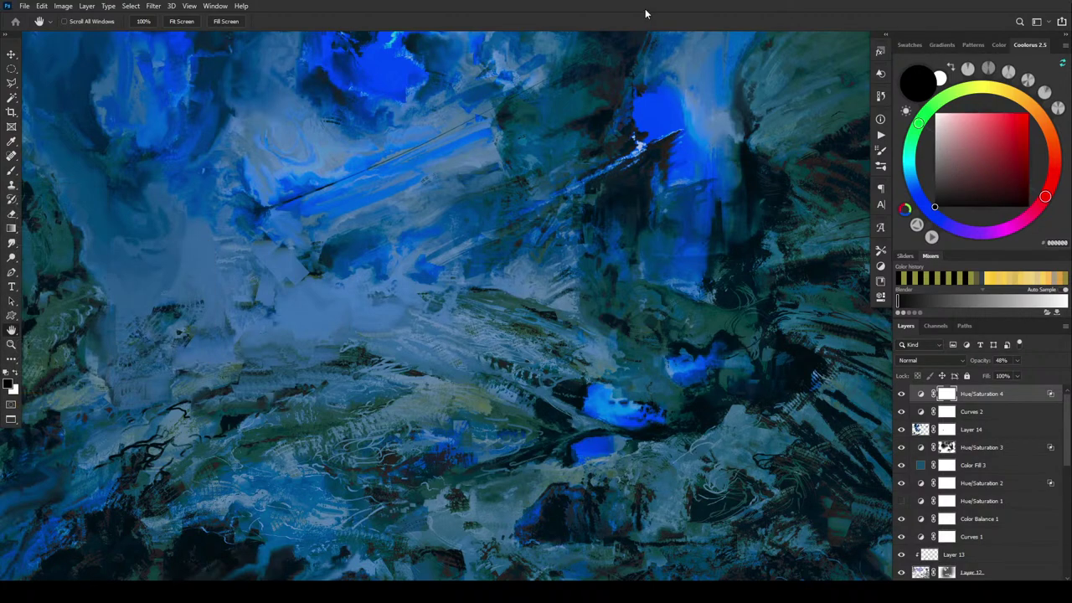
Group all layers from Hue/Saturation 4 down to Layer 5, leaving the two color fill layers outside.
mouse_move(598, 335)
left_mouse_down()
mouse_move(538, 328)
mouse_move(730, 408)
mouse_move(646, 304)
mouse_move(675, 391)
mouse_move(630, 295)
mouse_move(641, 343)
left_mouse_up()
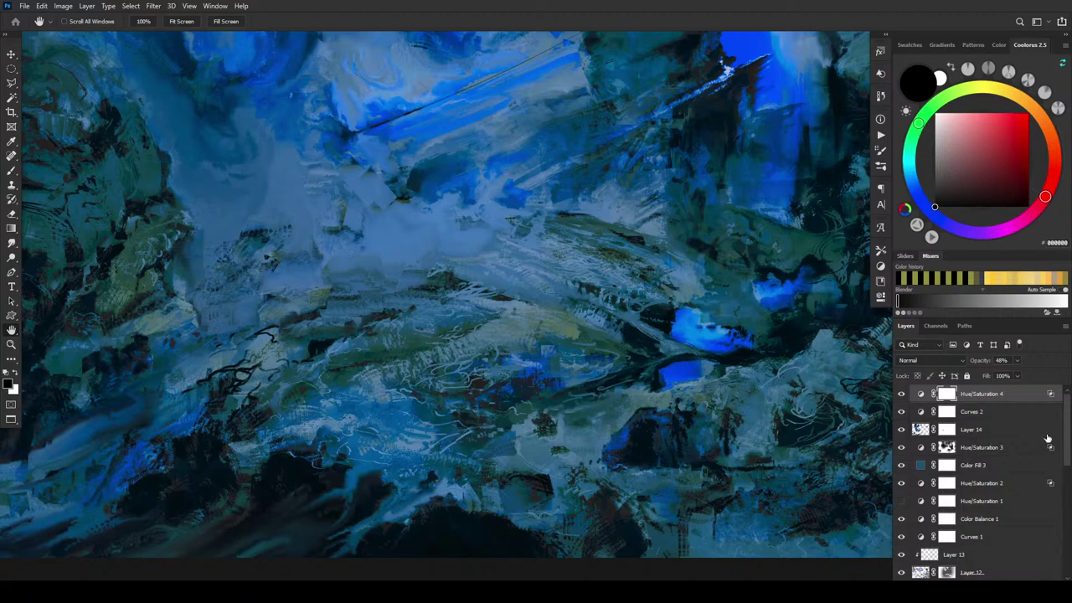
left_click_drag(1067, 444, 1067, 555)
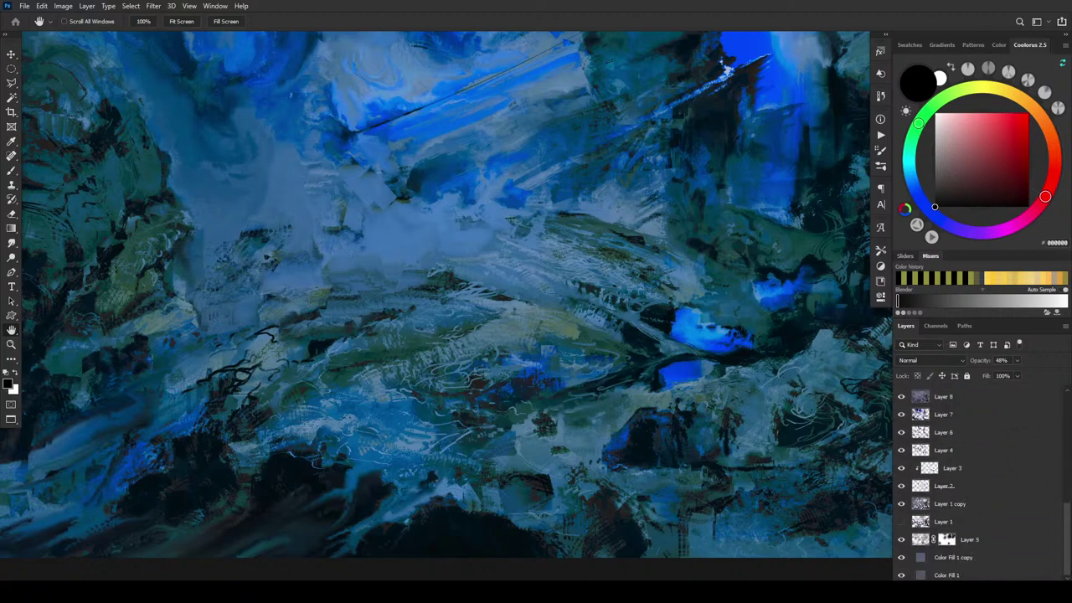
left_click(987, 546, "shift")
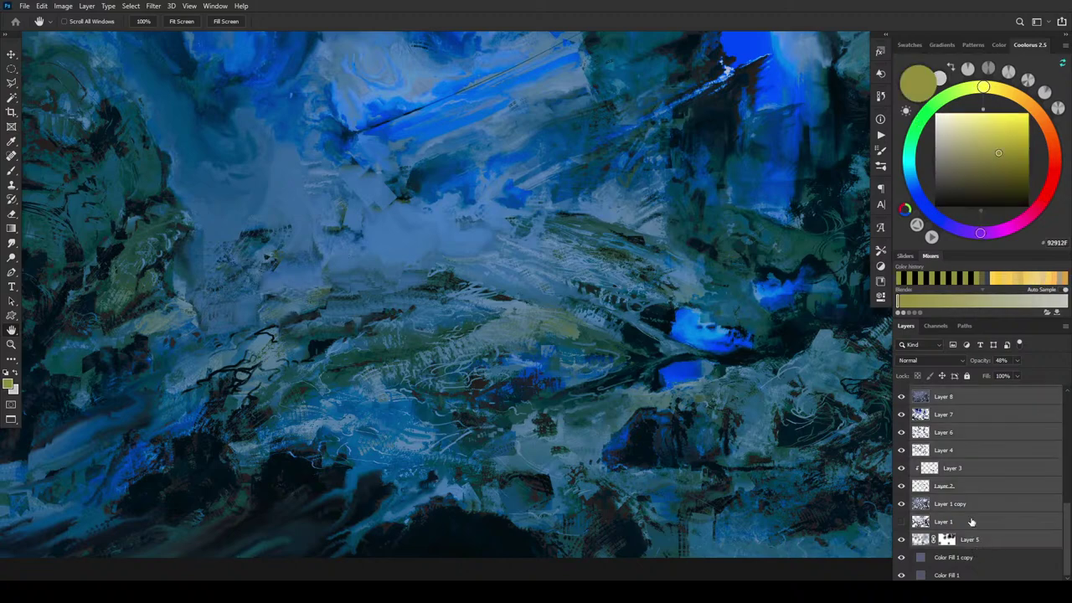
key("ctrl+g")
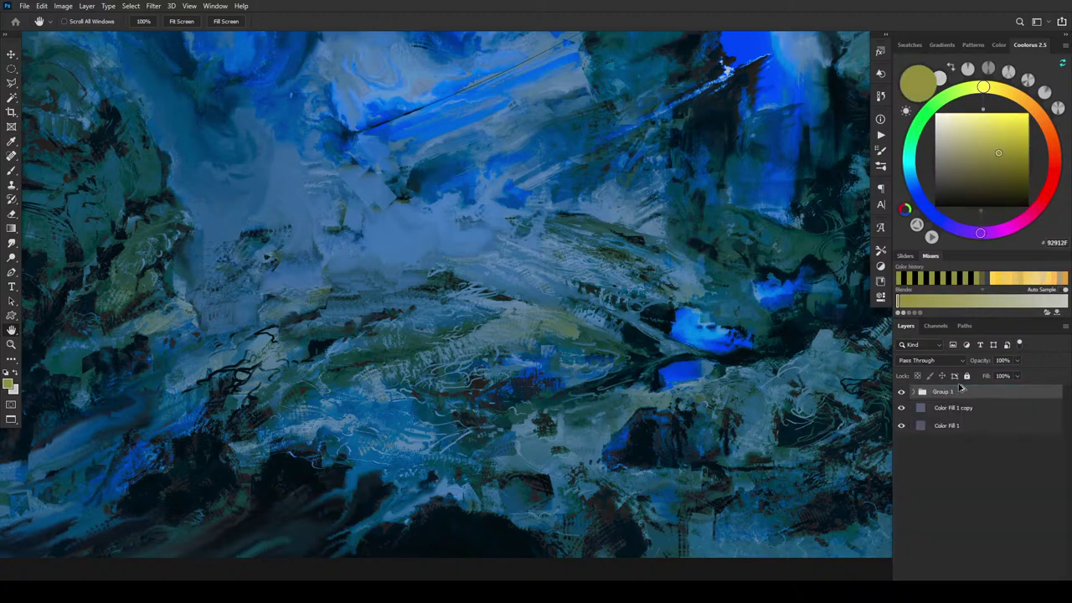
Duplicate Group 1 and hide the original group.
key("ctrl+j")
left_click(902, 406)
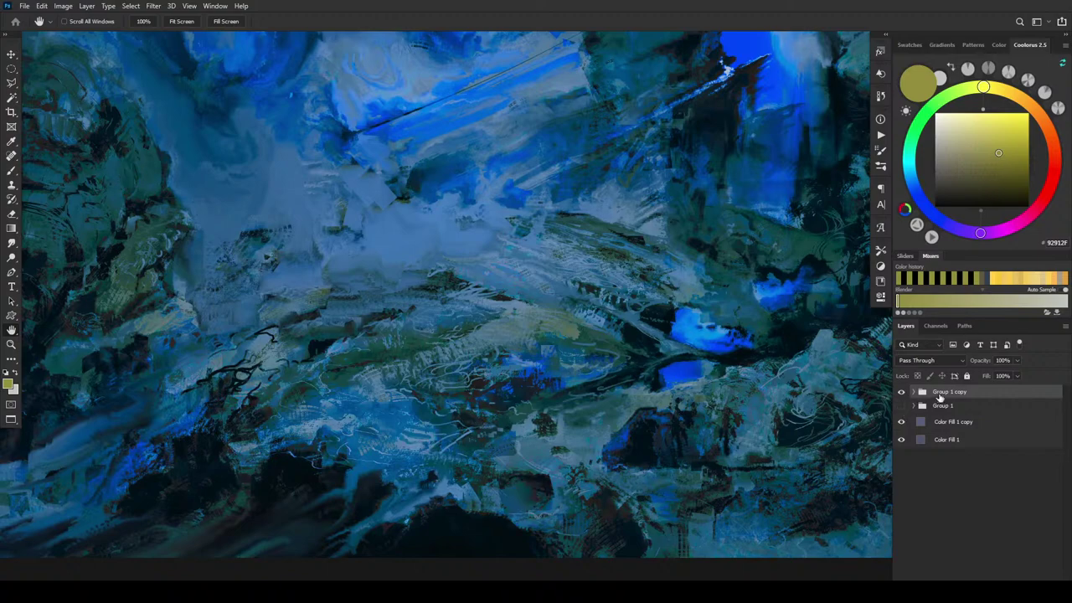
right_click(947, 398)
left_click(924, 402)
Copy the merged visible artwork and paste it as a new layer above Group 1 copy.
left_click(922, 406, "ctrl")
key("ctrl+shift+c")
key("ctrl+v")
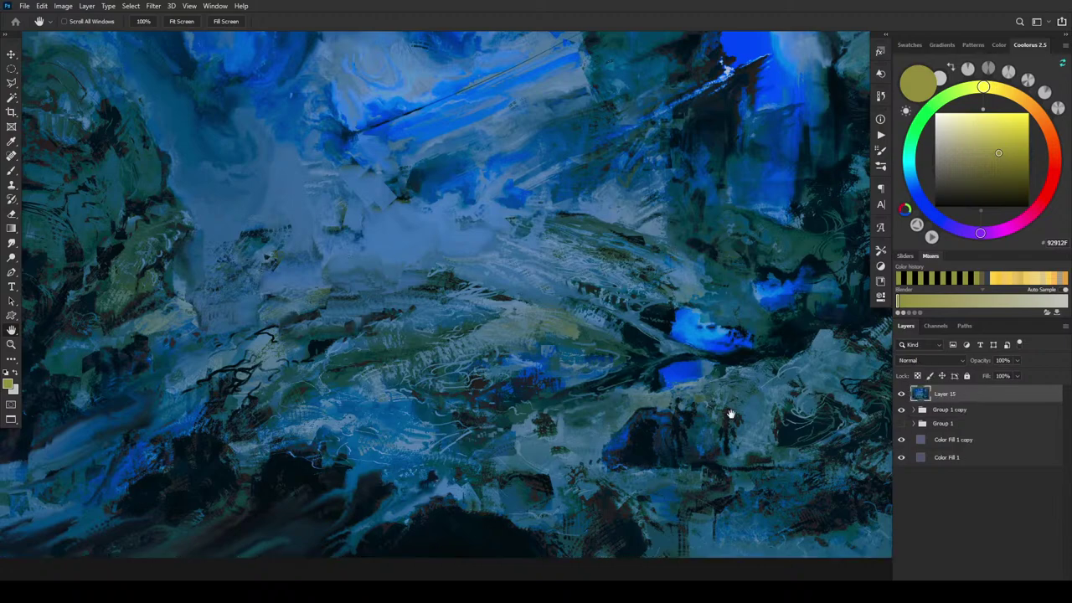
Hide Layer 15 and merge Group 1 copy into a single layer.
mouse_move(625, 310)
left_mouse_down()
mouse_move(598, 347)
mouse_move(603, 363)
left_mouse_up()
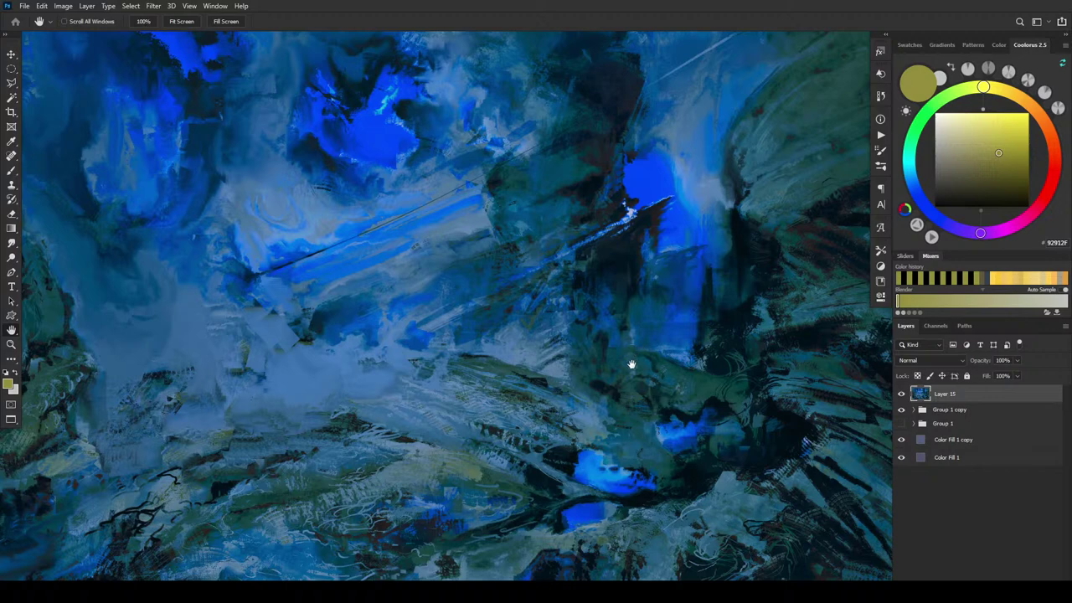
left_click_drag(630, 346, 700, 360)
left_click(902, 394)
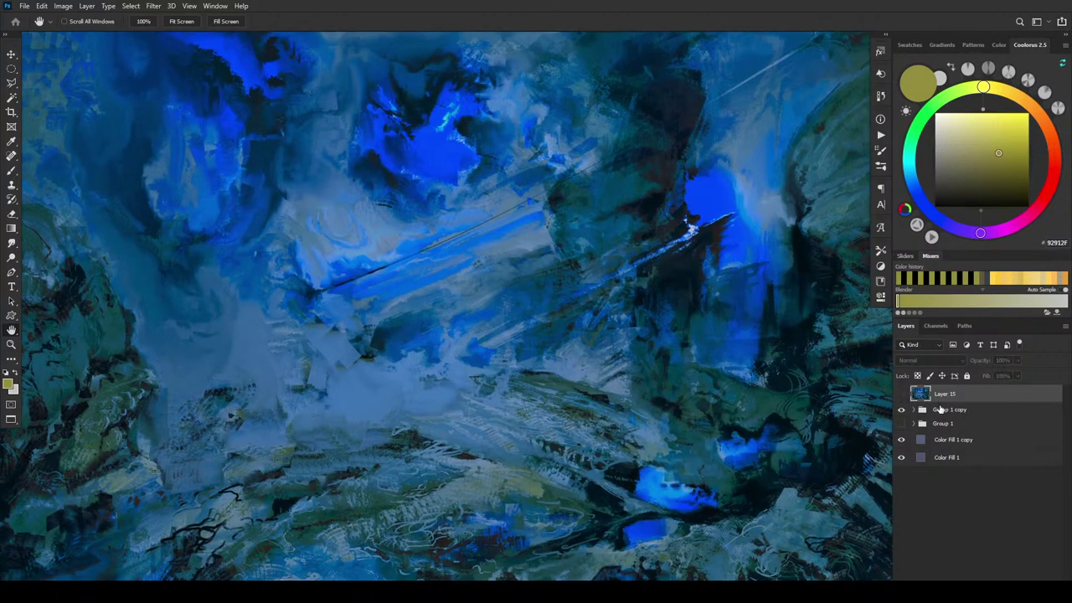
left_click(941, 410)
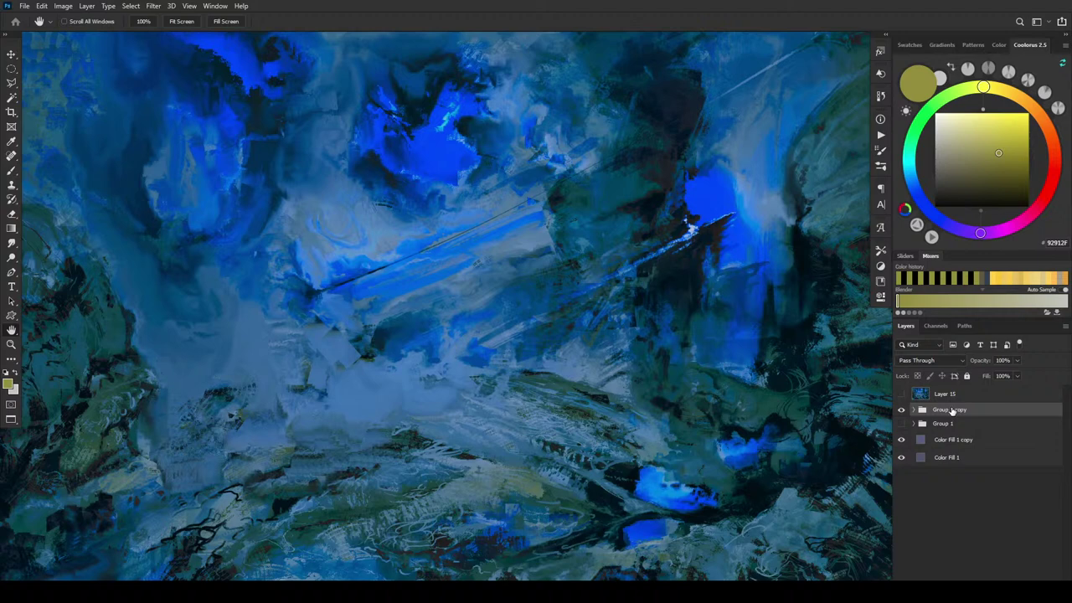
right_click(951, 409)
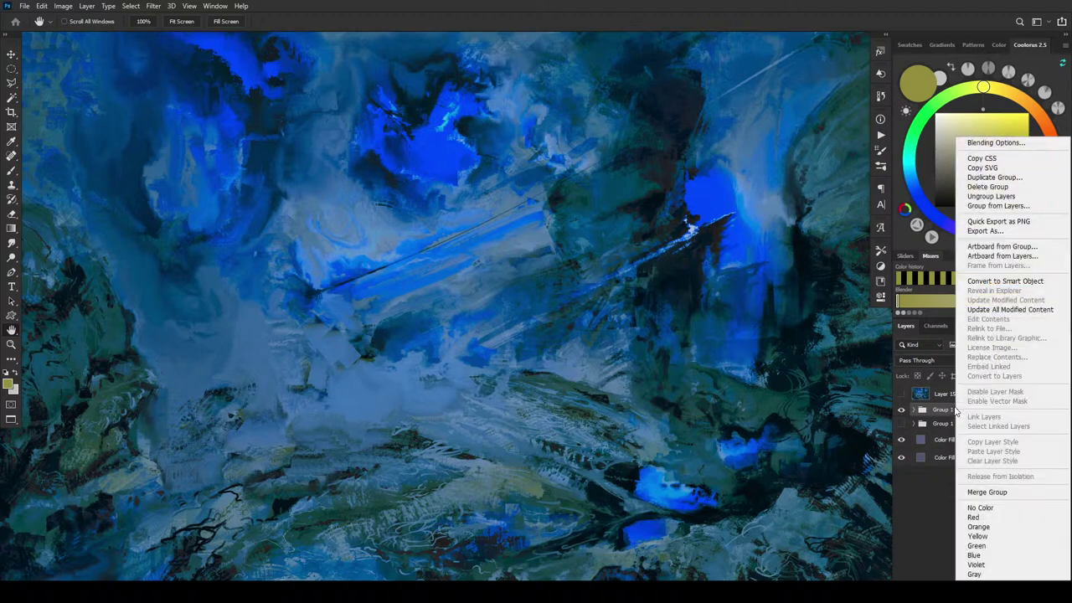
left_click(1005, 494)
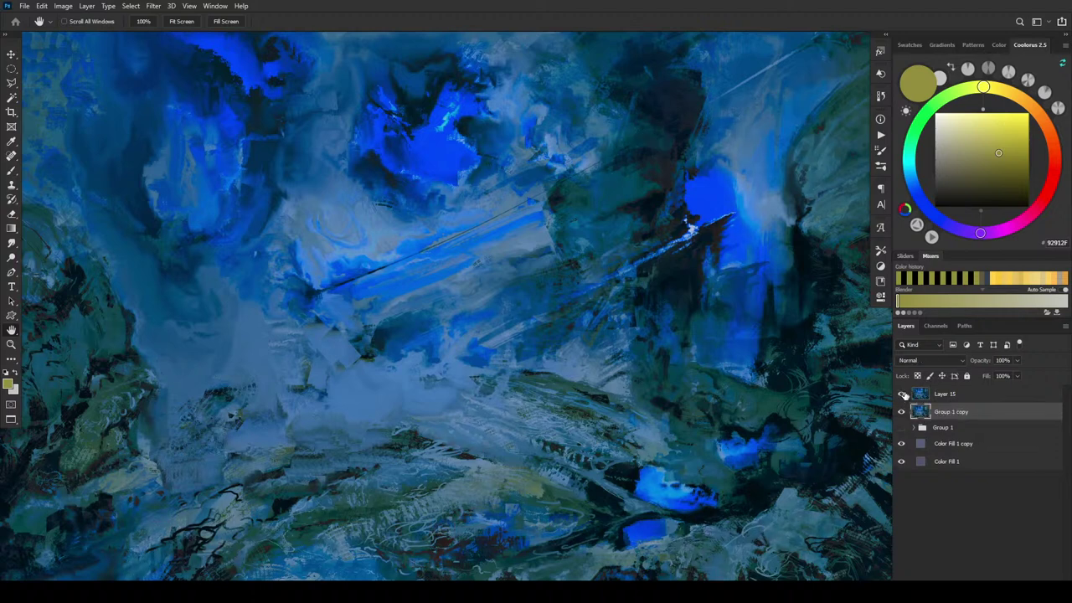
Compare Layer 15 with the merged Group 1 copy across different areas of the painting by toggling Layer 15's visibility.
left_click(902, 394)
left_click(902, 394)
left_click(903, 394)
left_click(902, 394)
left_click(902, 394)
left_click(902, 394)
left_click_drag(617, 445, 483, 447)
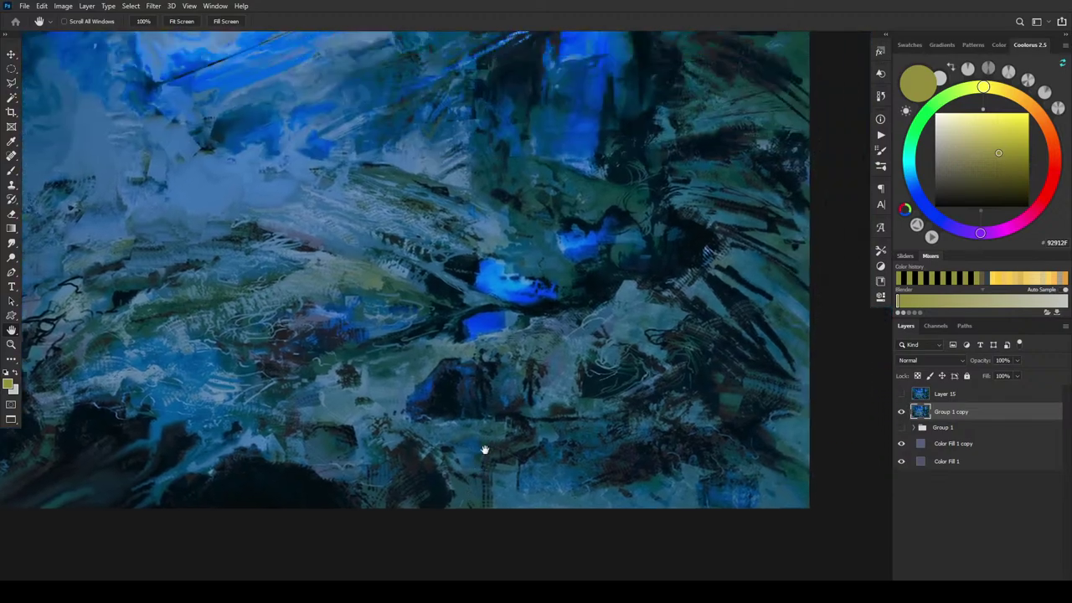
left_click_drag(581, 419, 624, 453)
left_click(902, 395)
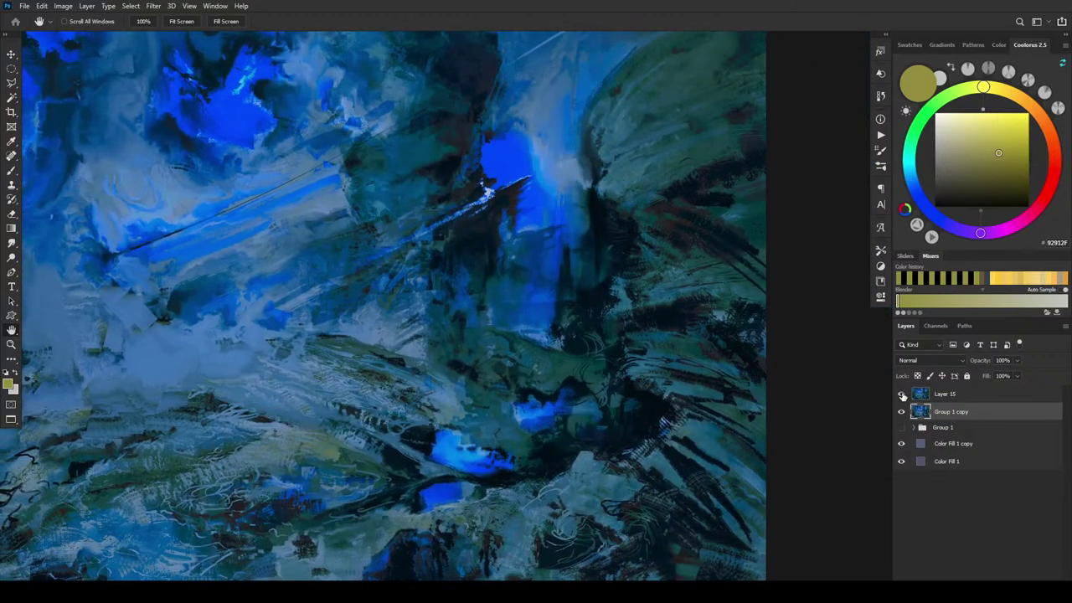
left_click(902, 393)
left_click_drag(435, 418, 684, 418)
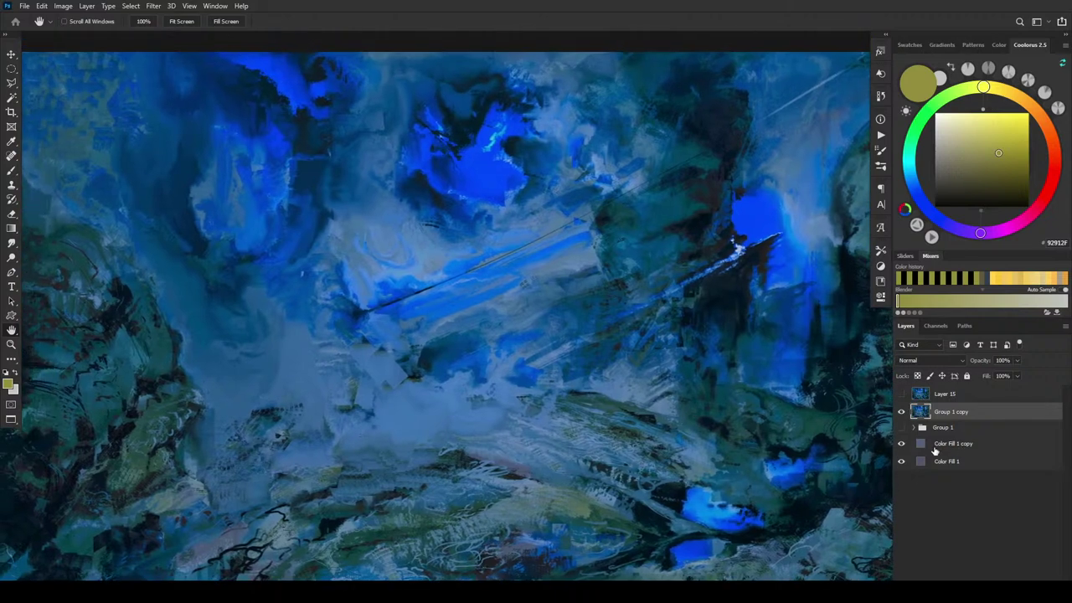
Change the Color Fill 1 copy layer's color to a bright, saturated blue.
double_click(923, 446)
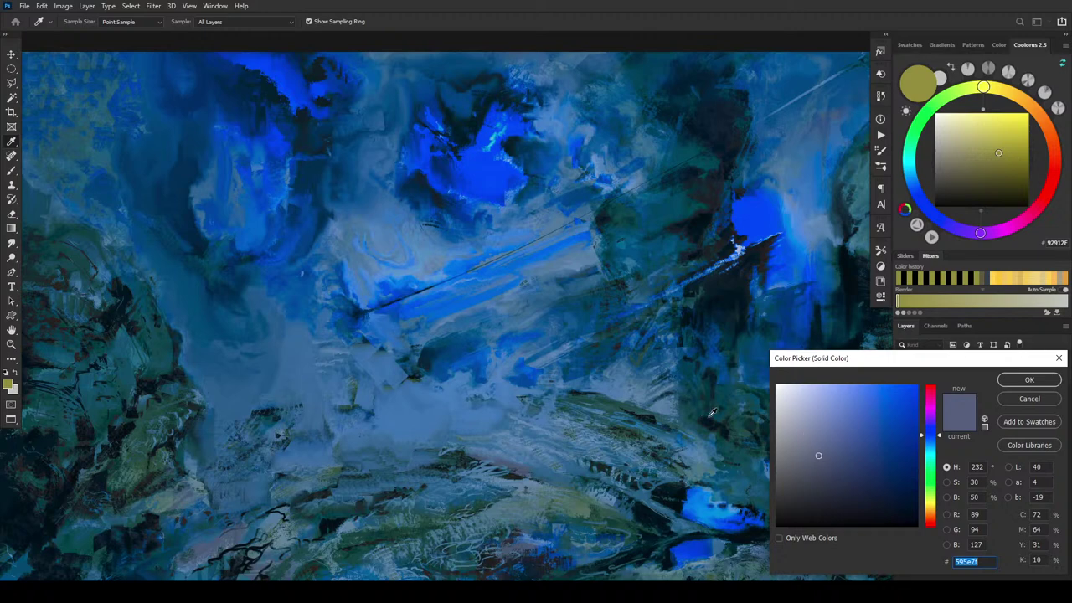
mouse_move(852, 427)
left_mouse_down()
mouse_move(835, 426)
mouse_move(843, 524)
mouse_move(806, 442)
mouse_move(774, 446)
mouse_move(782, 391)
mouse_move(855, 412)
left_mouse_up()
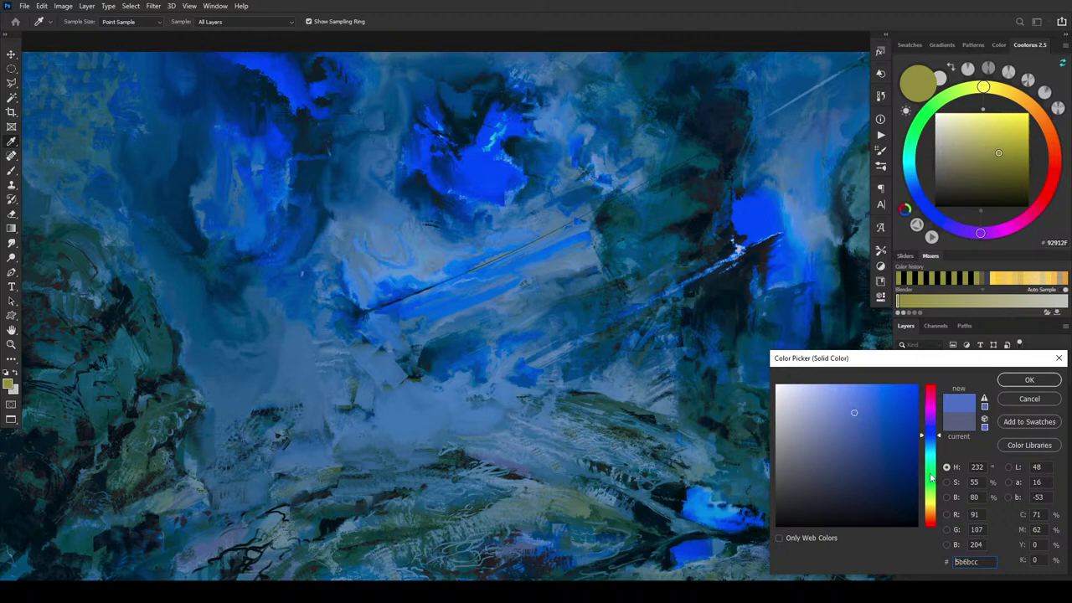
mouse_move(932, 475)
left_mouse_down()
mouse_move(881, 468)
mouse_move(897, 474)
mouse_move(903, 458)
left_mouse_up()
mouse_move(935, 498)
left_mouse_down()
mouse_move(930, 528)
mouse_move(929, 508)
left_mouse_up()
mouse_move(897, 429)
left_mouse_down()
mouse_move(908, 440)
mouse_move(904, 482)
mouse_move(890, 468)
mouse_move(894, 478)
left_mouse_up()
mouse_move(940, 507)
left_mouse_down()
mouse_move(943, 388)
mouse_move(943, 407)
left_mouse_up()
mouse_move(895, 478)
left_mouse_down()
mouse_move(857, 440)
mouse_move(795, 436)
mouse_move(807, 434)
left_mouse_up()
left_click_drag(934, 423, 945, 445)
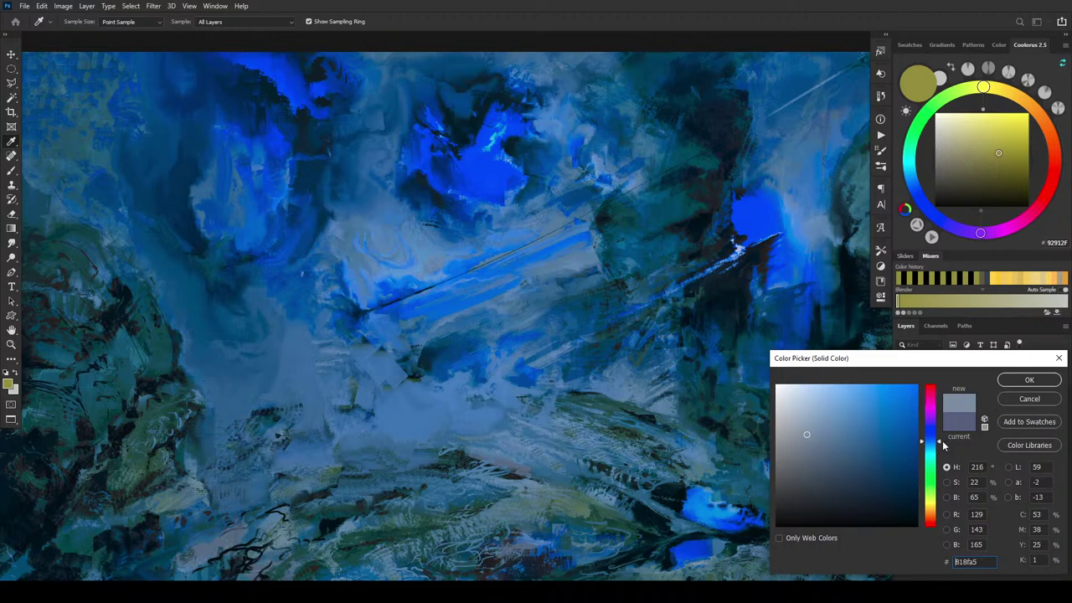
mouse_move(818, 406)
left_mouse_down()
mouse_move(782, 503)
mouse_move(870, 483)
mouse_move(905, 423)
mouse_move(885, 407)
left_mouse_up()
left_click(1027, 380)
key("h")
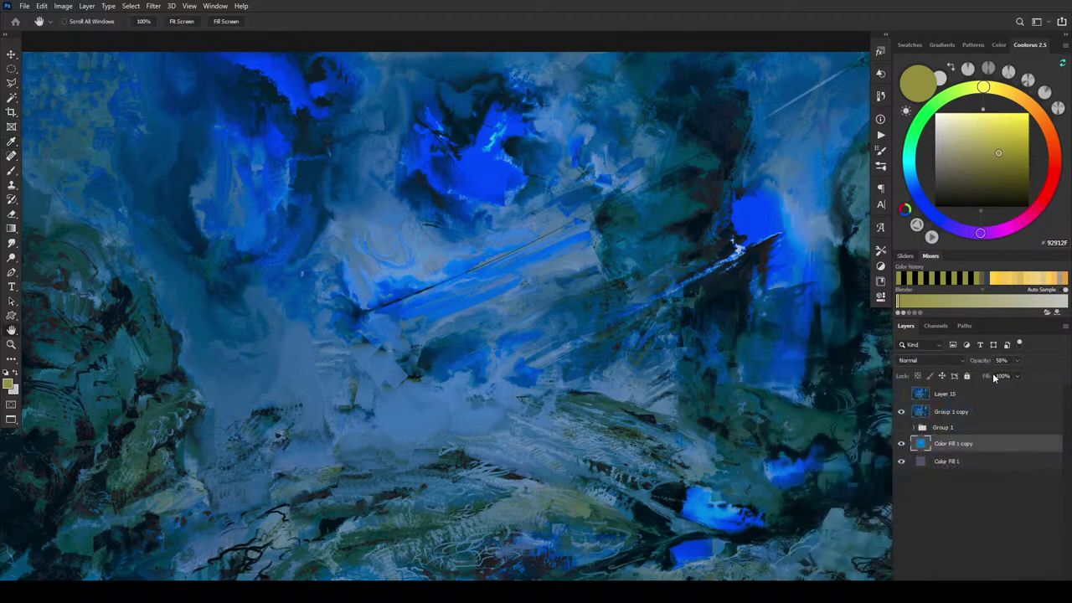
Examine how the new blue fill affects Group 1 copy by toggling the visibility of Layer 15 and Color Fill 1 copy.
left_click(901, 394)
left_click(901, 394)
left_click(901, 393)
left_click(902, 444)
left_click(902, 445)
left_click(901, 394)
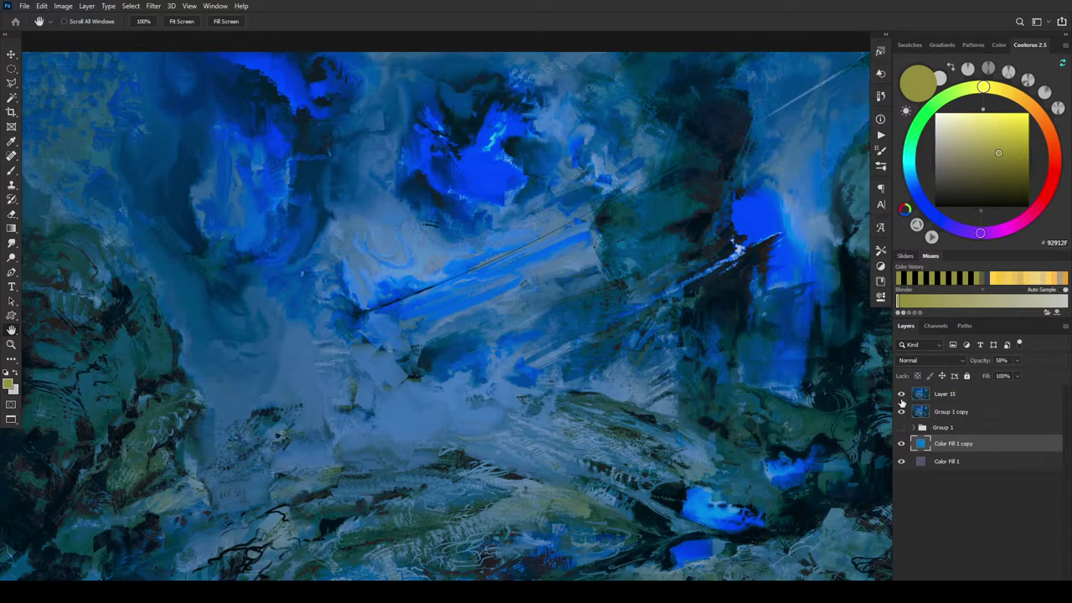
left_click(903, 395)
left_click(902, 395)
left_click(902, 395)
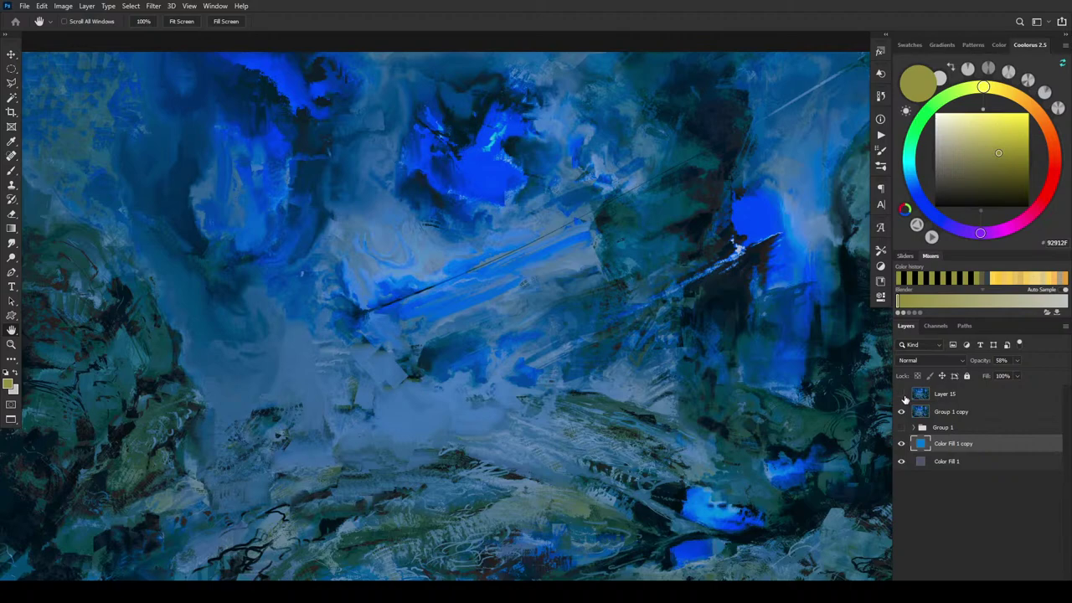
left_click(902, 395)
Compare the whole canvas with Layer 15 shown and hidden to judge the difference between the two merged versions.
scroll(477, 361, "down", 4)
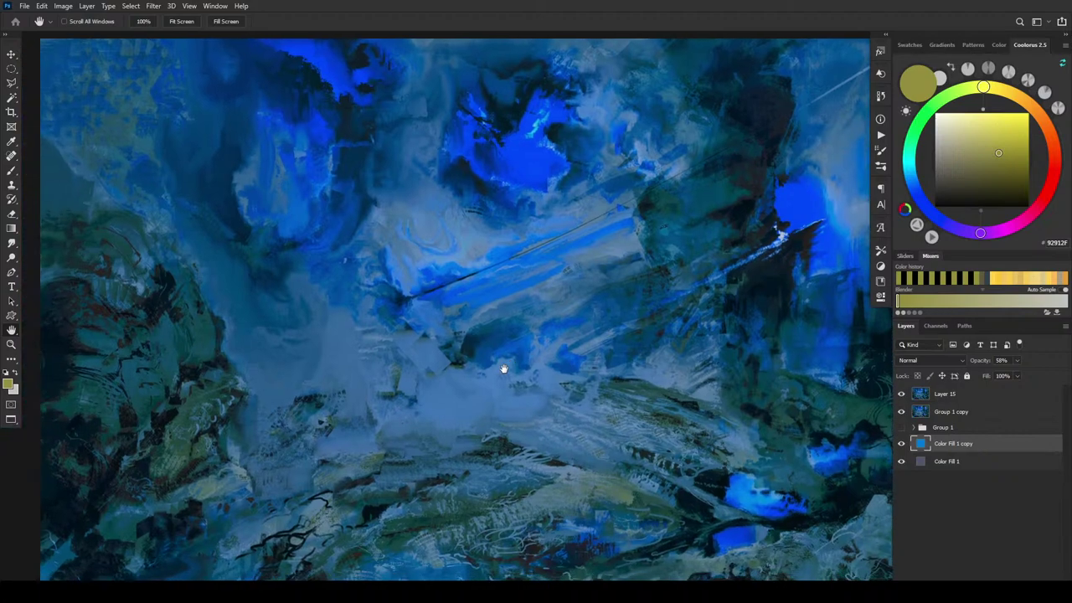
scroll(466, 386, "down", 2)
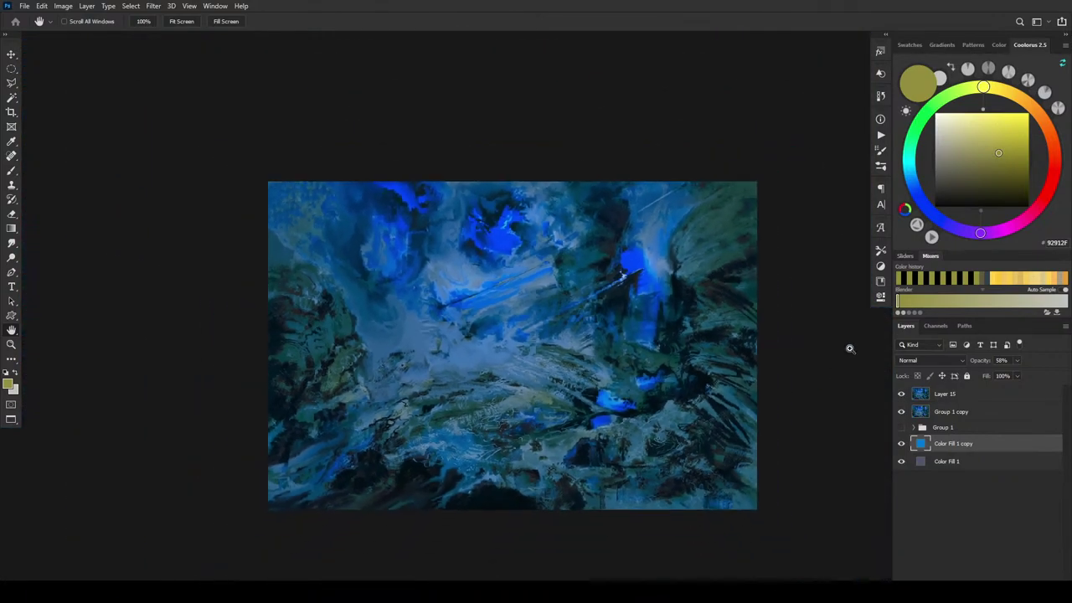
left_click(902, 395)
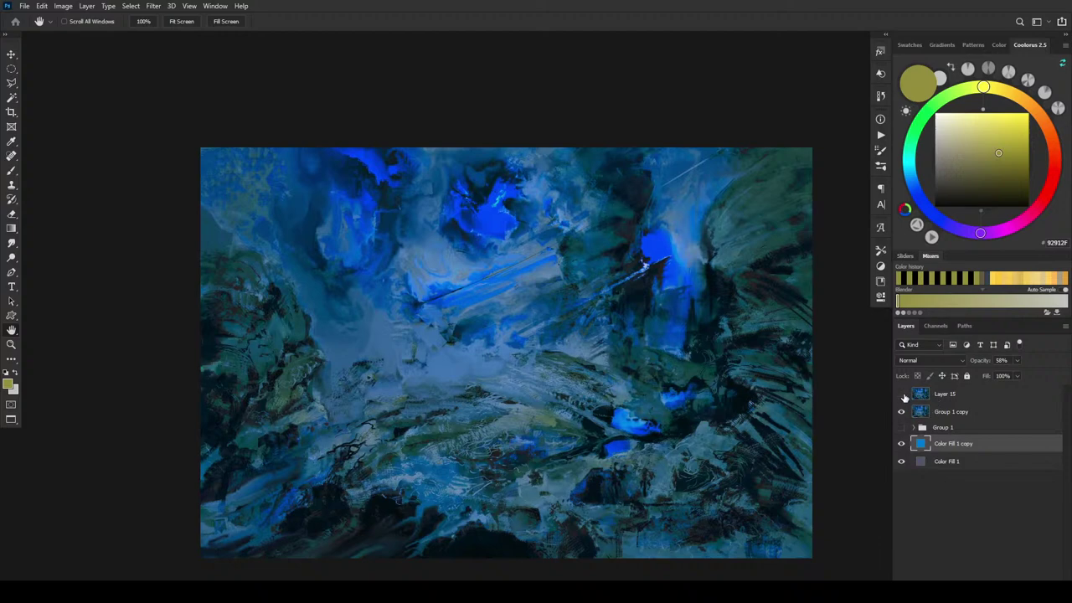
left_click(900, 394)
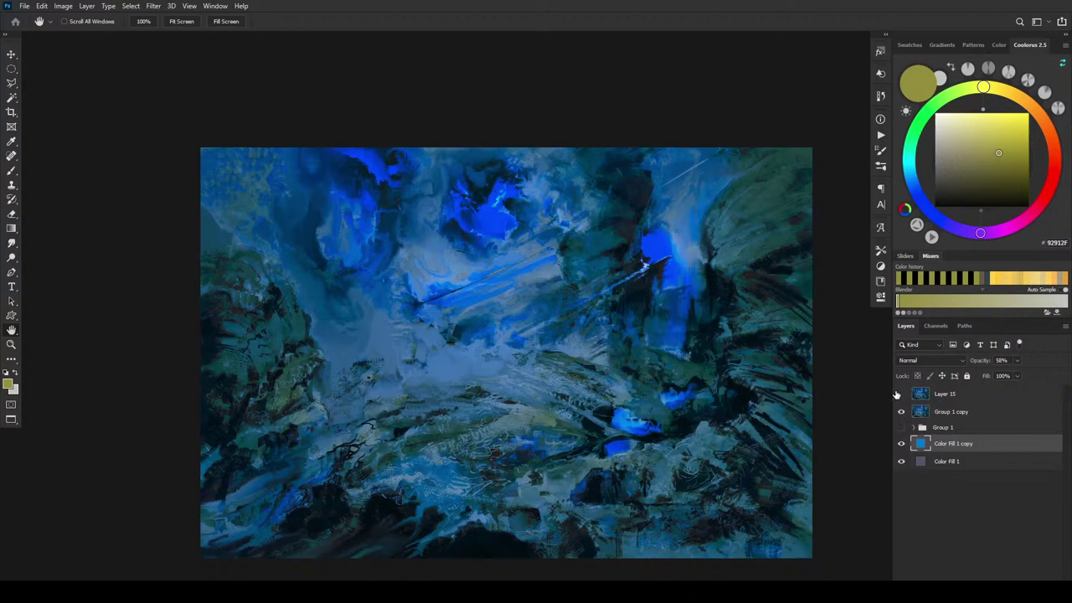
left_click(898, 394)
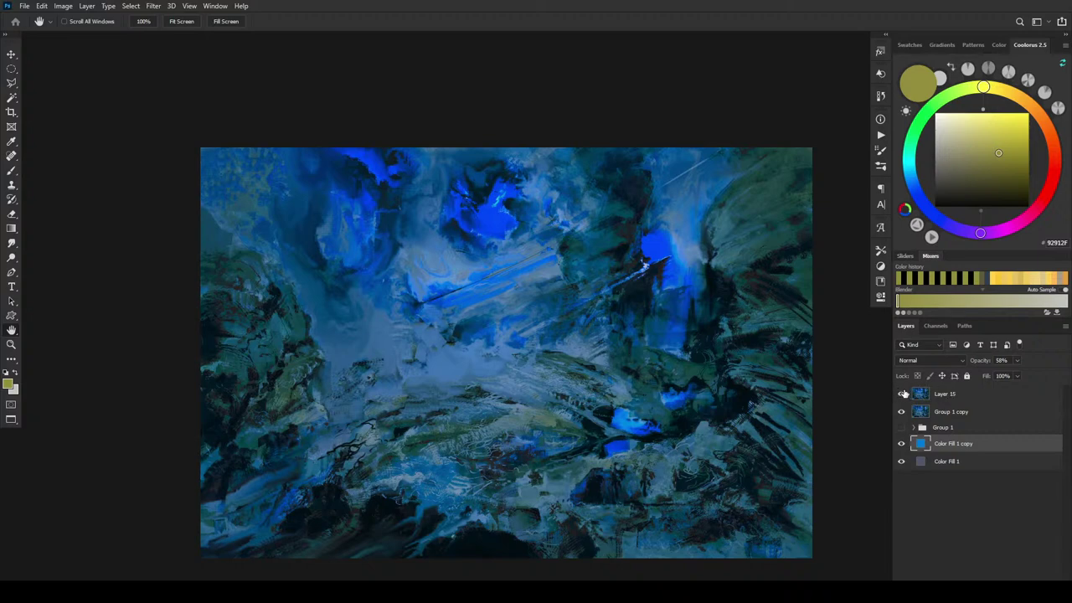
left_click(902, 395)
left_click(902, 394)
left_click(901, 394)
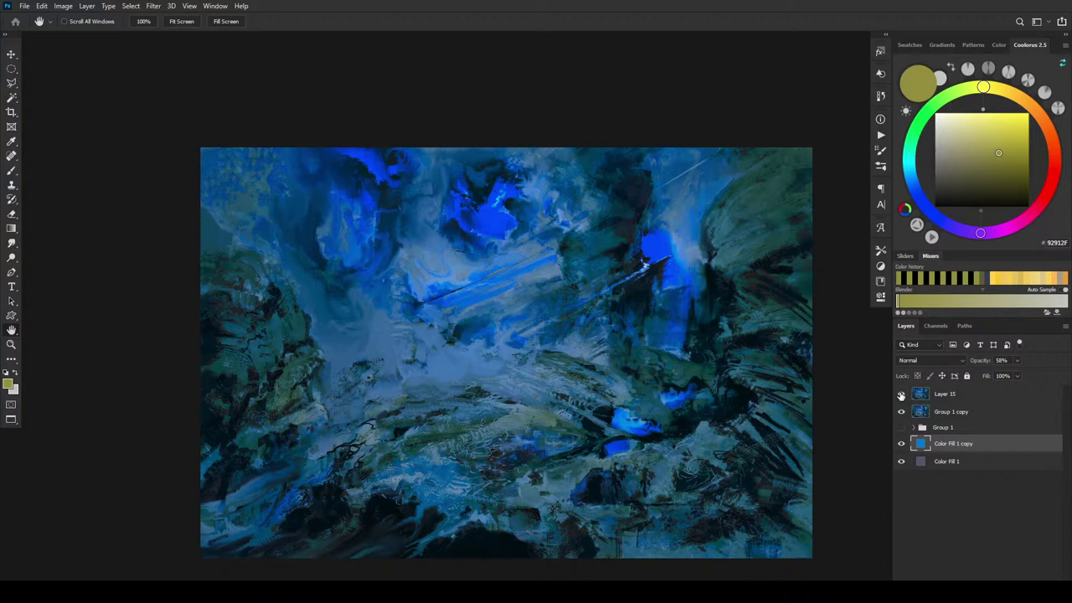
left_click(901, 395)
left_click(901, 394)
left_click(902, 394)
left_click(902, 394)
left_click(902, 395)
left_click(902, 395)
left_click(902, 395)
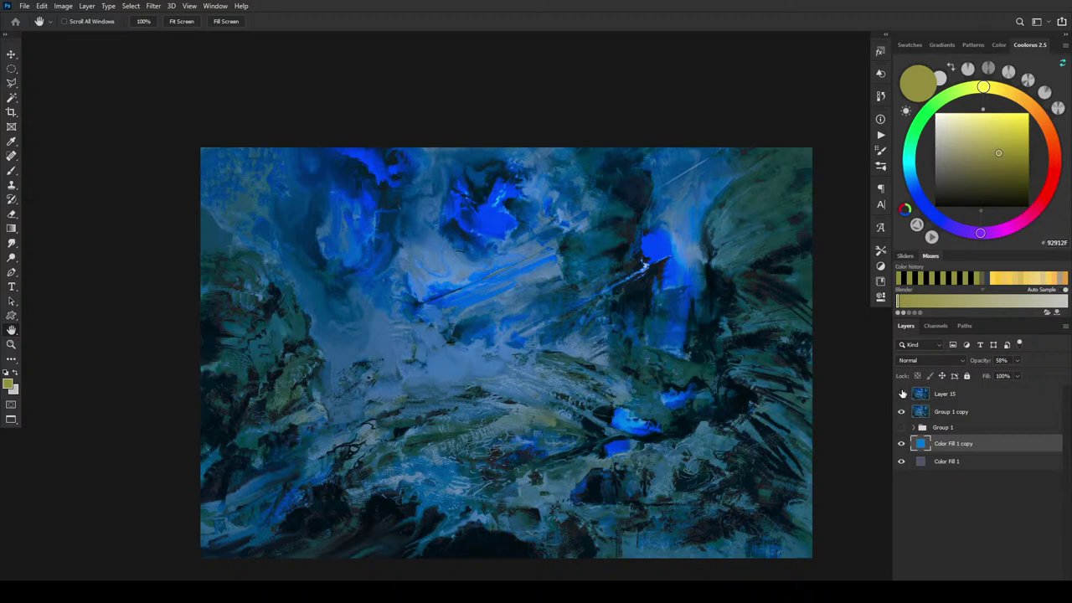
left_click(902, 395)
left_click(902, 395)
Show Layer 15 at a reduced opacity and stamp all visible layers into a new layer on top.
left_click(940, 397)
left_click(902, 394)
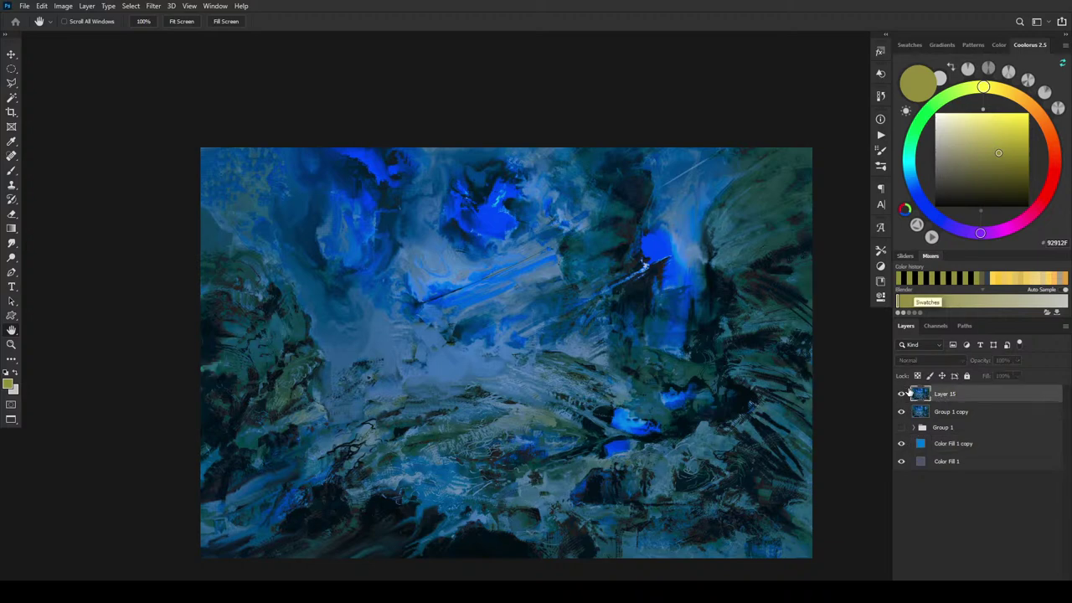
mouse_move(1007, 377)
left_mouse_down()
mouse_move(976, 376)
mouse_move(987, 377)
left_mouse_up()
key("ctrl+shift+alt+e")
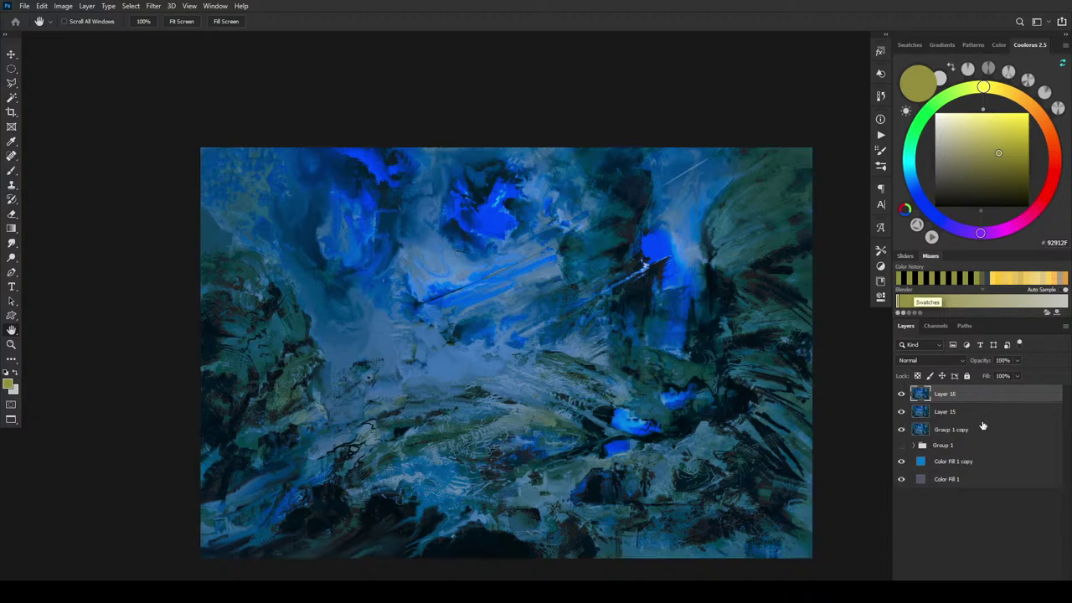
Rename the Group 1 layer group to Workgroup.
double_click(943, 445)
type("Wol")
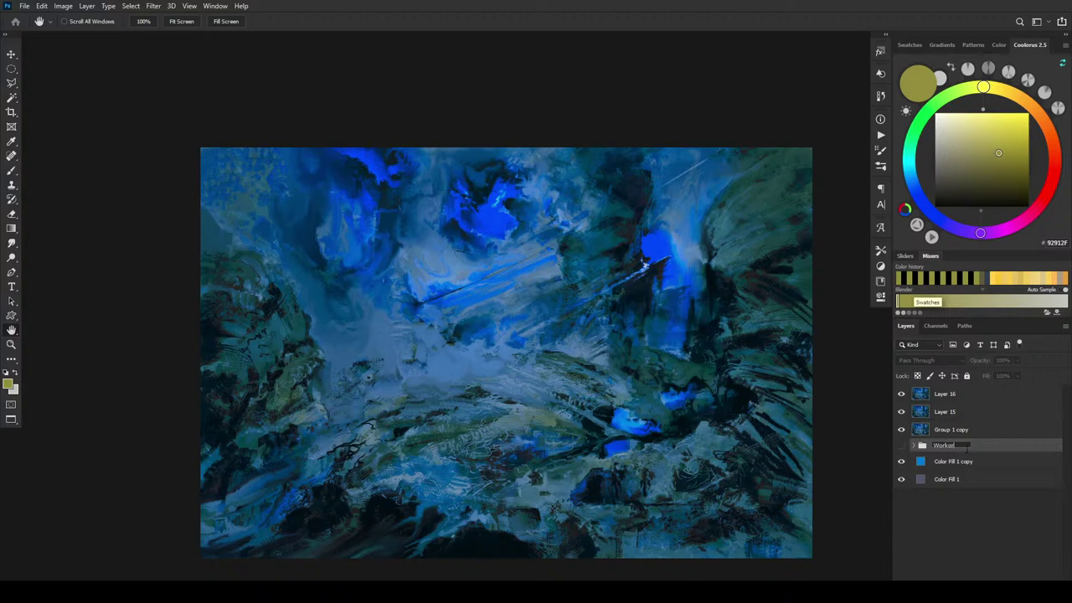
type("kgroup")
key("Return")
Hide every layer beneath Layer 16 and make Layer 16 the active layer.
left_click_drag(902, 412, 902, 429)
left_click_drag(901, 469, 902, 484)
left_click(976, 395)
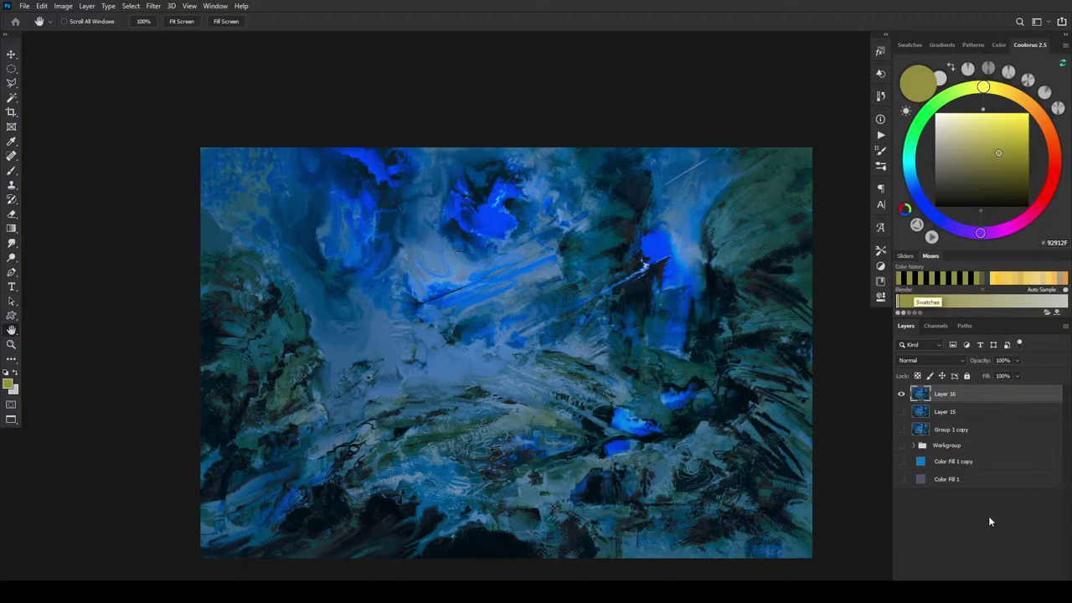
Move the Color Fill 1 copy and Color Fill 1 layers into Workgroup, directly beneath Layer 5.
left_click(945, 416)
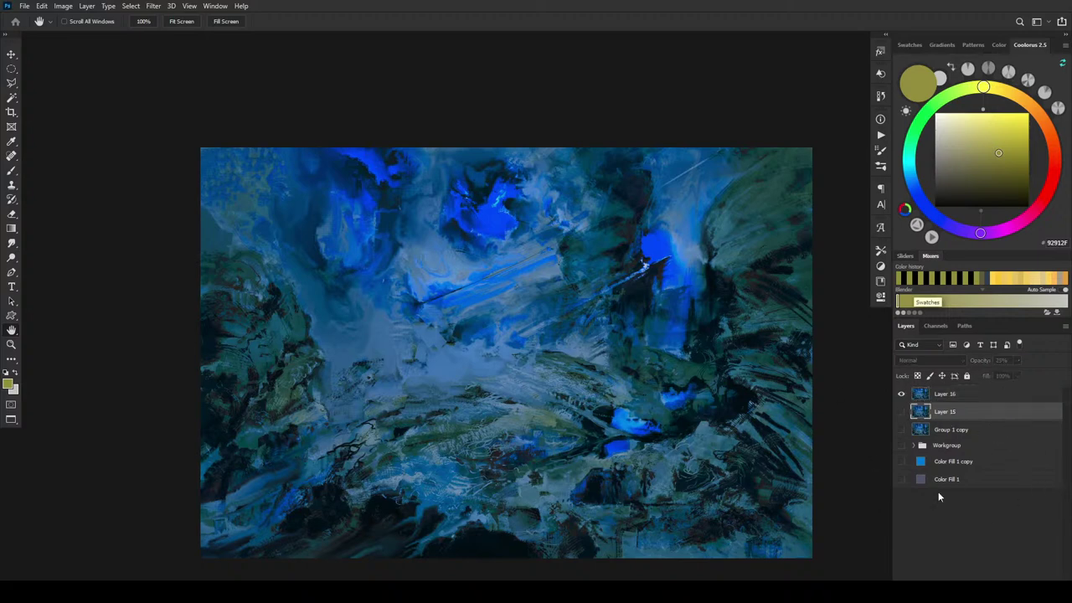
left_click(914, 445)
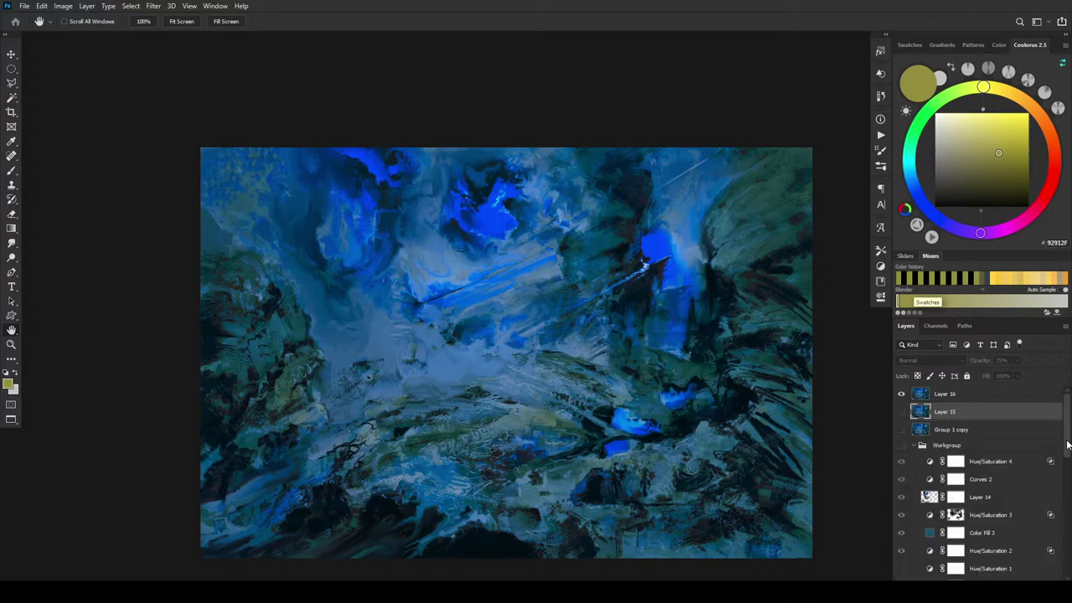
left_click_drag(1068, 444, 1068, 574)
left_click_drag(973, 570, 986, 543)
scroll(1065, 526, "down", 3)
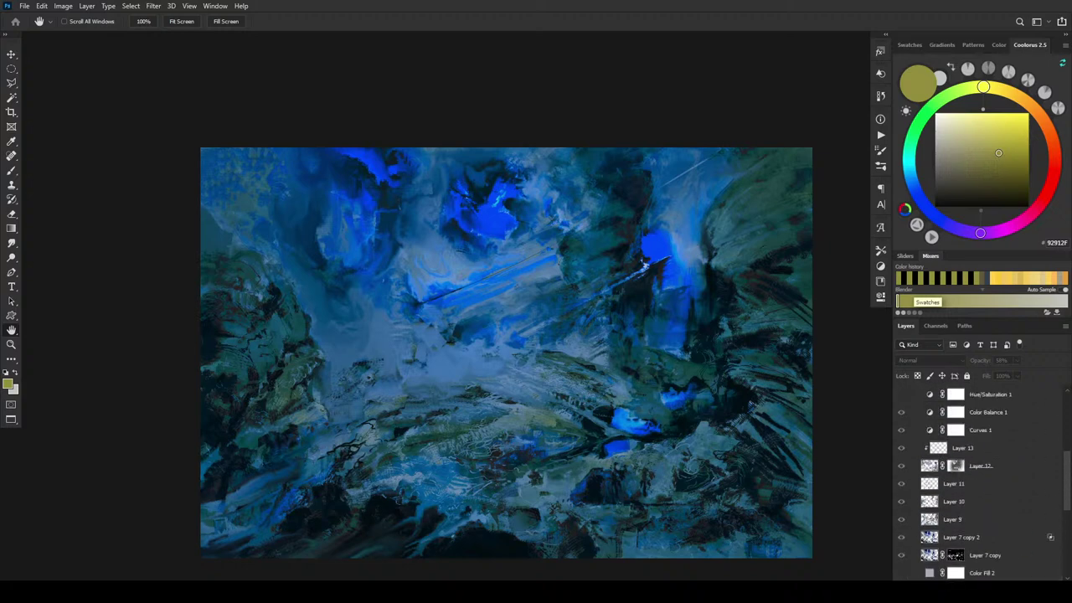
scroll(1065, 526, "up", 3)
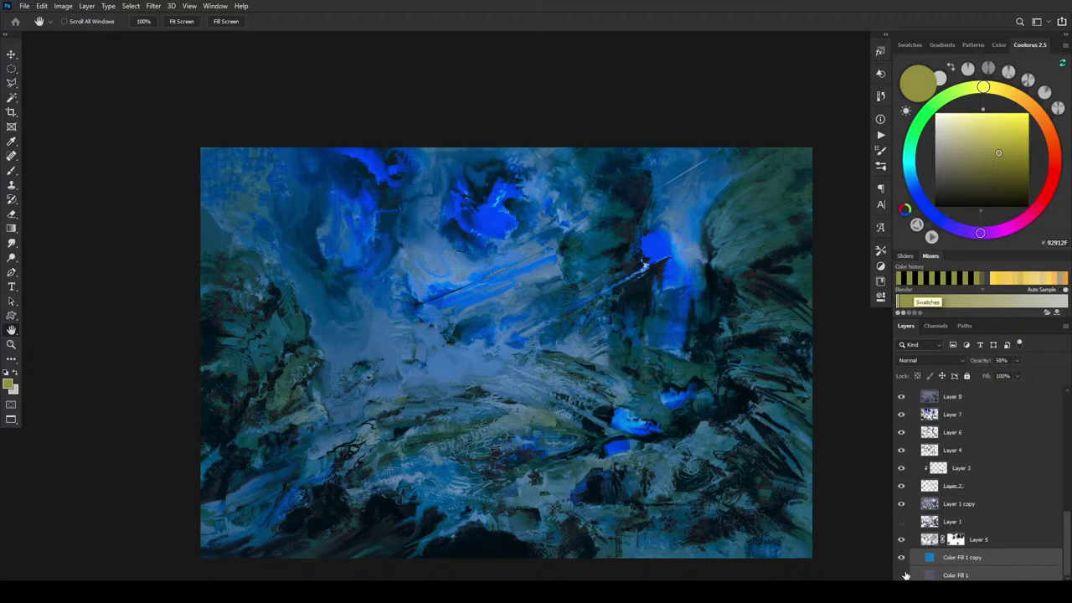
Move Layer 15 and Group 1 copy into Workgroup, collapse and hide the group, and make Layer 16 active.
scroll(1065, 536, "up", 10)
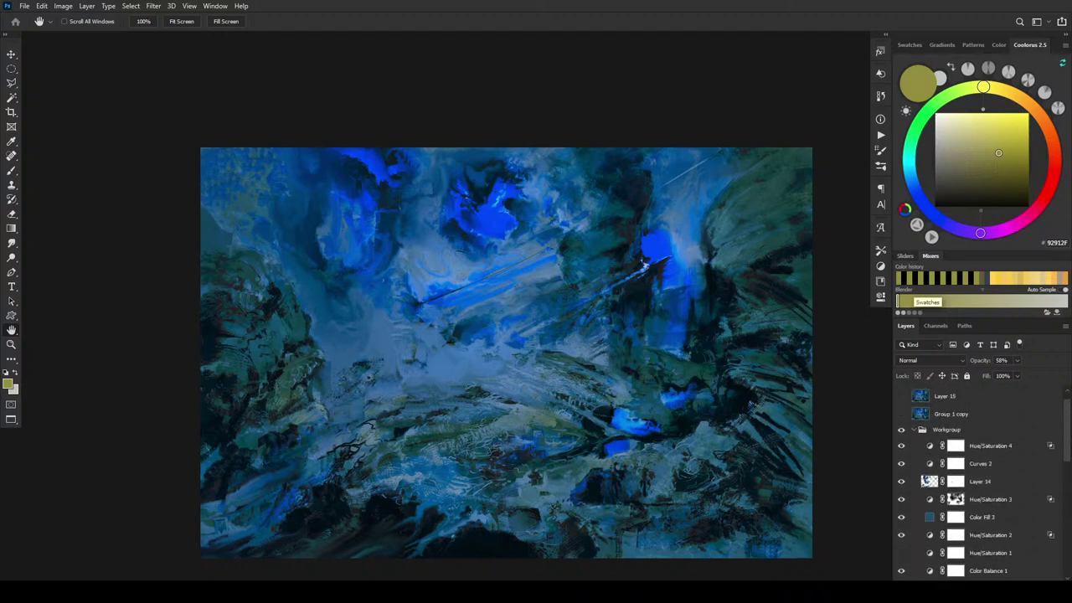
left_click_drag(925, 431, 954, 449)
left_click(915, 410)
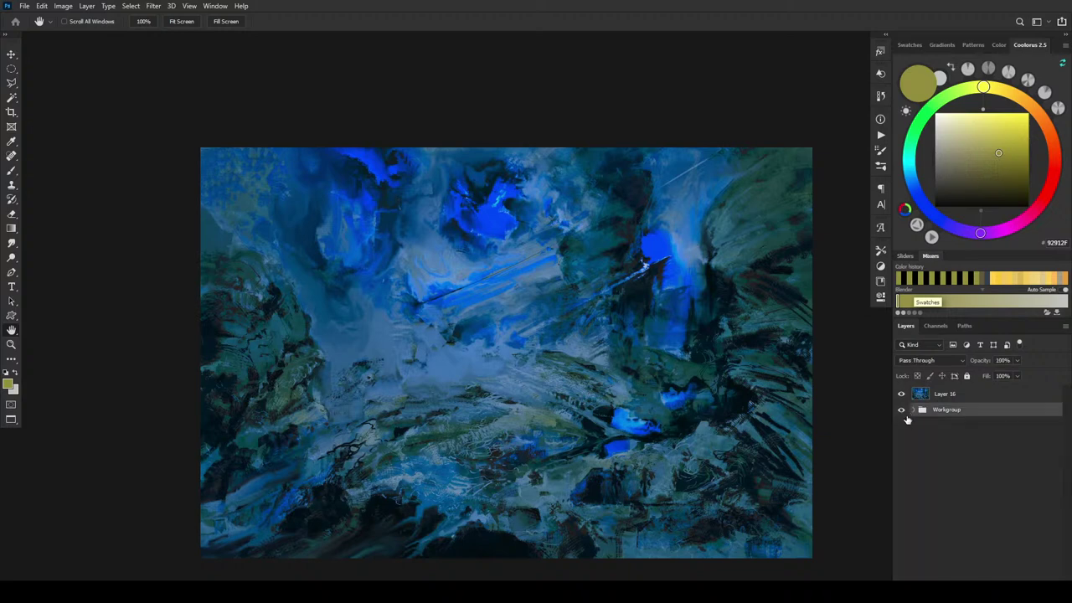
left_click(957, 393)
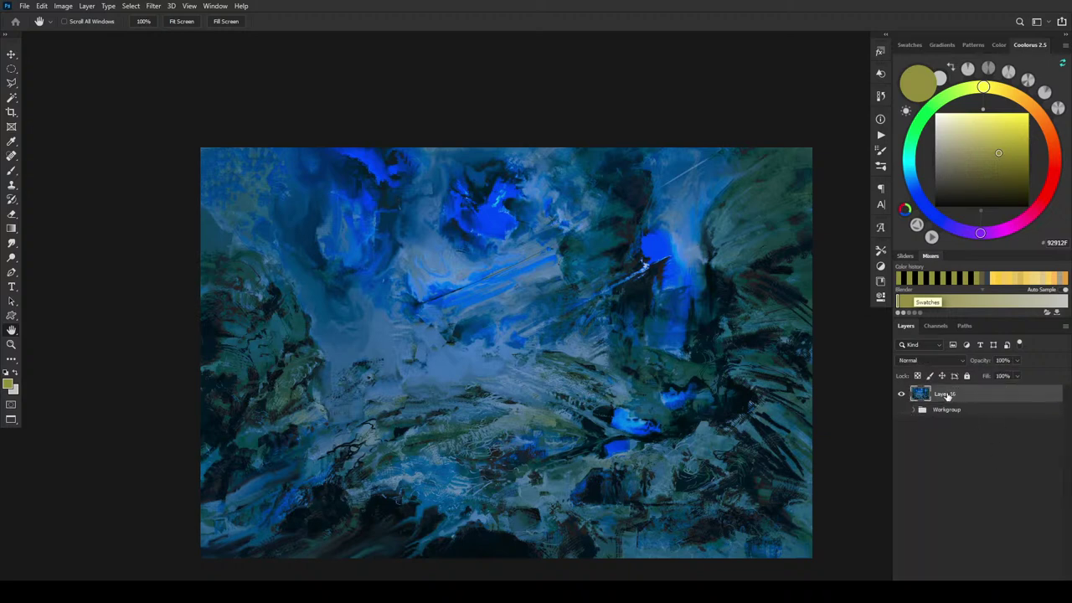
Rename Layer 16 as Flattened, add a new empty layer above it, and switch to the Brush tool.
double_click(947, 394)
type("Fi")
type("attened")
key("Return")
key("ctrl+shift+alt+n")
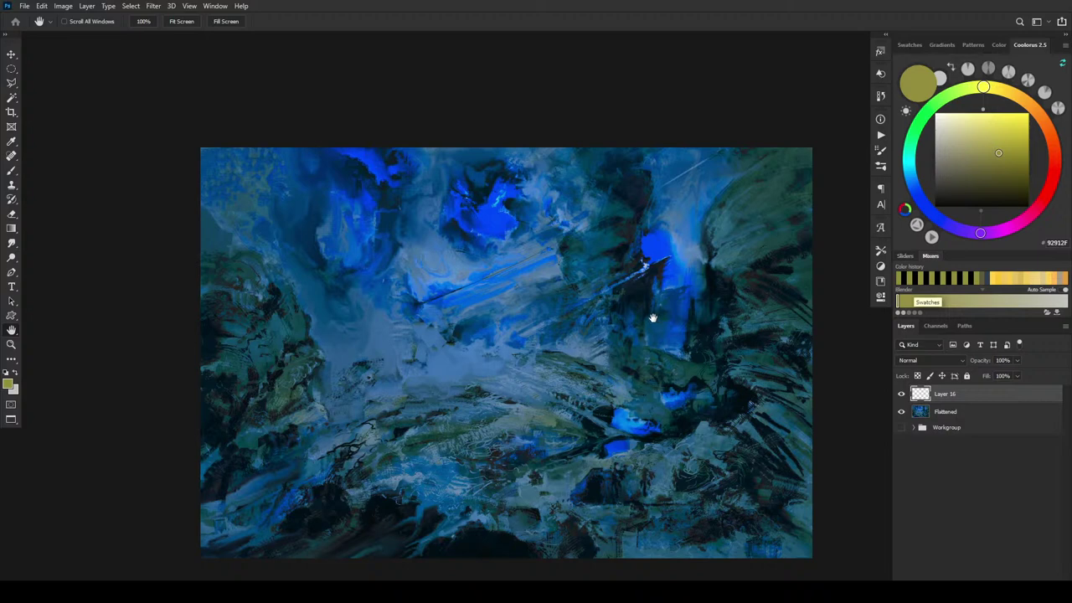
key("b")
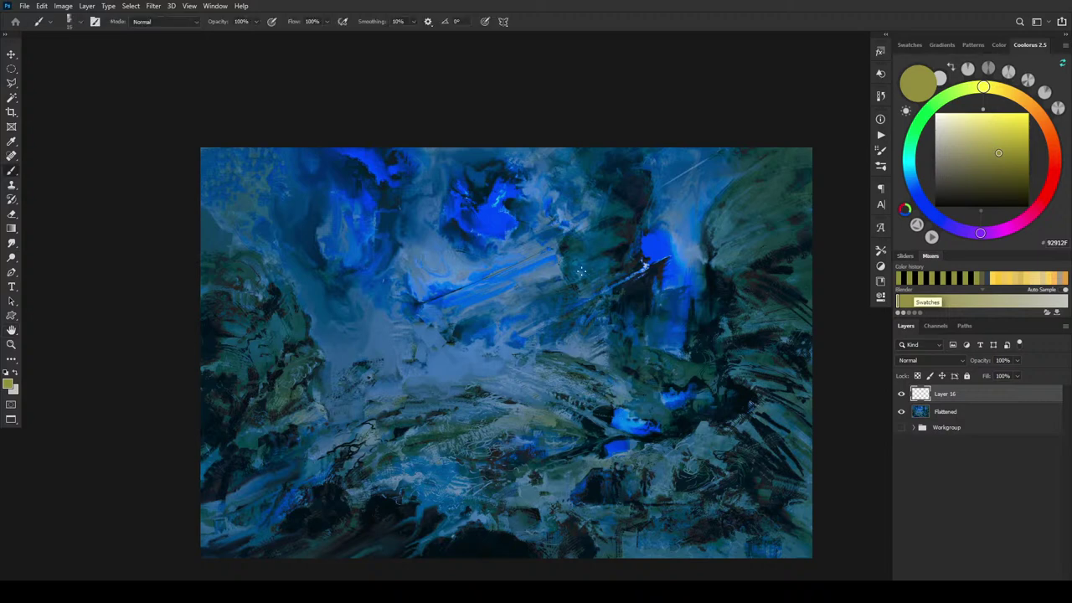
Flip the Flattened layer horizontally.
left_click(945, 412)
left_click(41, 6)
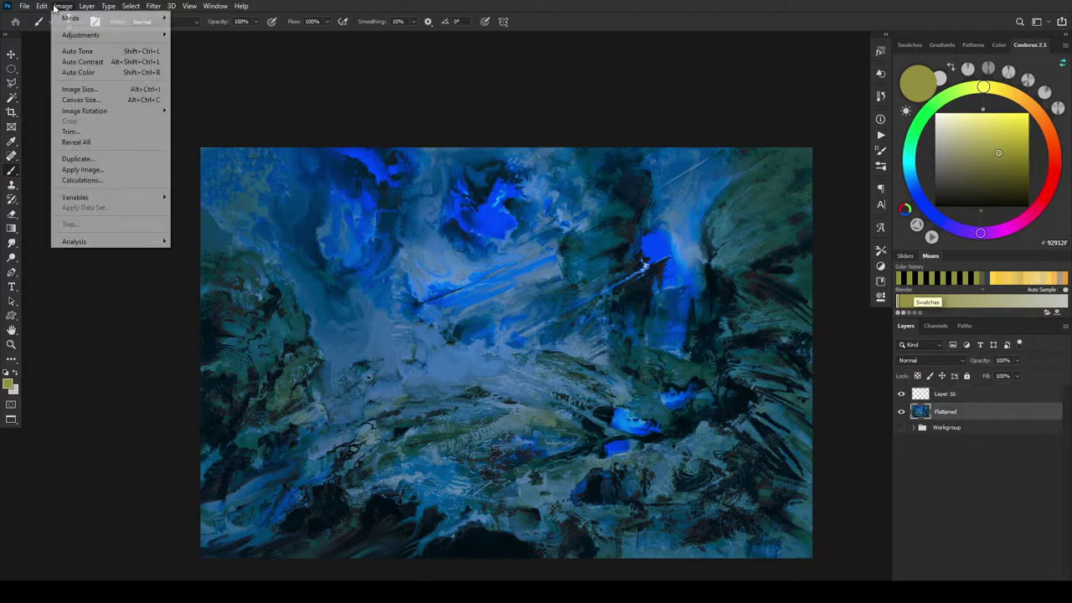
mouse_move(138, 265)
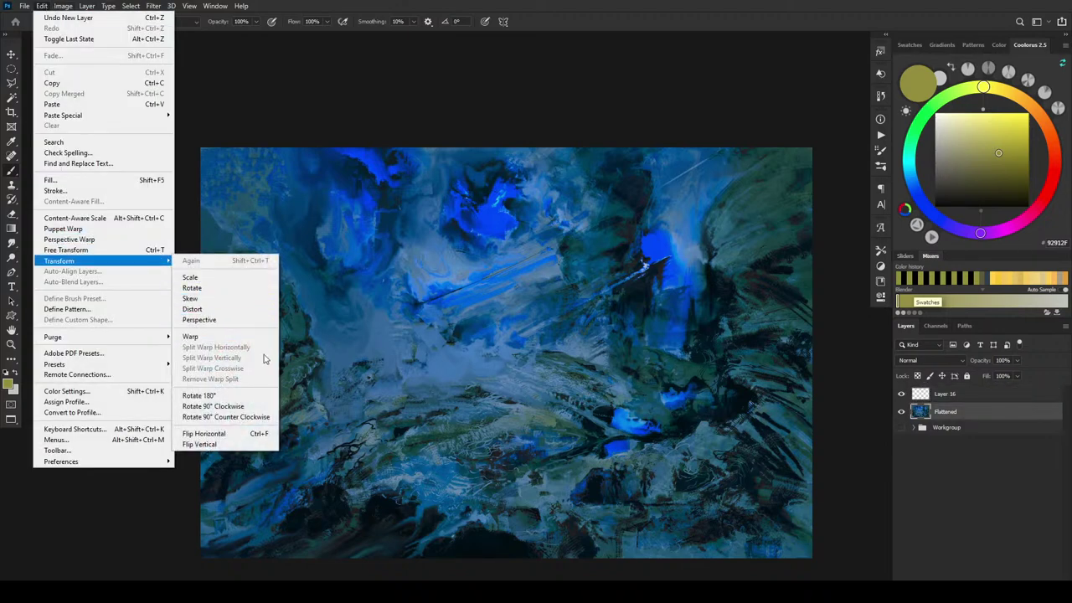
left_click(256, 435)
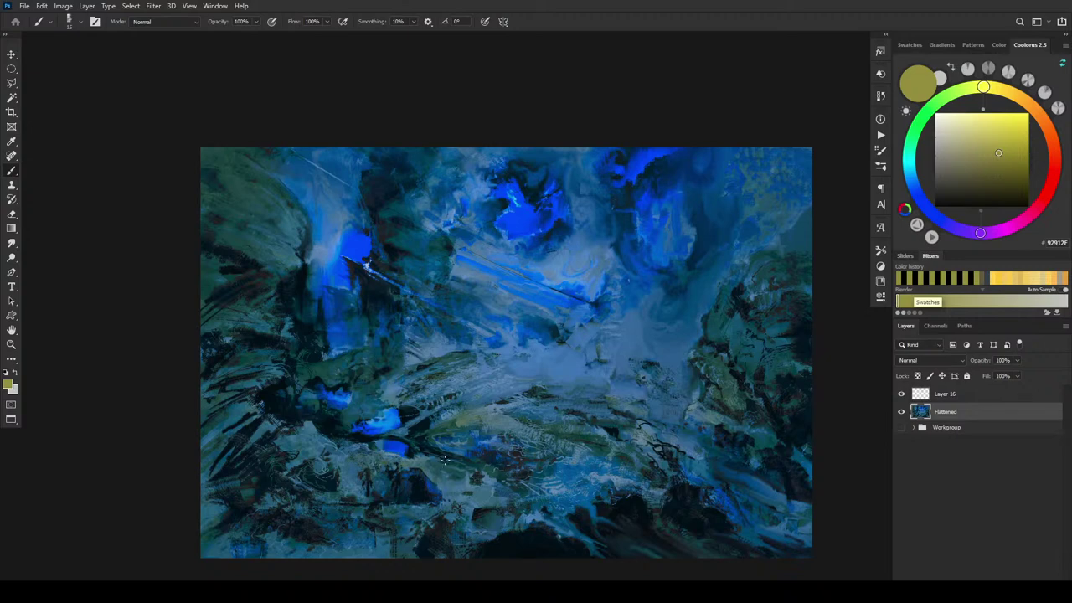
left_click(295, 288, "alt")
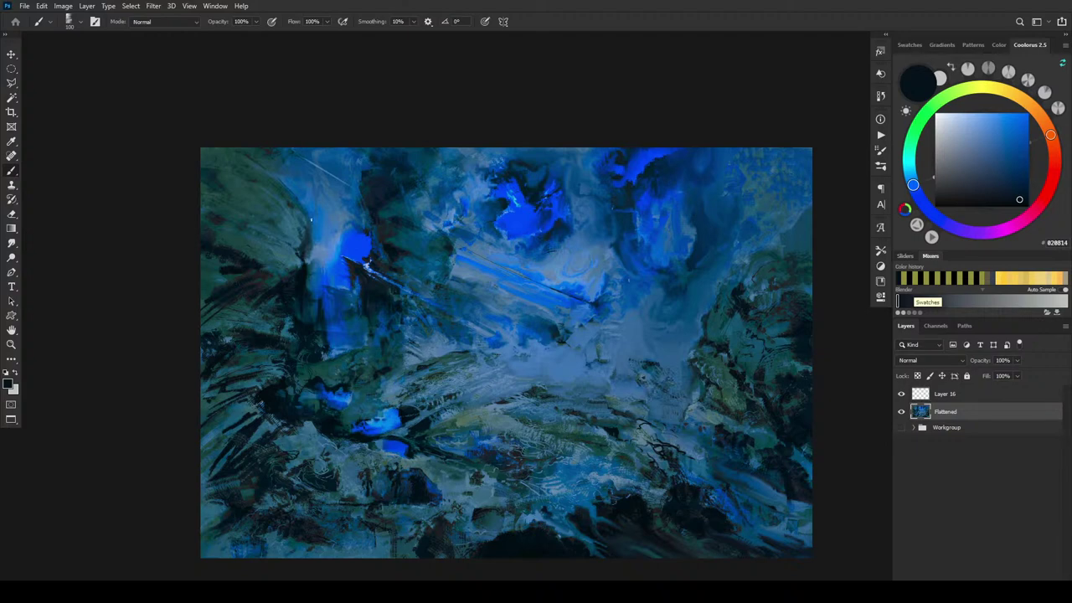
left_click_drag(303, 191, 303, 470)
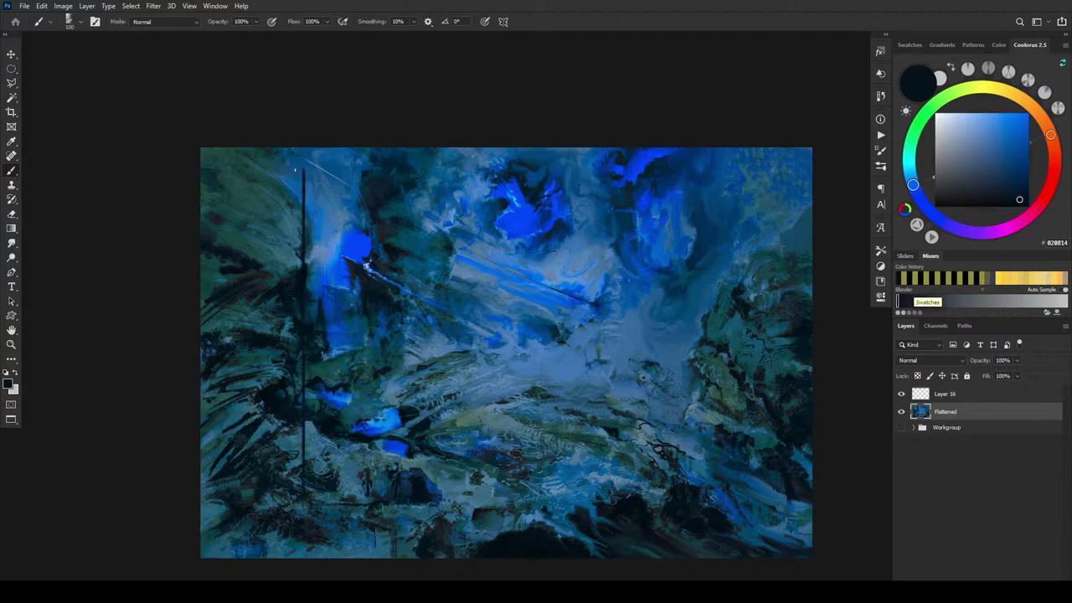
key("ctrl+z")
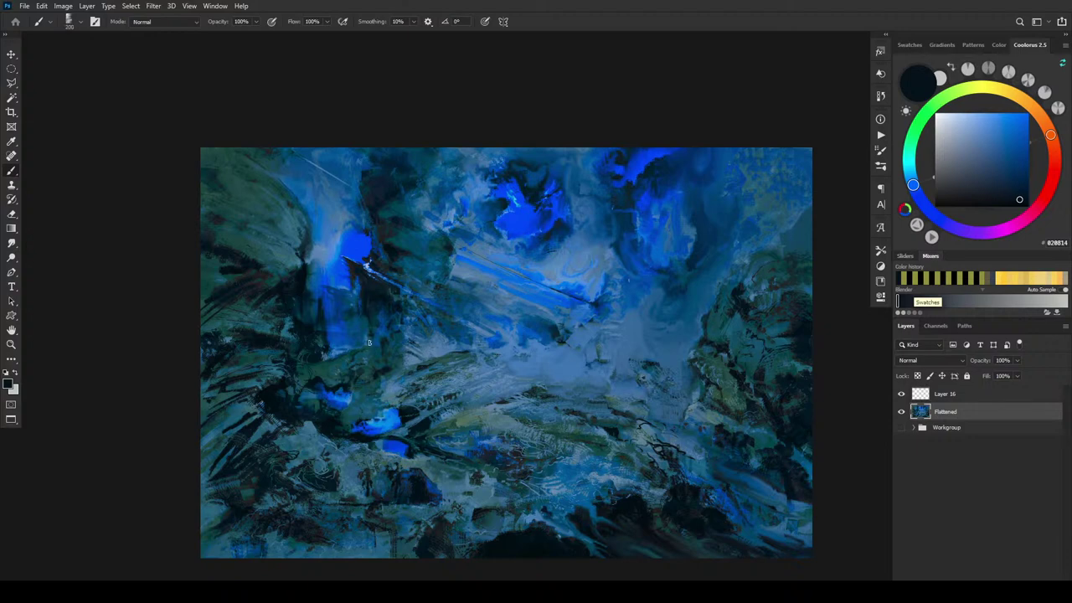
Smudge the lower part of the blue waterfall on the Flattened layer with an enlarged Smudge tool.
key("r")
key("bracketright")
key("bracketright")
key("bracketright")
key("bracketright")
key("bracketright")
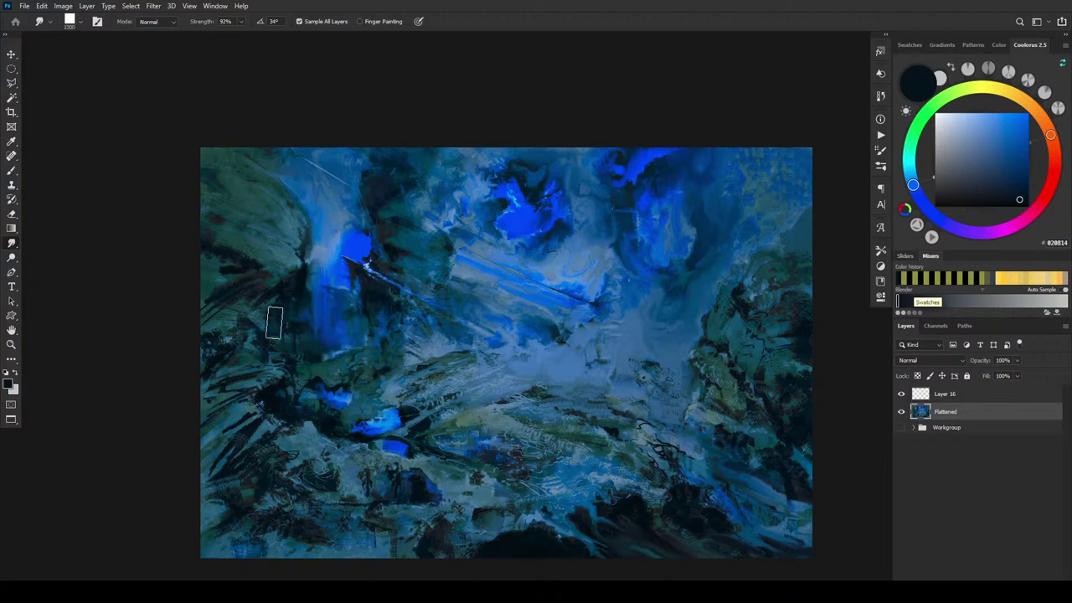
mouse_move(327, 325)
left_mouse_down()
mouse_move(288, 336)
mouse_move(322, 323)
left_mouse_up()
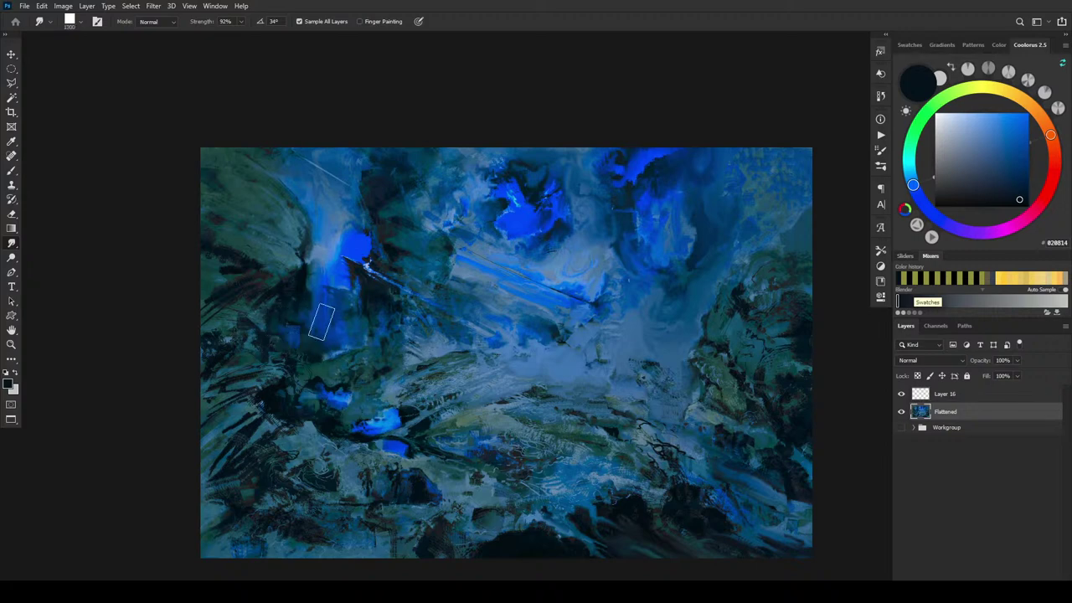
Widen the waterfall's base by smudging its blue into the dark rocks beside it, varying the brush size.
key("[")
key("[")
key("[")
key("]")
key("]")
key("]")
mouse_move(305, 343)
left_mouse_down()
mouse_move(318, 307)
mouse_move(308, 313)
mouse_move(337, 265)
mouse_move(299, 274)
mouse_move(317, 266)
mouse_move(308, 278)
mouse_move(316, 259)
mouse_move(295, 268)
mouse_move(307, 264)
mouse_move(307, 279)
mouse_move(294, 275)
mouse_move(284, 306)
left_mouse_up()
key("bracketleft")
key("bracketright")
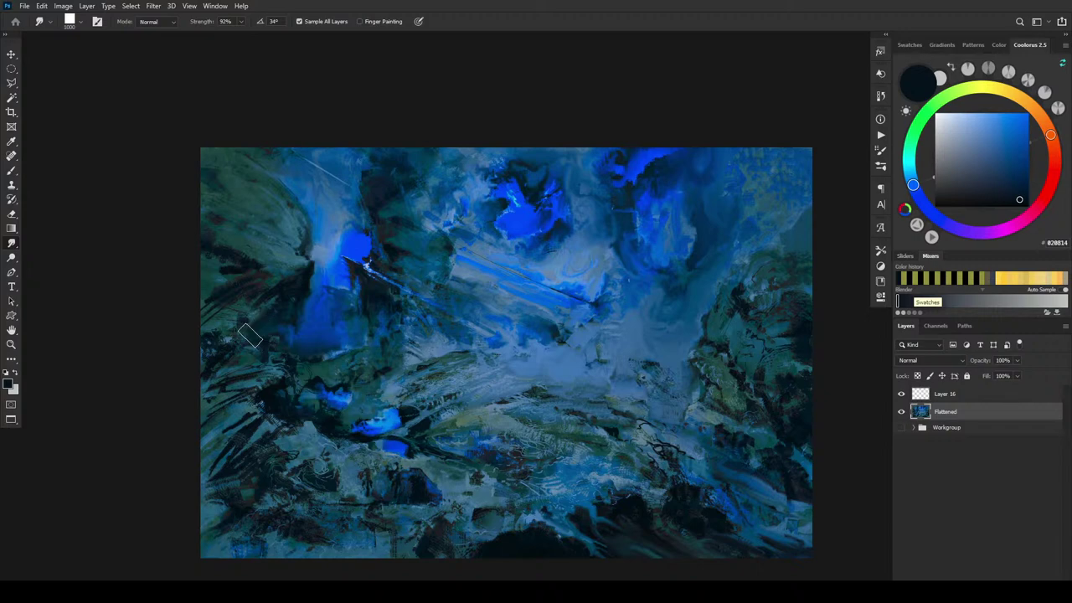
key("bracketleft")
key("bracketright")
key("bracketright")
mouse_move(265, 328)
left_mouse_down()
mouse_move(303, 320)
mouse_move(298, 347)
mouse_move(327, 331)
left_mouse_up()
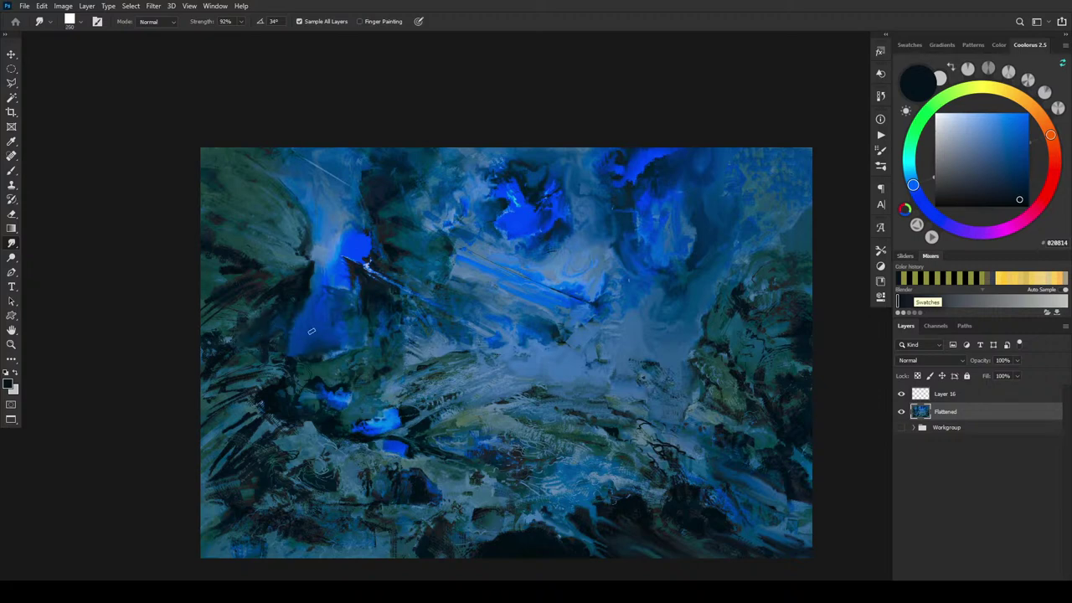
Smudge small blue patches into the dark rock left of the waterfall's base, finishing with a brush size of 250.
key("bracketright")
key("bracketright")
key("bracketright")
mouse_move(271, 329)
left_mouse_down()
mouse_move(254, 328)
mouse_move(271, 317)
left_mouse_up()
key("bracketright")
key("bracketright")
key("bracketright")
key("bracketright")
key("bracketleft")
key("bracketleft")
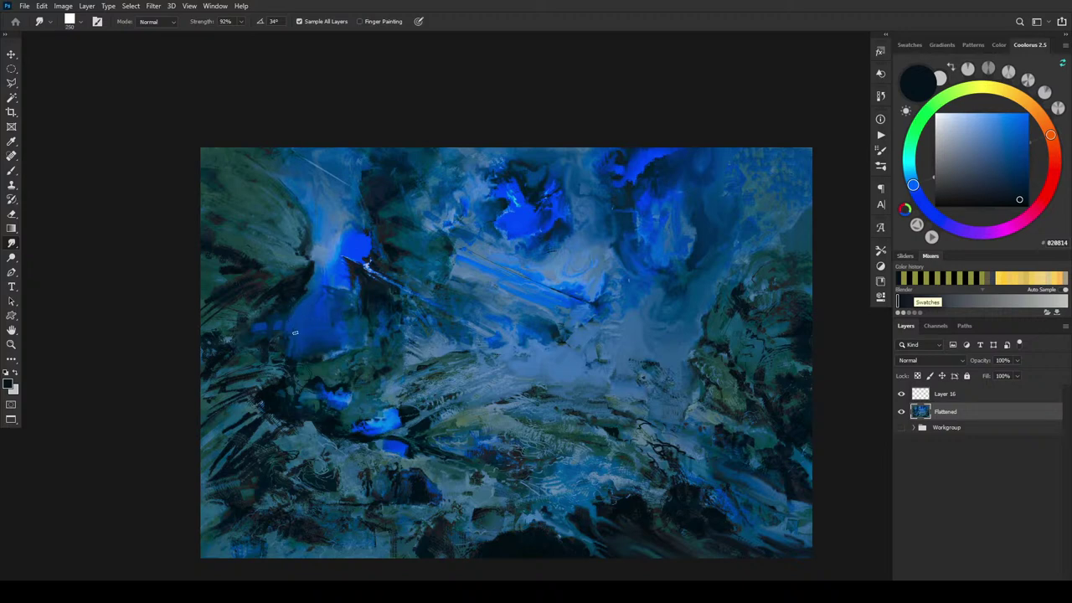
Smudge the rock texture between the painting's left edge and the waterfall's base, varying the brush size up to 800.
key("bracketright")
key("bracketright")
key("bracketright")
key("bracketright")
key("bracketright")
key("bracketleft")
key("bracketleft")
key("bracketleft")
key("bracketleft")
key("bracketleft")
key("bracketleft")
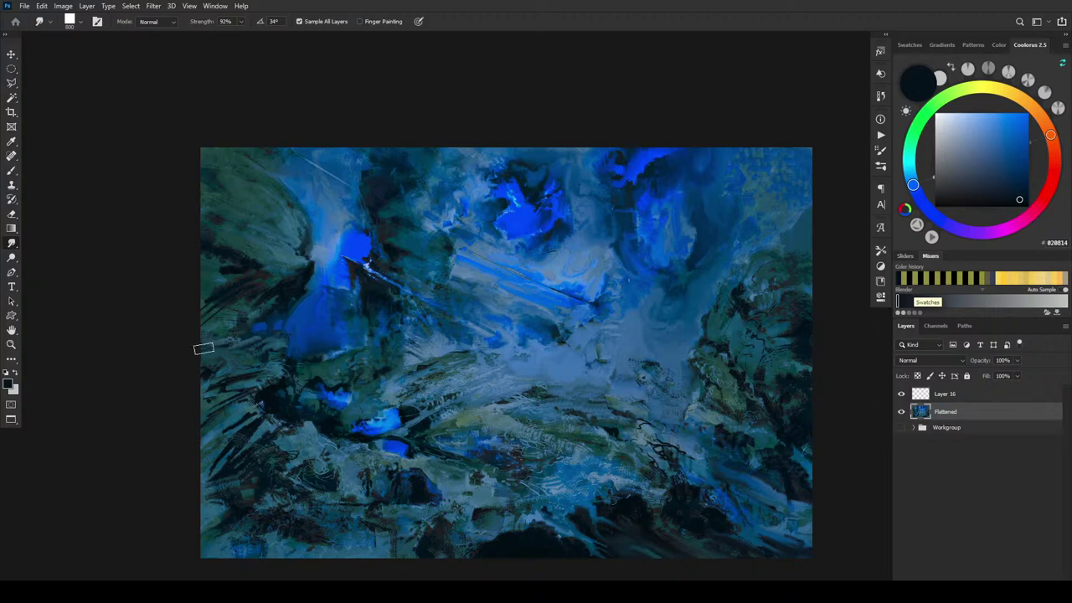
Soften the waterfall's lower edge and the rocks beneath it with the Smudge tool, enlarging the brush to about 2100.
key("bracketright")
key("bracketright")
key("bracketright")
key("bracketright")
key("bracketright")
key("bracketleft")
key("bracketleft")
key("bracketleft")
key("bracketleft")
key("bracketright")
key("bracketright")
key("bracketright")
key("bracketright")
key("bracketright")
key("bracketright")
key("bracketright")
key("bracketright")
key("bracketright")
key("bracketright")
key("bracketright")
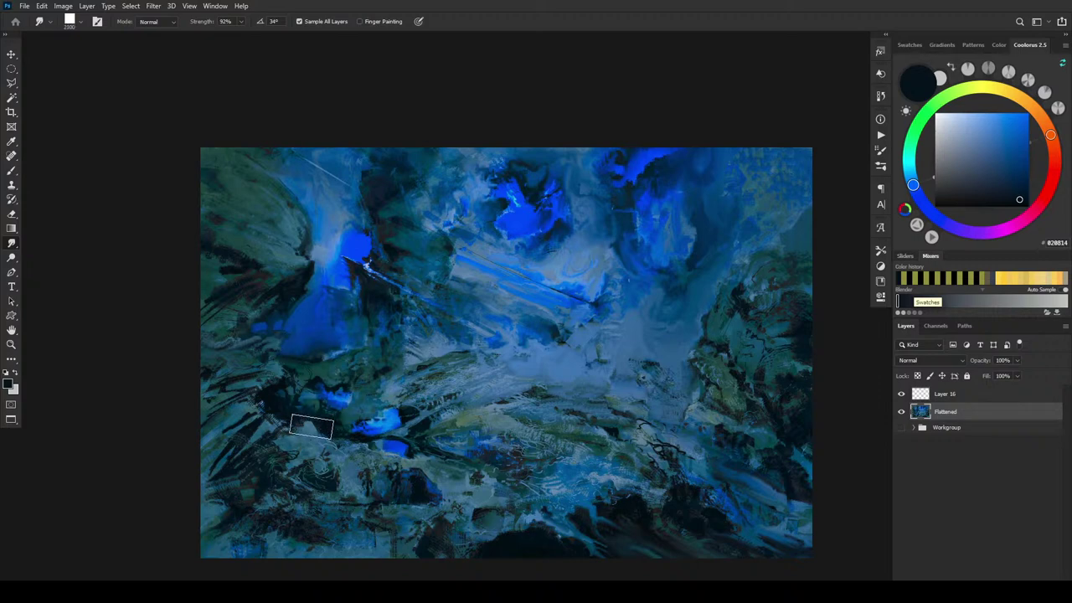
Smudge the dark hollow around the small blue pools below the waterfall, reducing the brush size to 300.
key("bracketright")
key("bracketright")
key("bracketright")
key("bracketright")
key("bracketleft")
key("bracketleft")
key("bracketleft")
key("bracketleft")
key("bracketleft")
key("bracketleft")
key("bracketleft")
key("bracketleft")
key("bracketleft")
key("bracketleft")
key("bracketleft")
key("bracketleft")
key("bracketleft")
key("bracketleft")
key("bracketleft")
key("bracketleft")
key("bracketleft")
key("bracketleft")
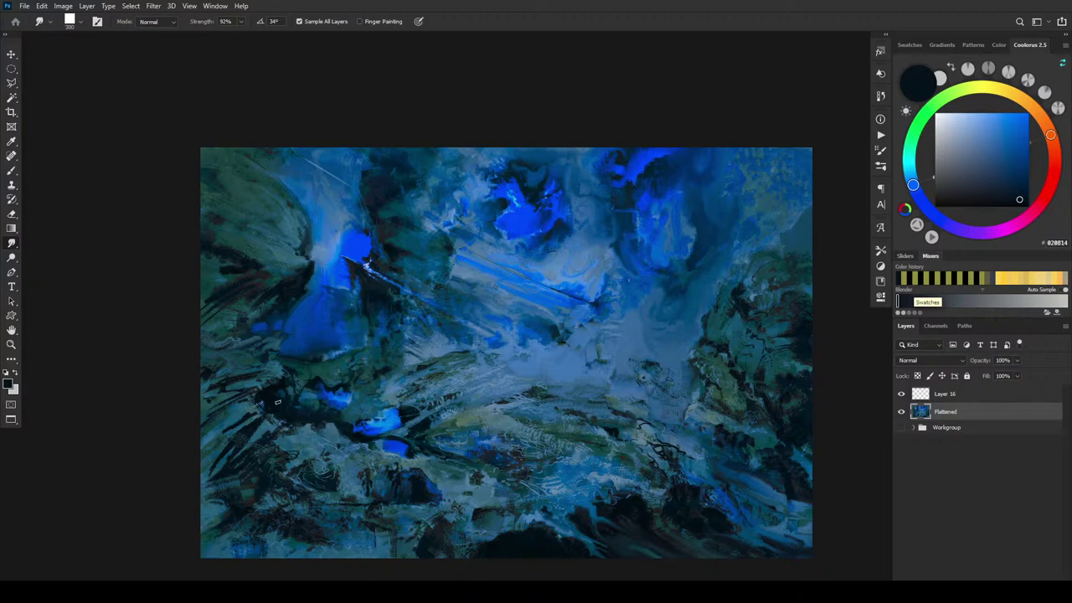
Shape the dark rocks left of the blue pools with smudge strokes, varying the brush between about 500 and 175.
key("bracketright")
key("bracketright")
key("bracketright")
key("bracketright")
key("bracketright")
key("bracketright")
key("bracketright")
key("bracketleft")
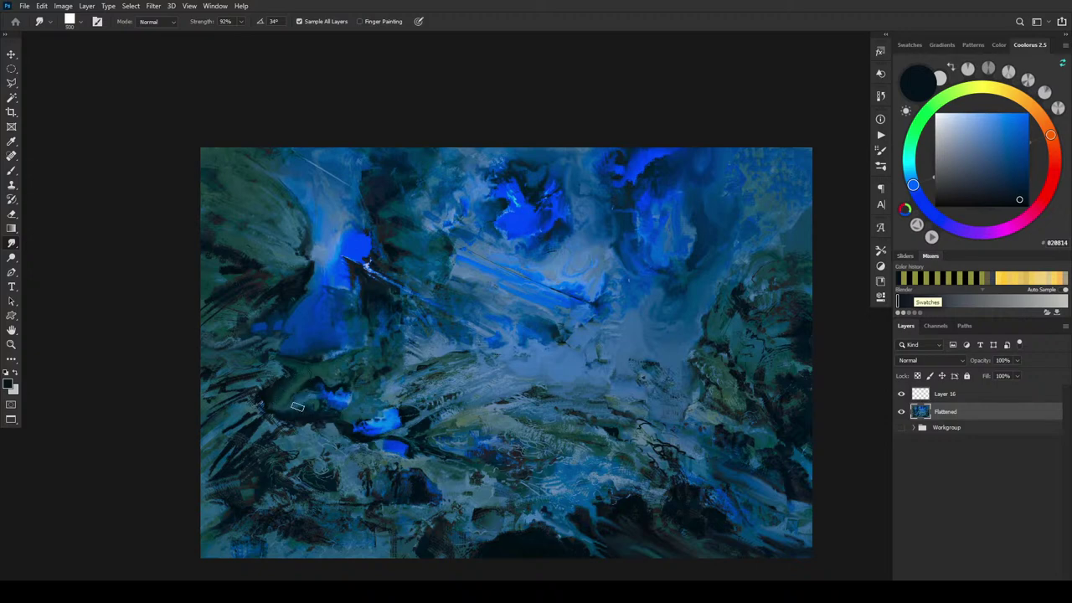
key("bracketright")
key("bracketleft")
key("bracketleft")
key("bracketleft")
key("bracketleft")
key("bracketleft")
key("bracketleft")
key("bracketleft")
key("bracketleft")
key("bracketleft")
key("bracketleft")
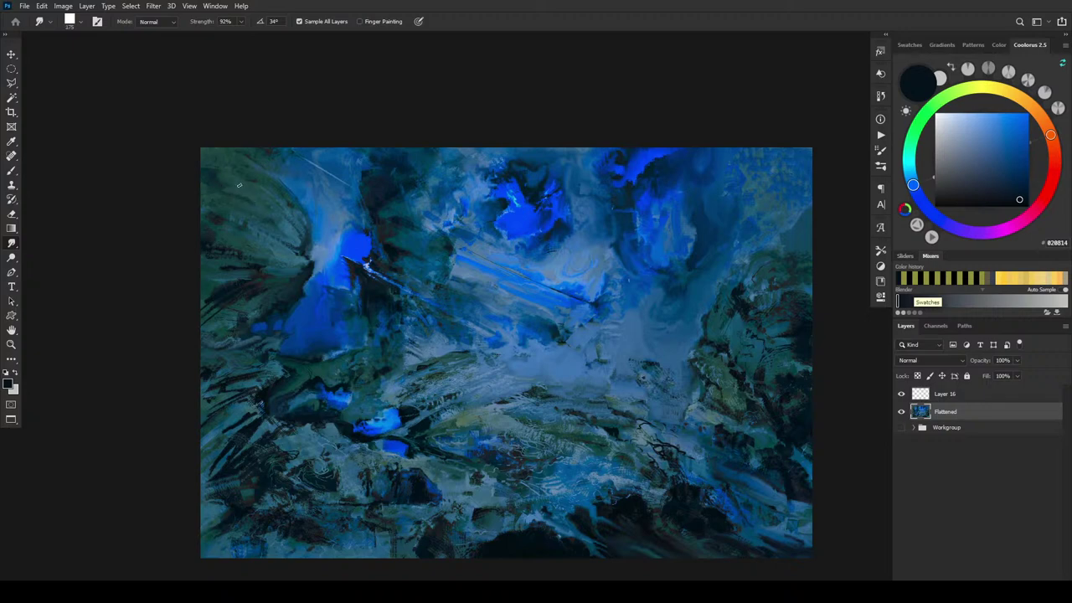
Smooth the green cliff texture in the painting's upper-left corner with the Smudge tool enlarged to 1100.
key("bracketright")
key("bracketright")
key("bracketright")
key("bracketright")
key("bracketright")
key("bracketright")
key("bracketright")
key("bracketright")
key("bracketright")
key("bracketright")
key("bracketright")
key("bracketright")
key("bracketright")
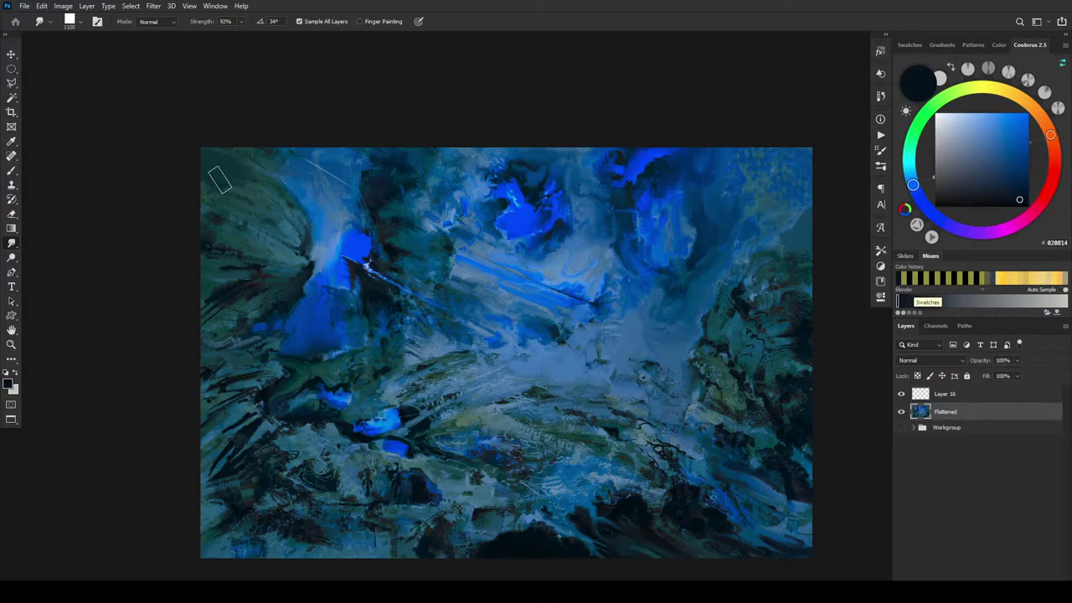
key("bracketleft")
key("bracketleft")
key("bracketright")
key("bracketright")
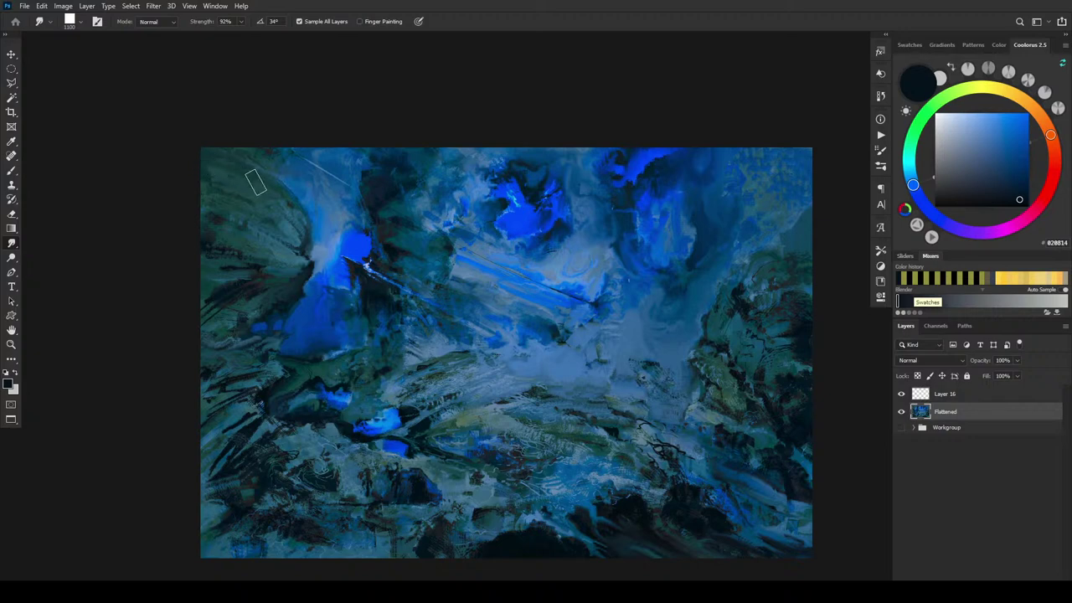
Smudge the upper-left cliff's edge against the blue sky to define its contour, reducing the brush from 900 to 300.
key("bracketleft")
key("bracketleft")
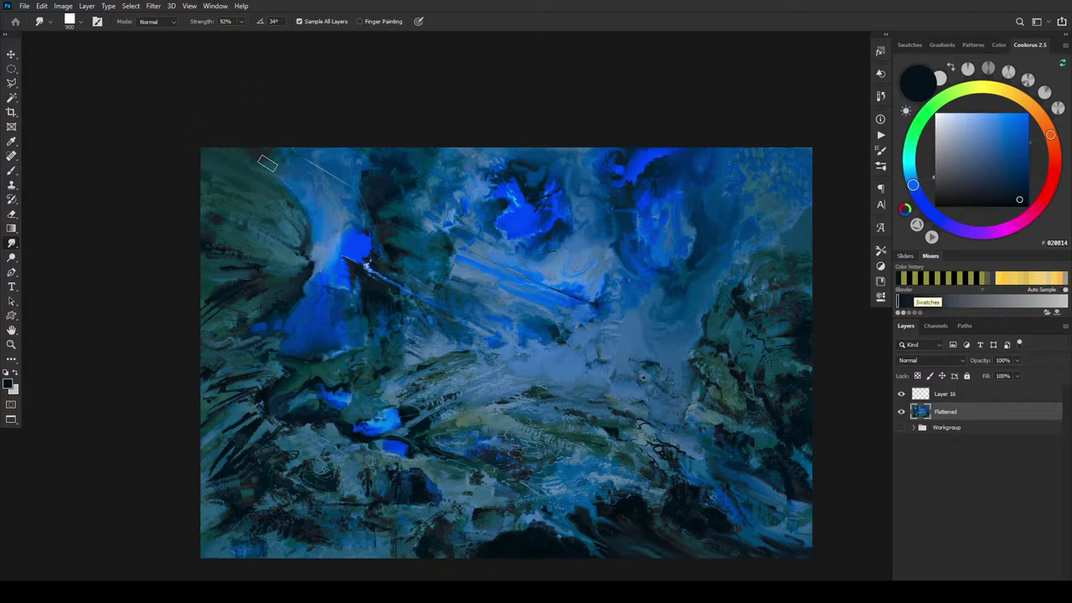
key("bracketleft")
key("bracketleft")
key("bracketleft")
key("bracketleft")
key("bracketleft")
key("bracketleft")
key("bracketleft")
key("bracketleft")
key("bracketright")
key("bracketleft")
key("bracketleft")
key("bracketleft")
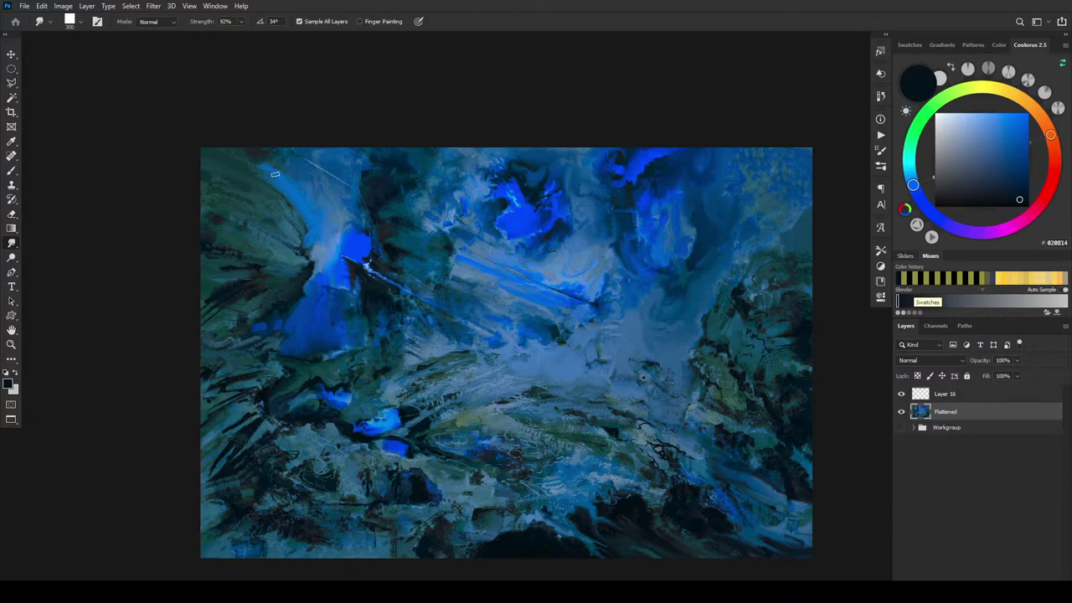
Smudge the sky and cliff top in the painting's upper-left corner, varying the brush size and setting it to 400.
key("bracketright")
key("bracketright")
key("bracketright")
key("bracketright")
key("bracketright")
key("bracketright")
key("bracketleft")
key("bracketleft")
key("bracketleft")
key("bracketleft")
key("bracketleft")
key("bracketright")
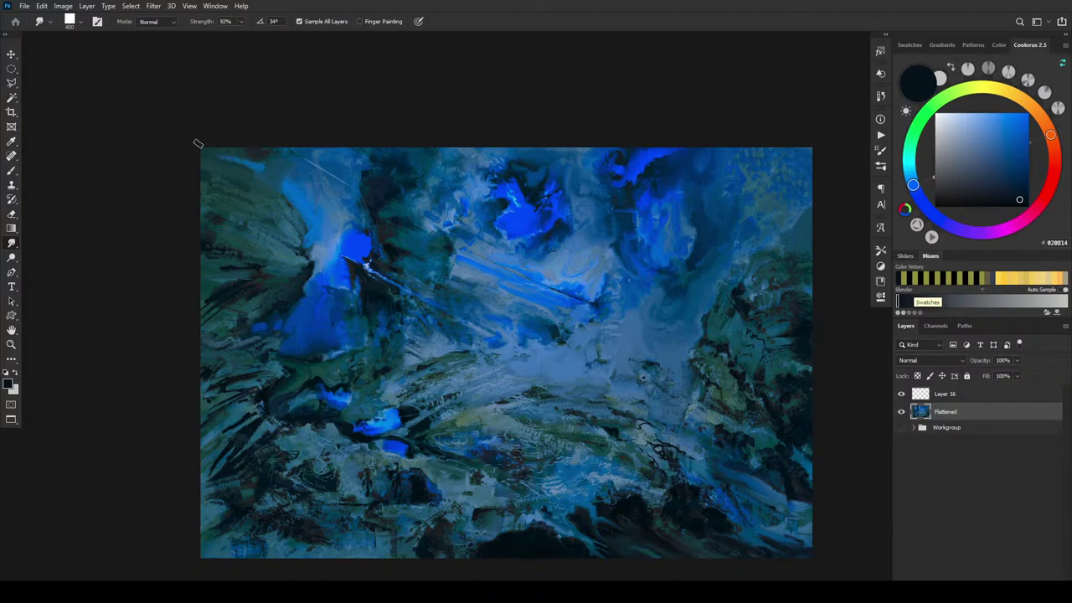
Reshape the rounded top of the upper-left cliff with smudge strokes, varying the brush size and using 400.
key("bracketleft")
key("bracketright")
key("bracketright")
key("bracketright")
key("bracketleft")
key("bracketleft")
key("bracketleft")
key("bracketleft")
key("bracketleft")
key("bracketleft")
key("bracketleft")
key("bracketleft")
key("bracketleft")
key("bracketleft")
key("bracketleft")
key("bracketright")
key("bracketright")
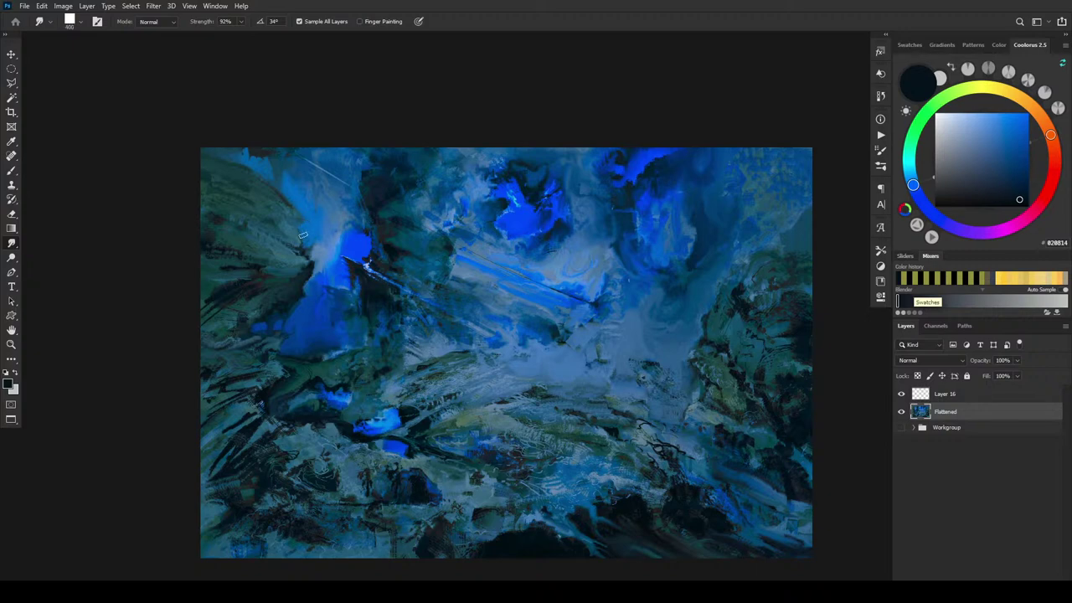
Smudge the light blue sky outward over the upper-left cliff's edge as feathery streaks, bringing the brush down to 200.
key("bracketleft")
key("bracketleft")
key("bracketleft")
key("bracketright")
key("bracketright")
key("bracketright")
key("bracketright")
key("bracketleft")
key("bracketleft")
key("bracketleft")
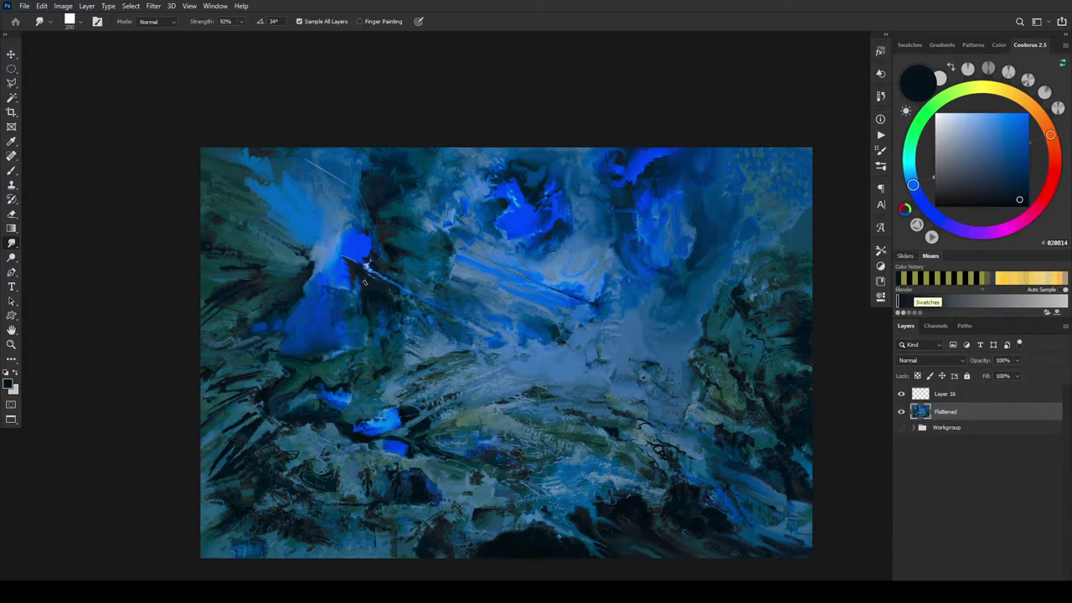
Smudge the dark area along the top edge above the waterfall, enlarging the brush beyond 600.
key("bracketright")
key("bracketright")
key("bracketright")
key("bracketright")
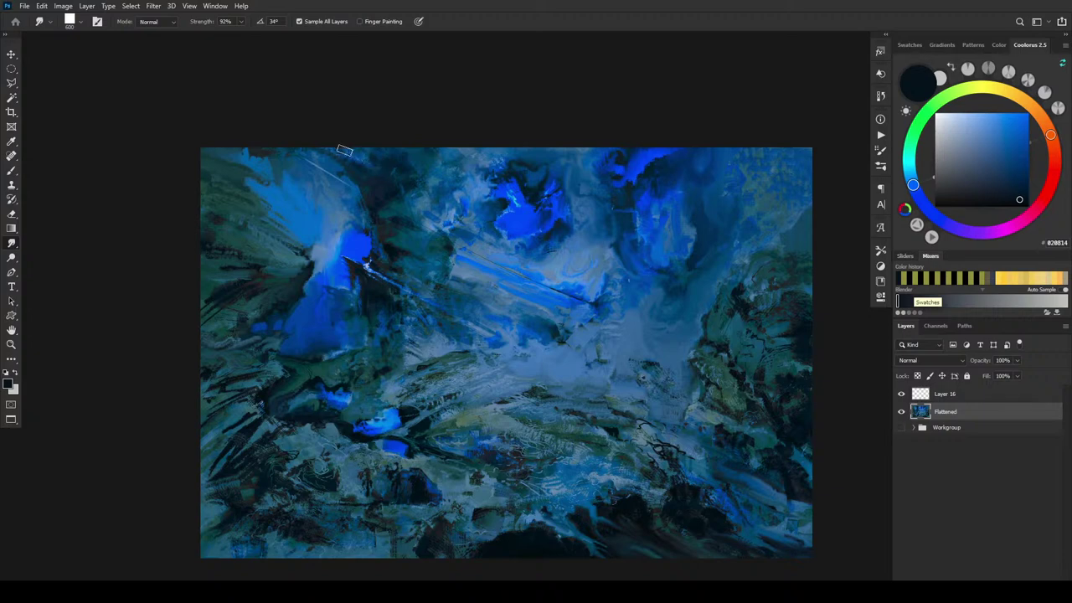
key("bracketright")
key("bracketright")
key("bracketright")
key("bracketright")
key("bracketright")
key("bracketright")
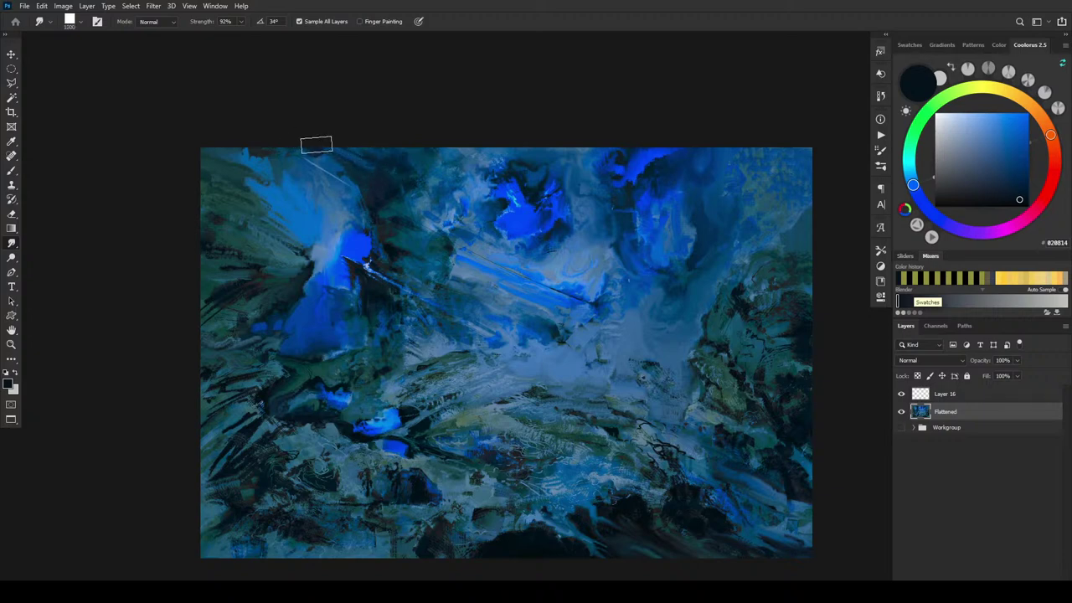
Smudge diagonal light streaks across the dark rock beside the waterfall and rework the bright blue sky patch with a 250 brush.
key("bracketleft")
key("bracketleft")
key("bracketleft")
key("bracketleft")
key("bracketleft")
key("bracketleft")
key("bracketleft")
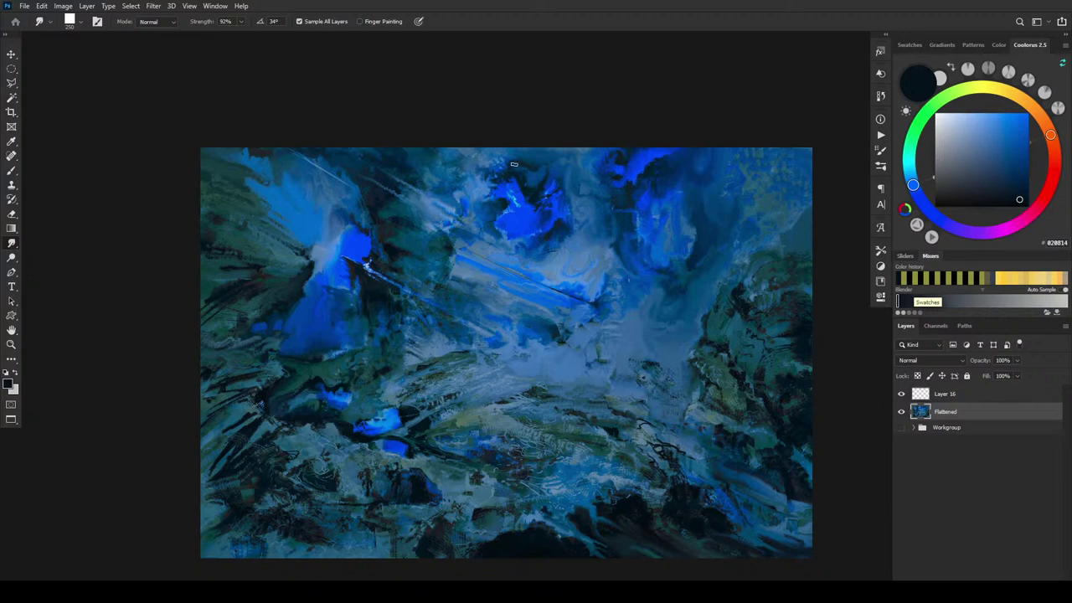
left_click_drag(519, 207, 521, 224)
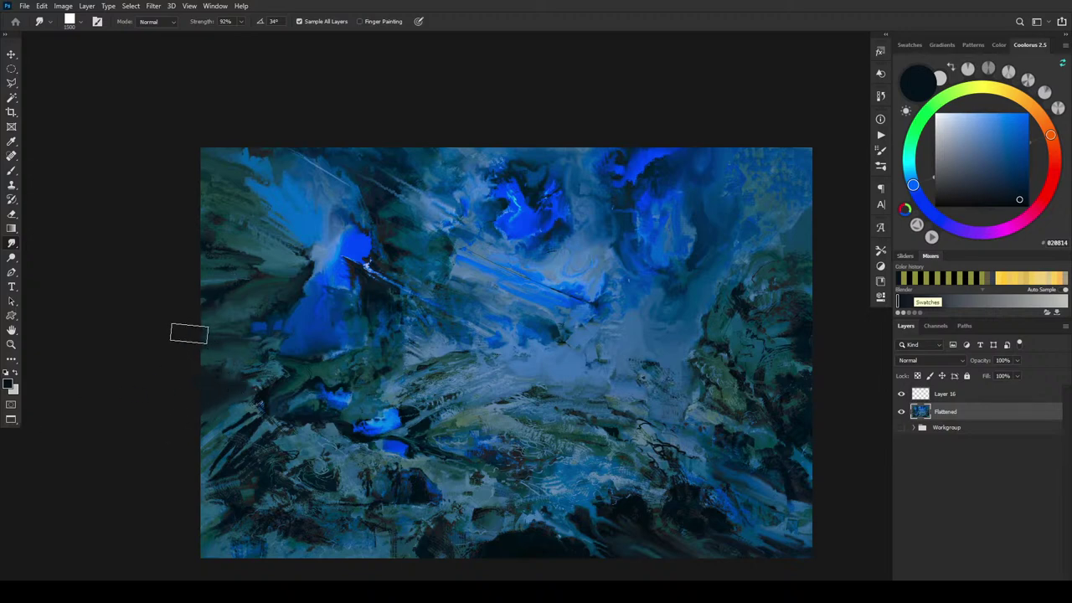
Smooth the left cliff face and feather its edge into the waterfall, reducing the Smudge brush from 1500 to about 500.
key("bracketleft")
key("bracketleft")
key("bracketleft")
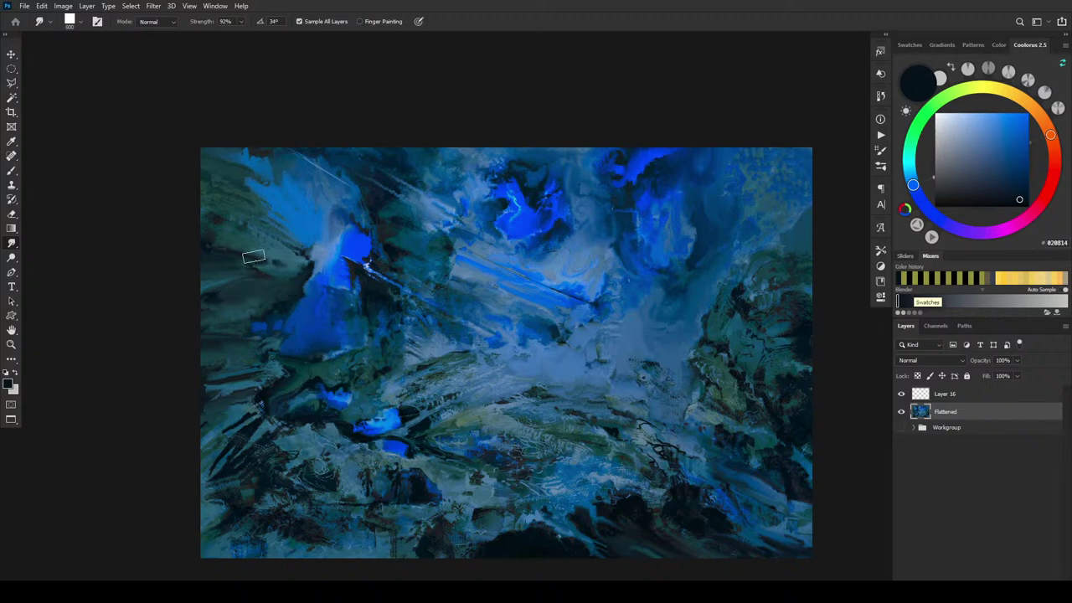
key("bracketleft")
key("bracketleft")
key("bracketleft")
key("bracketleft")
key("bracketright")
key("bracketright")
key("bracketleft")
key("bracketleft")
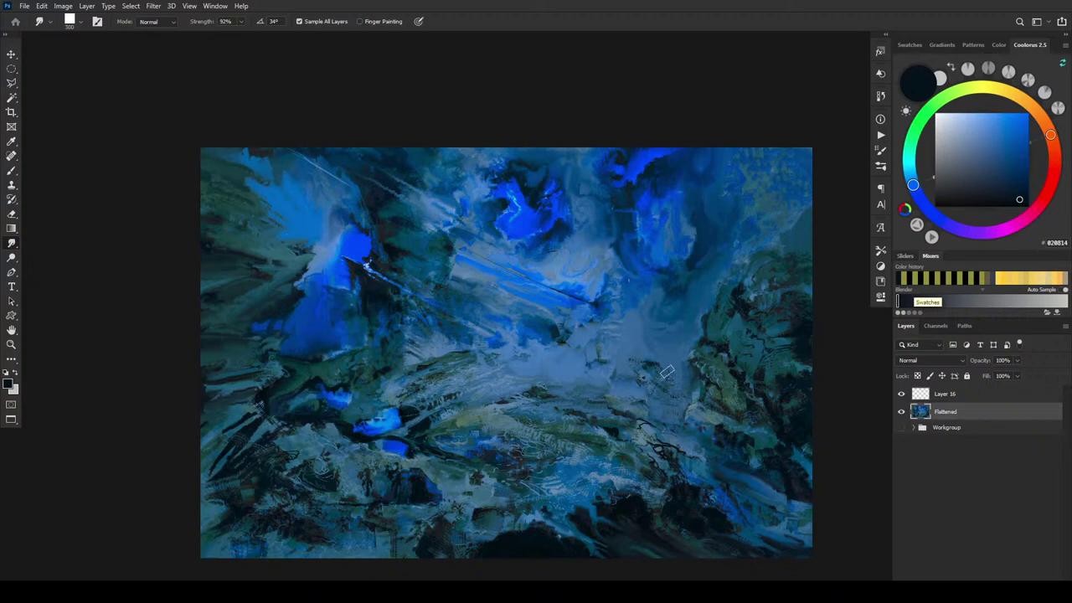
Smudge the rocks around the small blue pools, varying the brush between 1100 and 250.
key("bracketright")
key("bracketright")
key("bracketright")
key("bracketright")
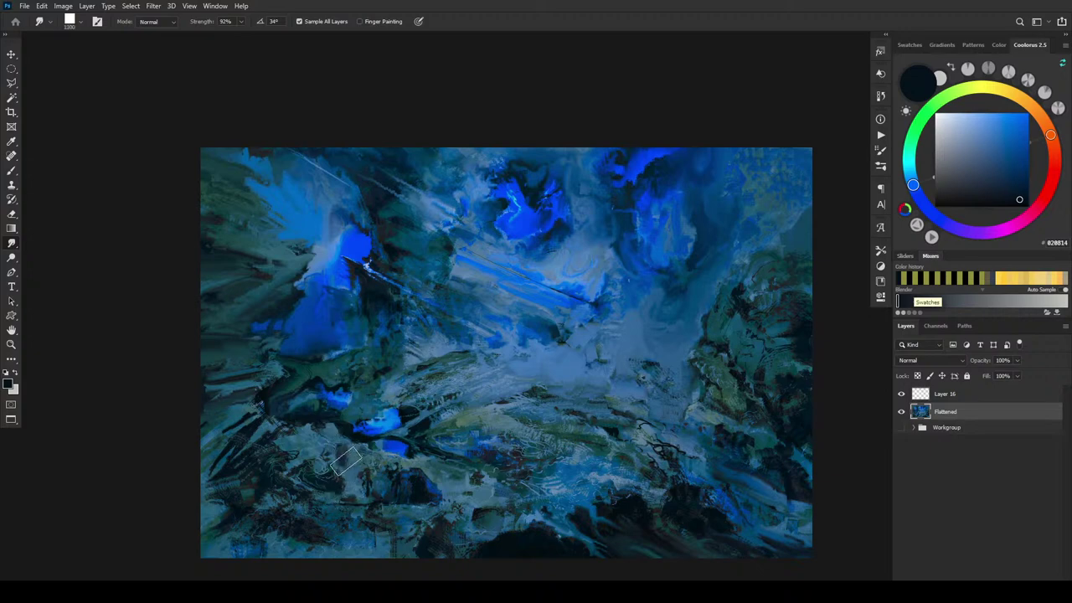
key("bracketleft")
key("bracketleft")
key("bracketleft")
key("bracketleft")
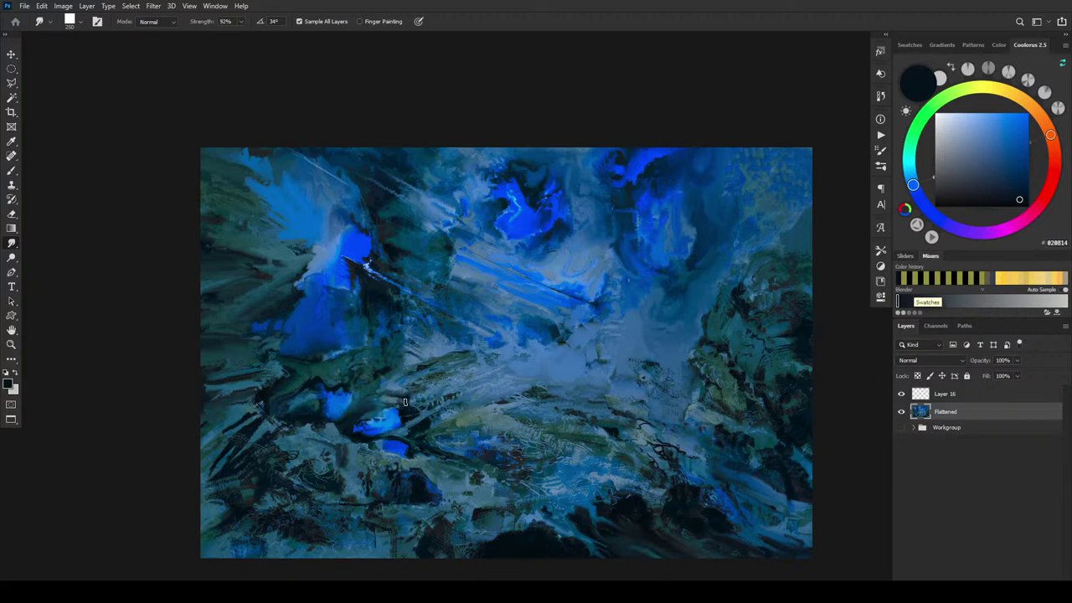
Smudge the dark slope left of the blue pools, undo the last stroke and reshape the uppermost pool.
key("bracketright")
key("bracketright")
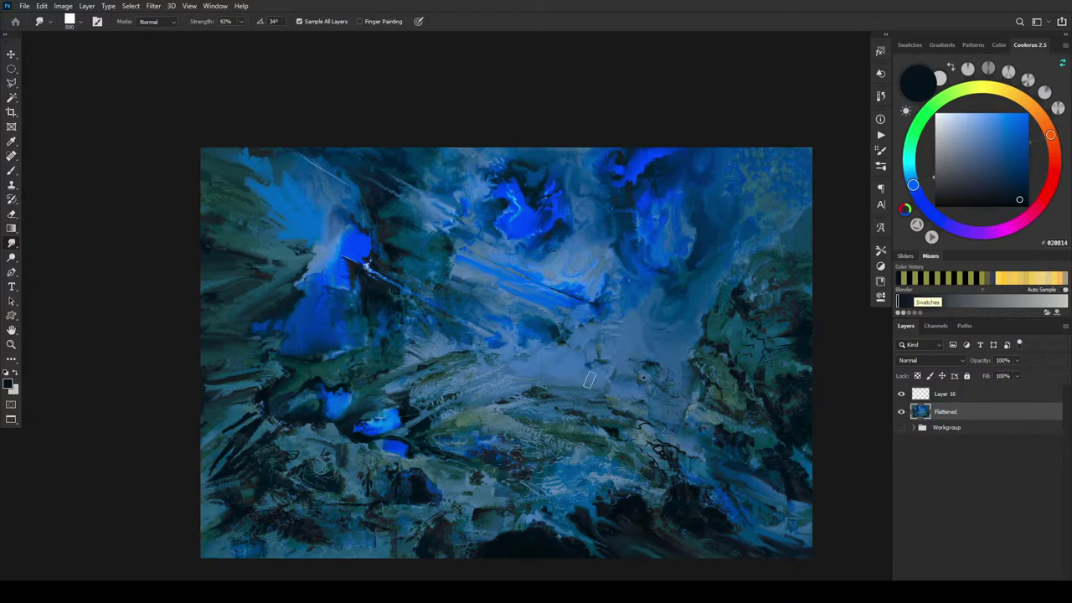
key("bracketright")
key("bracketright")
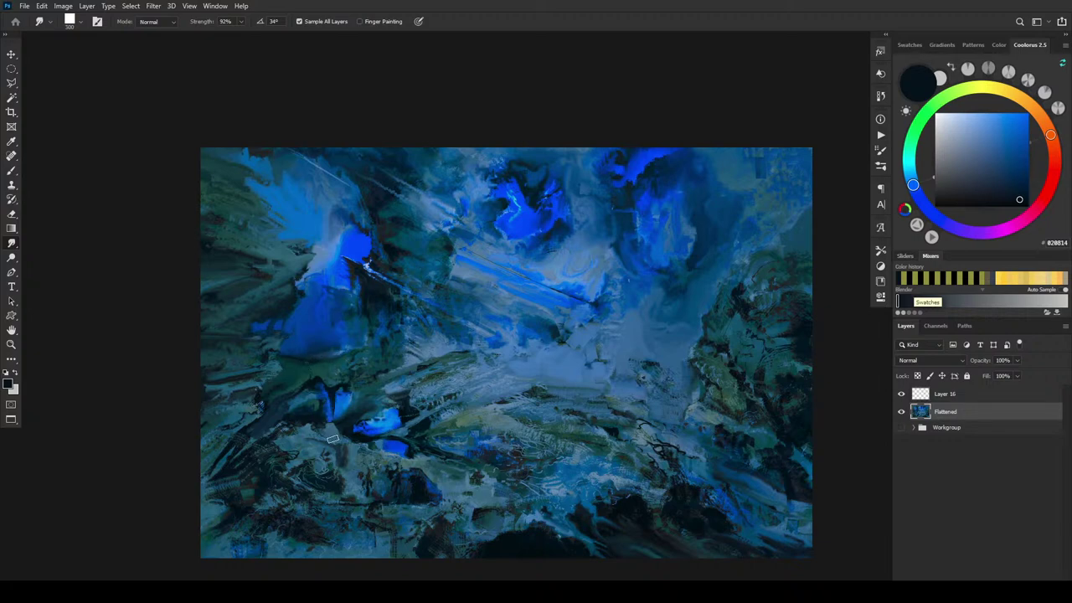
key("ctrl+z")
mouse_move(333, 389)
left_mouse_down()
mouse_move(332, 409)
mouse_move(337, 400)
left_mouse_up()
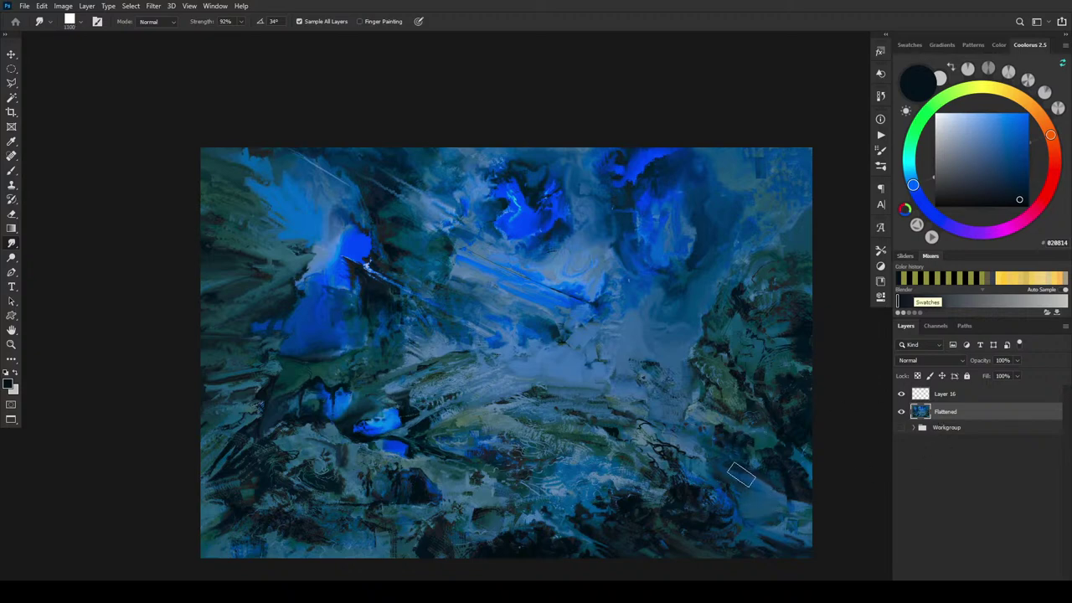
Smudge the blue stream in the lower-right foreground, varying the brush size and reducing it to 500.
key("bracketright")
key("bracketright")
key("bracketright")
key("bracketright")
key("bracketright")
key("bracketright")
key("bracketright")
key("bracketright")
key("bracketright")
key("bracketright")
key("bracketleft")
key("bracketleft")
key("bracketleft")
key("bracketleft")
key("bracketleft")
key("bracketleft")
key("bracketleft")
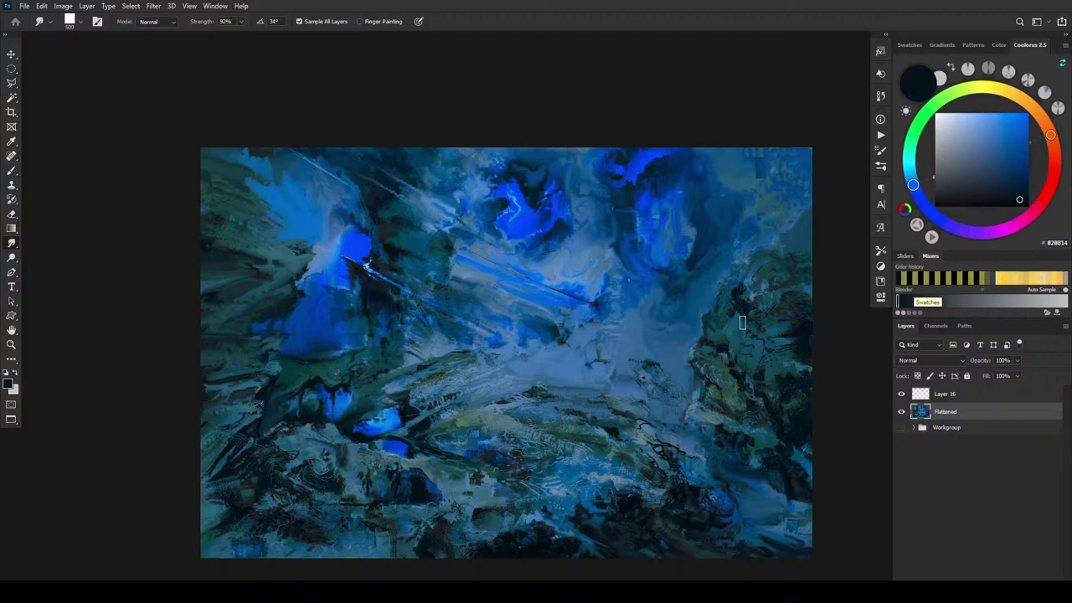
Blend the sky into the right-hand cliff's top edge with smudge strokes, varying the brush between about 500 and 1000.
key("bracketright")
key("bracketright")
key("bracketright")
key("bracketright")
key("bracketright")
key("bracketright")
key("bracketright")
key("bracketright")
key("bracketleft")
key("bracketleft")
key("bracketleft")
key("bracketleft")
key("bracketleft")
key("bracketleft")
key("bracketleft")
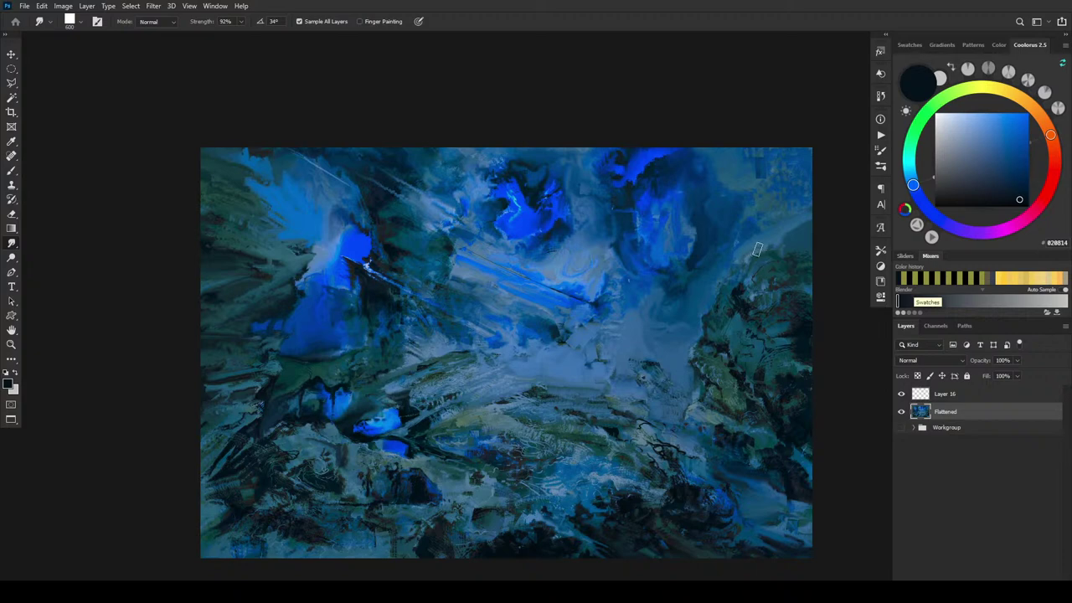
key("bracketright")
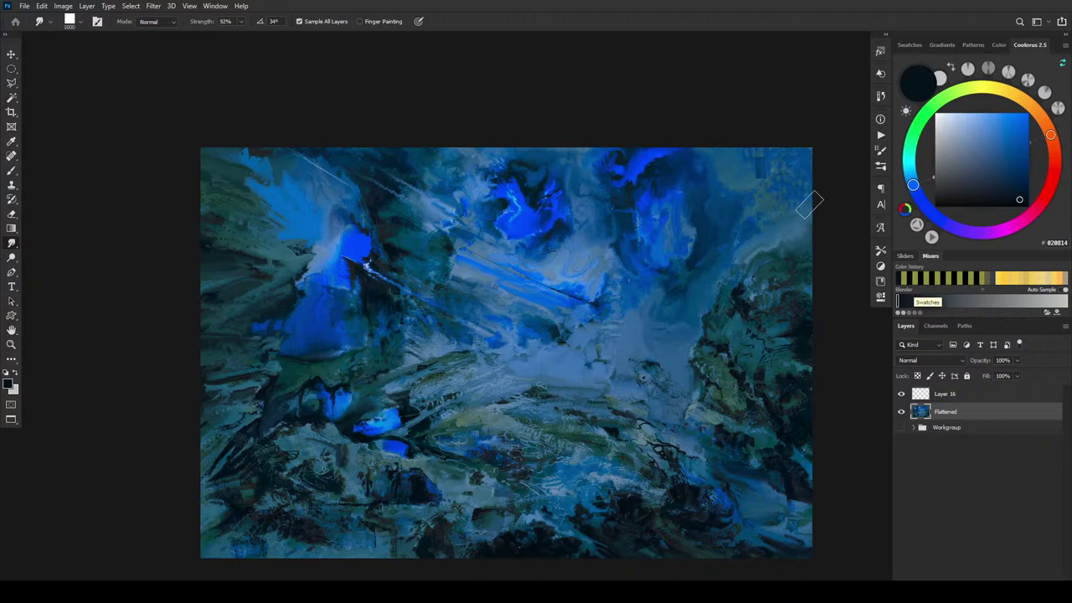
key("bracketleft")
key("bracketleft")
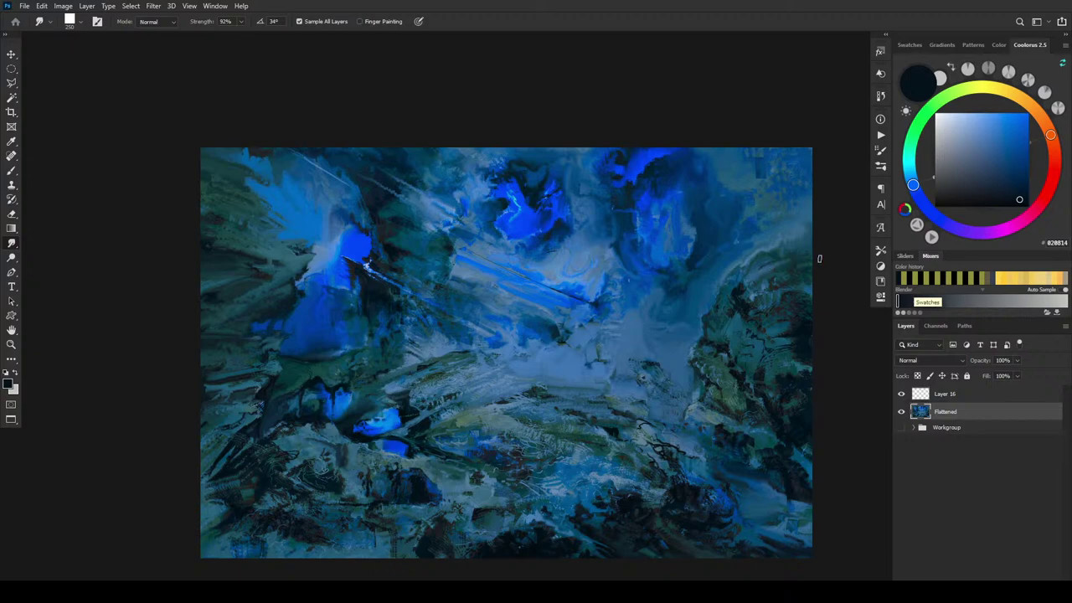
Break up the texture on the right-hand cliff face with smudge strokes, using brush sizes down to 50.
key("bracketright")
key("bracketright")
key("bracketright")
key("bracketright")
key("bracketright")
key("bracketleft")
key("bracketleft")
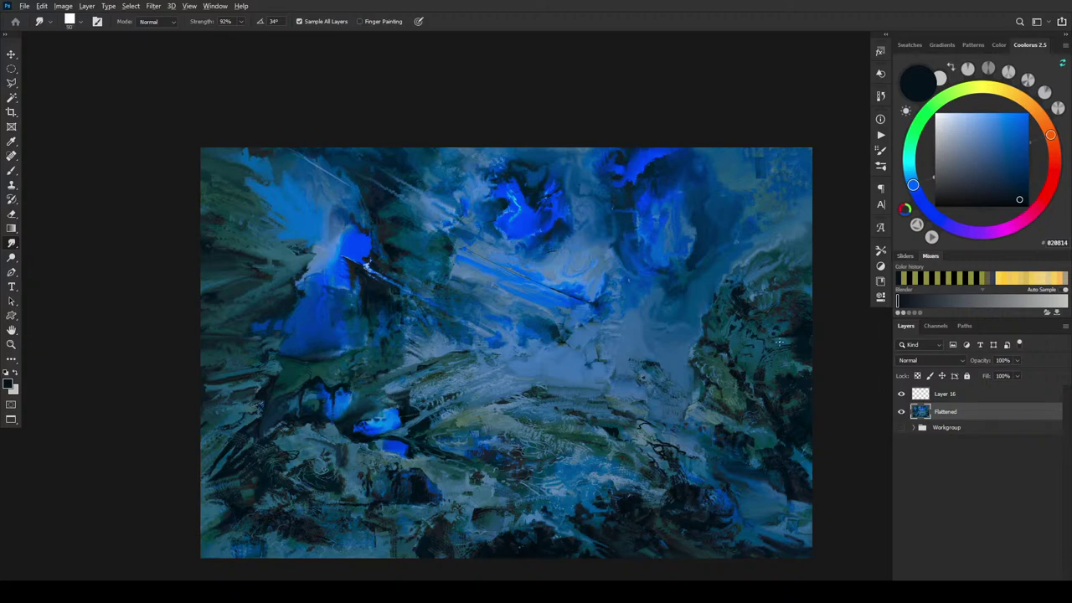
key("bracketright")
key("bracketright")
key("bracketright")
key("bracketright")
key("bracketright")
key("bracketright")
key("bracketright")
key("bracketright")
key("bracketright")
Switch to the Brush tool, sample a teal from the right-hand cliff, compare Layer 16's visibility and make that layer active.
key("b")
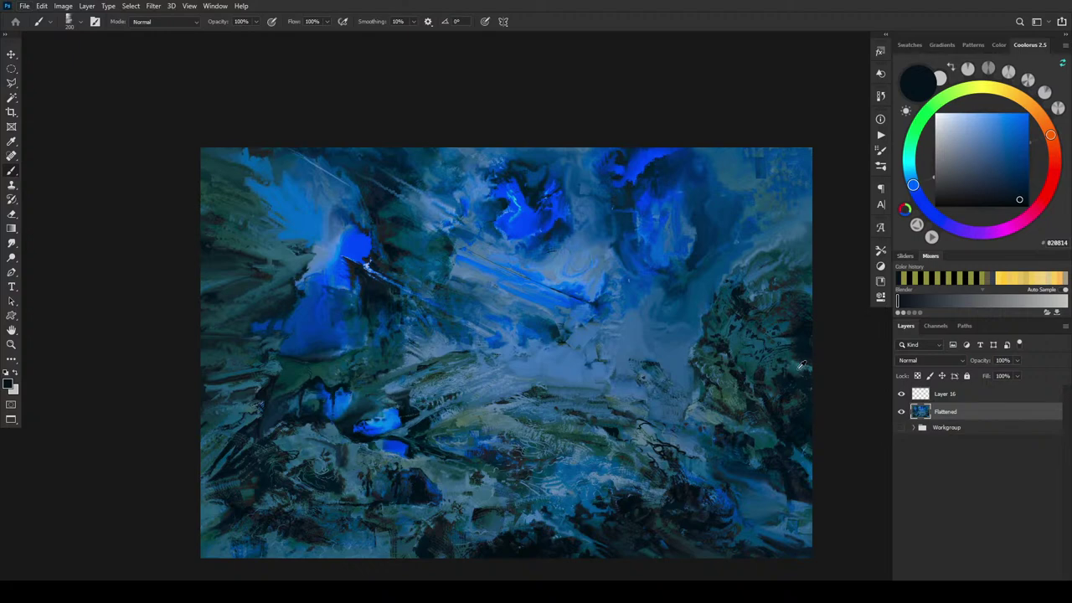
left_click(796, 366, "alt")
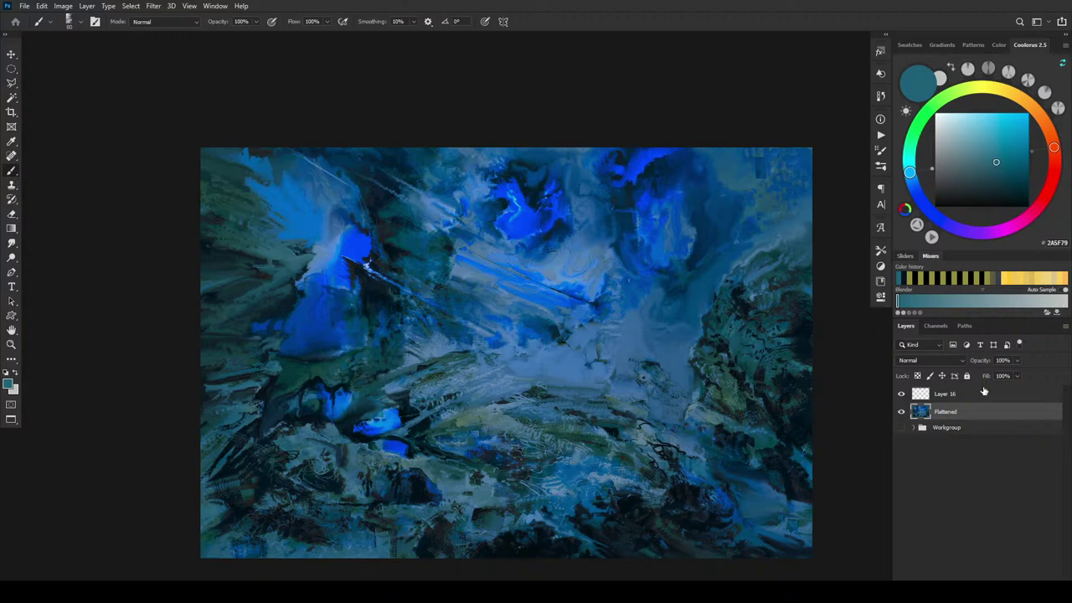
left_click(902, 394)
left_click(902, 394)
left_click(920, 395)
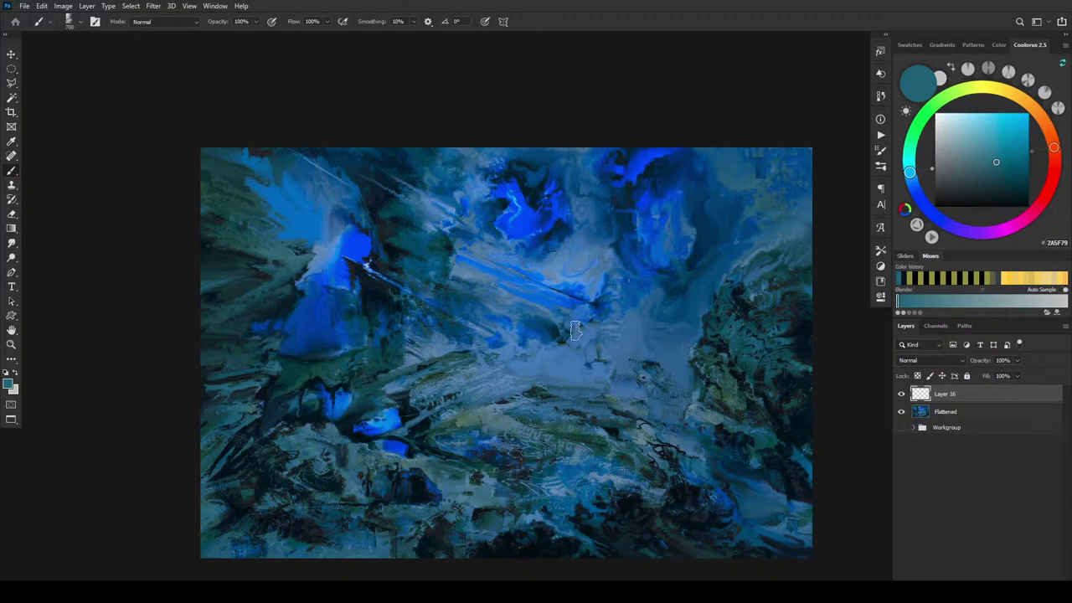
Choose a bright sky blue and paint highlights on the saturated blue sky patches and lower pools, reducing the brush size.
left_click(913, 185)
left_click_drag(1009, 131, 1000, 119)
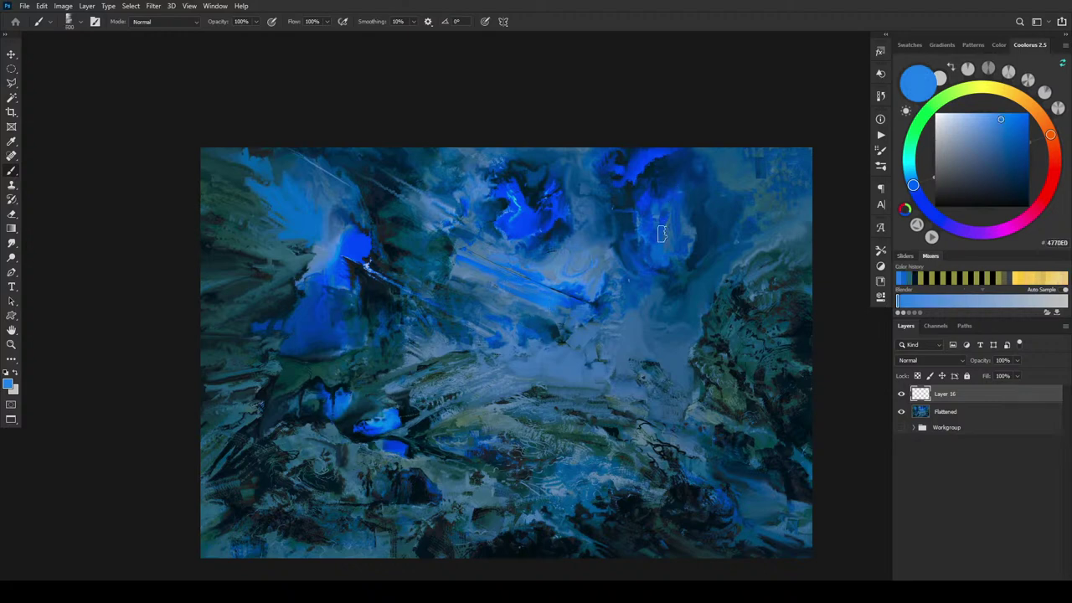
key("bracketleft")
key("bracketleft")
key("bracketleft")
key("bracketleft")
key("bracketleft")
key("bracketright")
key("bracketright")
key("bracketleft")
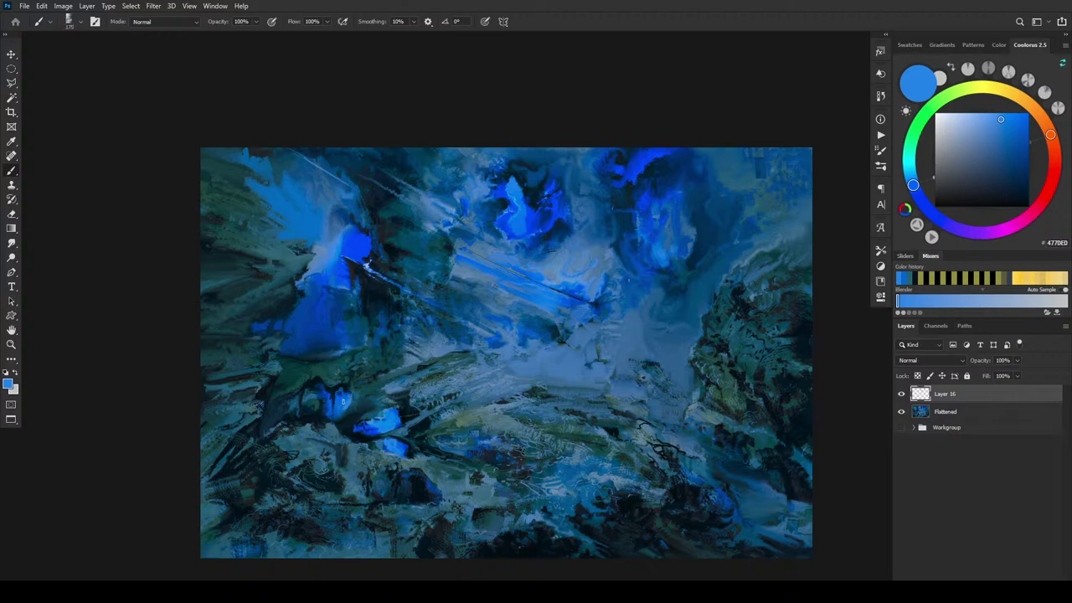
Touch up the uppermost small pool using bright and deep blues sampled from it, with a 70 brush.
left_click(344, 404, "alt")
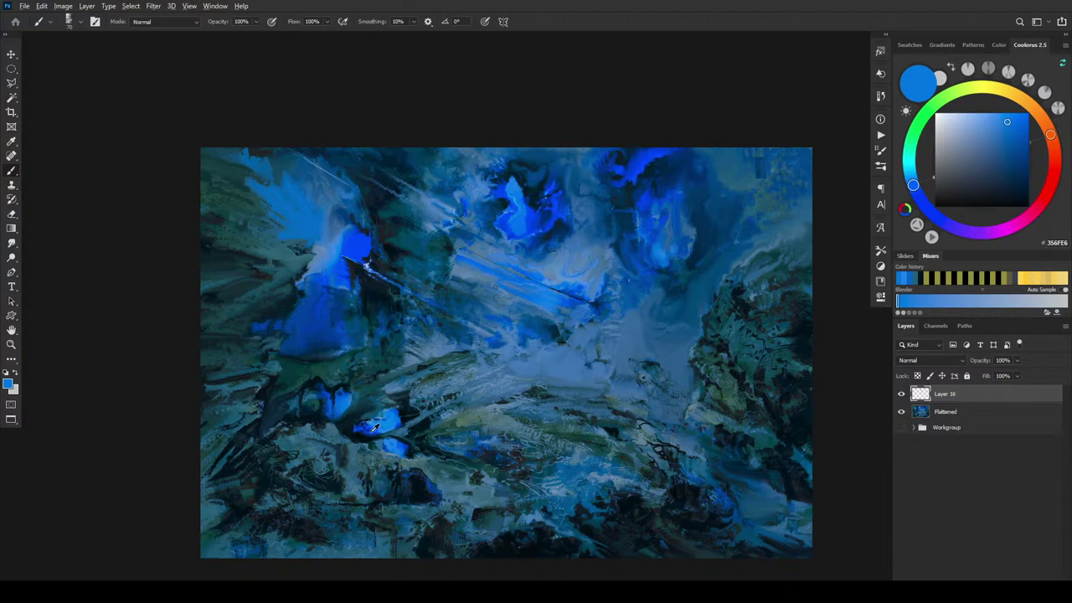
left_click(342, 414, "alt")
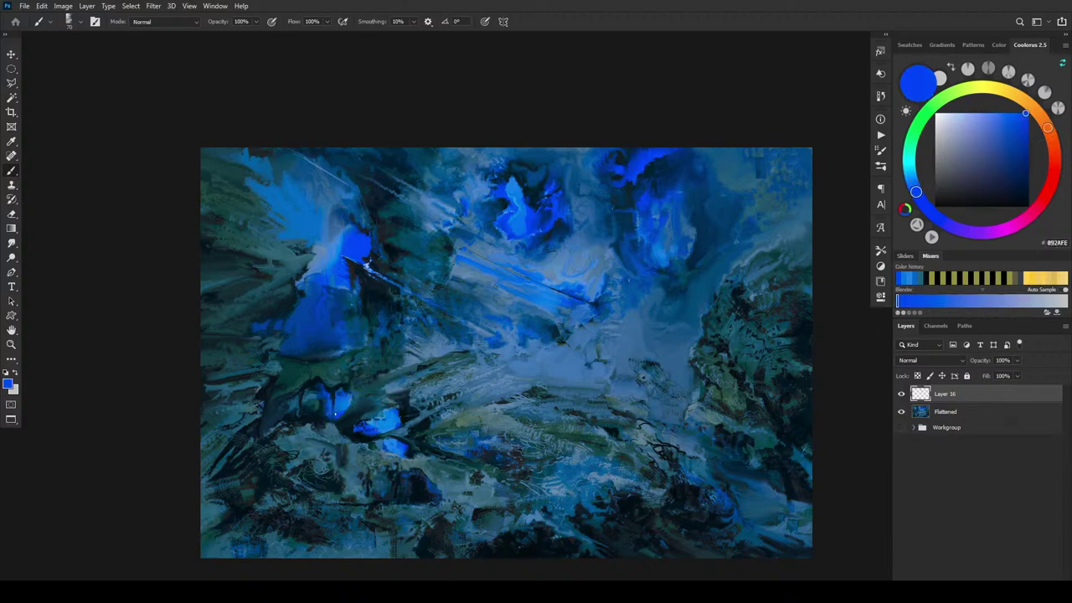
left_click(343, 407, "alt")
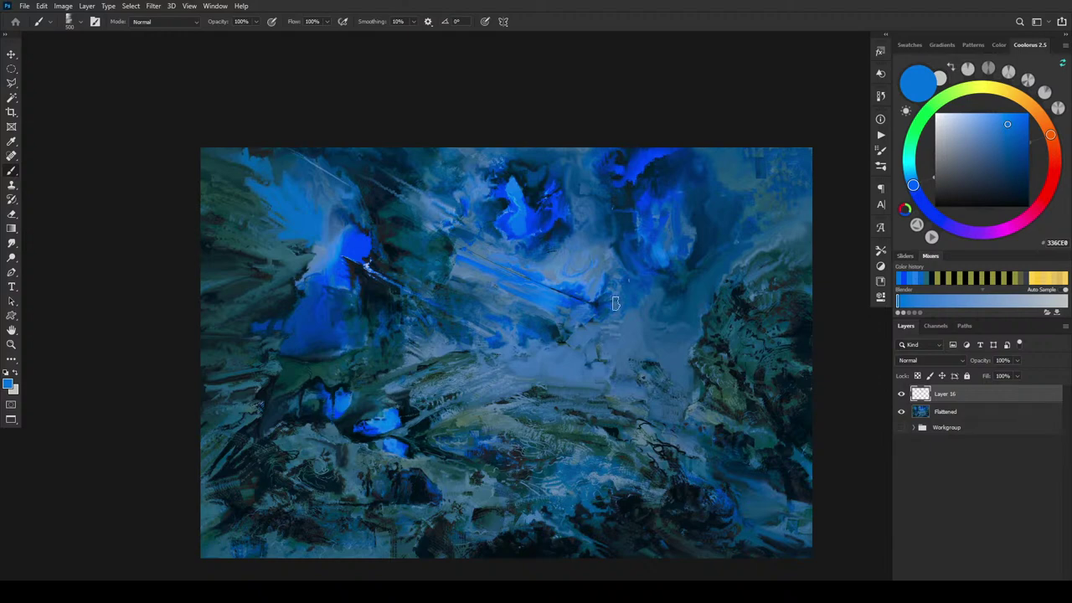
Sample muted blues from the central mist and paint them over the mist and lower clouds with brush sizes around 400 to 700.
left_click(611, 320, "alt")
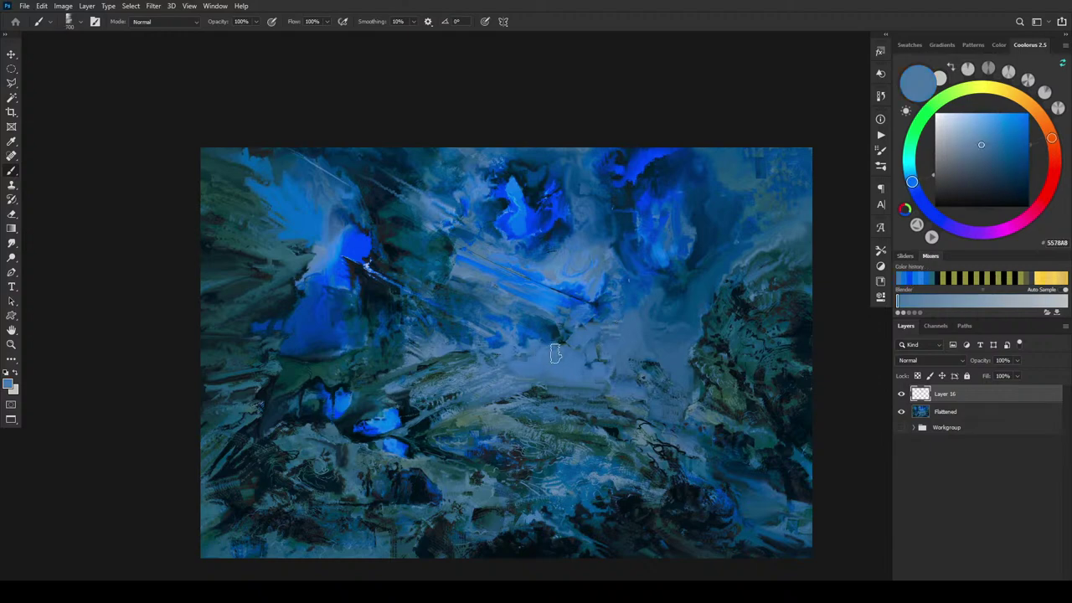
left_click(561, 351, "alt")
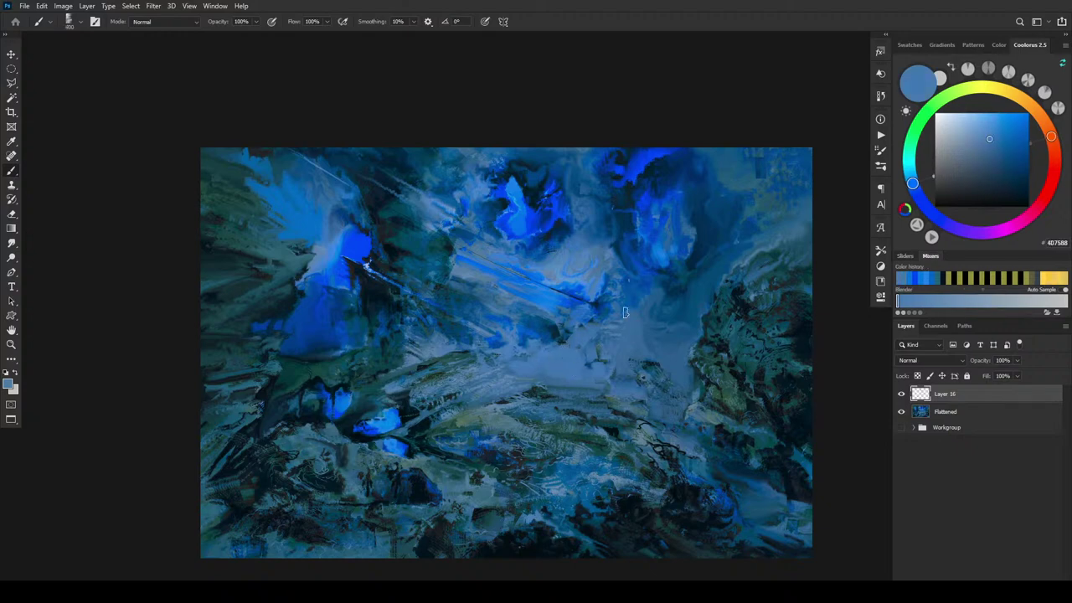
key("bracketleft")
key("bracketleft")
key("bracketleft")
Sample a dark blue from the sky beside the right-hand cliff and darken the neighbouring mist, enlarging the brush to 1000.
left_click(680, 291, "alt")
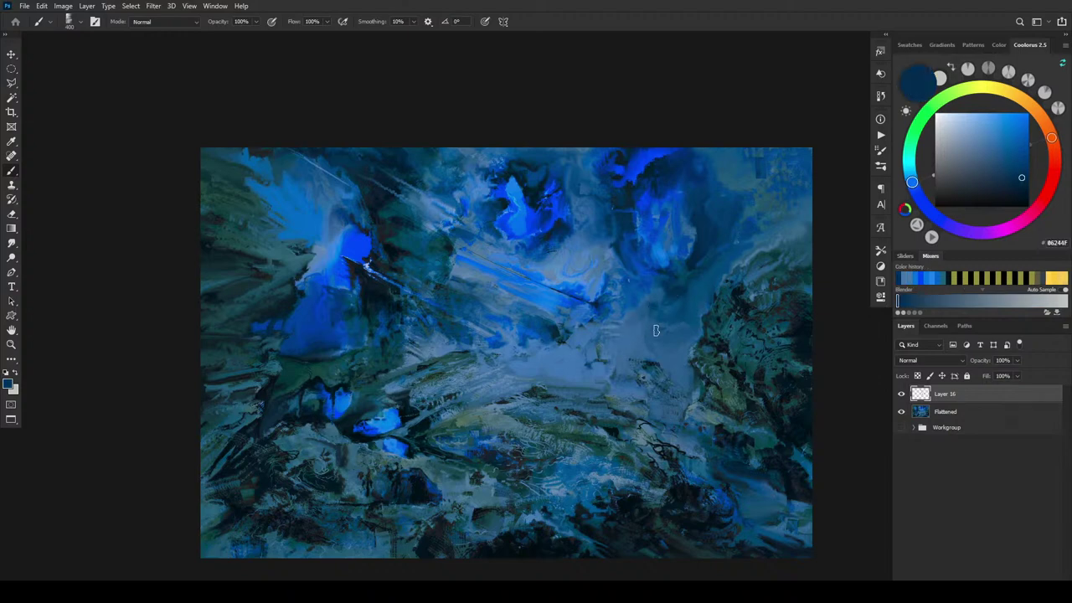
key("bracketleft")
key("bracketleft")
key("bracketright")
key("bracketright")
key("bracketright")
key("bracketright")
key("bracketright")
key("bracketright")
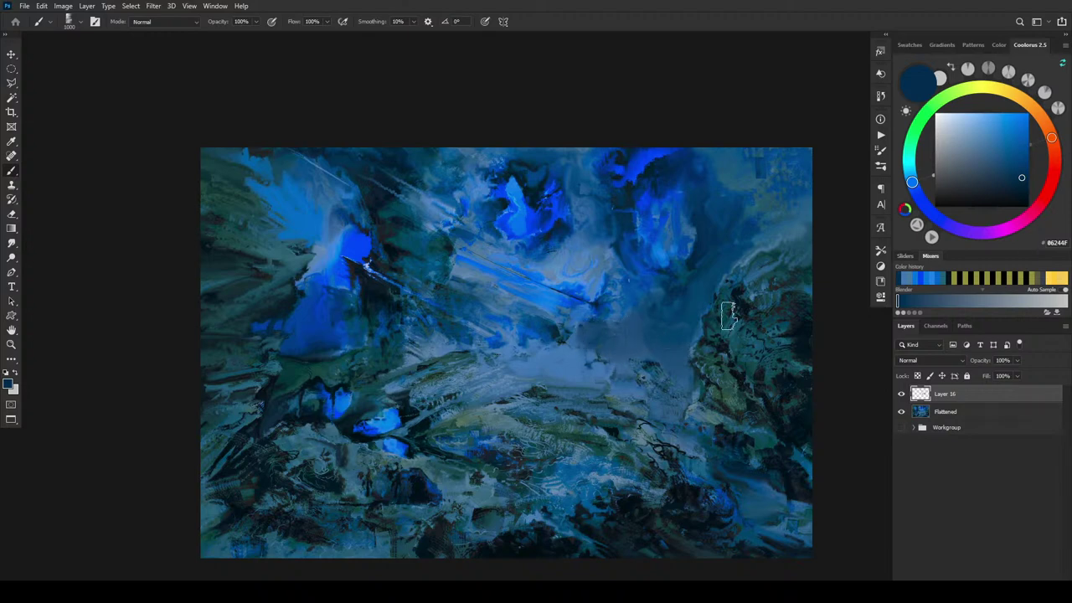
Sample mid blues around the mist and blend the darkened haze into the sky with a progressively larger brush.
left_click(578, 333, "alt")
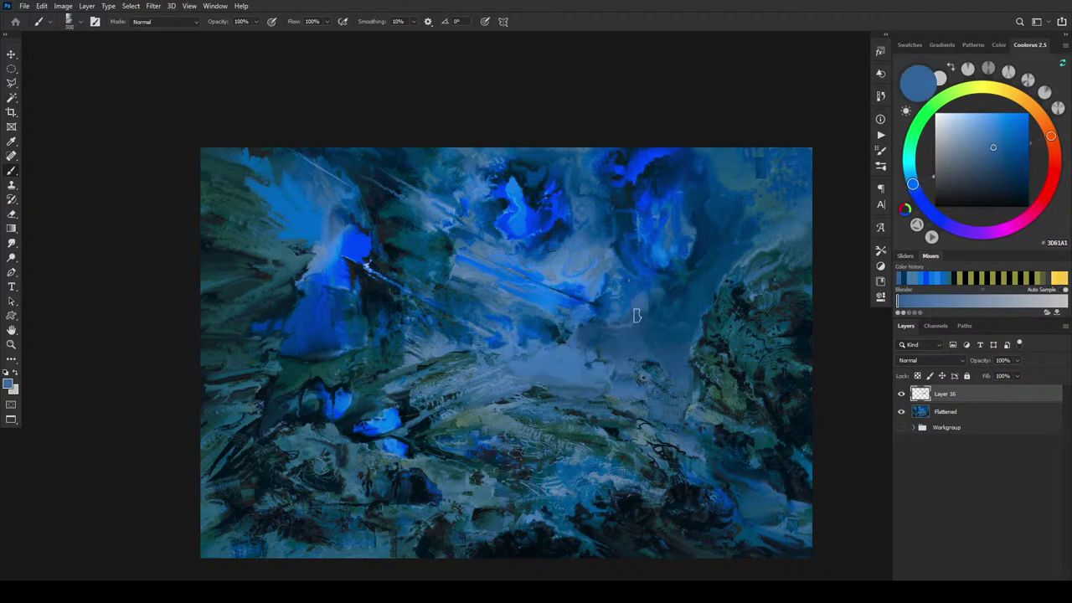
key("bracketright")
key("bracketright")
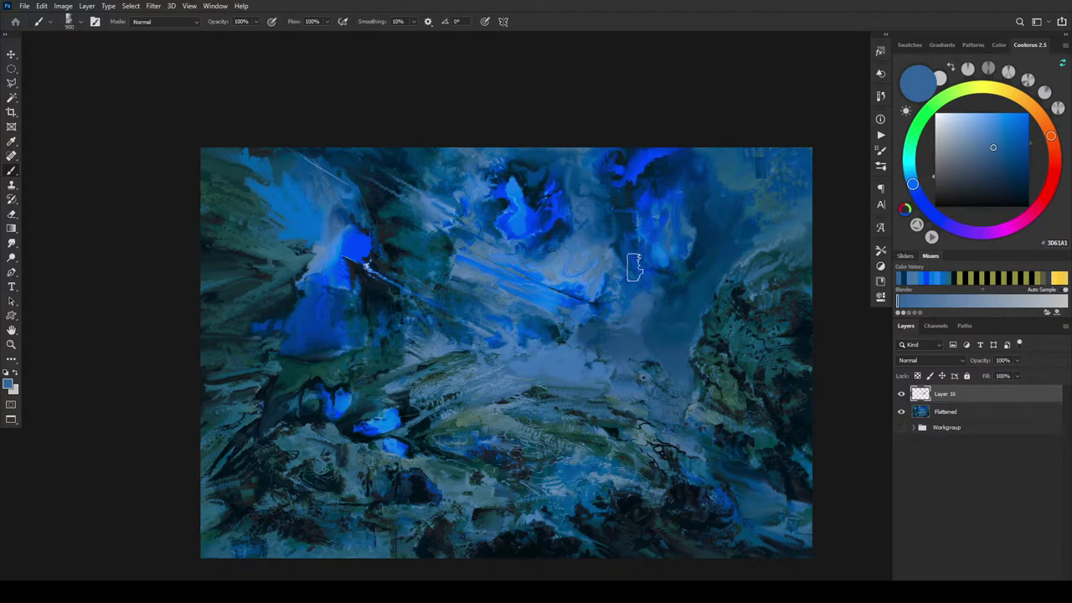
key("bracketright")
left_click(650, 327, "alt")
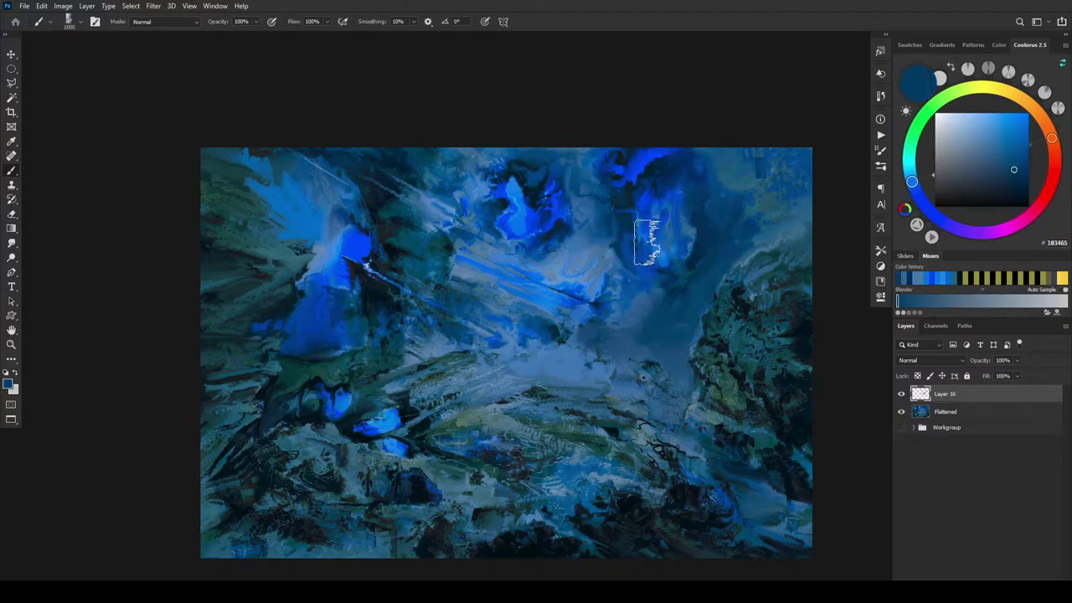
Sample saturated blues from the sky and paint bright patches below the central clouds with a 150 brush.
key("bracketleft")
key("bracketleft")
key("bracketleft")
left_click(648, 262, "alt")
key("bracketleft")
key("bracketleft")
key("bracketleft")
key("bracketleft")
key("bracketleft")
key("bracketleft")
key("bracketleft")
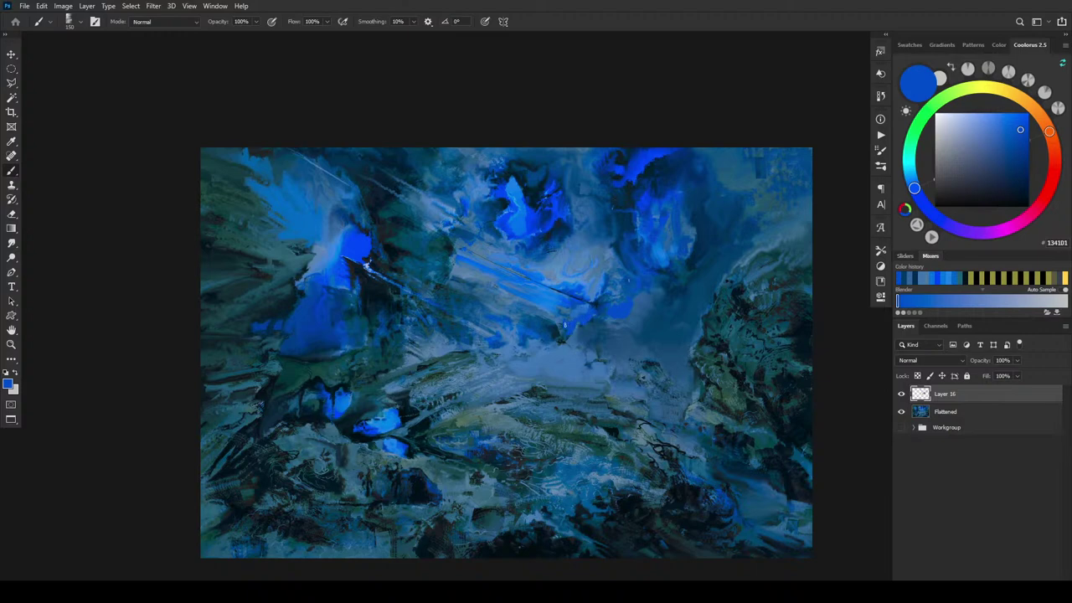
left_click(566, 304, "alt")
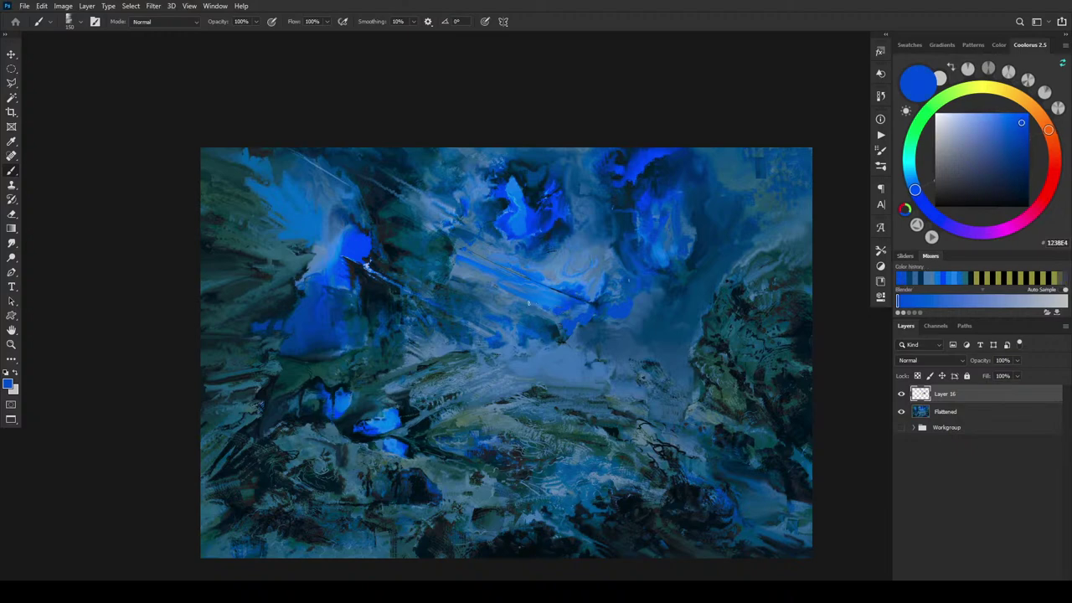
left_click(549, 300, "alt")
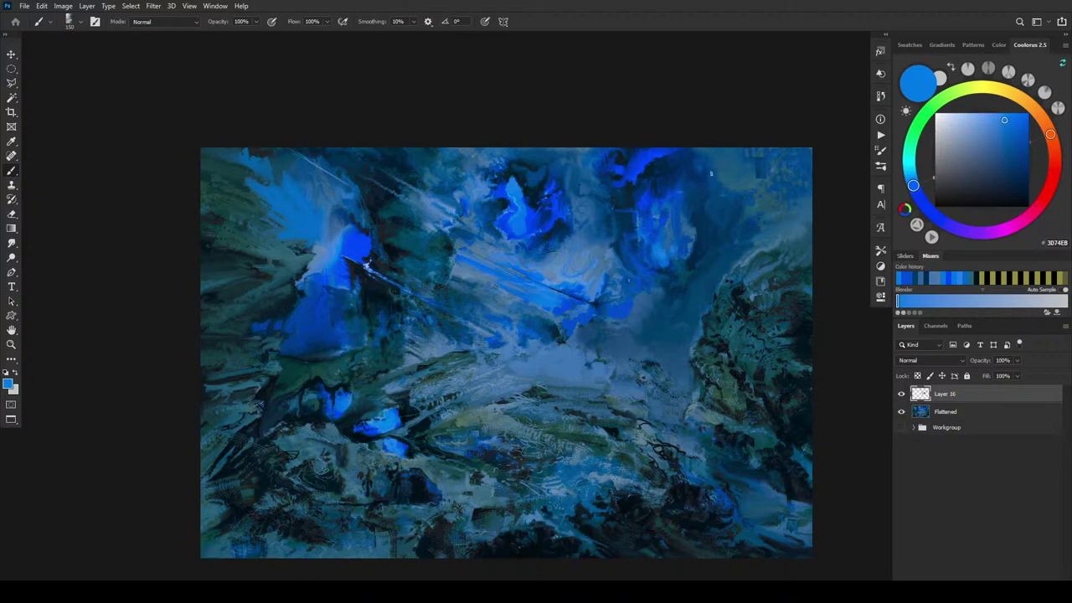
Refine the bright patch below the clouds and its edges using sampled dark and bright blues, varying the brush size.
left_click(596, 320, "alt")
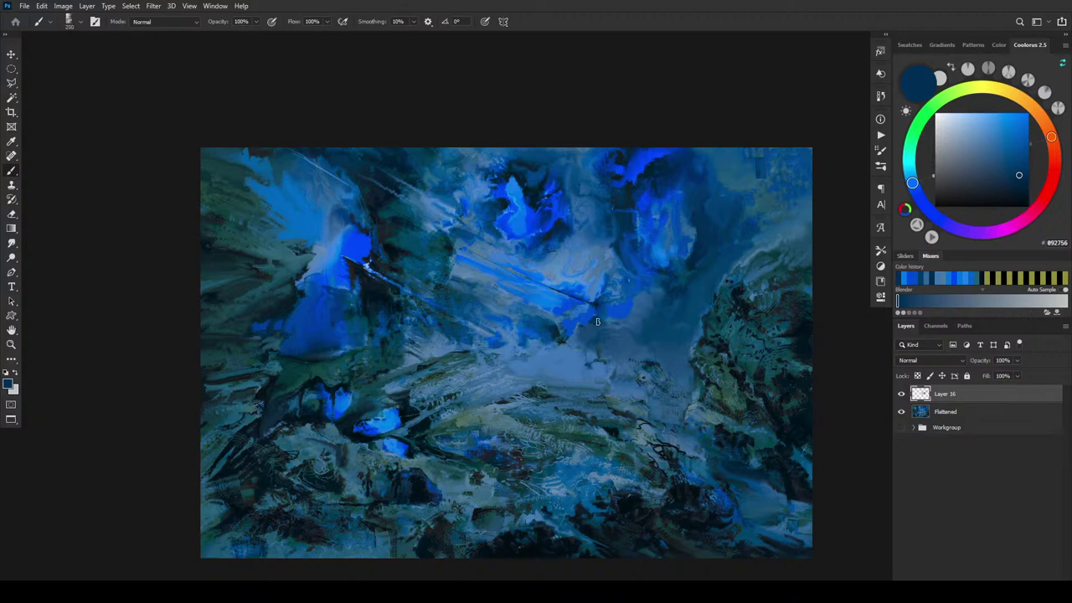
key("bracketleft")
key("bracketleft")
key("bracketright")
key("bracketright")
key("bracketright")
key("bracketright")
key("bracketleft")
key("bracketleft")
key("bracketleft")
key("bracketleft")
key("bracketleft")
key("bracketright")
key("bracketright")
key("bracketright")
key("bracketright")
key("bracketleft")
key("bracketleft")
left_click(643, 269, "alt")
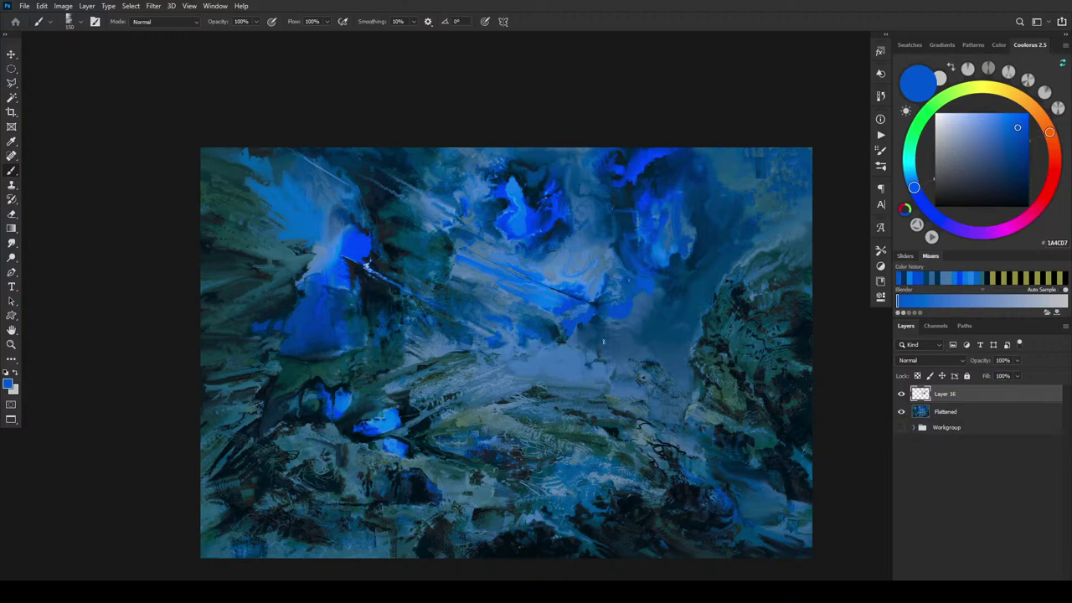
Soften the mist and distant rocks left of the right-hand cliff with sampled slate blues, varying the brush size from 125.
left_click(600, 351, "alt")
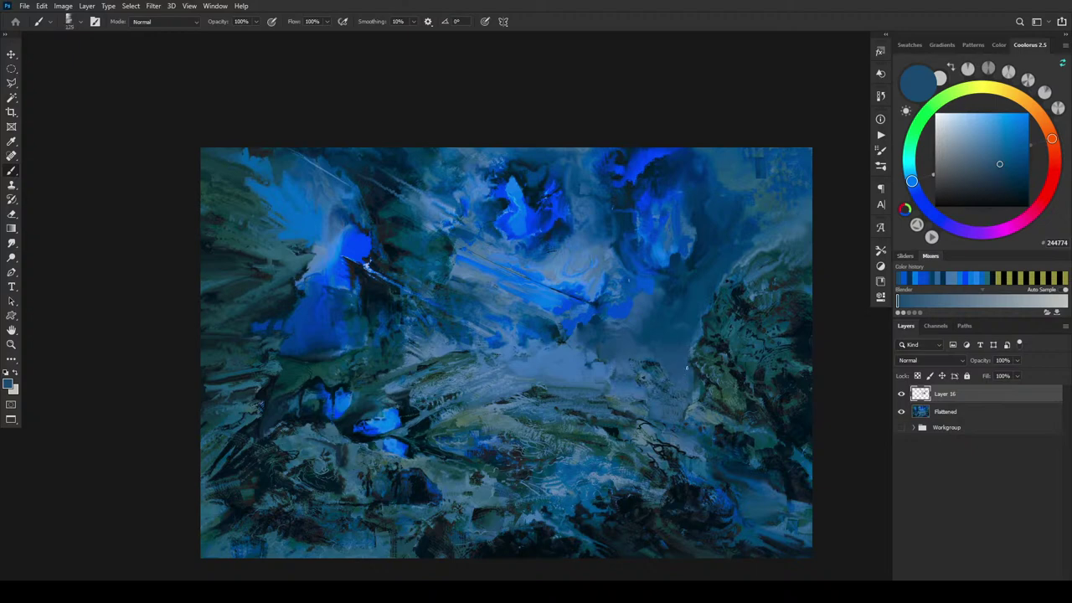
left_click(645, 371, "alt")
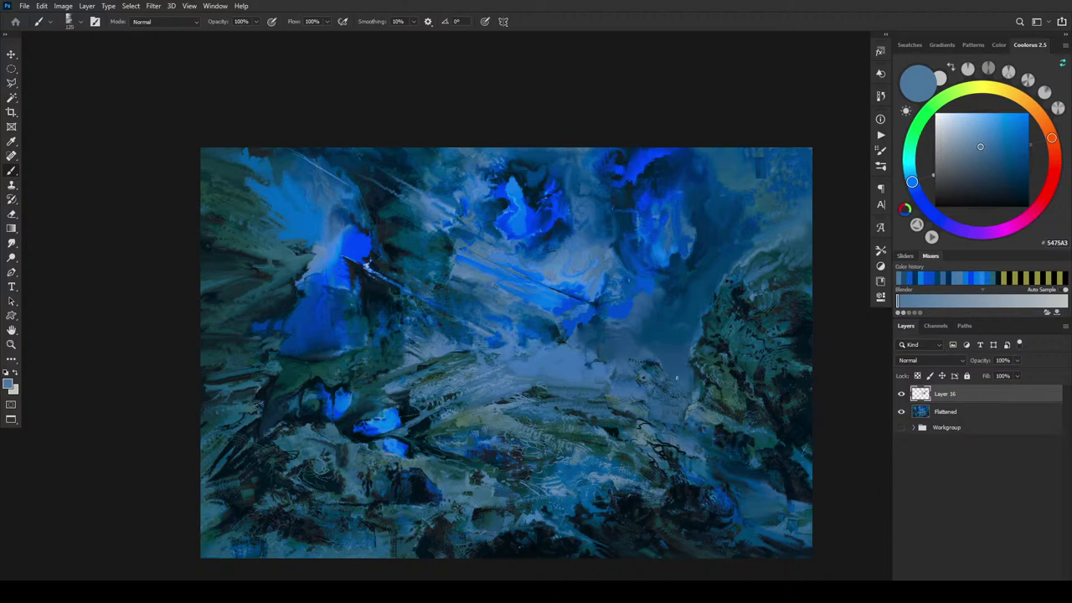
key("bracketleft")
key("bracketleft")
key("bracketleft")
key("bracketleft")
key("bracketleft")
key("bracketleft")
key("bracketleft")
key("bracketleft")
key("bracketleft")
key("bracketright")
key("bracketright")
key("bracketright")
key("bracketright")
key("bracketright")
key("bracketright")
key("bracketright")
key("bracketright")
Sample a darker blue and extend the haze down to a horizontal edge at the foot of the right-hand cliff.
left_click(662, 357, "alt")
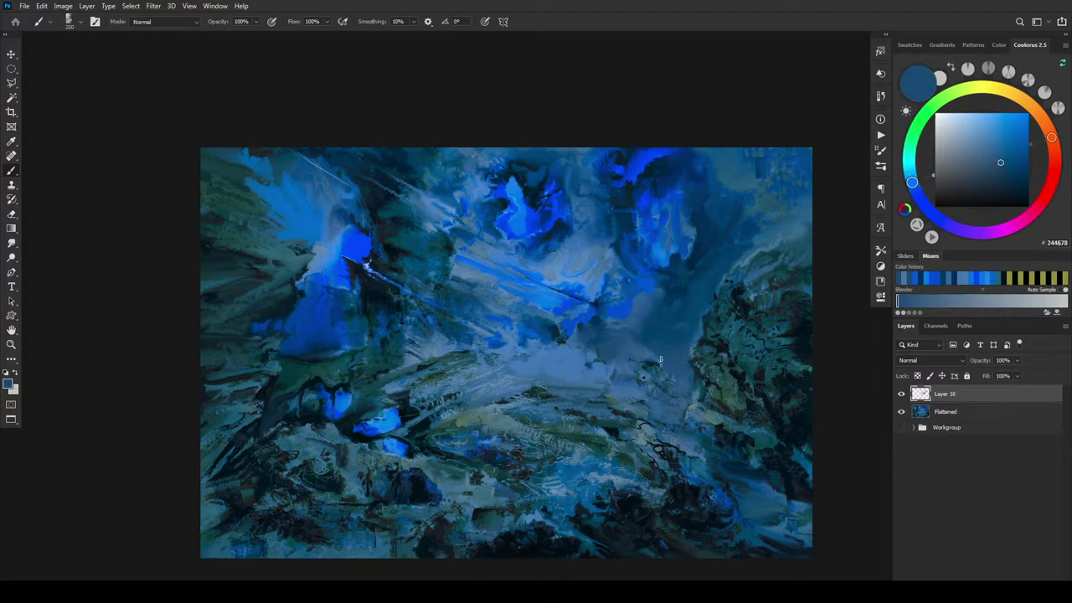
key("bracketleft")
key("bracketleft")
key("bracketleft")
key("bracketleft")
key("bracketleft")
key("bracketleft")
key("bracketleft")
key("bracketleft")
key("bracketleft")
key("bracketleft")
key("bracketleft")
key("bracketleft")
left_click(680, 379, "alt")
key("bracketleft")
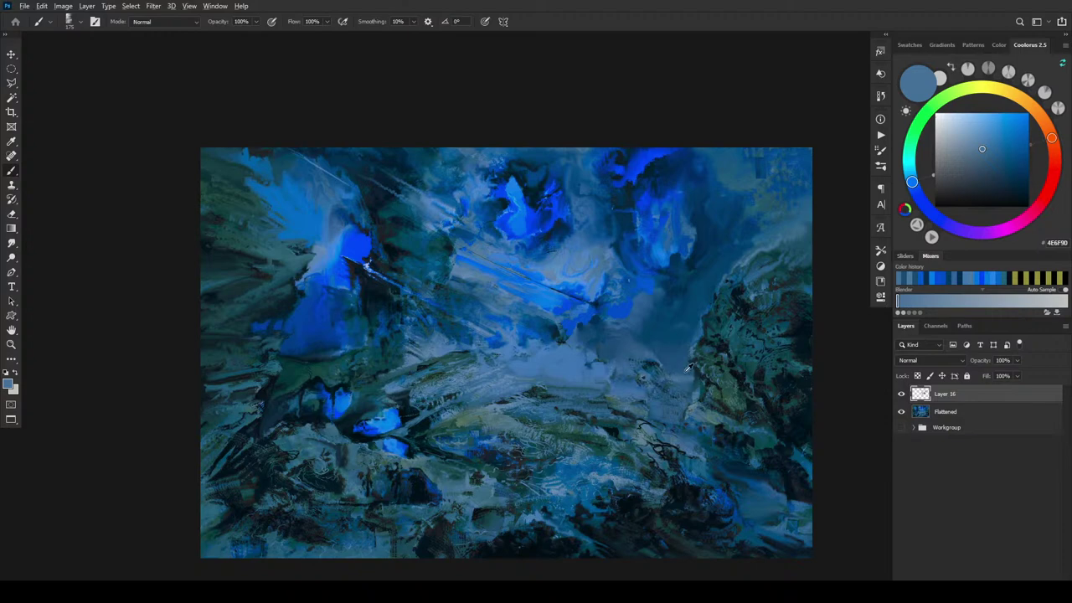
Touch up the mist beneath the haze edge with blues sampled beside the cliff, reducing the brush to 70.
left_click(673, 374, "alt")
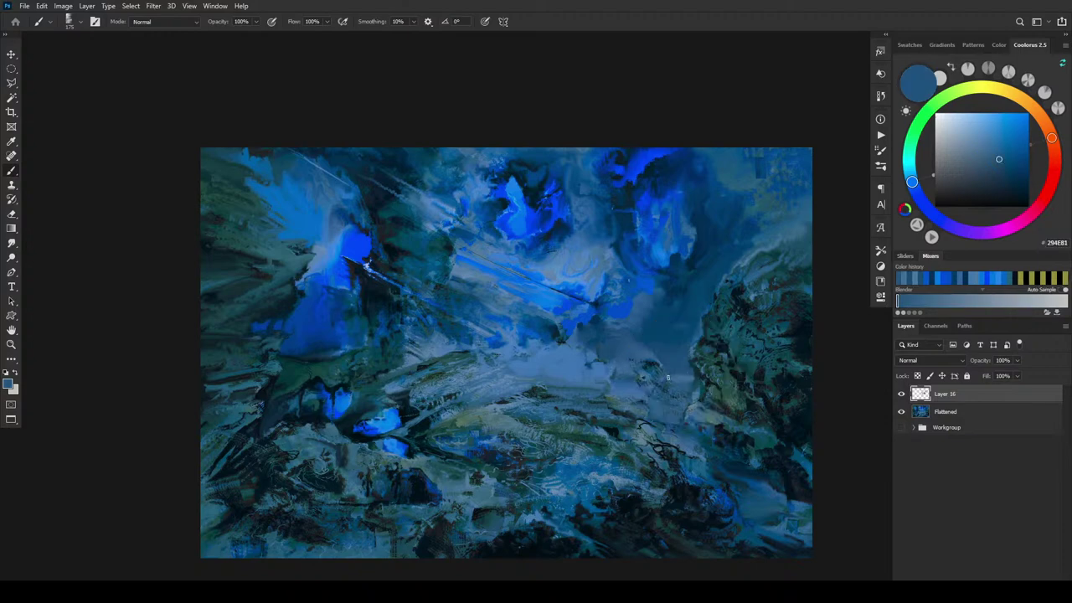
left_click(689, 392, "alt")
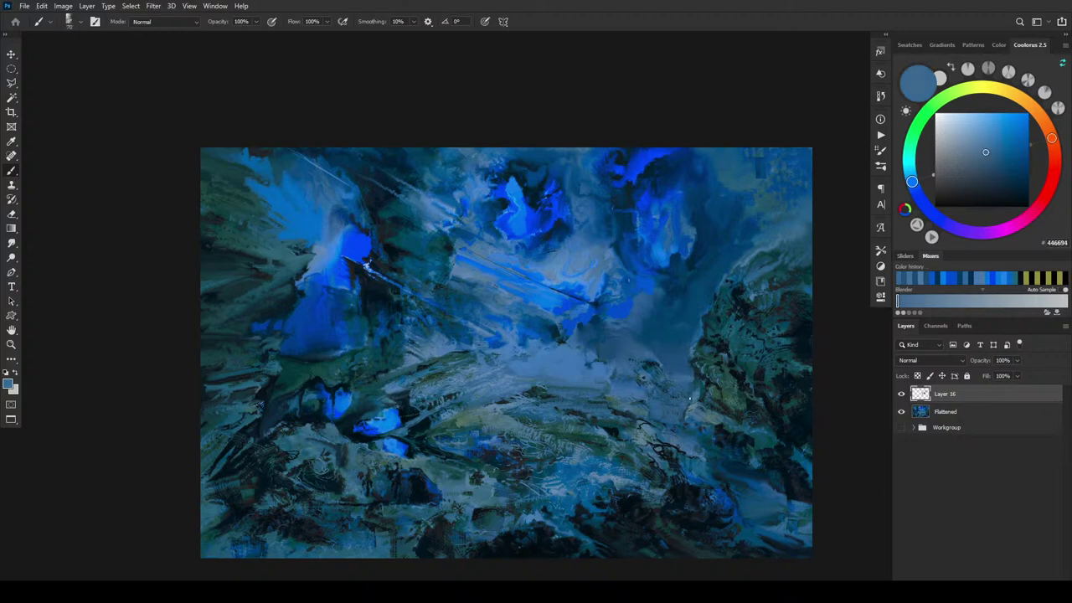
left_click(684, 385, "alt")
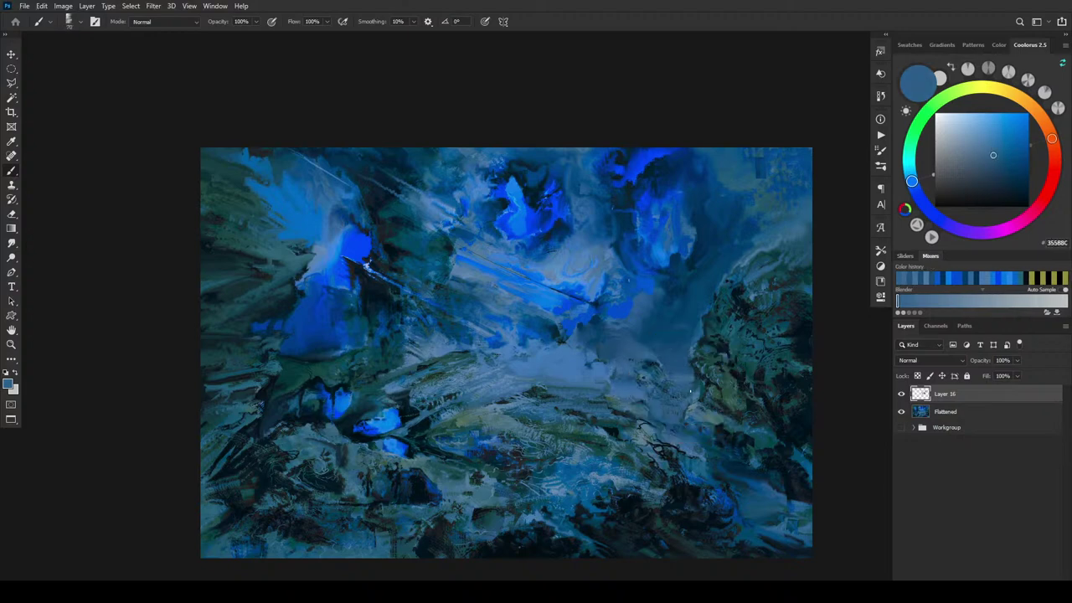
Paint a small saturated blue pool at the foot of the right-hand cliff using bright blues sampled from the sky.
left_click(687, 387, "alt")
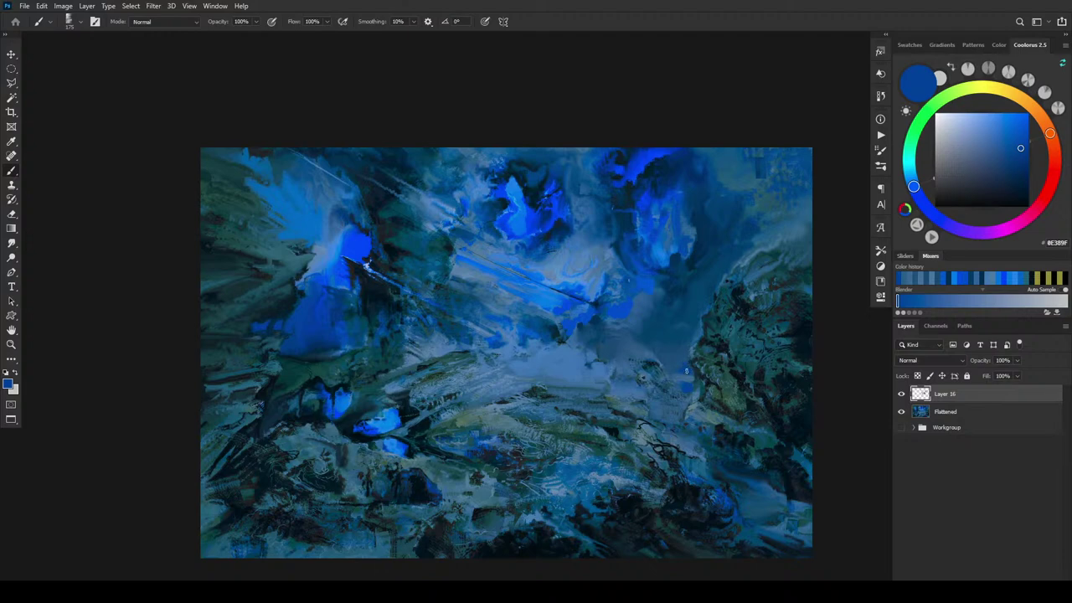
left_click(662, 243, "alt")
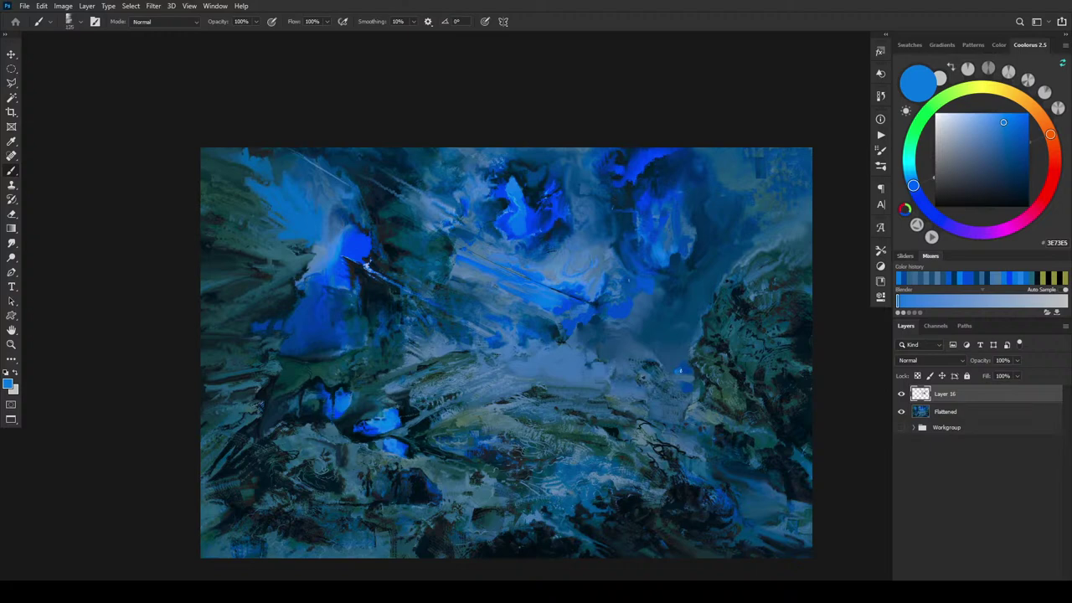
left_click(589, 283, "alt")
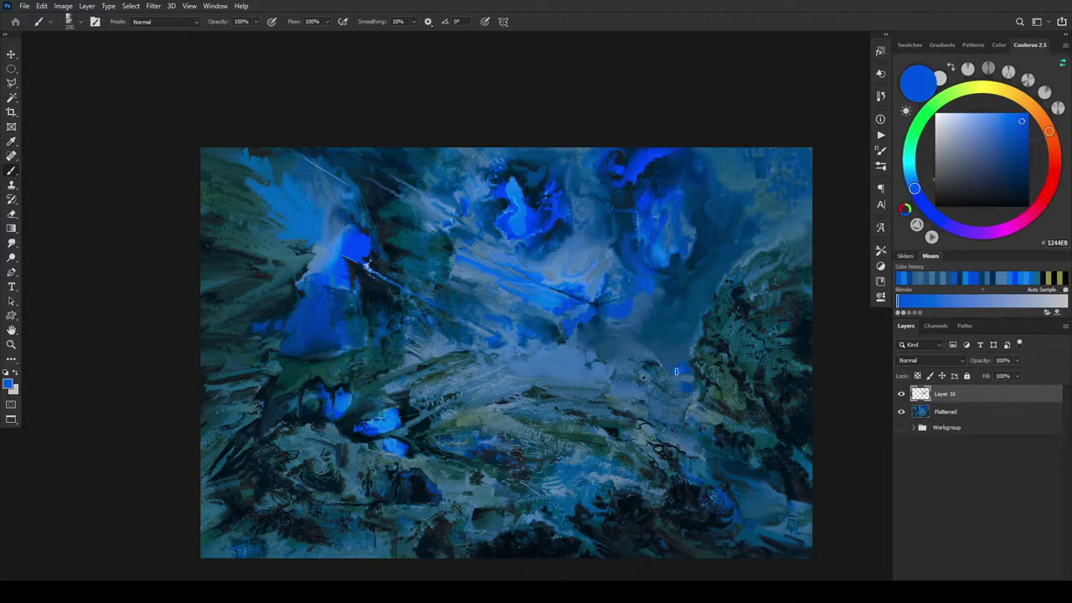
key("bracketleft")
key("bracketleft")
key("bracketleft")
left_click_drag(685, 378, 695, 367)
left_click(685, 369, "alt")
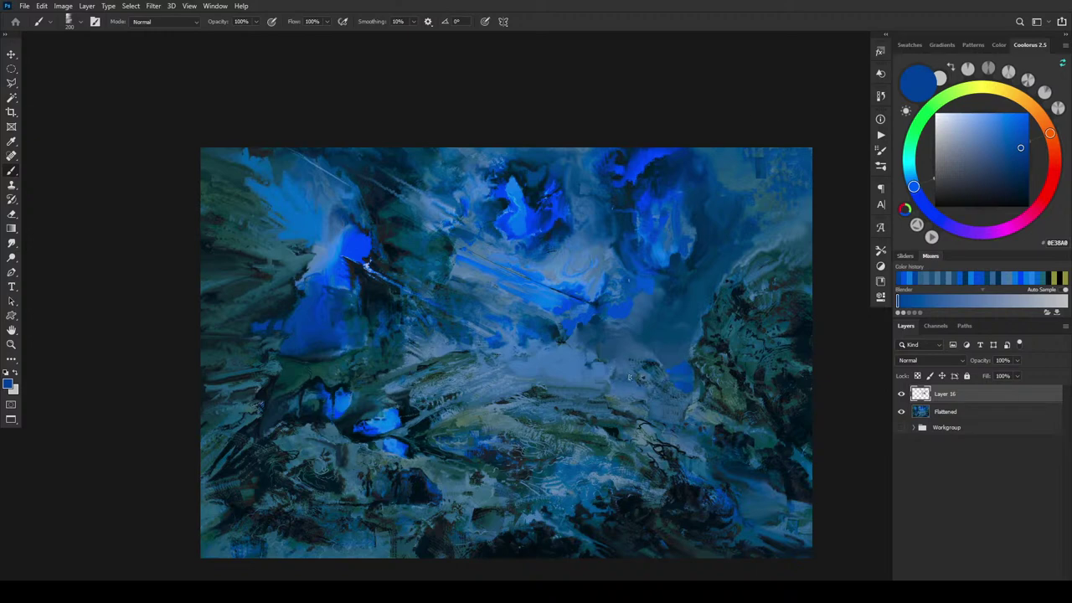
Add a lighter blue band across the small cliff-foot pool and blend it with blues sampled from the sky and pool.
left_click(676, 370, "alt")
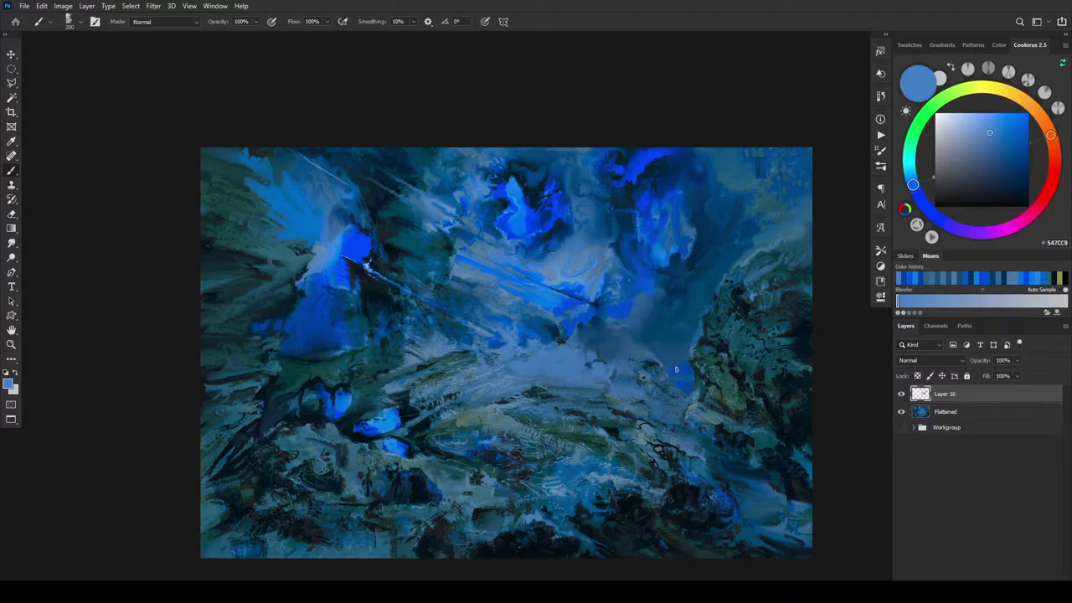
key("bracketleft")
key("bracketleft")
key("bracketleft")
key("bracketleft")
key("bracketleft")
left_click_drag(688, 374, 680, 378)
left_click(667, 244, "alt")
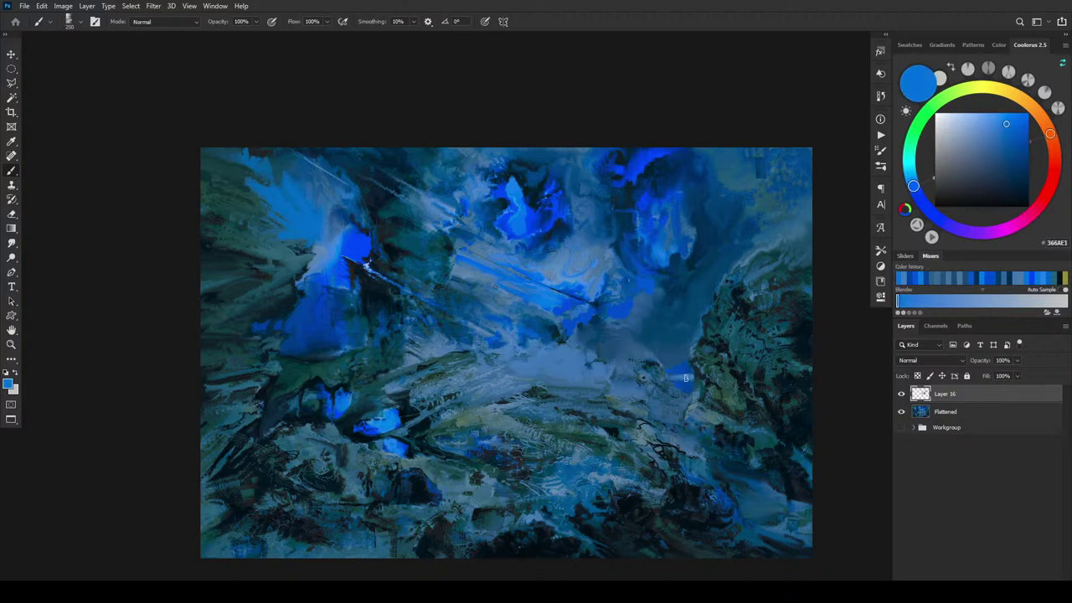
left_click(686, 370, "alt")
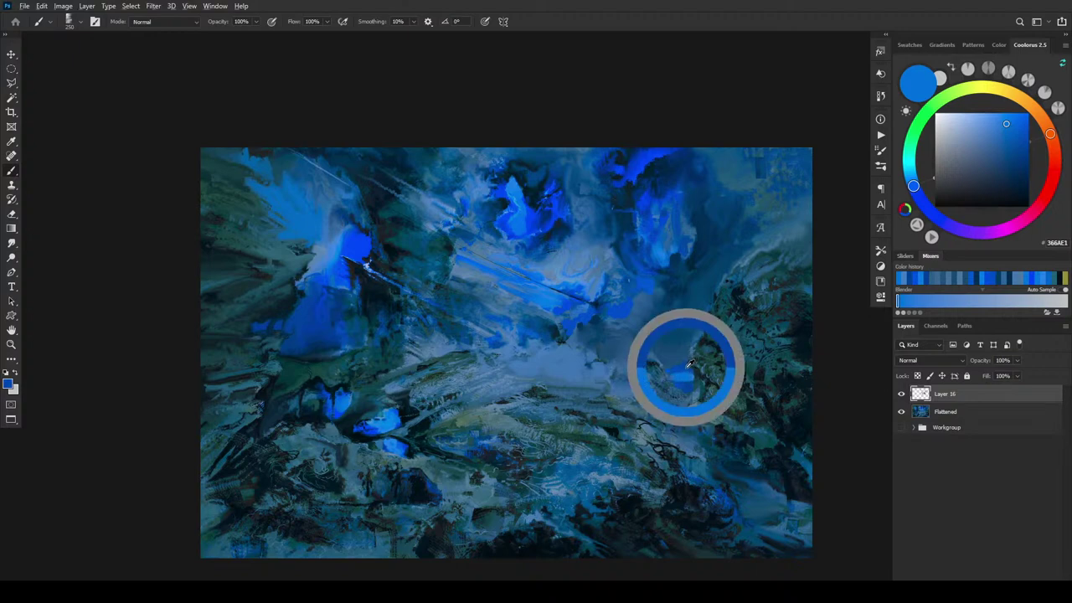
left_click(690, 374, "alt")
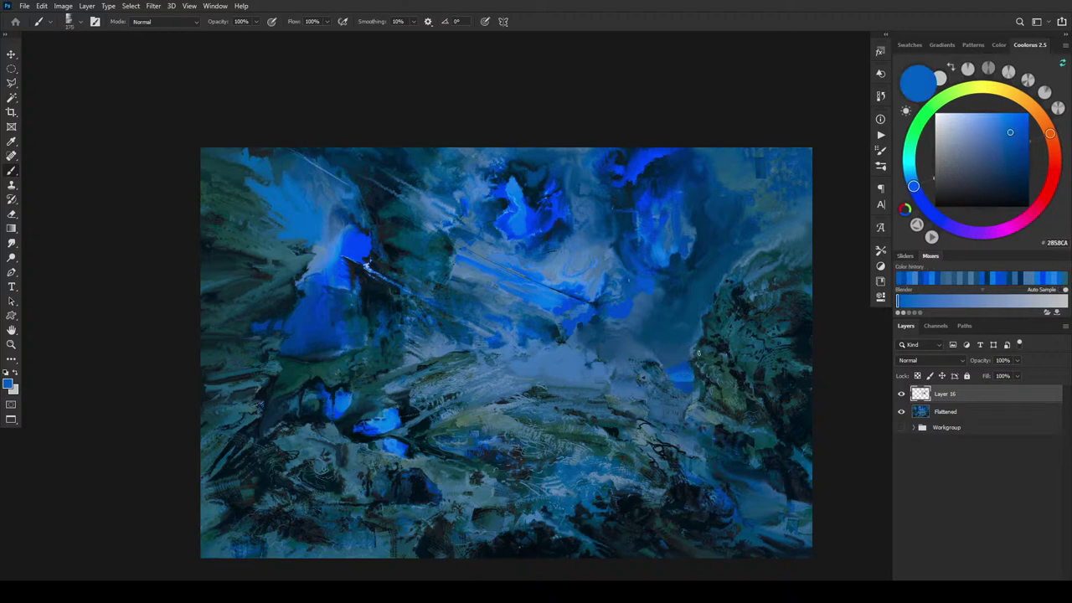
left_click(693, 377, "alt")
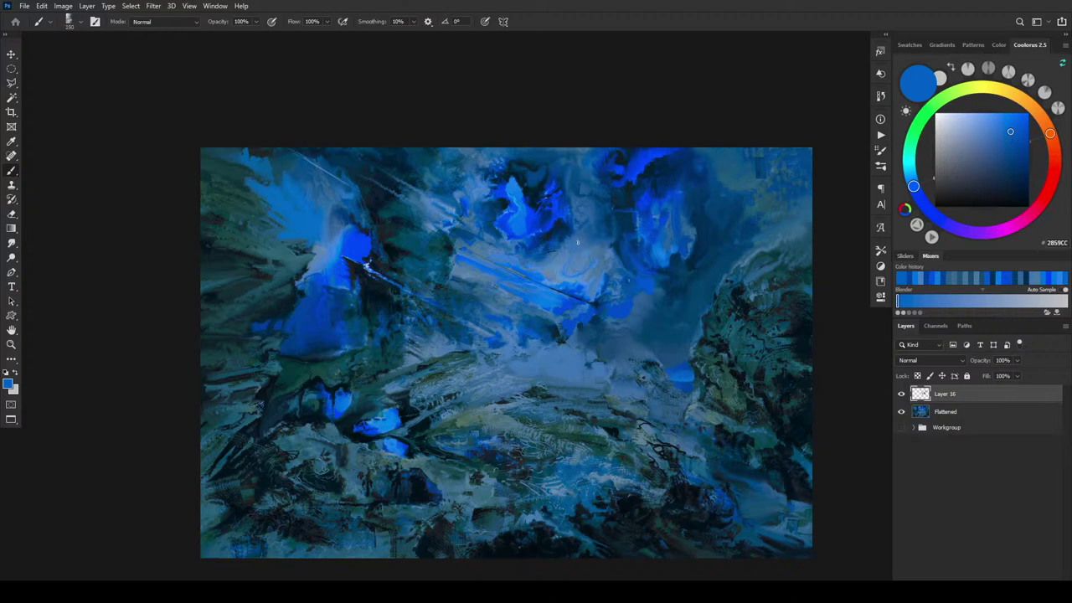
Sample a pale blue from the central clouds and paint a stream from below the pool toward the canvas's right edge with a 600 brush.
left_click(560, 270, "alt")
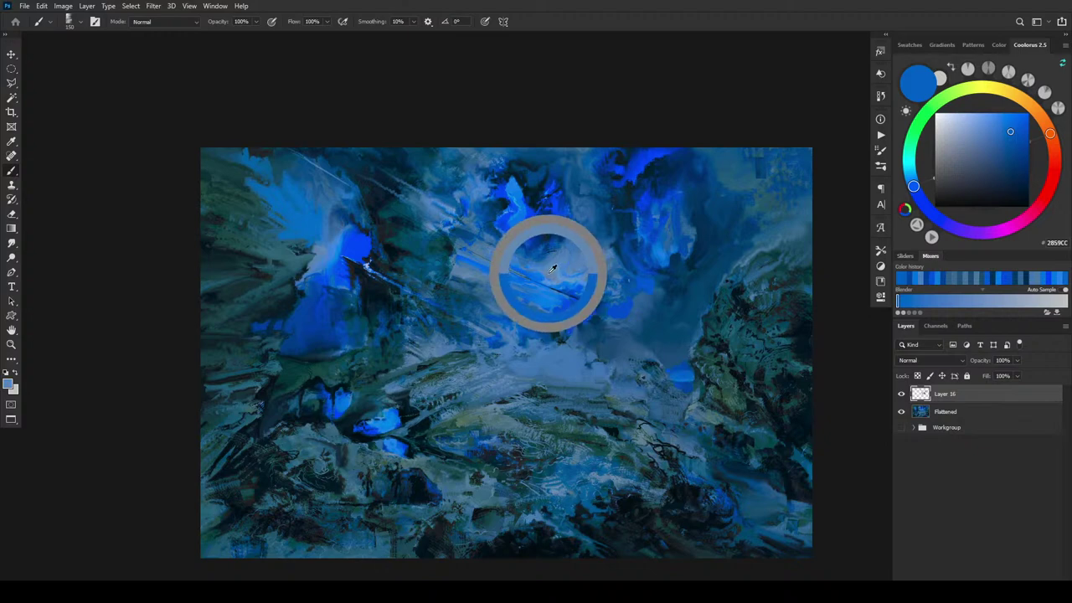
left_click(568, 276, "alt")
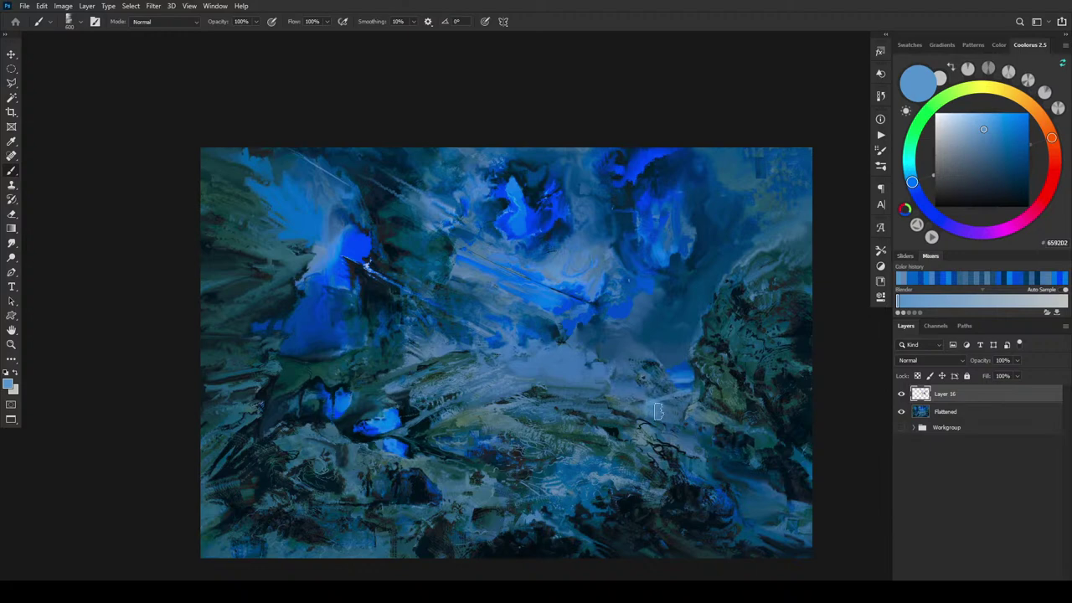
left_click_drag(659, 413, 795, 453)
left_click_drag(660, 413, 783, 450)
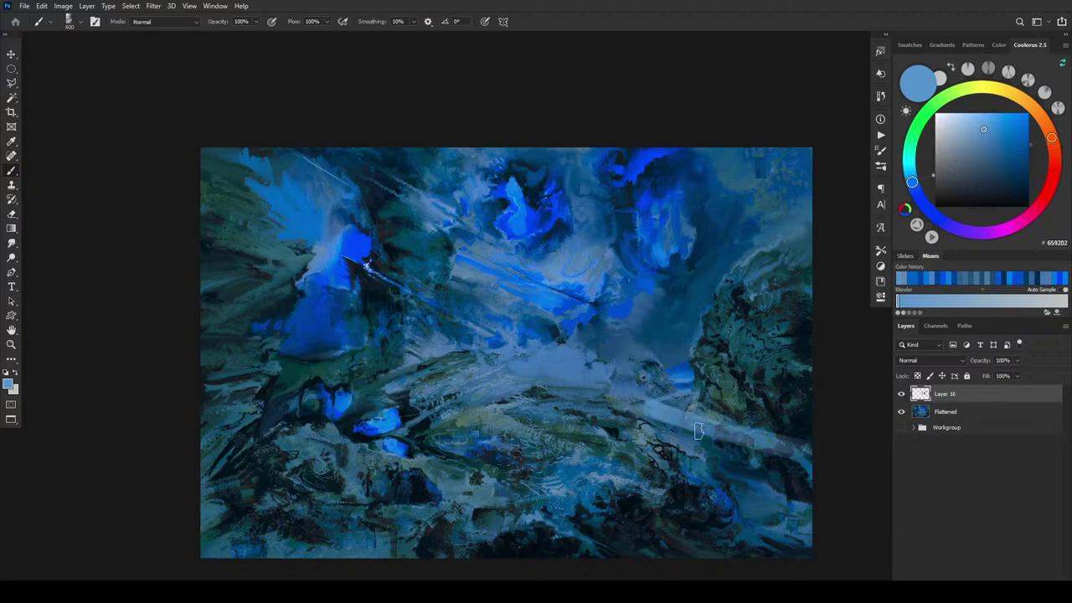
mouse_move(691, 423)
left_mouse_down()
mouse_move(817, 453)
mouse_move(687, 441)
mouse_move(665, 429)
left_mouse_up()
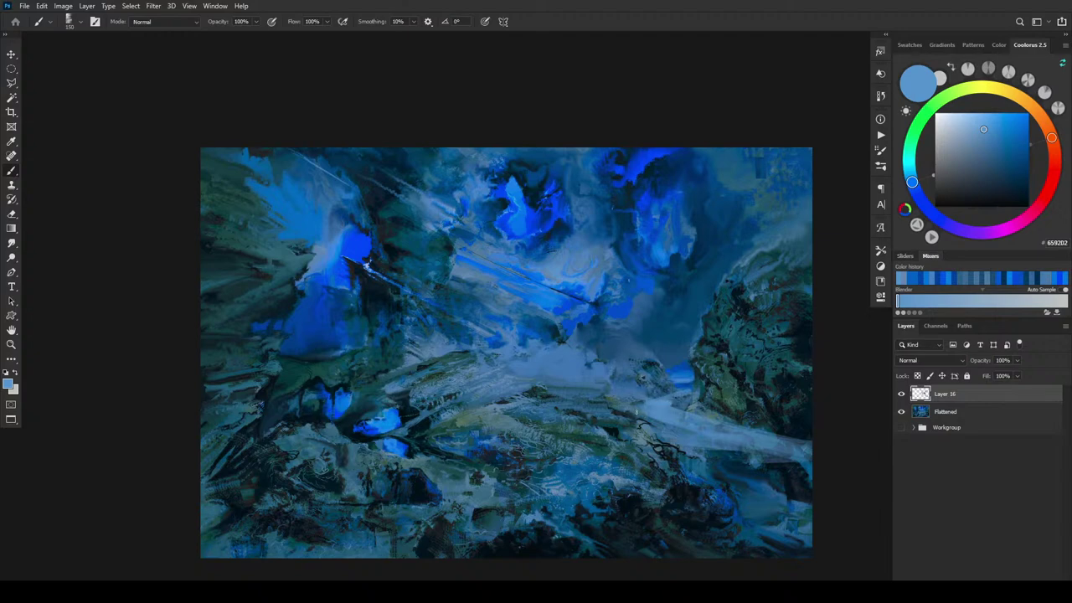
Extend the pale blue stream into a winding river down to the painting's lower-right corner, varying the brush size up to 700.
left_click_drag(671, 421, 717, 437)
key("]")
mouse_move(797, 461)
left_mouse_down()
mouse_move(738, 462)
mouse_move(768, 450)
mouse_move(712, 462)
left_mouse_up()
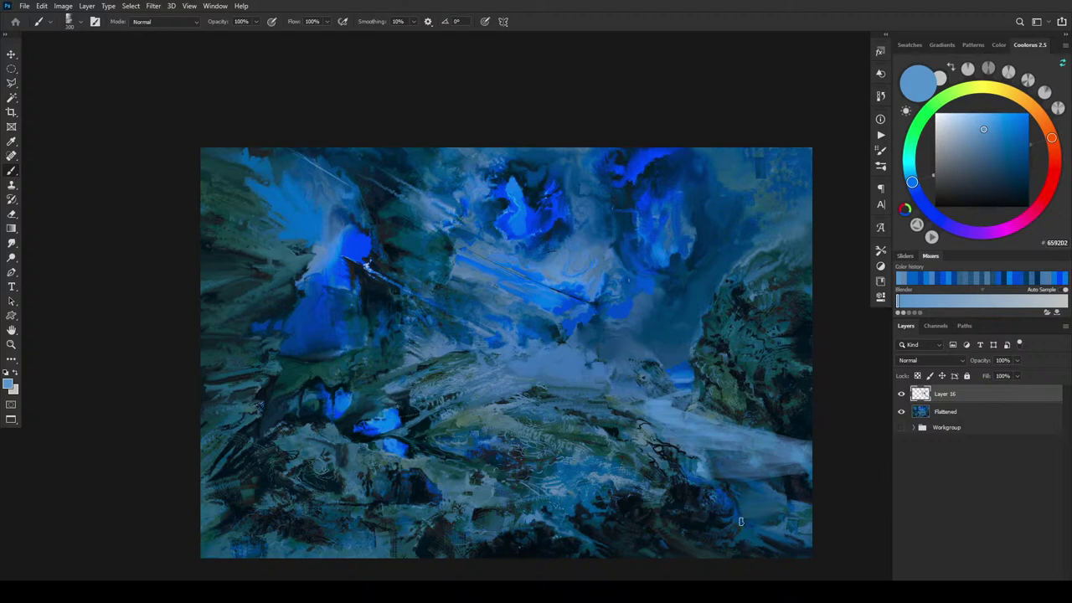
mouse_move(744, 523)
left_mouse_down()
mouse_move(704, 540)
mouse_move(635, 544)
mouse_move(782, 528)
mouse_move(686, 556)
mouse_move(750, 545)
mouse_move(767, 527)
mouse_move(758, 532)
mouse_move(775, 536)
mouse_move(689, 552)
mouse_move(765, 512)
mouse_move(733, 511)
mouse_move(764, 495)
mouse_move(726, 482)
left_mouse_up()
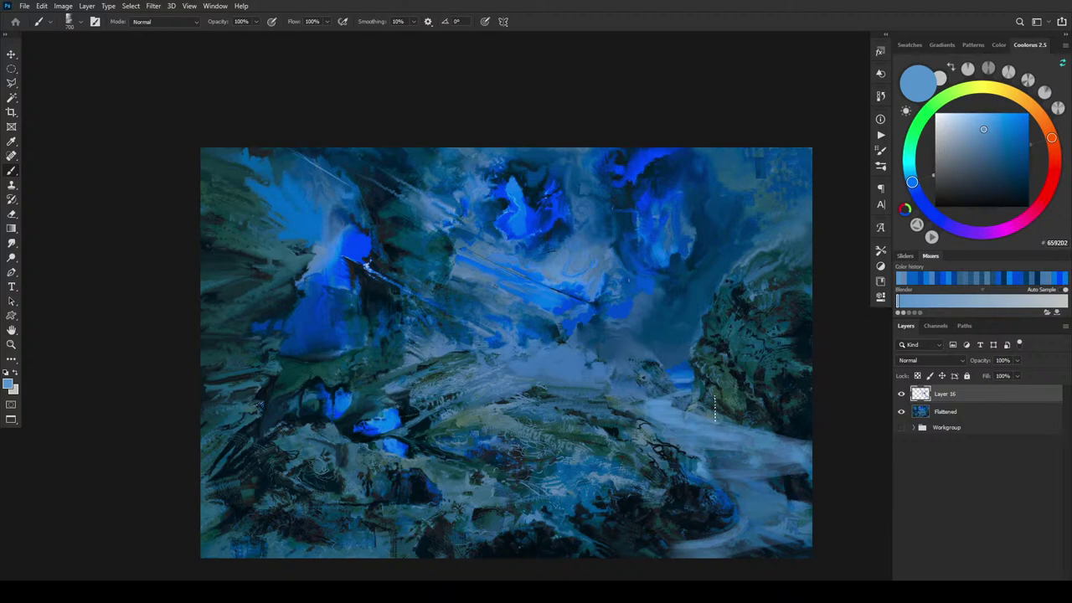
mouse_move(692, 399)
left_mouse_down()
mouse_move(728, 429)
mouse_move(759, 431)
mouse_move(706, 416)
mouse_move(820, 446)
mouse_move(779, 453)
left_mouse_up()
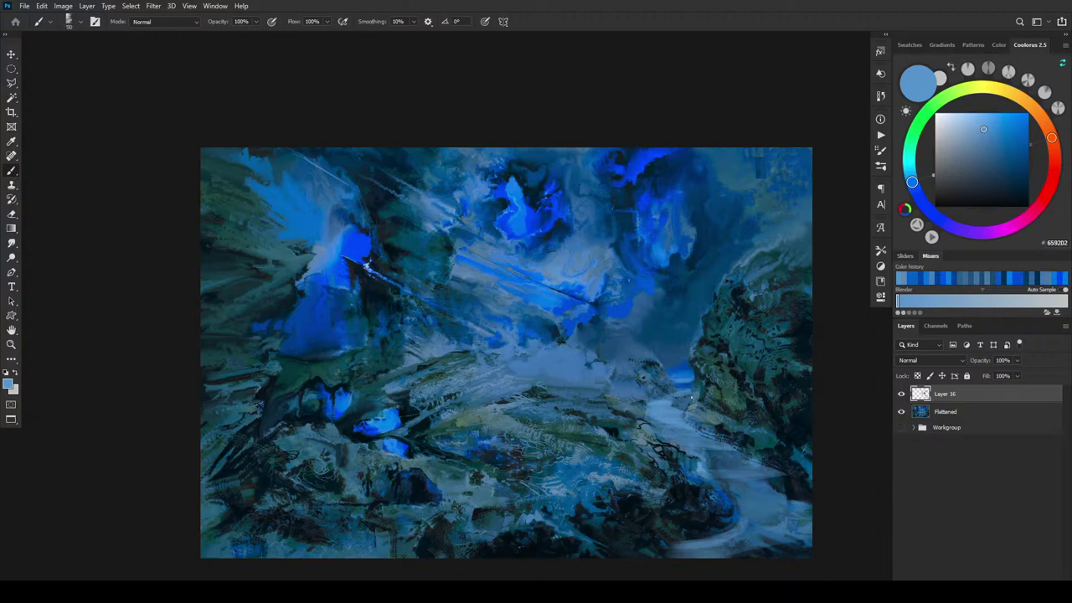
Add pale blue strokes to the river's upper bend and right edge, plus a thin light line at its bottom end with a 50 brush.
left_click_drag(692, 396, 647, 400)
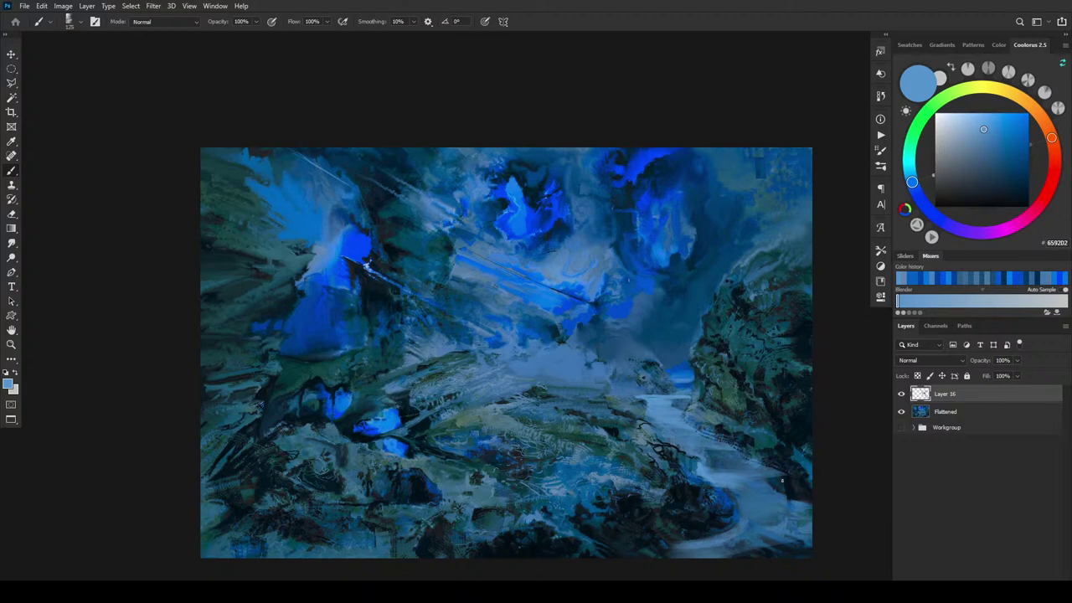
mouse_move(746, 463)
left_mouse_down()
mouse_move(856, 475)
mouse_move(764, 474)
mouse_move(821, 486)
mouse_move(789, 493)
mouse_move(811, 499)
left_mouse_up()
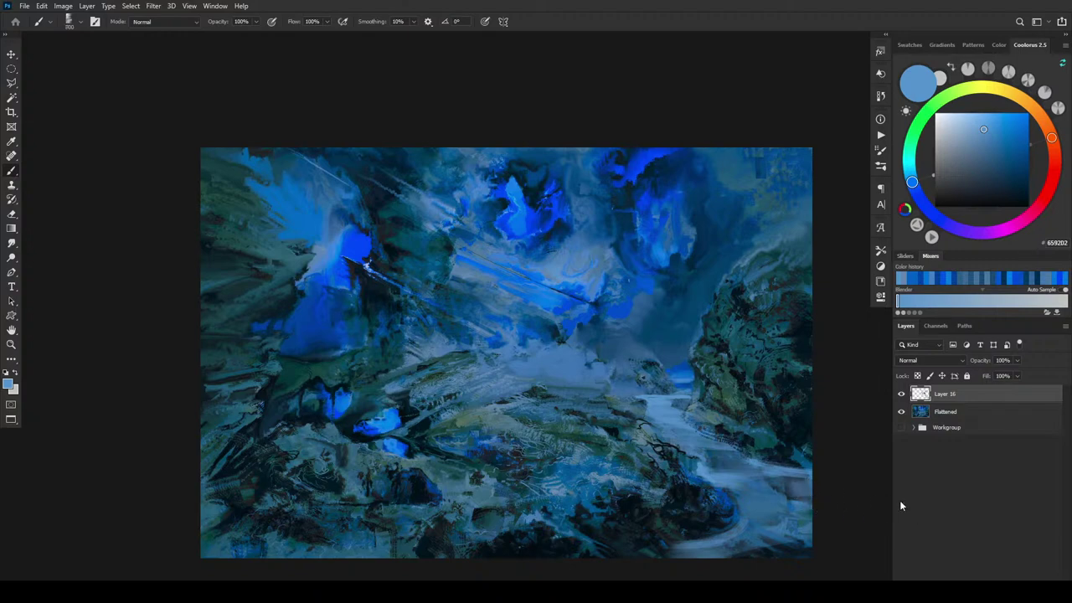
key("bracketleft")
key("bracketleft")
key("bracketleft")
key("bracketleft")
key("bracketleft")
key("bracketleft")
key("bracketleft")
mouse_move(672, 550)
left_mouse_down()
mouse_move(655, 560)
mouse_move(709, 555)
left_mouse_up()
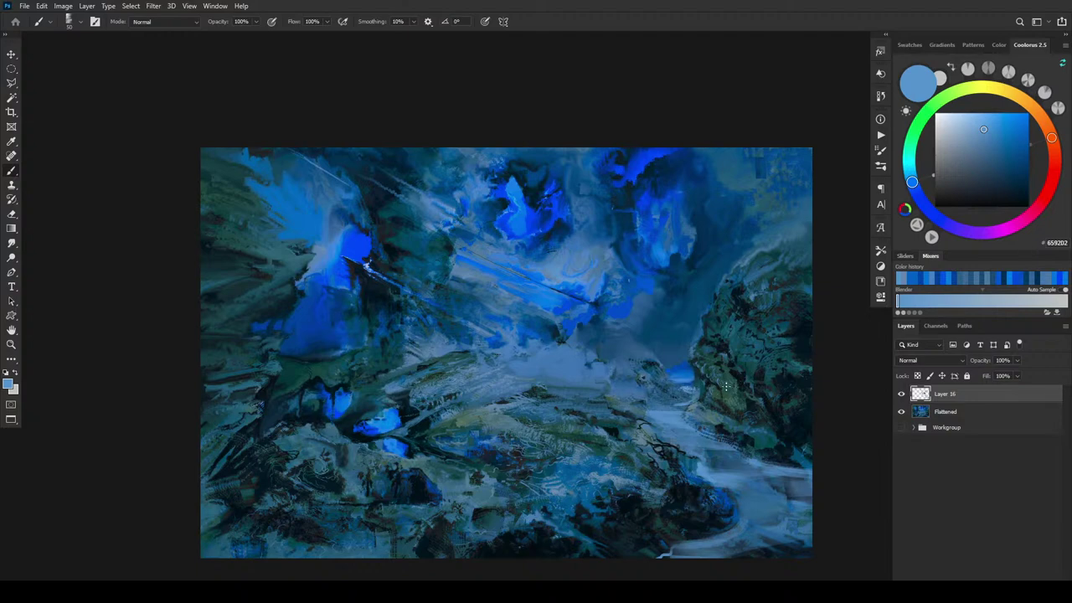
Sample dark and teal tones around the foot of the right-hand cliff and paint small rocks along the river's right bank.
left_click(710, 390, "alt")
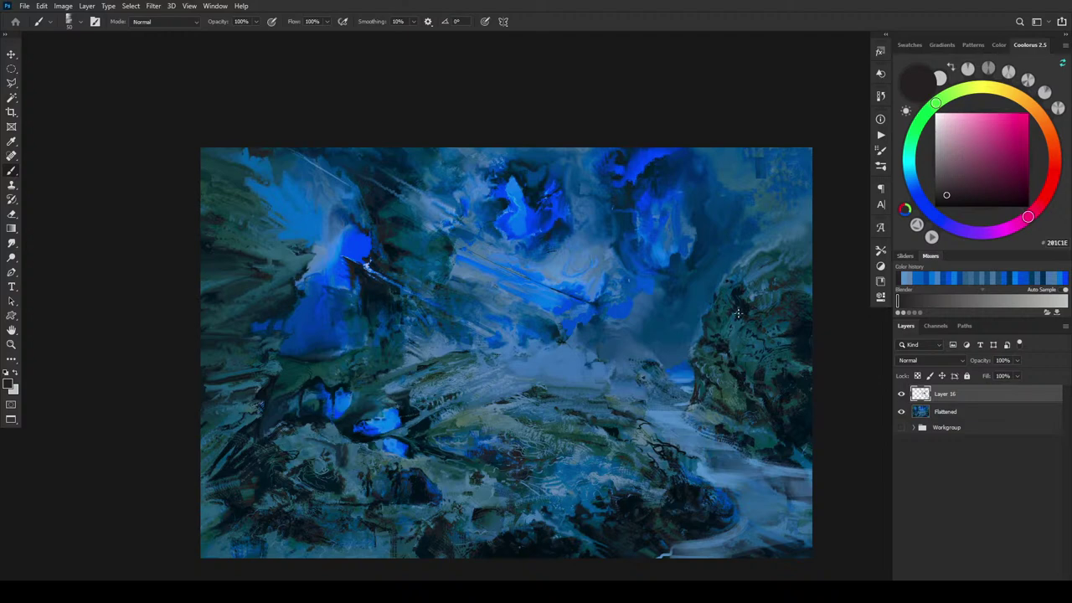
left_click(705, 390, "alt")
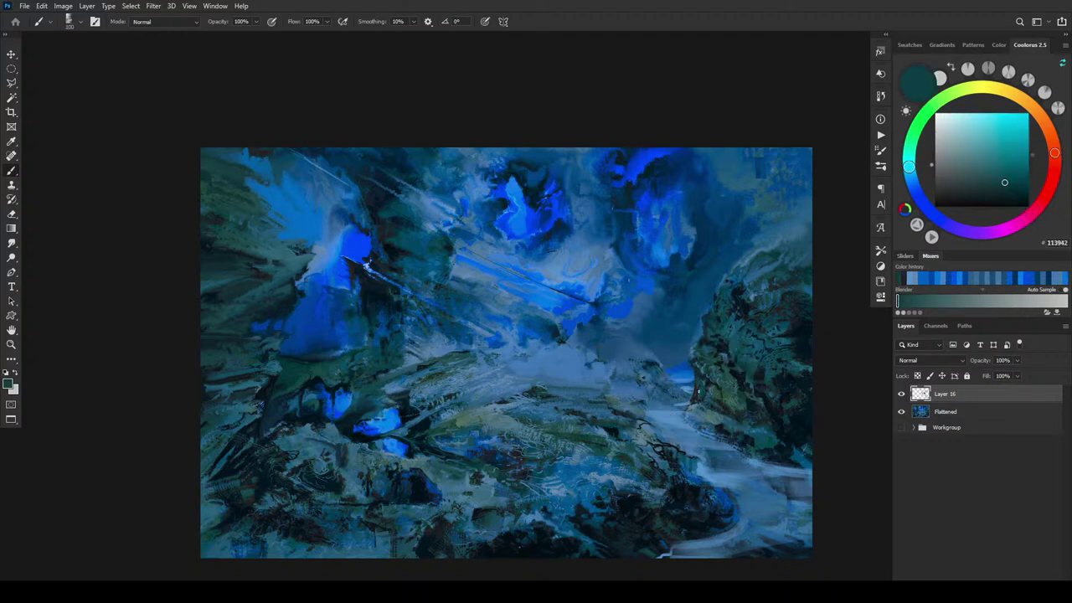
left_click(725, 423, "alt")
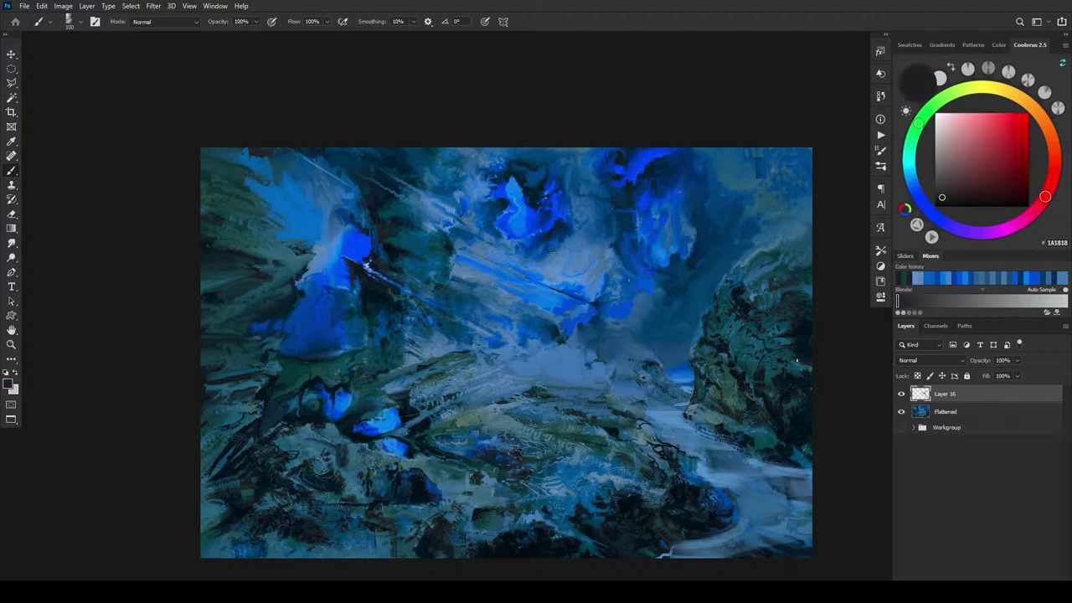
left_click_drag(714, 437, 732, 441)
Rework the rocky left bank at the river's middle bend with small dark strokes, using near-black and dark teal tones sampled nearby.
left_click(713, 484, "alt")
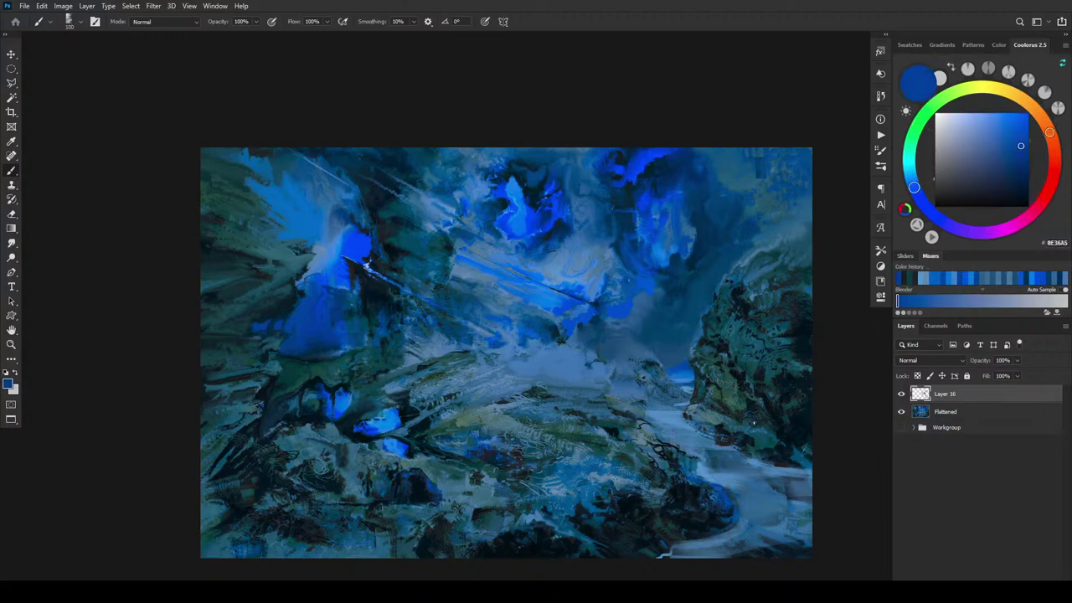
left_click(683, 450, "alt")
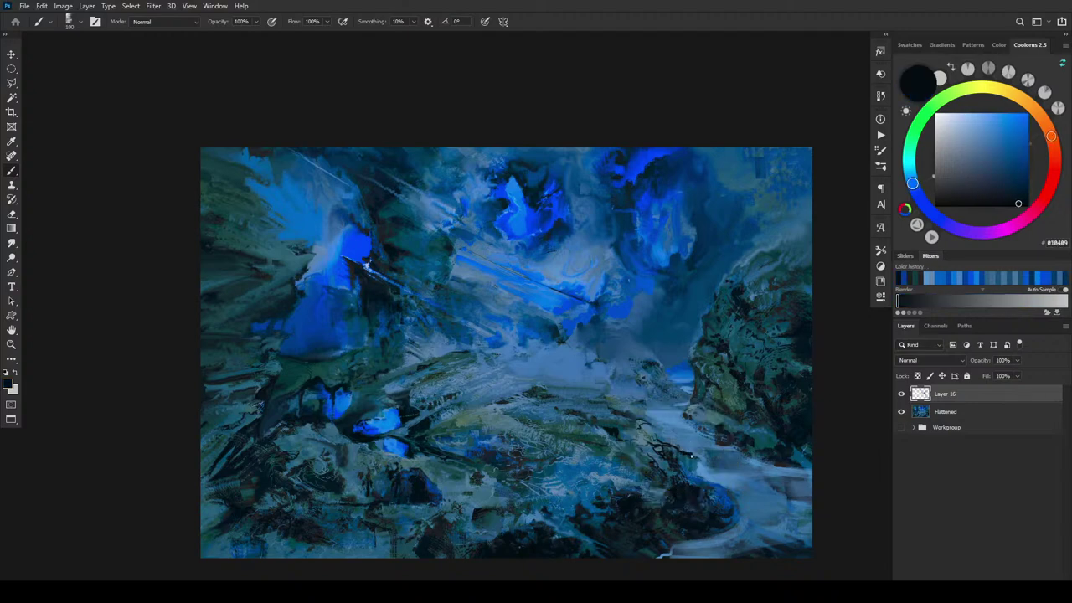
left_click_drag(694, 456, 686, 457)
left_click(683, 453, "alt")
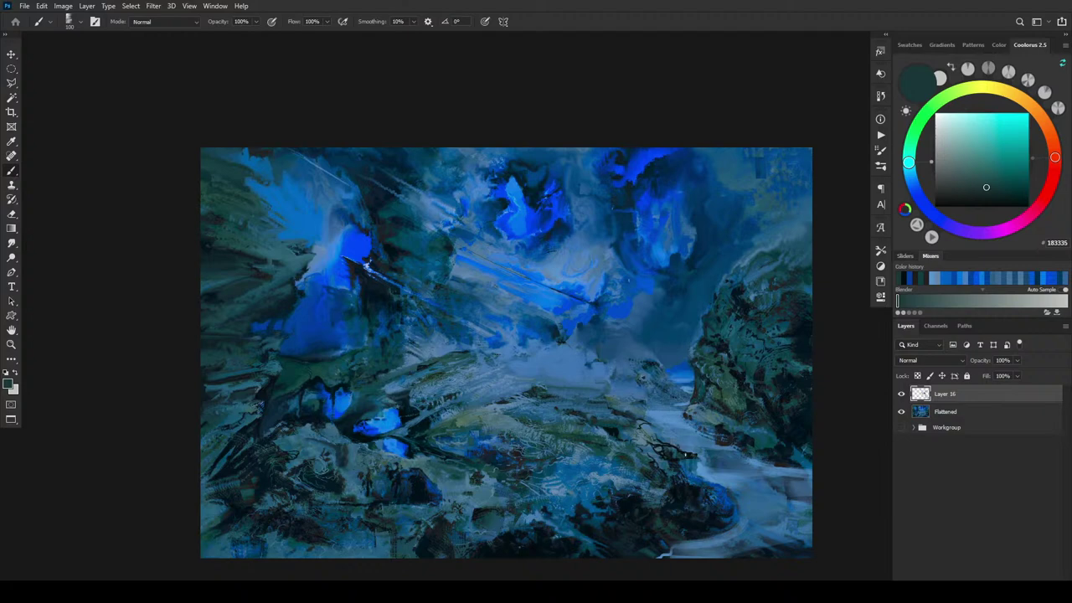
left_click(687, 461, "alt")
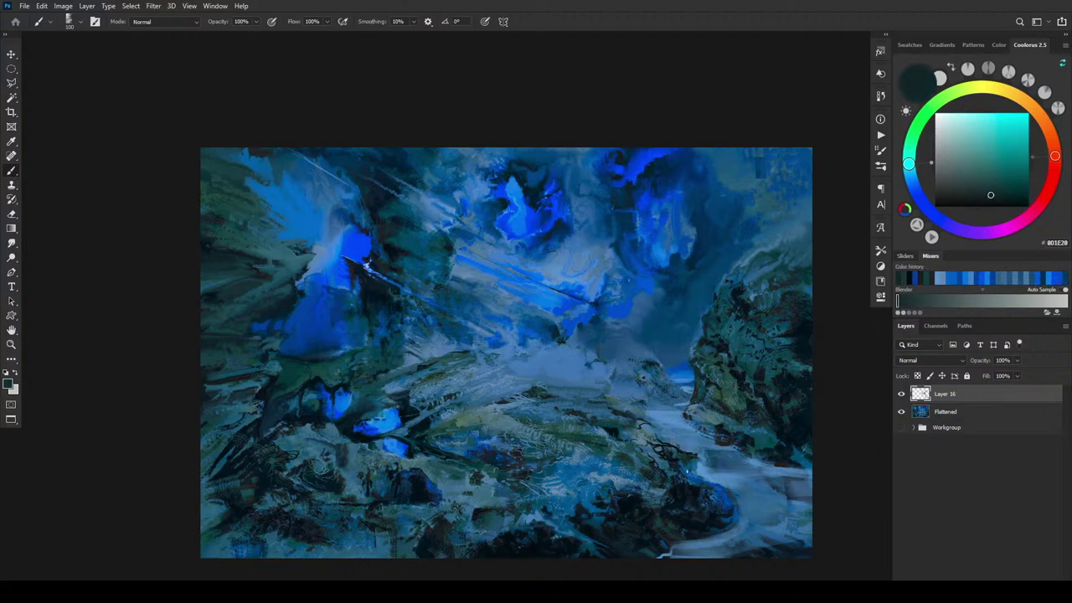
left_click(684, 449, "alt")
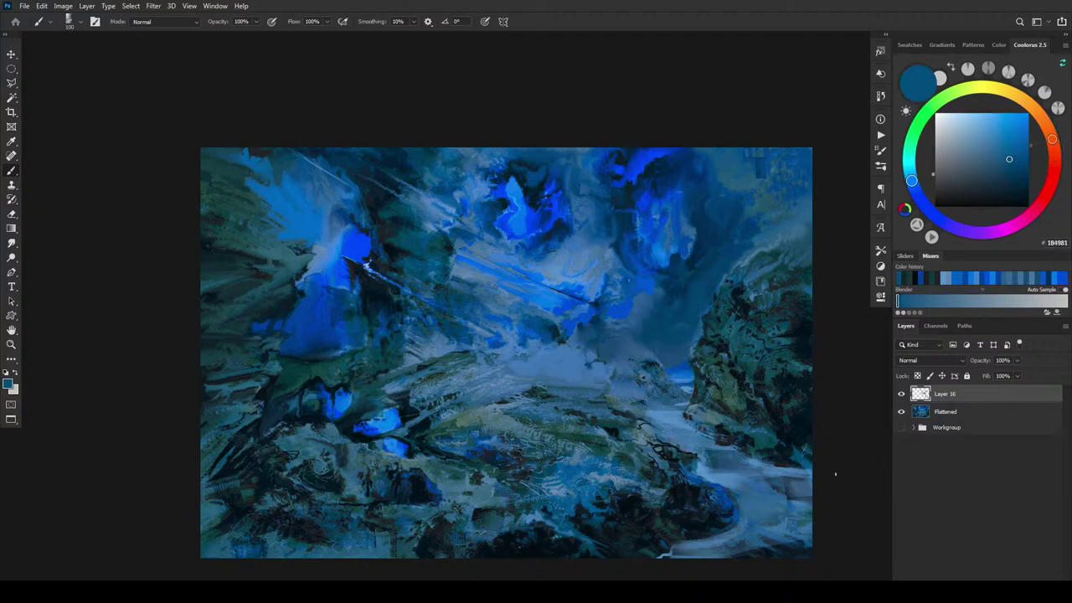
Pick a near-black blue and paint dark reflections into the river's lower-right stretch with a brush enlarged to 525.
left_click(842, 523, "alt")
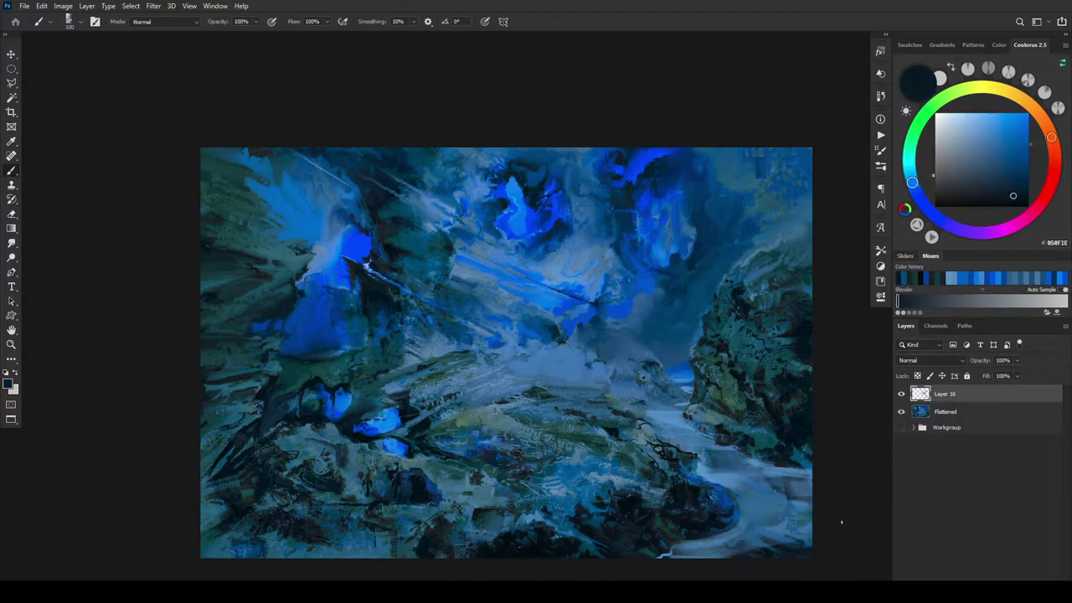
key("bracketright")
key("bracketright")
key("bracketright")
key("bracketright")
key("bracketright")
mouse_move(765, 486)
left_mouse_down()
mouse_move(790, 505)
mouse_move(770, 522)
mouse_move(806, 517)
mouse_move(833, 539)
mouse_move(744, 564)
left_mouse_up()
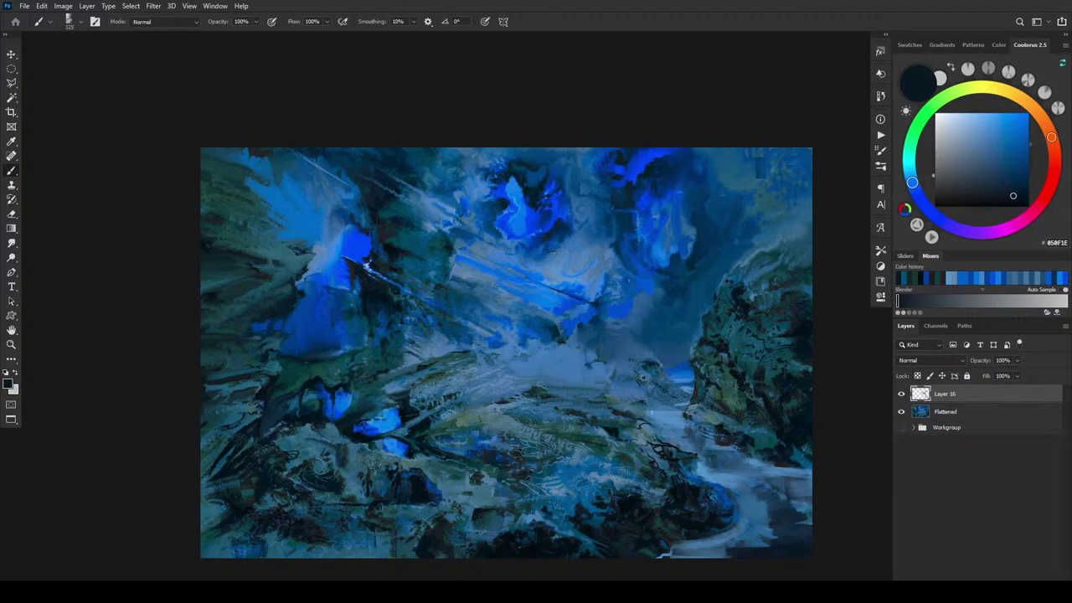
Sample muted blues near the head of the river and blend its upper left bank into the surrounding mist.
left_click(647, 402, "alt")
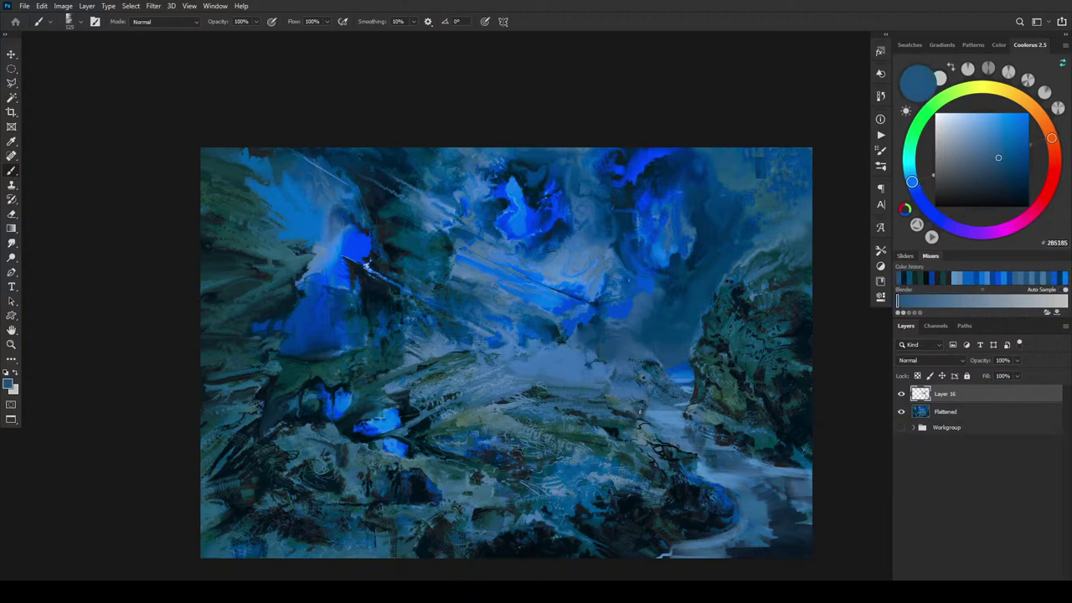
left_click(639, 411, "alt")
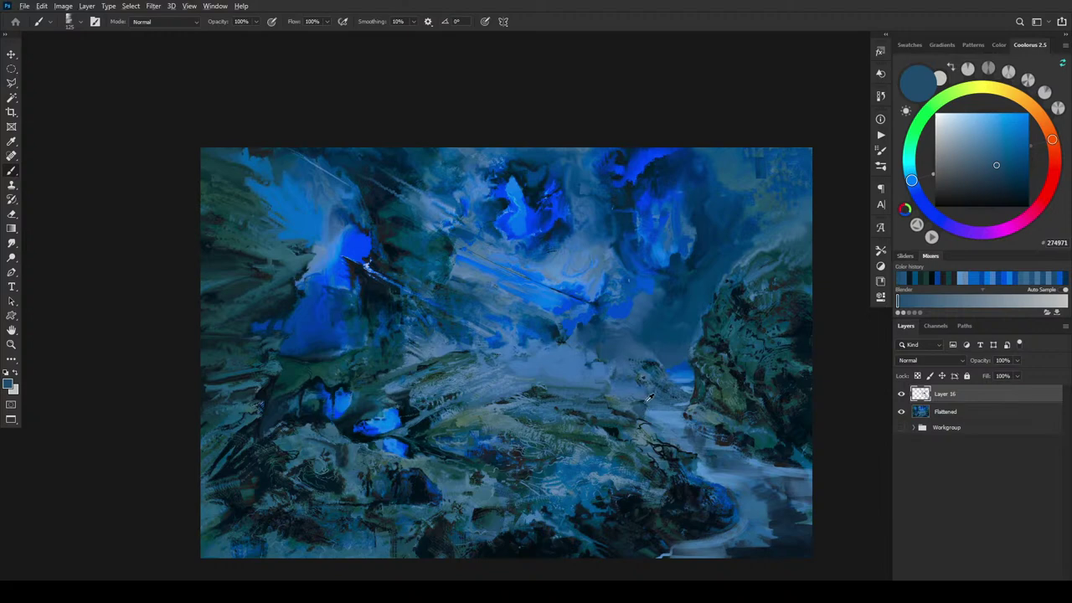
left_click(650, 395, "alt")
left_click(645, 406, "alt")
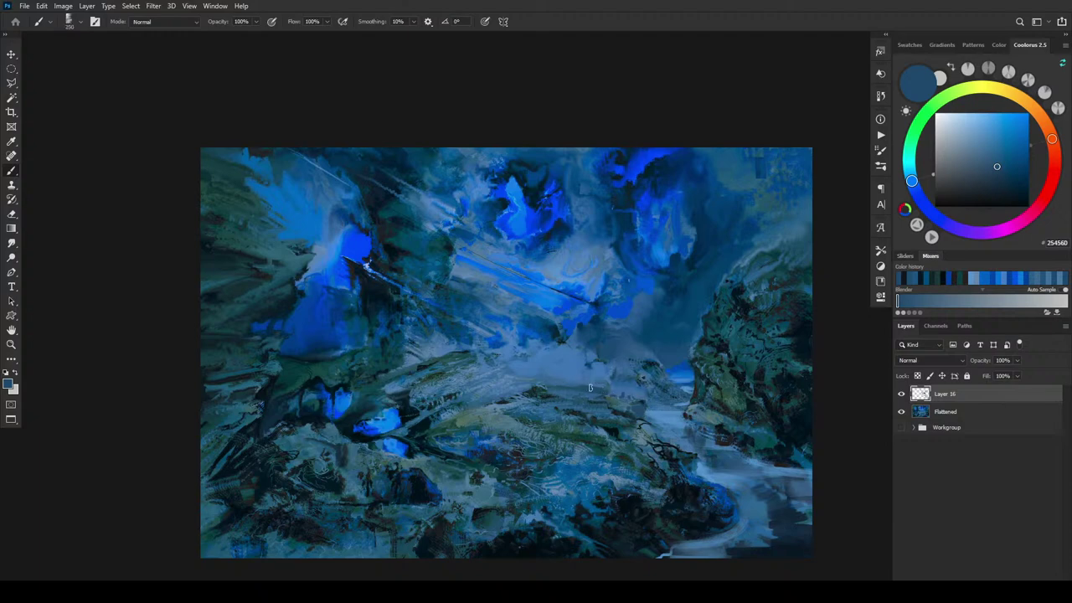
Define the rocky ridge below the central mist with small dark and muted green strokes sampled from the rocks.
left_click(543, 387, "alt")
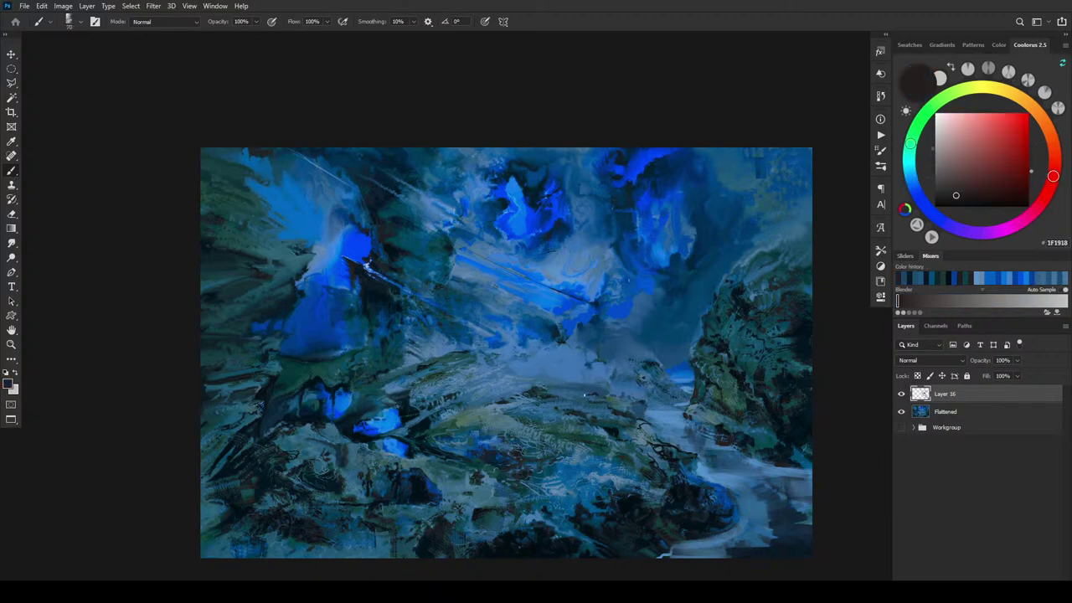
left_click_drag(585, 394, 618, 400)
left_click(618, 398, "alt")
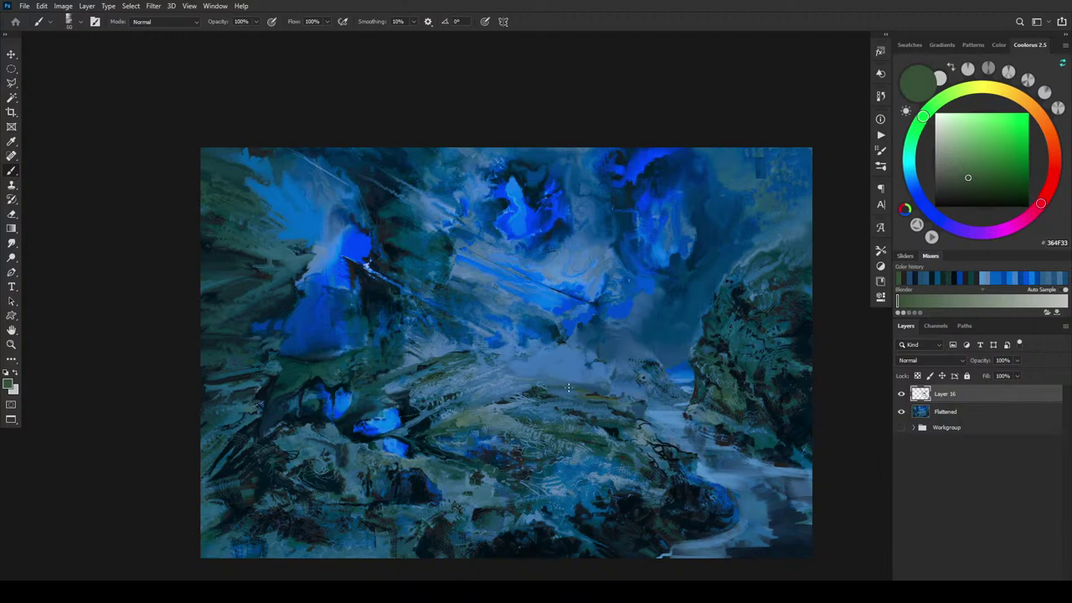
Soften the mist bank above the central ridge with mid blues sampled from the mist and clouds, varying the brush size.
left_click(591, 375, "alt")
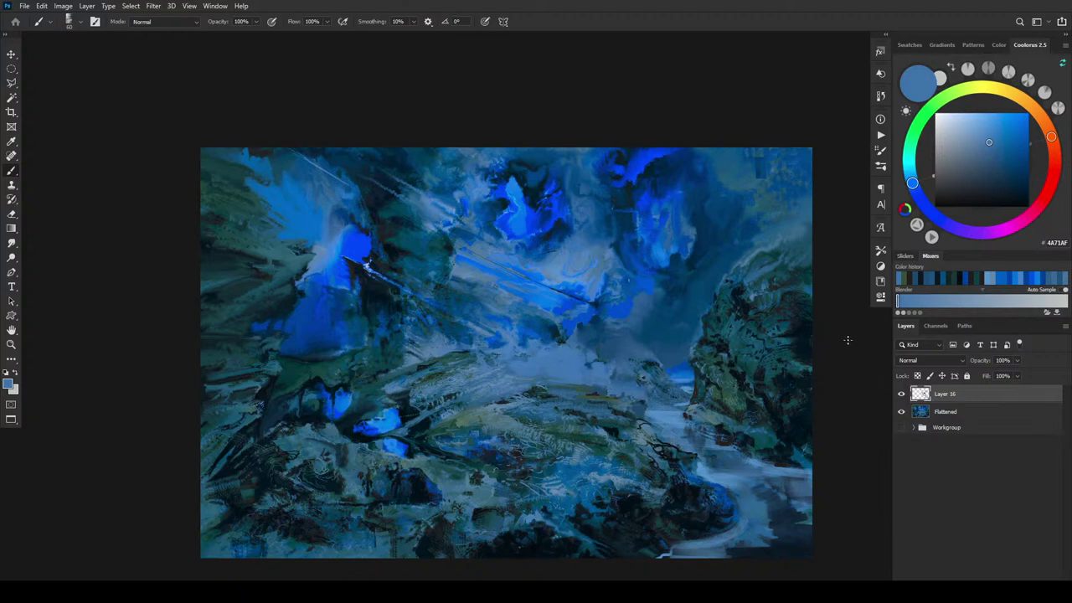
left_click(624, 350, "alt")
key("bracketleft")
key("bracketleft")
key("bracketleft")
key("bracketleft")
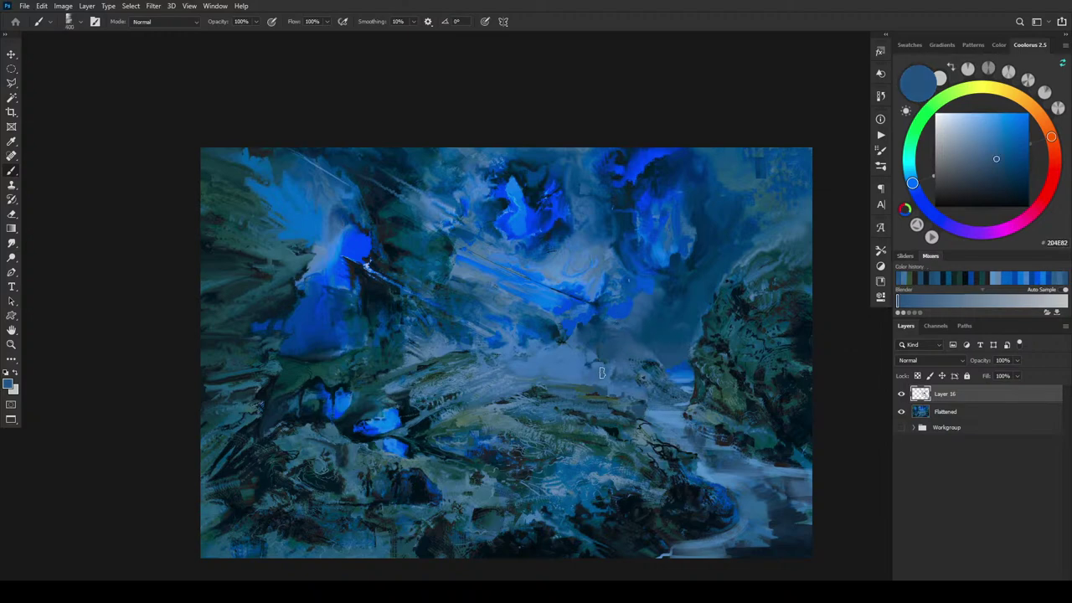
key("bracketleft")
key("bracketleft")
key("bracketleft")
left_click(575, 368, "alt")
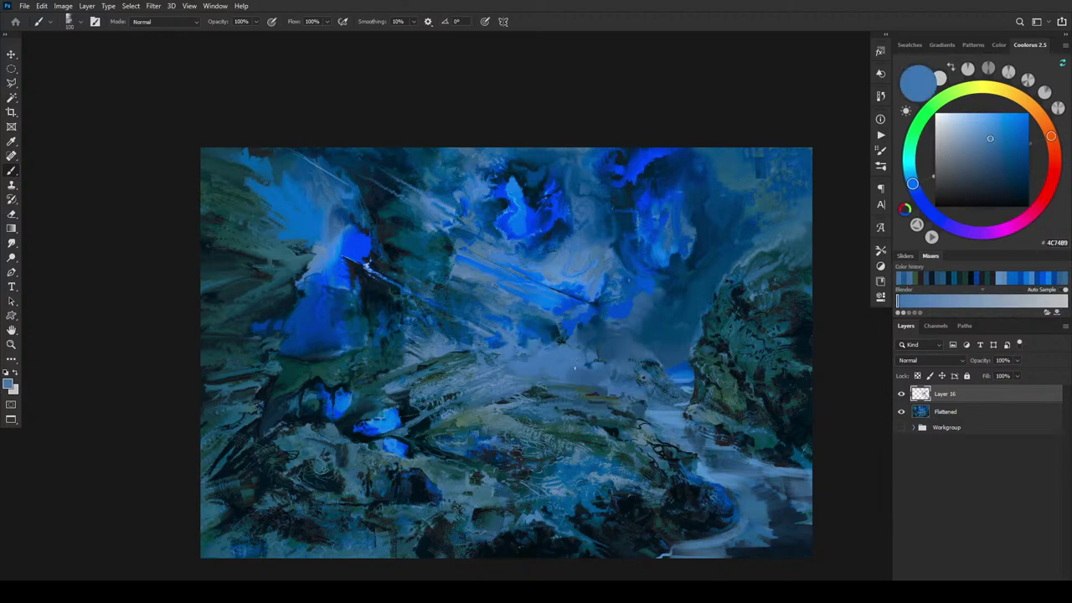
Sample a lighter blue from the upper river and paint pale streaks across the mist bank above the ridge.
left_click(678, 407, "alt")
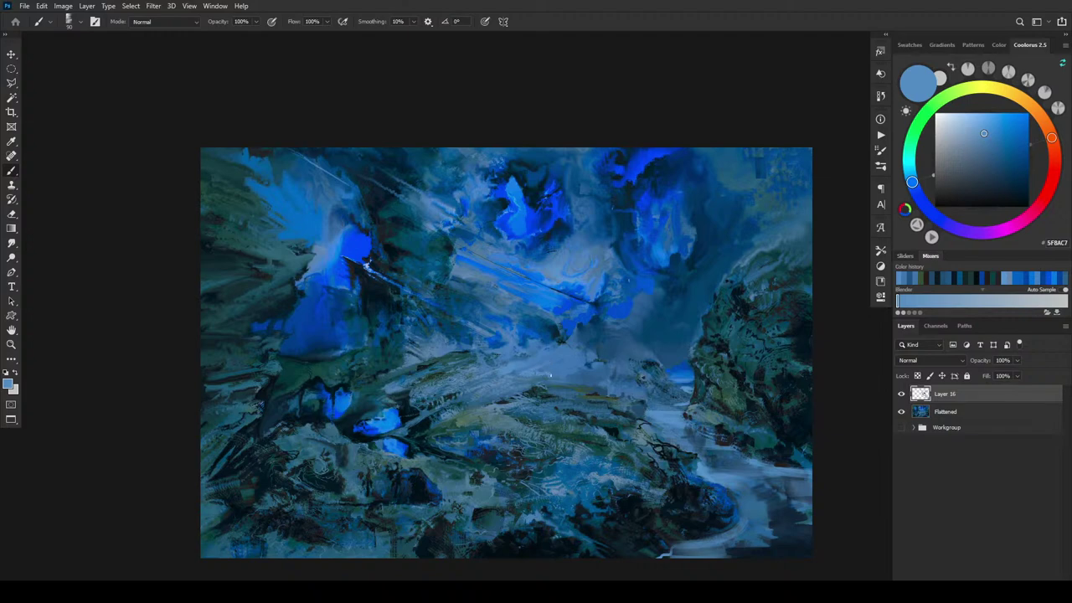
key("bracketright")
key("bracketright")
Sample saturated blue from the cliff-foot pool, lock Layer 16's transparent pixels, and tint the river's left edge with it.
left_click(690, 367, "alt")
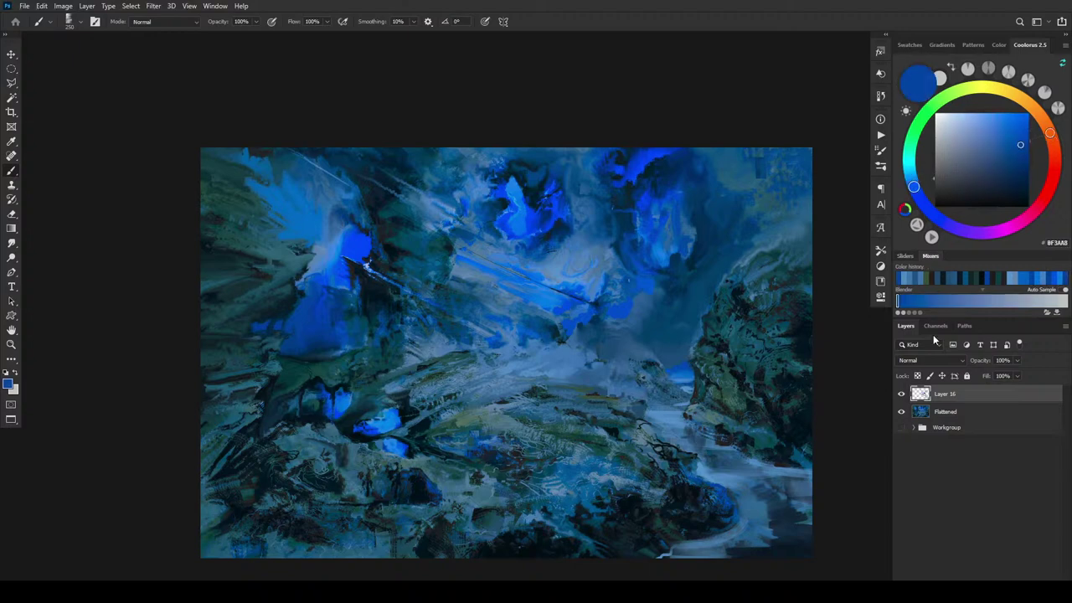
left_click(917, 375)
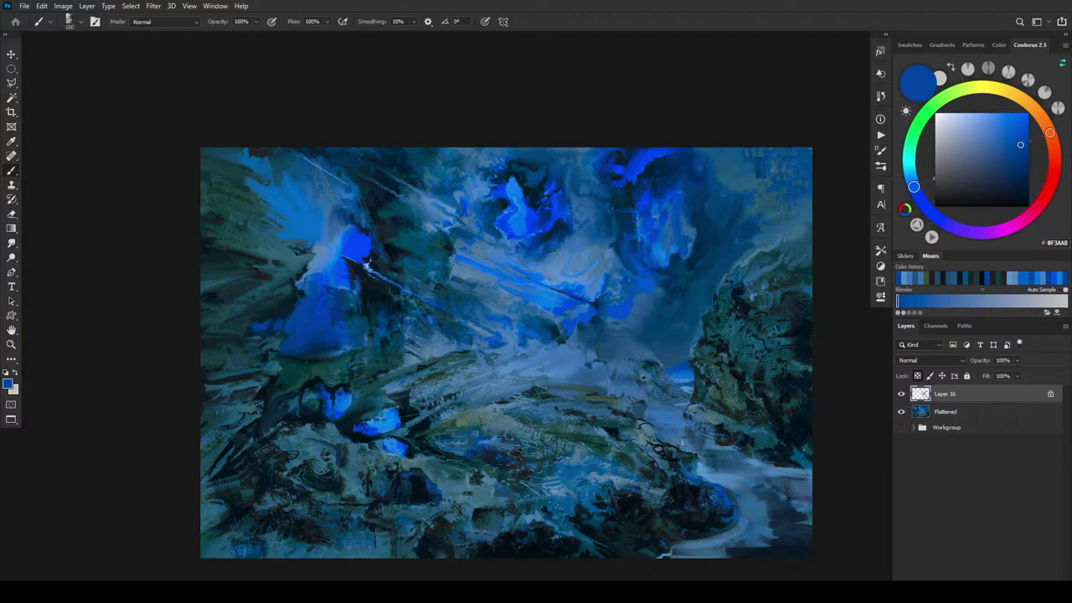
left_click_drag(700, 467, 725, 484)
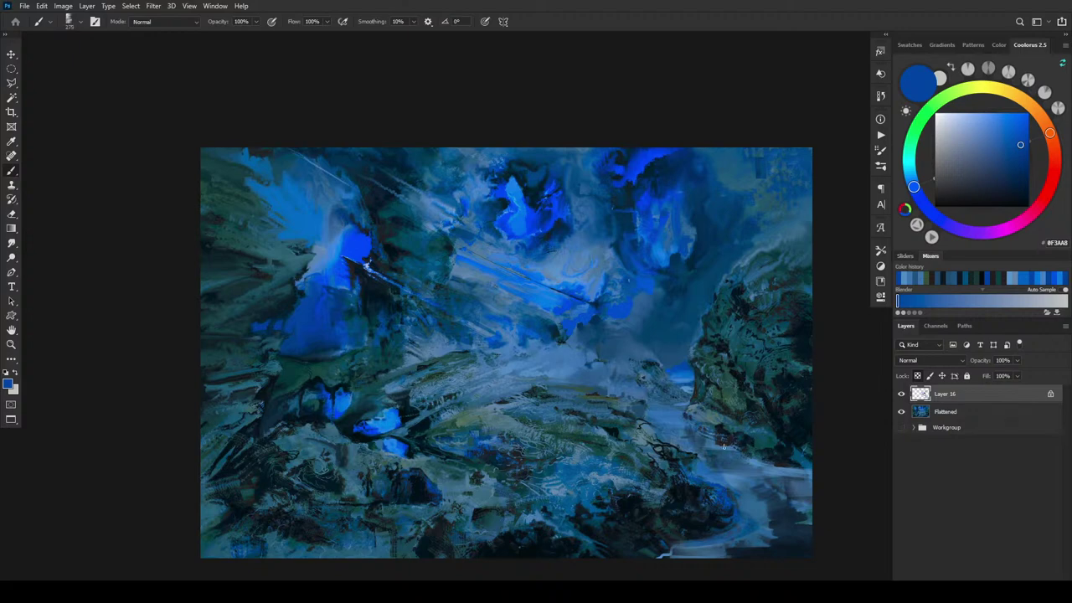
Sample a muted dark blue at the river's head and tone down the river's light areas with an enlarged brush.
left_click(645, 408, "alt")
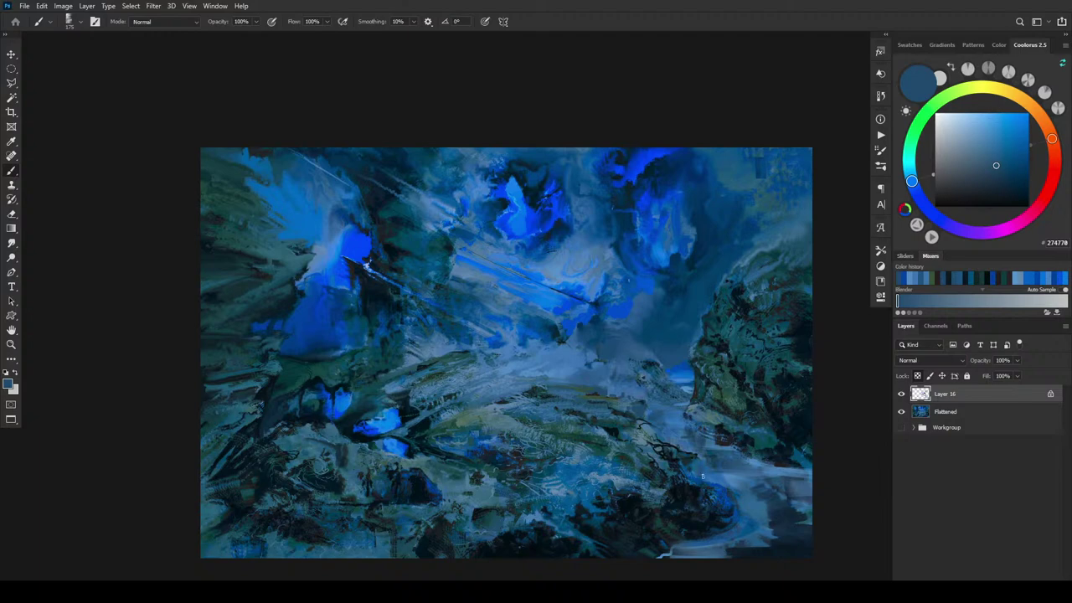
key("bracketright")
key("bracketright")
key("bracketright")
key("bracketright")
Sample a mid blue from the lower river and blend the dark lower-right water with it, varying the brush size.
left_click(770, 520, "alt")
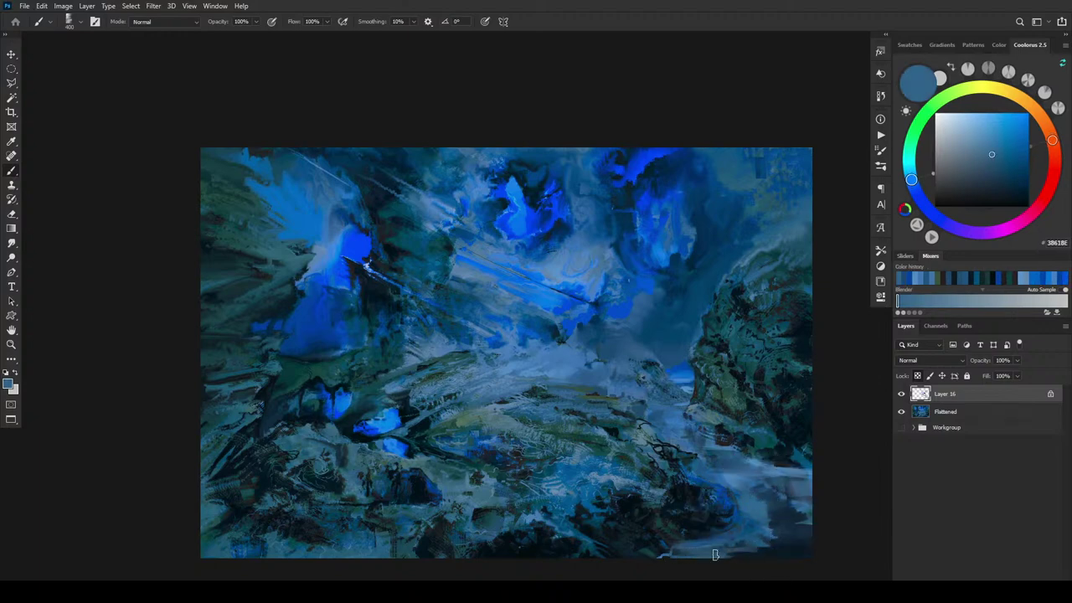
key("bracketright")
key("bracketright")
key("bracketright")
key("bracketright")
key("bracketright")
key("bracketleft")
key("bracketleft")
key("bracketleft")
key("bracketleft")
key("bracketleft")
key("bracketleft")
key("bracketleft")
key("bracketleft")
key("bracketleft")
key("bracketleft")
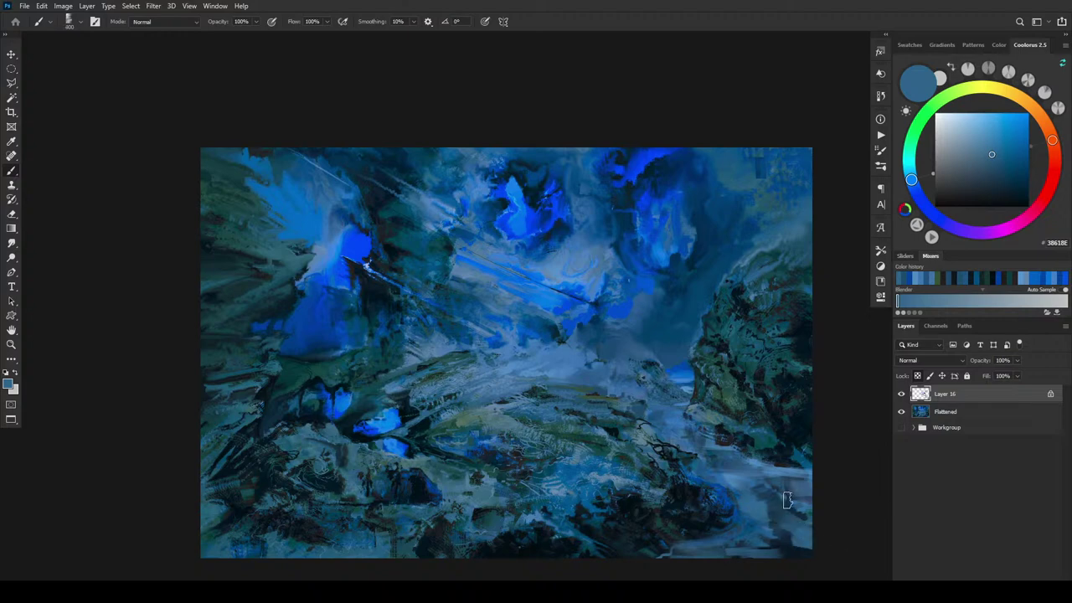
Sample a lighter blue from the river's bend and paint horizontal light streaks across the lower-right water.
left_click(734, 490, "alt")
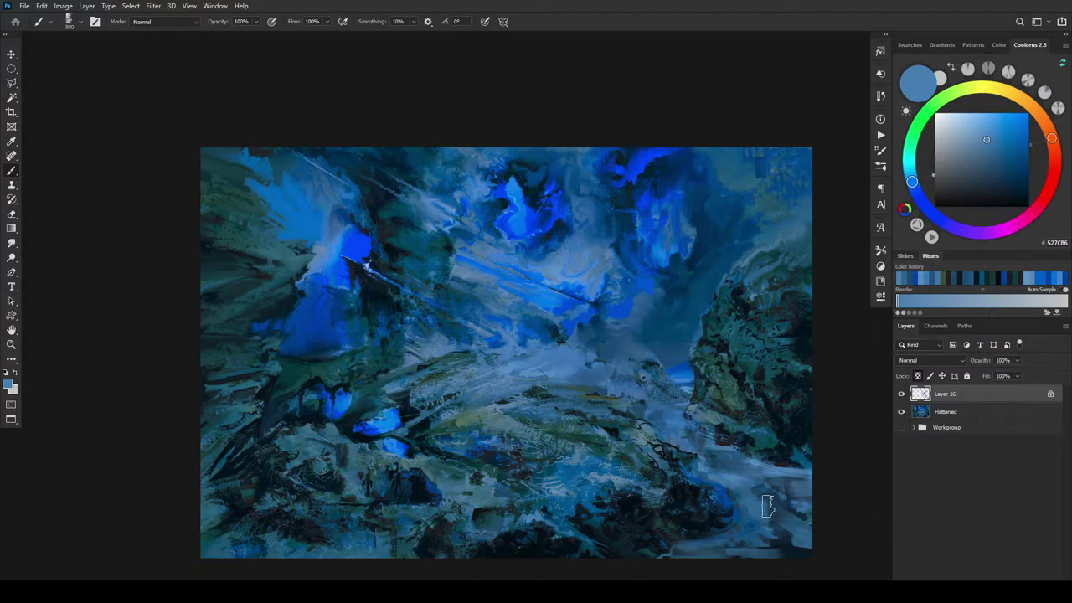
mouse_move(799, 506)
left_mouse_down()
mouse_move(741, 488)
mouse_move(775, 490)
mouse_move(767, 514)
mouse_move(813, 519)
mouse_move(768, 533)
left_mouse_up()
Check the painting with Layer 16 hidden and preview the Lighten blend mode on that layer without applying it.
left_click(902, 393)
left_click(902, 394)
left_click(909, 361)
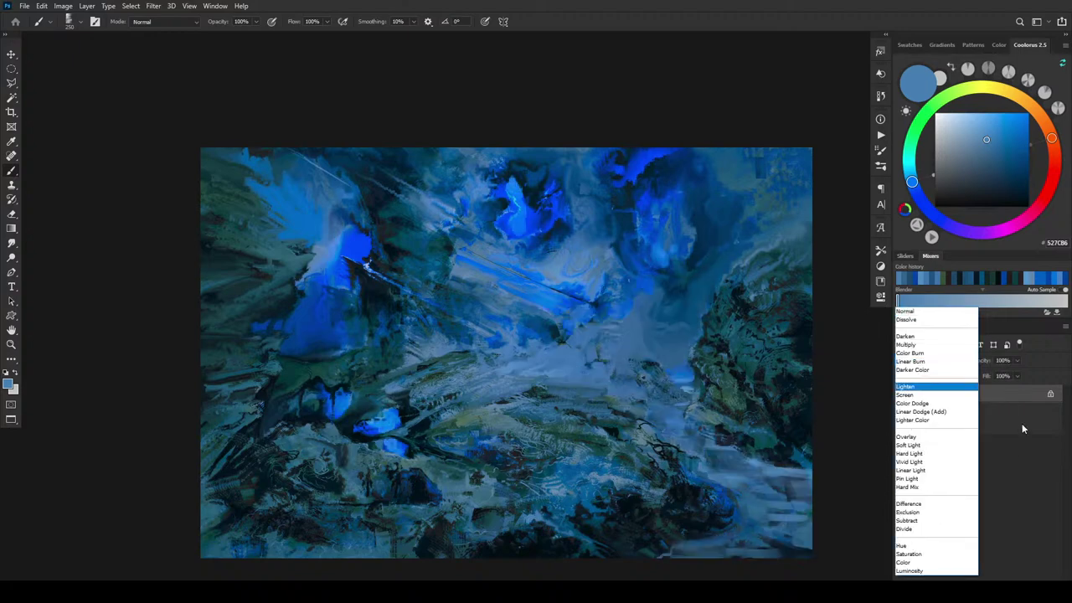
key("Escape")
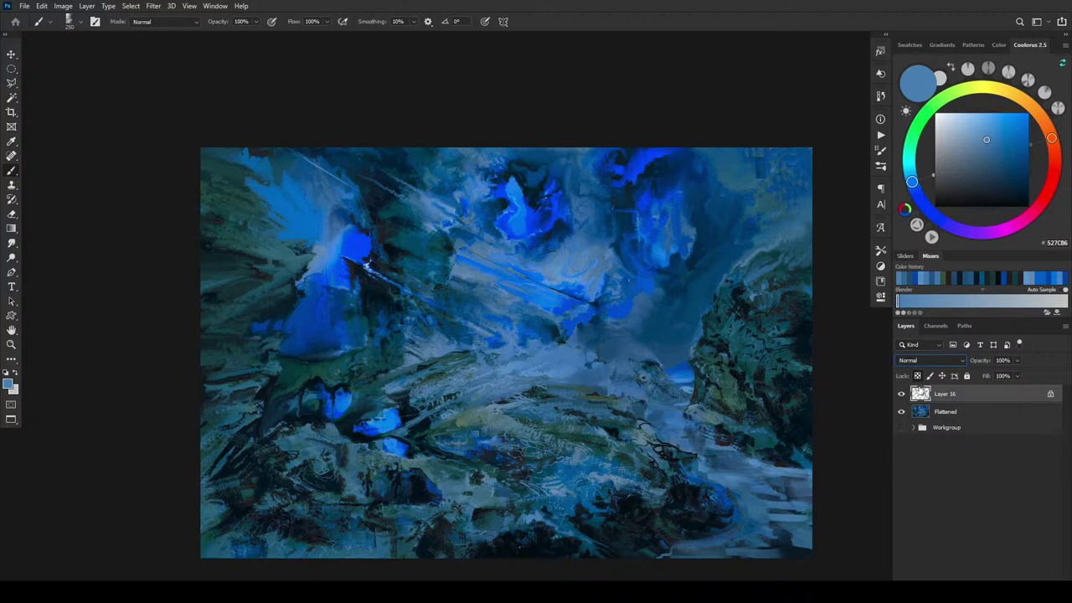
Unlock Layer 16's transparent pixels and toggle the layer's visibility to compare the painting with and without it.
left_click(917, 376)
left_click(901, 391)
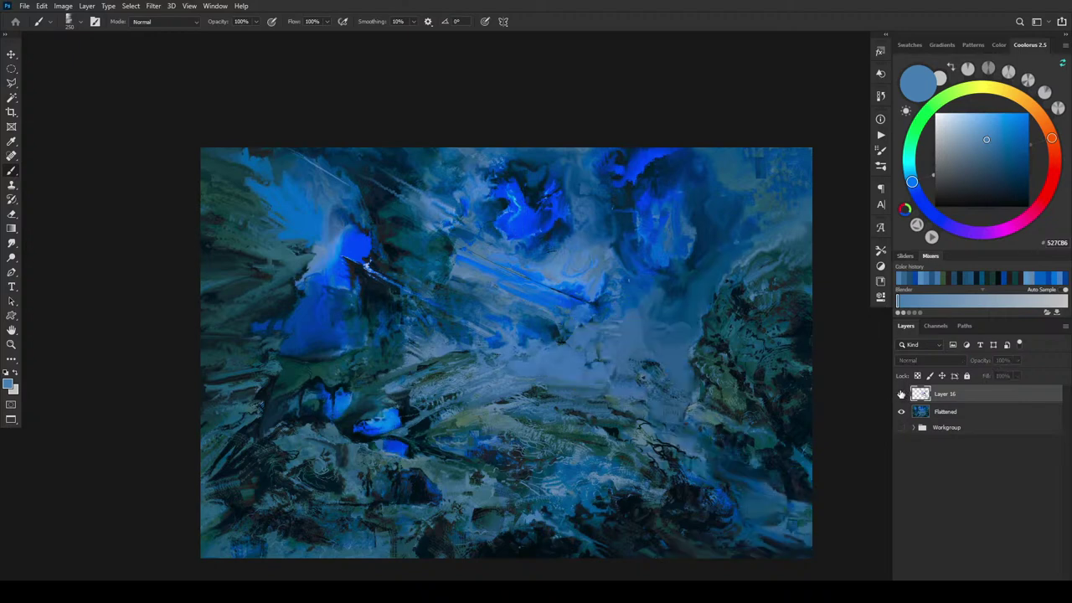
left_click(901, 392)
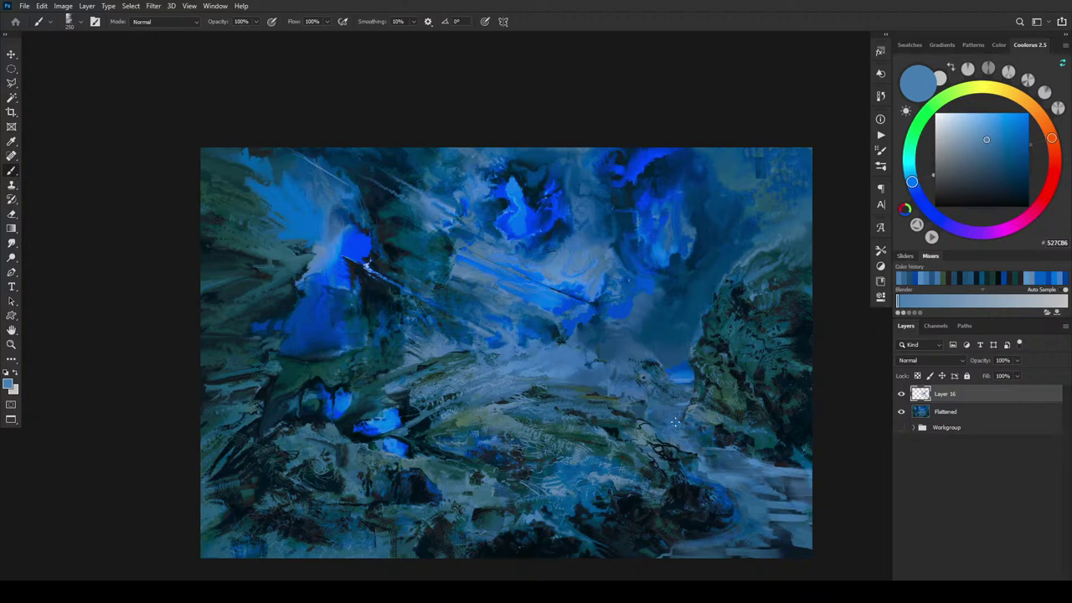
left_click(903, 394)
left_click(902, 394)
left_click(902, 394)
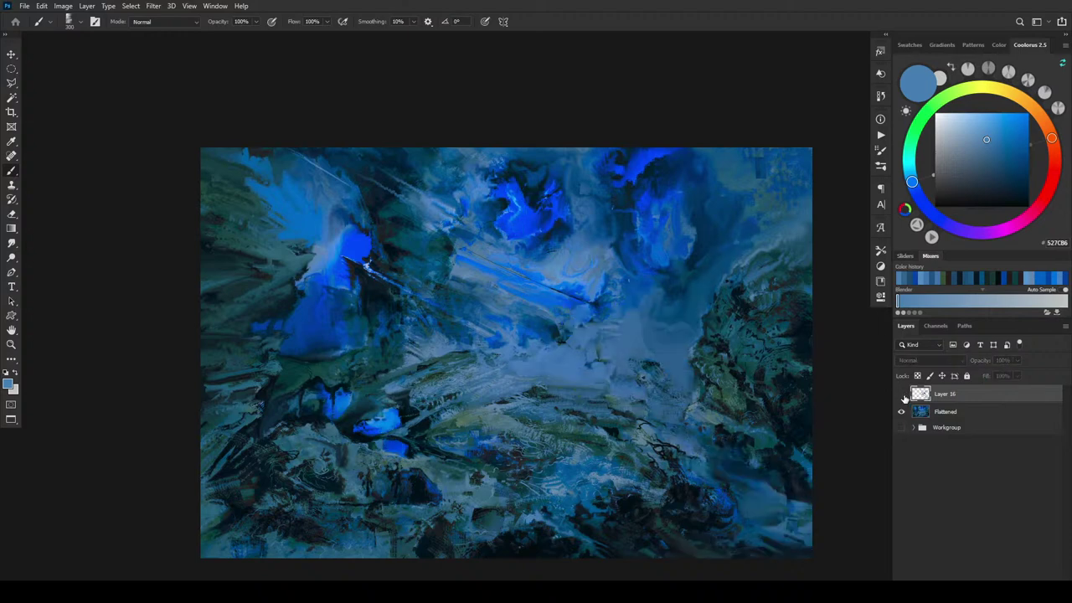
left_click(902, 394)
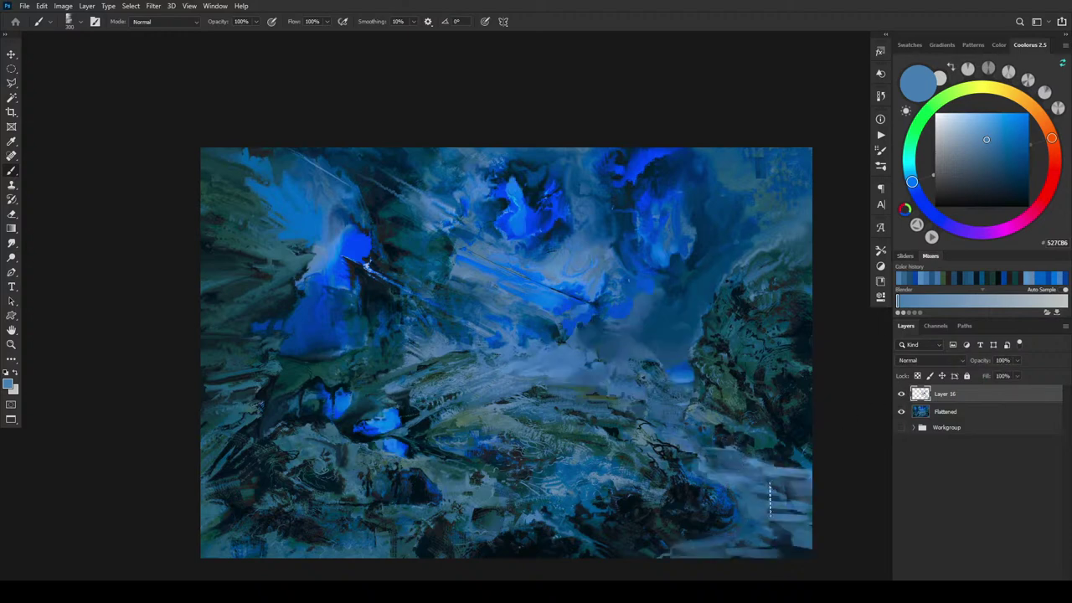
Paint over the lower-right water and smudge it at 92% strength with an increasingly large tip to form flowing streaks.
mouse_move(724, 426)
left_mouse_down()
mouse_move(775, 474)
mouse_move(815, 492)
mouse_move(837, 488)
mouse_move(790, 480)
mouse_move(845, 472)
mouse_move(718, 463)
left_mouse_up()
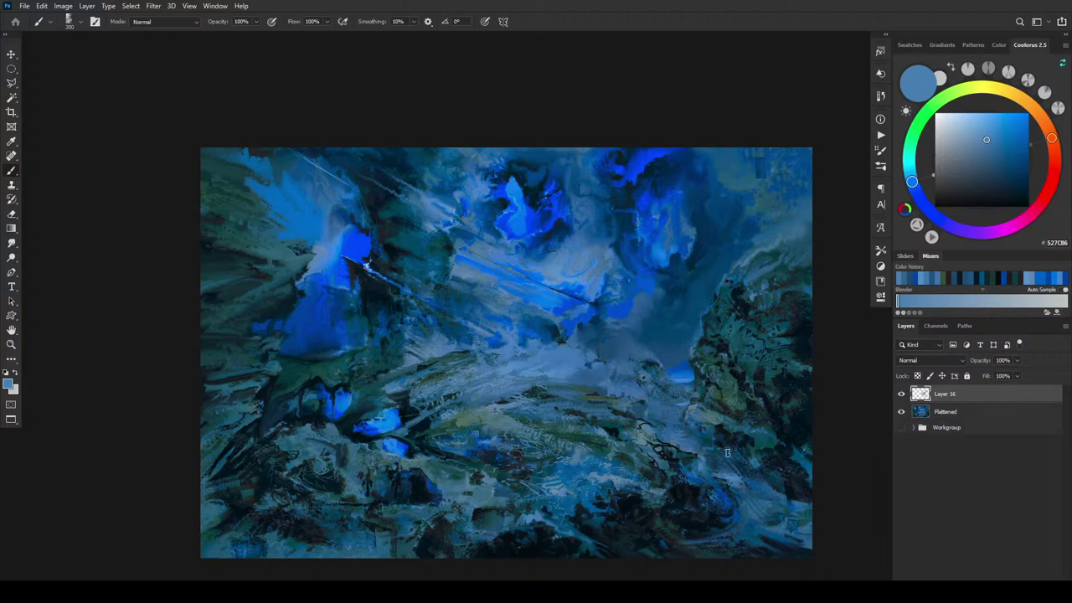
key("r")
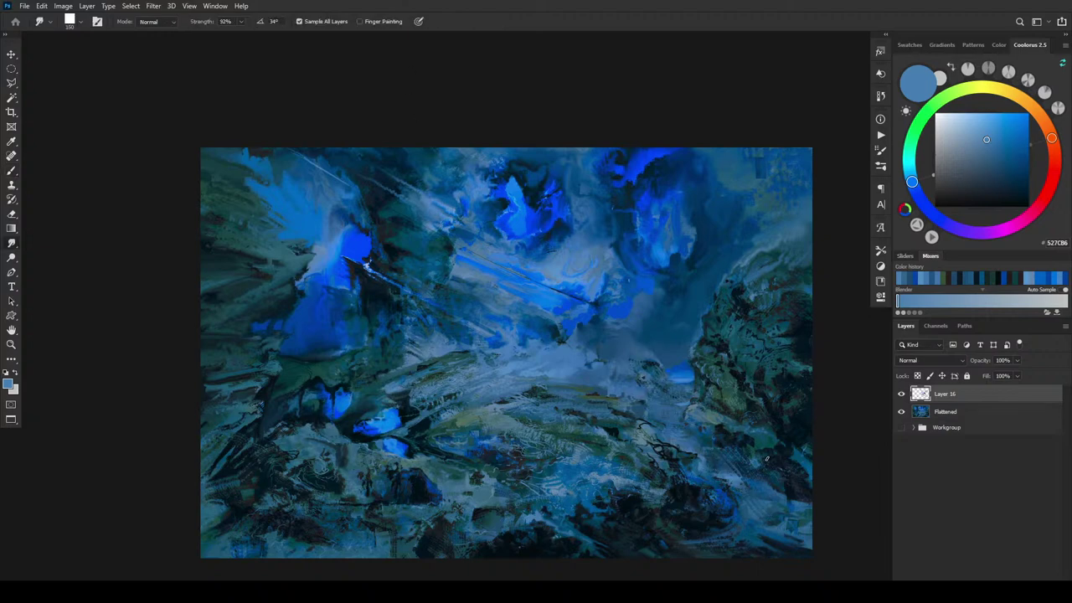
key("bracketright")
key("bracketright")
key("bracketright")
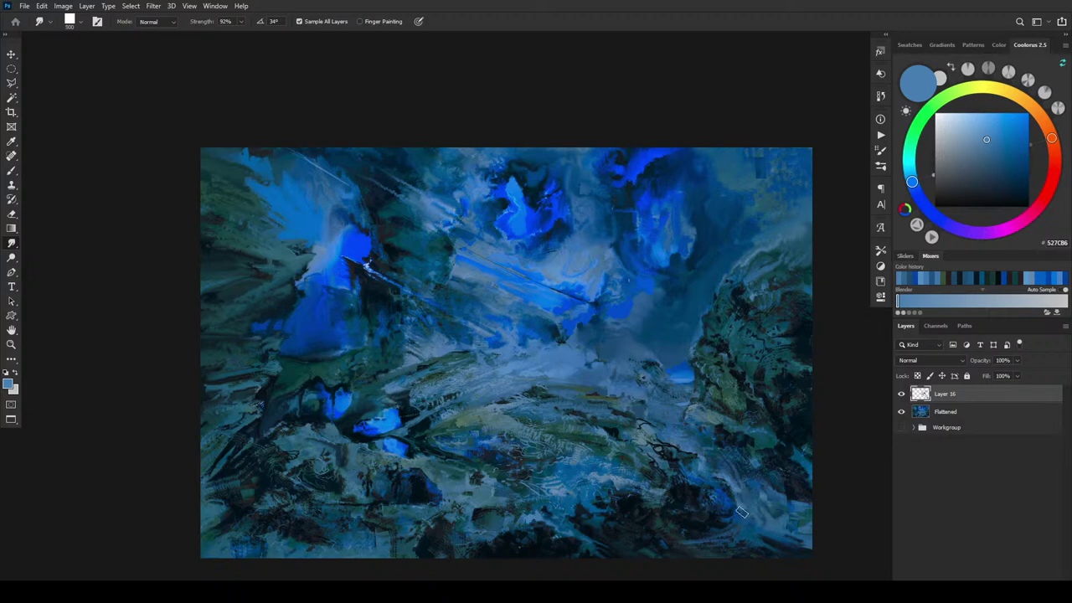
key("bracketright")
key("bracketright")
key("bracketright")
key("bracketright")
key("bracketright")
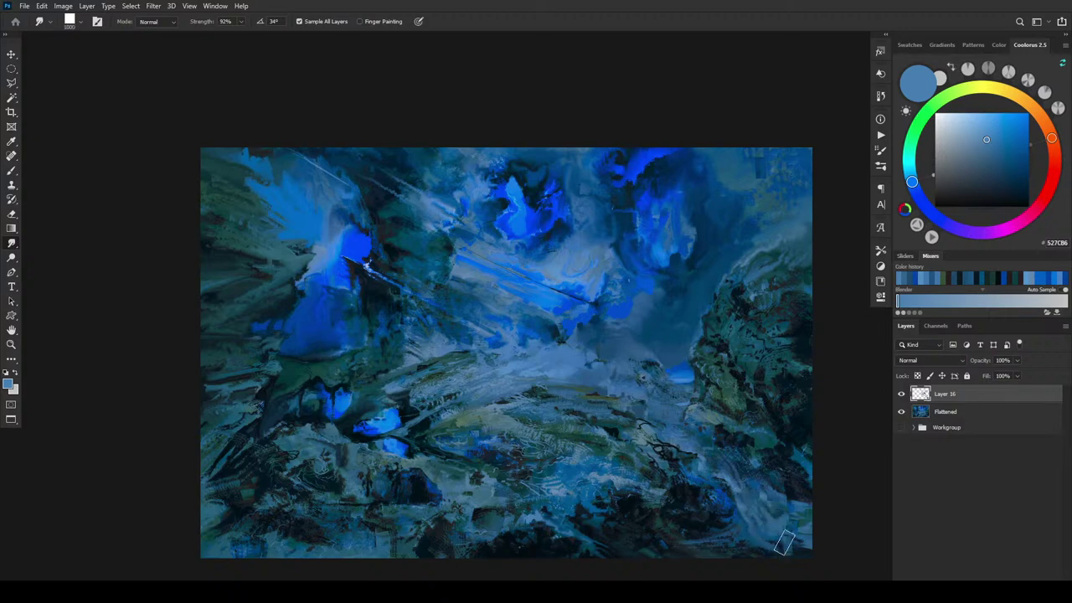
key("bracketright")
key("bracketright")
key("bracketright")
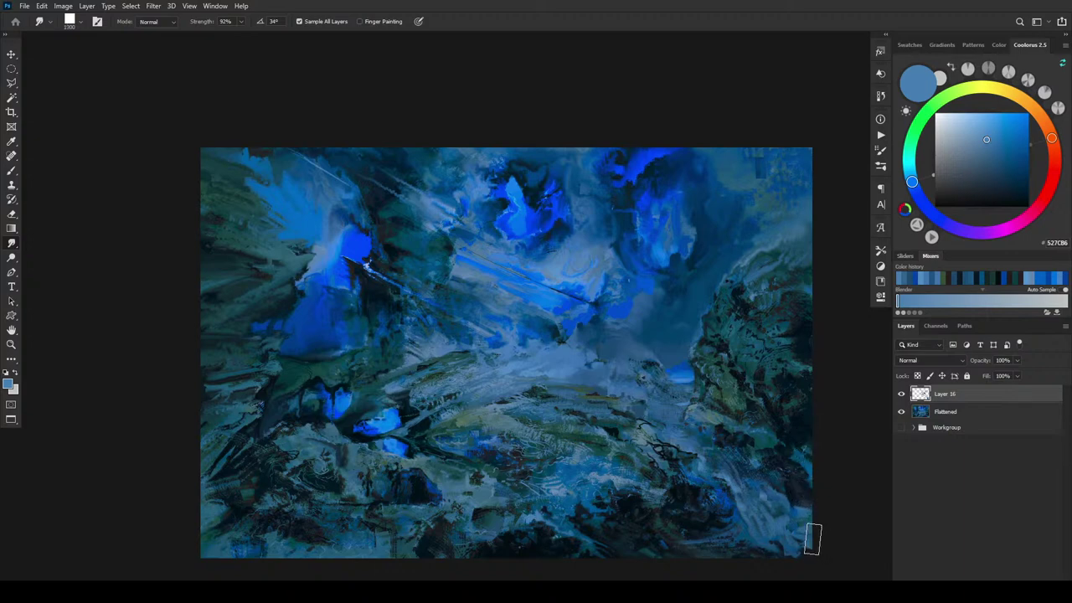
Smudge the pale stream along the lower-right river with a smaller tip, undoing one stroke at its lower end.
key("bracketleft")
key("bracketleft")
key("bracketleft")
key("bracketleft")
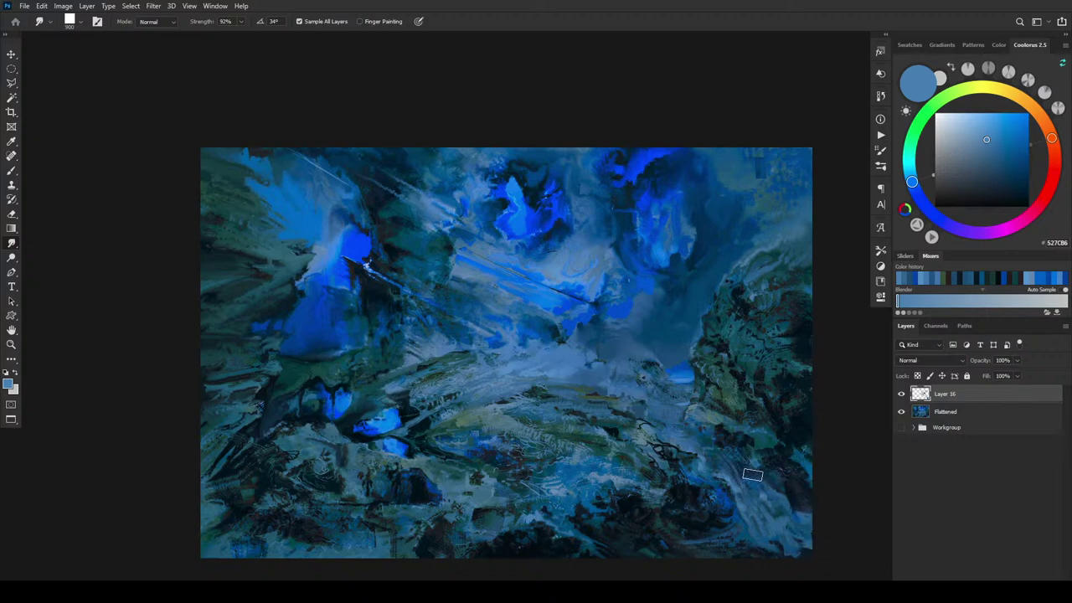
key("bracketleft")
key("bracketleft")
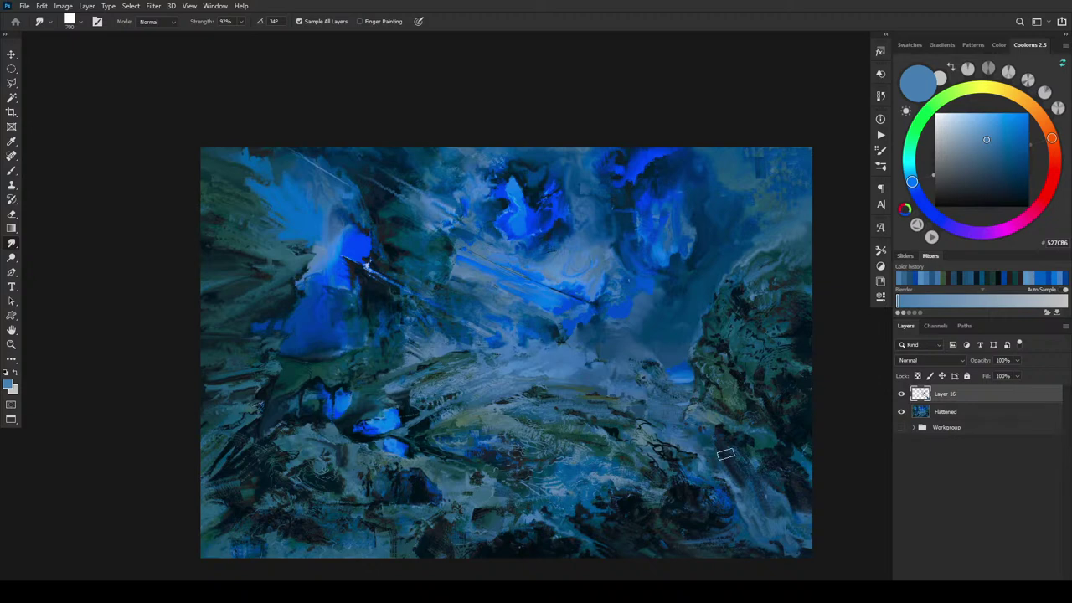
key("bracketright")
key("bracketright")
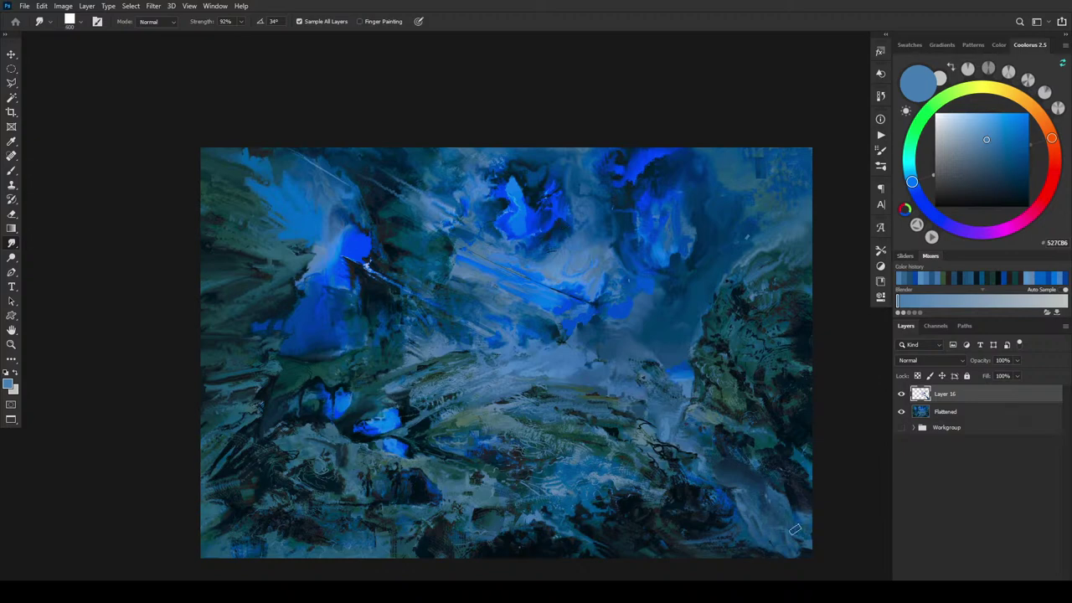
left_click_drag(785, 549, 773, 539)
key("ctrl+z")
key("bracketright")
key("bracketright")
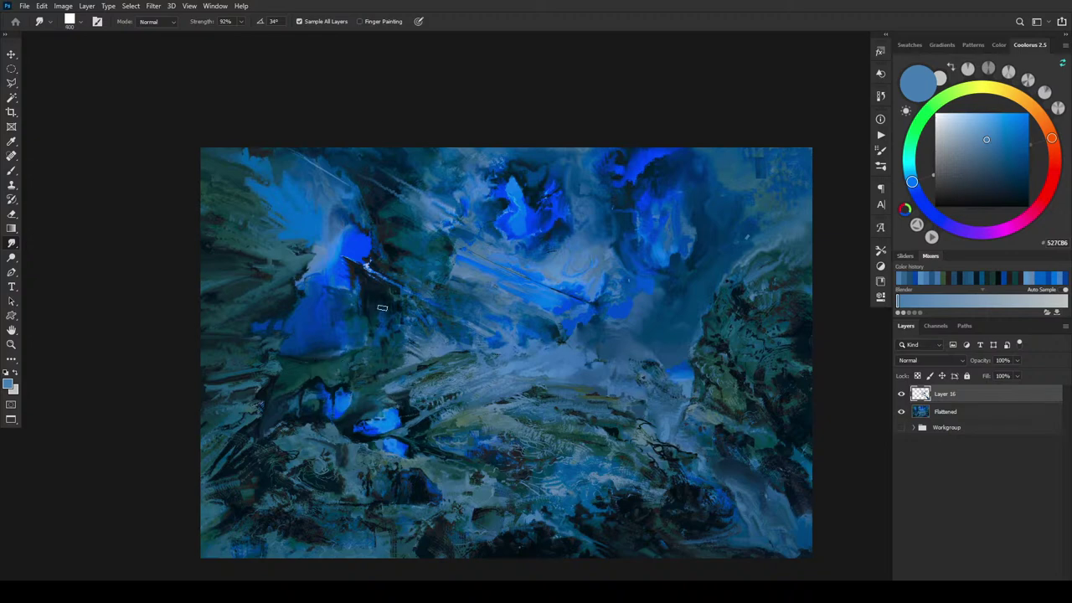
Reduce the smudge tip to about 200 and smear fine horizontal edges along the left cliff's foot and the distant shoreline.
key("bracketleft")
key("bracketleft")
key("bracketleft")
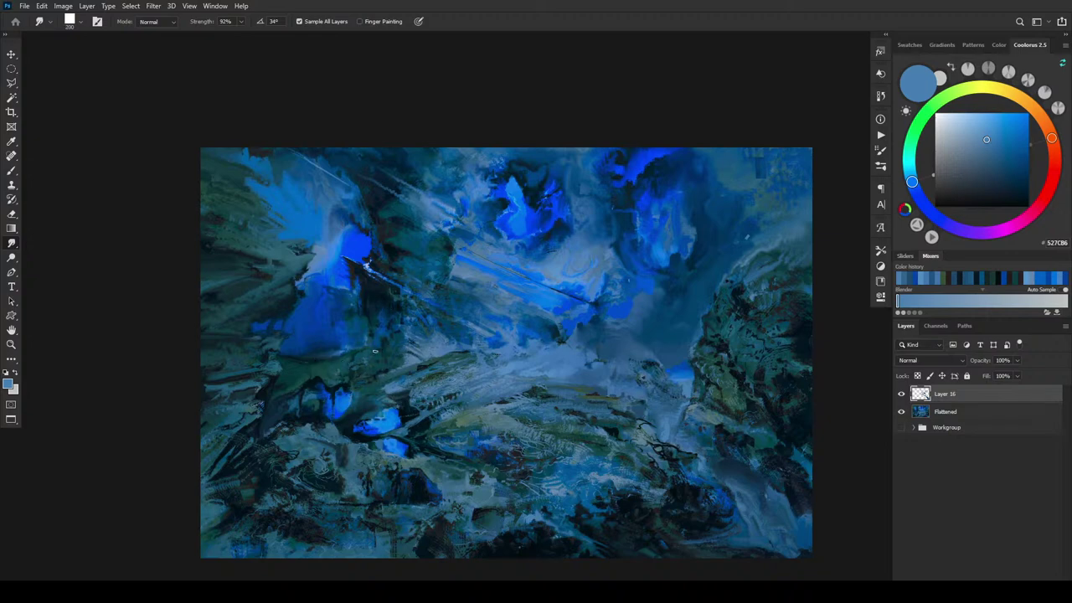
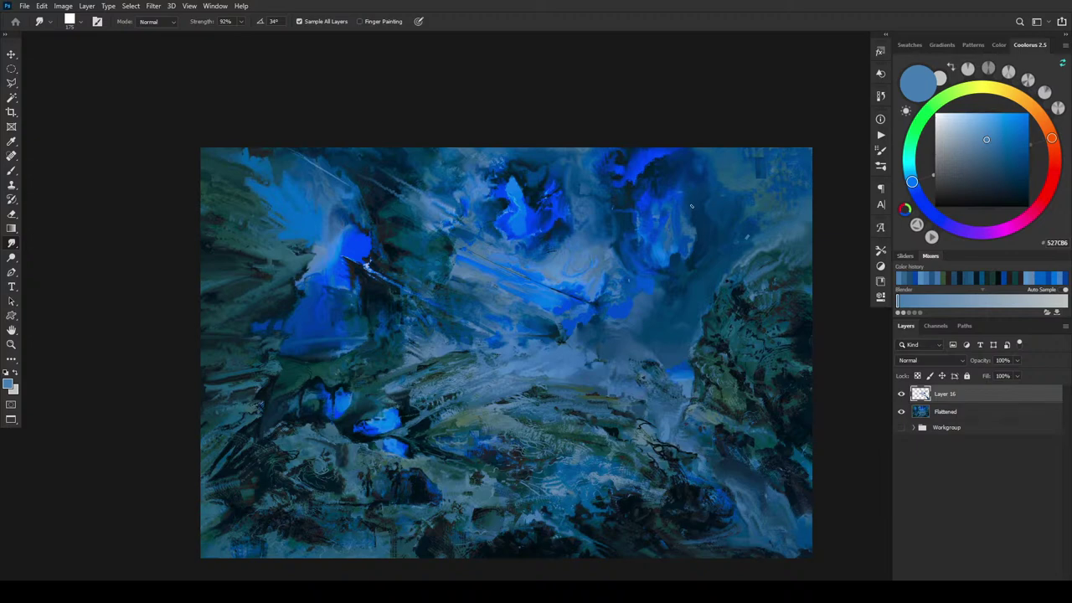
key("bracketright")
key("bracketright")
key("bracketright")
key("bracketright")
key("bracketright")
key("bracketright")
key("bracketright")
Select a narrow strip of the rocky bank left of centre with the Polygonal Lasso and copy it to a new layer.
key("l")
left_click(488, 345)
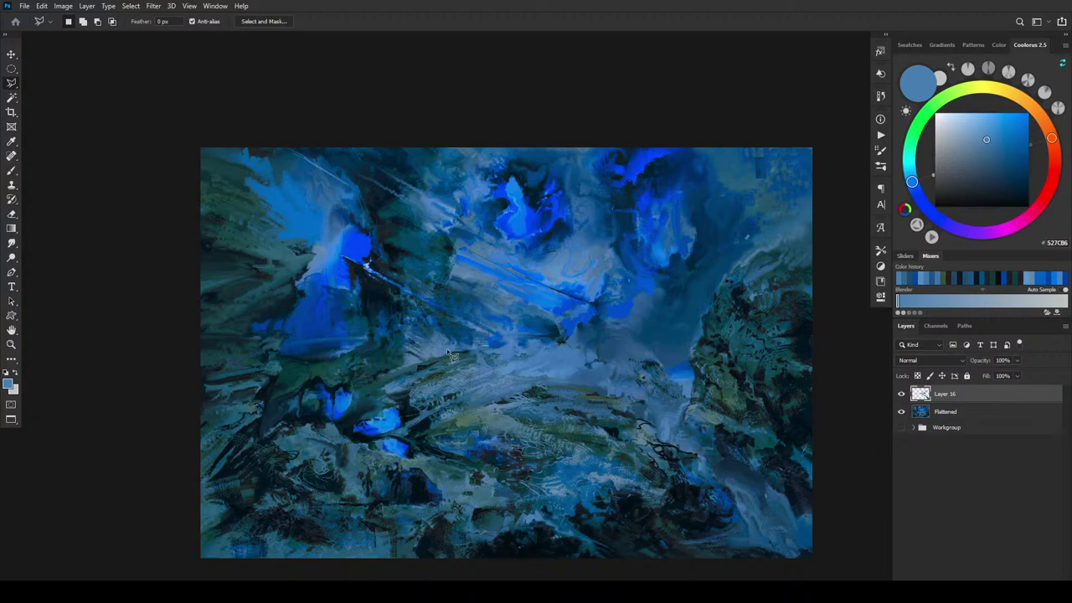
left_click(373, 390)
left_click(504, 351)
key("ctrl+j")
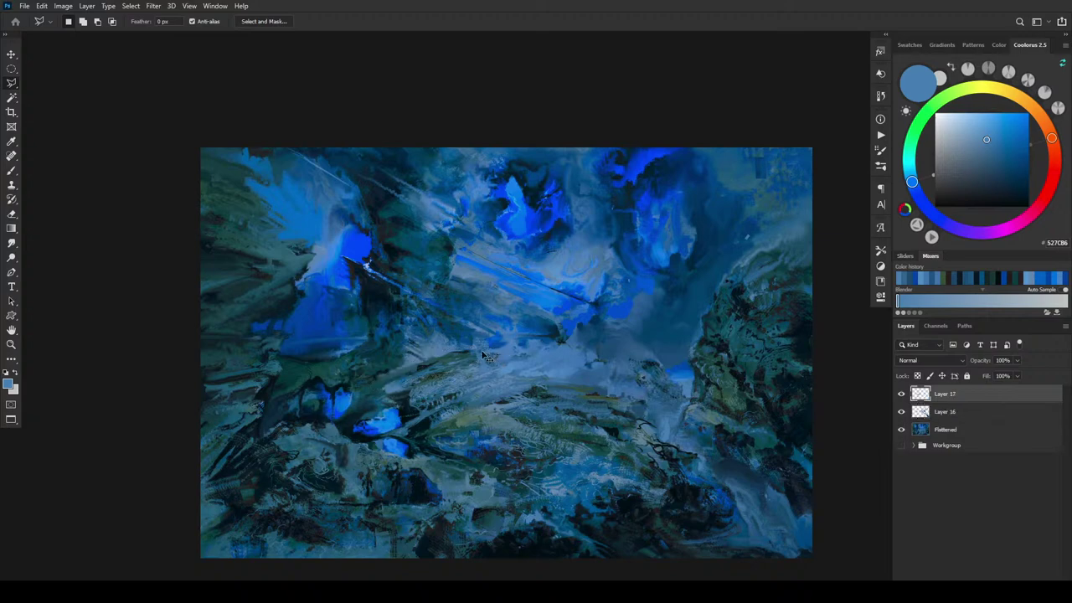
Transform the copied bank strip, shifting it up and to the left and adjusting its corners to extend the rocky shore.
key("ctrl+t")
left_click_drag(465, 369, 440, 358)
left_click_drag(372, 400, 362, 392)
left_click_drag(511, 378, 512, 381)
key("Return")
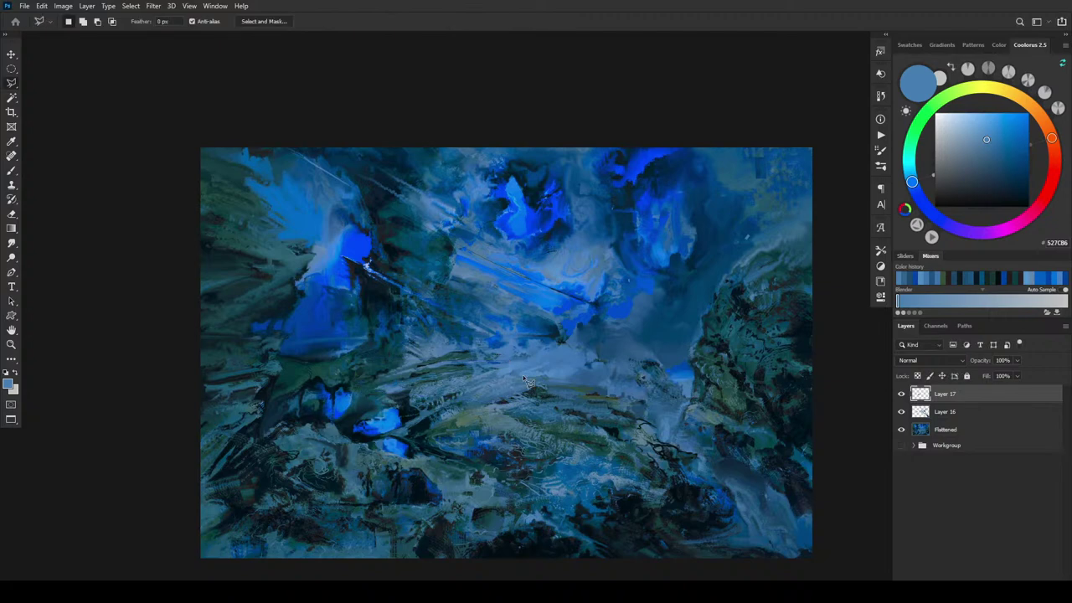
Sample light and mid blues near the copied bank strip and brush them along its upper edge to blend it into the mist.
key("b")
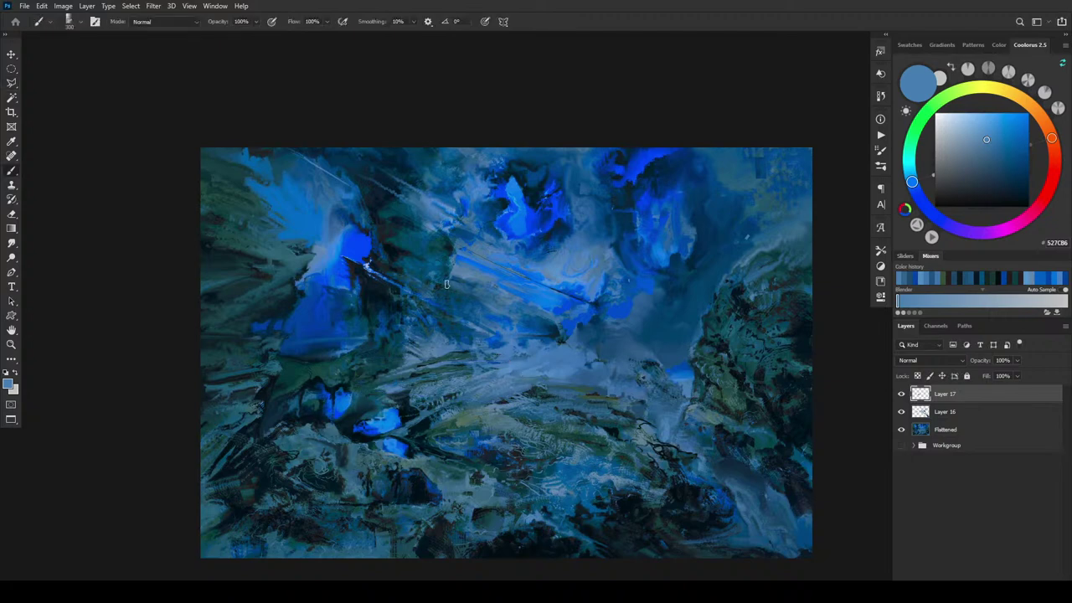
left_click(438, 355, "alt")
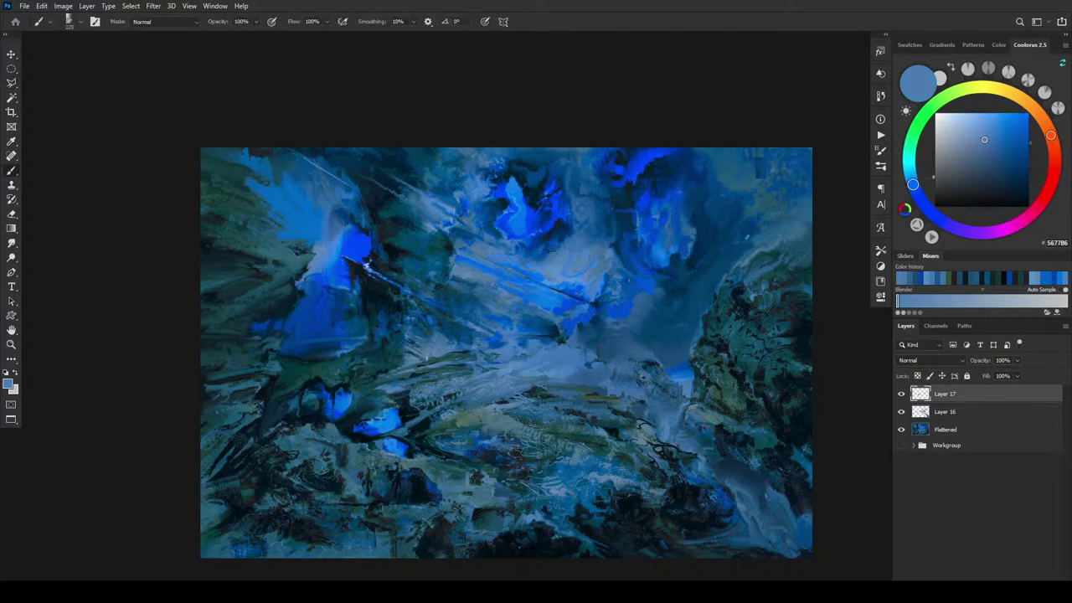
left_click_drag(414, 363, 428, 364)
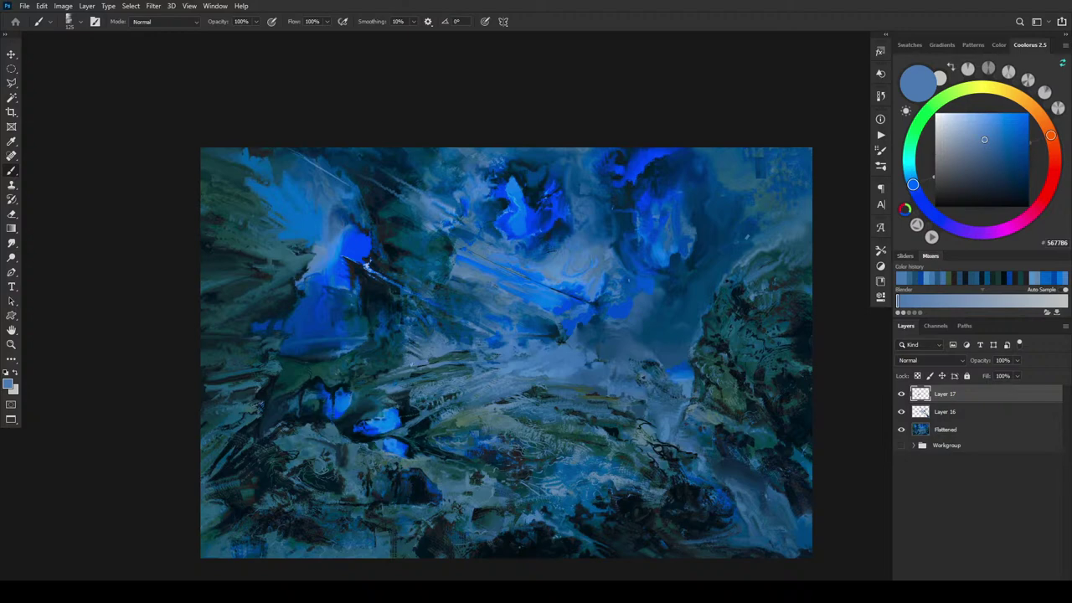
left_click(433, 354, "alt")
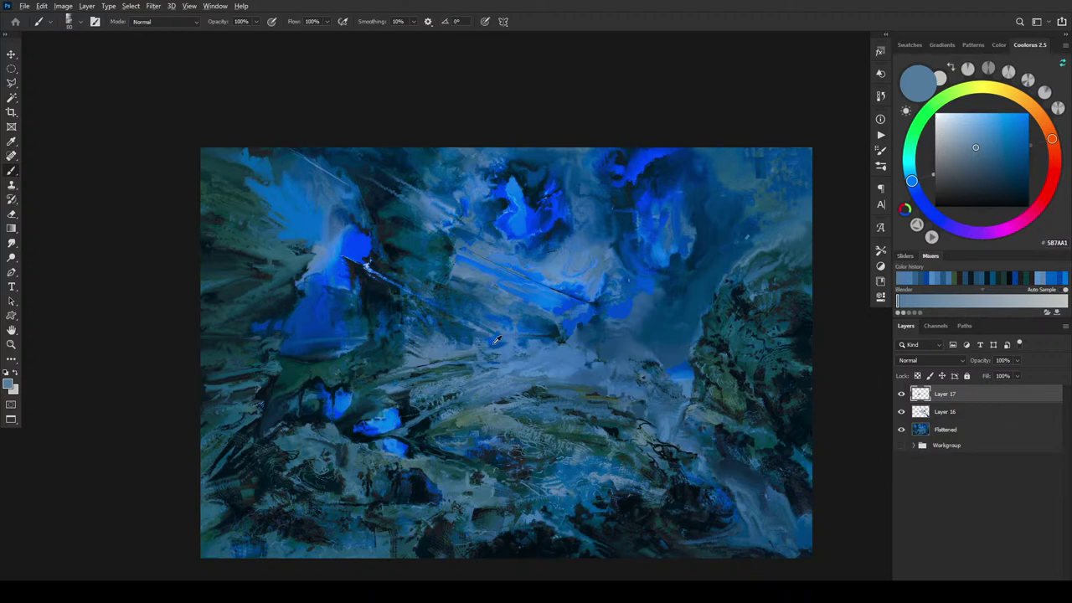
left_click(499, 340, "alt")
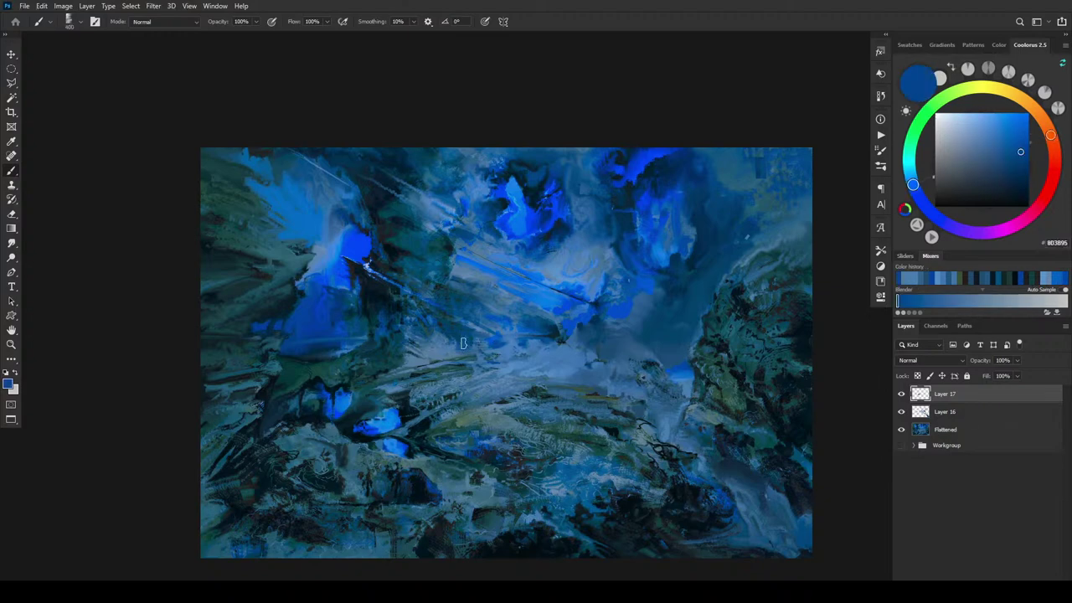
left_click(461, 346, "alt")
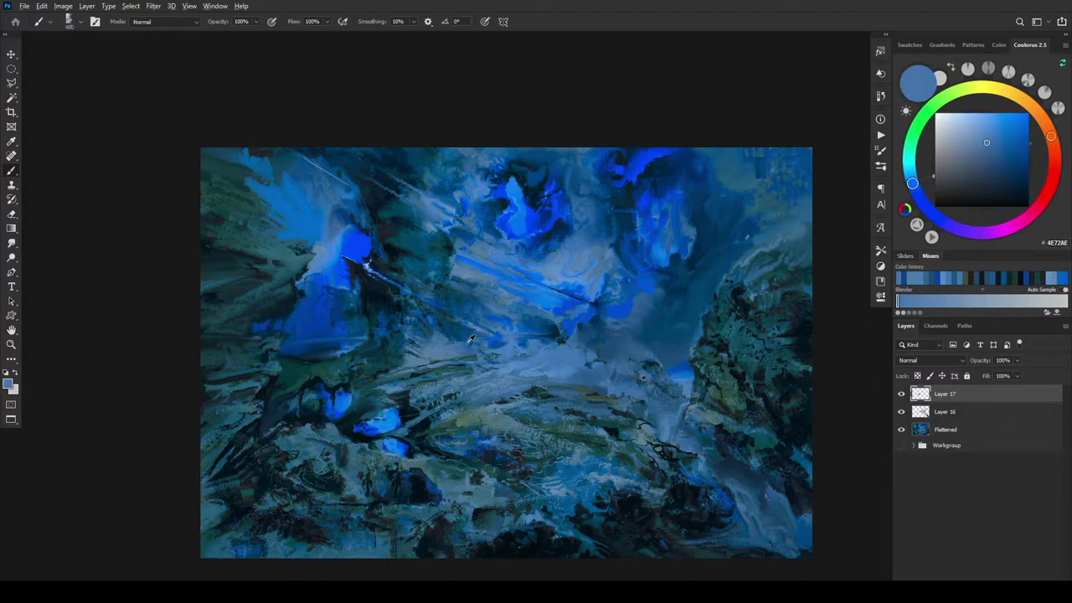
left_click(464, 344, "alt")
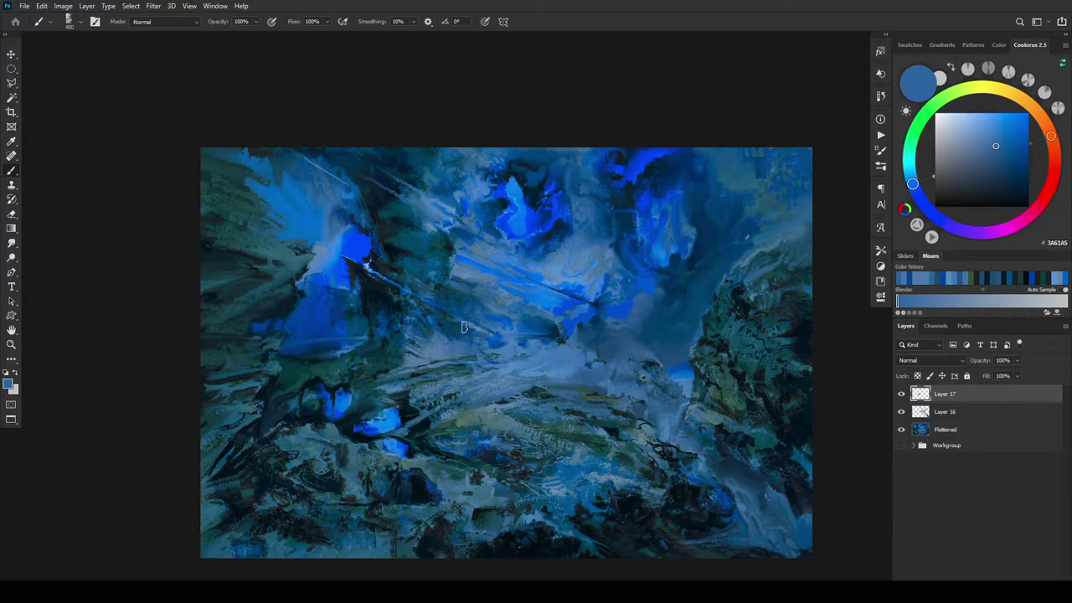
left_click(465, 329, "alt")
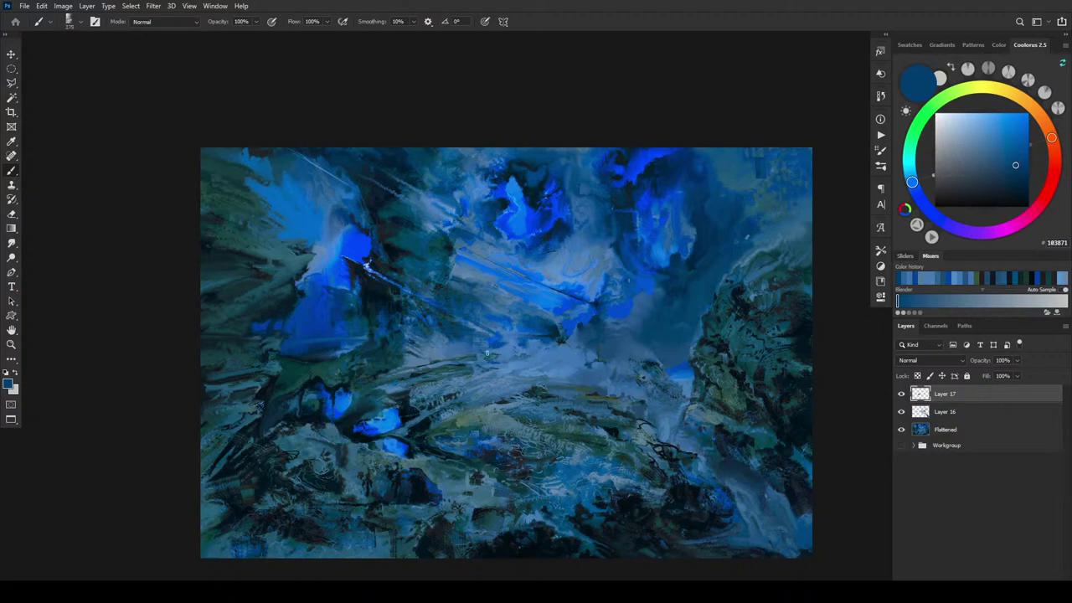
Sample dark green and mid blues around the central riverbank and refine the bank and shoreline with fine brush strokes.
left_click(495, 393, "alt")
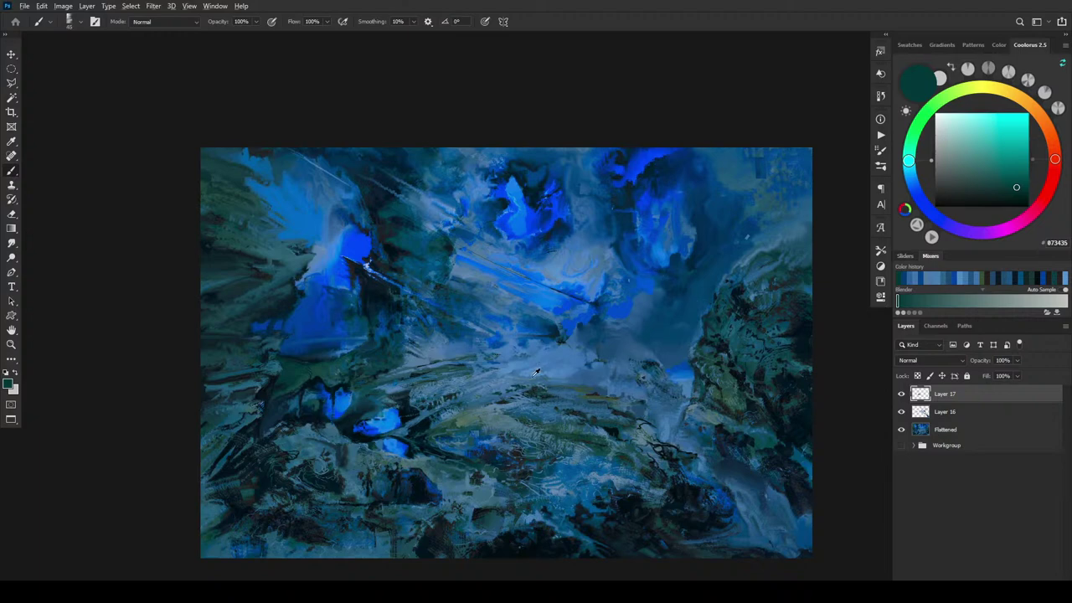
left_click(529, 377, "alt")
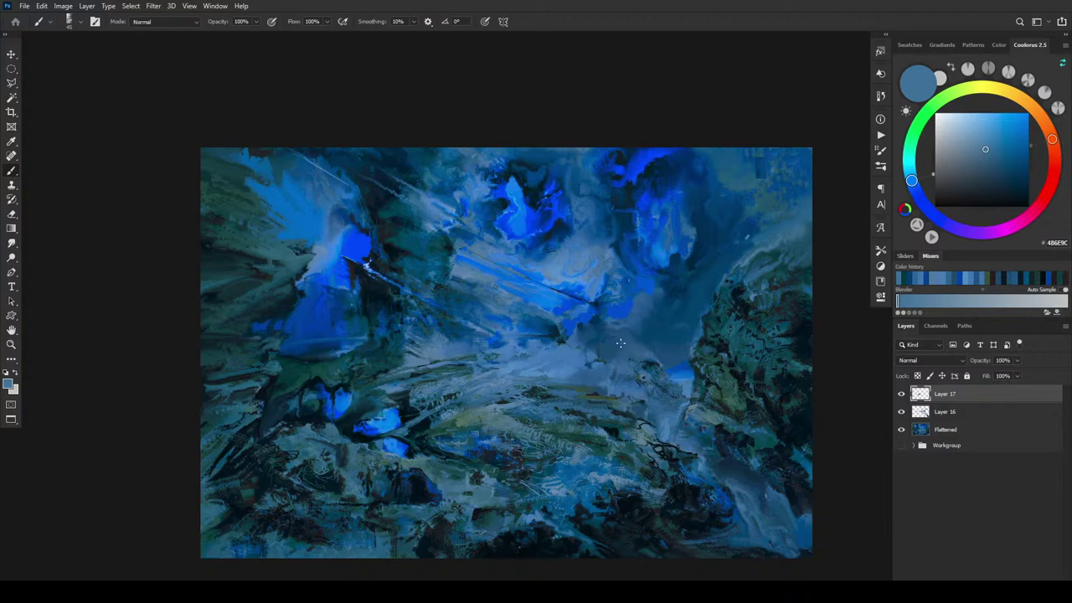
left_click(495, 401, "alt")
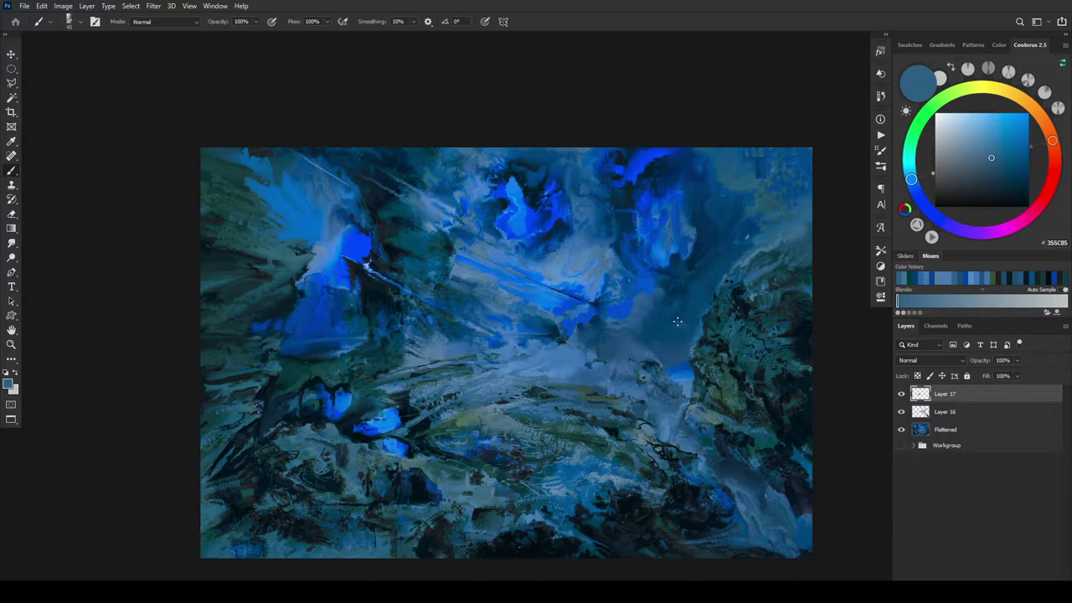
left_click(466, 338, "alt")
key("bracketright")
key("bracketright")
key("bracketright")
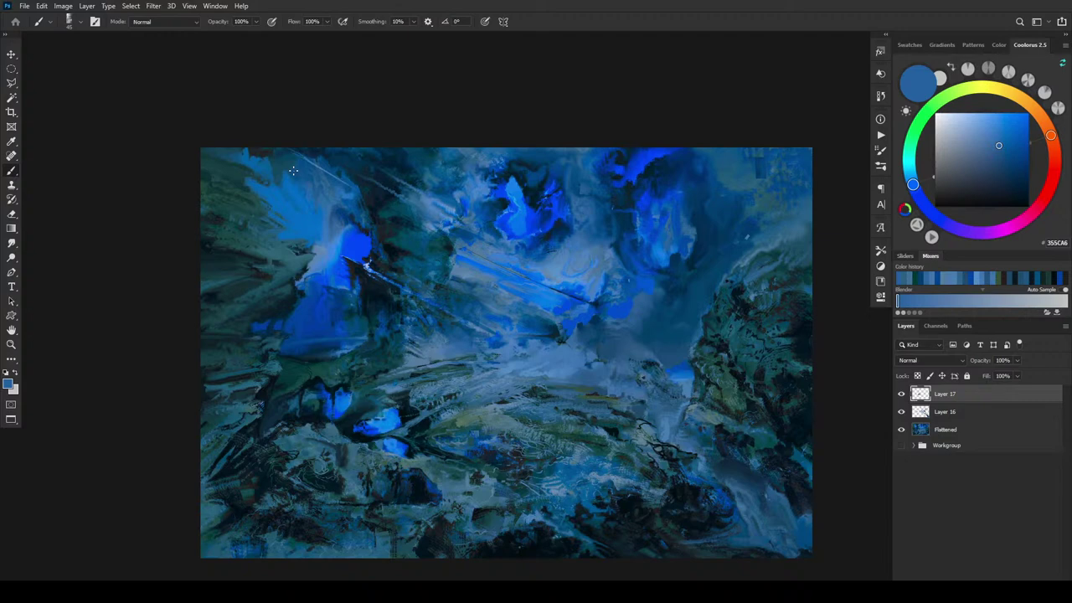
Sample blues from the sky and distant shoreline and blend the misty horizon with a brush size of about 300.
left_click(596, 234, "alt")
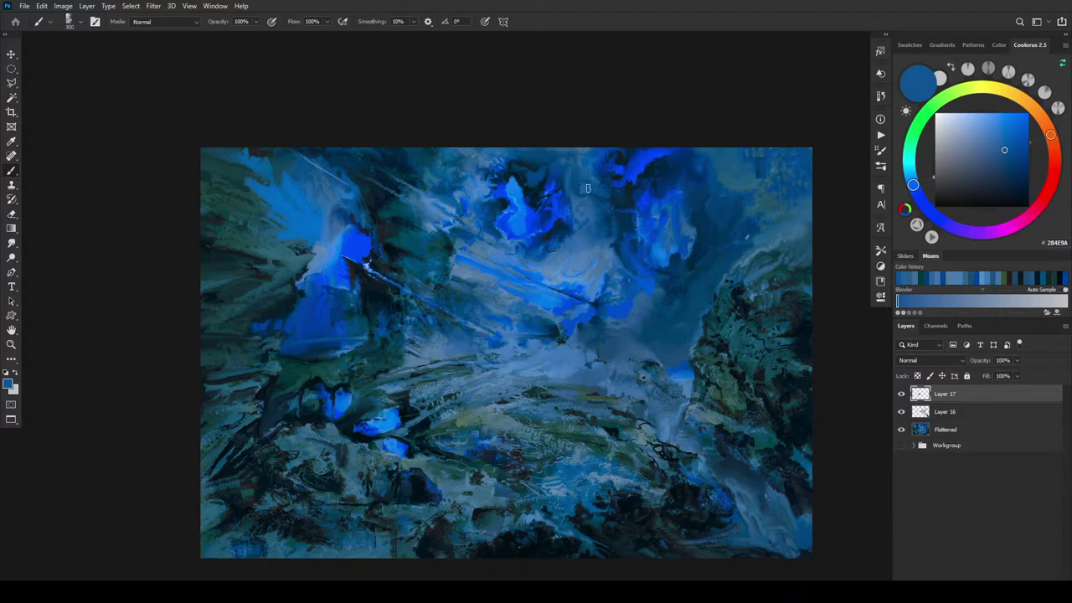
key("bracketleft")
left_click(504, 347, "alt")
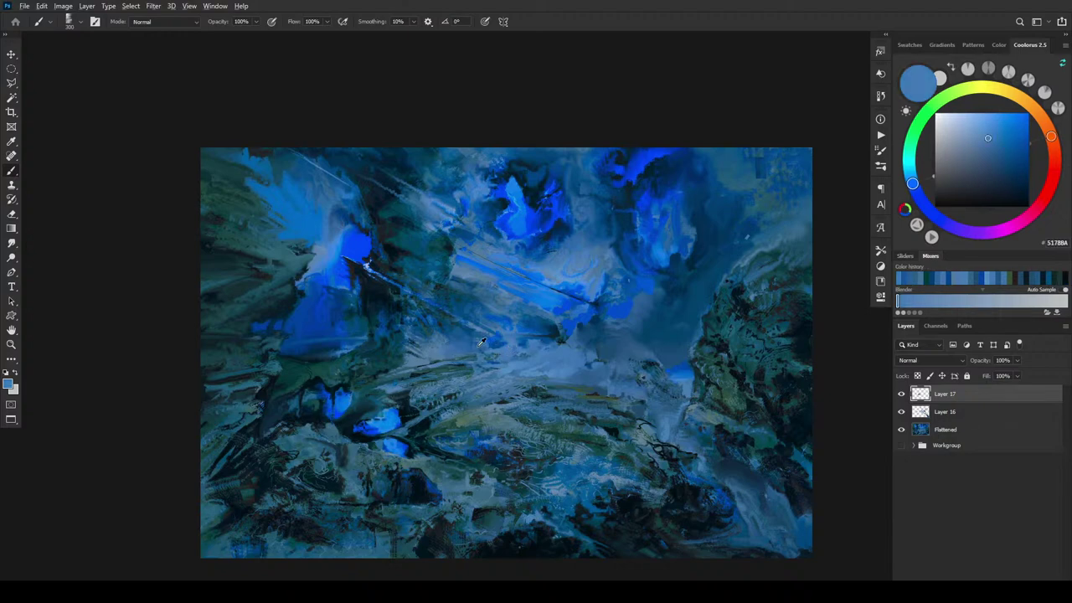
left_click(477, 341, "alt")
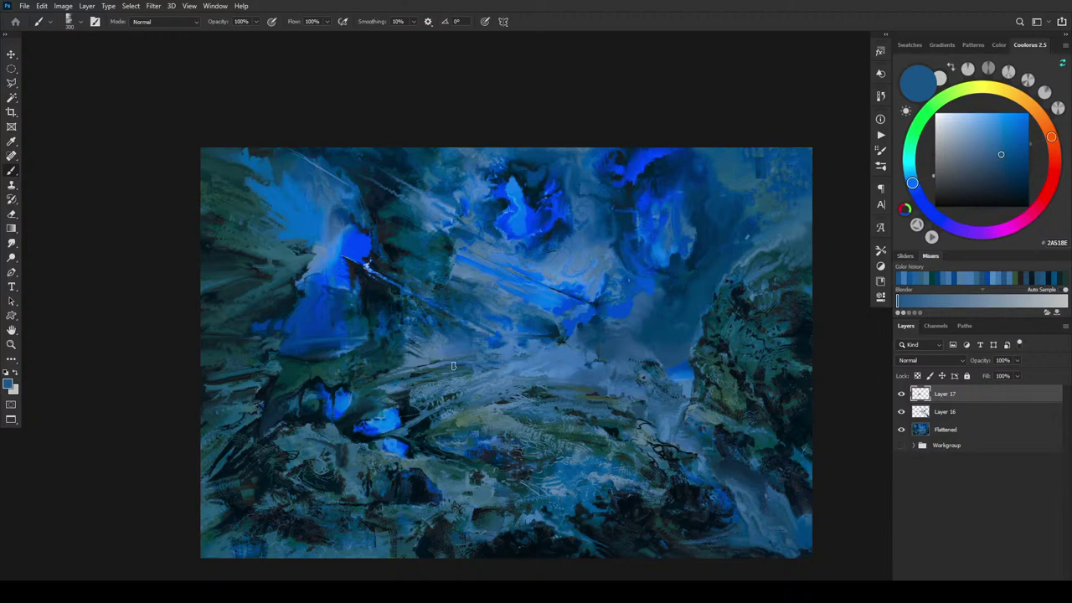
left_click(552, 325, "alt")
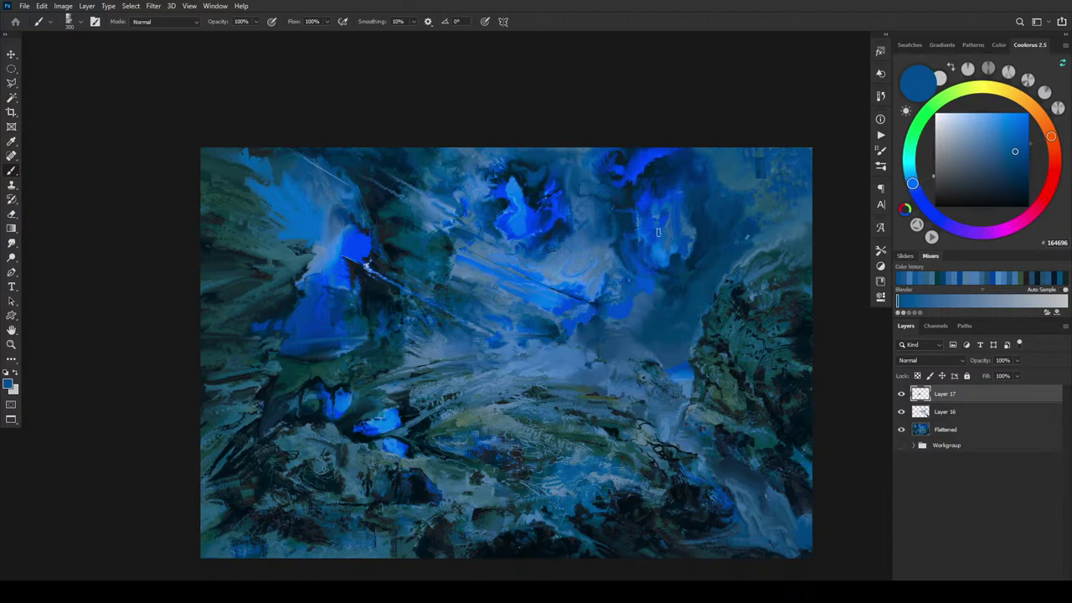
Sample dark and mid blues beside the glowing central sky swirl and soften its lower-right edge.
left_click(565, 228, "alt")
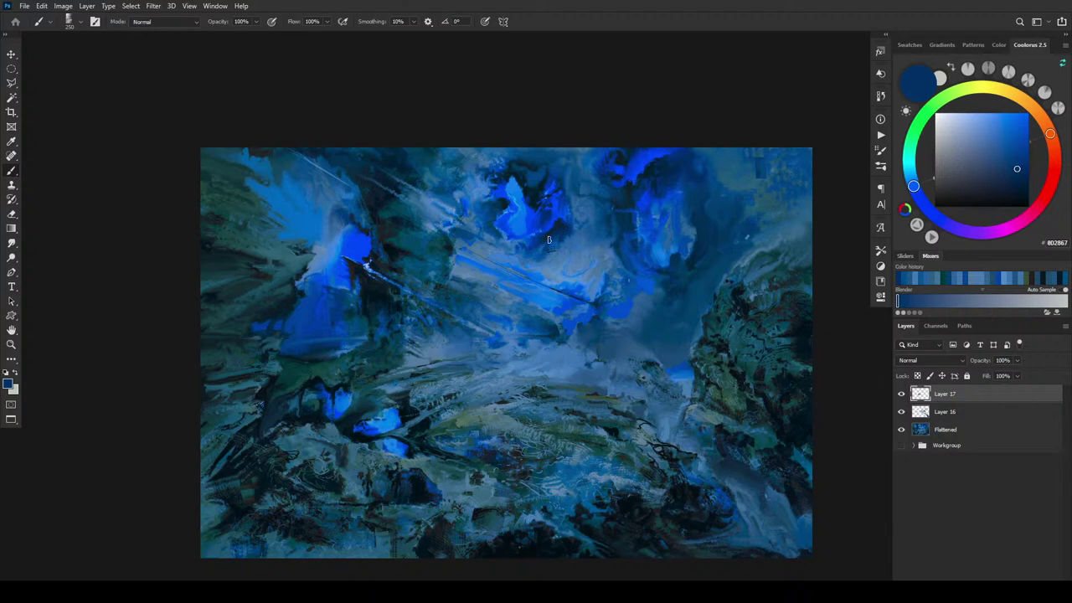
left_click(553, 246, "alt")
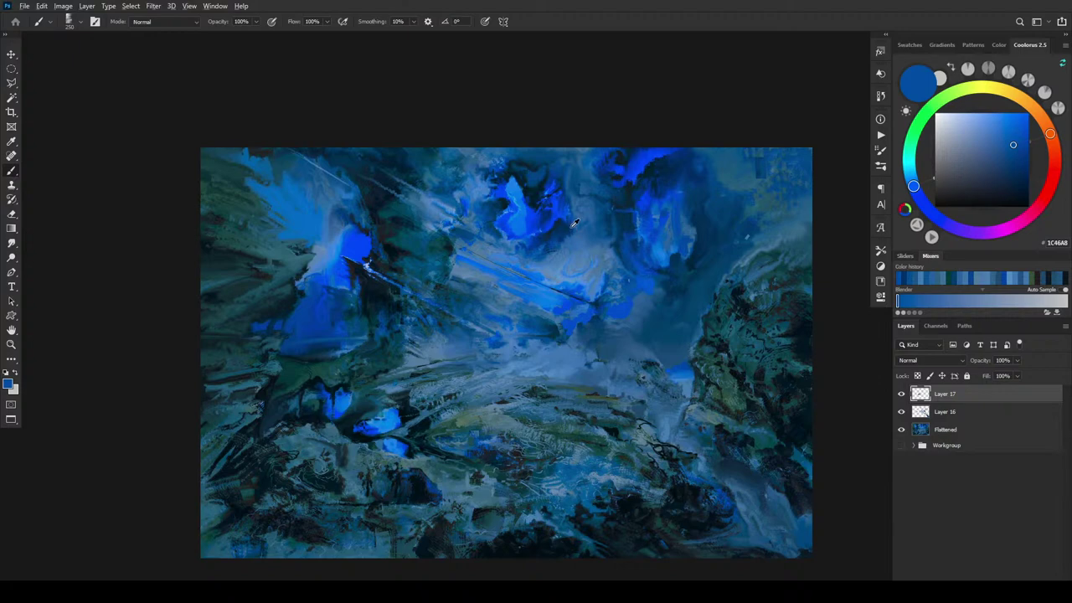
left_click(570, 226, "alt")
key("bracketright")
key("bracketright")
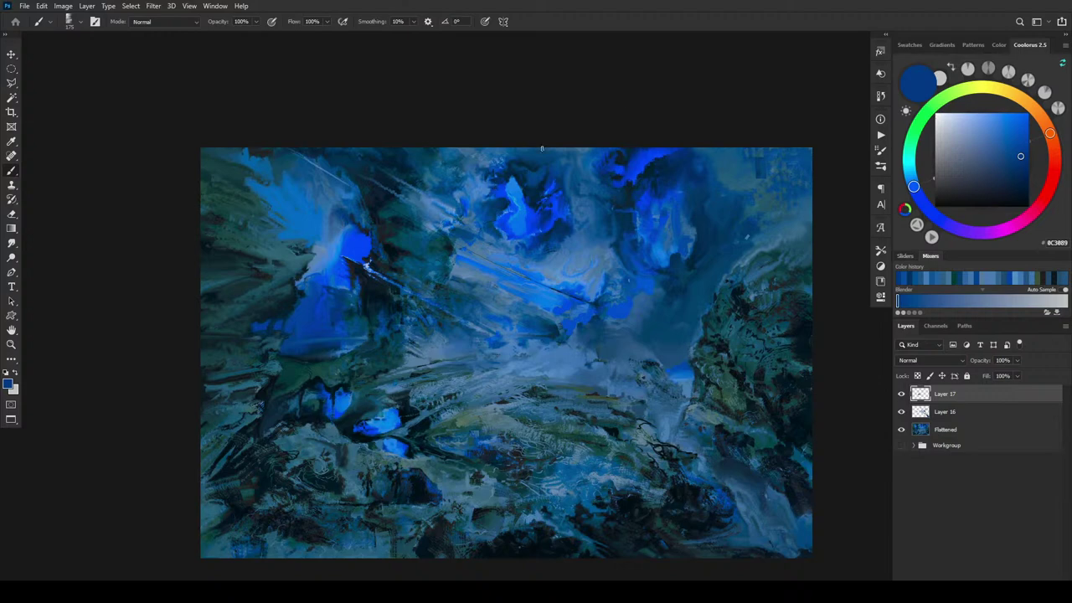
Sample dark and saturated blues with a brush size of 400 and blend the dark sky around the right-hand glow.
key("bracketright")
key("bracketright")
key("bracketright")
key("bracketright")
left_click(624, 157, "alt")
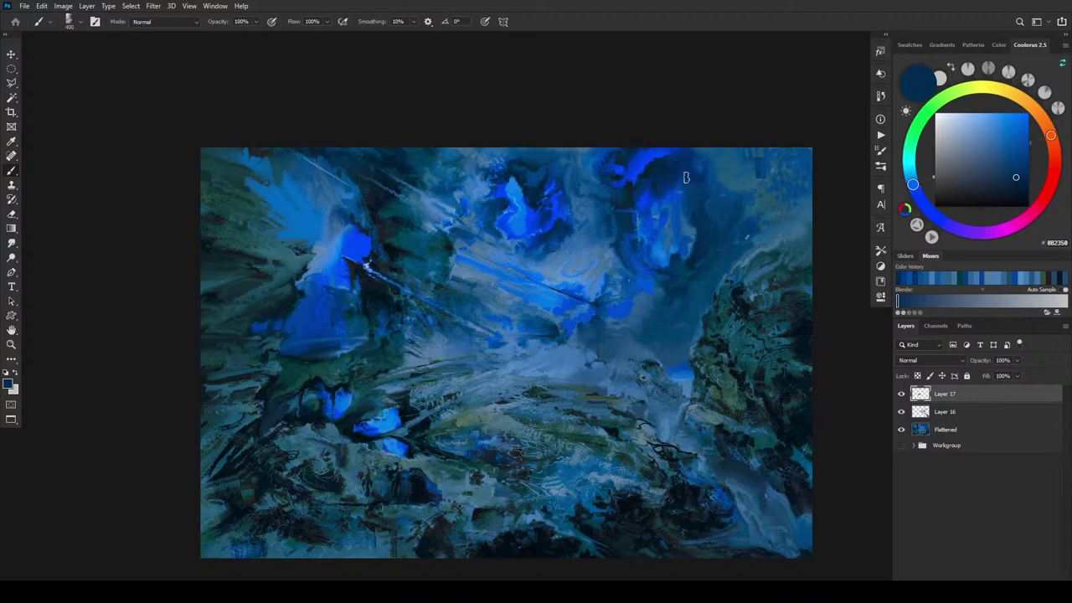
left_click(669, 192, "alt")
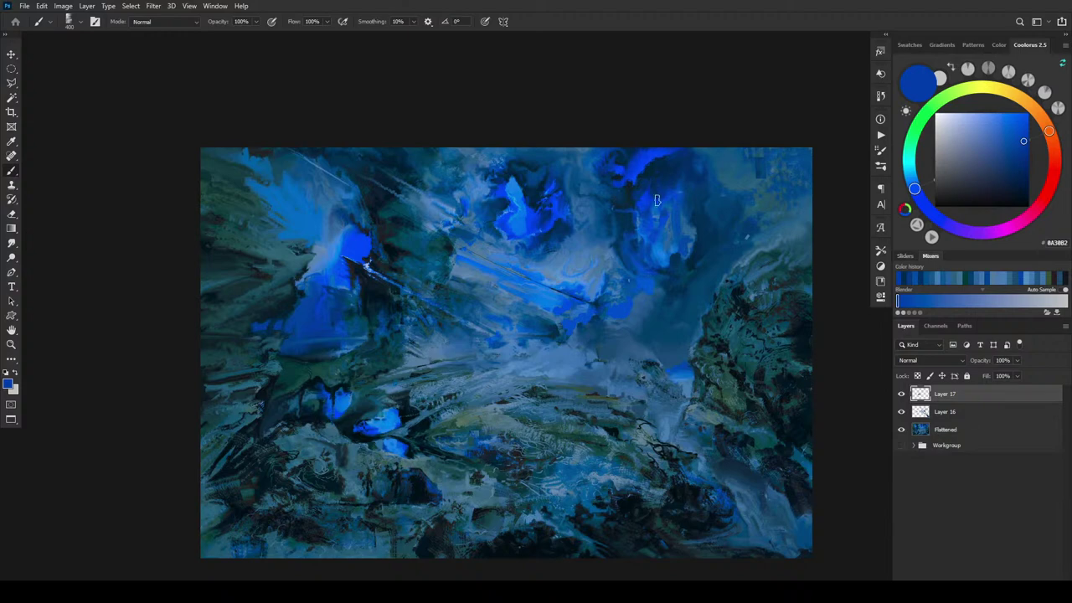
Sample bright and saturated blues from the right-hand sky glow and brush them into its upper-left part with a smaller brush.
key("bracketleft")
key("bracketleft")
left_click(650, 194, "alt")
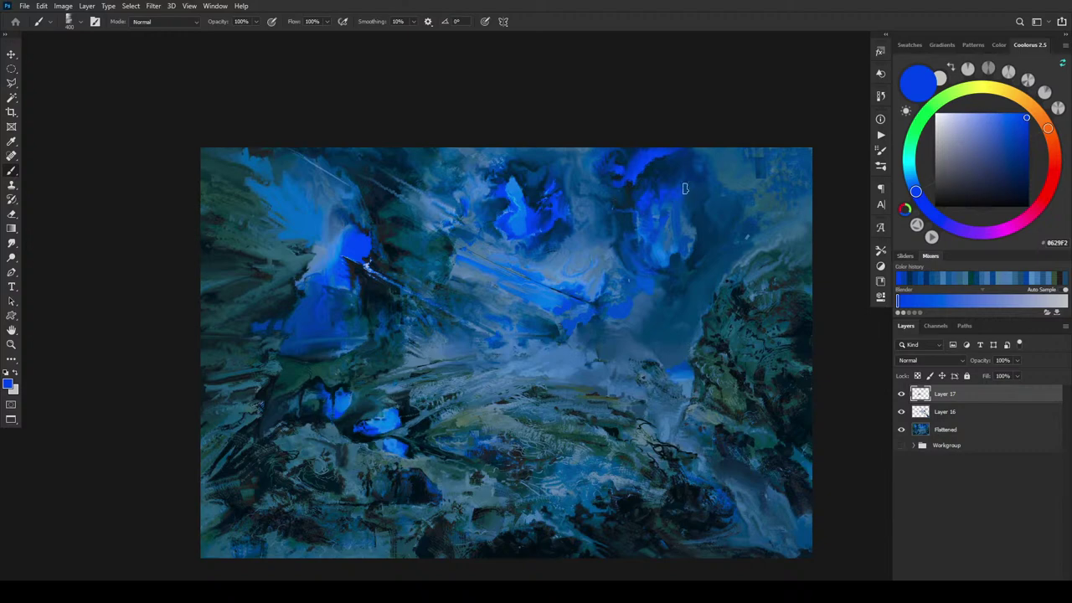
left_click(641, 232, "alt")
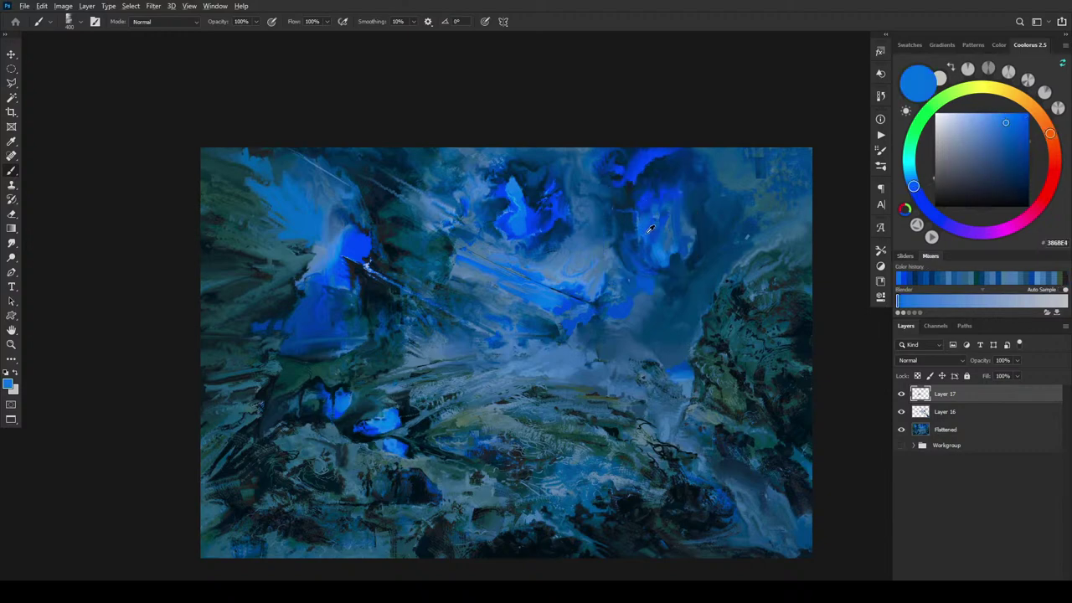
left_click(645, 227, "alt")
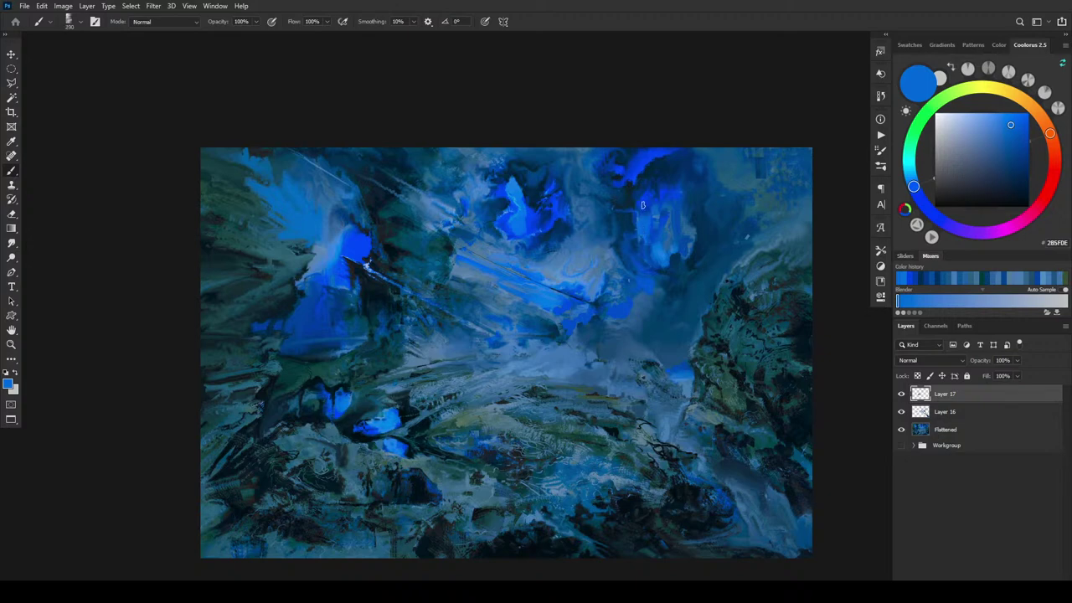
left_click(641, 206, "alt")
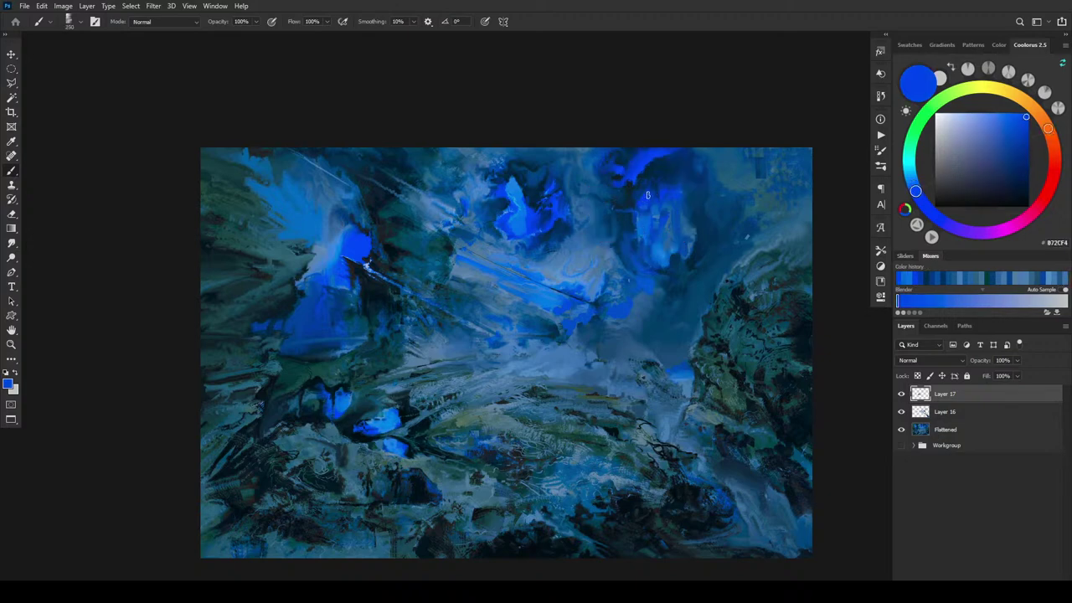
left_click(642, 203, "alt")
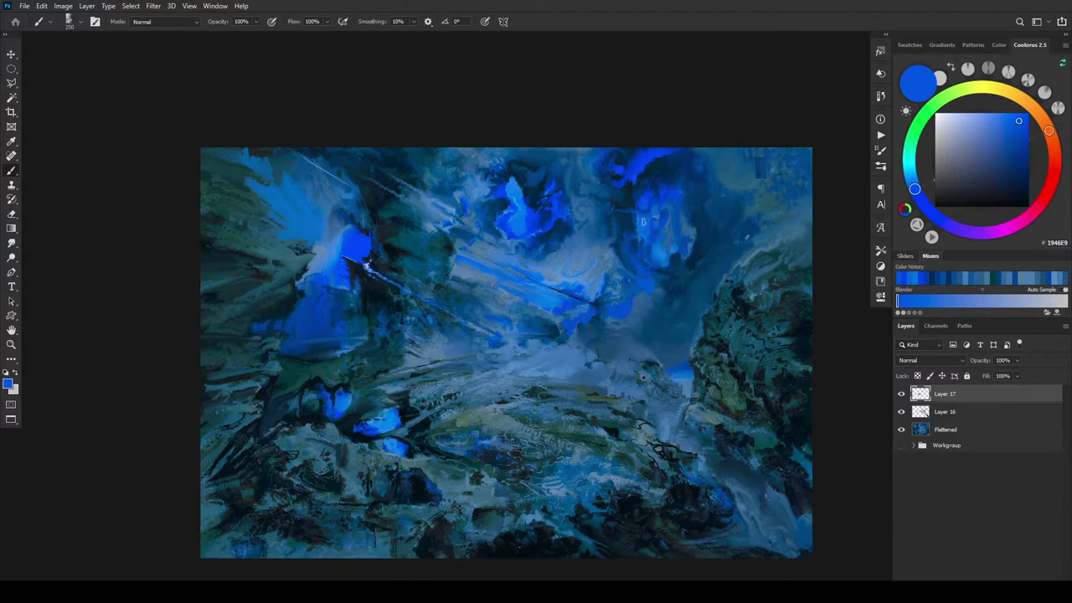
Sample dark and mid blues around the right-hand sky glow and refine its right edge with brush sizes up to 200.
left_click(673, 240, "alt")
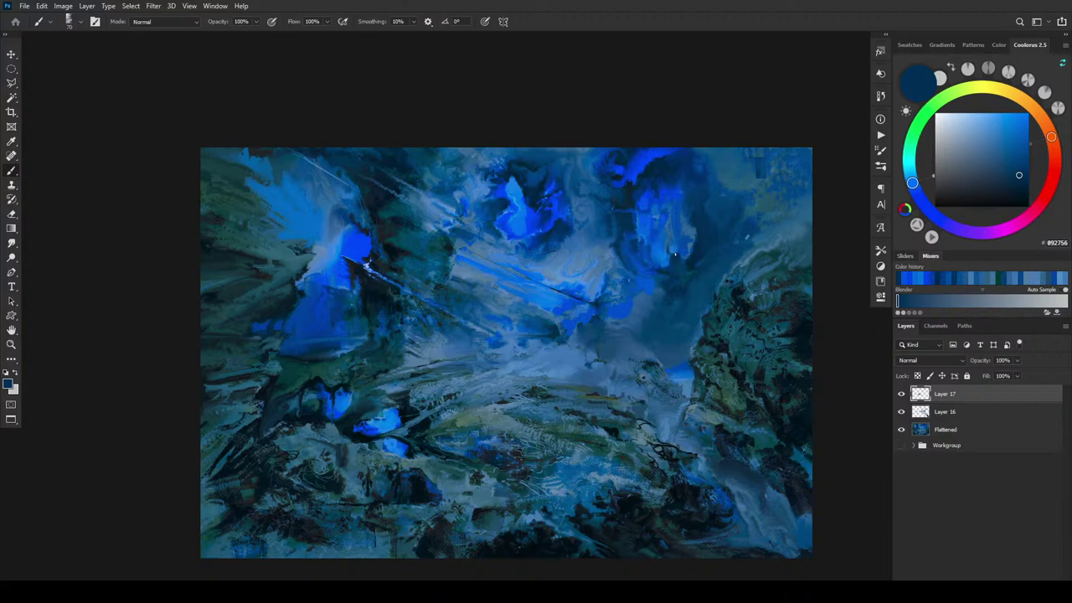
left_click(669, 229, "alt")
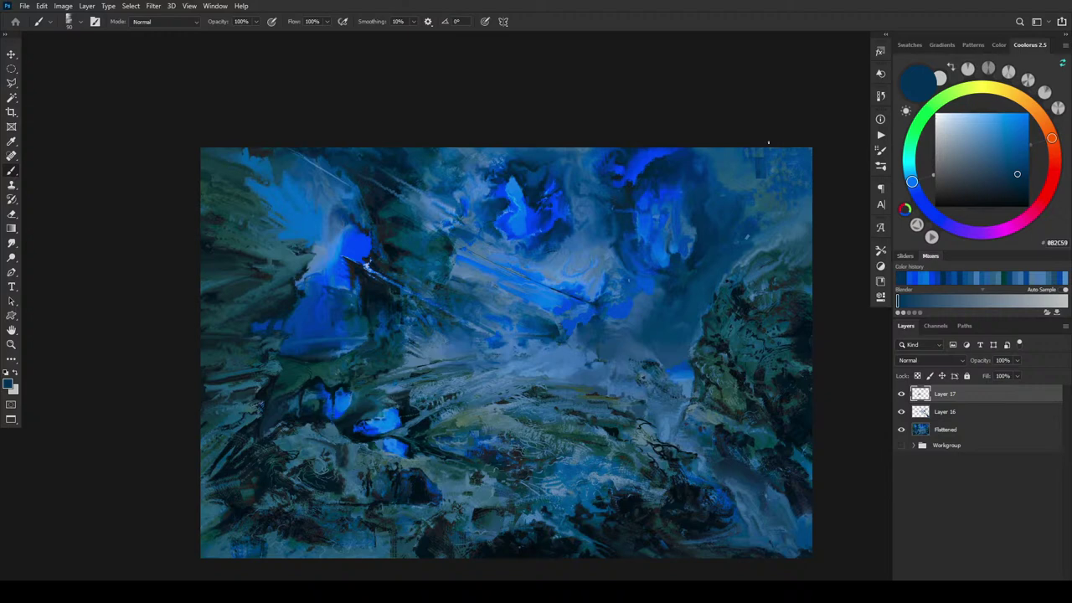
left_click(687, 229, "alt")
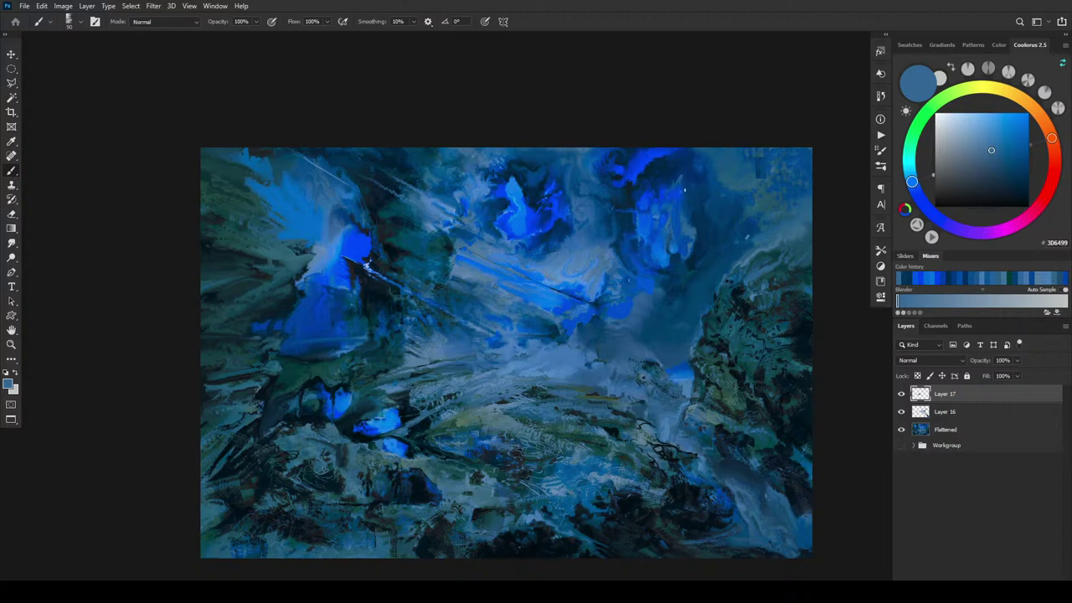
key("bracketright")
key("bracketright")
key("bracketright")
key("bracketright")
key("bracketright")
left_click(697, 182, "alt")
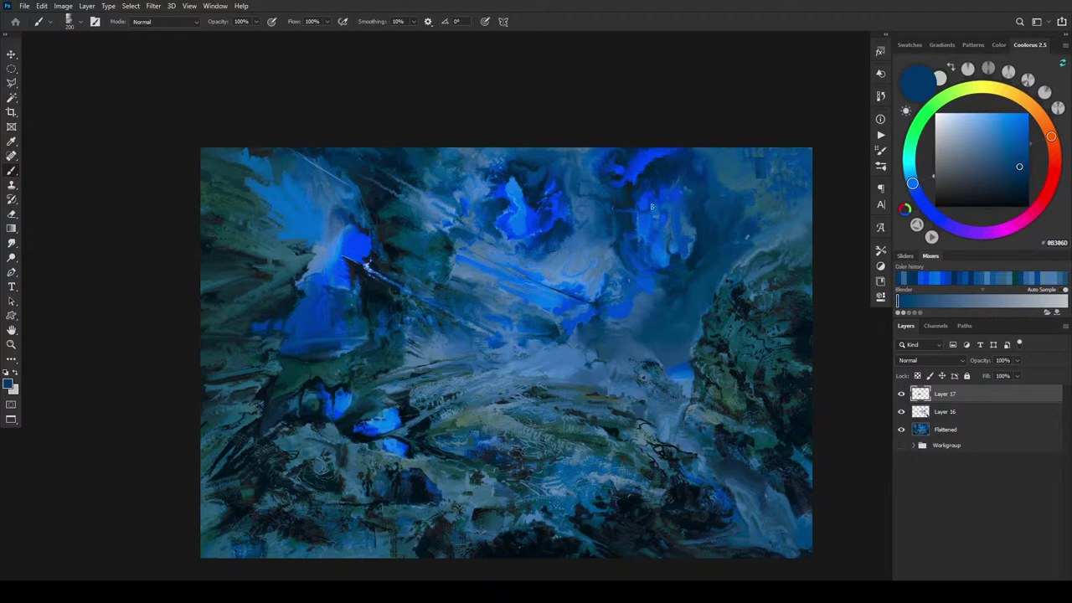
Sample mid and bright blues from the lower part of the right-hand glow and blend its interior with fine strokes.
left_click(672, 230, "alt")
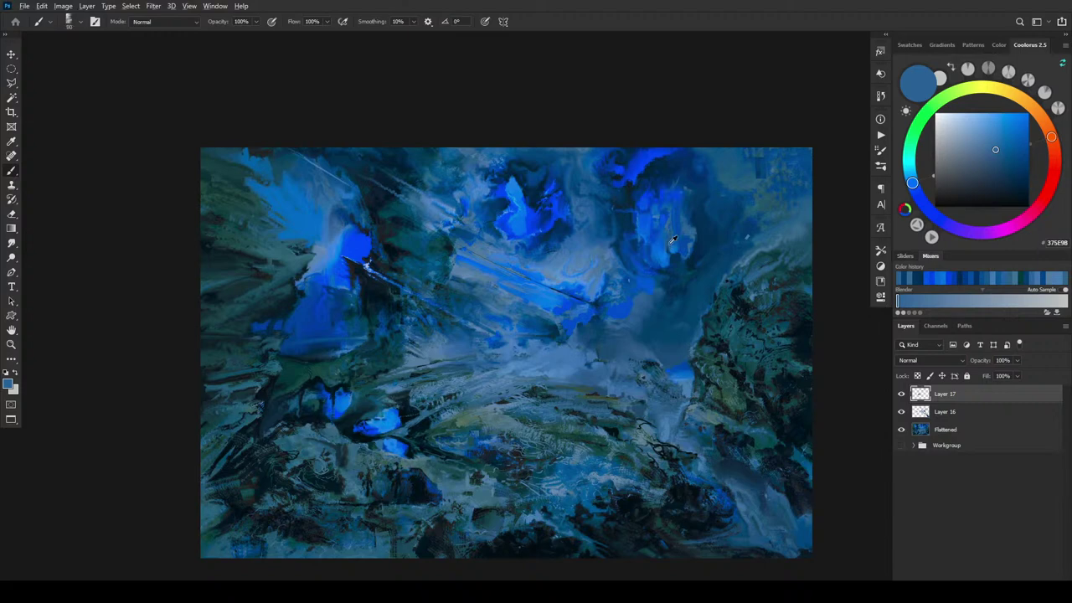
left_click(668, 250, "alt")
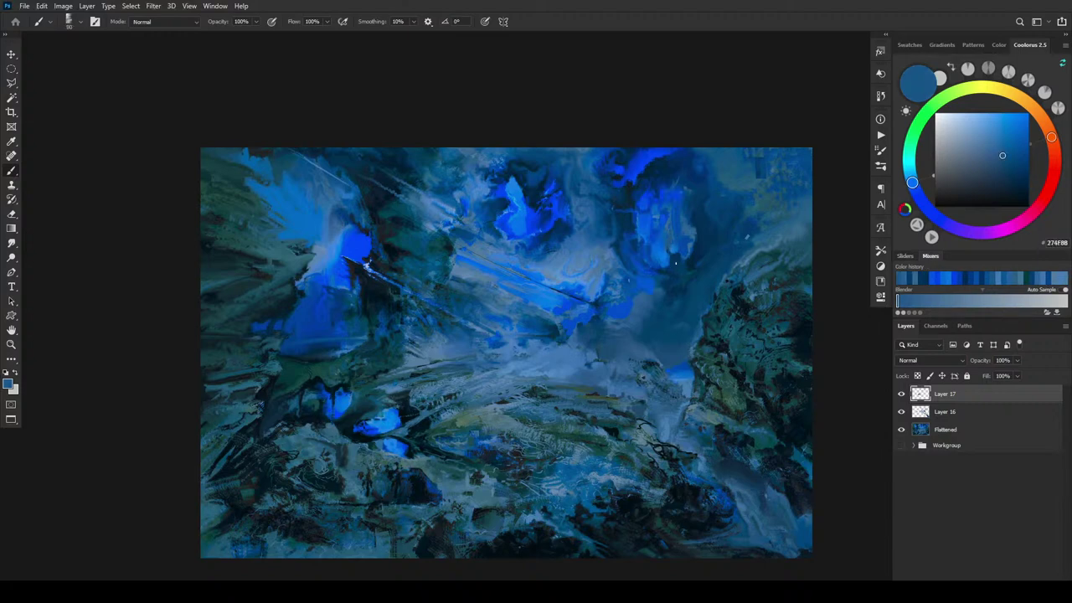
left_click(669, 239, "alt")
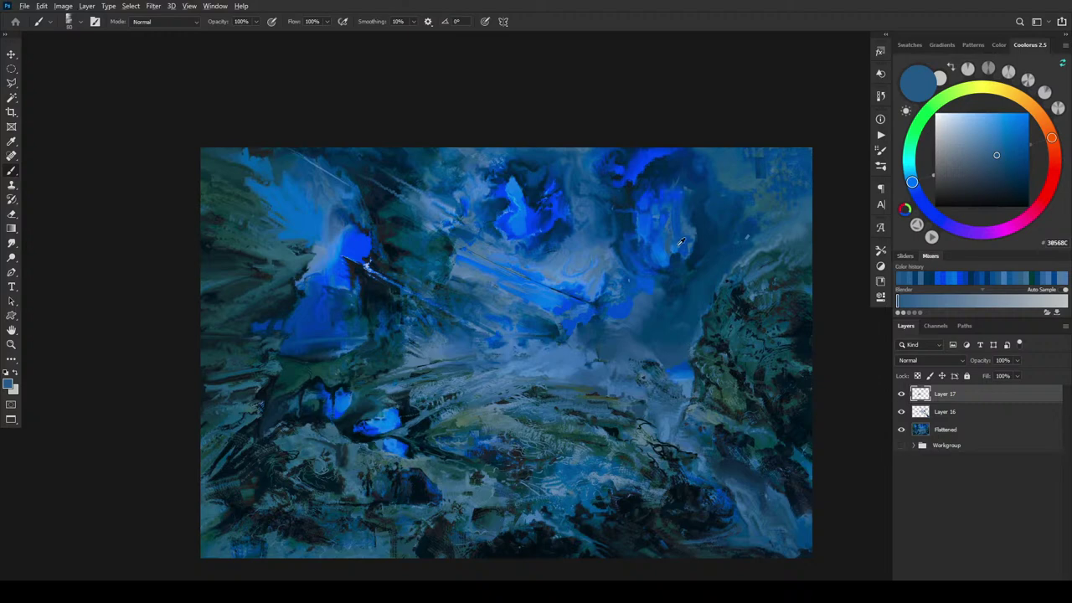
left_click(673, 248, "alt")
left_click(670, 248, "alt")
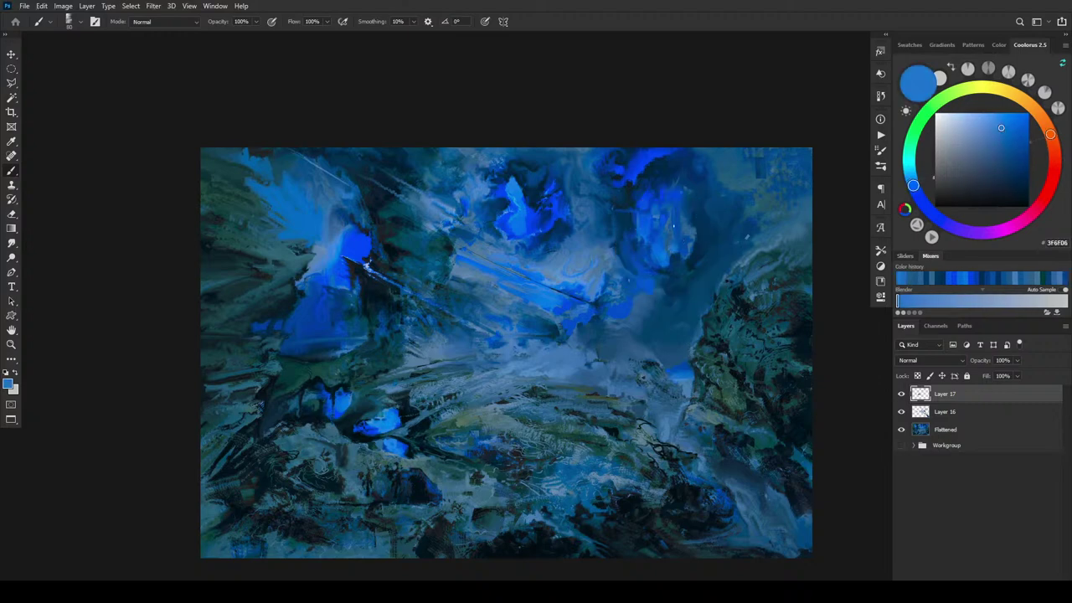
left_click(664, 236, "alt")
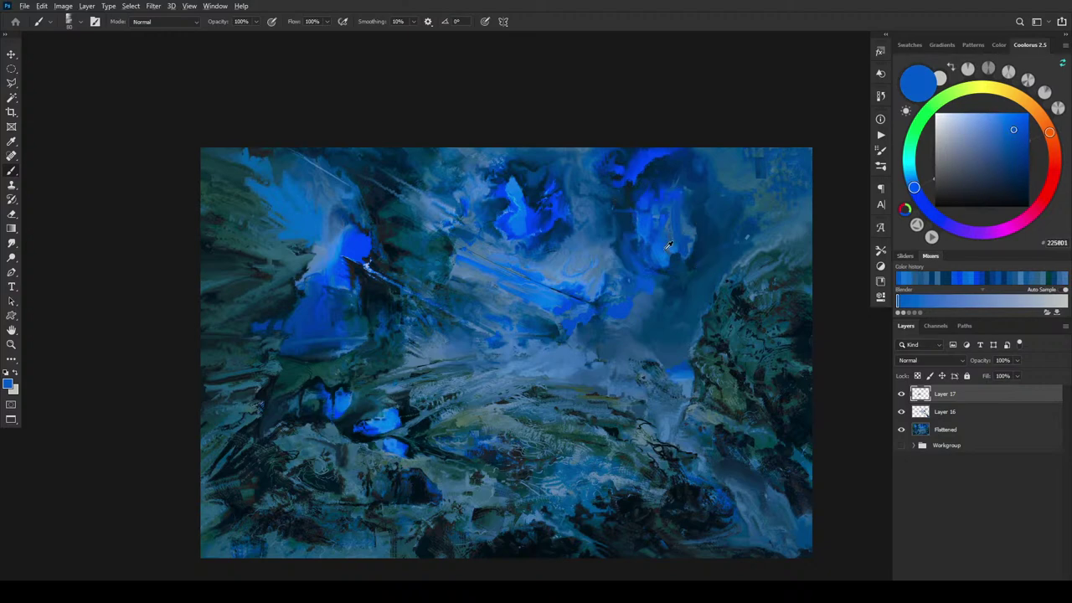
left_click(665, 240, "alt")
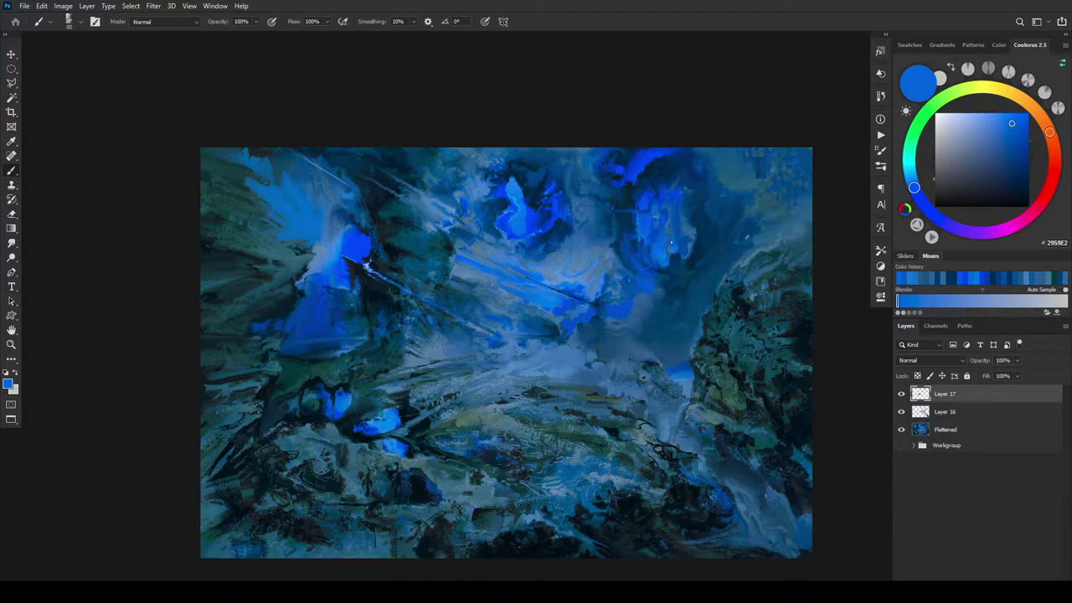
left_click(668, 226, "alt")
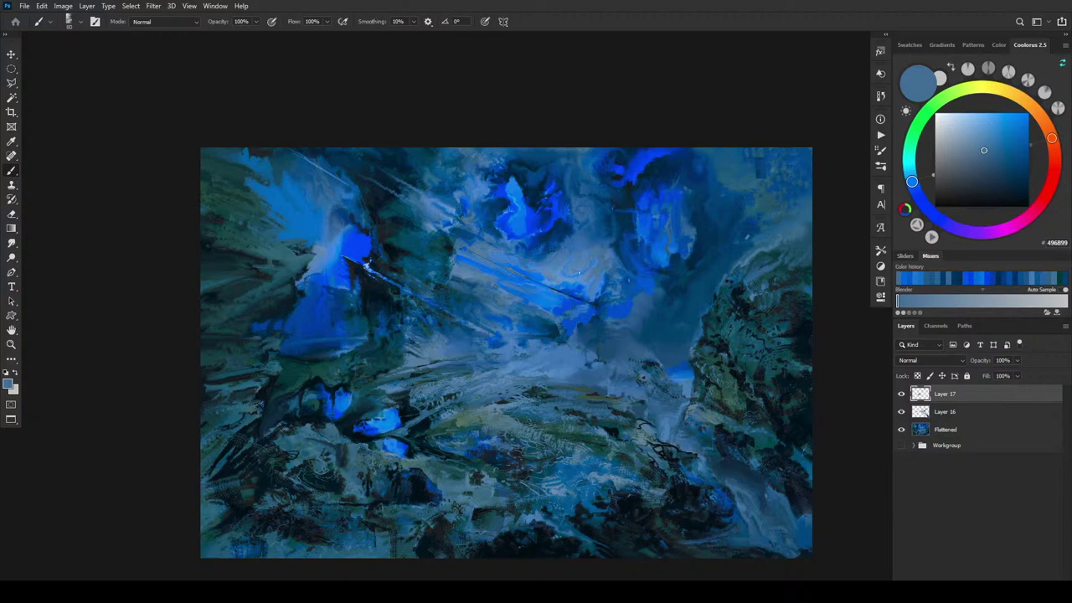
Sample grey-blue, bright and dark blues around the diagonal streaks in the central sky and refine their lower-left edges with fine strokes.
left_click(474, 274, "alt")
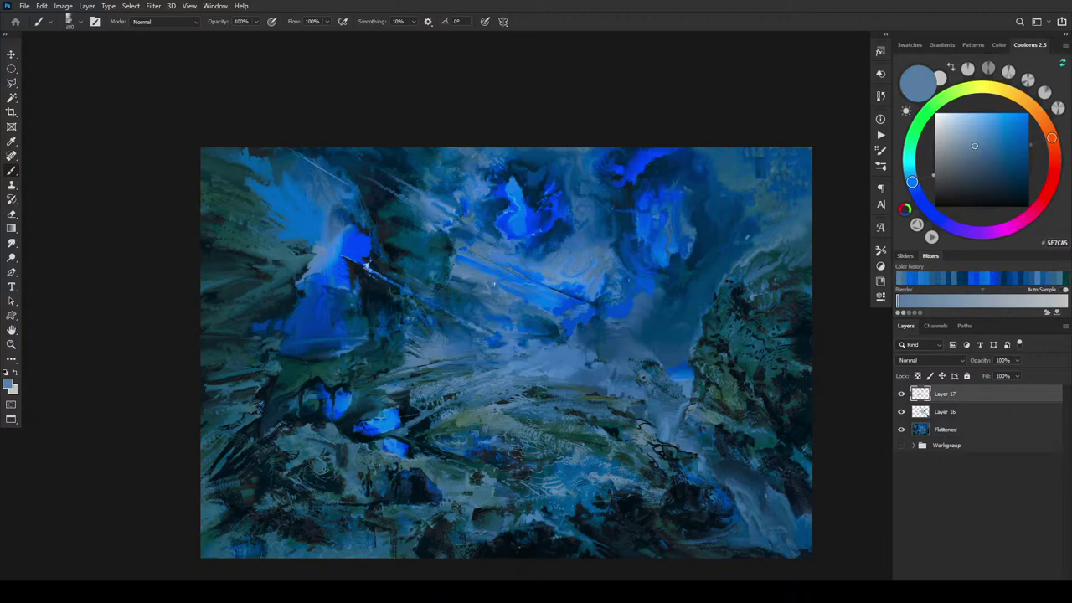
left_click(482, 289, "alt")
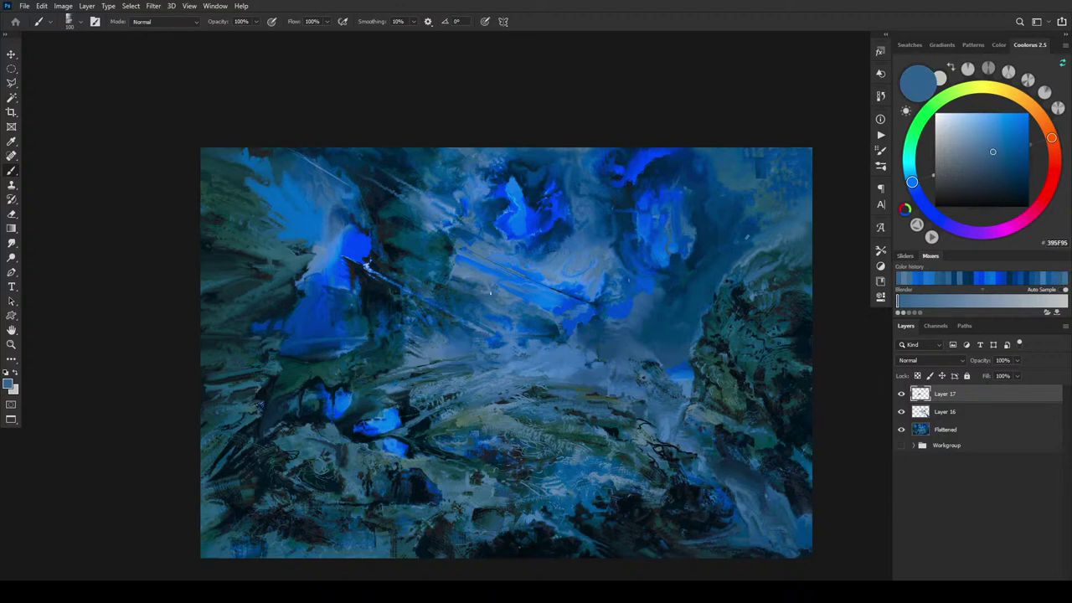
left_click(487, 290, "alt")
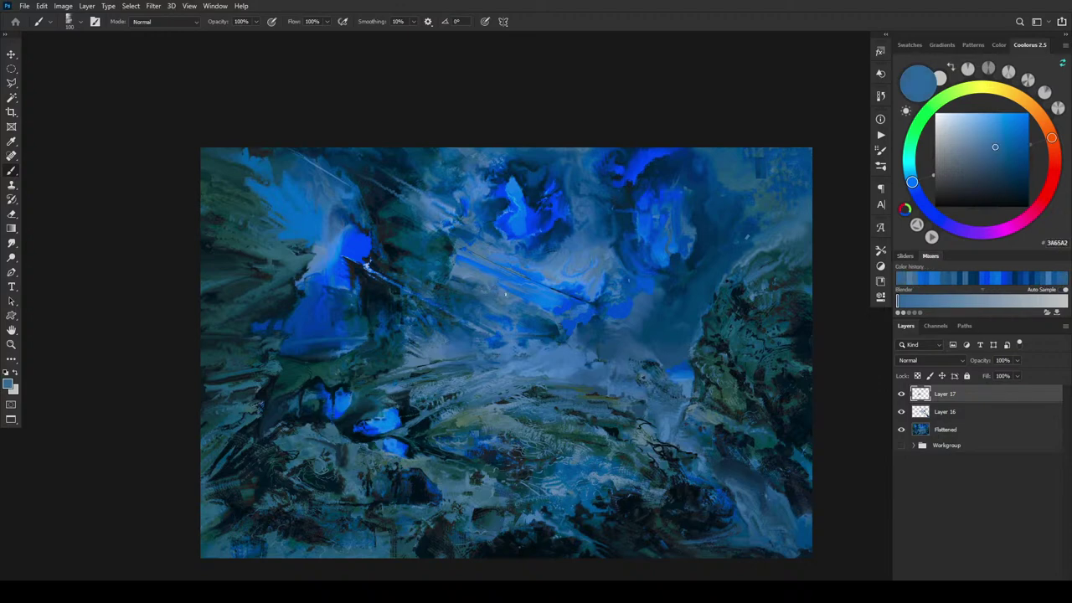
left_click(500, 284, "alt")
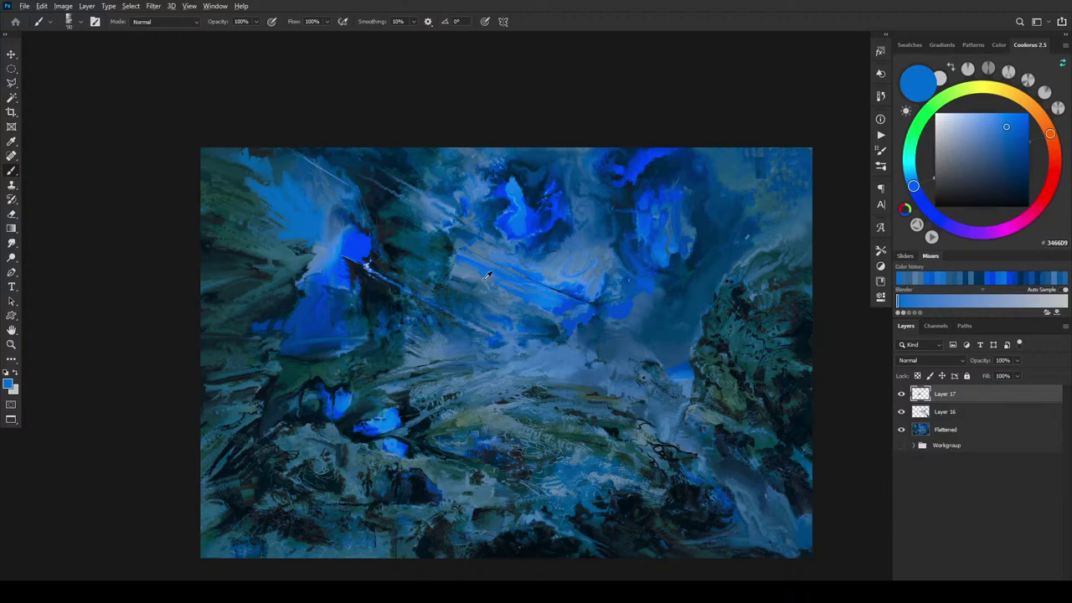
left_click(484, 284, "alt")
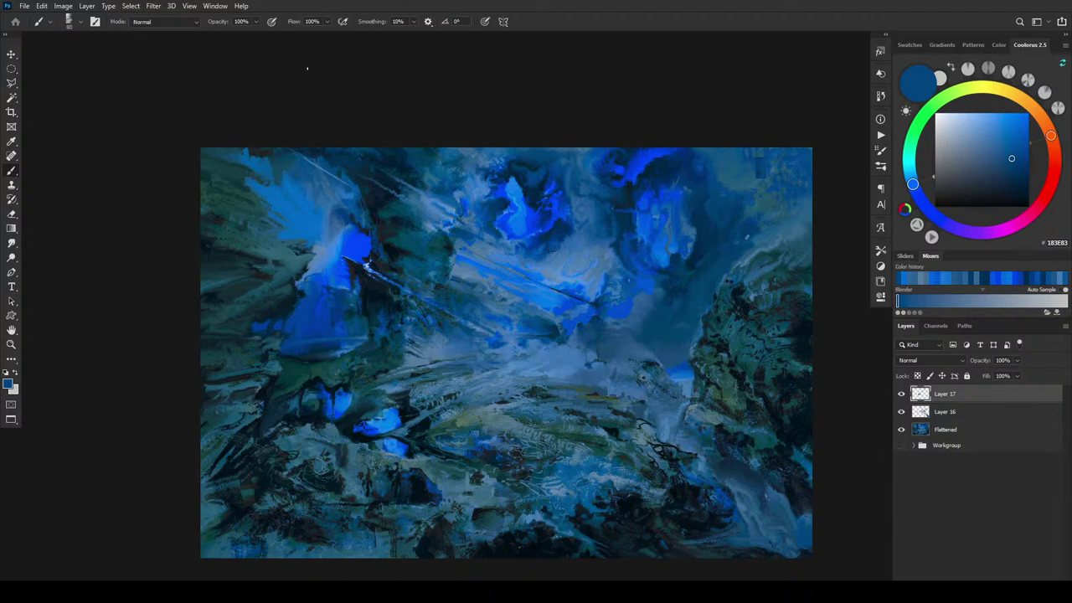
left_click(503, 303, "alt")
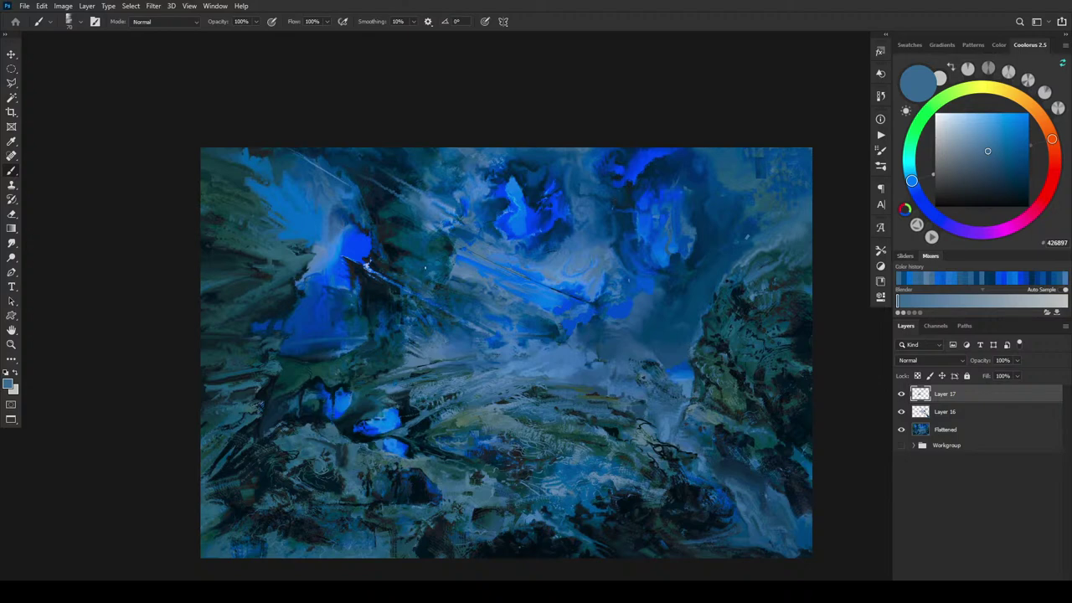
left_click(454, 275, "alt")
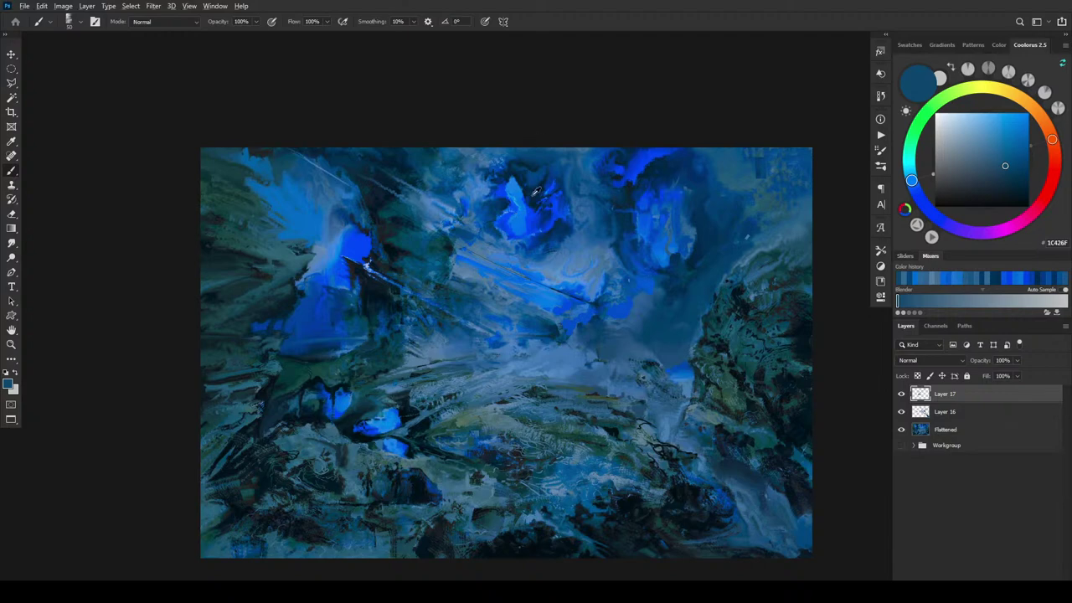
Sample a saturated blue from the glowing central swirl and strengthen the diagonal sky streaks below it with a larger brush.
left_click(535, 223, "alt")
key("bracketright")
key("bracketright")
key("bracketright")
key("bracketright")
key("bracketright")
key("bracketright")
key("bracketright")
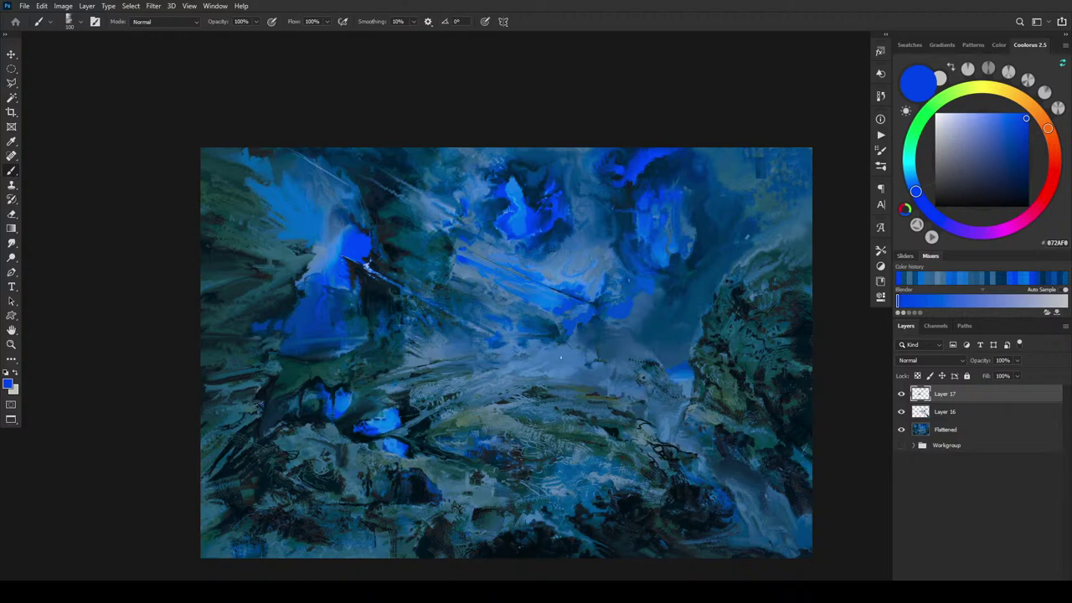
Sample light and mid blues along the upper edge of the central riverbank and blend it into the mist with fine strokes.
left_click(526, 370, "alt")
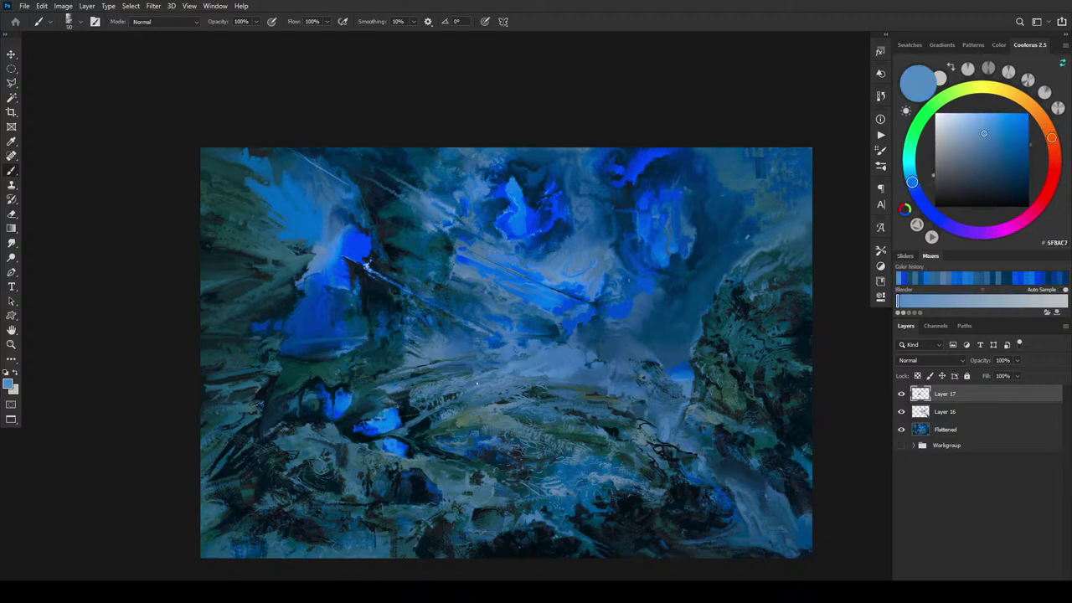
left_click(510, 373, "alt")
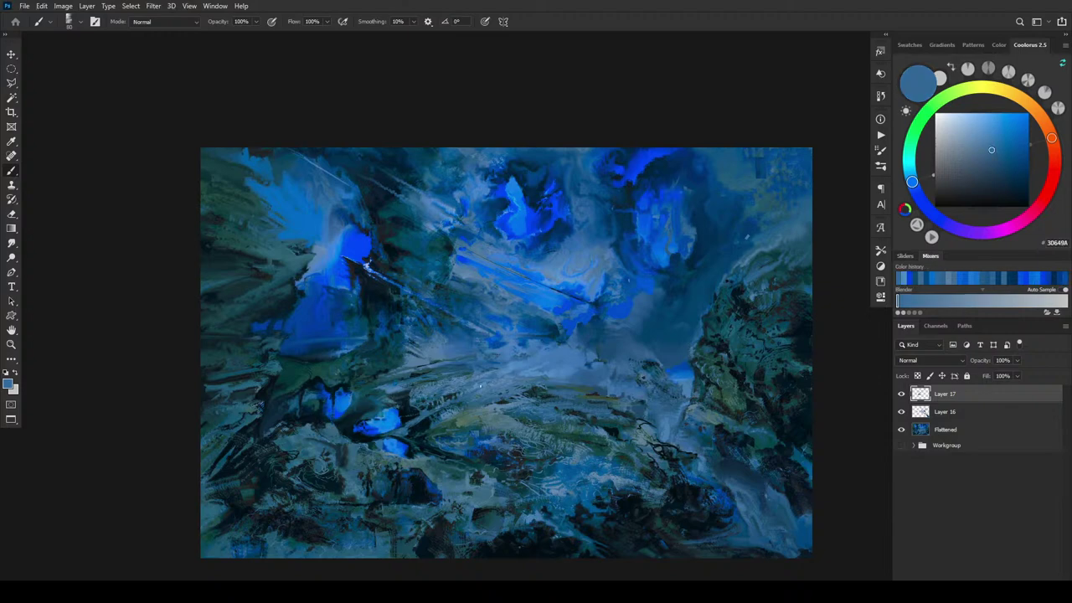
left_click(474, 387, "alt")
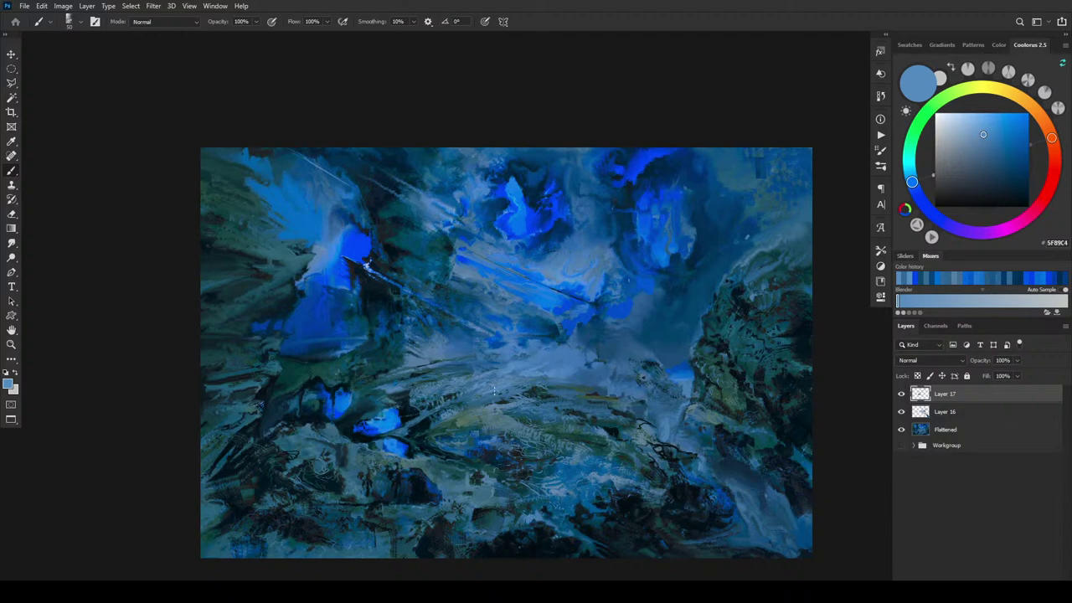
left_click(494, 389, "alt")
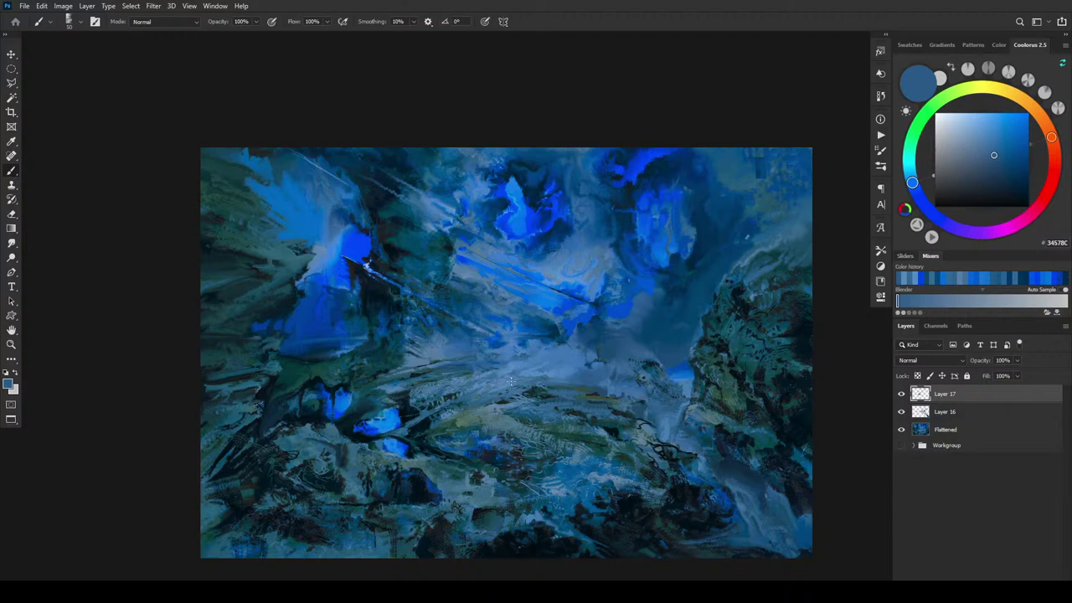
left_click(496, 384, "alt")
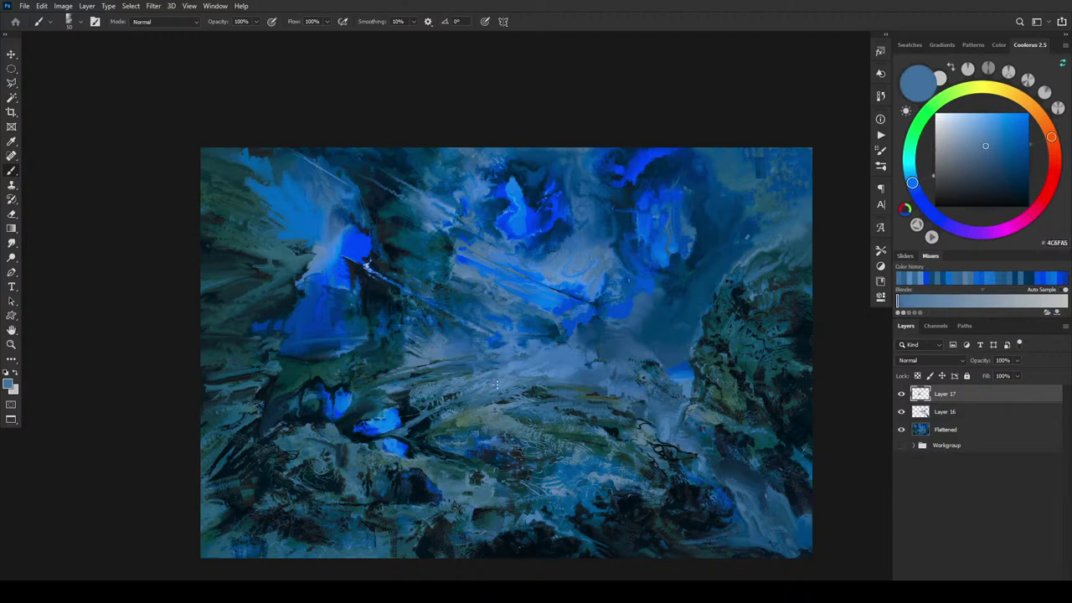
left_click(494, 382, "alt")
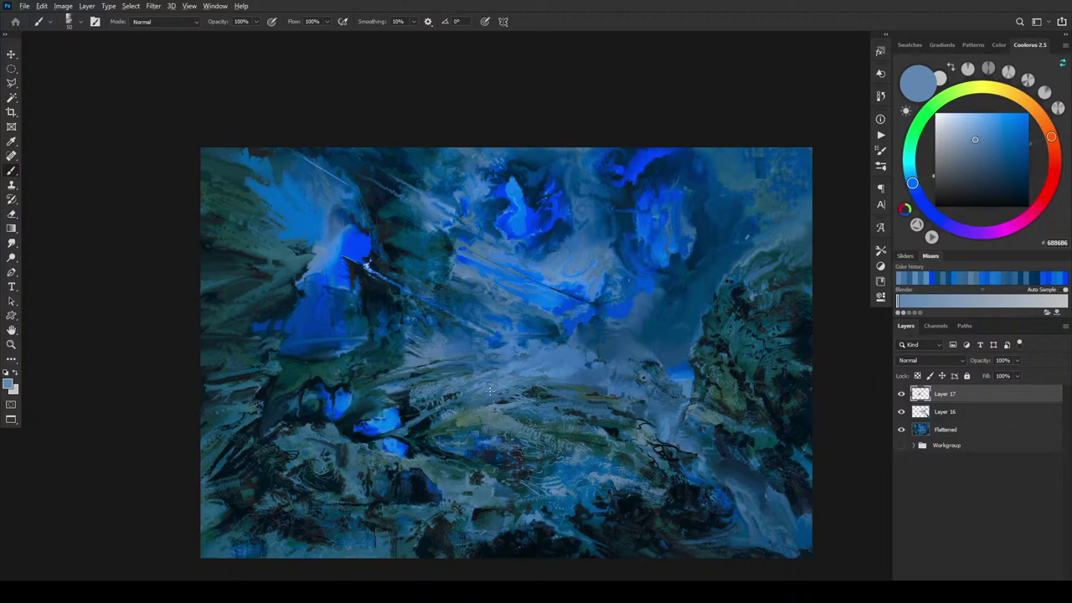
left_click(493, 388, "alt")
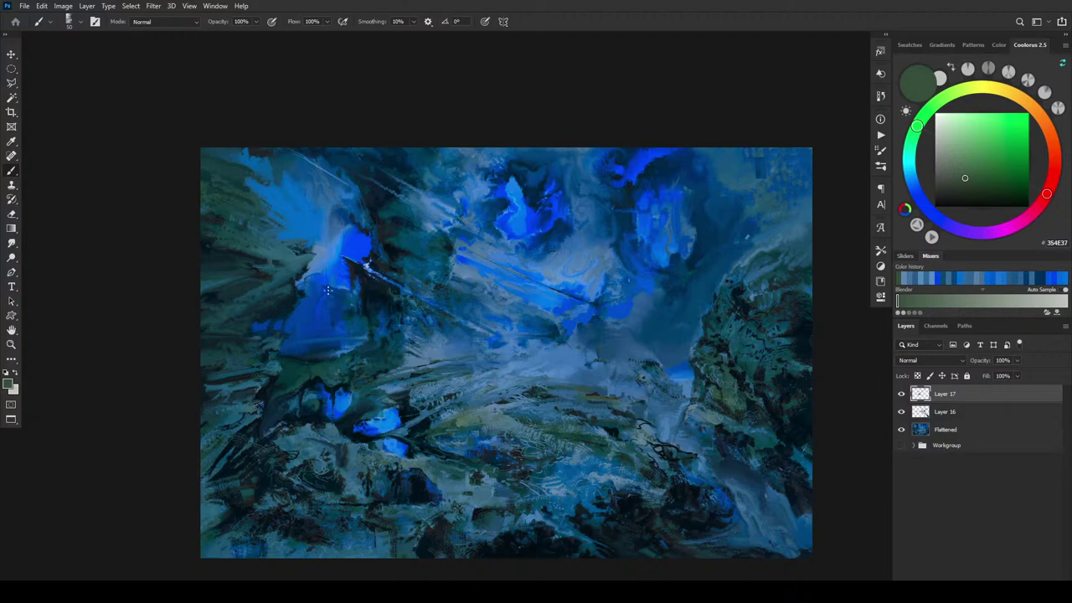
left_click(508, 383, "alt")
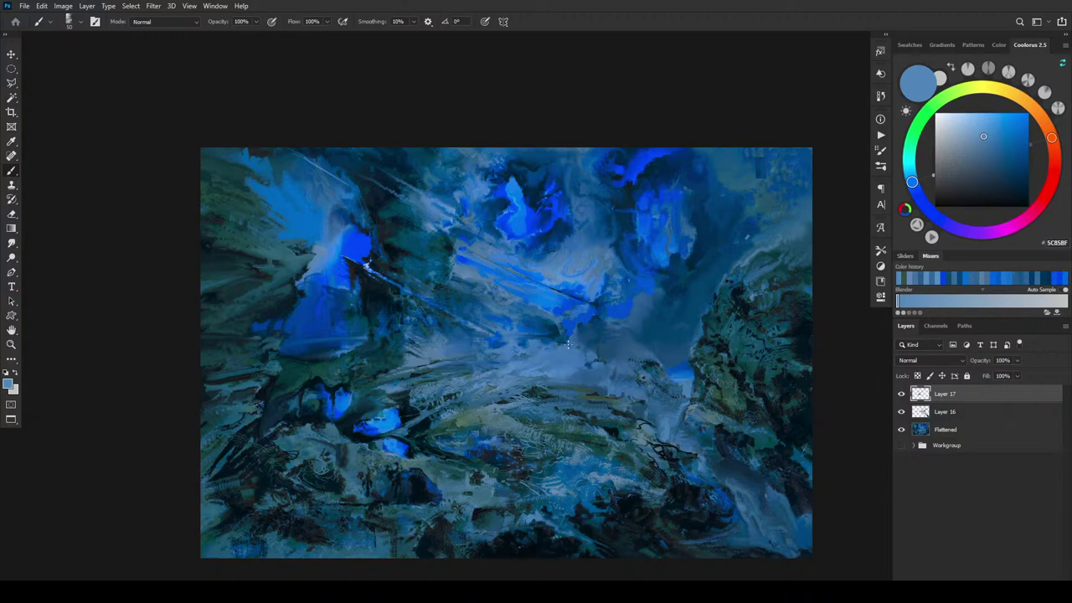
Sample a mid blue from the mist above the central riverbank and soften the mist with a larger brush.
key("bracketright")
key("bracketright")
key("bracketright")
left_click(573, 354, "alt")
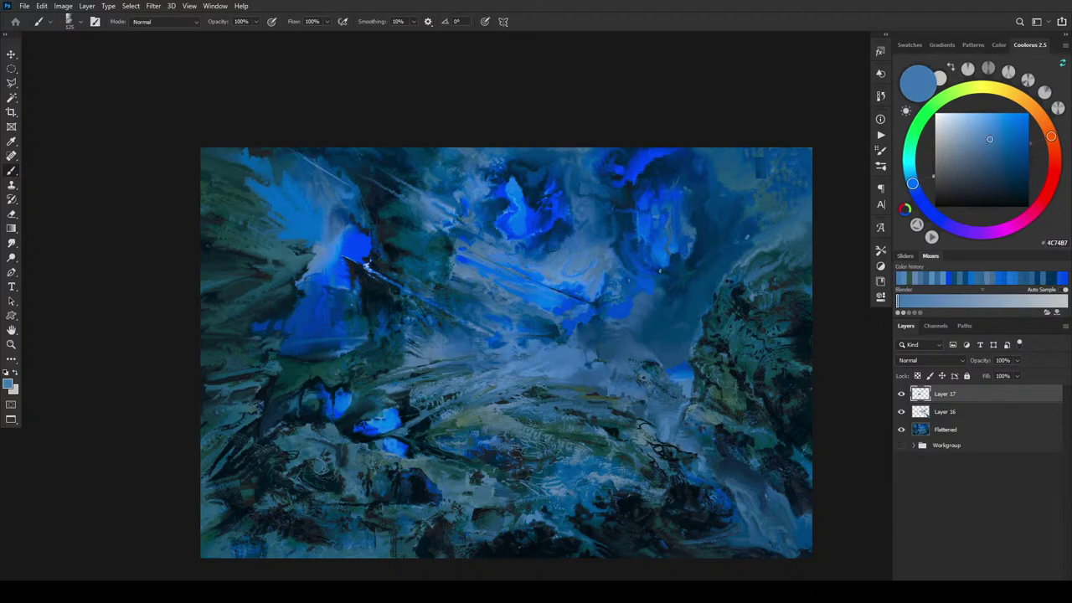
Sample a dark blue from the sky beside the right-hand glow and refine the area toward the right cliff, varying the brush size.
key("bracketleft")
key("bracketleft")
key("bracketleft")
key("bracketleft")
key("bracketleft")
key("bracketleft")
key("bracketright")
key("bracketright")
key("bracketright")
key("bracketleft")
key("bracketleft")
key("bracketleft")
key("bracketleft")
key("bracketleft")
left_click(698, 254, "alt")
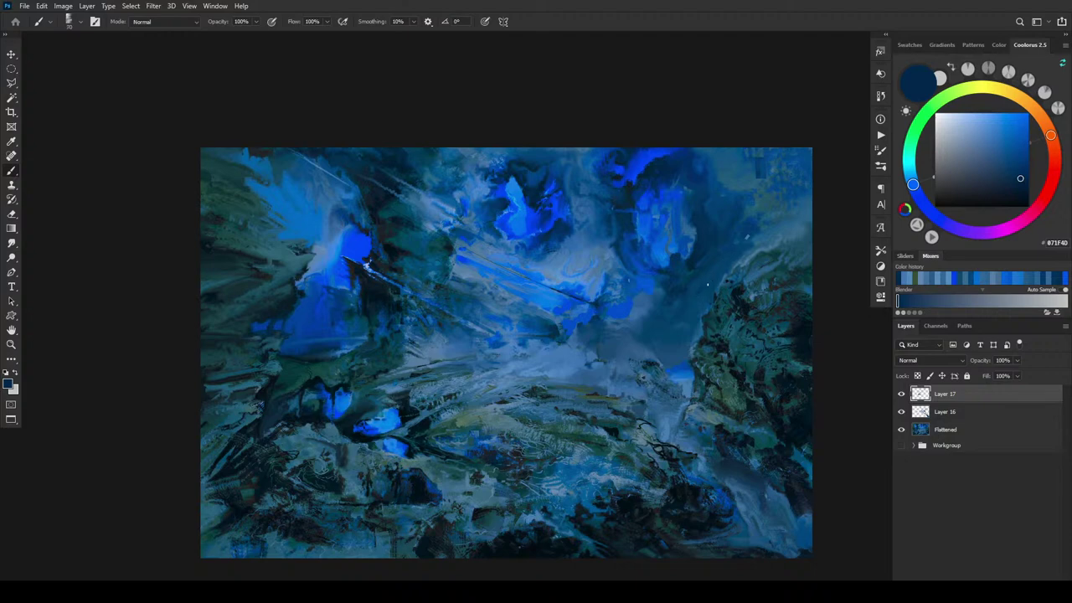
Sample light and mid blues from the mist along the central riverbank and blend its upper edge.
key("bracketright")
key("bracketright")
key("bracketright")
left_click(520, 375, "alt")
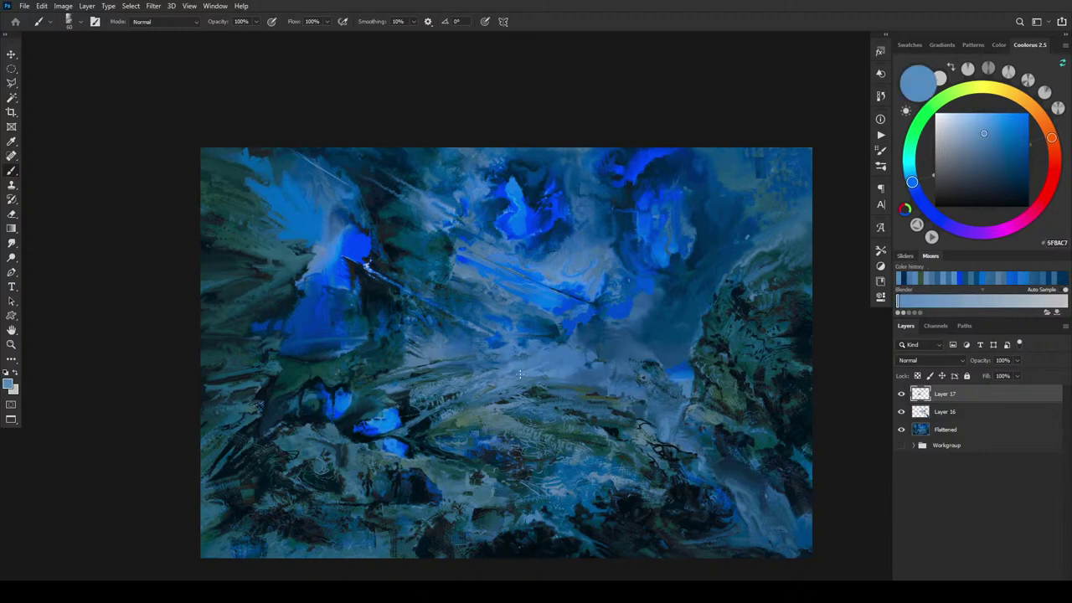
left_click(530, 365, "alt")
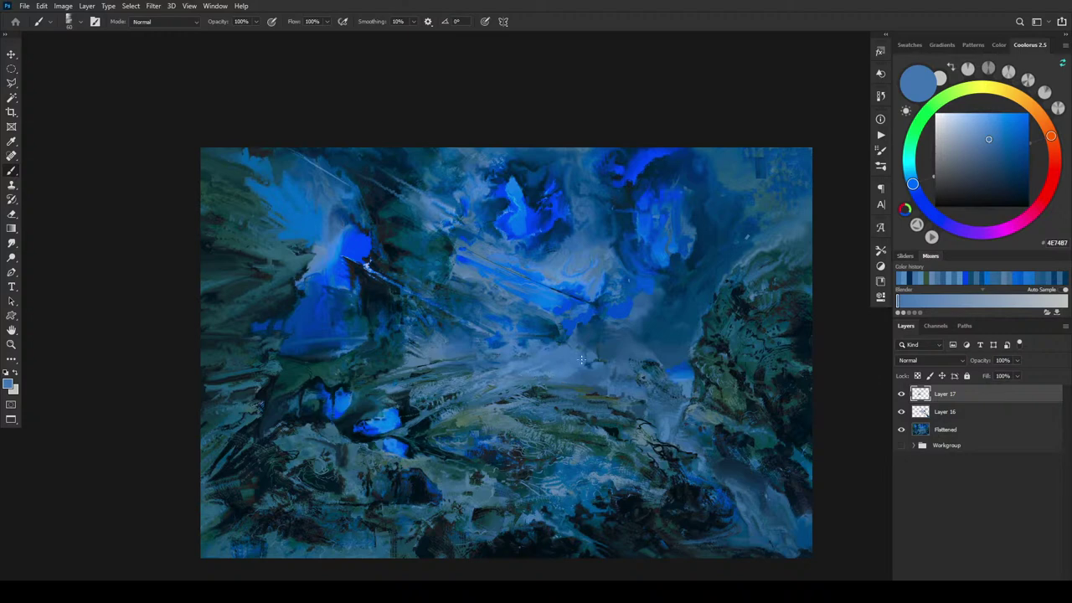
Sample teal, grey-blue and green tones from the central riverbank and blend its crest into the mist with fine strokes.
left_click(488, 387, "alt")
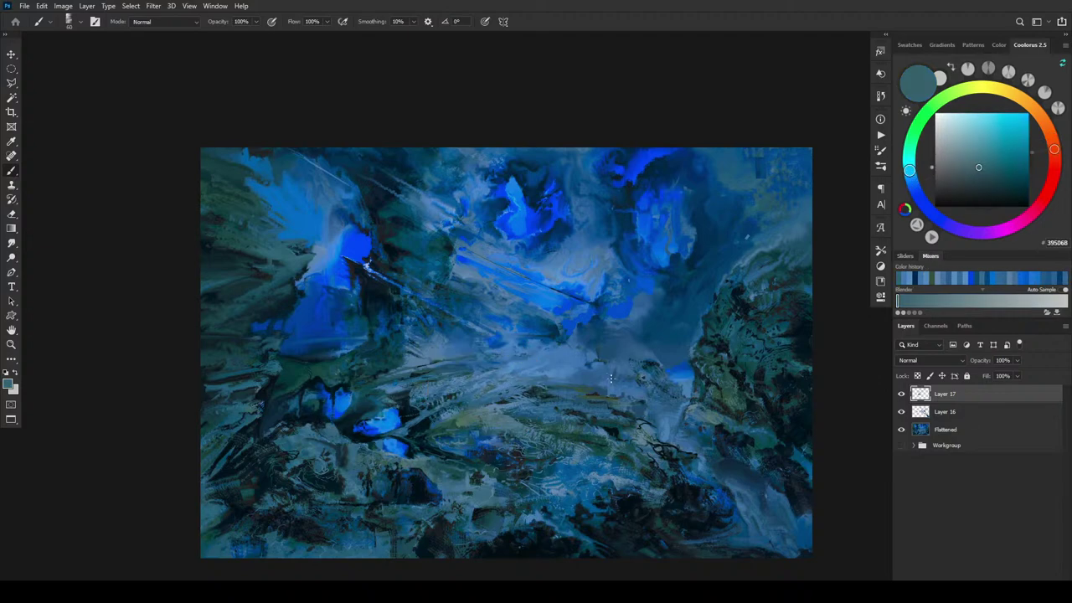
left_click(530, 365, "alt")
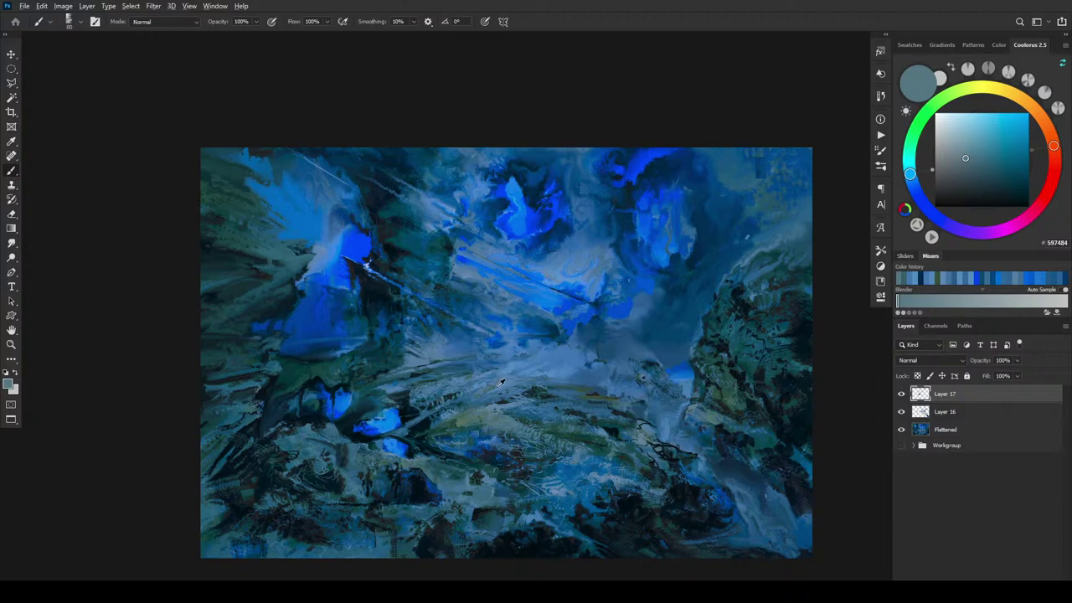
left_click(502, 382, "alt")
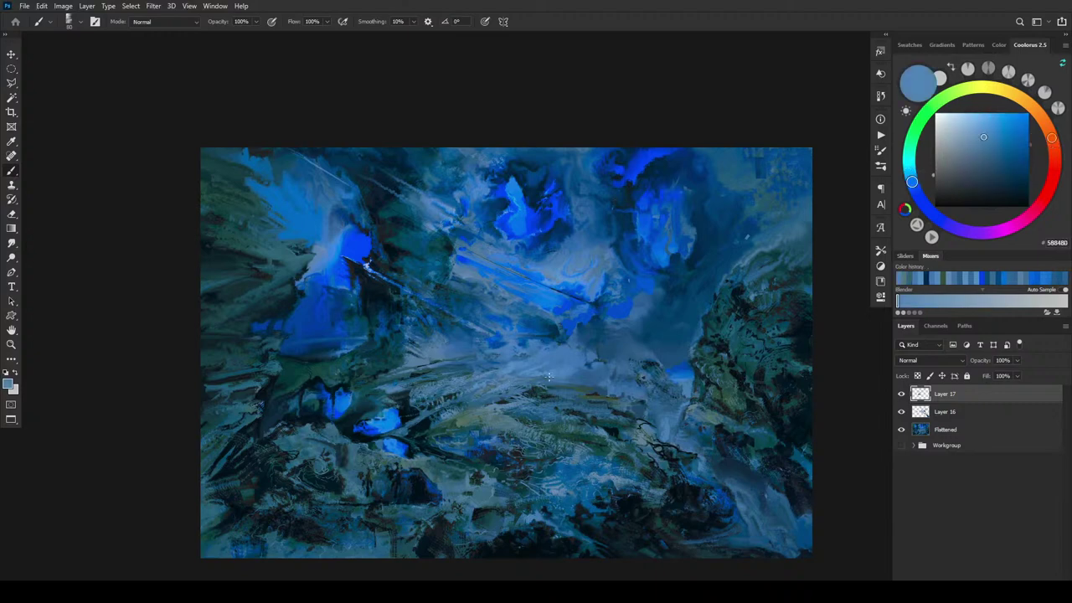
left_click(539, 393, "alt")
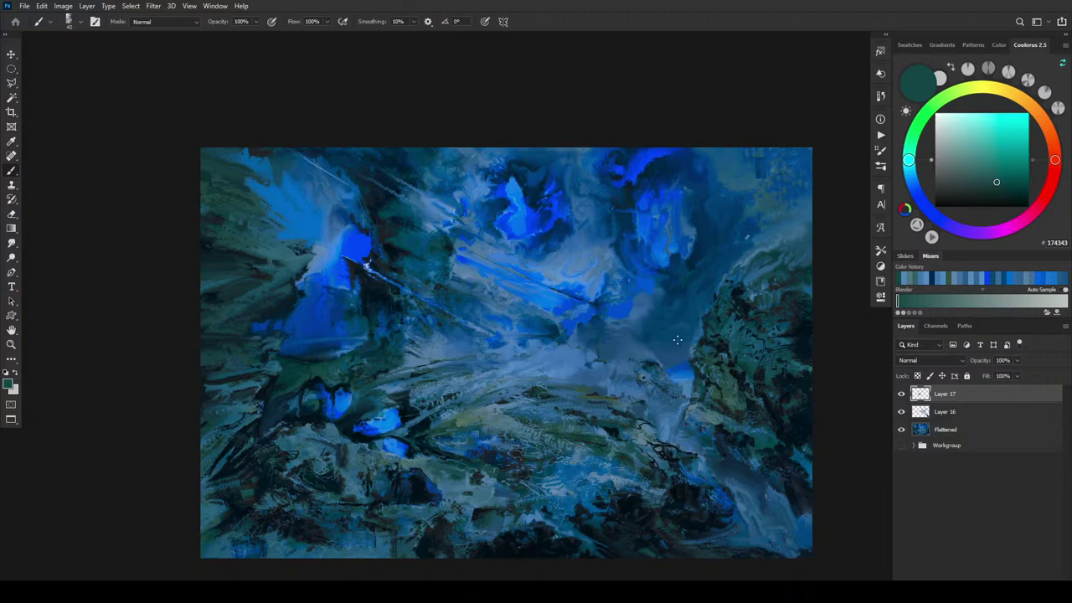
left_click(477, 407, "alt")
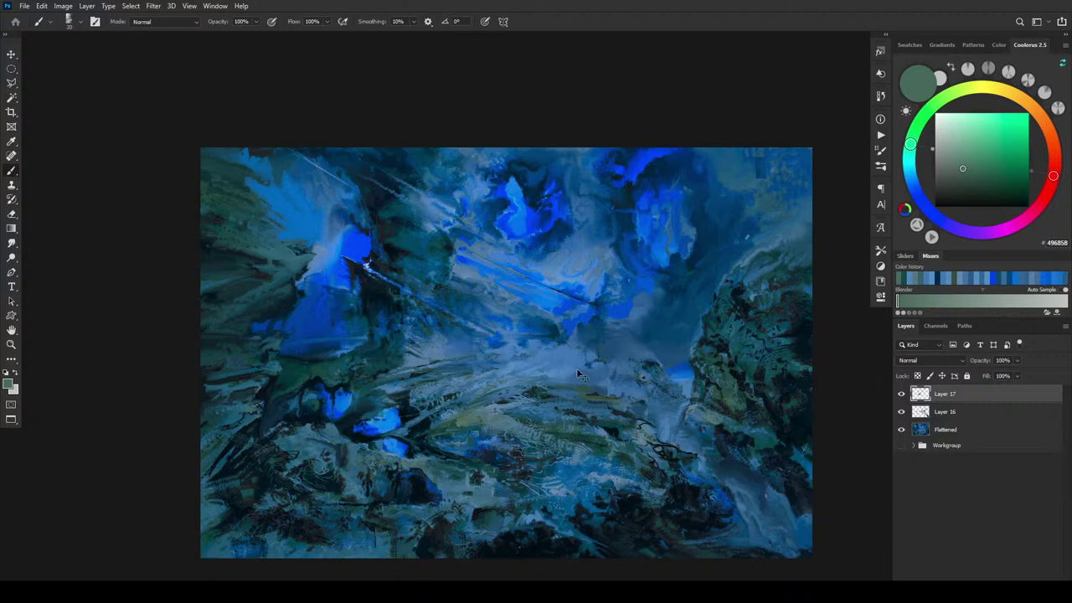
Sample light and bright blues just above the diagonal streaks in the central sky and blend the cloud's lower edge with fine strokes.
scroll(576, 374, "down", 5)
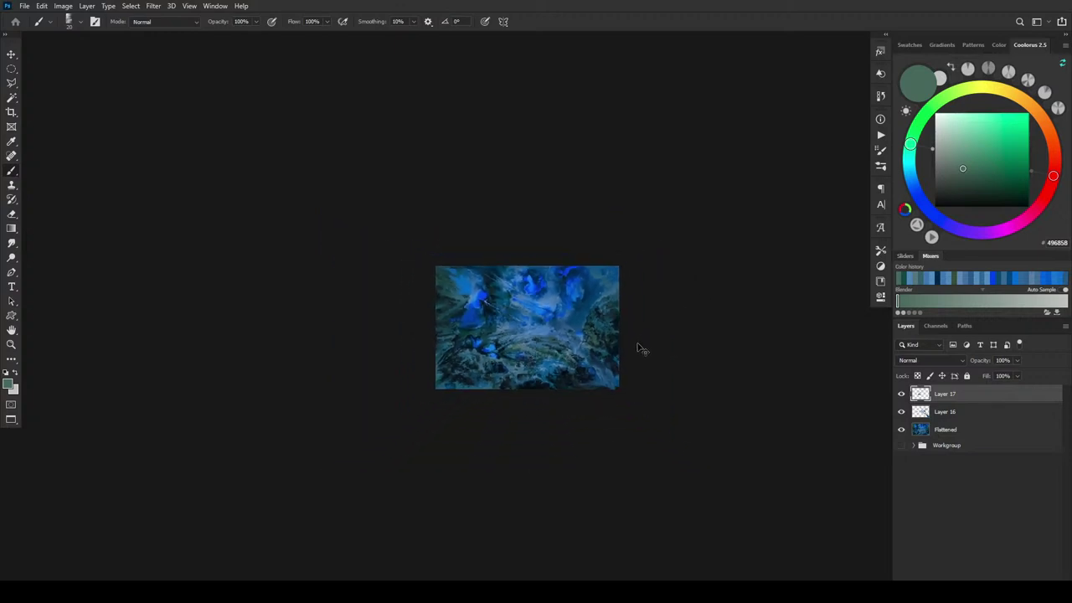
scroll(639, 350, "up", 2)
scroll(637, 351, "down", 4)
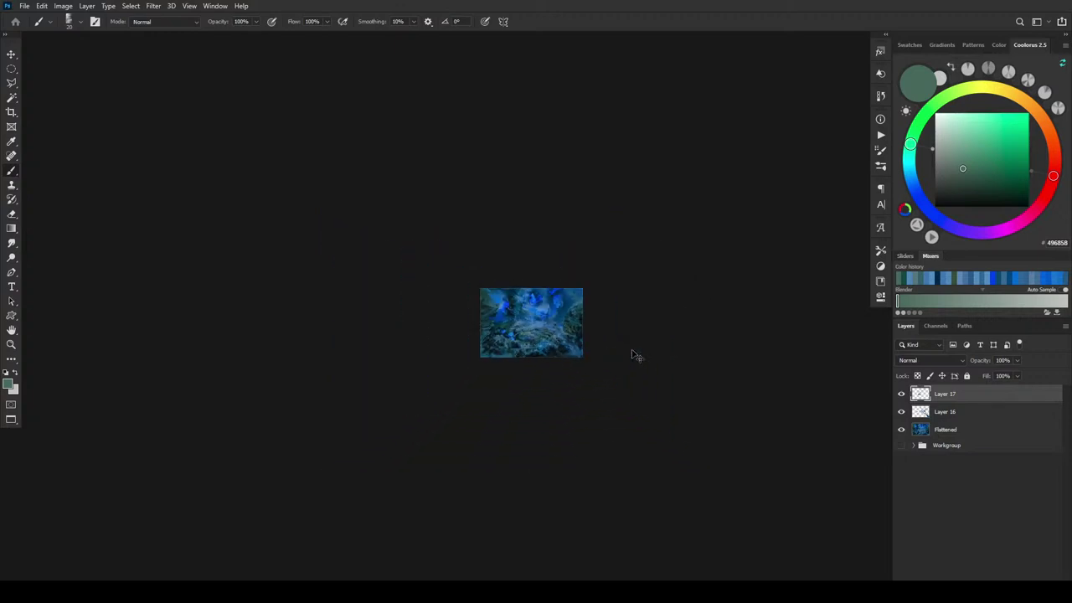
scroll(634, 355, "down", 1)
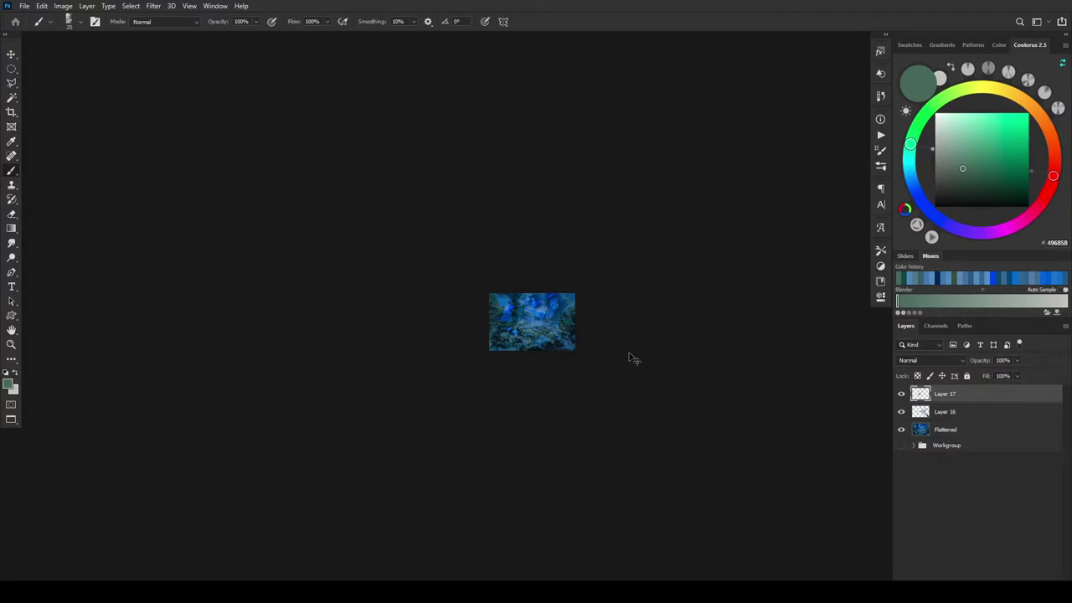
scroll(632, 357, "up", 12)
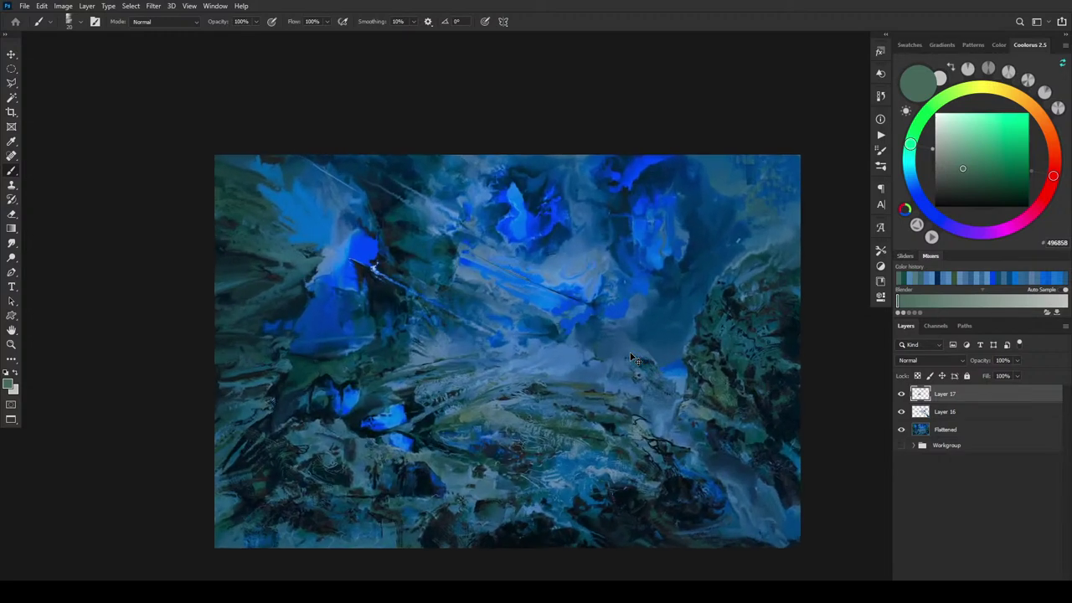
scroll(582, 257, "up", 1)
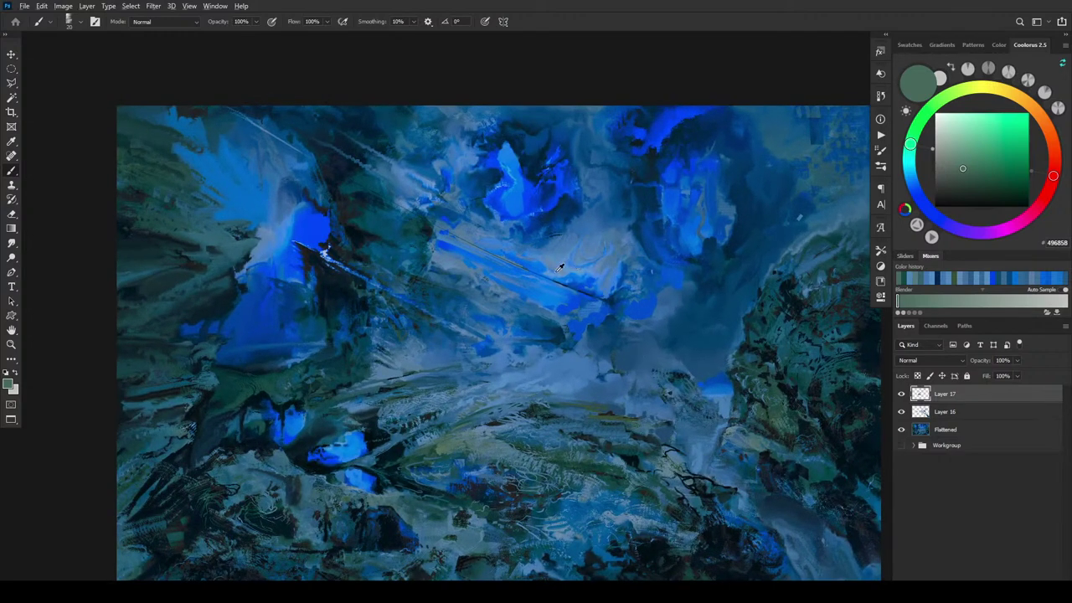
left_click(554, 271, "alt")
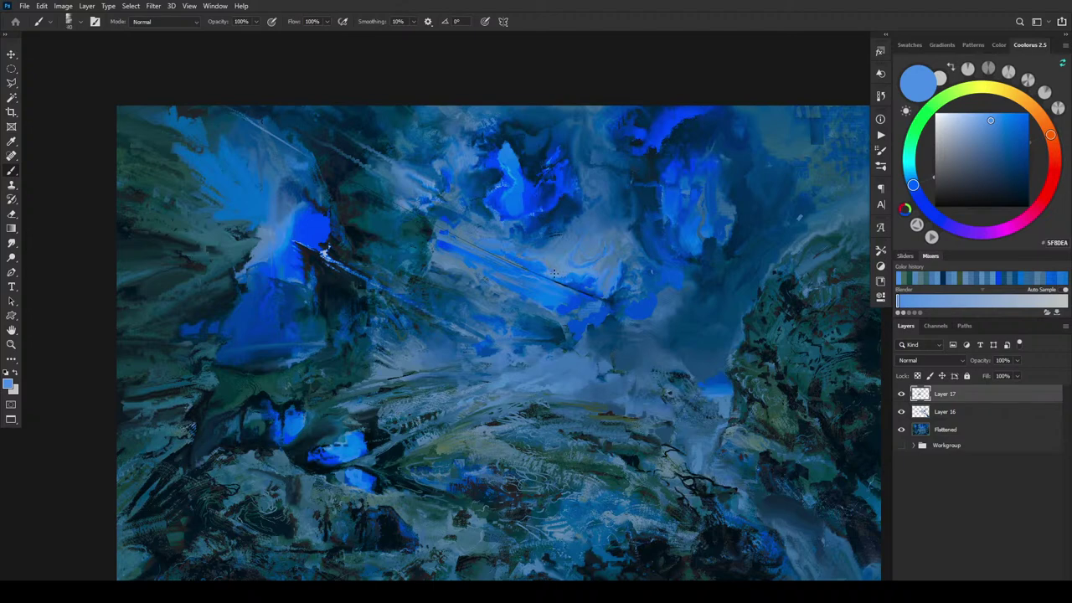
left_click(558, 271, "alt")
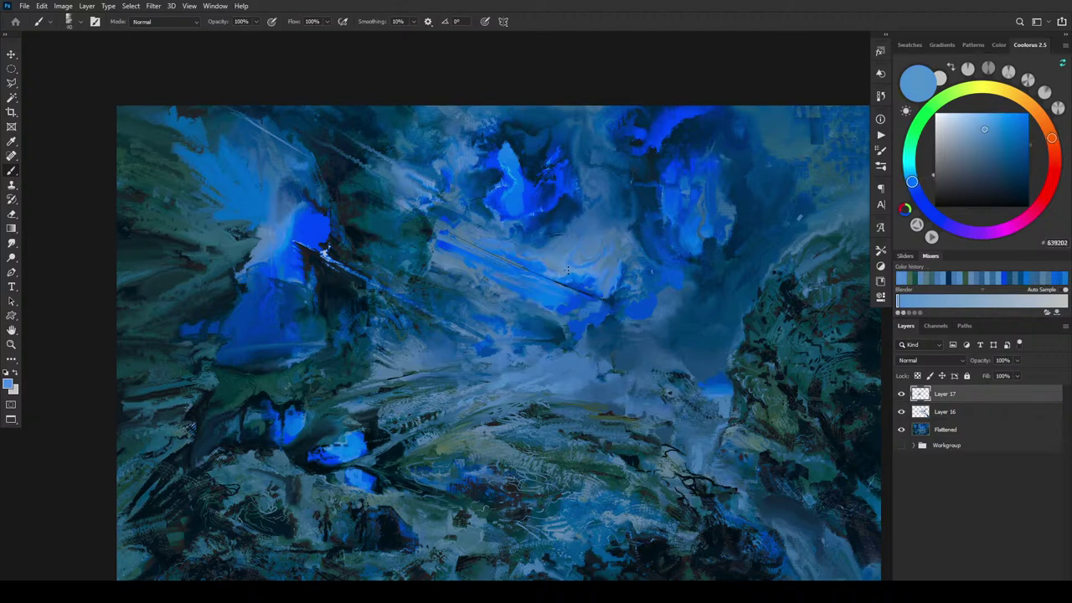
left_click(559, 268, "alt")
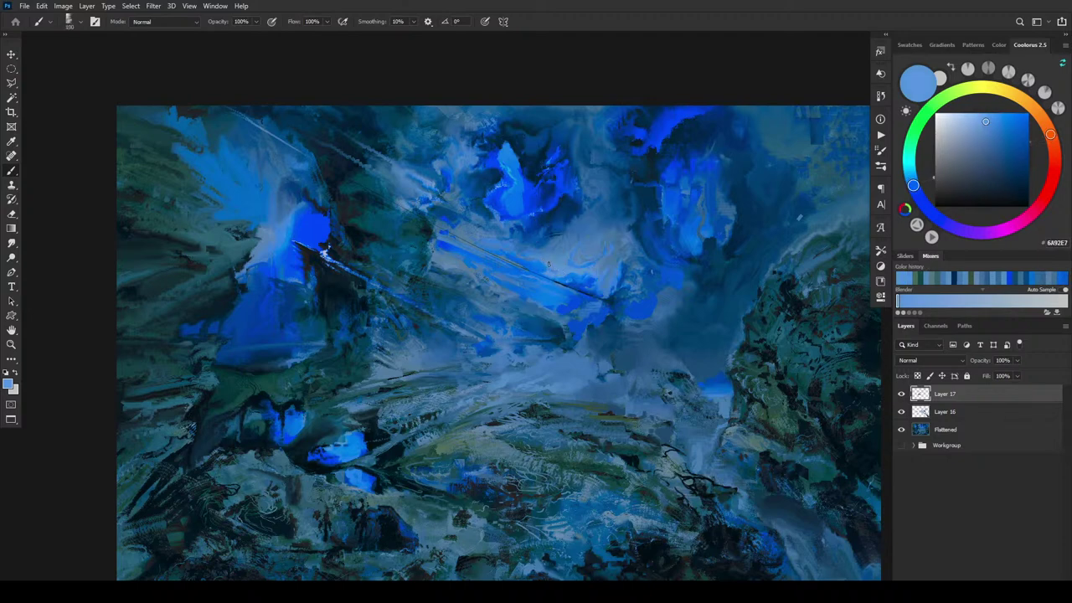
left_click(546, 266, "alt")
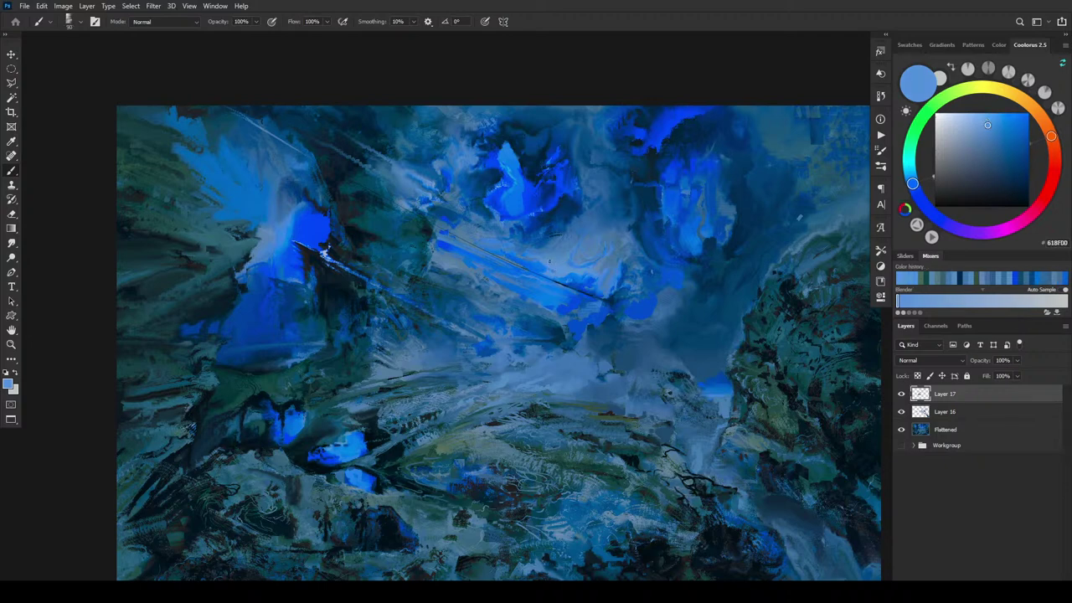
left_click(563, 270, "alt")
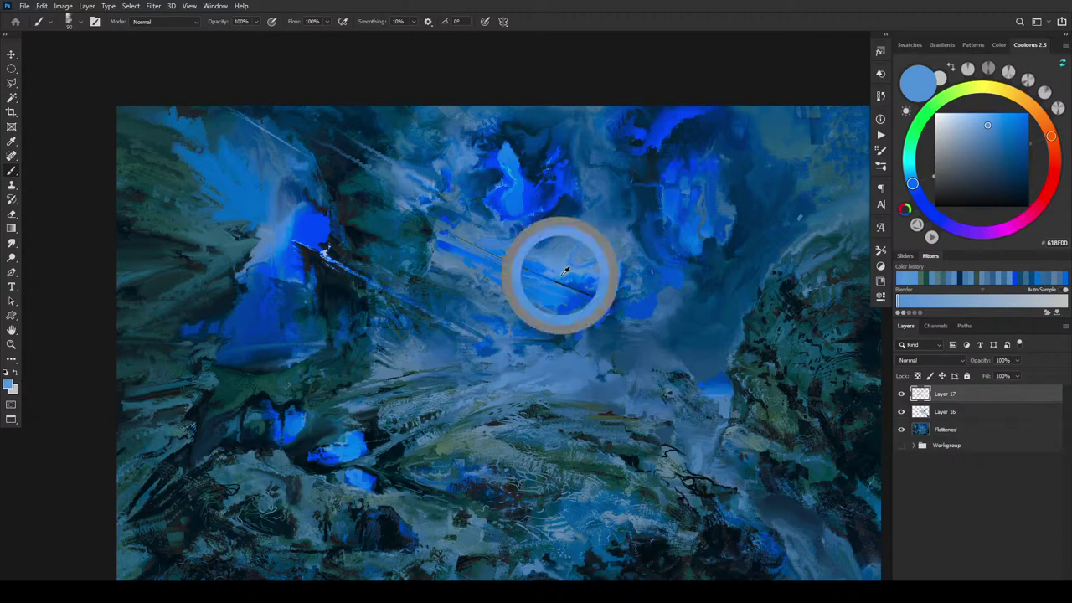
left_click(559, 267, "alt")
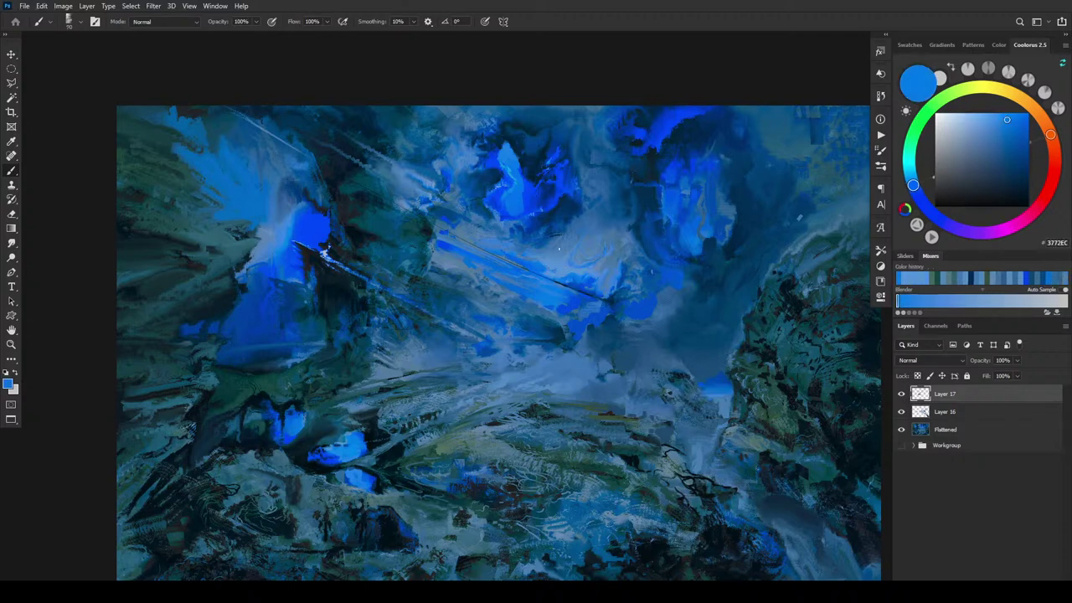
Sample mid and light blues from the cloud below the central swirl and smooth its interior with a larger brush.
left_click(555, 255, "alt")
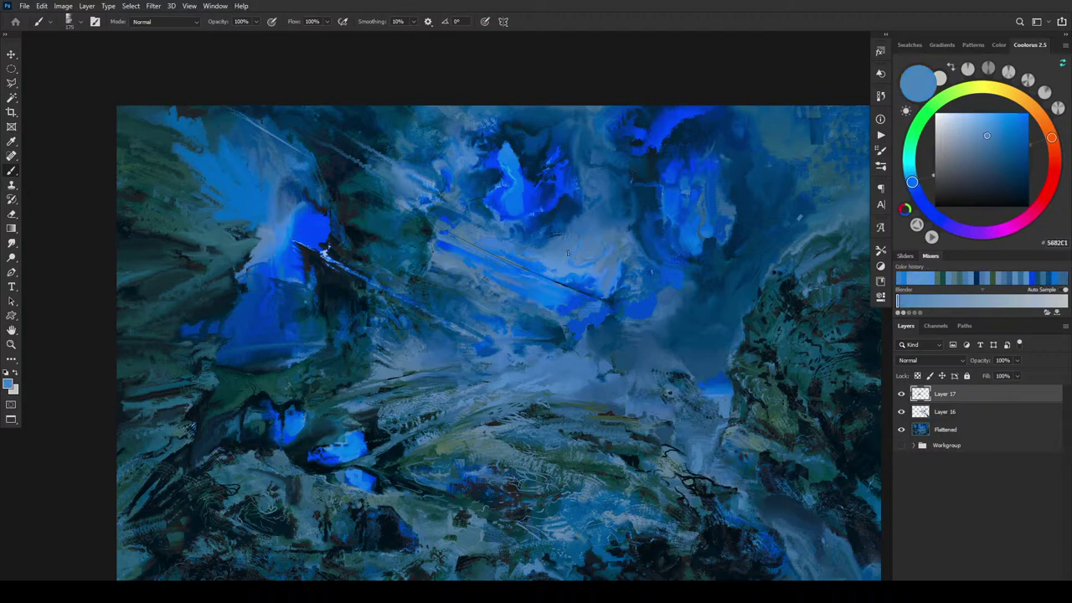
left_click(561, 263, "alt")
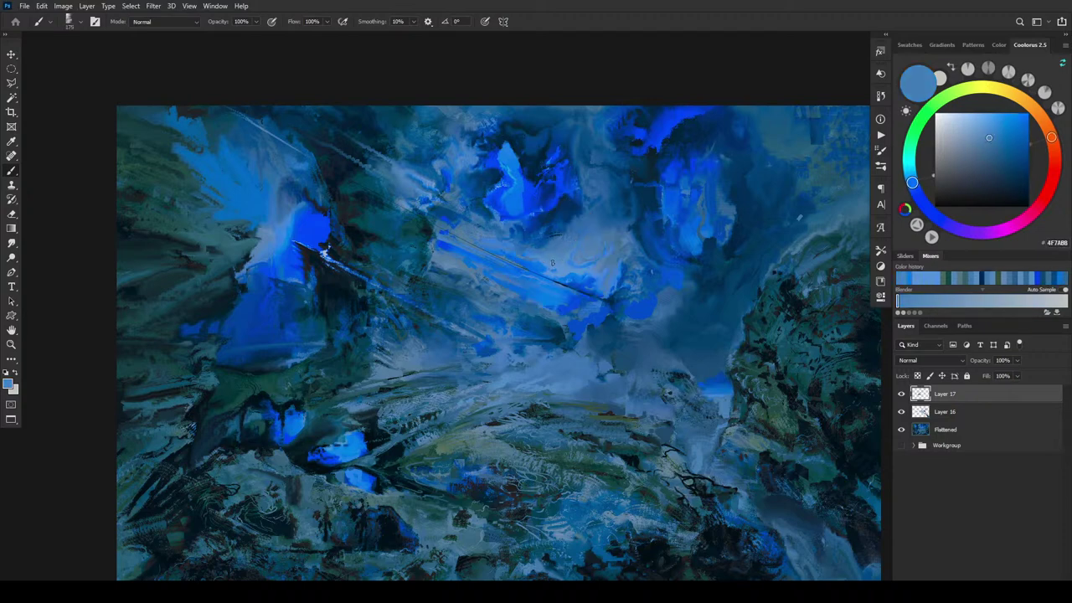
left_click(542, 254, "alt")
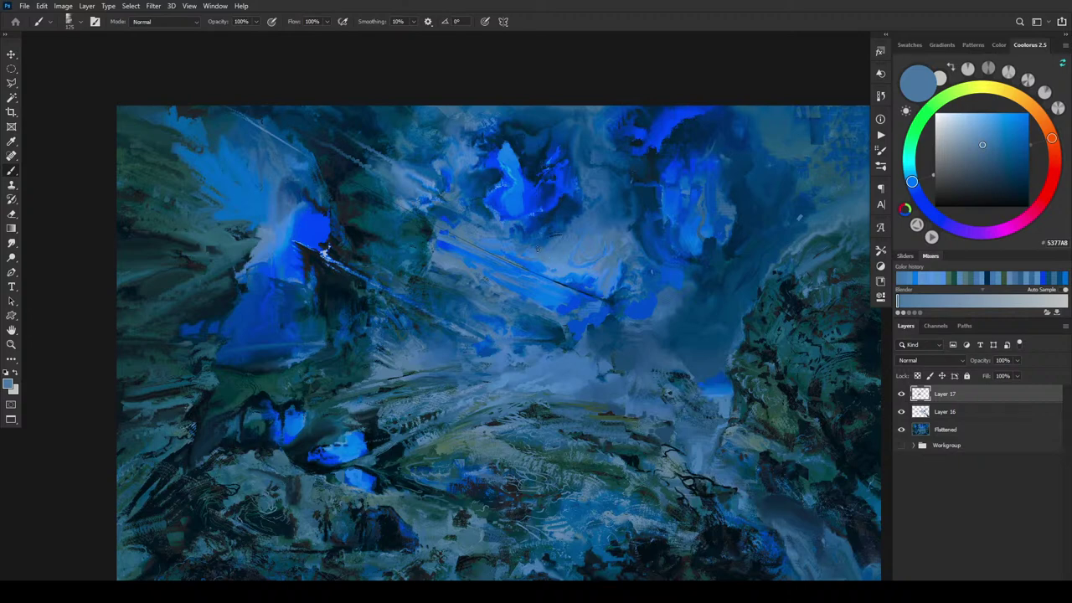
left_click(552, 266, "alt")
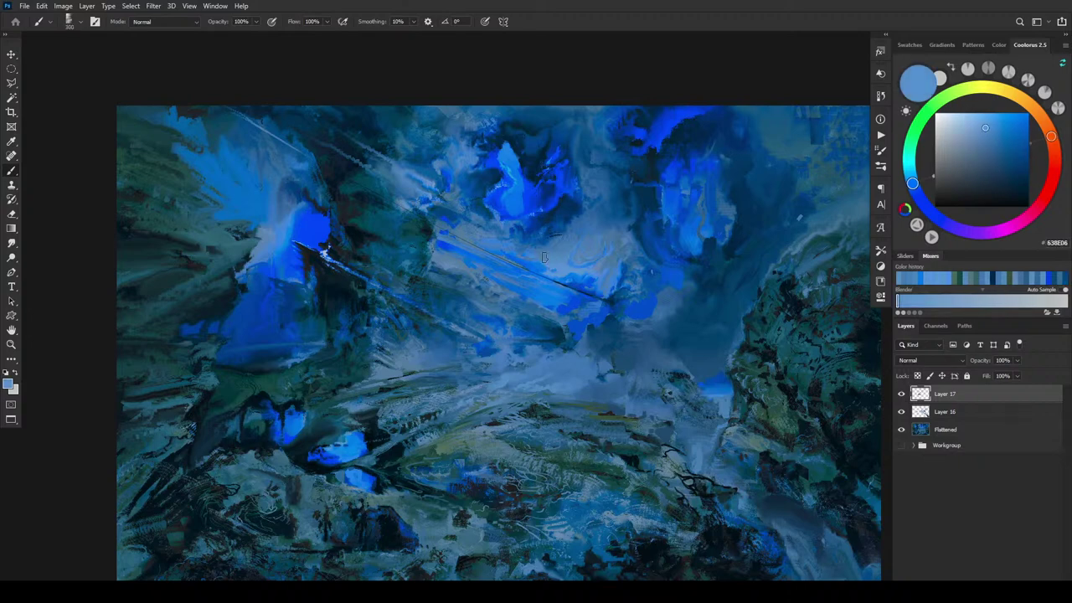
left_click(548, 261, "alt")
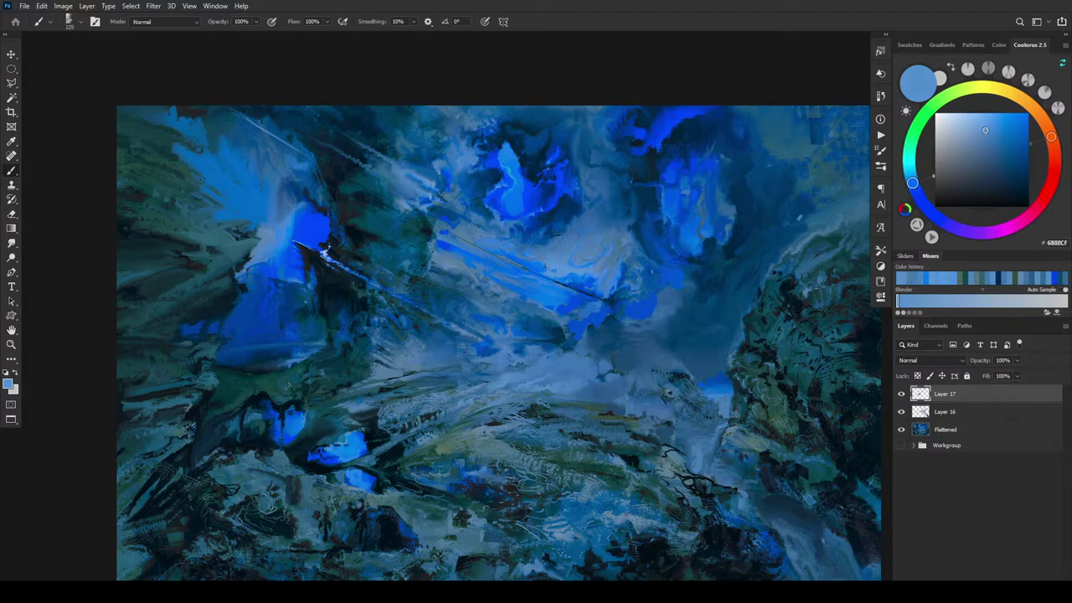
left_click(560, 268, "alt")
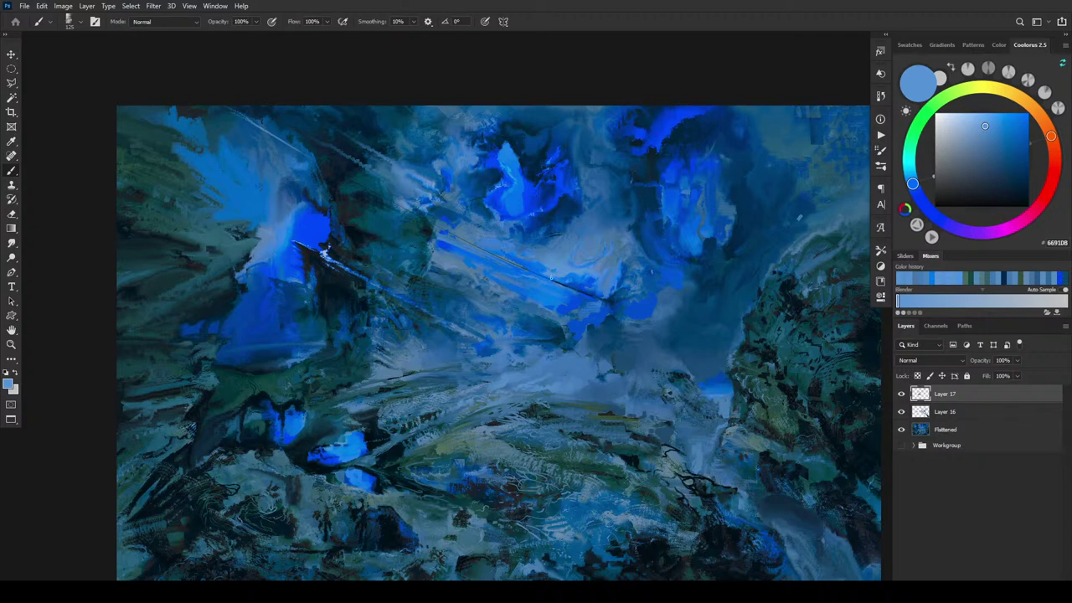
Sample bright, dark and mid blues along the cloud's upper edge beneath the central swirl and refine the transition with a small brush.
left_click(542, 253, "alt")
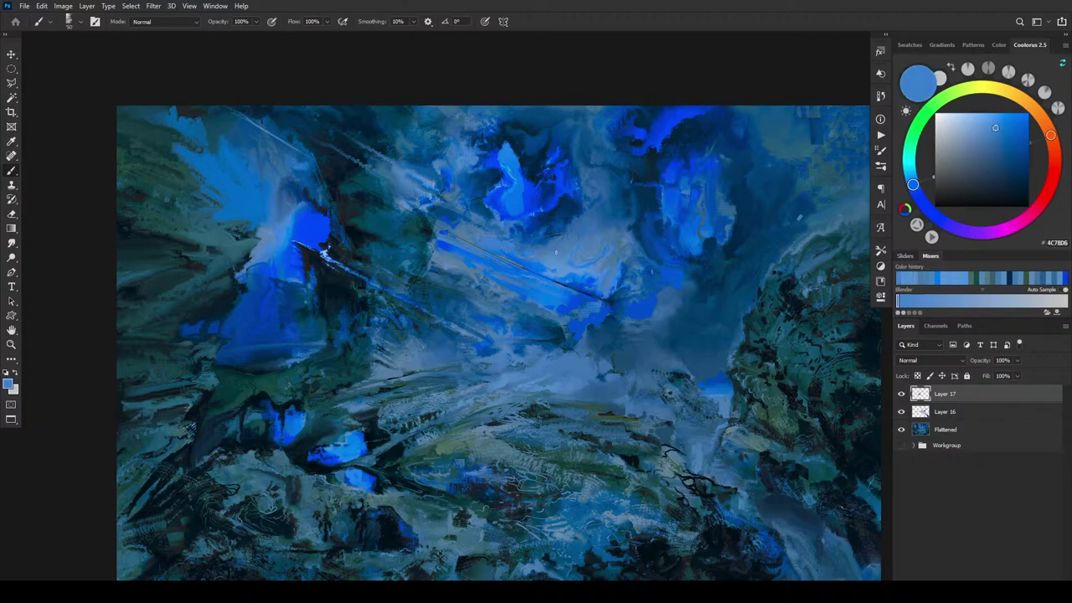
left_click(559, 249, "alt")
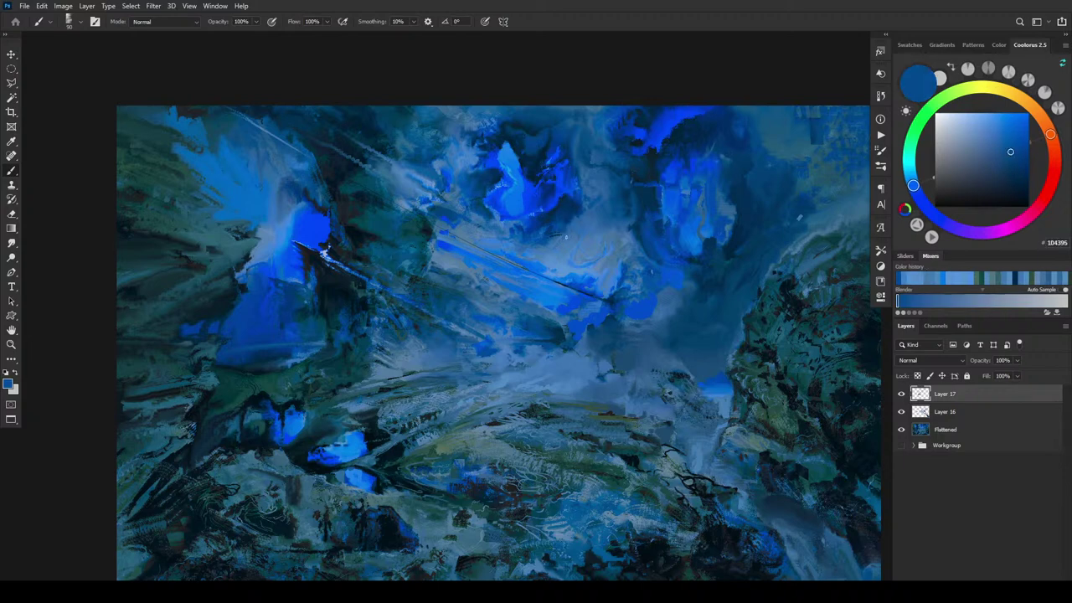
left_click(560, 243, "alt")
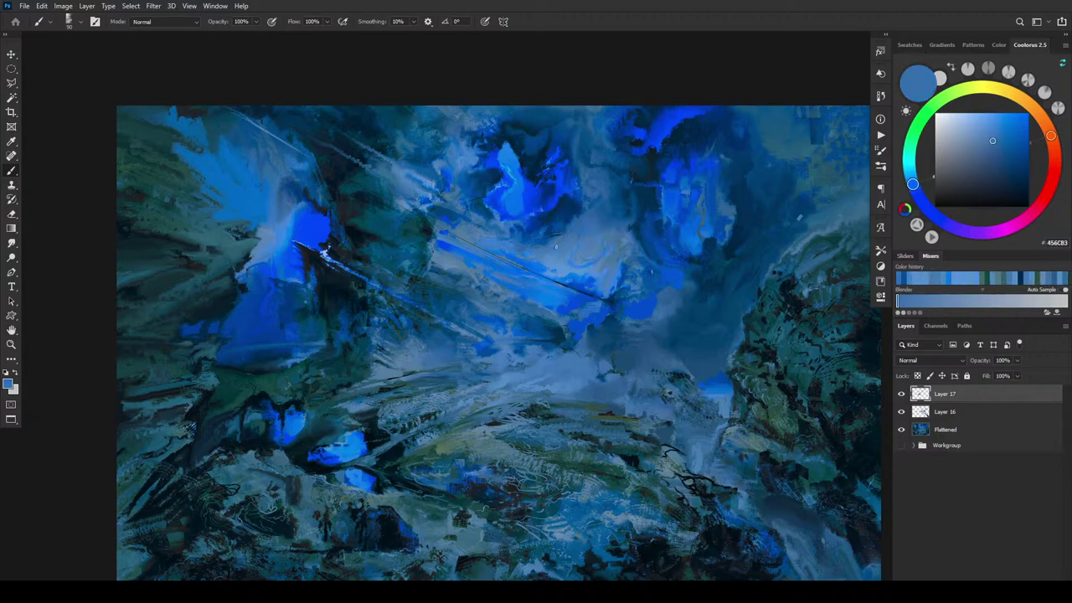
left_click(557, 244, "alt")
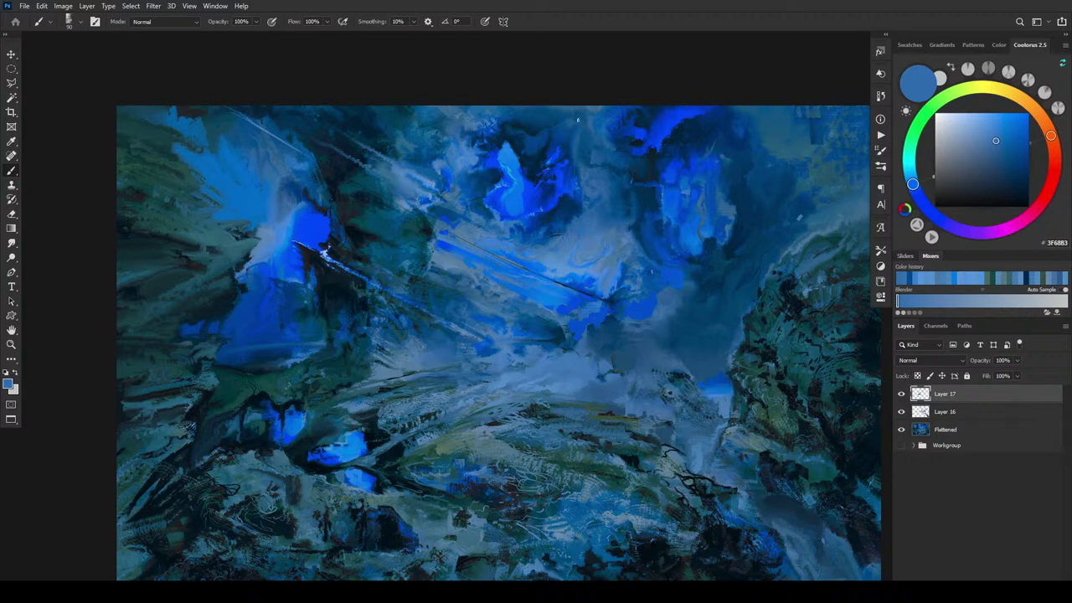
Sample dark blues from the sky at the central swirl's upper-right edge and blend the area, varying the brush size.
left_click(587, 136, "alt")
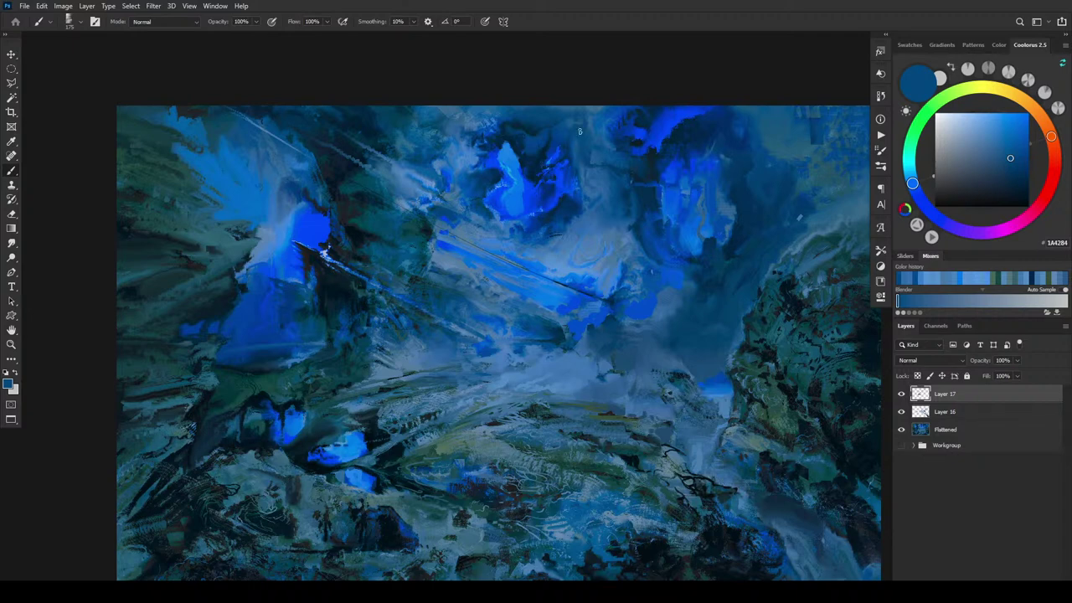
left_click(577, 143, "alt")
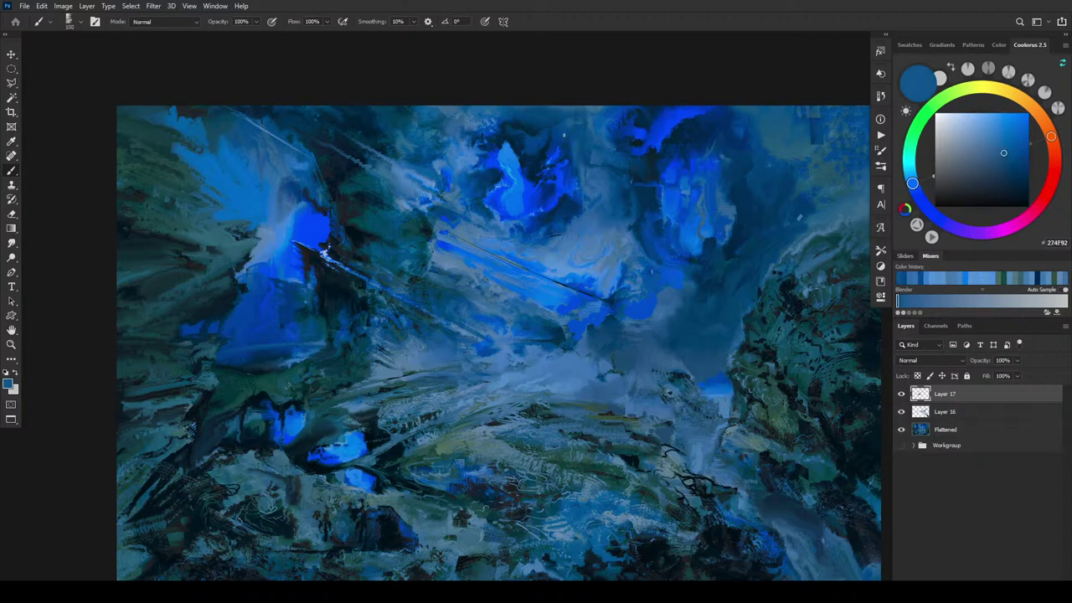
key("bracketright")
key("bracketright")
key("bracketright")
key("bracketright")
key("bracketright")
key("bracketleft")
key("bracketleft")
key("bracketleft")
Sample deep and mid blues between the central swirl and the right-hand glow and blend the swirl's dark outer rim into the sky.
left_click(573, 143, "alt")
key("bracketright")
key("bracketright")
key("bracketright")
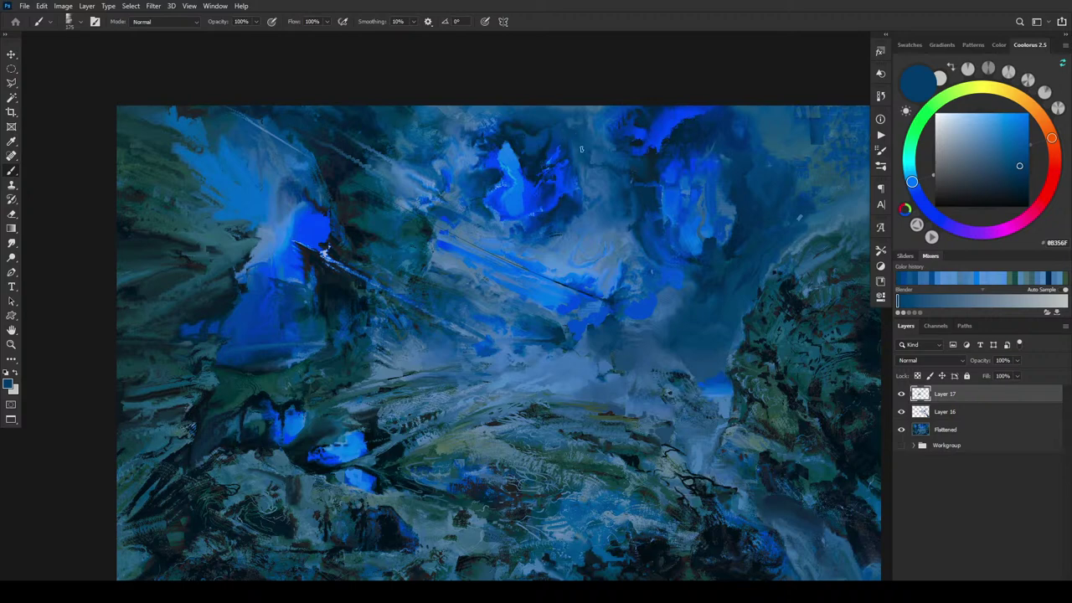
key("bracketleft")
key("bracketleft")
key("bracketleft")
left_click(596, 151, "alt")
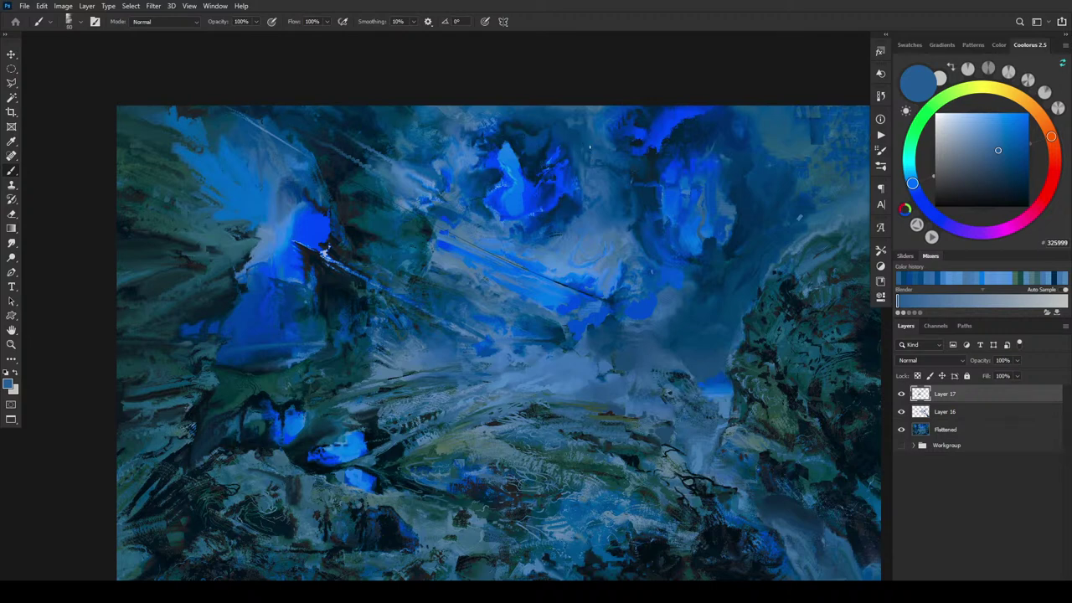
left_click(595, 166, "alt")
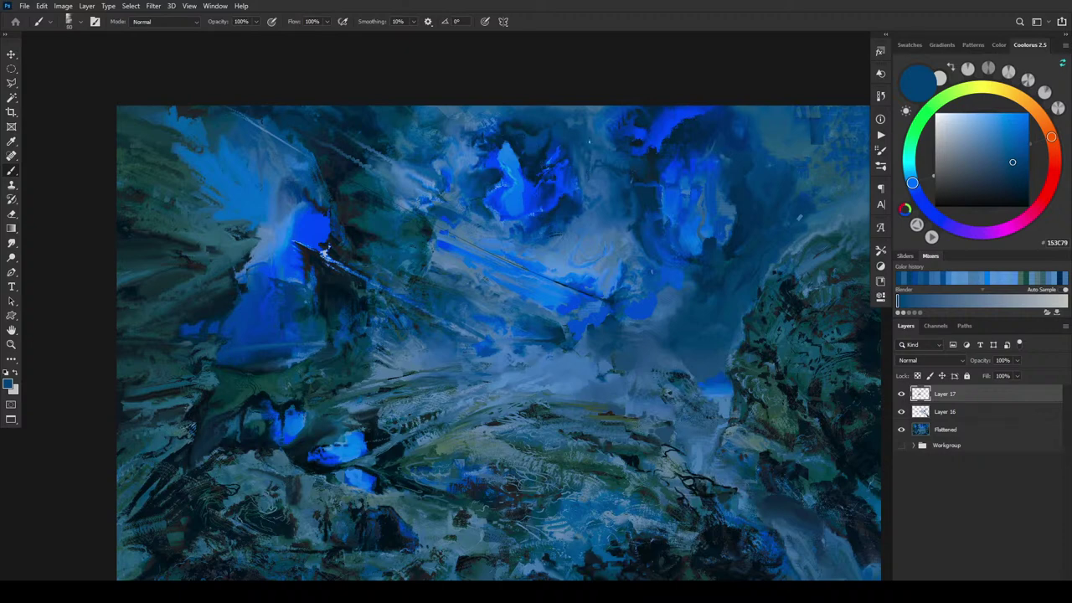
Sample mid and dark blues between the central swirl and the right-hand glow and blend the sky between them.
left_click(586, 170, "alt")
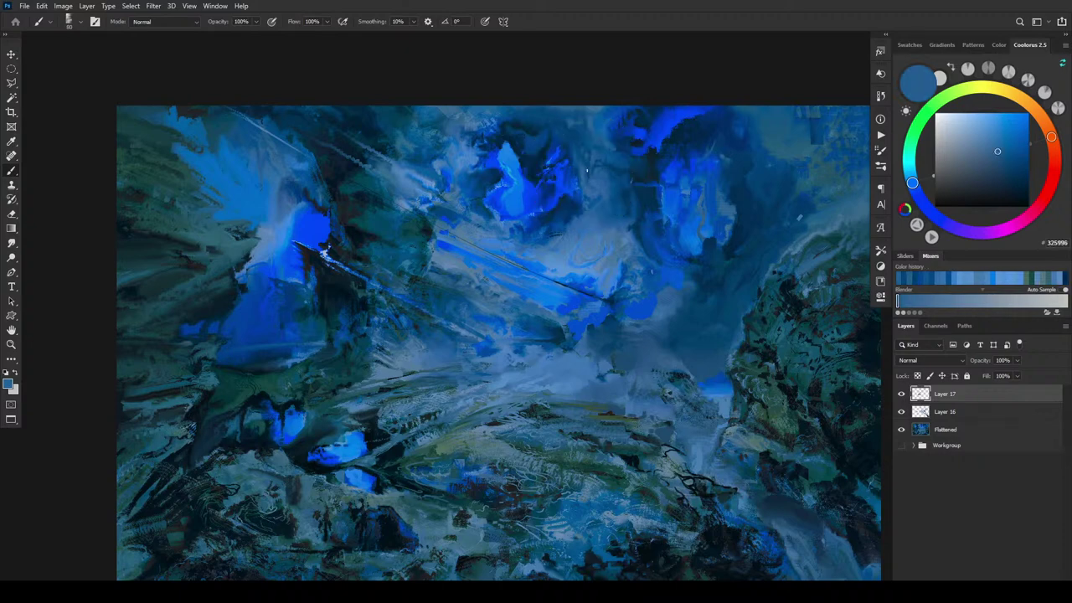
left_click(586, 170, "alt")
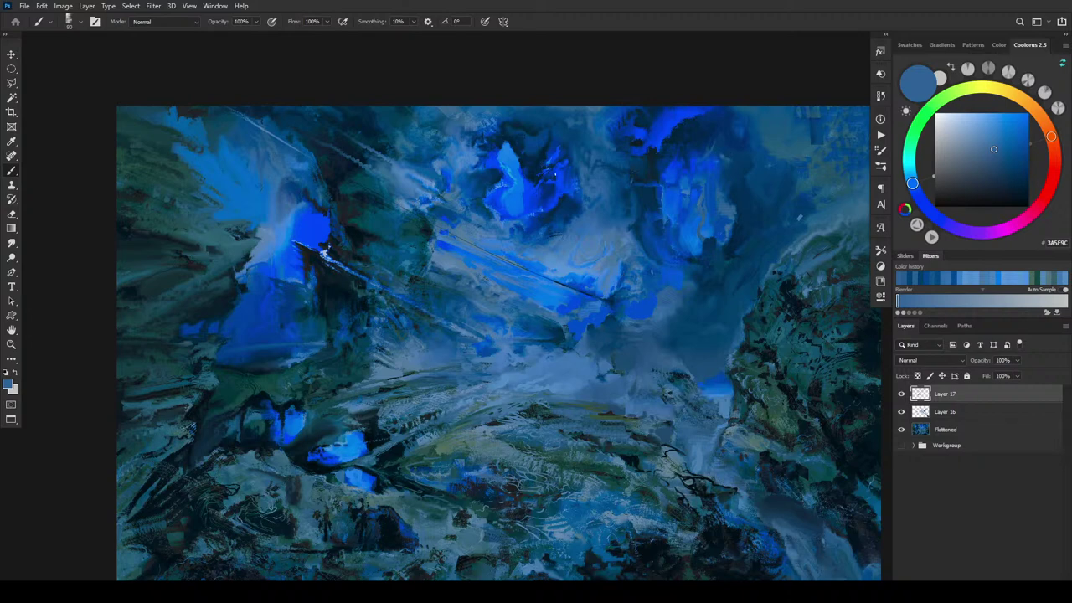
left_click(628, 144, "alt")
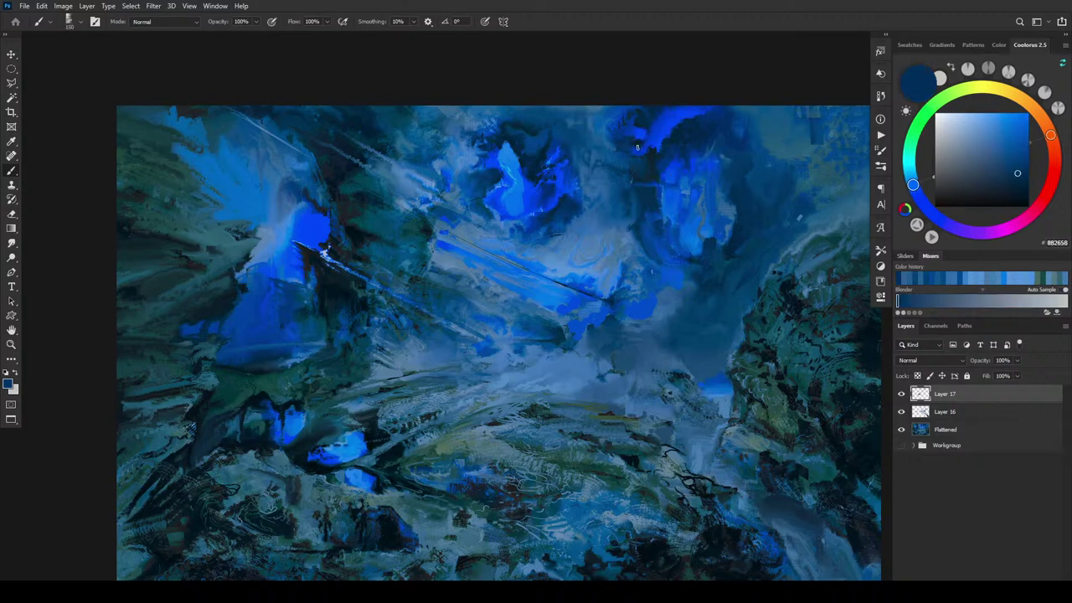
left_click(637, 144, "alt")
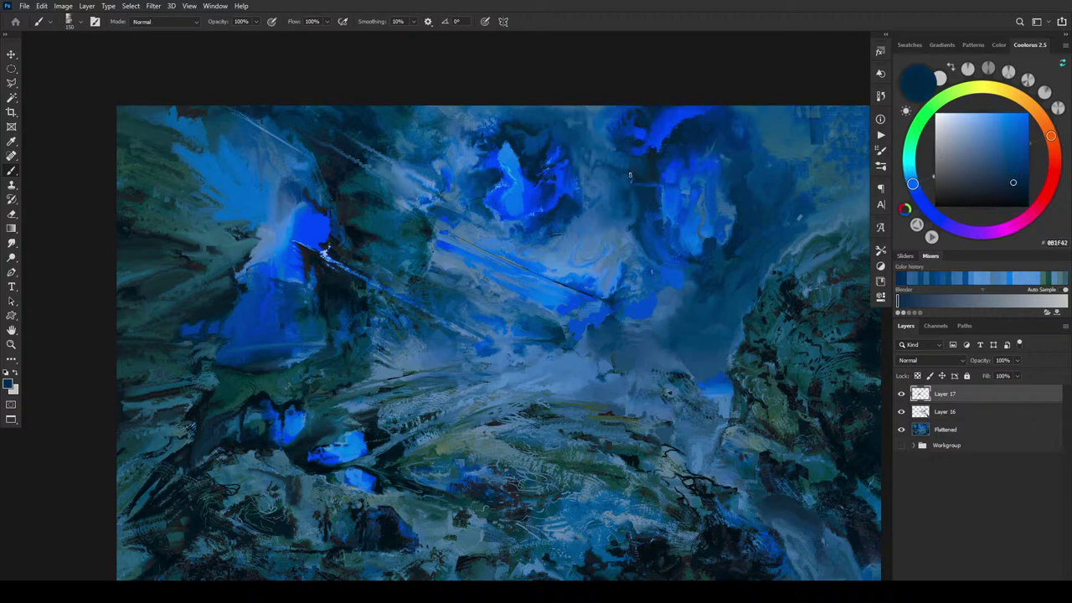
Sample a dark blue from the sky beside the upper-right glow and refine its left edge with a smaller brush.
key("bracketleft")
key("bracketleft")
key("bracketleft")
key("bracketleft")
key("bracketleft")
key("bracketleft")
key("bracketleft")
left_click(622, 149, "alt")
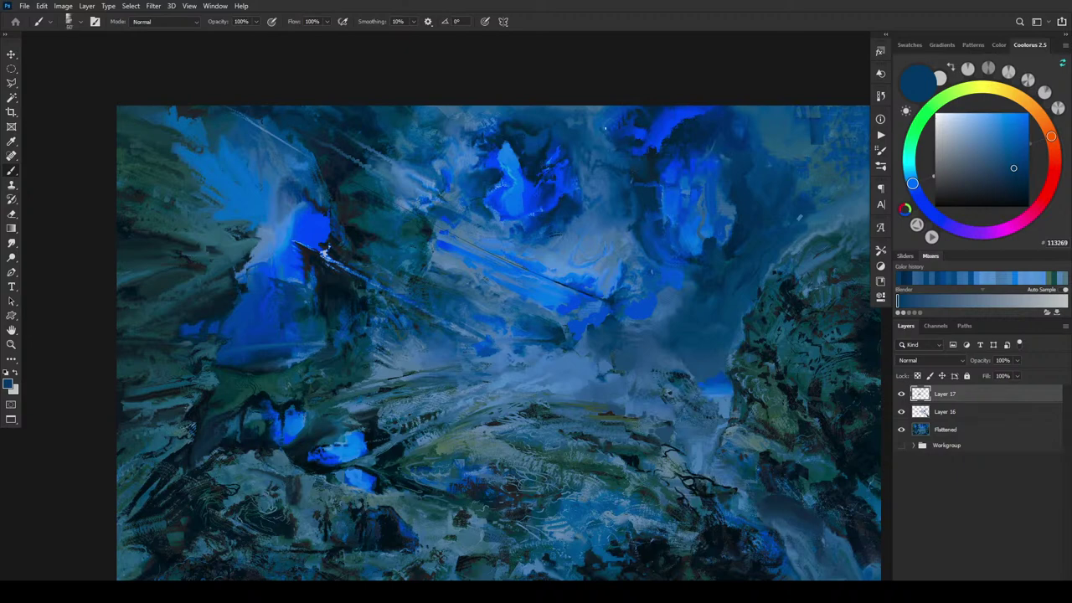
Sample deep and mid blues near the canvas's upper edge, left of the upper-right glow, and blend that rim into the sky.
key("bracketright")
left_click(603, 122, "alt")
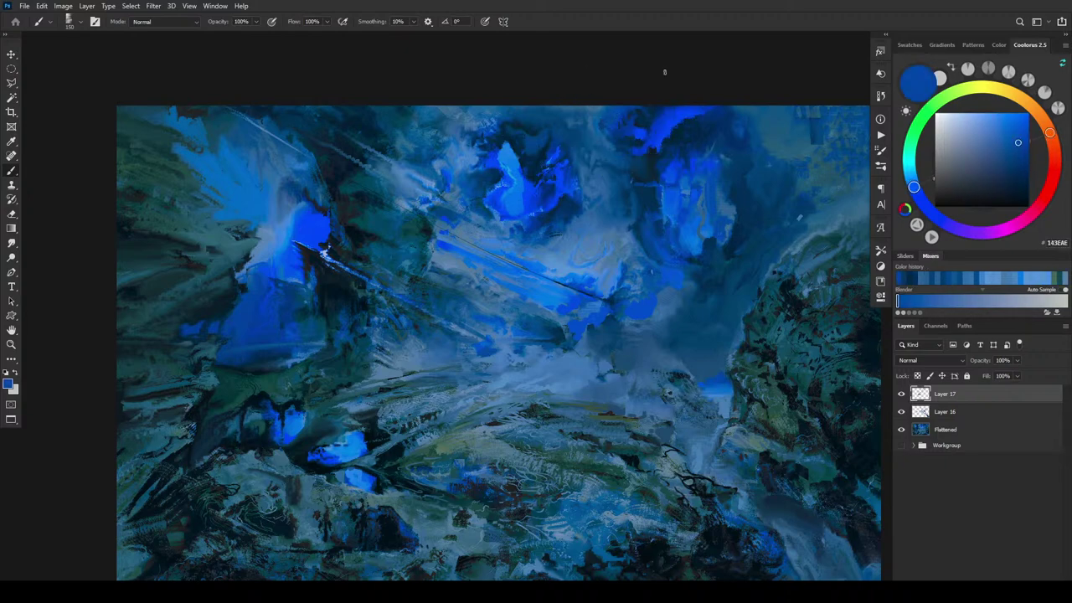
left_click(602, 121, "alt")
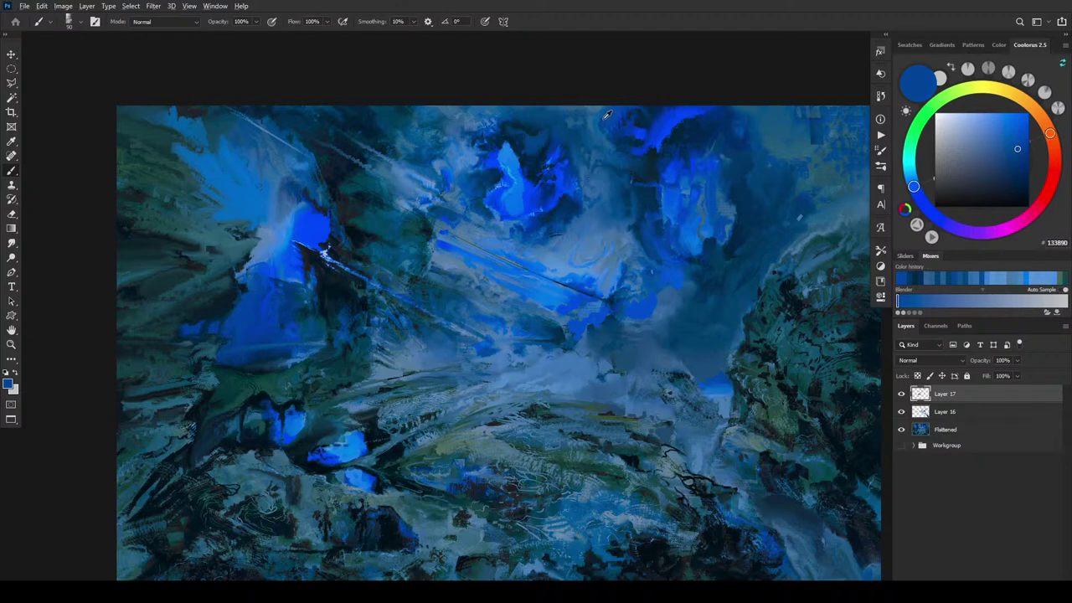
left_click(603, 118, "alt")
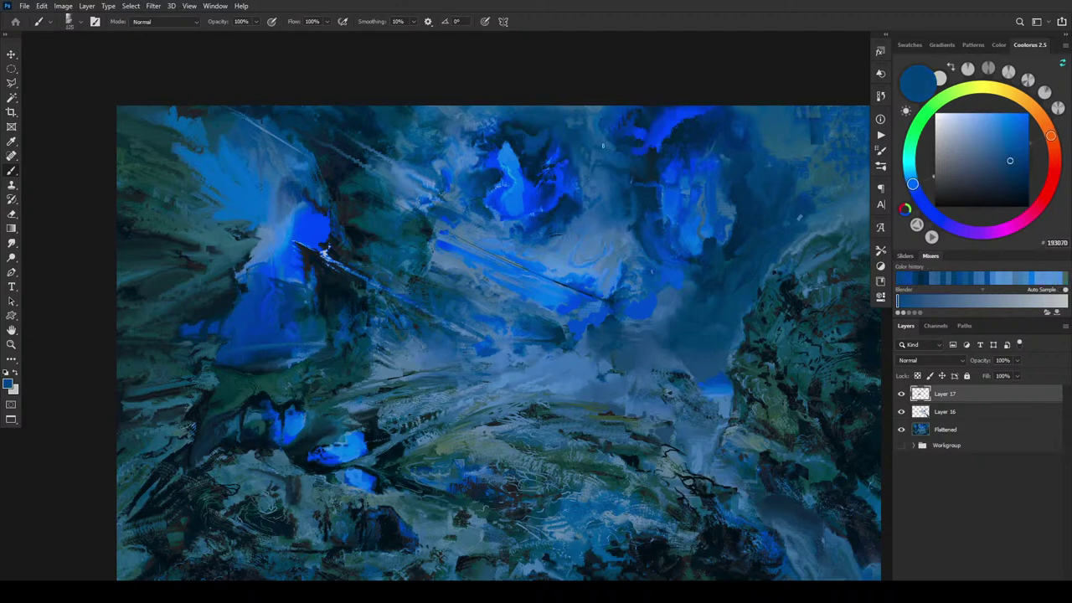
left_click(604, 121, "alt")
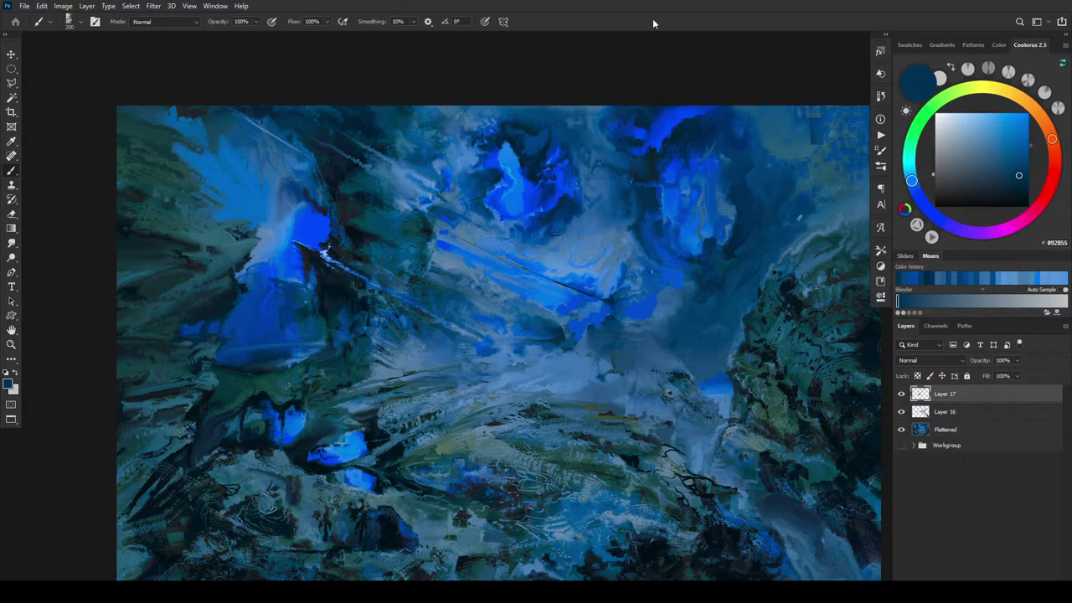
Sample a light blue from the cloud beneath the central swirl and work on the cloud's lower area, varying the brush size.
key("bracketright")
key("bracketright")
key("bracketright")
key("bracketright")
key("bracketright")
left_click(563, 266, "alt")
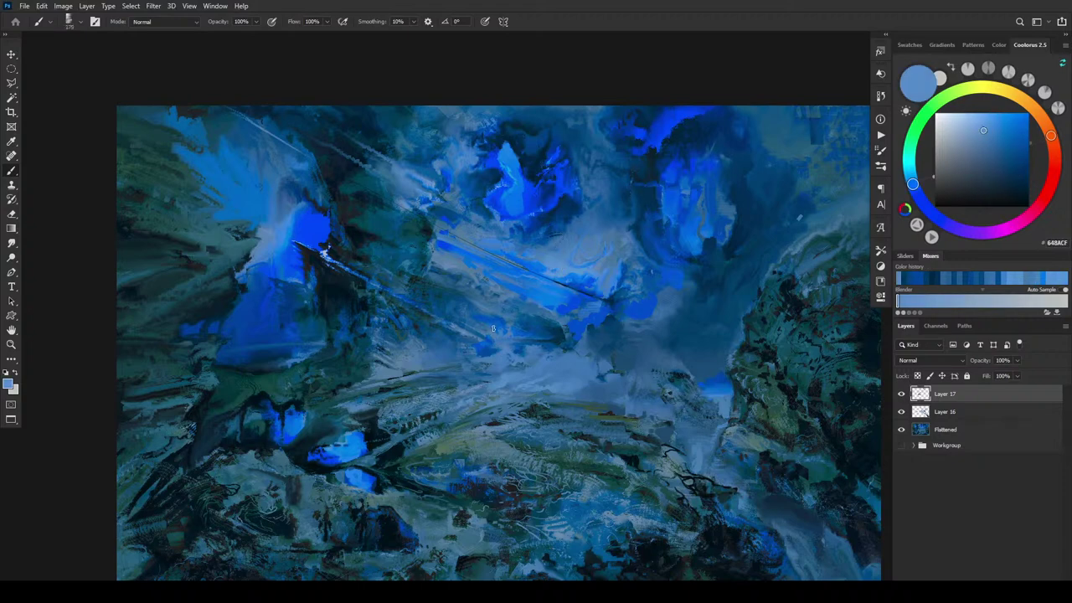
key("bracketleft")
key("bracketleft")
key("bracketleft")
key("bracketleft")
key("bracketright")
key("bracketright")
key("bracketright")
key("bracketright")
key("bracketright")
key("bracketright")
key("bracketleft")
key("bracketleft")
key("bracketleft")
key("bracketleft")
key("bracketleft")
key("bracketleft")
key("bracketleft")
key("bracketleft")
Sample a lighter blue from the middle of the diagonal cloud band and soften the area with a gradually larger brush.
left_click(529, 279, "alt")
key("bracketright")
key("bracketright")
key("bracketright")
key("bracketright")
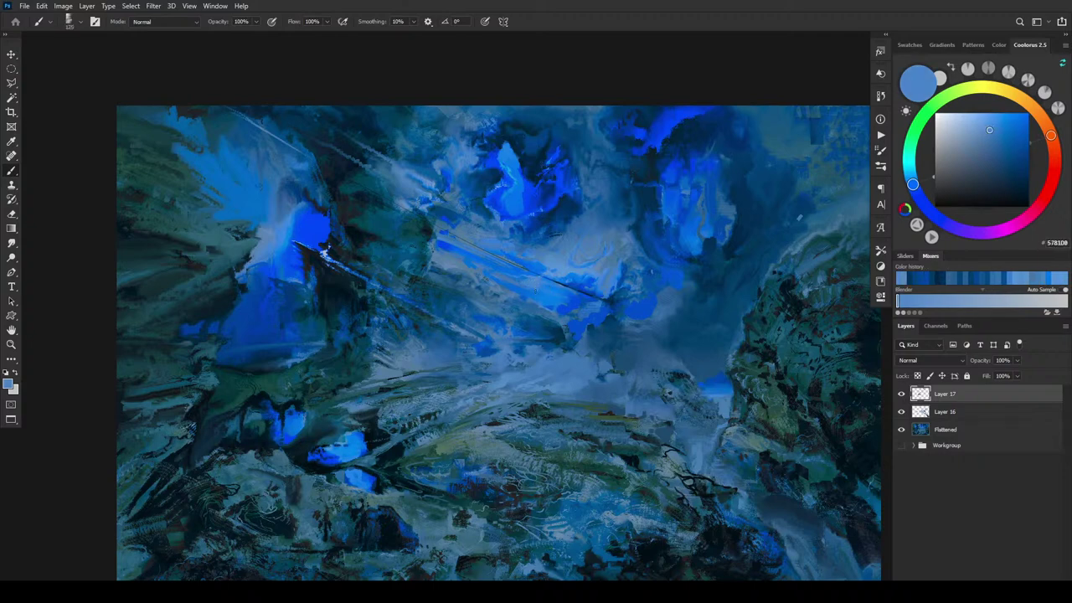
key("bracketright")
key("bracketright")
key("bracketright")
Sample bright and muted blues along the diagonal cloud band below the central swirl and blend its streaks.
left_click(517, 277, "alt")
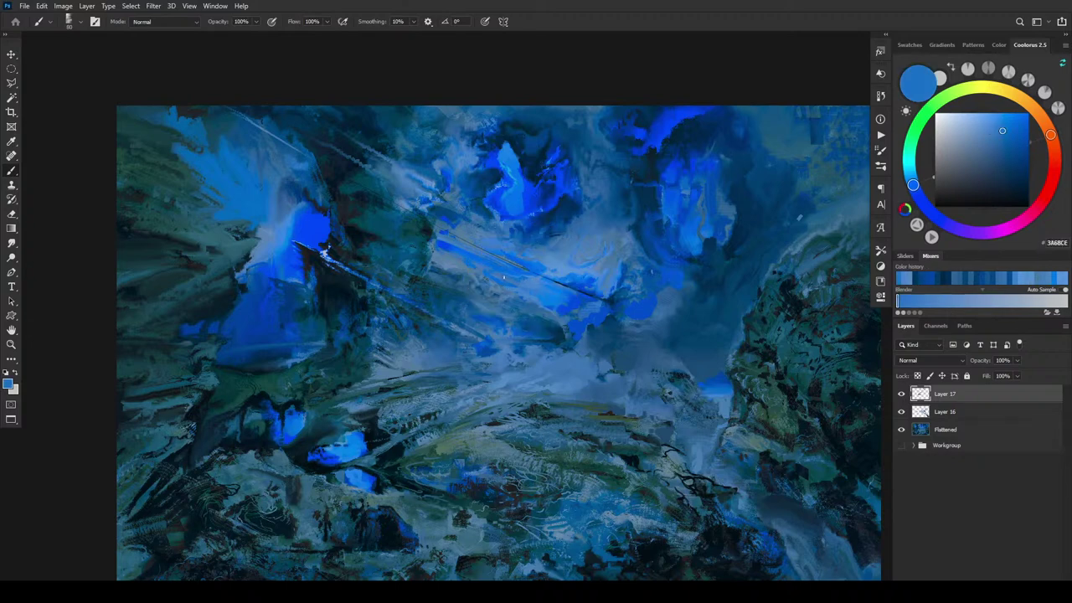
left_click(492, 273, "alt")
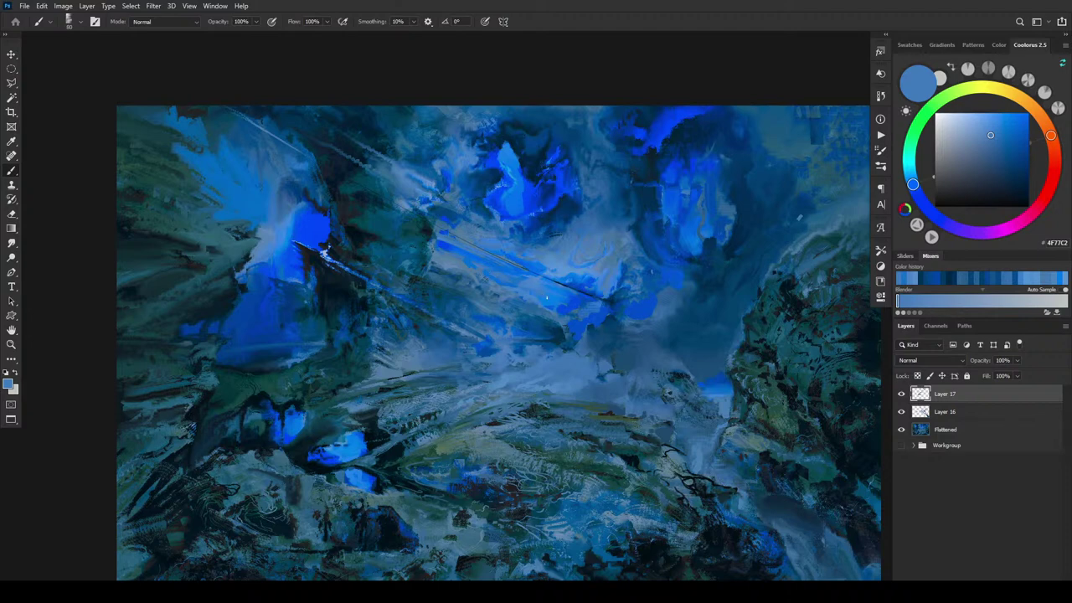
left_click(524, 277, "alt")
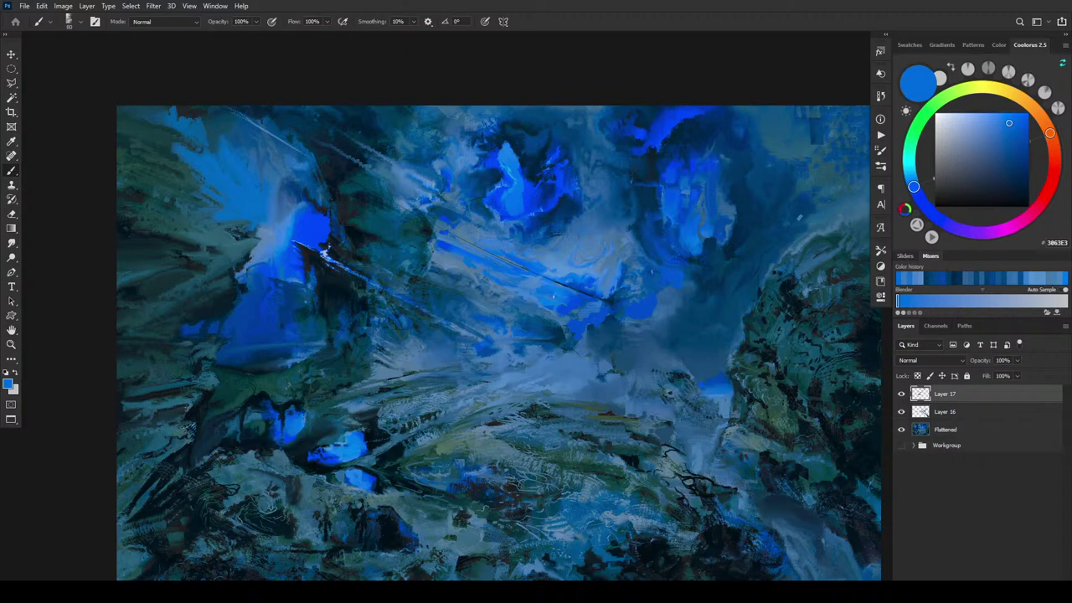
left_click(579, 300, "alt")
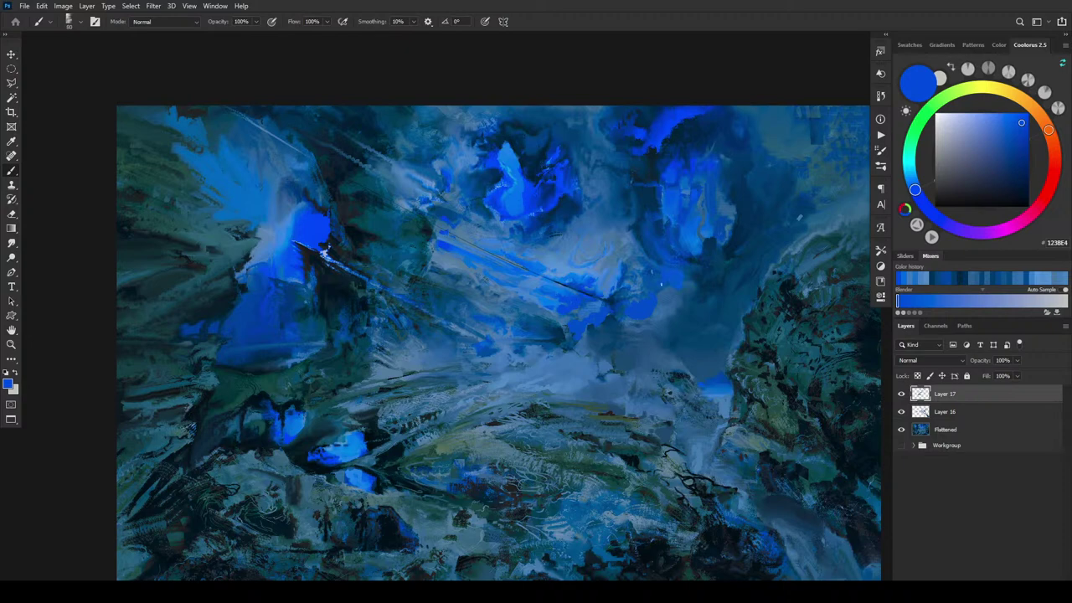
Sample grey-blue and bright blue at the diagonal band's upper-left end and refine its streaks with a smaller brush.
key("bracketright")
key("bracketright")
key("bracketright")
key("bracketright")
key("bracketright")
left_click(467, 229, "alt")
key("bracketleft")
key("bracketleft")
key("bracketleft")
key("bracketleft")
key("bracketleft")
key("bracketleft")
key("bracketleft")
key("bracketleft")
key("bracketleft")
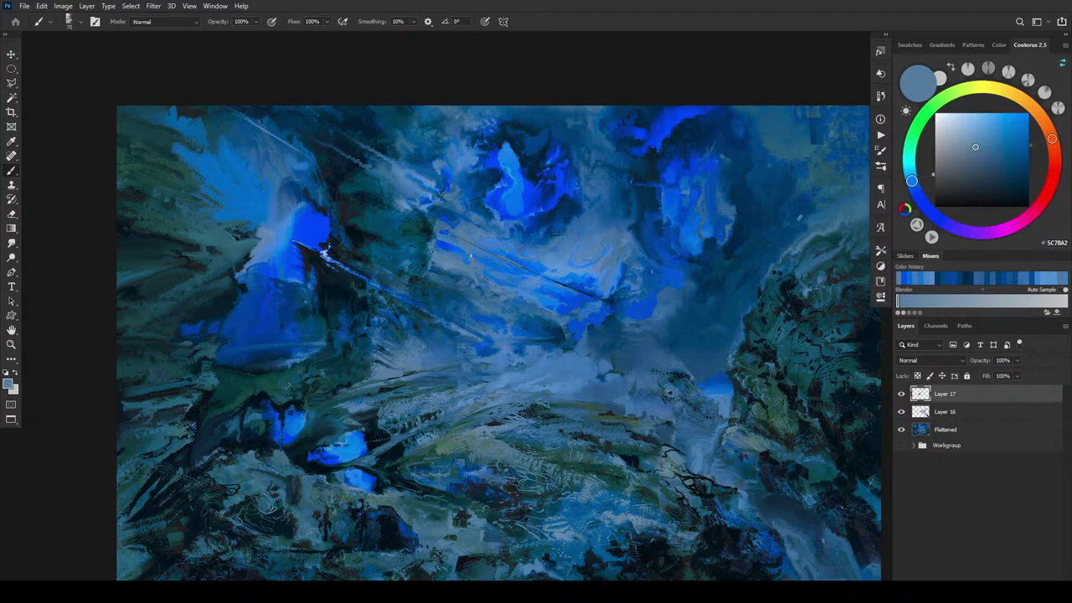
left_click(461, 245, "alt")
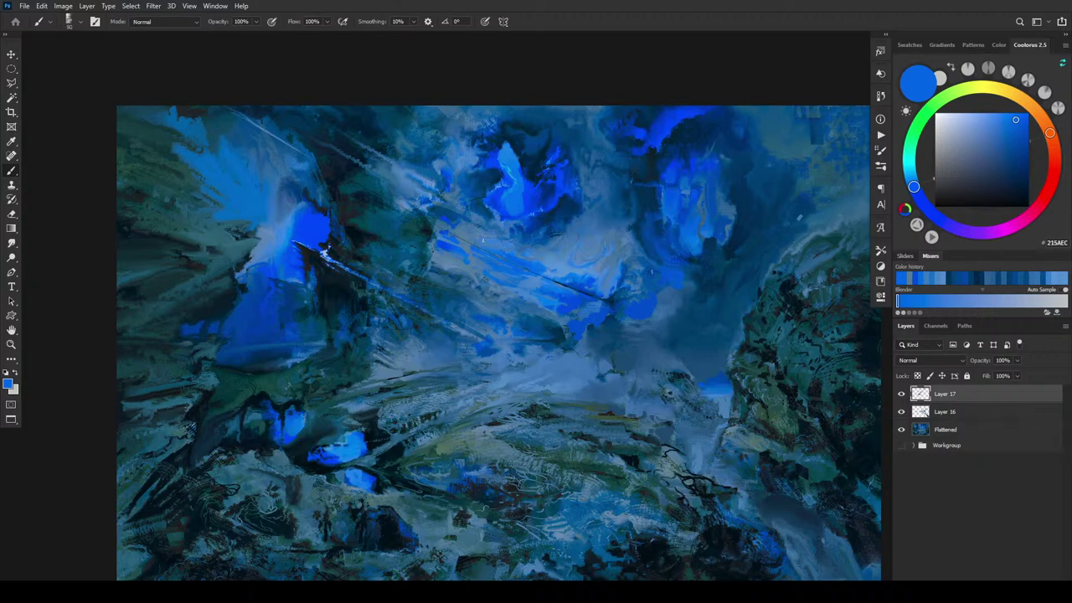
Sample a blue near the upper-left light streak and paint thin diagonal streaks across the cloud band and the dark cliff.
left_click(272, 136, "alt")
left_click_drag(381, 190, 600, 304)
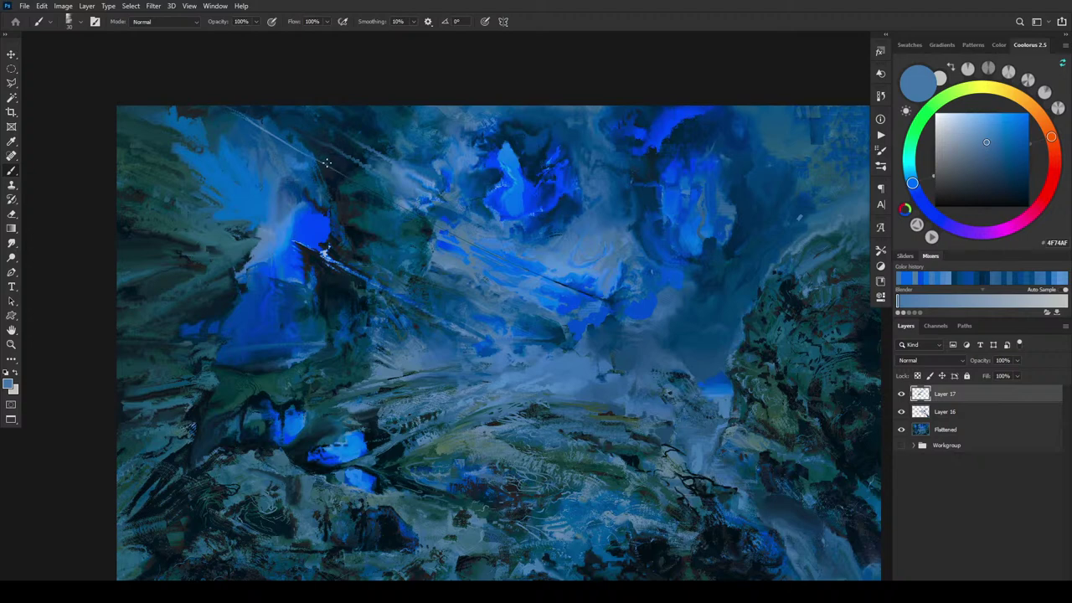
left_click_drag(300, 153, 347, 178)
Examine the whole painting's composition and contrast at thumbnail size.
key("ctrl+minus")
key("ctrl+minus")
key("ctrl+minus")
key("ctrl+minus")
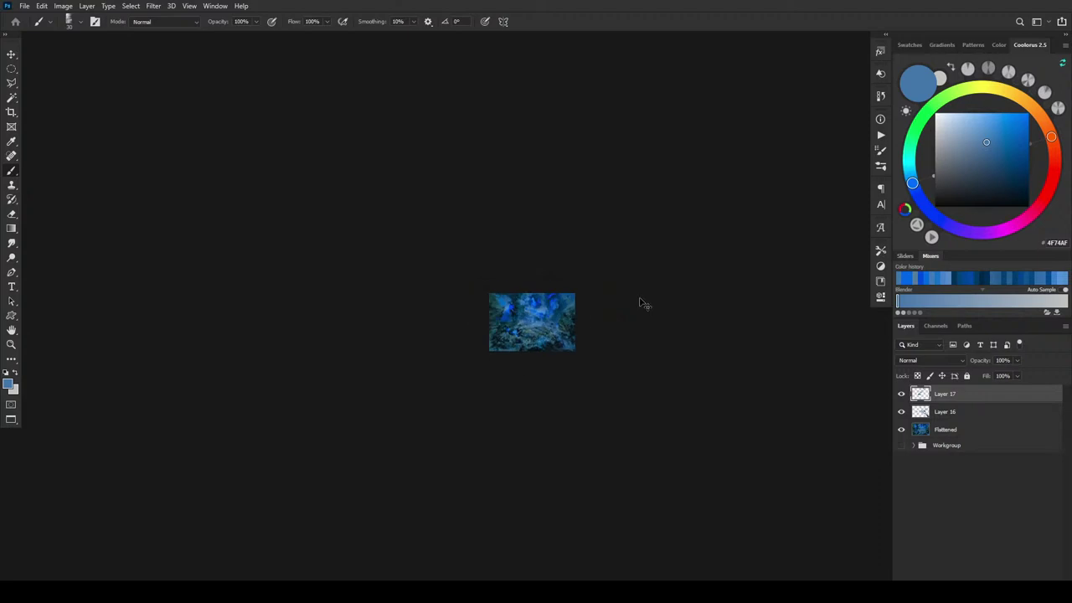
key("ctrl+plus")
key("ctrl+plus")
key("ctrl+plus")
key("ctrl+plus")
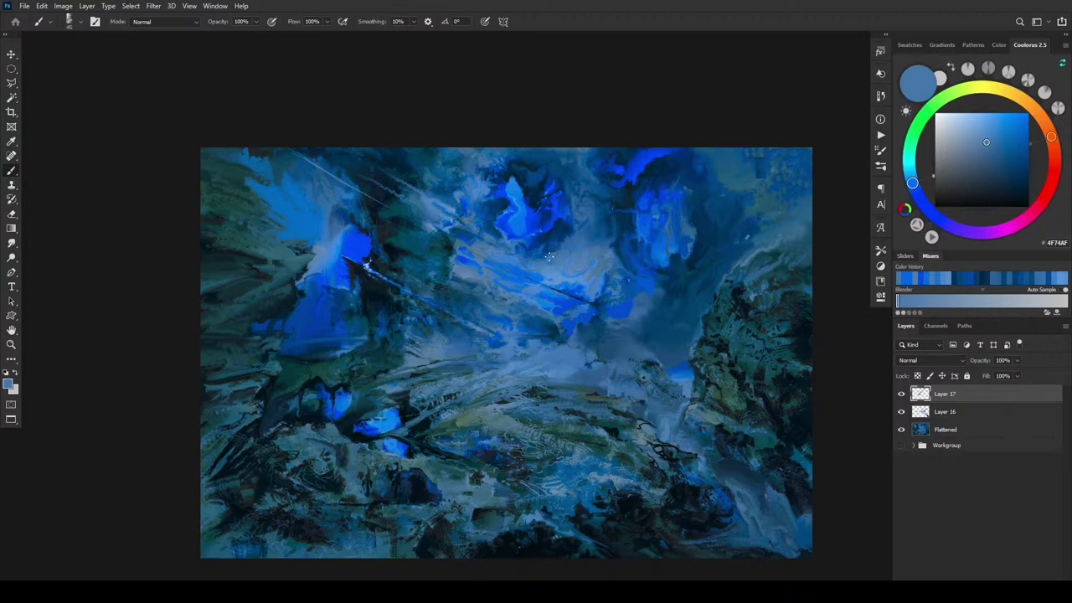
Sample a near-black blue from the dark rock beside the left-hand blue glow and add a new layer above Layer 17.
left_click(384, 292, "alt")
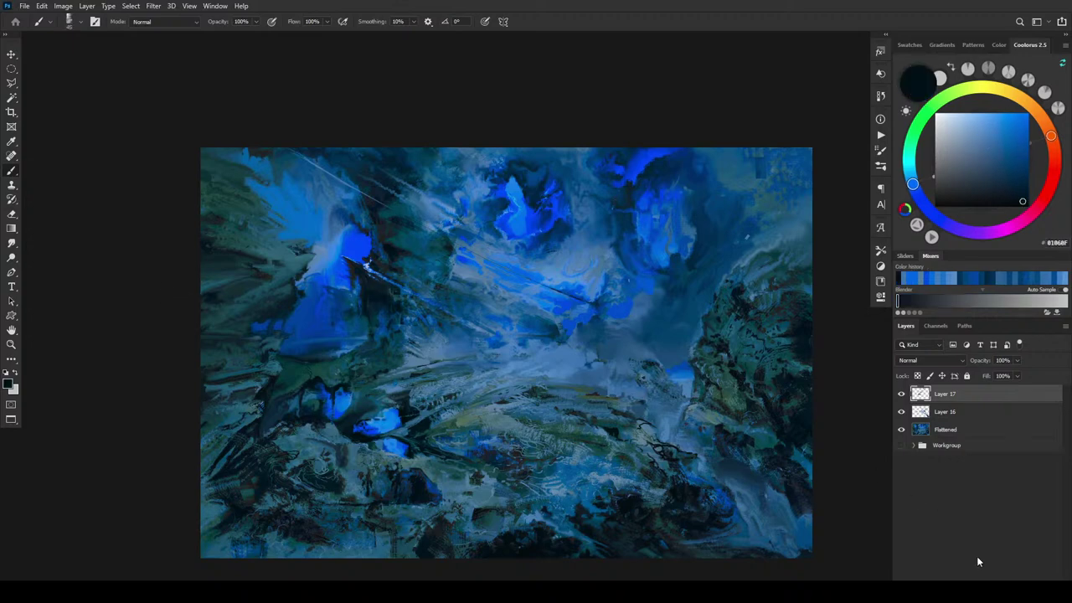
key("ctrl+shift+alt+n")
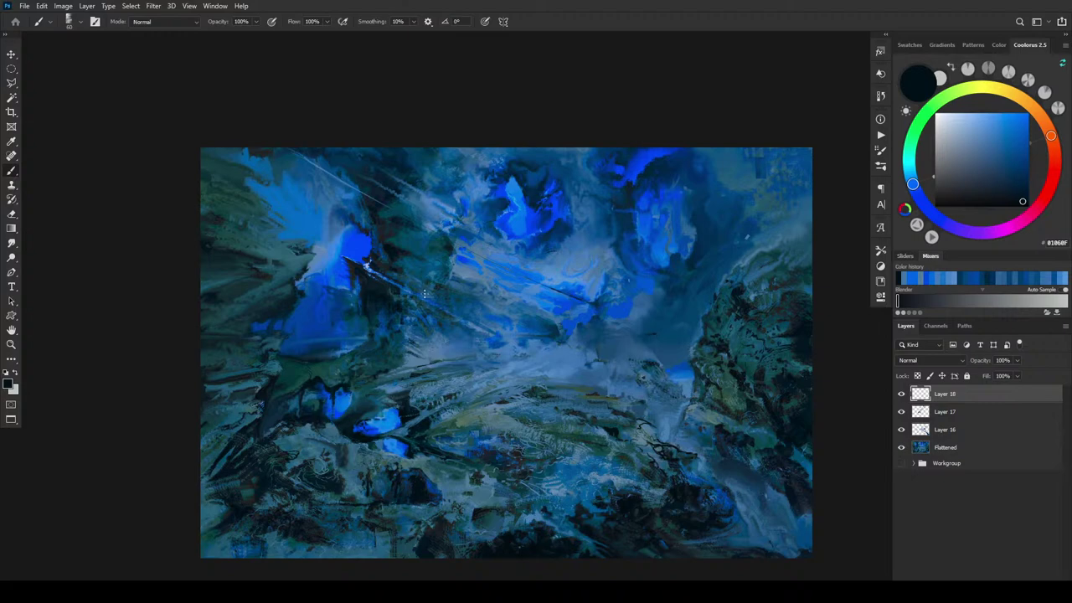
Paint a thin dark diagonal streak across the lower left-hand blue glow to the canvas edge, undoing the first, flatter stroke.
key("bracketright")
key("bracketright")
key("bracketright")
key("bracketright")
key("bracketleft")
key("bracketleft")
key("bracketleft")
key("bracketleft")
key("bracketleft")
key("bracketleft")
left_click_drag(520, 342, 76, 303)
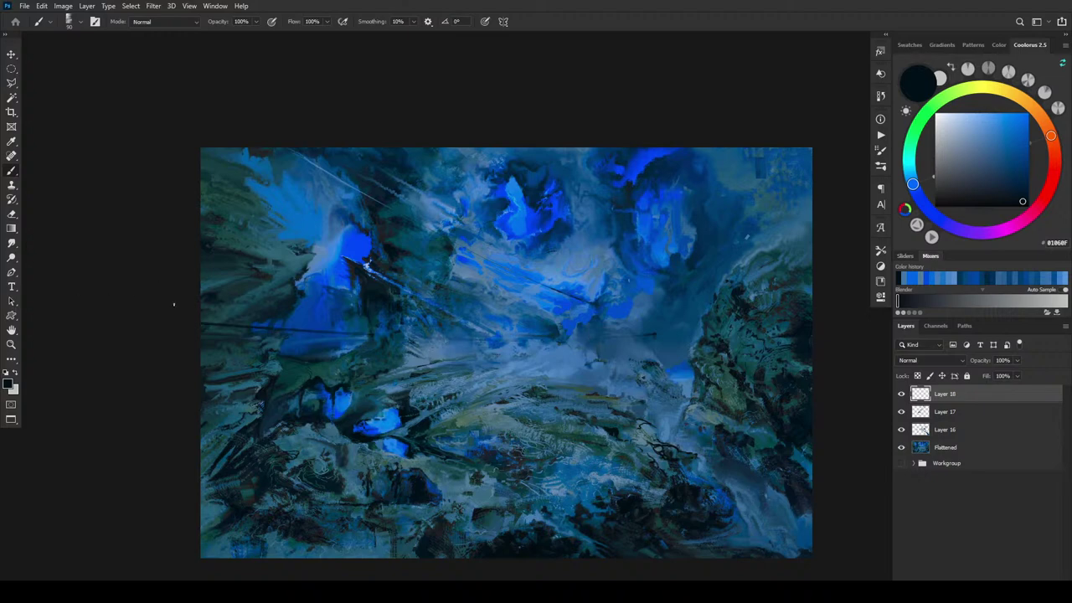
key("ctrl+z")
left_click_drag(370, 332, 64, 260)
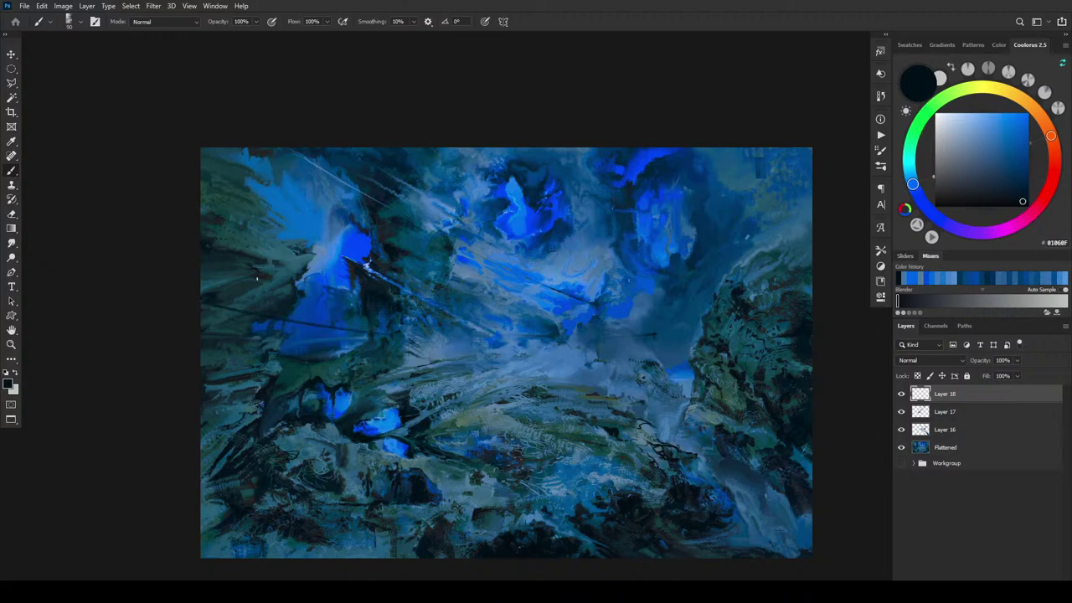
scroll(566, 334, "down", 10)
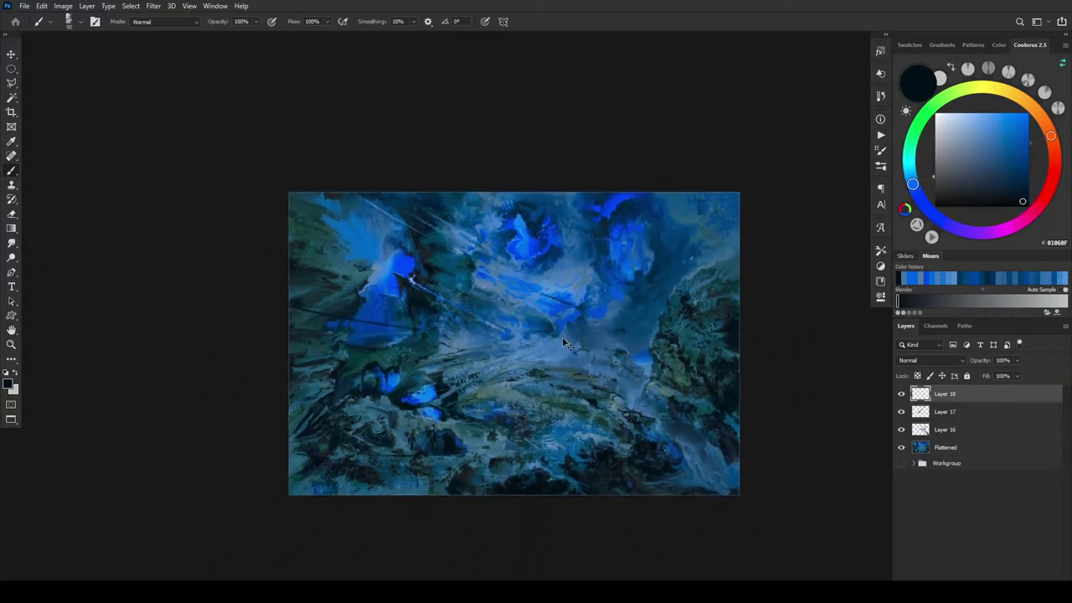
Lock Layer 18's transparent pixels and recolor the thin dark line near the painting's left edge with sampled blue #4F74AF.
scroll(563, 350, "down", 2)
scroll(561, 350, "up", 8)
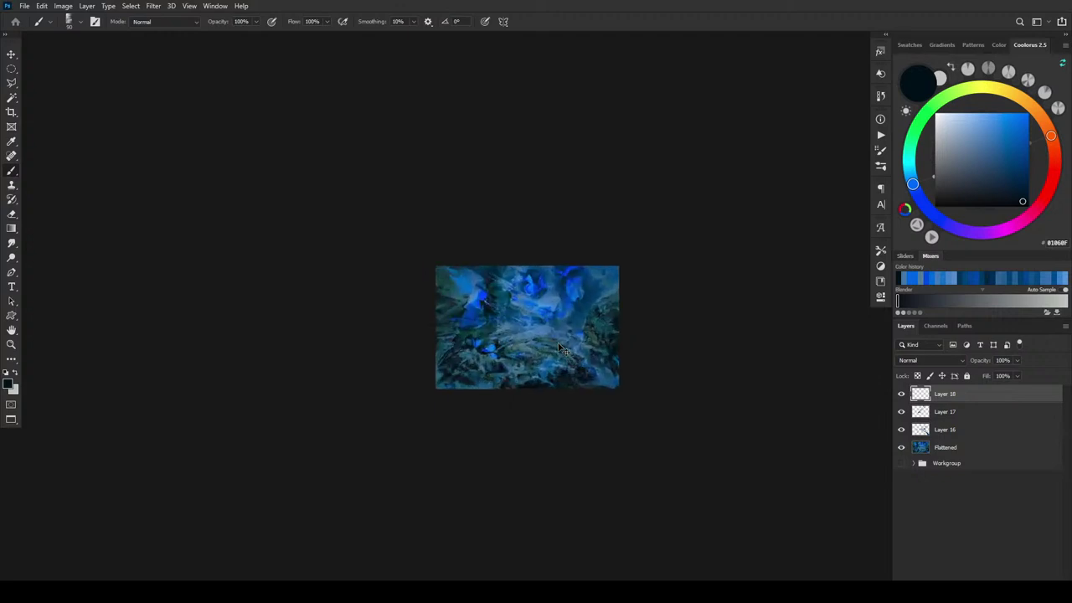
scroll(560, 350, "up", 2)
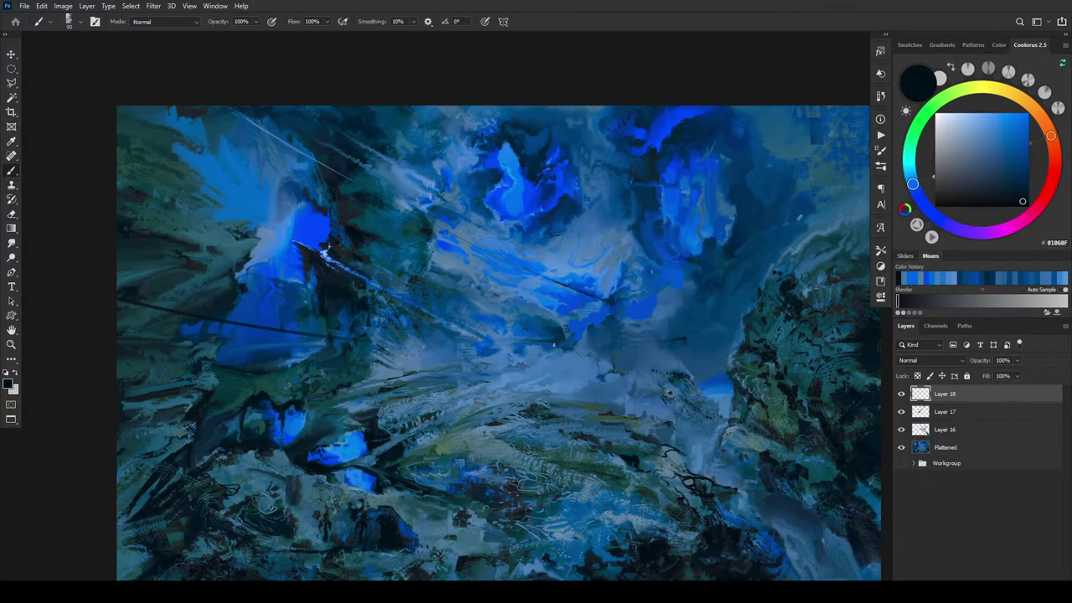
left_click(926, 376)
left_click(287, 138, "alt")
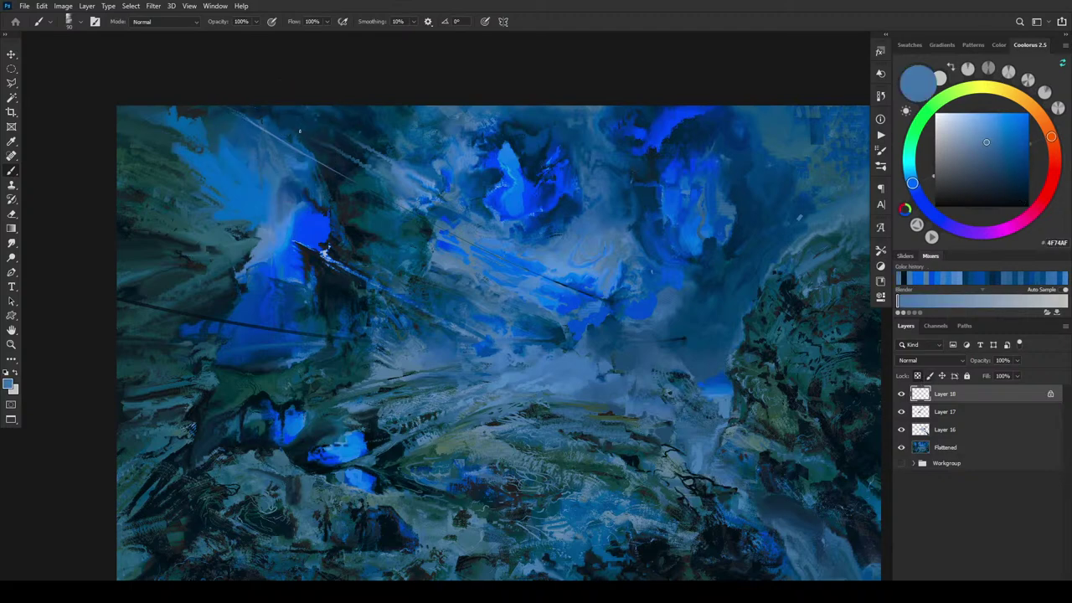
left_click_drag(125, 298, 277, 332)
Examine the recolored line against the whole painting at several zoom levels.
scroll(527, 375, "down", 5)
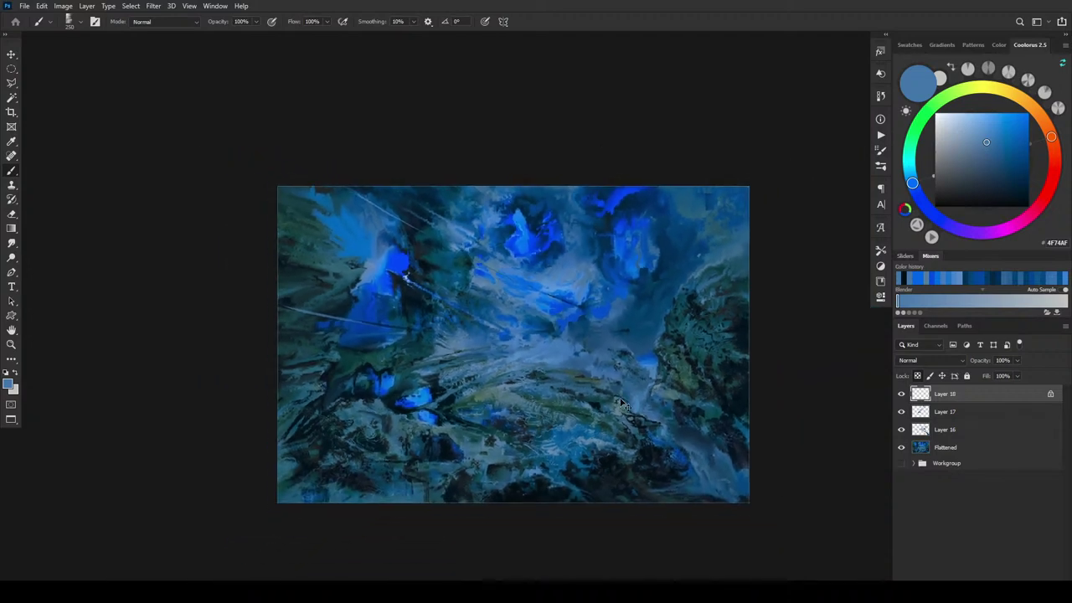
scroll(611, 403, "up", 5)
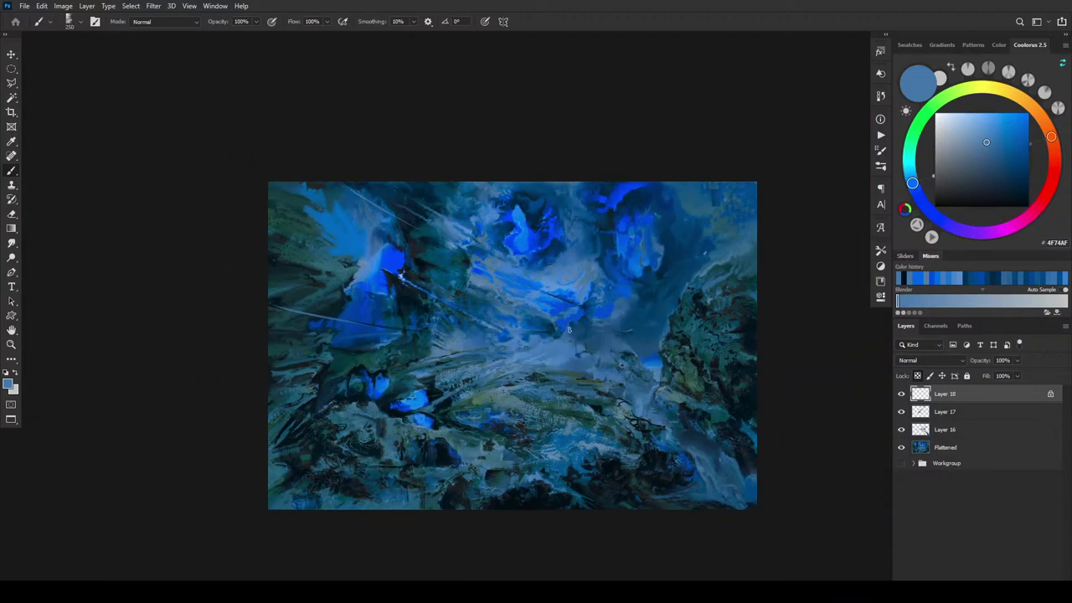
scroll(508, 328, "down", 5)
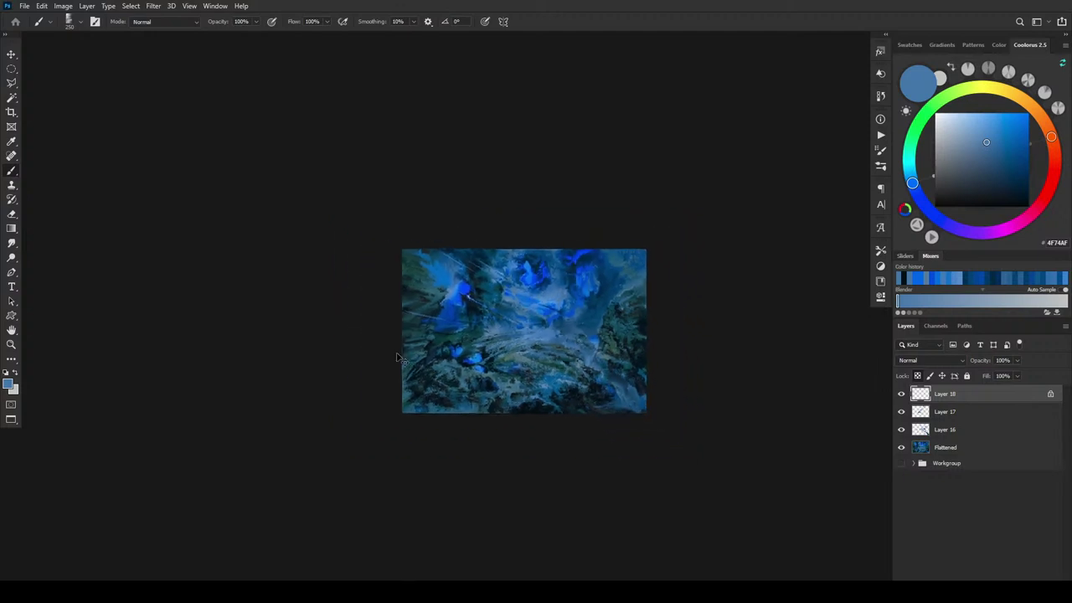
scroll(399, 361, "up", 5)
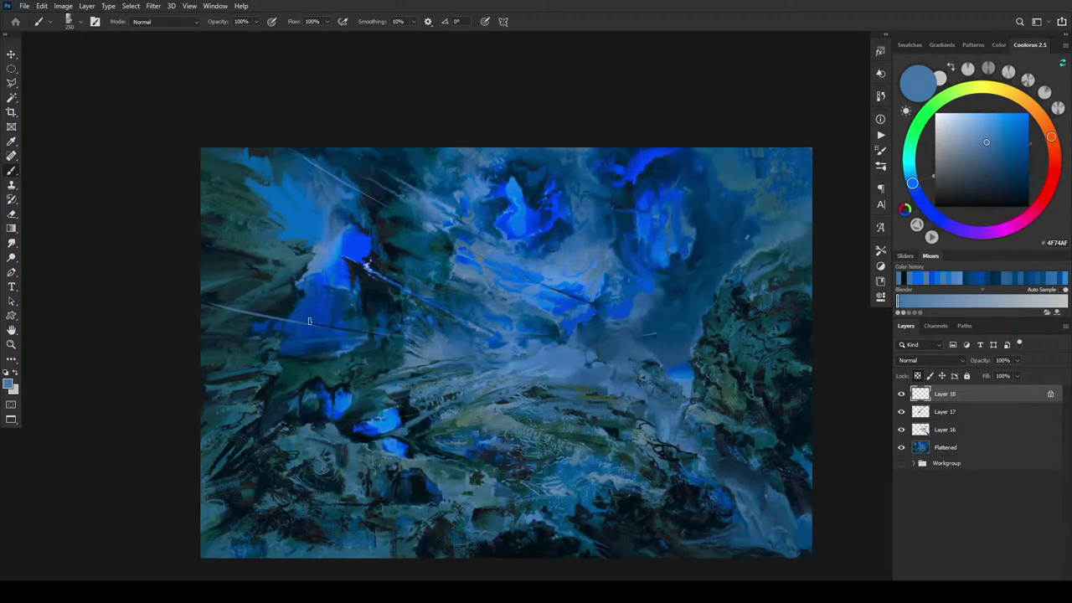
scroll(494, 349, "down", 5)
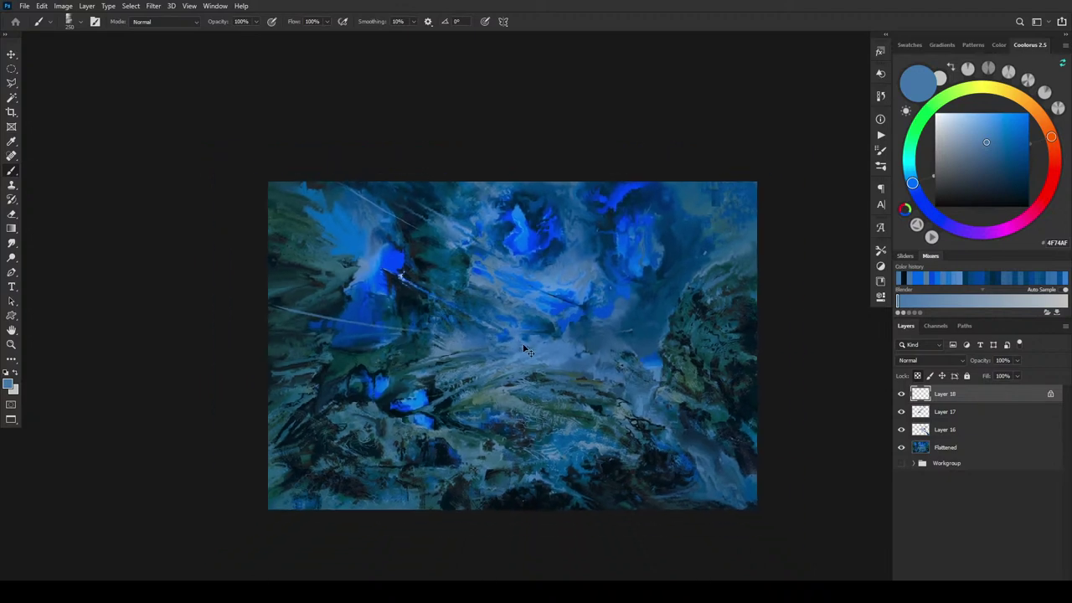
scroll(529, 346, "down", 2)
scroll(519, 350, "up", 6)
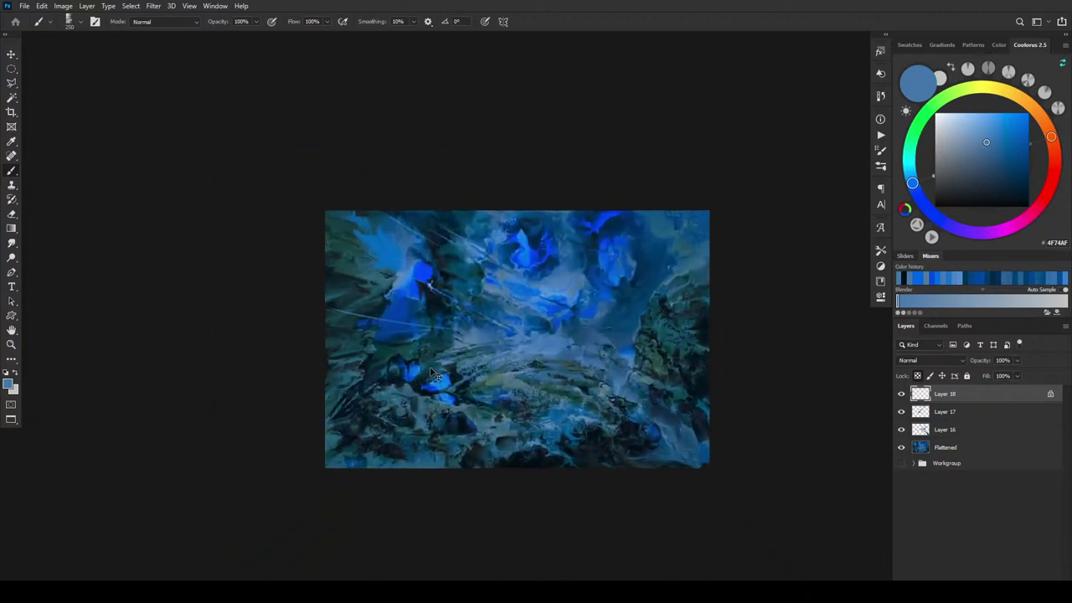
Try to repaint the light line at the painting's left edge in a sampled near-black blue, and undo the stroke.
left_click(330, 325, "alt")
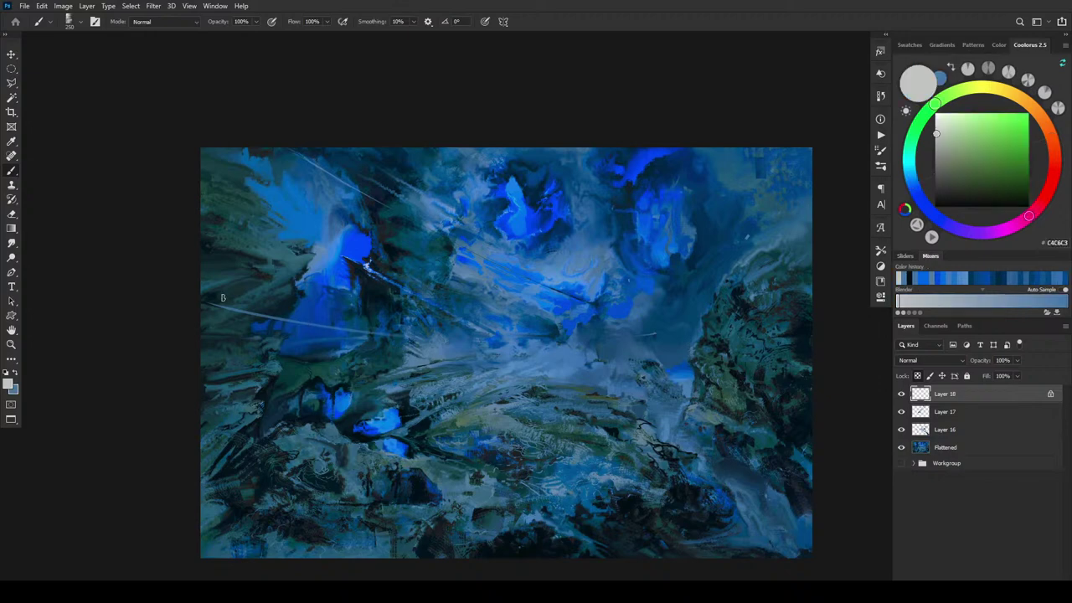
left_click(211, 293, "alt")
mouse_move(211, 294)
left_mouse_down()
mouse_move(204, 299)
mouse_move(530, 360)
left_mouse_up()
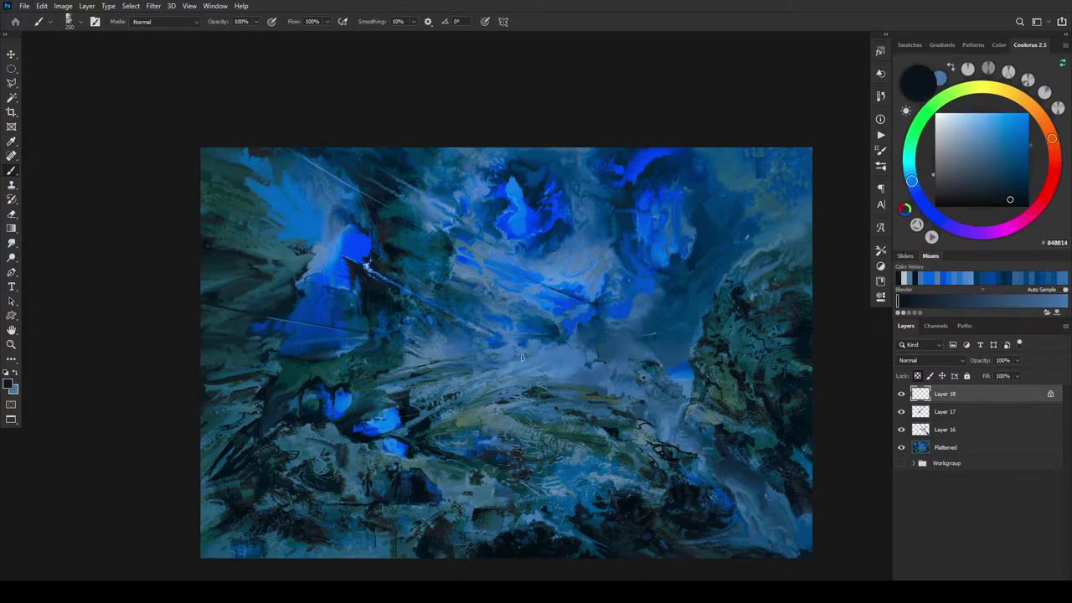
key("ctrl+z")
Darken the outer end of the thin left-hand line with near-black blue, undoing the last long stroke.
key("ctrl+minus")
key("ctrl+minus")
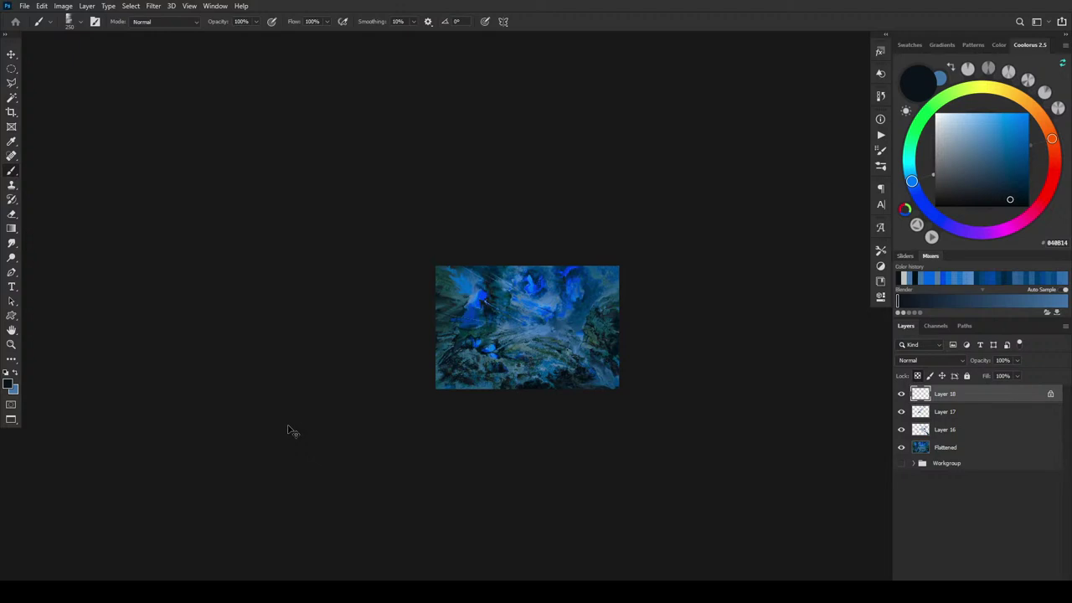
scroll(287, 432, "up", 5)
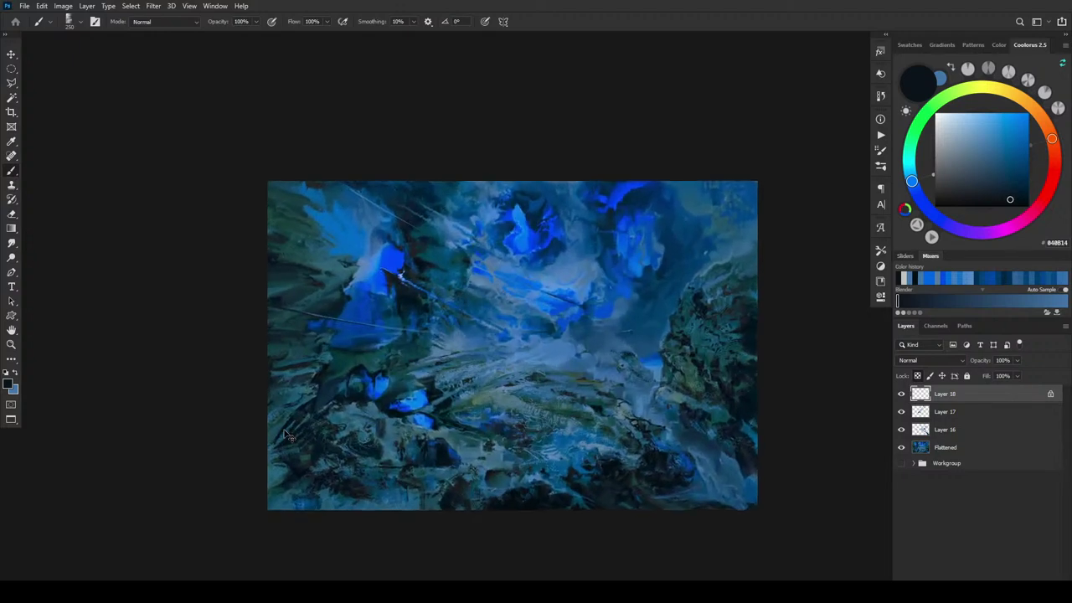
scroll(288, 431, "up", 3)
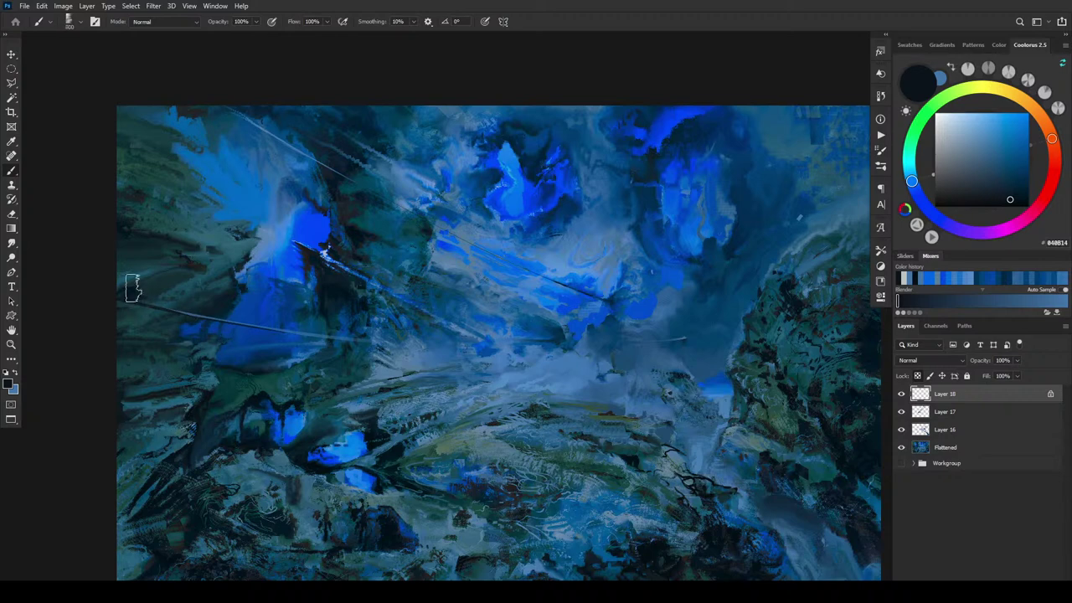
left_click_drag(131, 289, 369, 339)
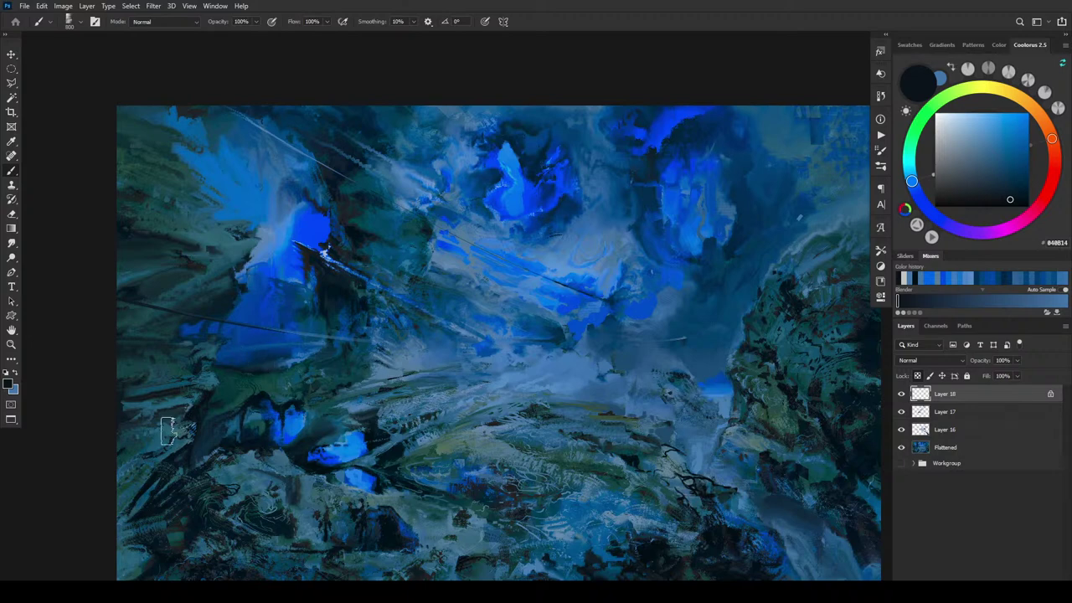
key("ctrl+z")
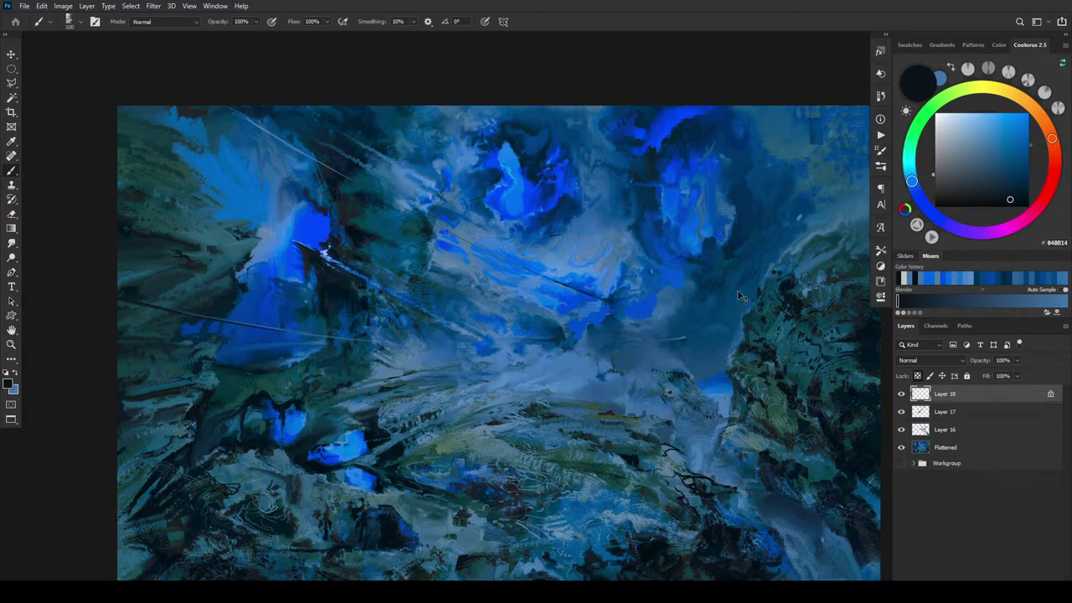
Examine the whole painting from a distance and up close to judge the line's effect.
key("ctrl+minus")
key("ctrl+minus")
key("ctrl+minus")
key("ctrl+minus")
key("ctrl+minus")
key("ctrl+plus")
key("ctrl+plus")
key("ctrl+plus")
key("ctrl+plus")
key("ctrl+plus")
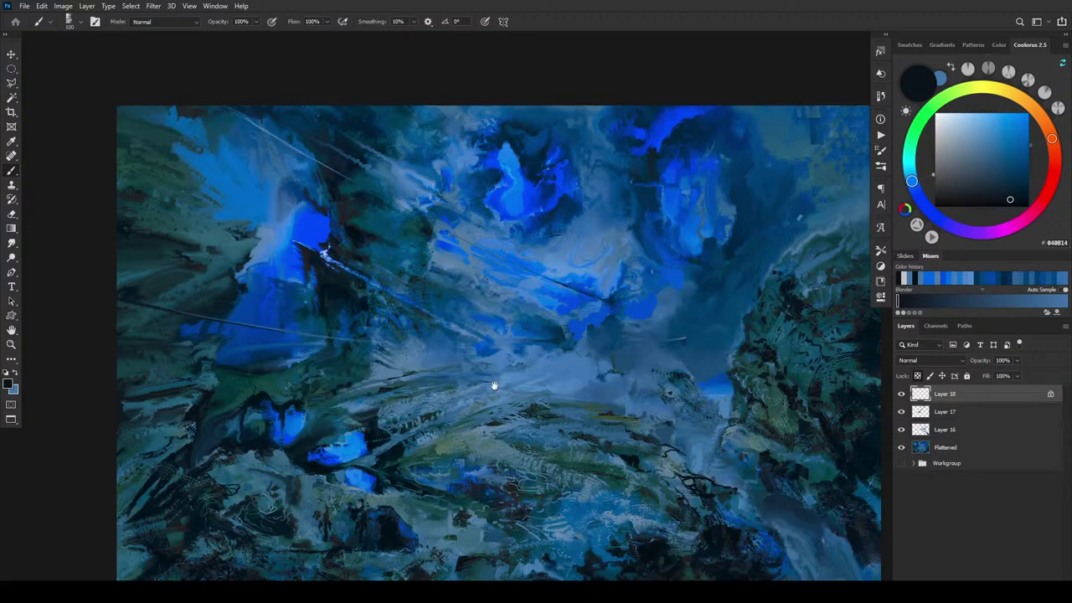
Add a new layer above Layer 18 and sample the muted blue #5A7AA1 from the painting's mid-ground.
left_click_drag(495, 386, 465, 373)
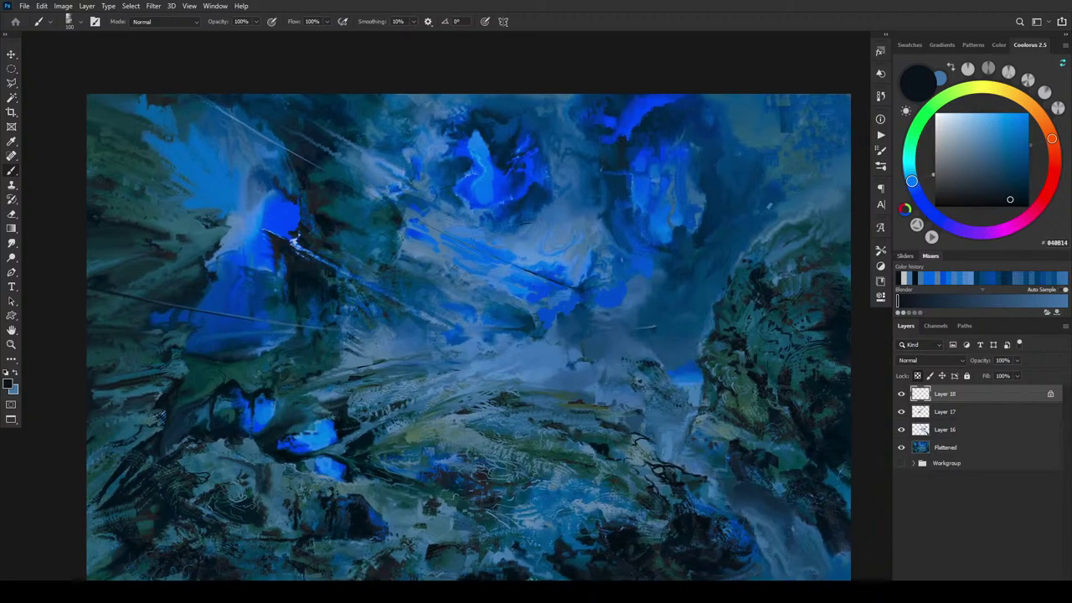
key("ctrl+shift+alt+n")
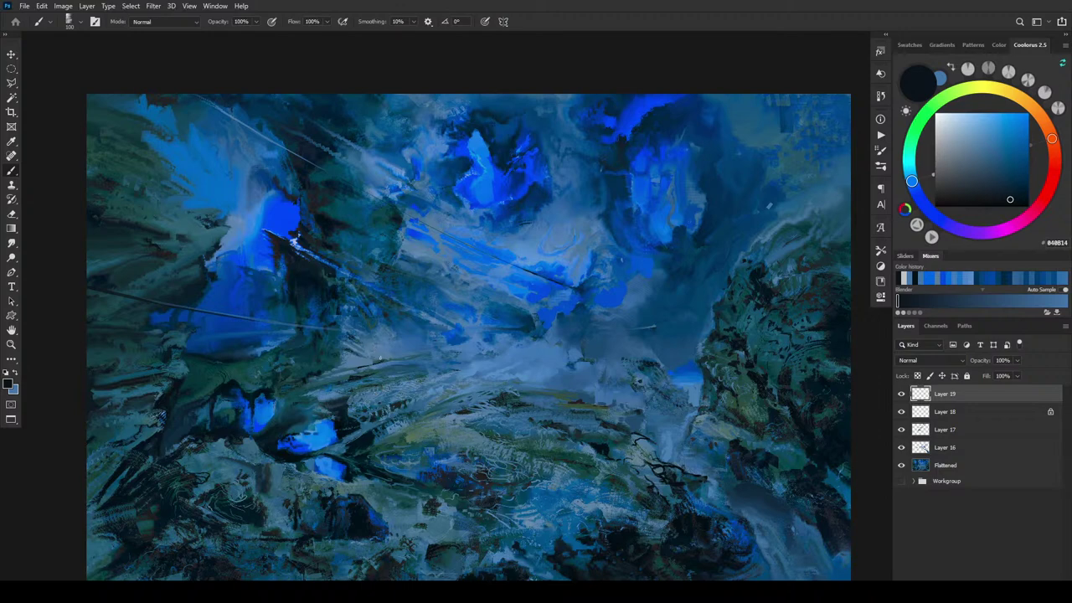
left_click(383, 346, "alt")
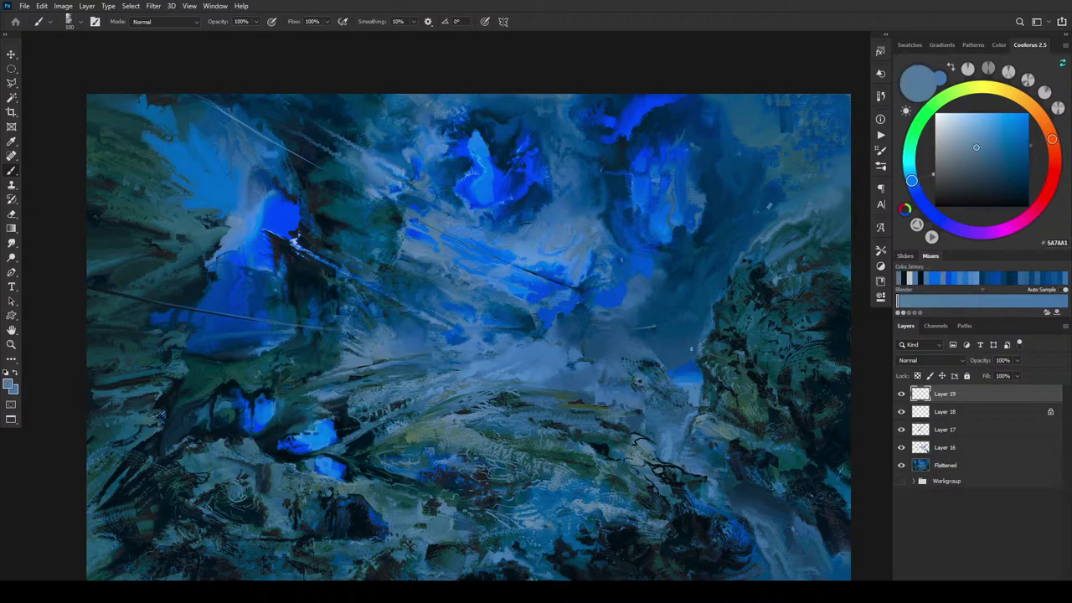
left_click(131, 7)
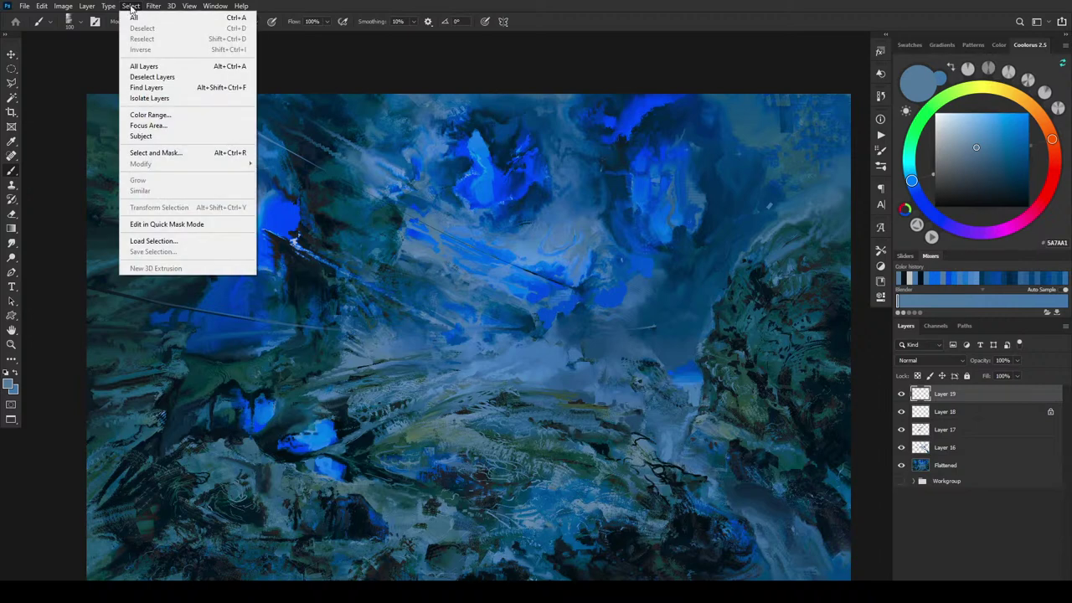
left_click(167, 128)
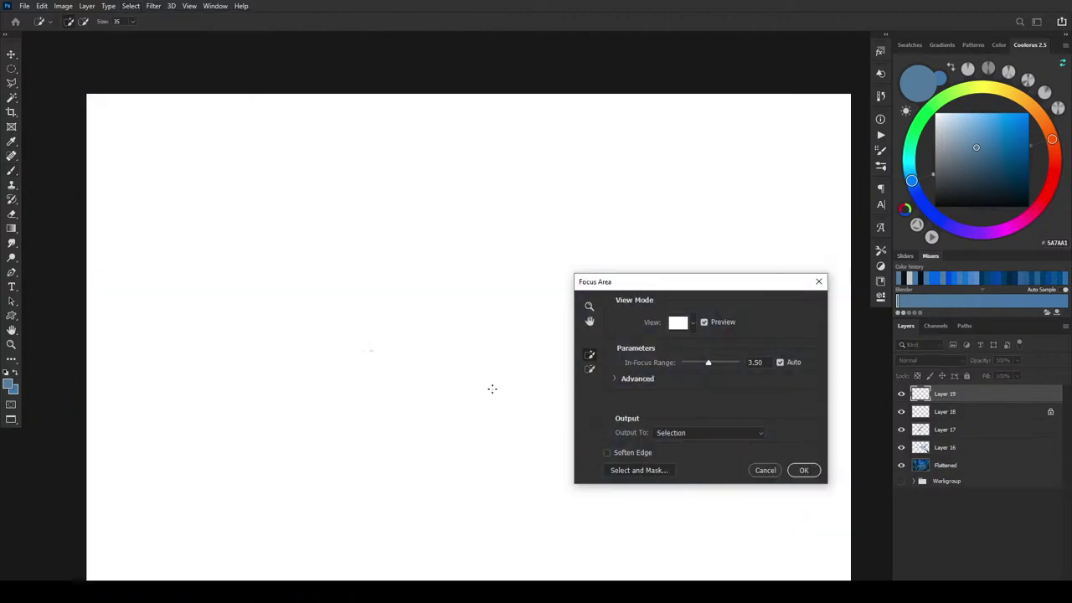
left_click(765, 470)
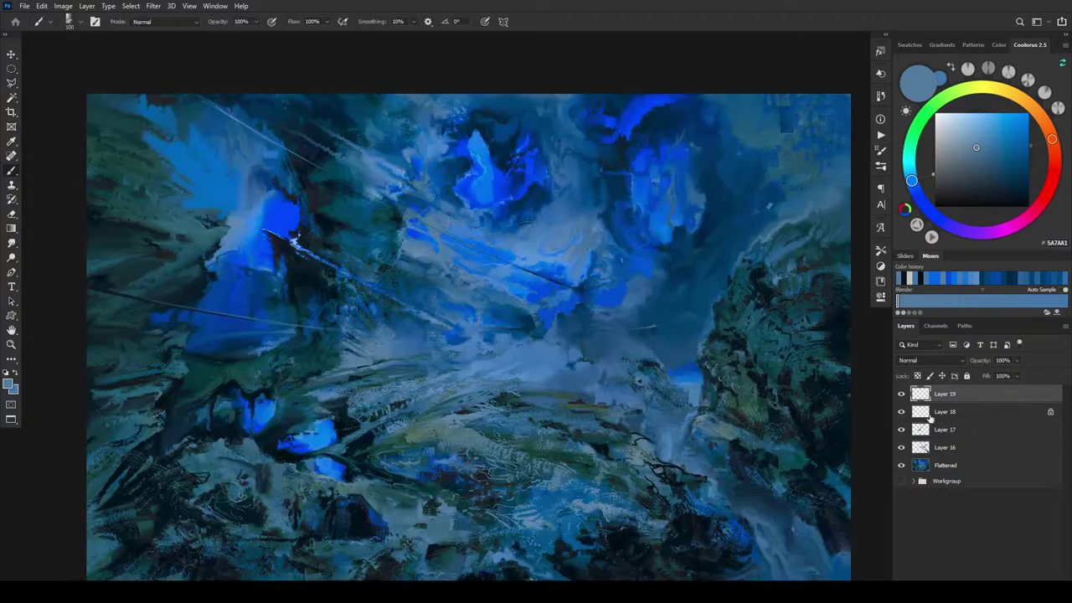
Set up a Color Range selection on the Flattened layer, sampling the muted blue mid-ground with Fuzziness 36.
left_click(933, 467)
left_click(109, 7)
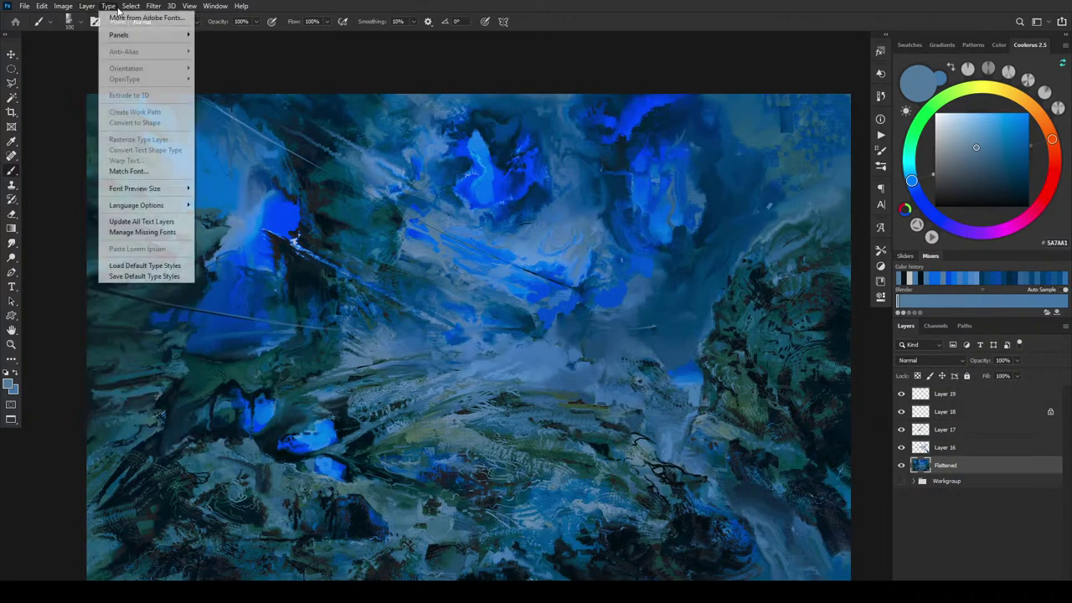
mouse_move(131, 7)
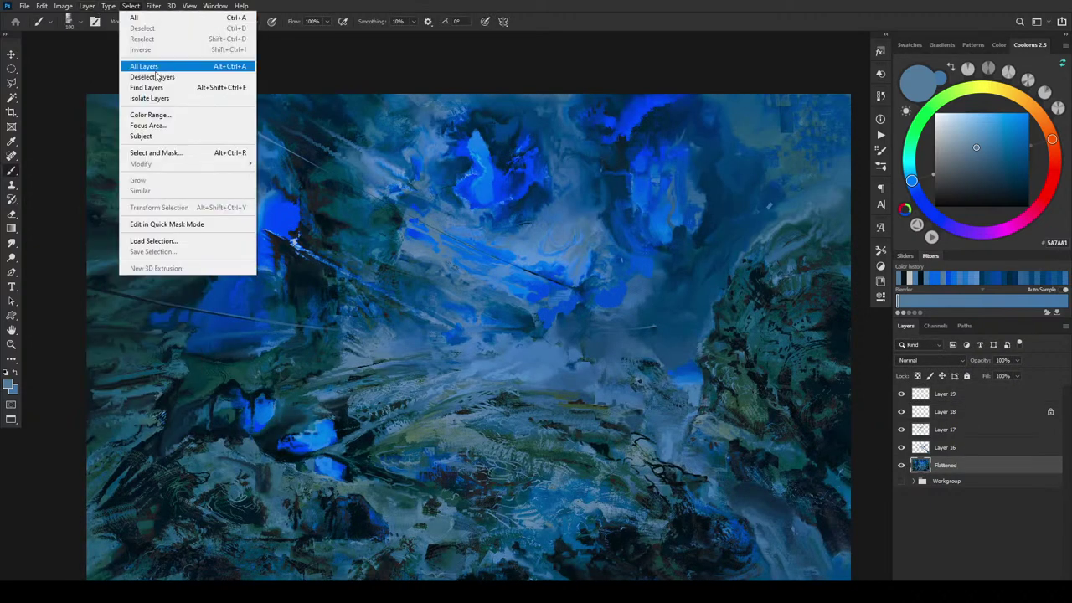
left_click(149, 114)
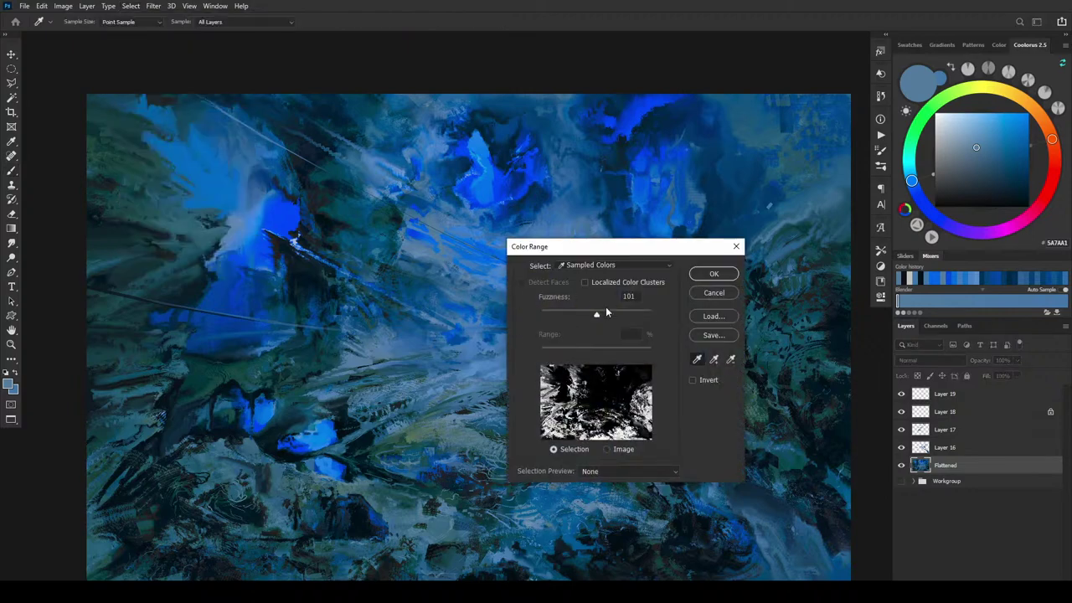
left_click(382, 354)
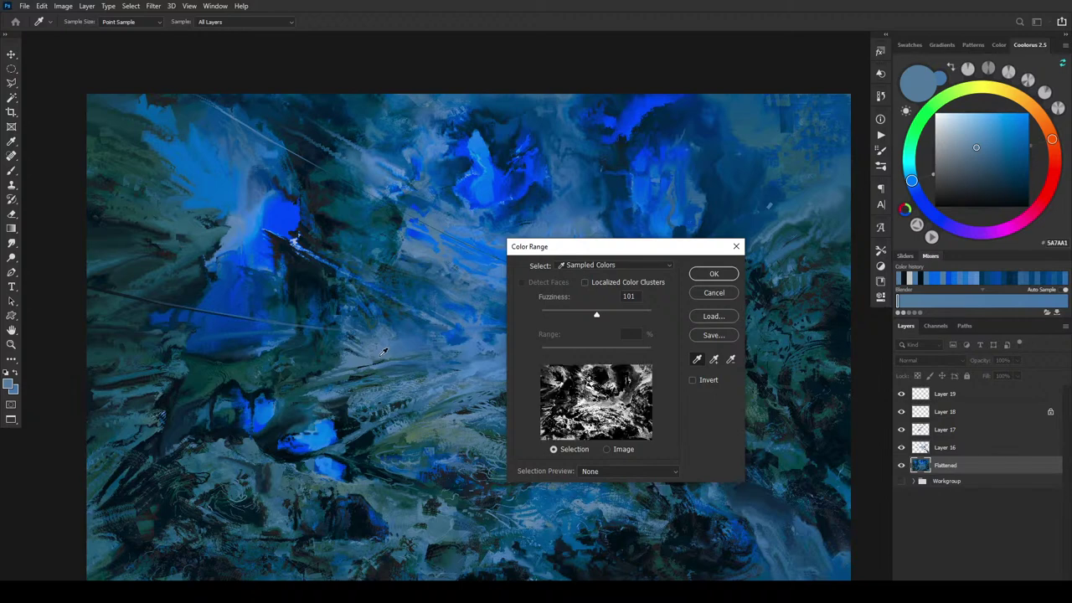
left_click_drag(655, 252, 812, 222)
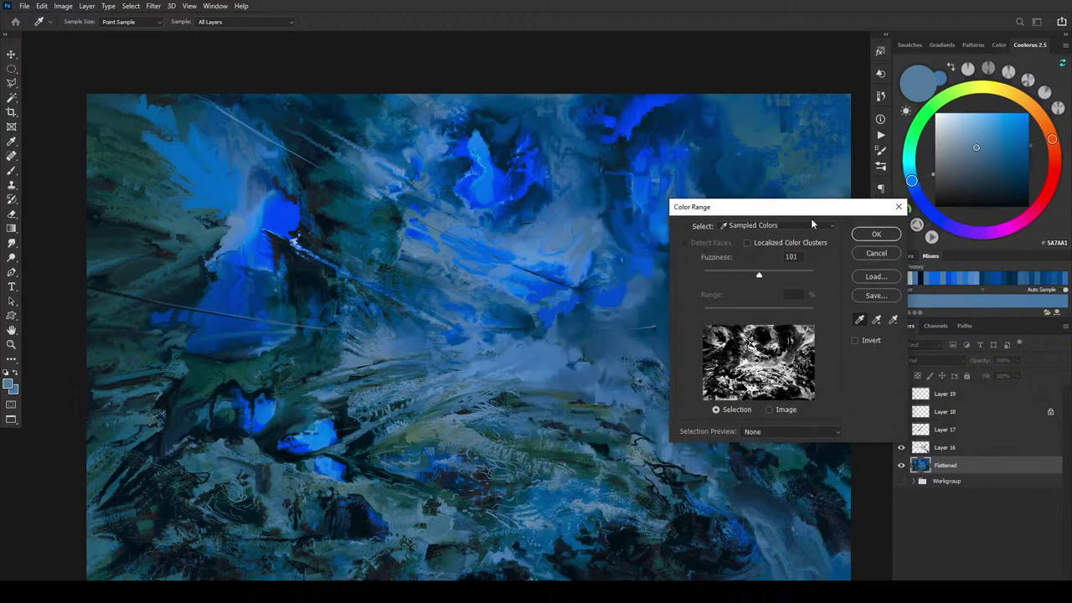
left_click_drag(762, 274, 723, 272)
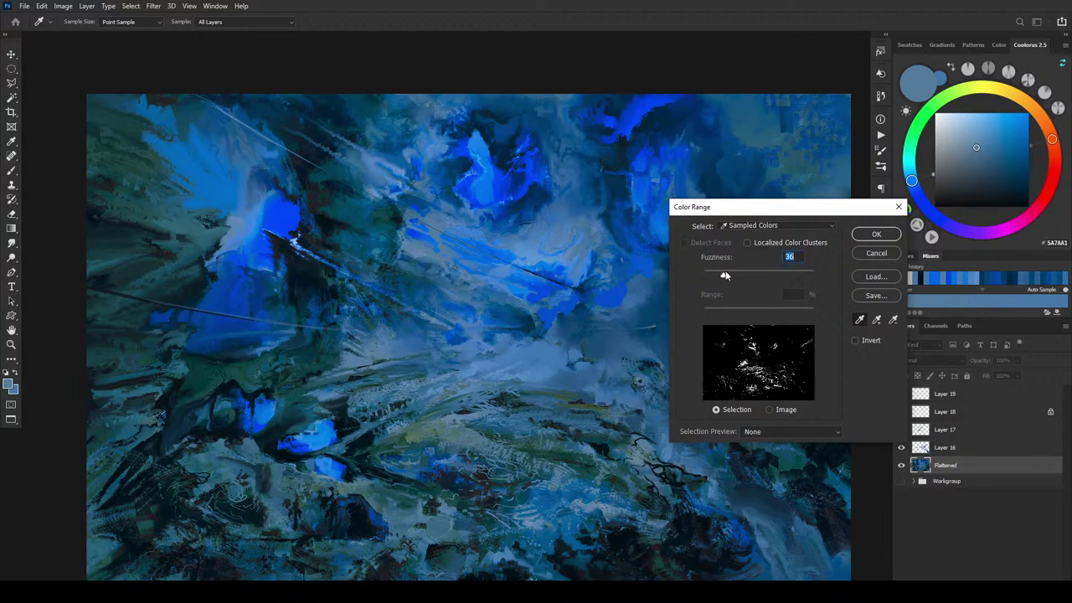
Review the Color Range preview, keep Sampled Colors with Selection Preview None, and apply the selection.
left_click(769, 411)
left_click(718, 410)
left_click(764, 227)
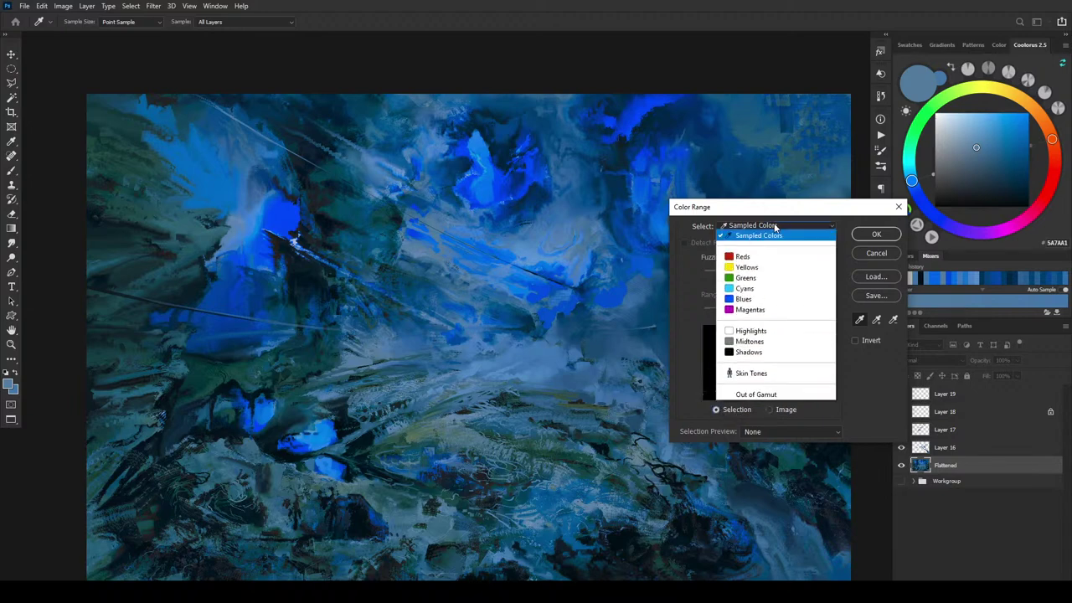
left_click(772, 224)
left_click(764, 433)
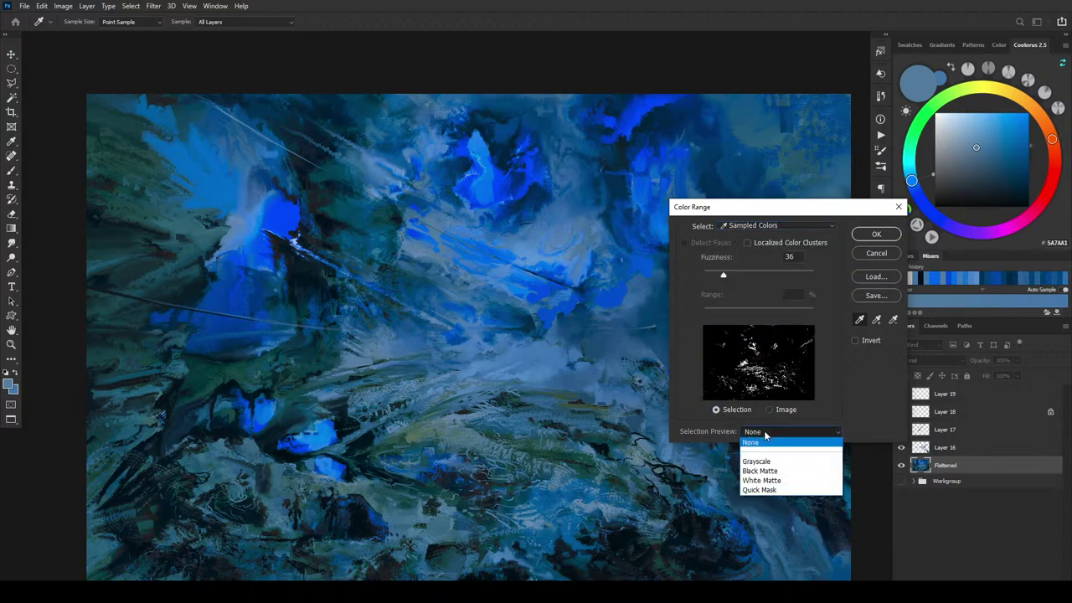
left_click(765, 435)
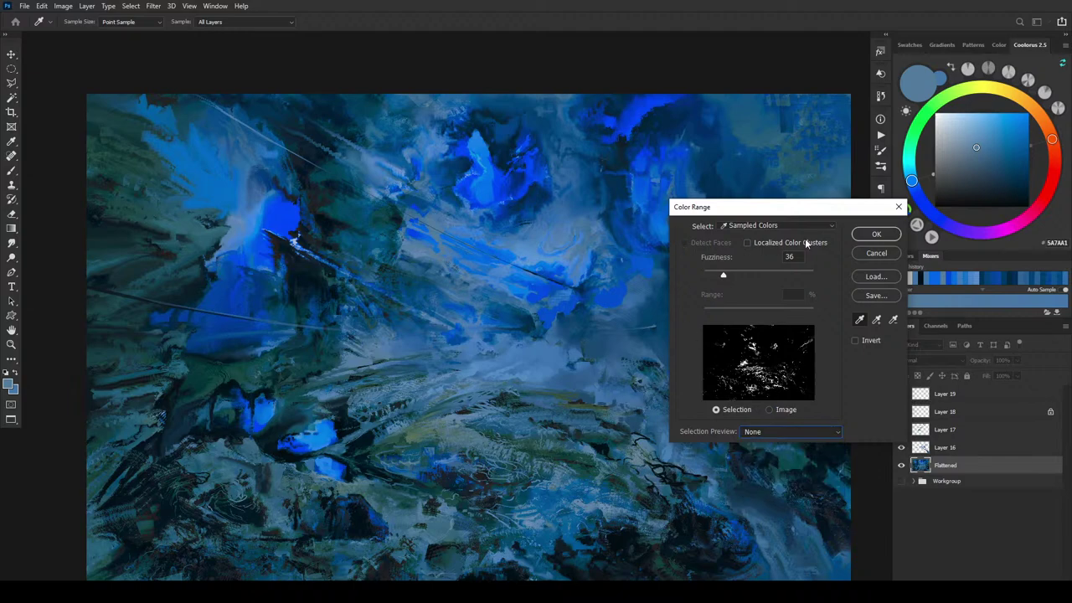
left_click(879, 235)
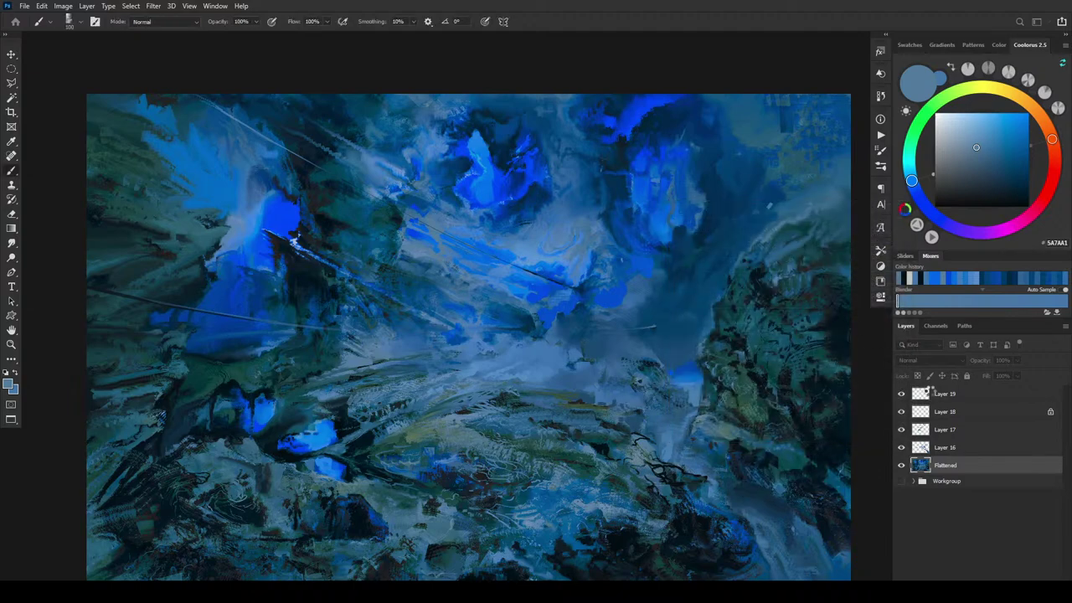
Make Layer 19 the active layer and toggle its visibility off and on to compare.
left_click(942, 399)
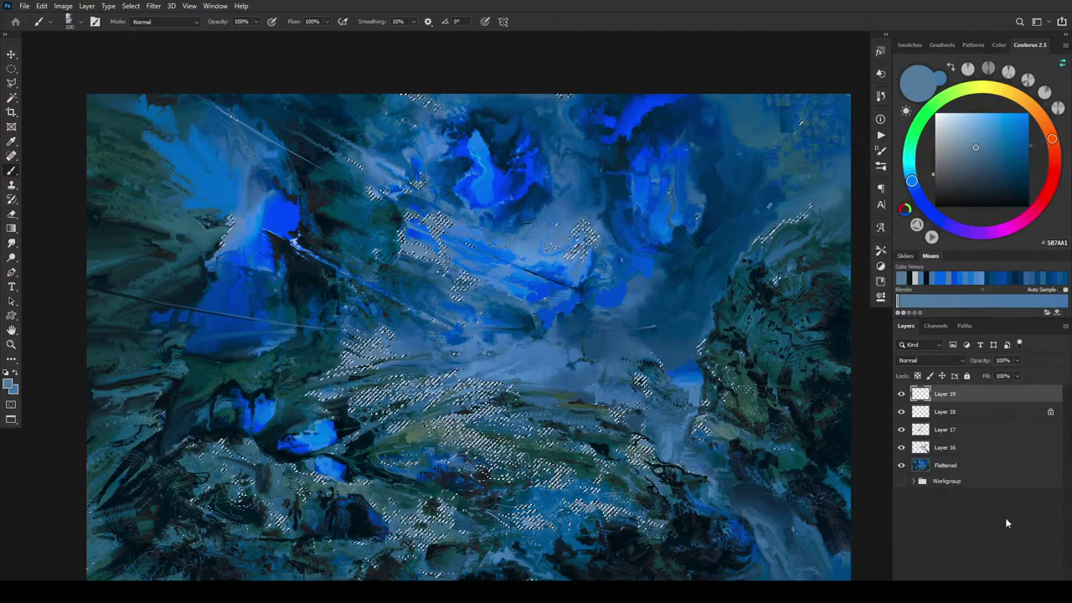
left_click(902, 393)
left_click(902, 394)
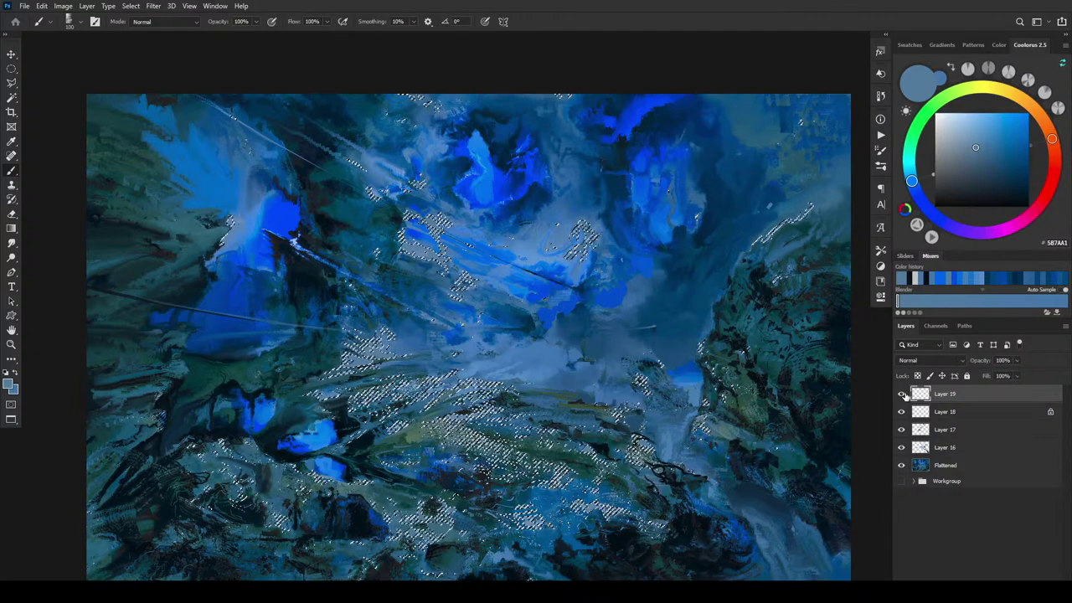
Try a Color Range selection with Fuzziness 55 inside the existing selection, and clear it by deselecting.
left_click(126, 6)
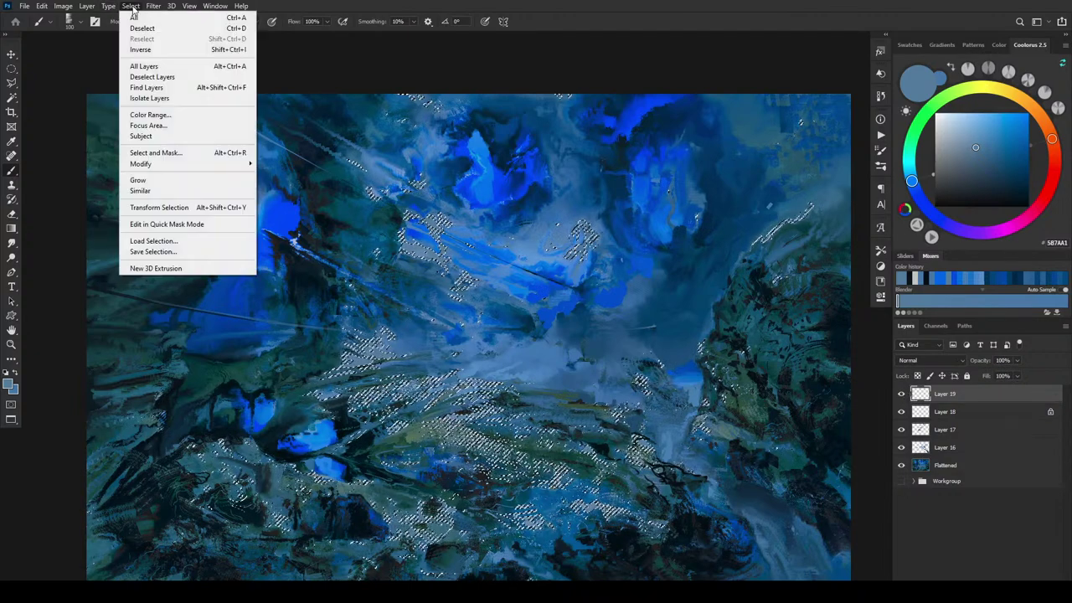
left_click(184, 114)
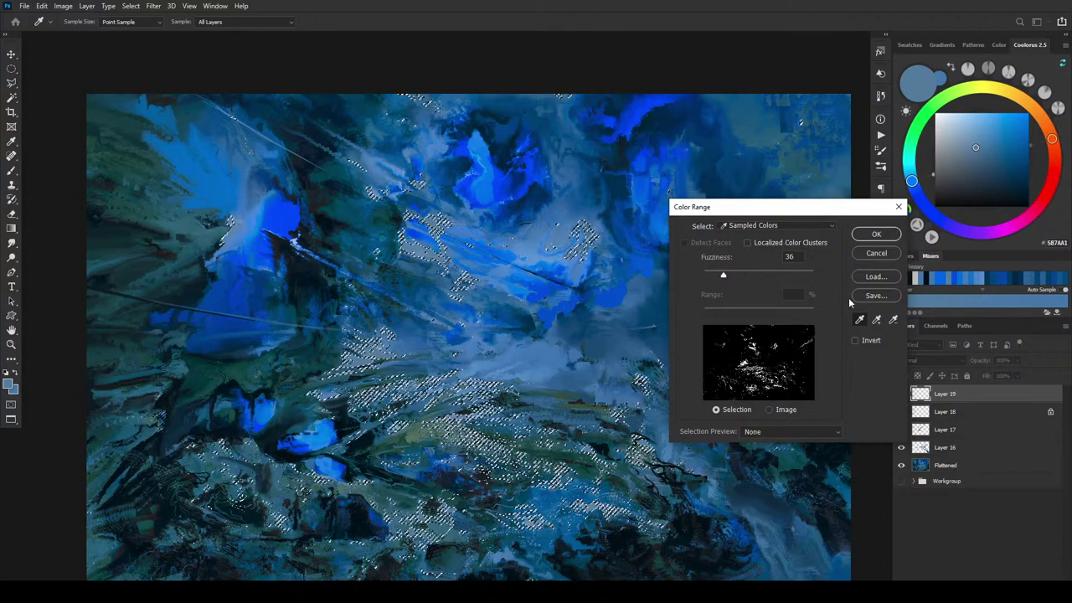
left_click_drag(725, 280, 737, 272)
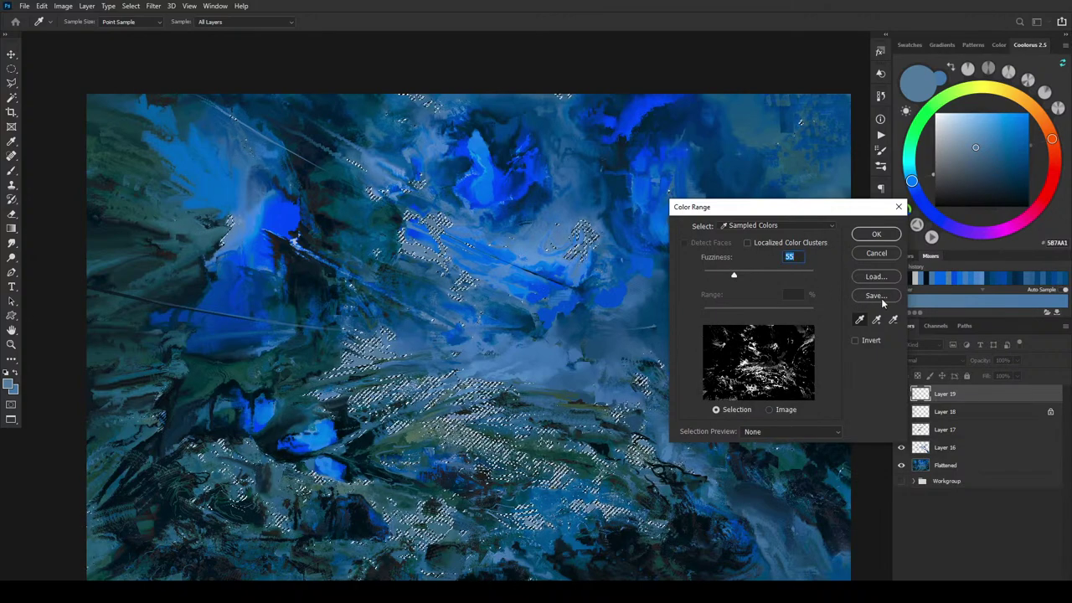
left_click(874, 235)
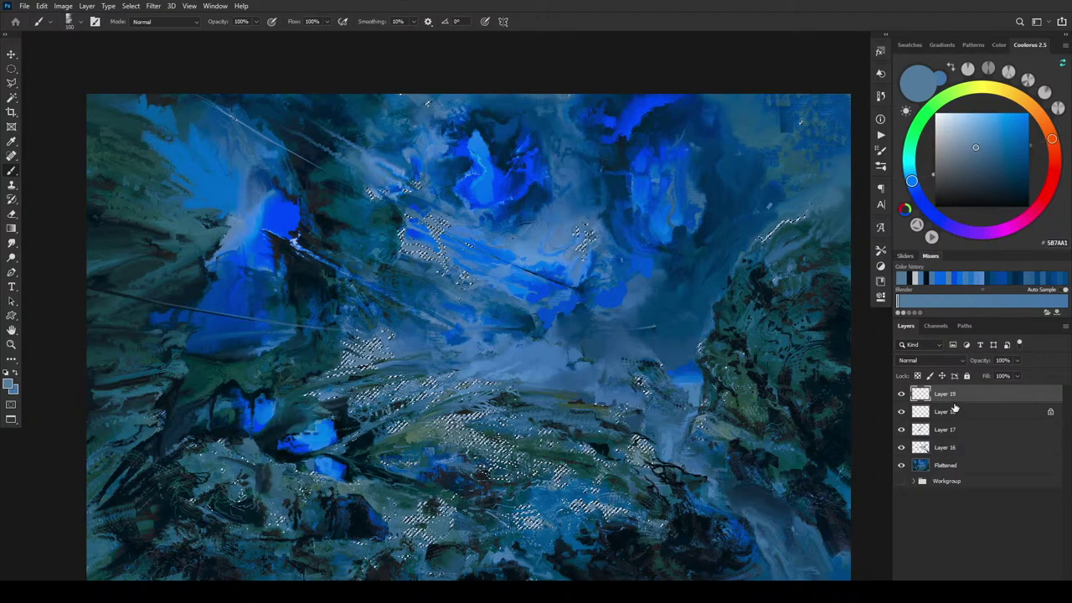
key("ctrl+d")
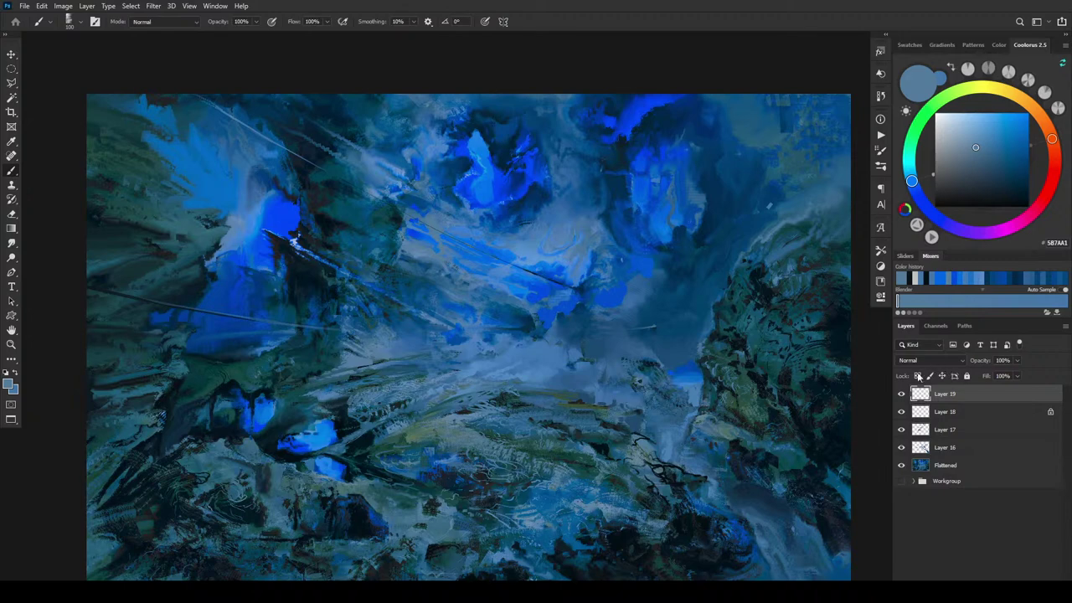
Set up a fresh Color Range selection with Fuzziness 56, sampling the grey-blue at the mid-ground's edge.
left_click(134, 5)
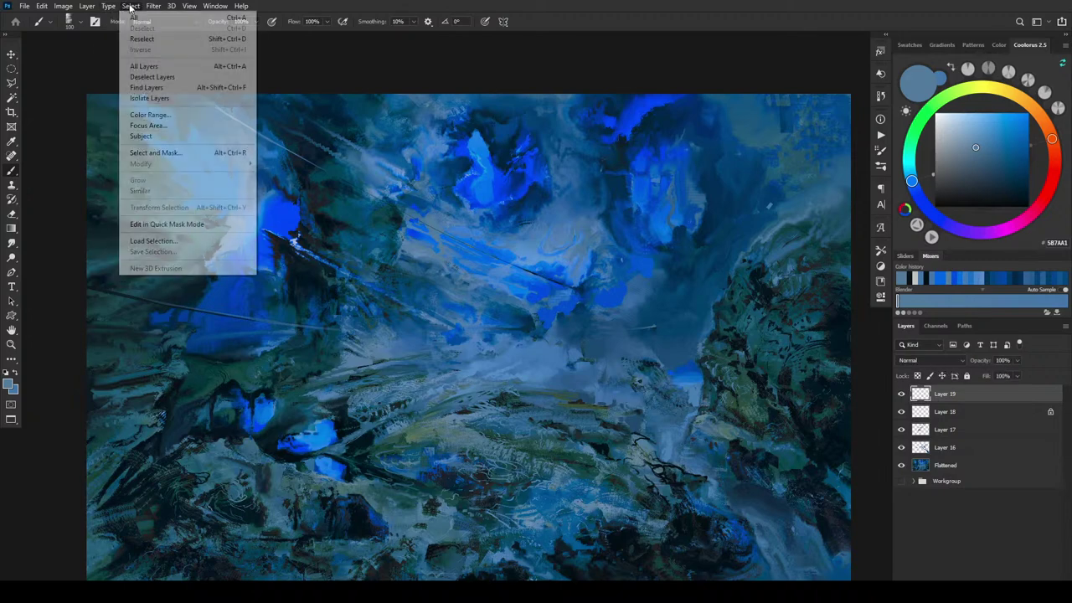
left_click(180, 115)
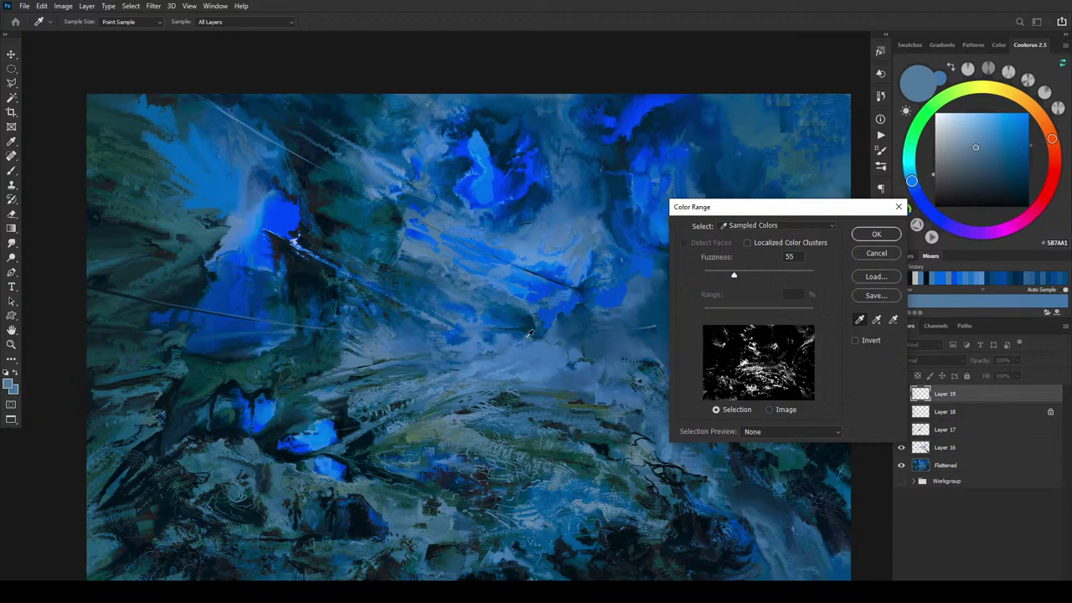
left_click(475, 344)
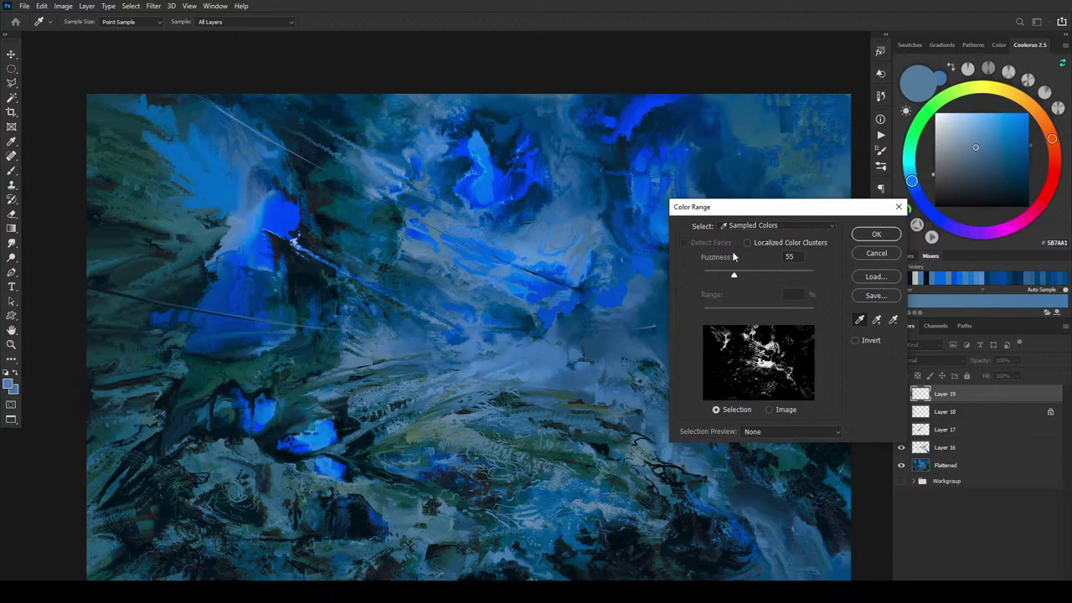
left_click(388, 350)
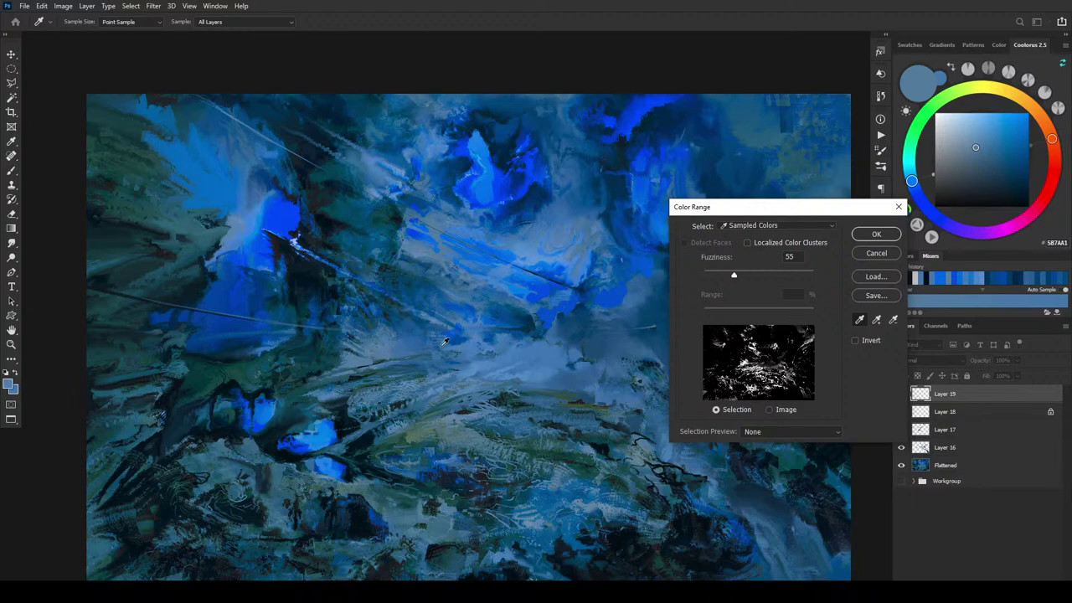
left_click(397, 348)
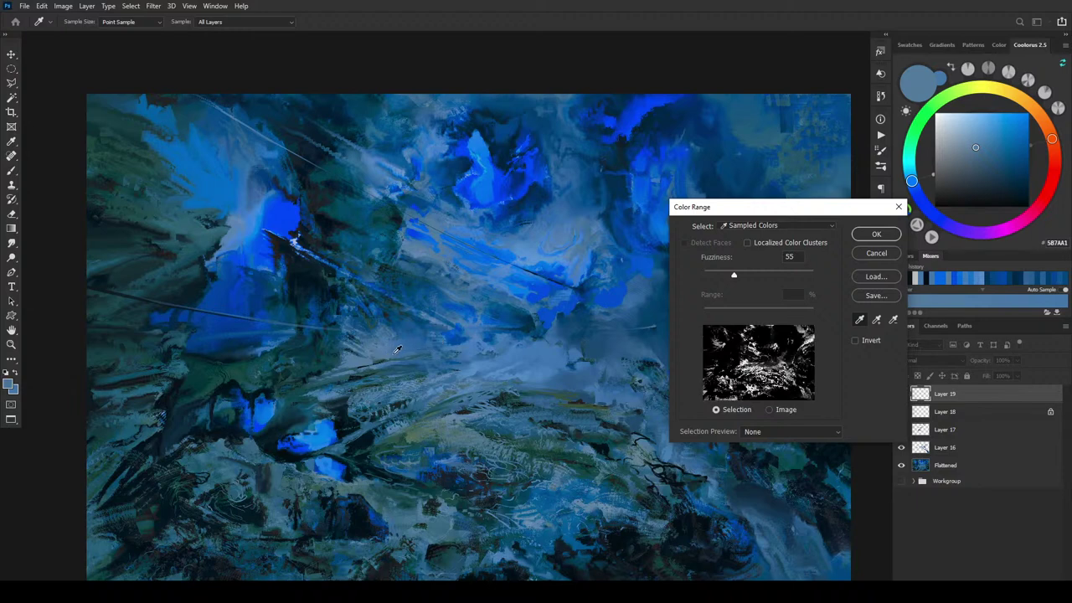
left_click_drag(741, 274, 735, 277)
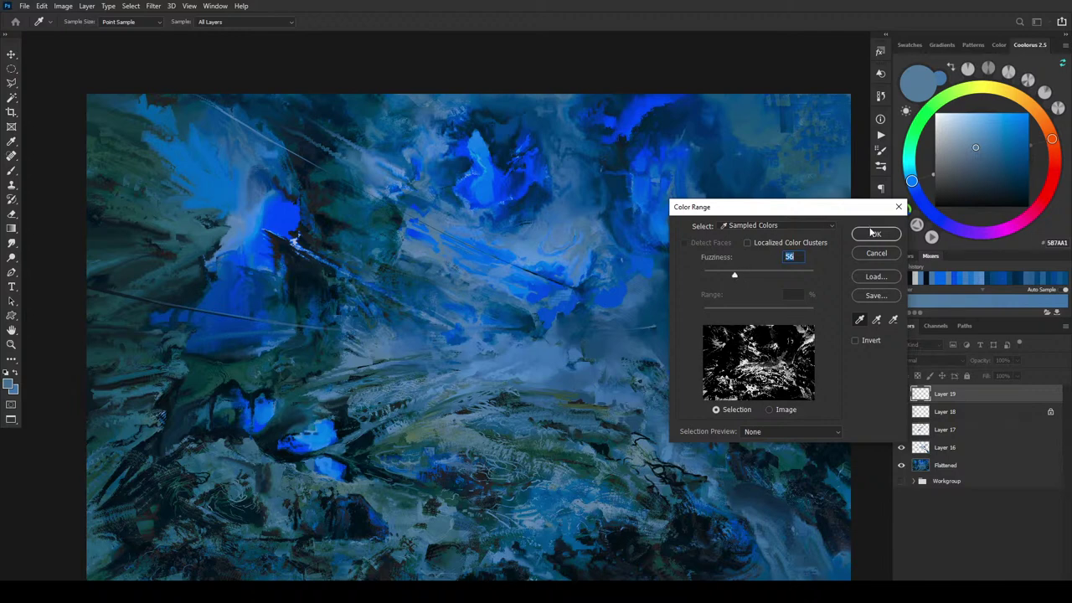
Add the lighter mid-ground blue to the sampled colors, apply the Color Range selection and return to the Brush tool.
left_click(877, 321)
left_click(478, 344)
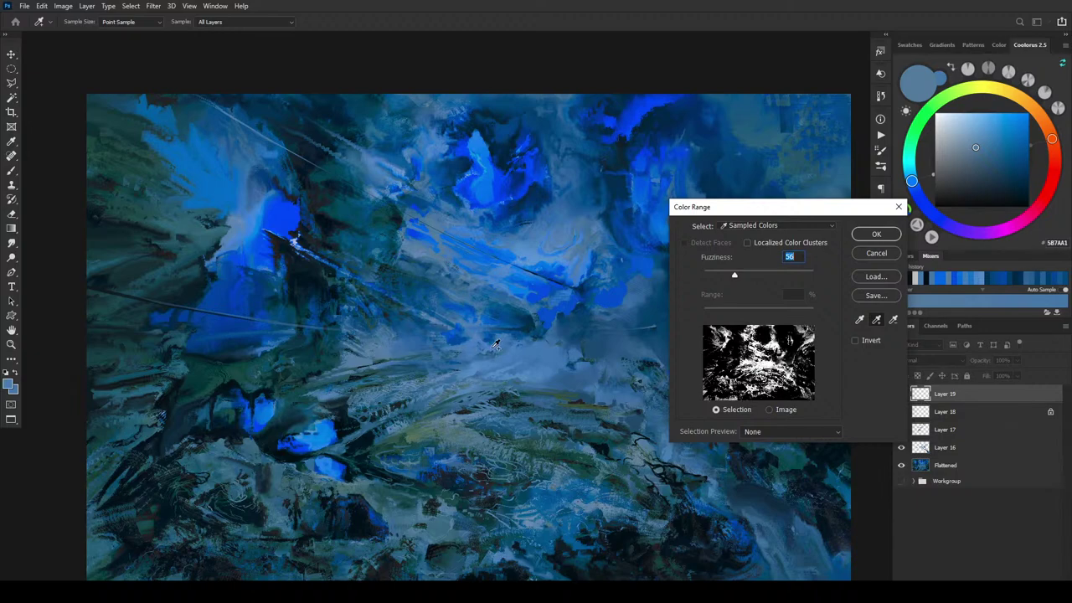
left_click(874, 236)
key("b")
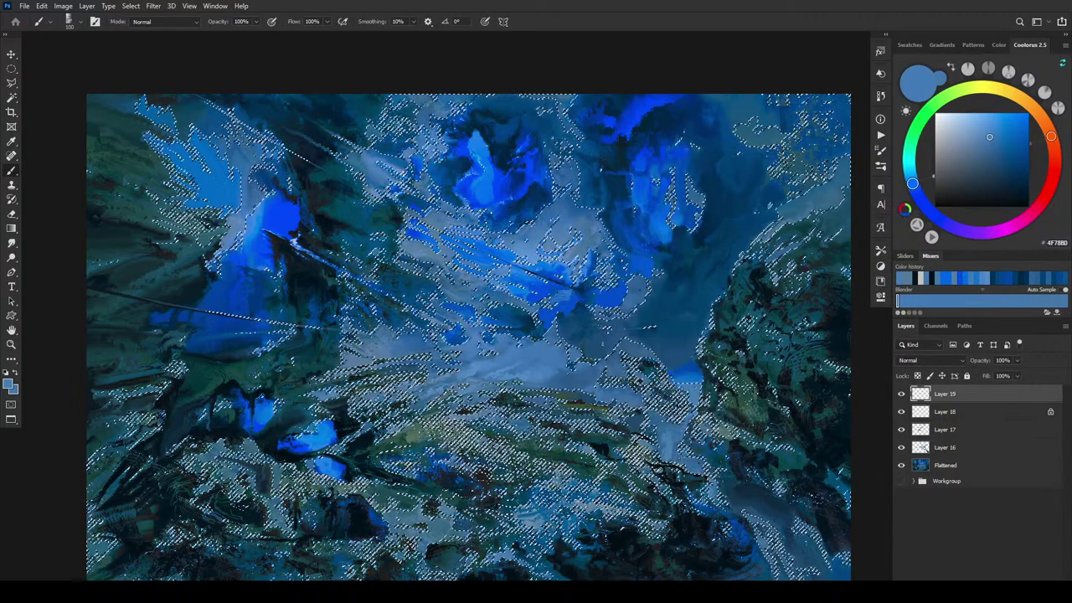
Choose a pale blue based on a color sampled from the foreground, and mask Layer 19 with the selection, targeting its pixels.
left_click(617, 355, "alt")
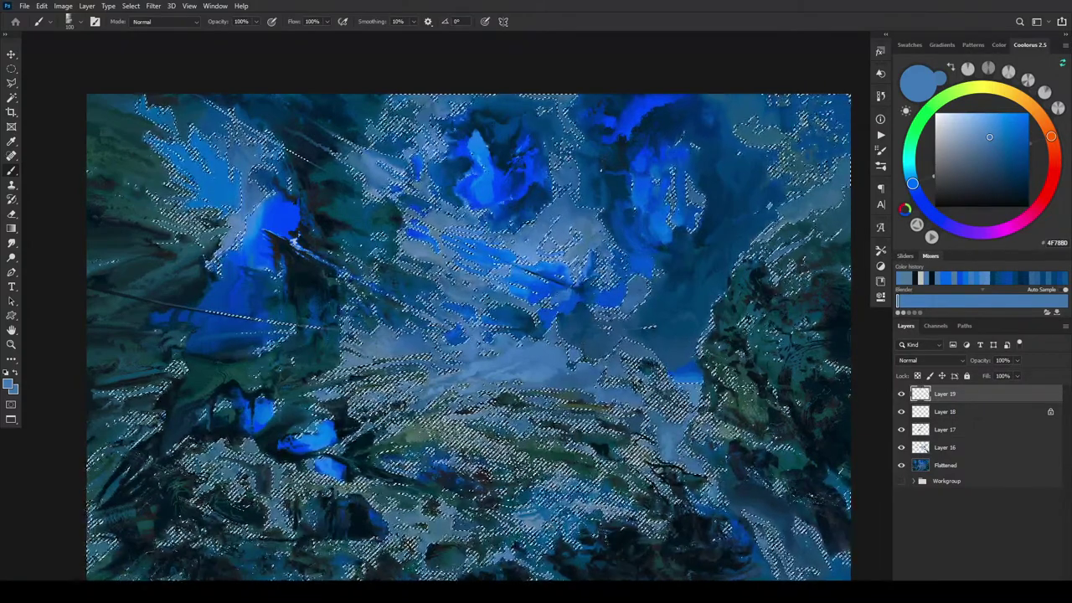
left_click(402, 385, "alt")
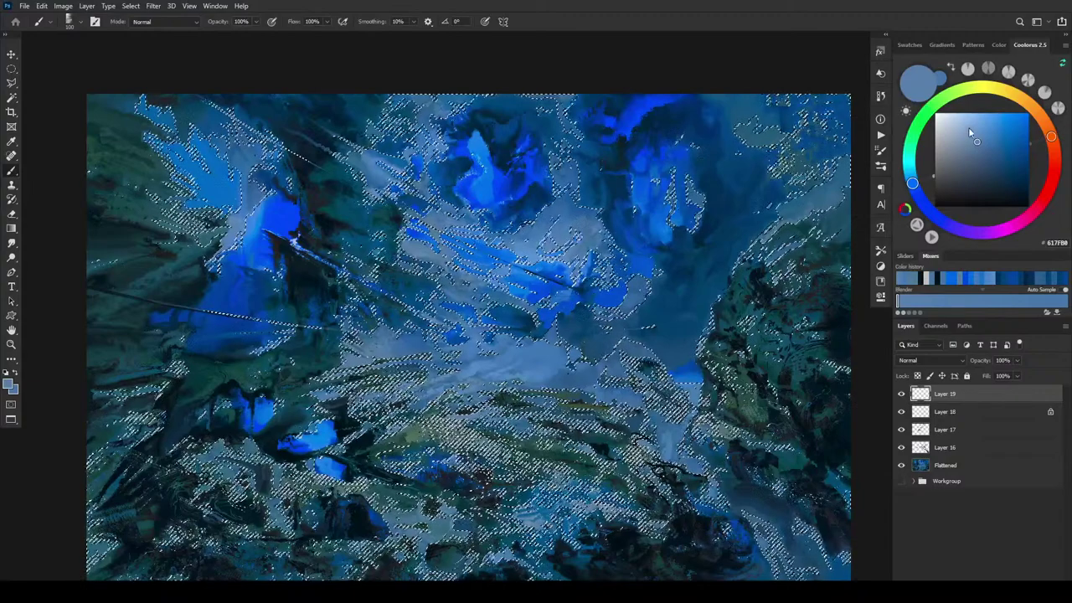
left_click(961, 133)
left_click(1027, 565)
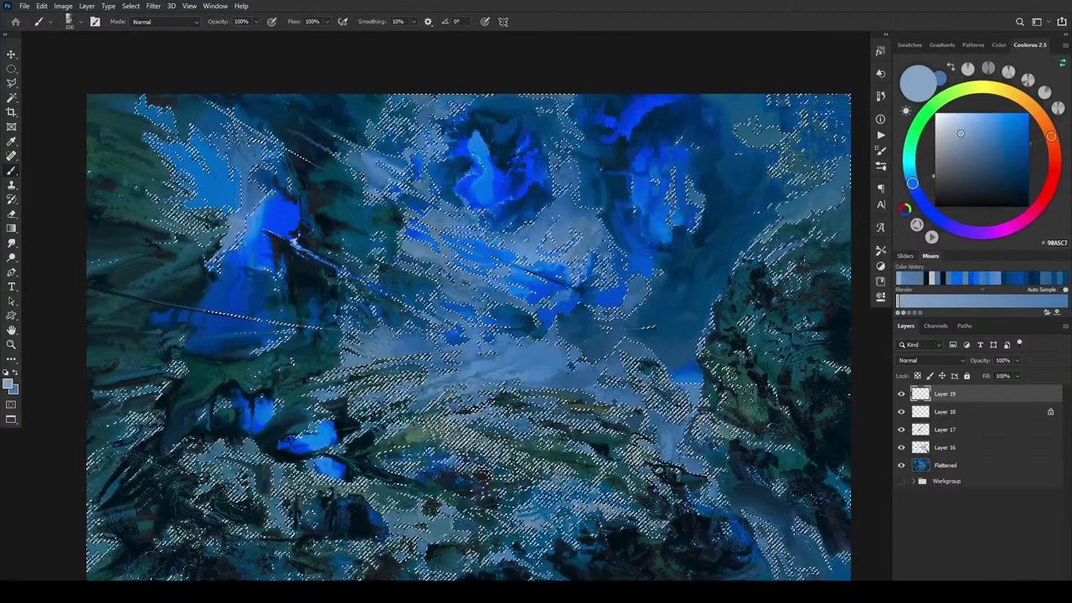
left_click(921, 397)
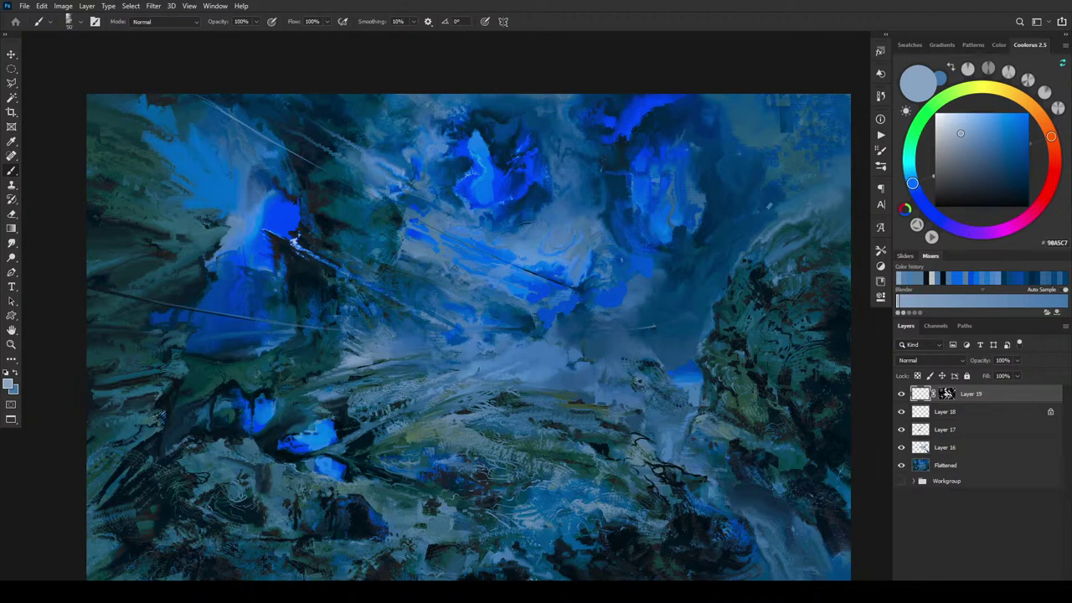
Paint the masked central clouds on Layer 19 with a large brush in pale to medium blues, including #7F9ED0, undoing the test stroke.
left_click_drag(412, 397, 585, 358)
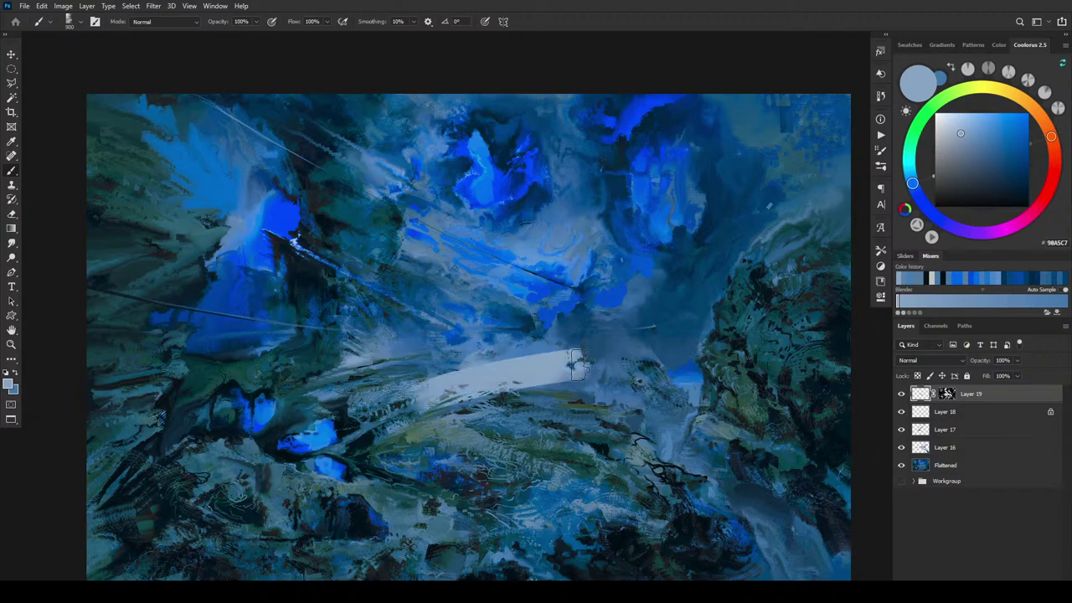
key("ctrl+z")
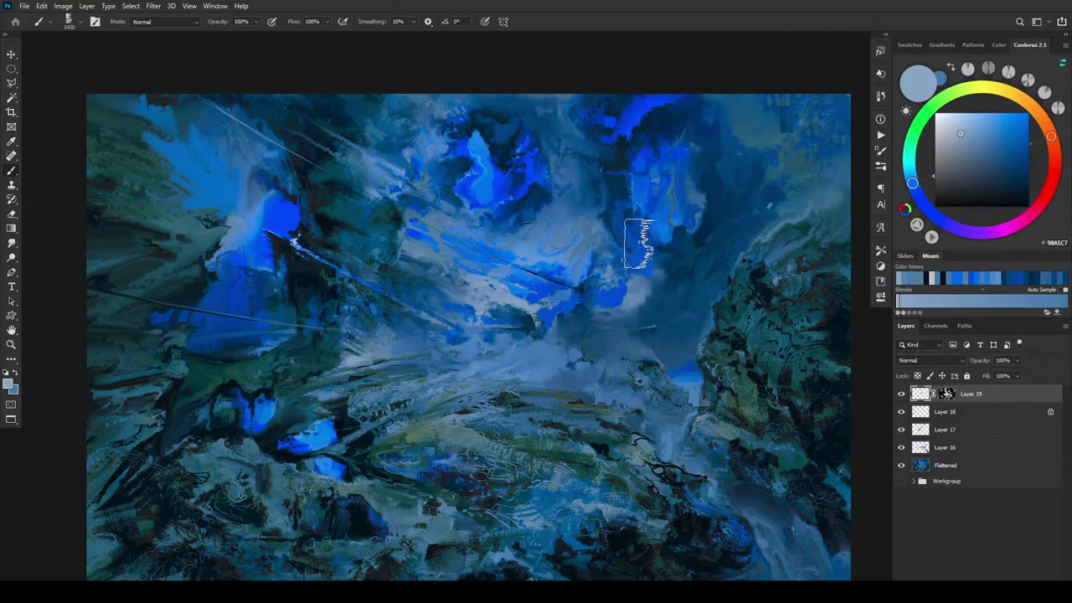
key("bracketright")
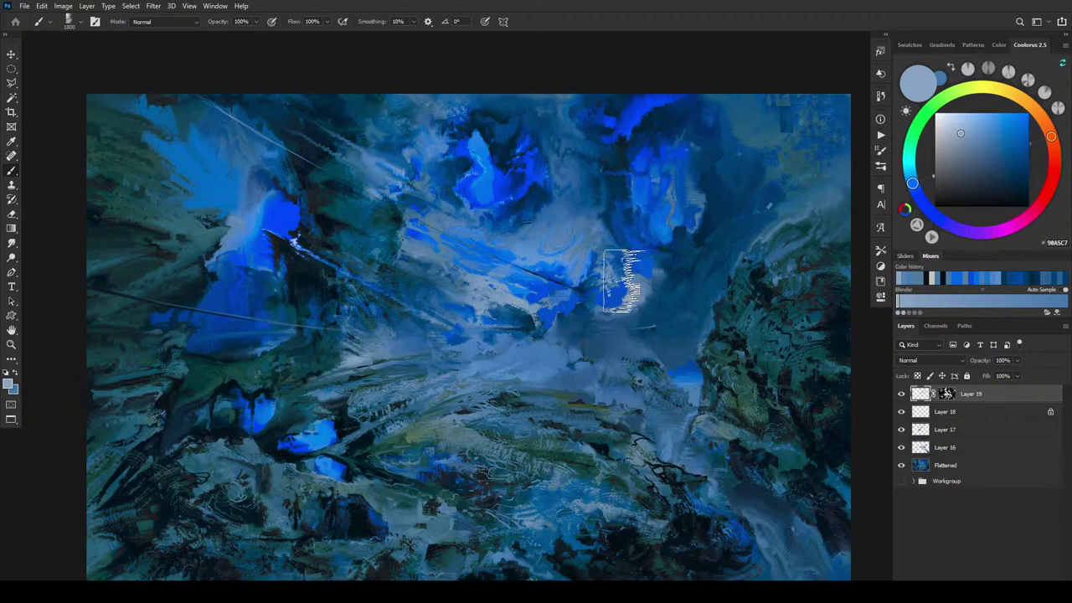
left_click(971, 129)
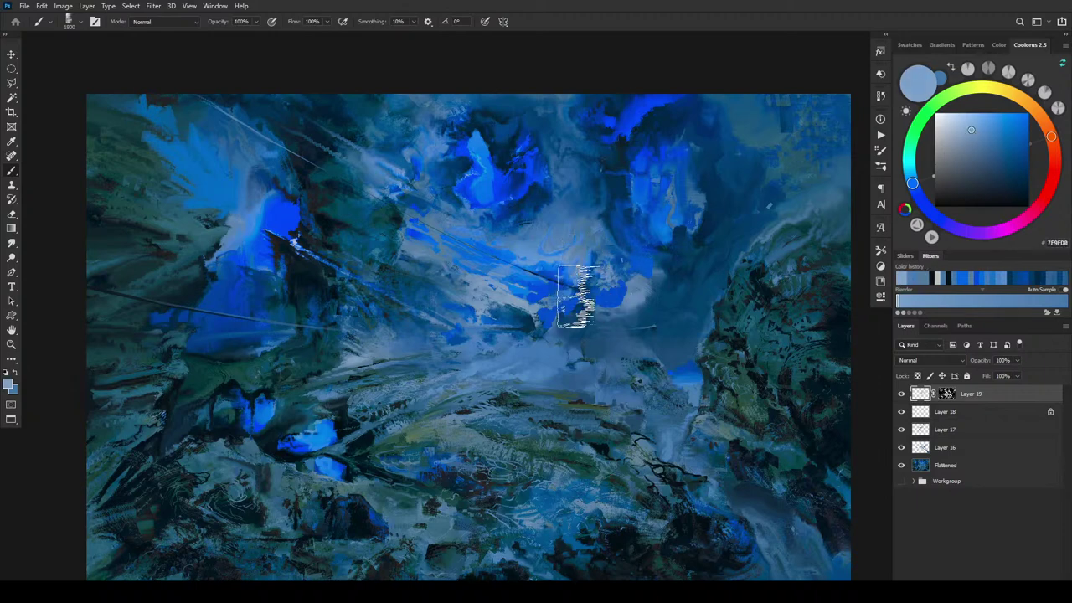
left_click(987, 128)
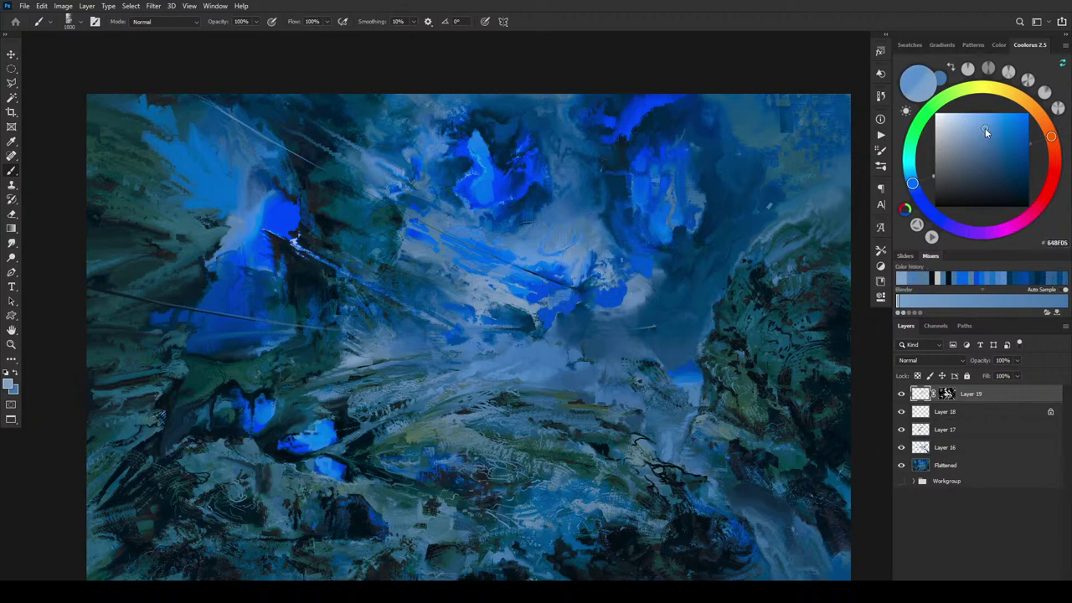
mouse_move(635, 303)
left_mouse_down()
mouse_move(610, 291)
mouse_move(628, 260)
left_mouse_up()
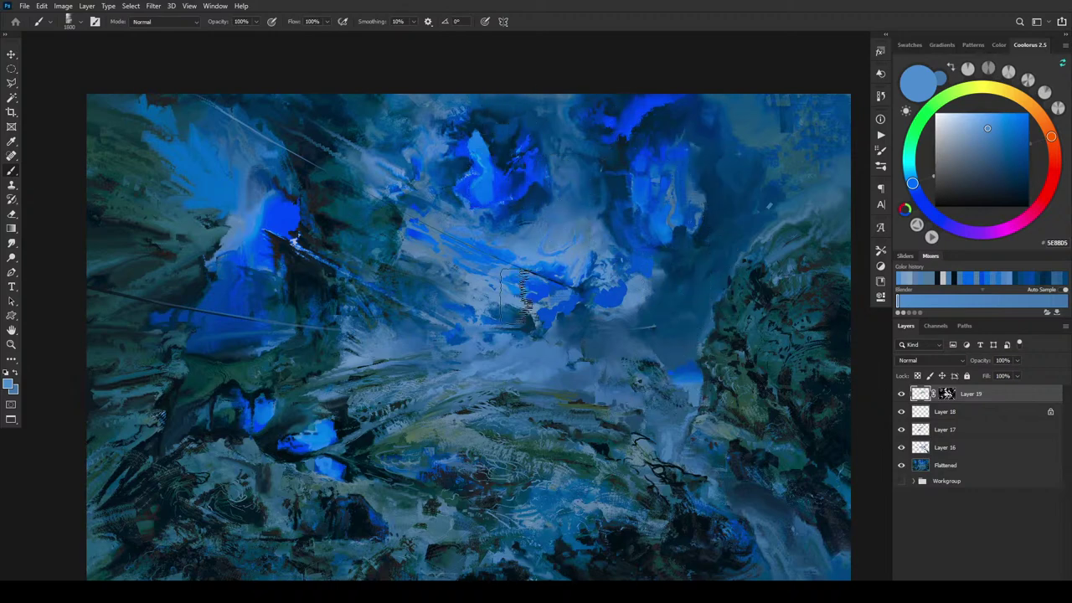
Paint deeper, more saturated blues, including #4474C3 and #265198, into the upper clouds of Layer 19.
left_click(997, 137)
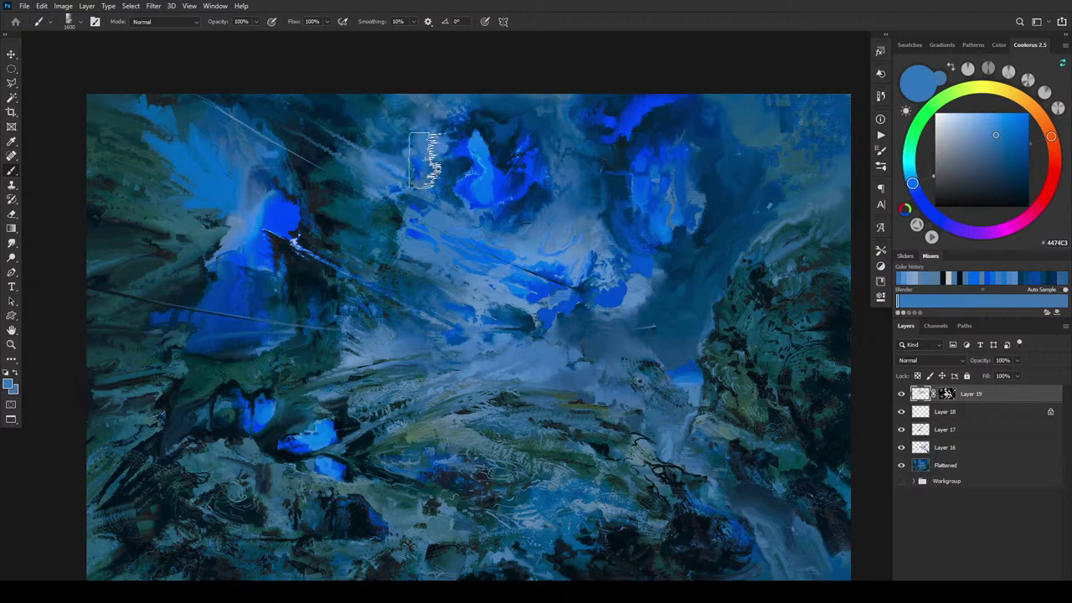
left_click(1005, 154)
left_click(1006, 152)
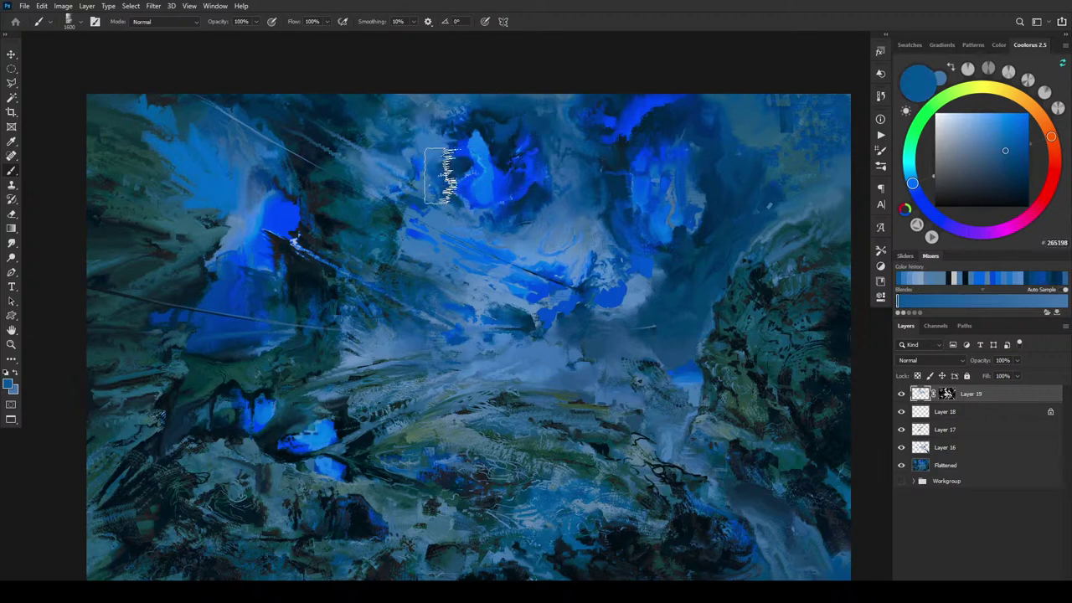
left_click(1016, 137)
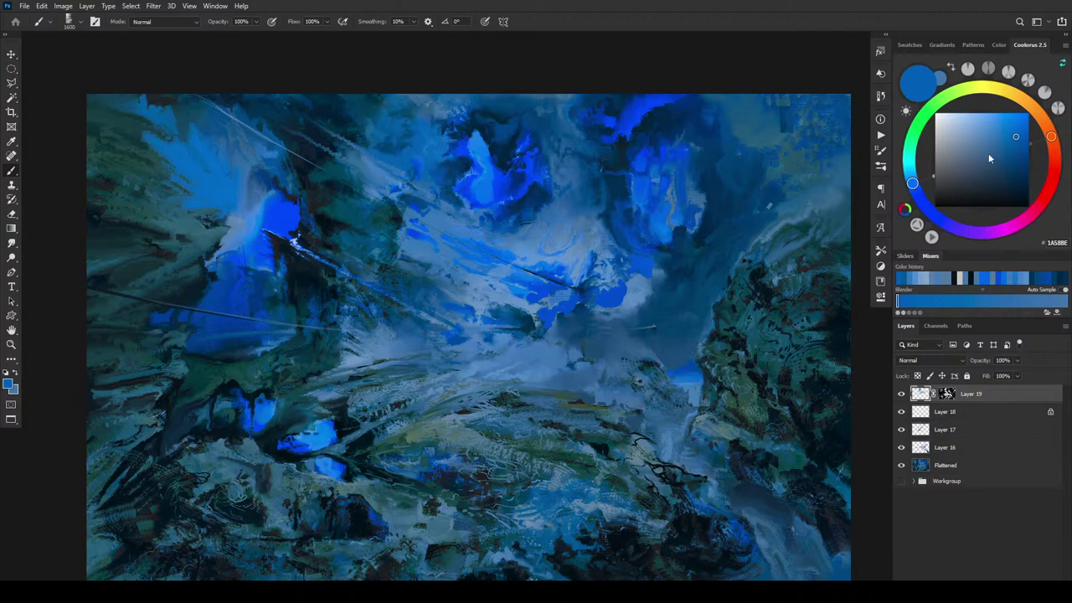
Shift to the vivid blue #295BE7, brush it into the central clouds and reduce the brush size to 700.
left_click(914, 187)
left_click(1012, 122)
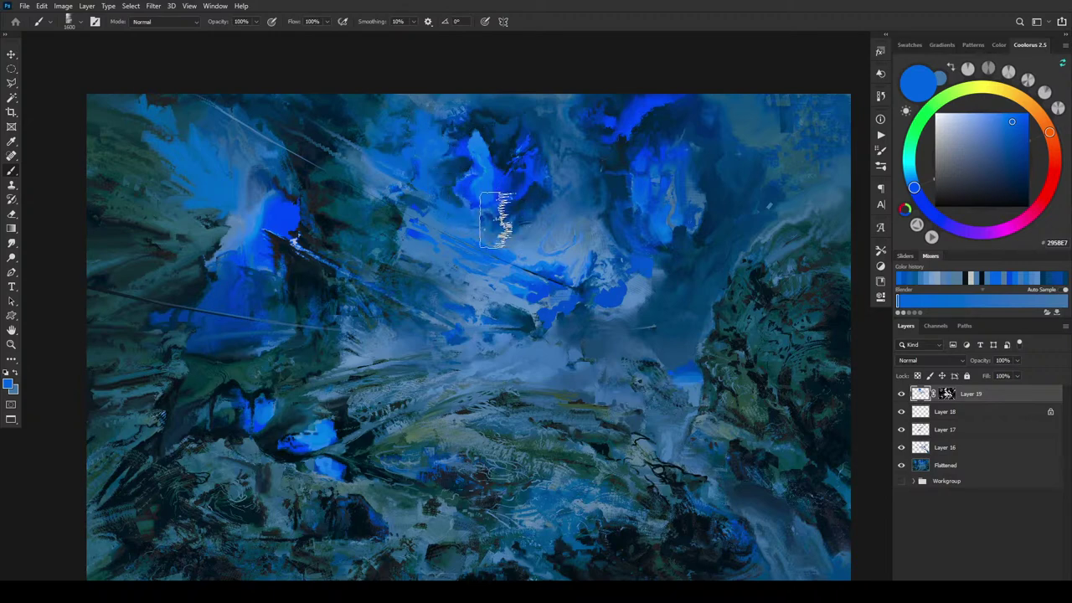
key("bracketleft")
key("bracketleft")
key("bracketleft")
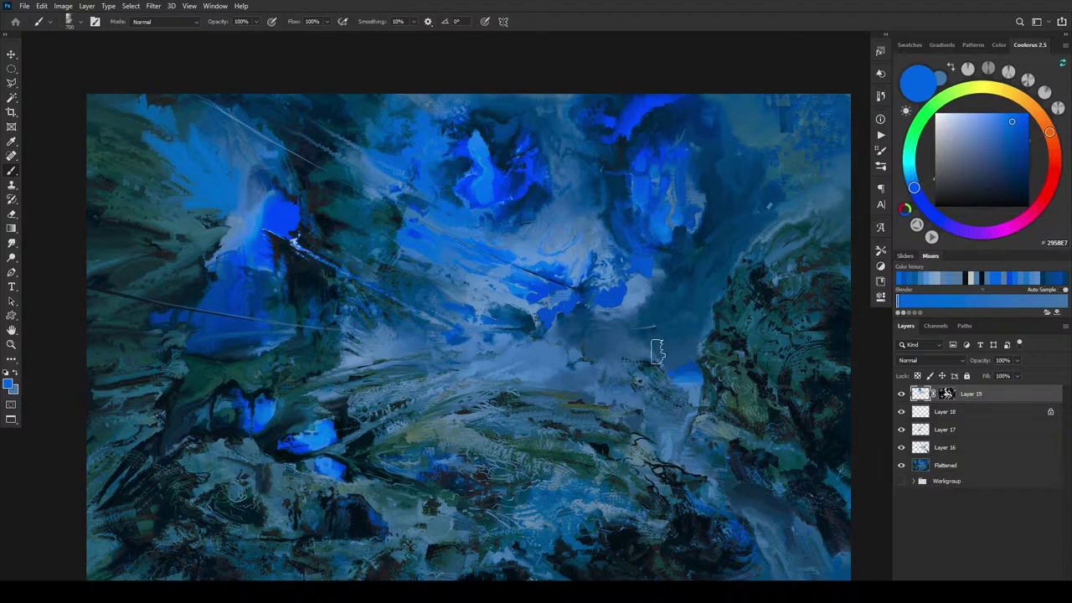
Sample the medium blue #517ACF beside the bright central strokes to retouch the clouds on Layer 19 at overview scale.
key("ctrl+minus")
key("ctrl+minus")
key("ctrl+minus")
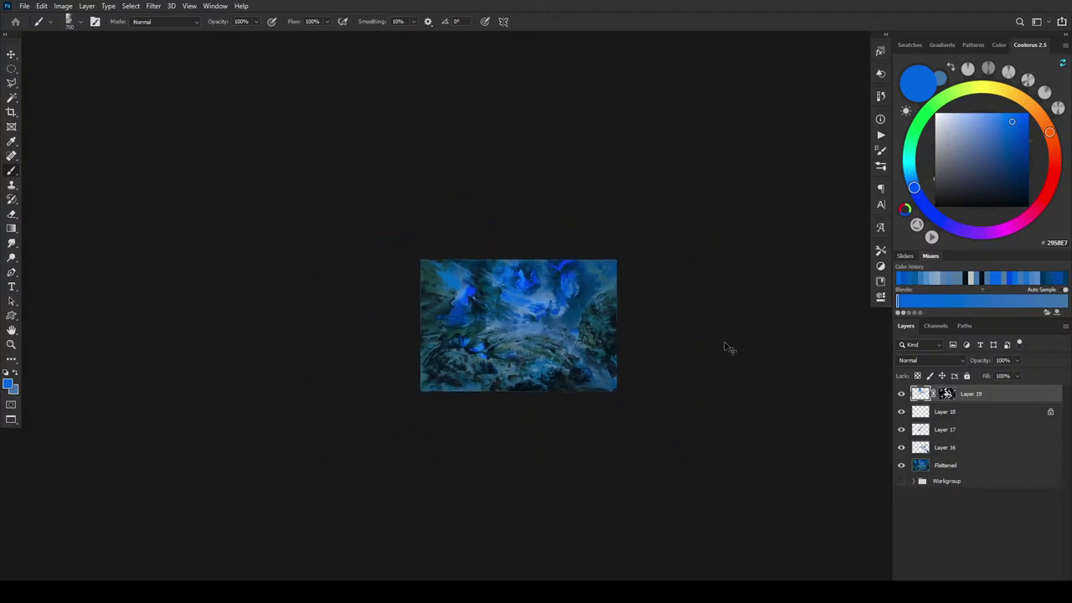
key("ctrl+plus")
key("ctrl+plus")
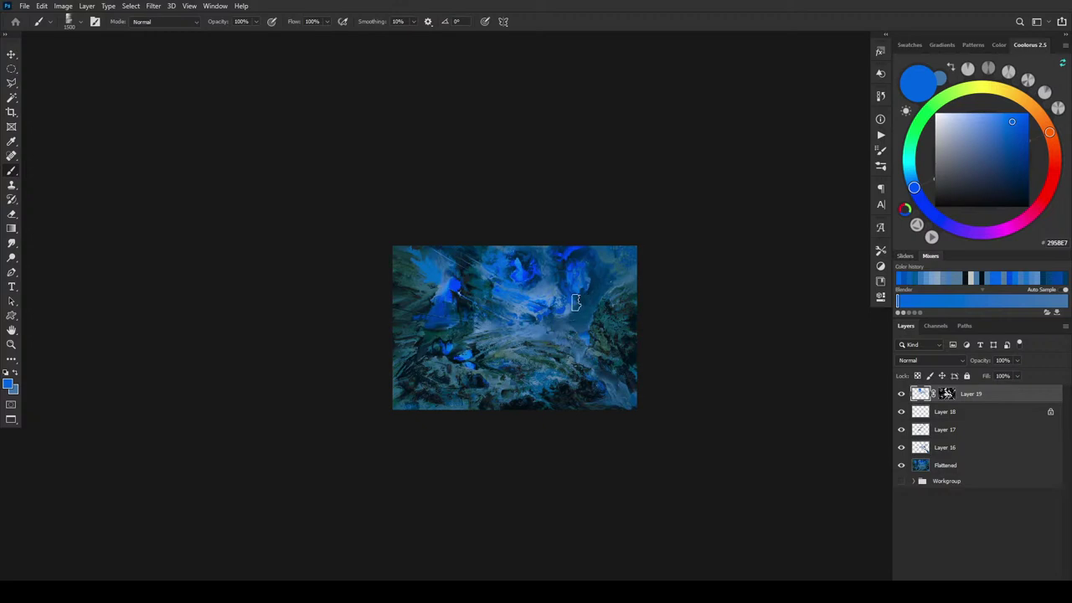
left_click(572, 304, "alt")
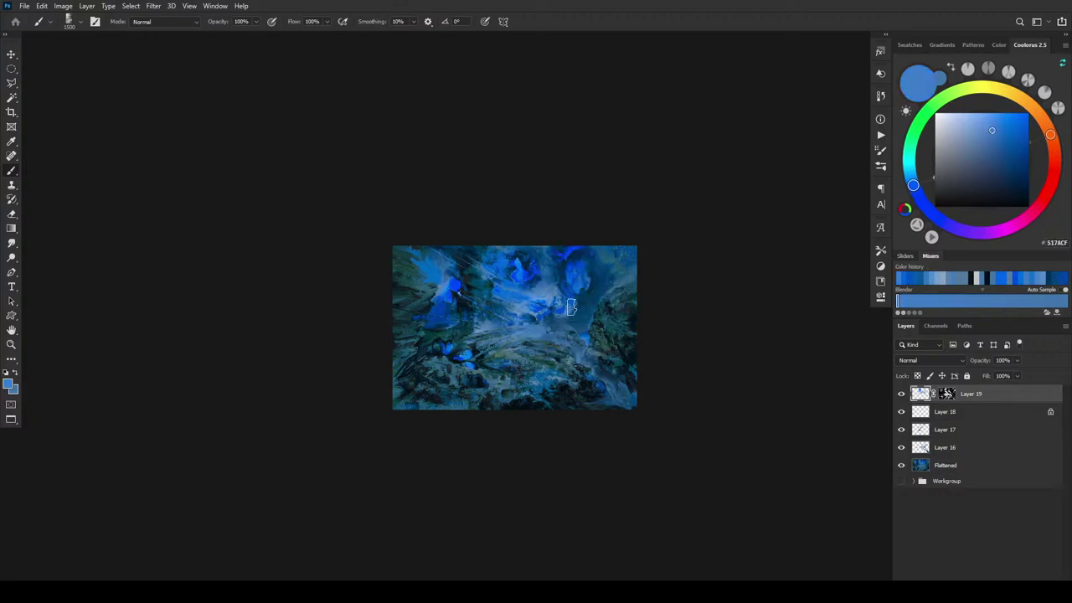
left_click(574, 305, "alt")
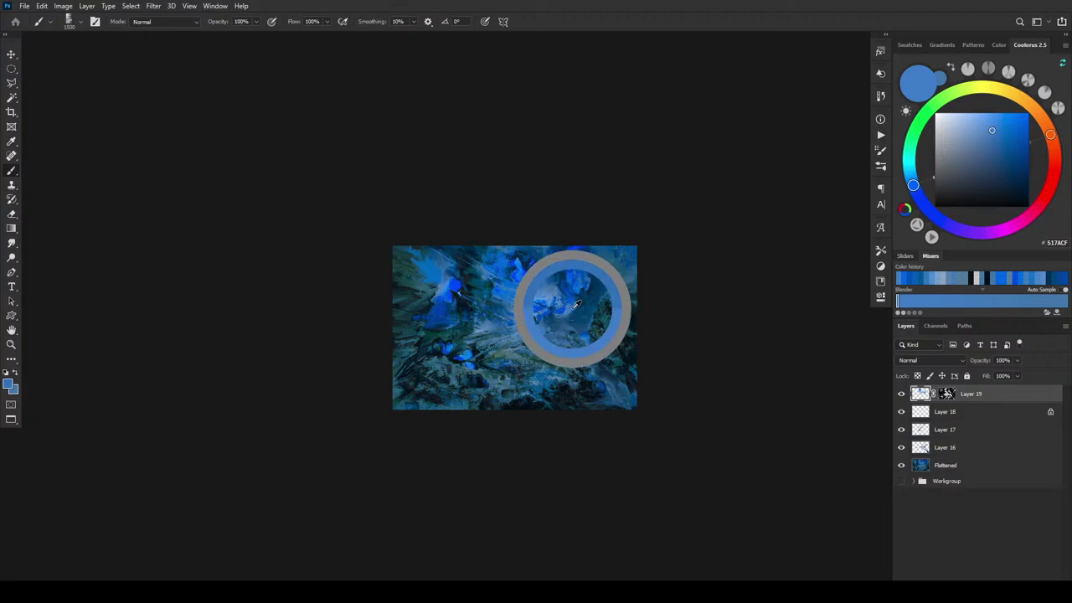
Blend the sky and mist near the right-hand cliff on Layer 19 using sampled blues #183A68, #205692 and #4E73B7.
left_click(594, 297, "alt")
left_click(536, 330, "alt")
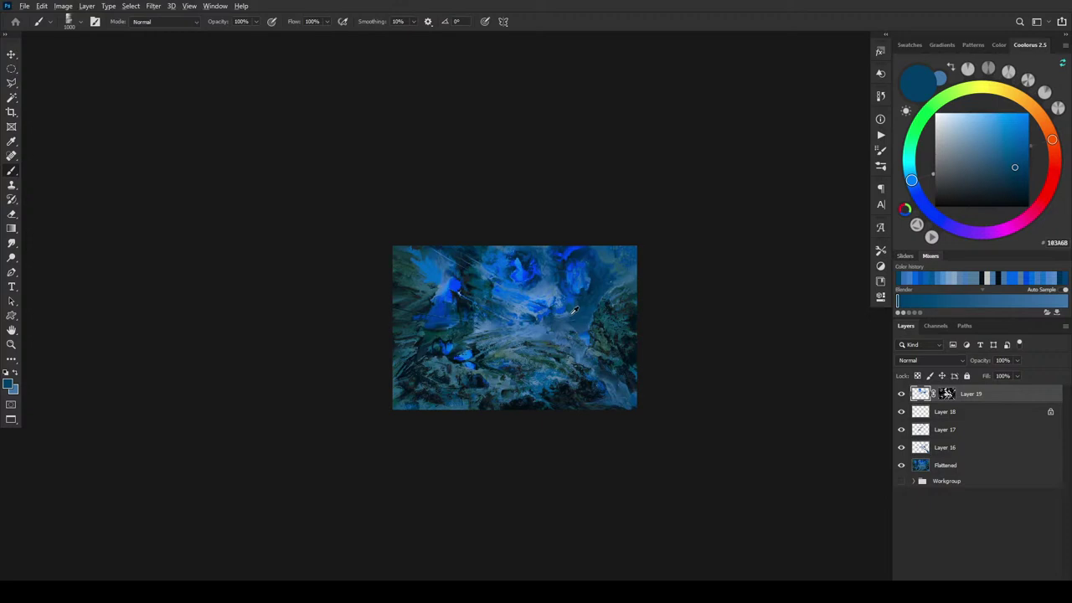
left_click(586, 316, "alt")
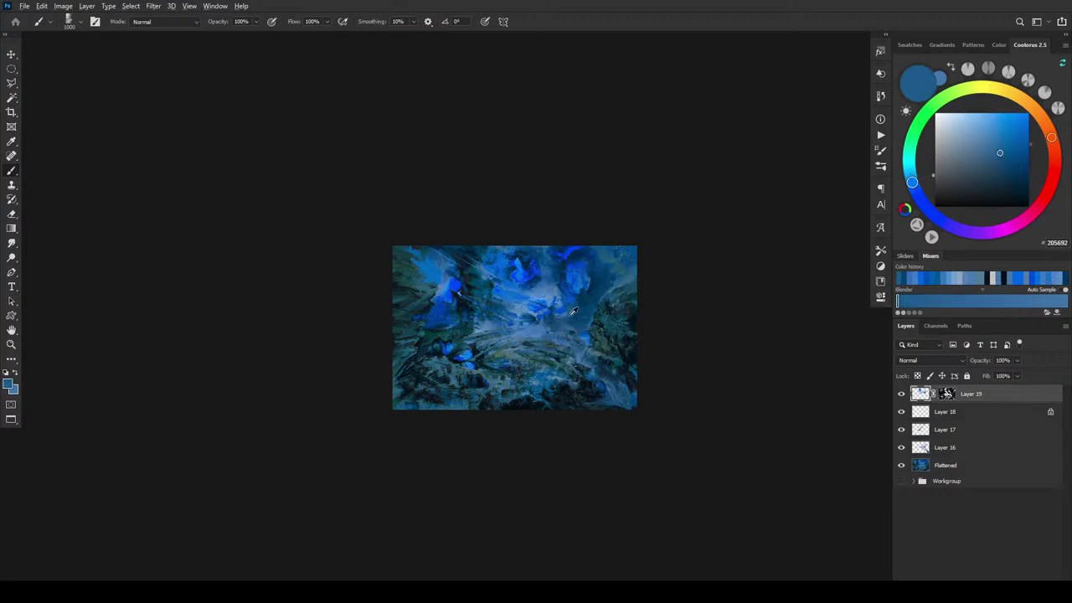
left_click(584, 315, "alt")
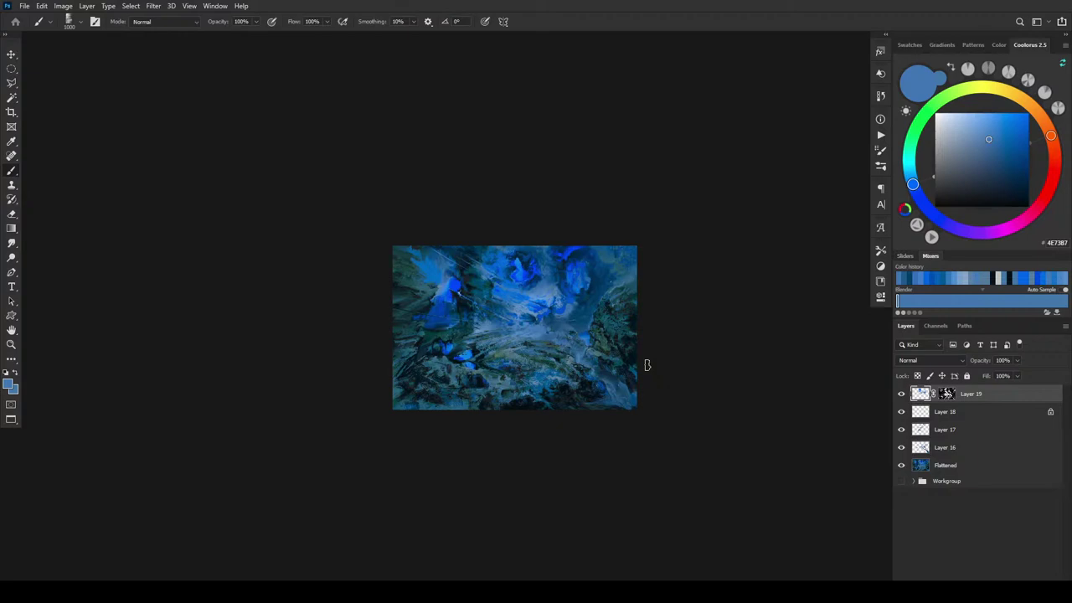
Hide and show Layer 19 repeatedly to compare the painting with and without its blue strokes.
key("ctrl+equal")
key("ctrl+equal")
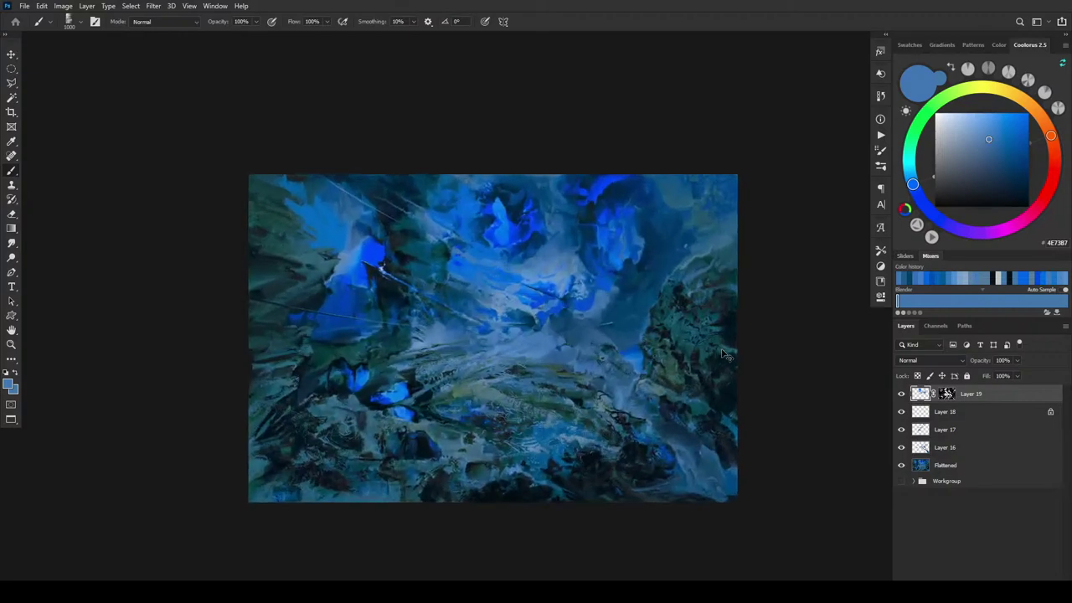
key("ctrl+equal")
key("ctrl+equal")
left_click(902, 394)
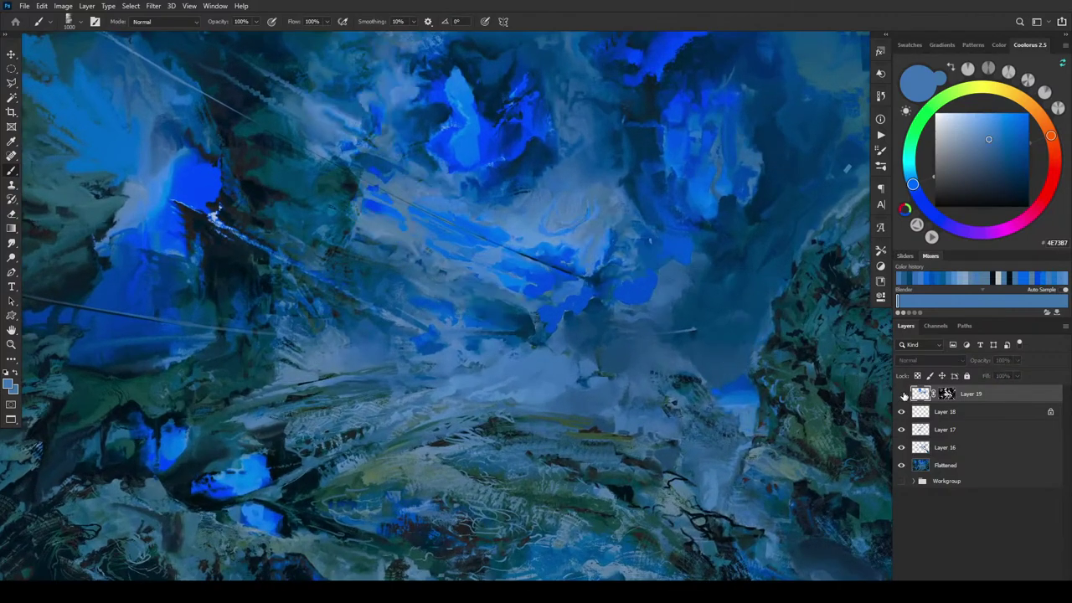
left_click(902, 393)
left_click(902, 394)
left_click(902, 394)
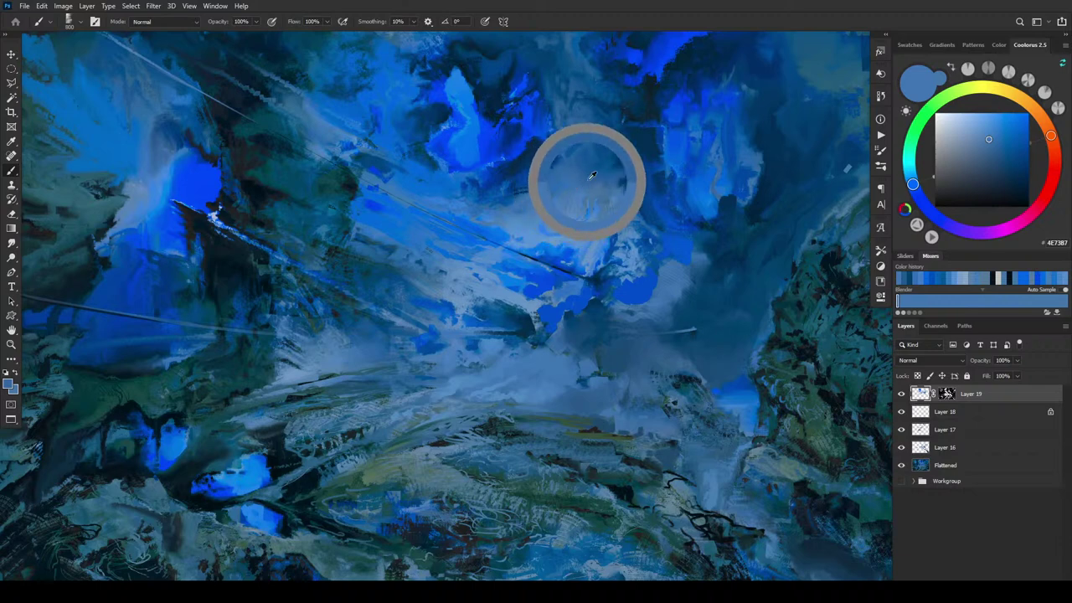
Sample the vivid blue #295CE4 and brush it beside the bright central clouds on Layer 19, reducing the brush size to 500.
left_click_drag(338, 114, 360, 90)
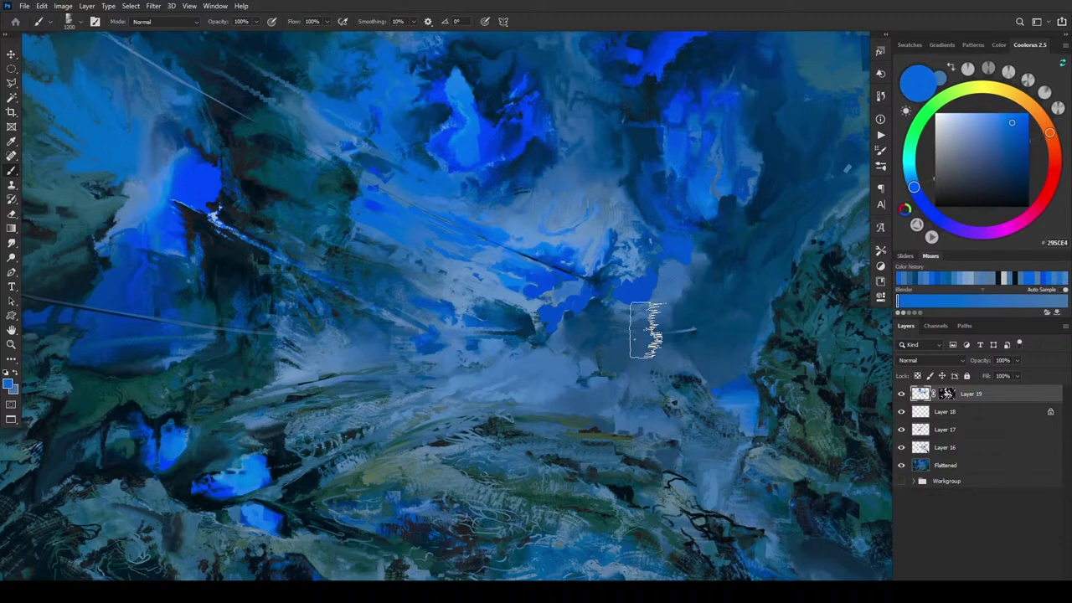
key("bracketleft")
key("bracketleft")
key("bracketleft")
key("bracketleft")
key("bracketleft")
key("bracketleft")
key("bracketleft")
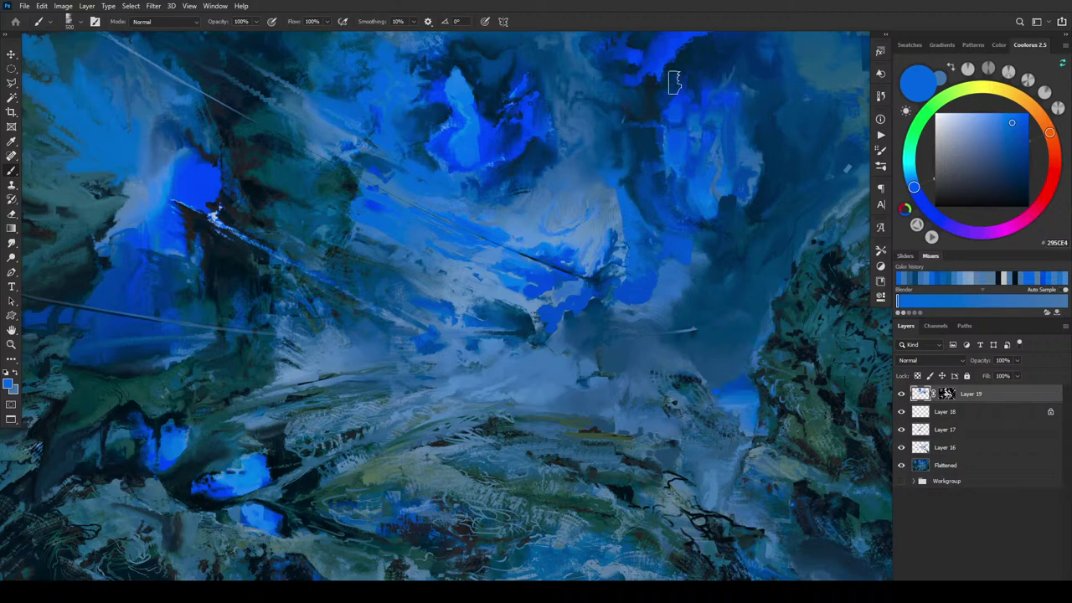
Blend the pale central clouds on Layer 19 with sampled blues #2750A4 and #0D3389, using a brush size up to 1100.
key("bracketright")
key("bracketright")
key("bracketright")
key("bracketright")
key("bracketright")
key("bracketright")
key("bracketright")
key("bracketright")
key("bracketleft")
key("bracketleft")
key("bracketleft")
key("bracketleft")
key("bracketleft")
key("bracketleft")
key("bracketleft")
key("bracketleft")
left_click(607, 177, "alt")
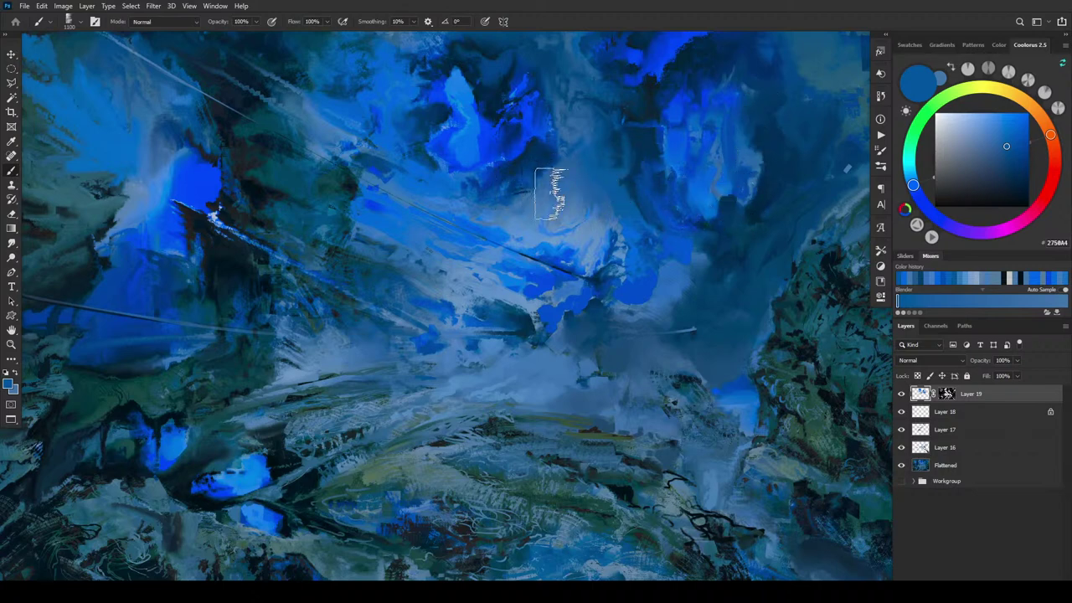
left_click(540, 161, "alt")
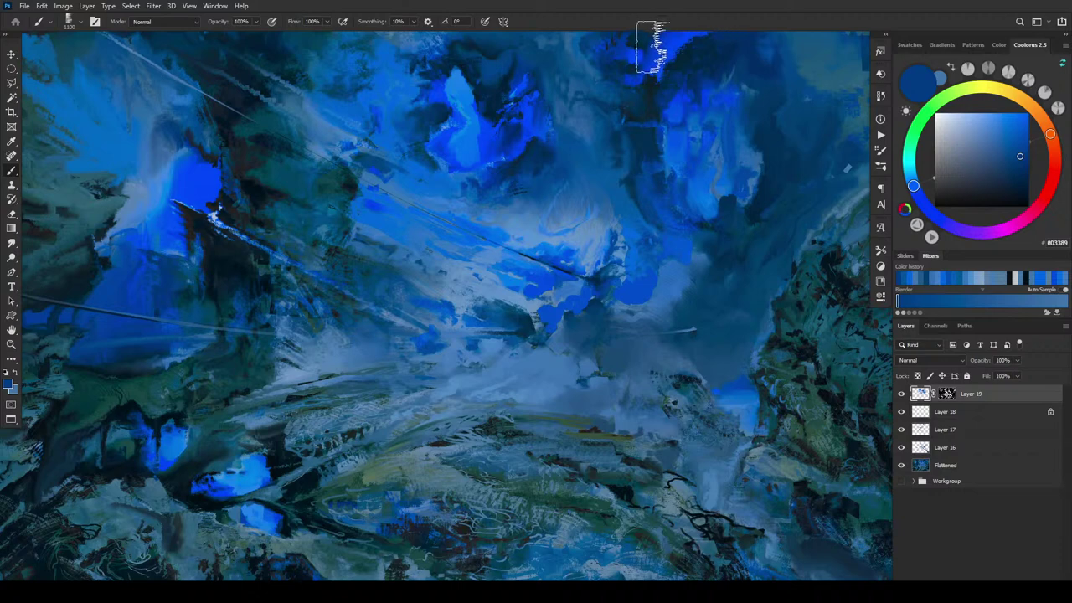
Undo the last dark blue stroke, reduce the brush size to 500 and soften the central clouds with the sampled blue #325CA5.
key("ctrl+z")
key("bracketleft")
key("bracketleft")
key("bracketleft")
key("bracketleft")
key("bracketleft")
key("bracketleft")
key("bracketleft")
key("bracketleft")
key("bracketleft")
key("bracketleft")
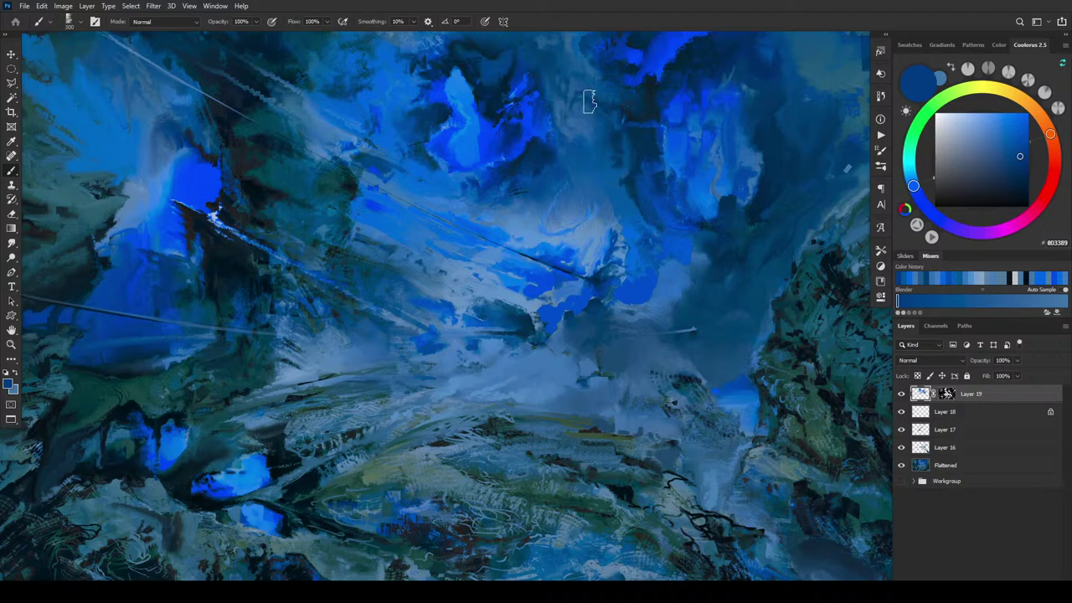
left_click(588, 133, "alt")
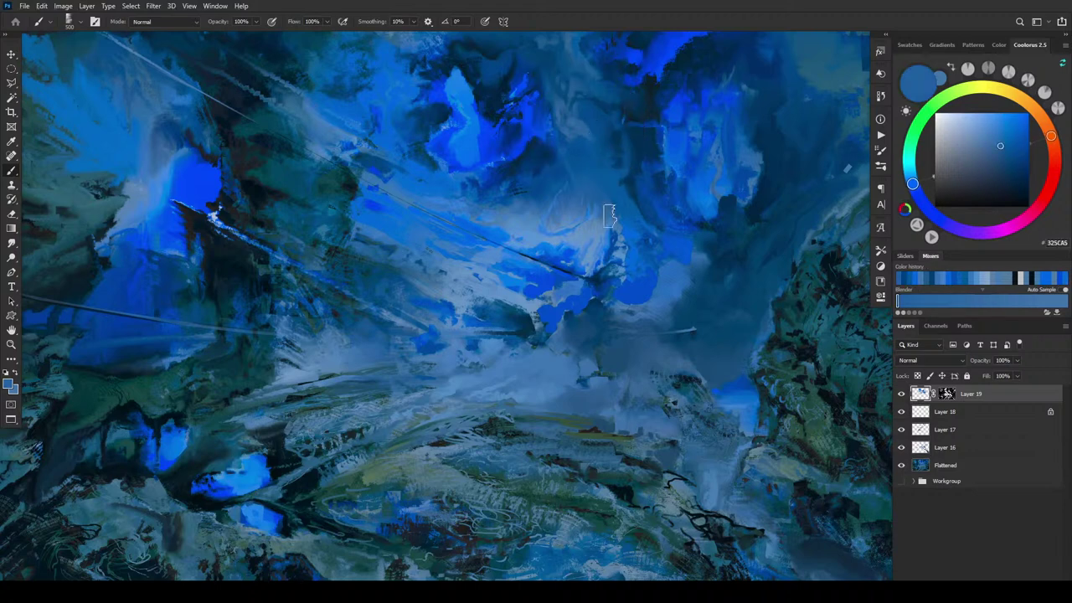
Refine the edges of the central clouds with a smaller brush, using sampled blues #5679AD and #173D91.
left_click(592, 191, "alt")
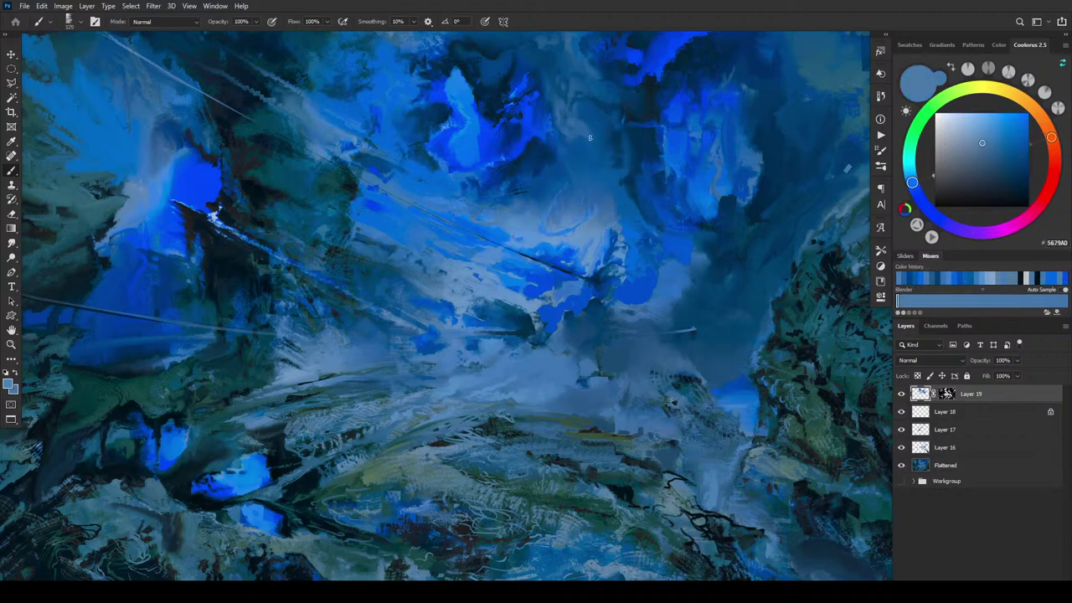
key("bracketleft")
key("bracketleft")
key("bracketleft")
left_click(544, 190, "alt")
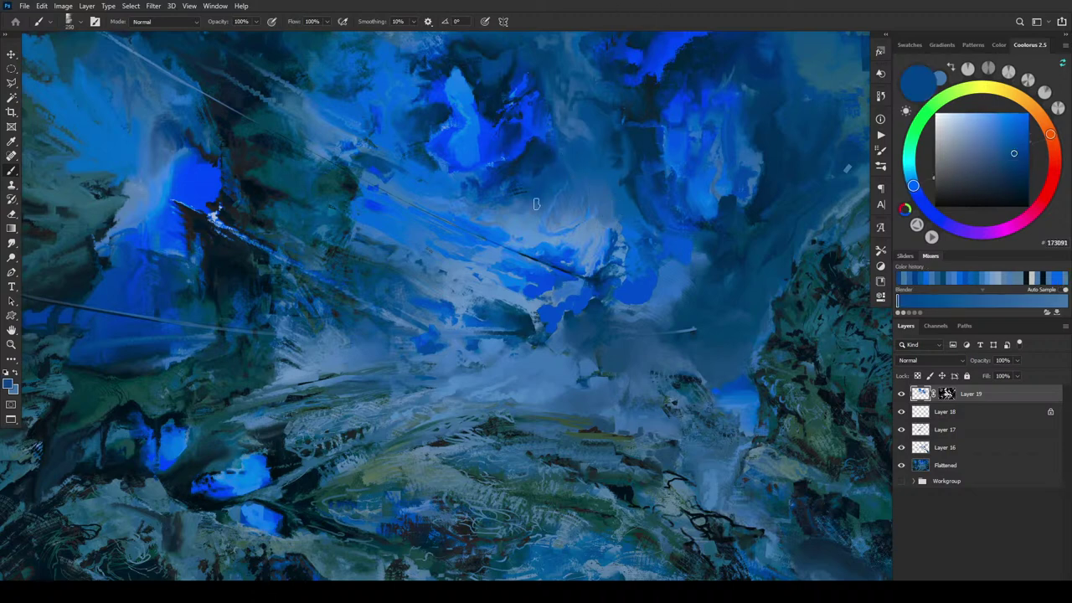
mouse_move(511, 211)
left_mouse_down()
mouse_move(425, 251)
mouse_move(483, 200)
mouse_move(397, 219)
left_mouse_up()
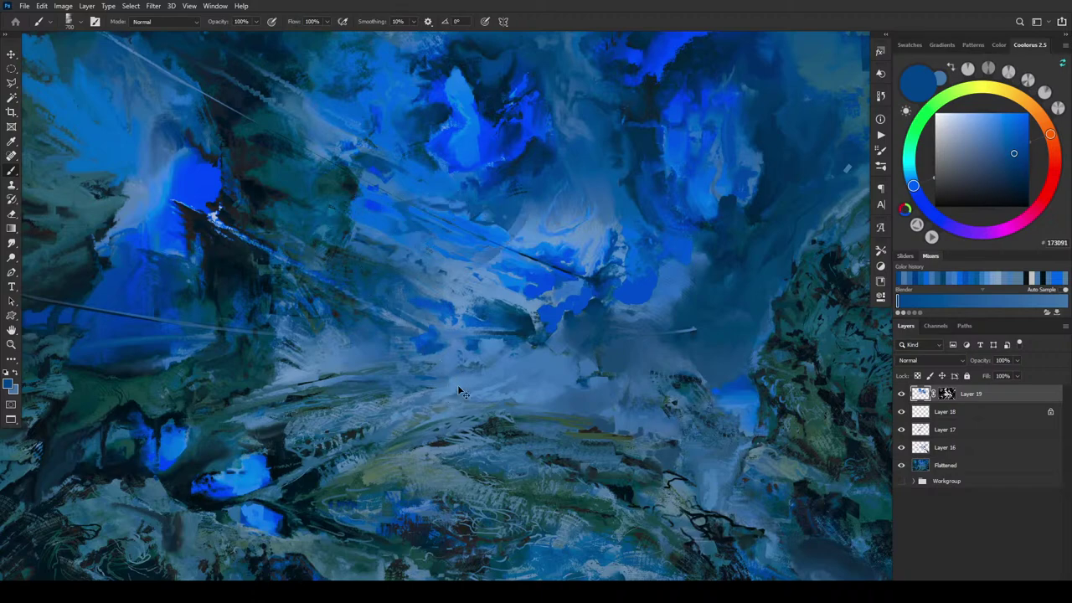
Paint a dark blue #173D91 patch below the bright central clouds on Layer 19, judging it against the whole composition.
scroll(459, 392, "down", 5)
scroll(483, 265, "up", 2)
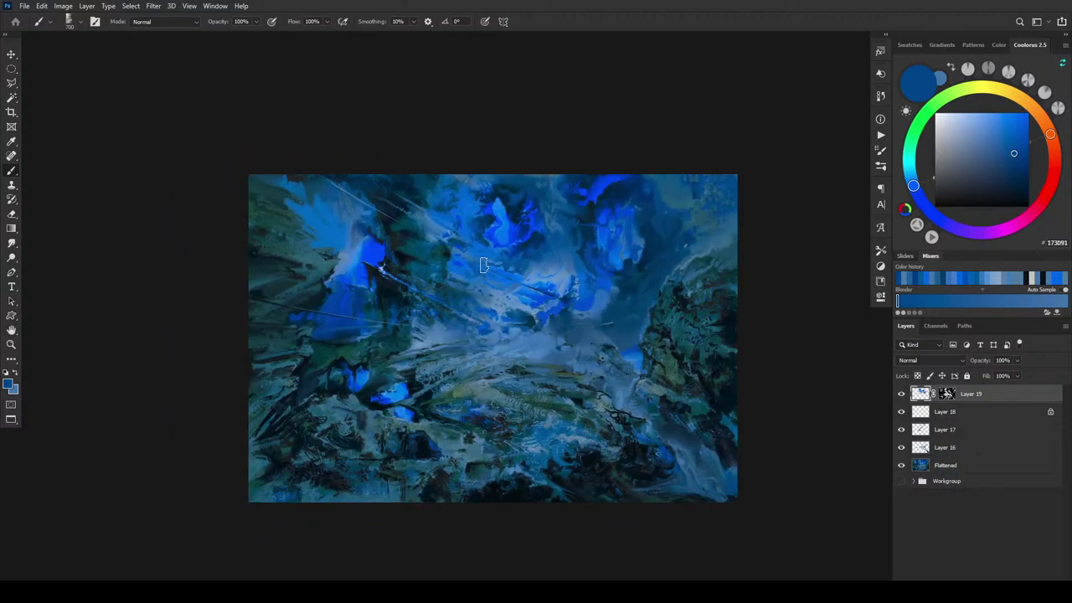
scroll(672, 199, "down", 2)
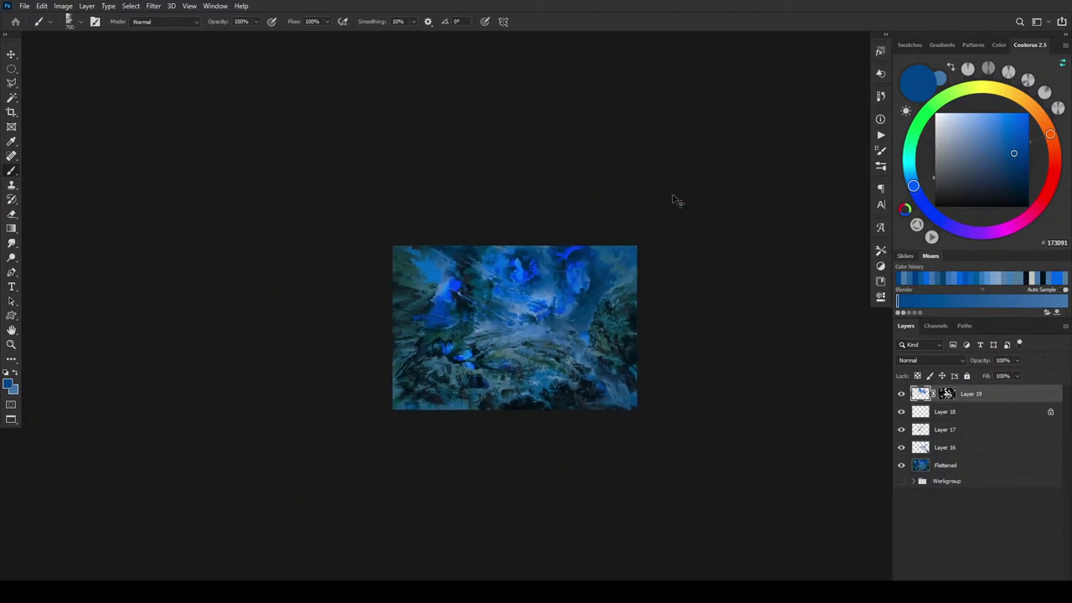
scroll(584, 203, "down", 1)
scroll(557, 220, "up", 3)
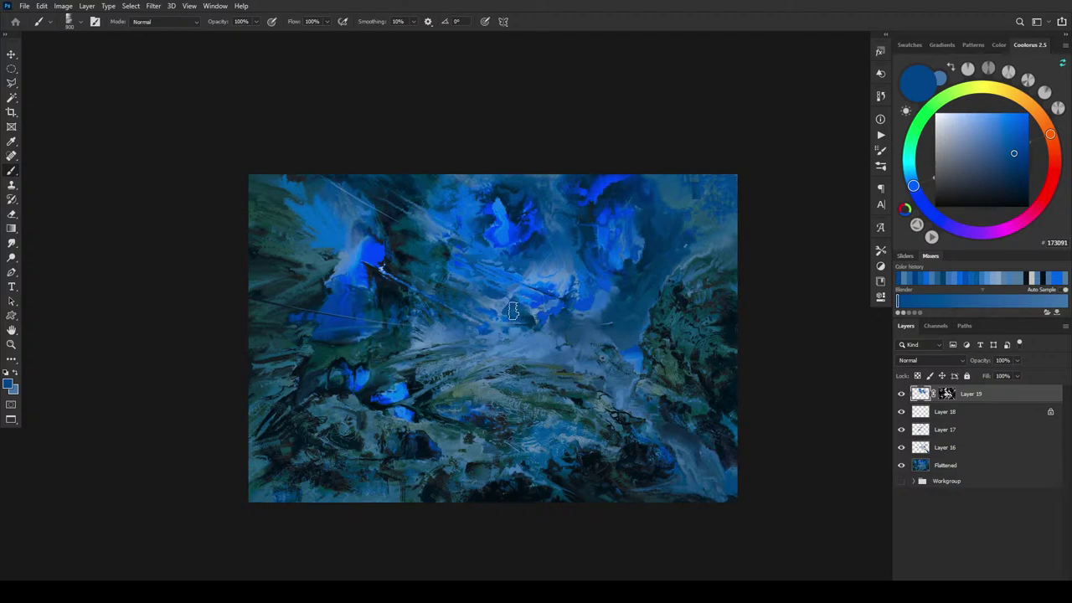
scroll(654, 252, "down", 5)
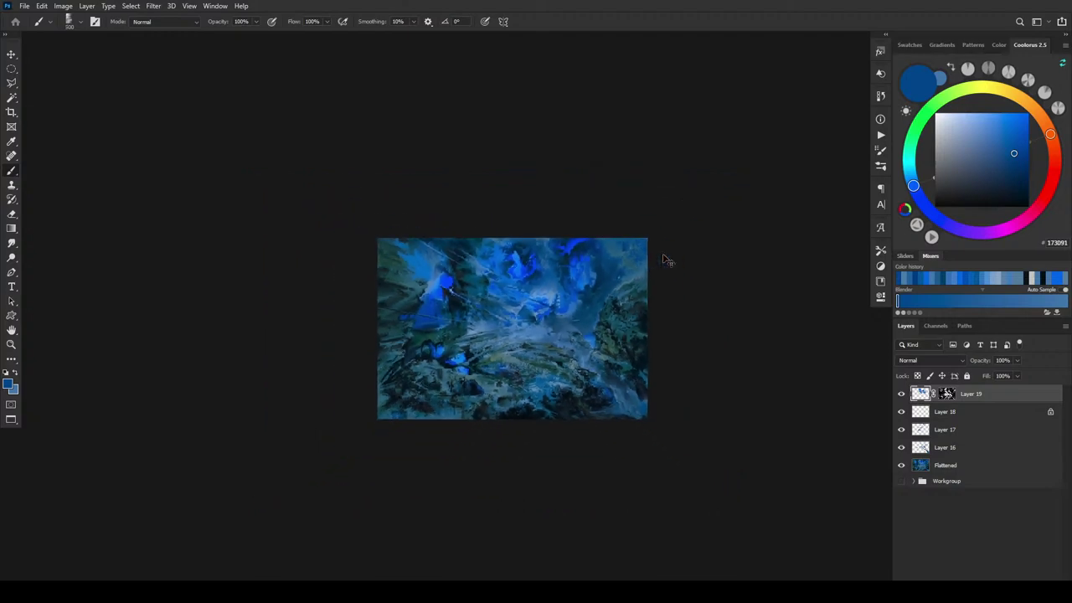
scroll(558, 324, "up", 6)
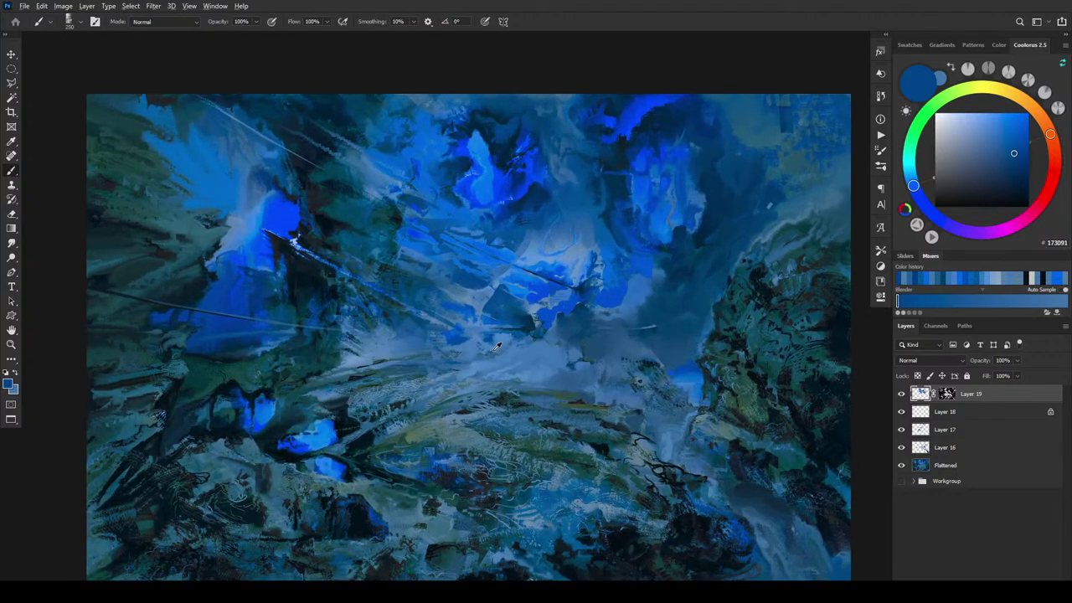
Add fine mist strokes above the central ground using sampled muted blues, including #7695CA, at brush size 50.
left_click(502, 348, "alt")
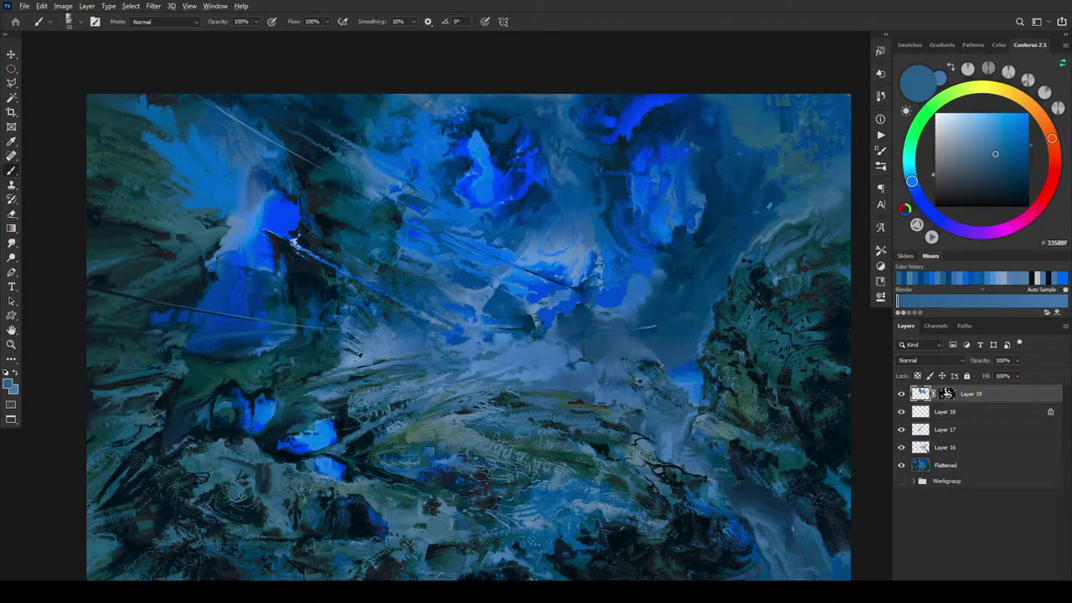
left_click(351, 362, "alt")
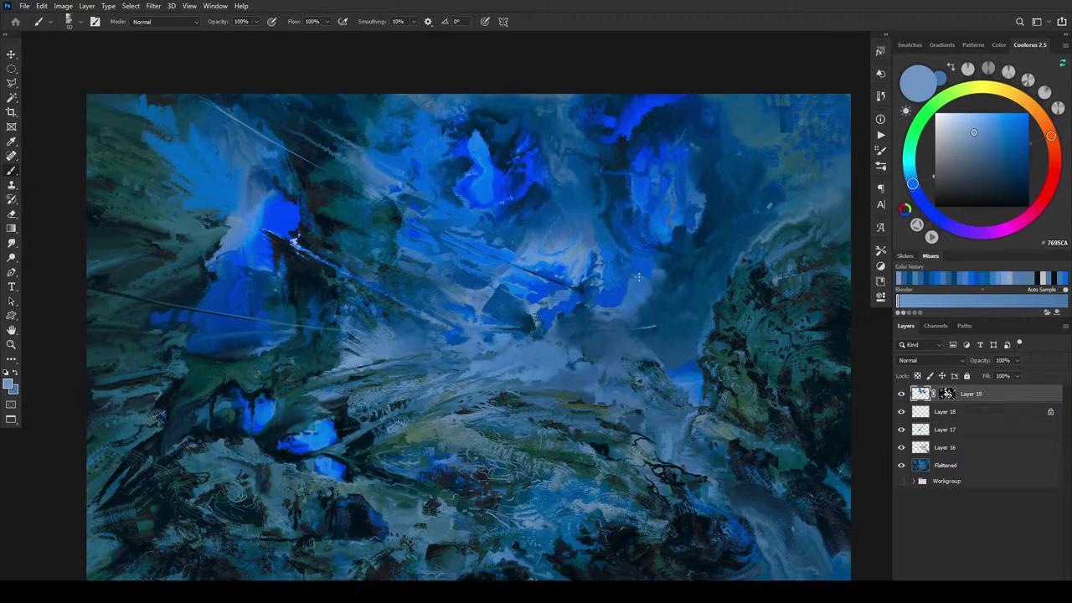
scroll(630, 303, "down", 10)
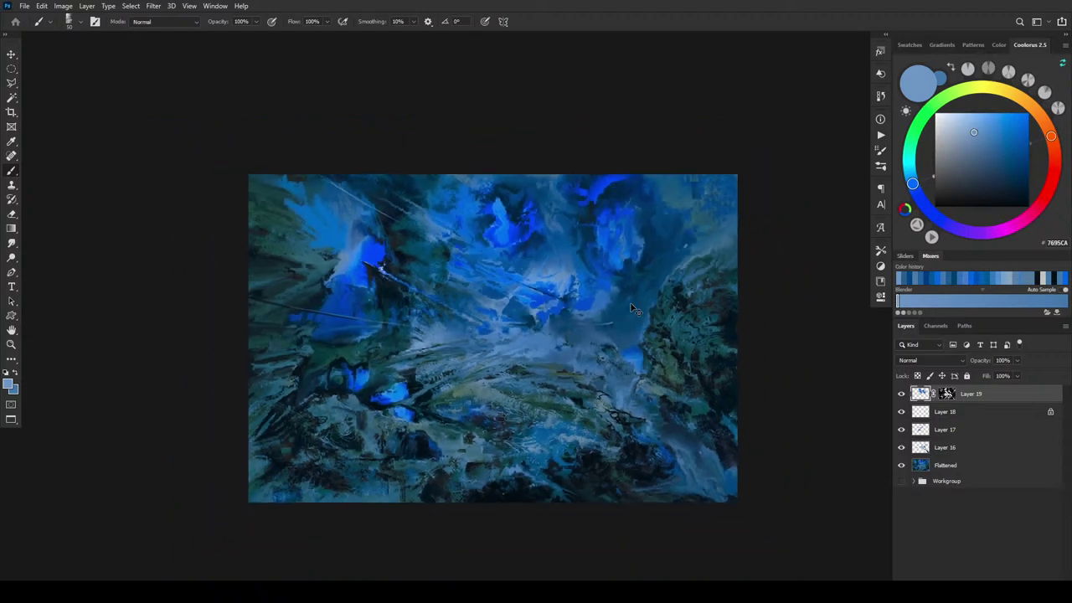
scroll(632, 306, "up", 8)
Rework the glowing blue shape by the left rocks with sampled vivid, dark and light #4E7FE8 blues, comparing Layer 19 hidden and shown.
left_click(512, 229, "alt")
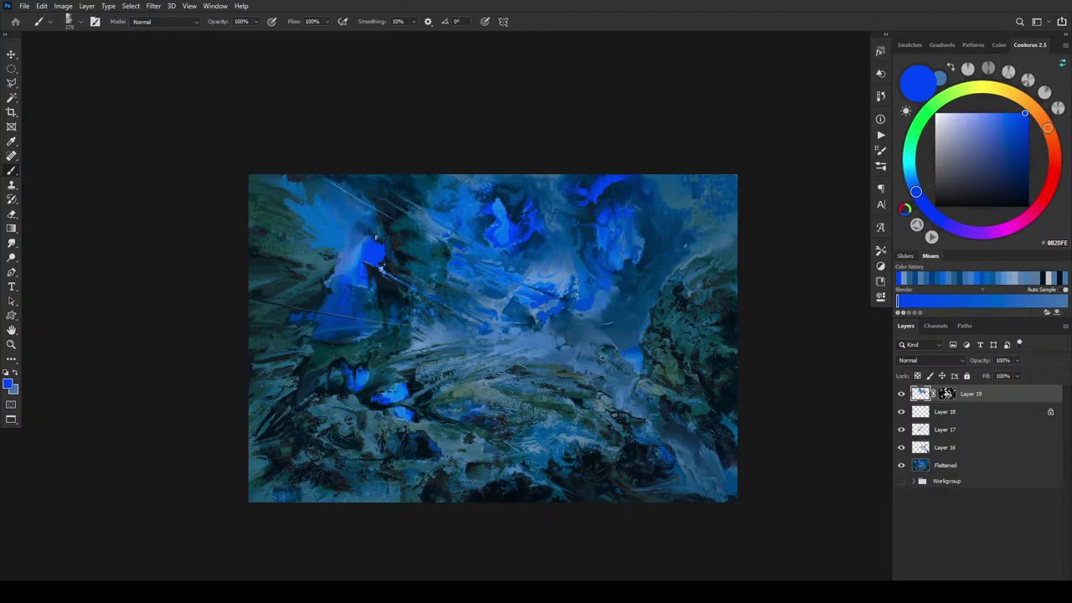
left_click(361, 230, "alt")
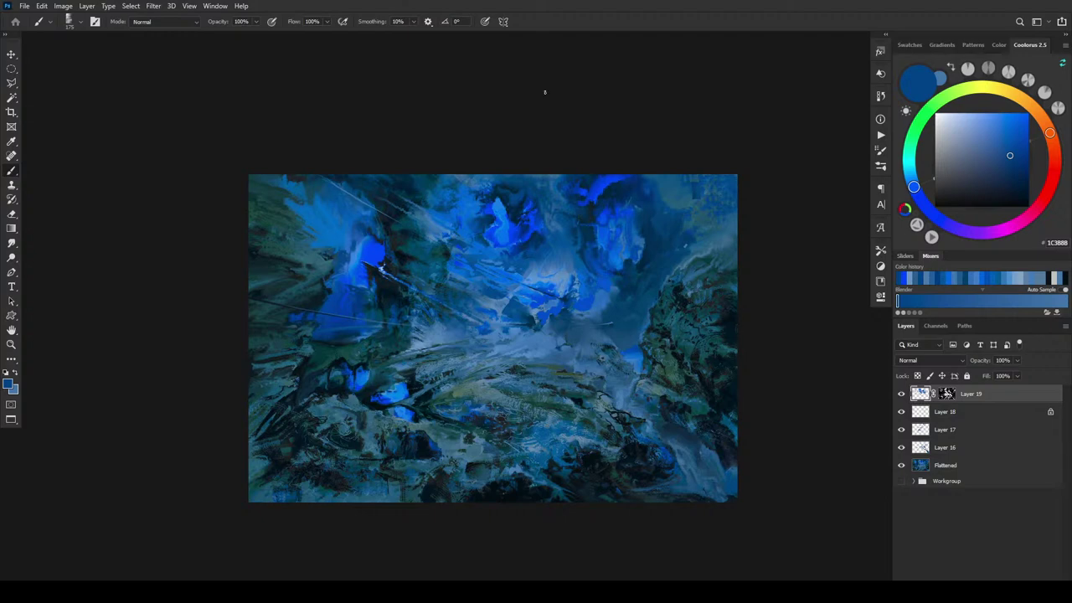
key("bracketright")
left_click_drag(335, 251, 356, 280)
left_click(357, 244, "alt")
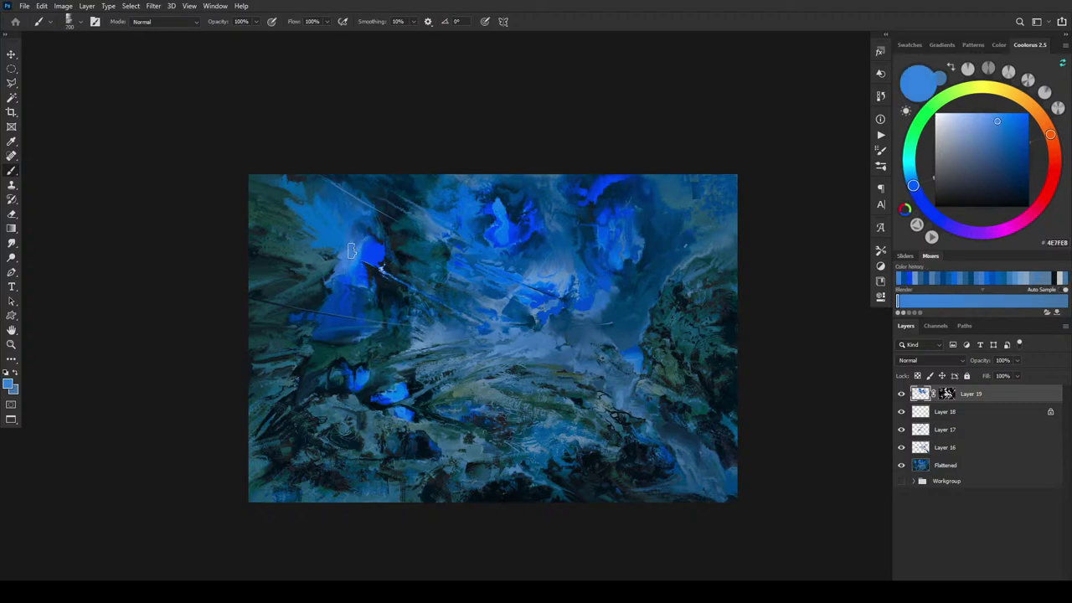
key("bracketleft")
left_click(902, 394)
left_click(901, 394)
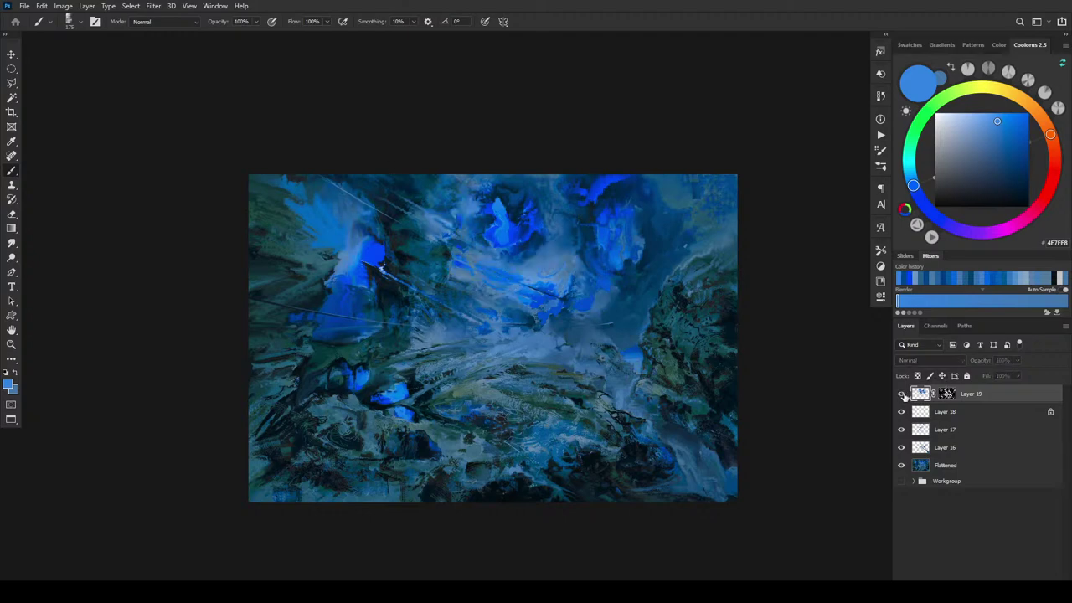
Blend the edges of the left glowing shape with sampled blues #163587, #4F7CE2 and #4F7FE7.
left_click(368, 222, "alt")
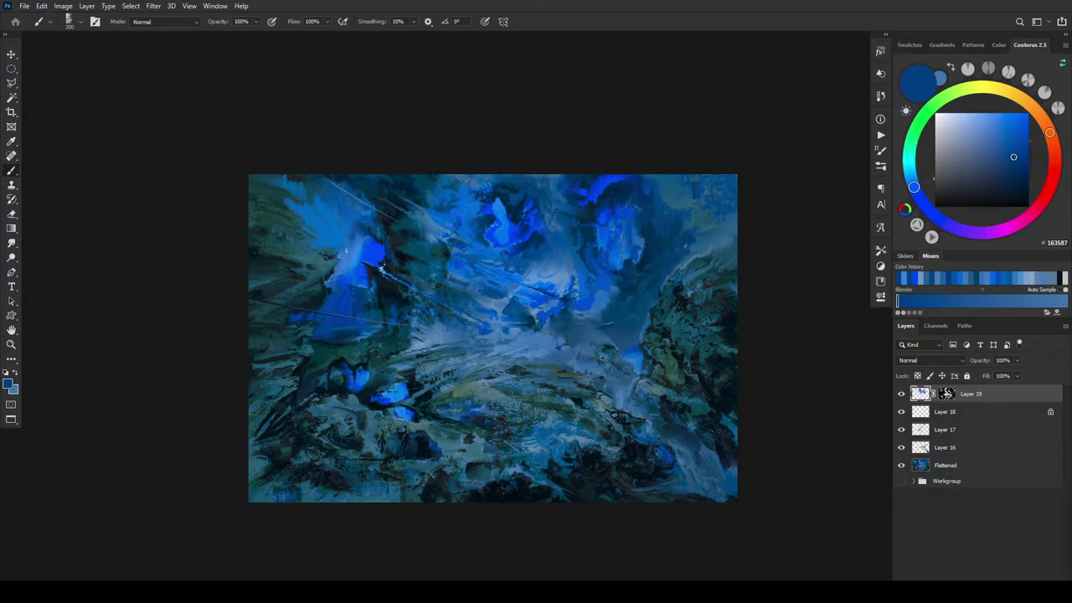
mouse_move(341, 282)
left_mouse_down()
mouse_move(358, 240)
mouse_move(350, 281)
mouse_move(355, 260)
left_mouse_up()
left_click(354, 261, "alt")
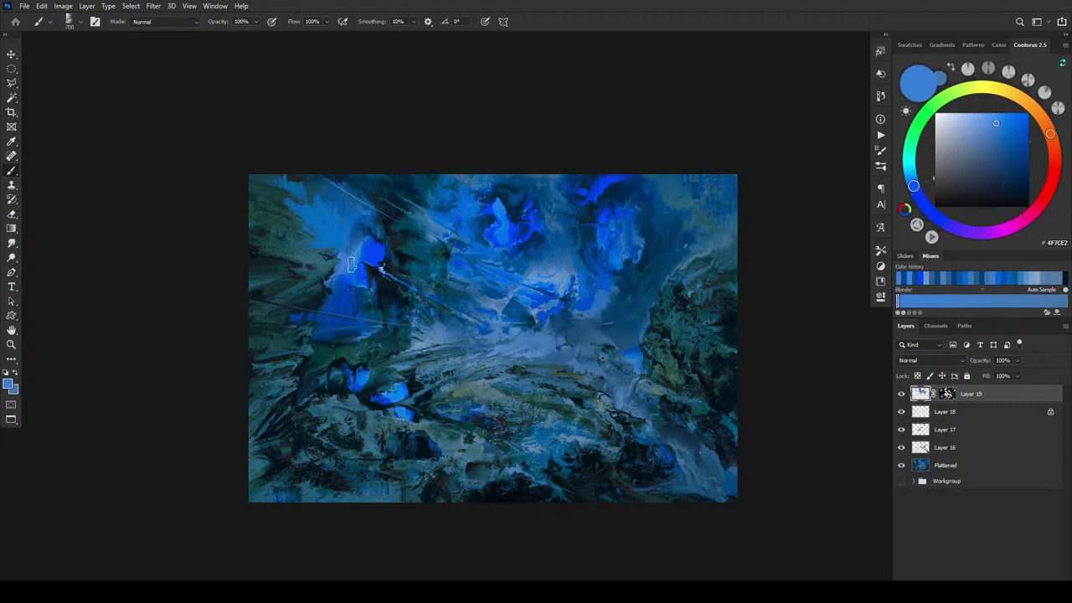
left_click(344, 253, "alt")
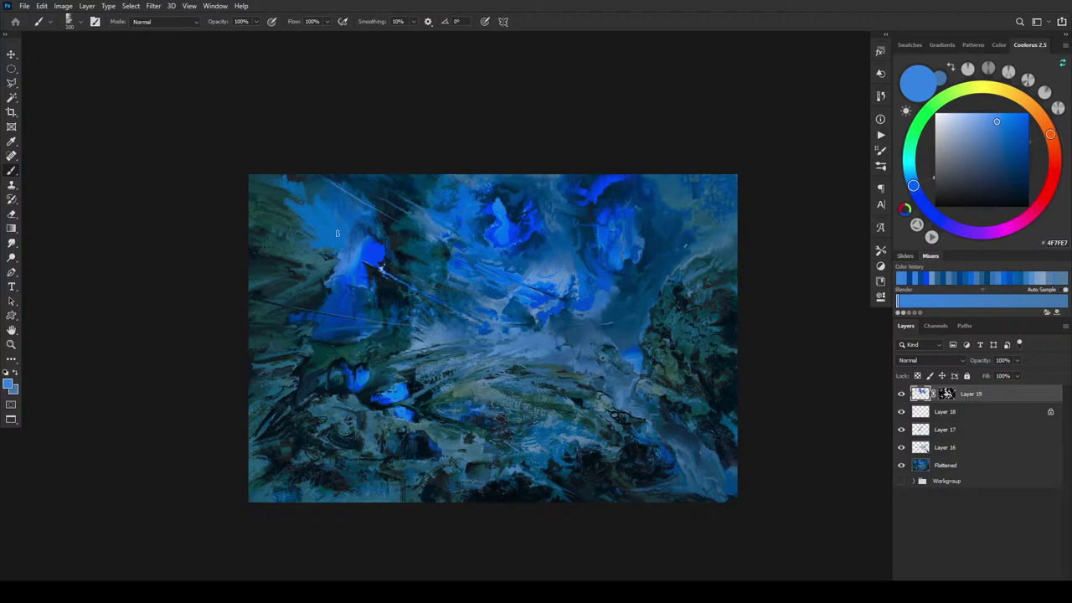
Undo the last stroke and repaint the upper-left sky at brush size 300 with sampled blues #3660B9 and #4F7FE7.
key("ctrl+z")
left_click(350, 205, "alt")
key("bracketleft")
key("bracketleft")
key("bracketleft")
key("bracketleft")
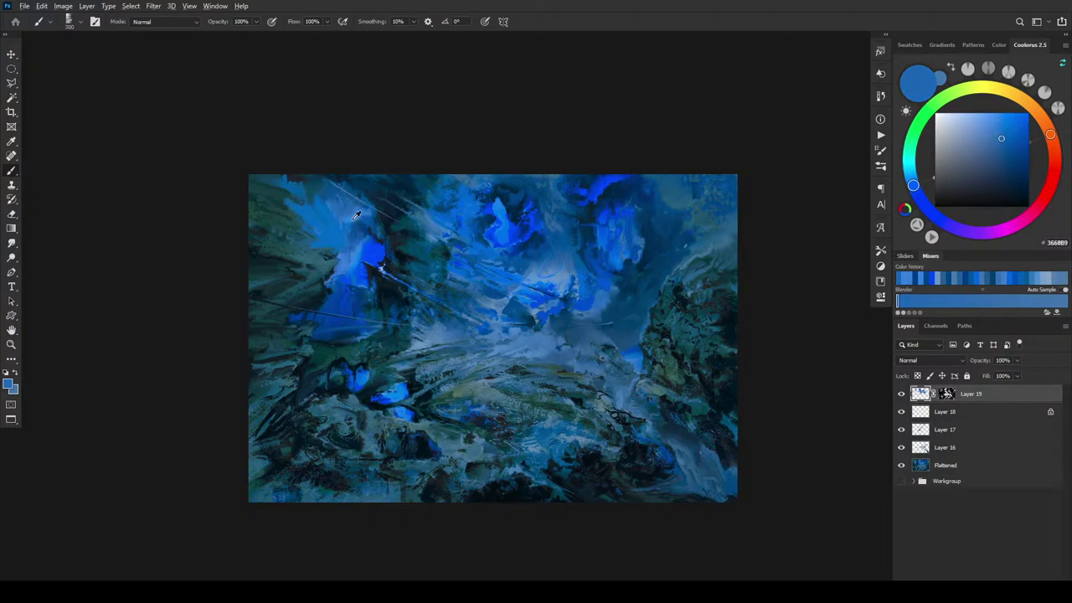
left_click(328, 226, "alt")
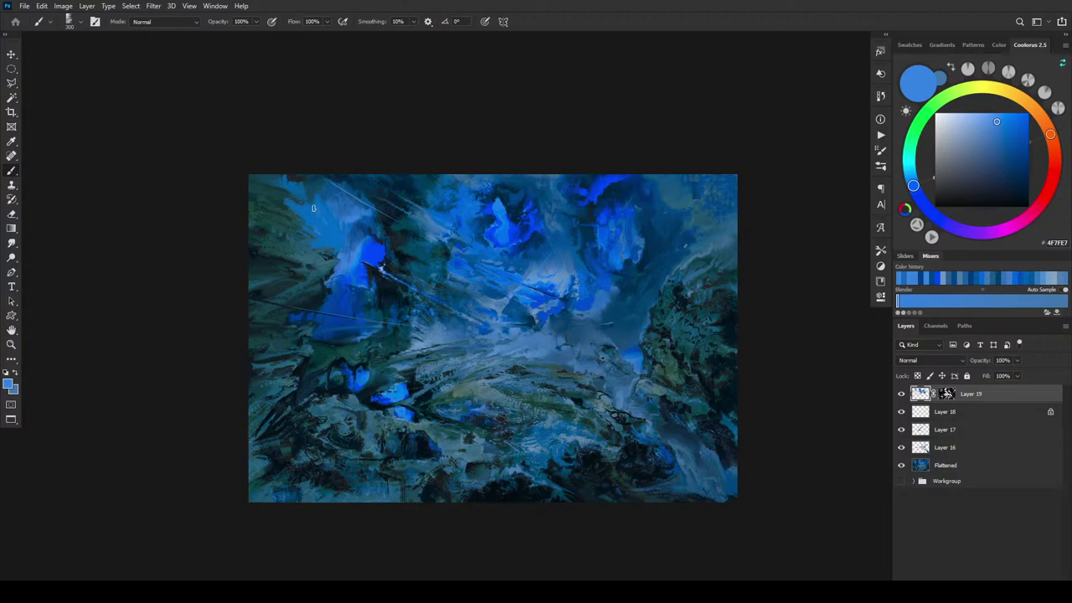
Enlarge the brush to 700, extend the #4F7FE7 blue across the upper-left sky and check the whole composition.
key("bracketright")
key("bracketright")
key("bracketright")
key("bracketright")
scroll(699, 363, "down", 10)
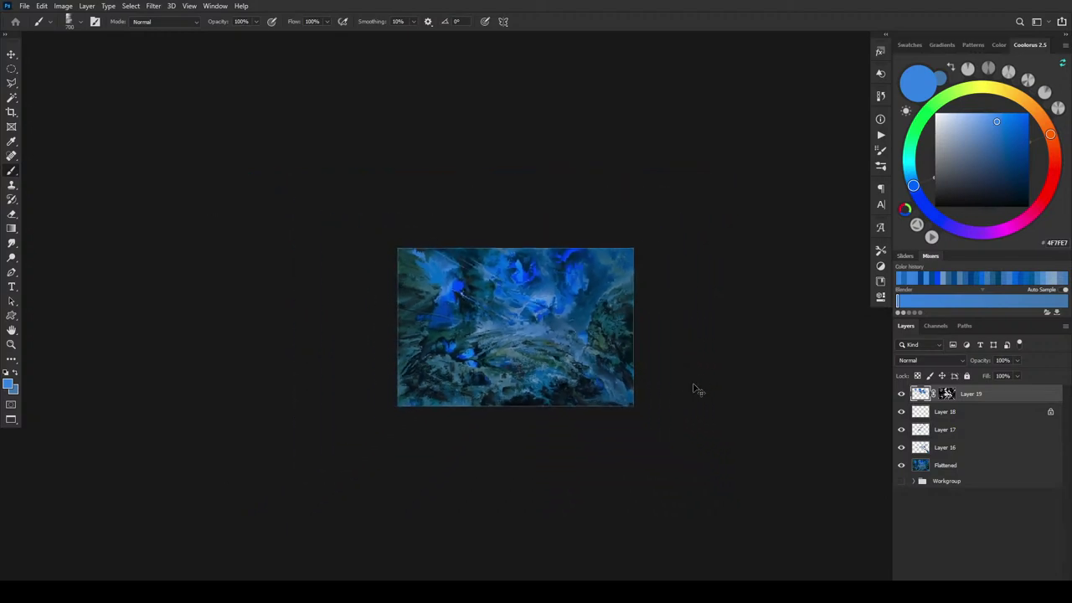
scroll(679, 404, "up", 10)
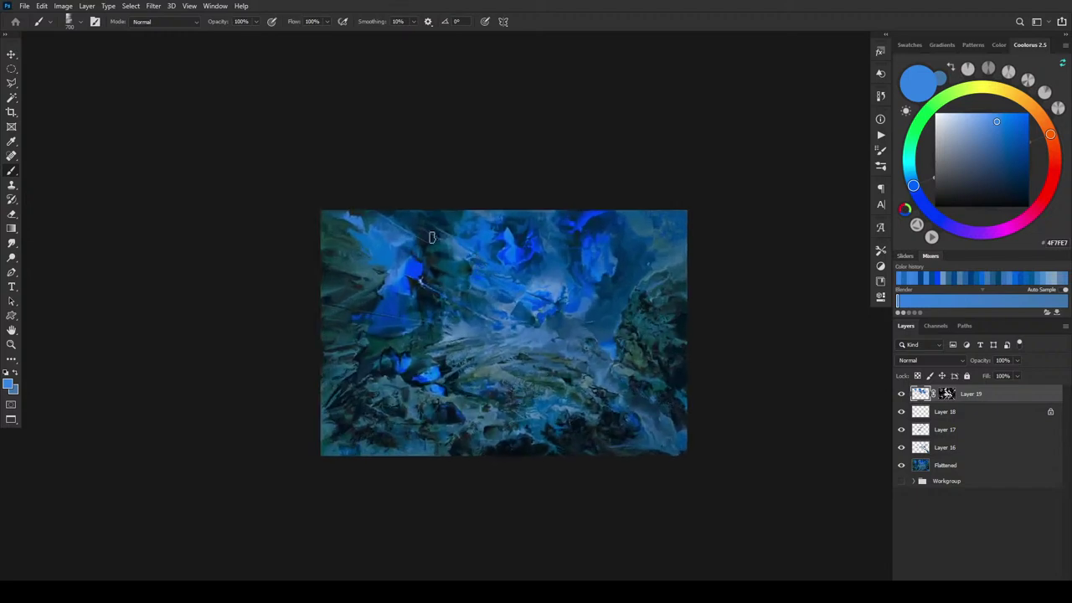
Sample the vivid blue from the left glowing shape and accent the upper-left sky with it on Layer 19.
left_click(411, 271, "alt")
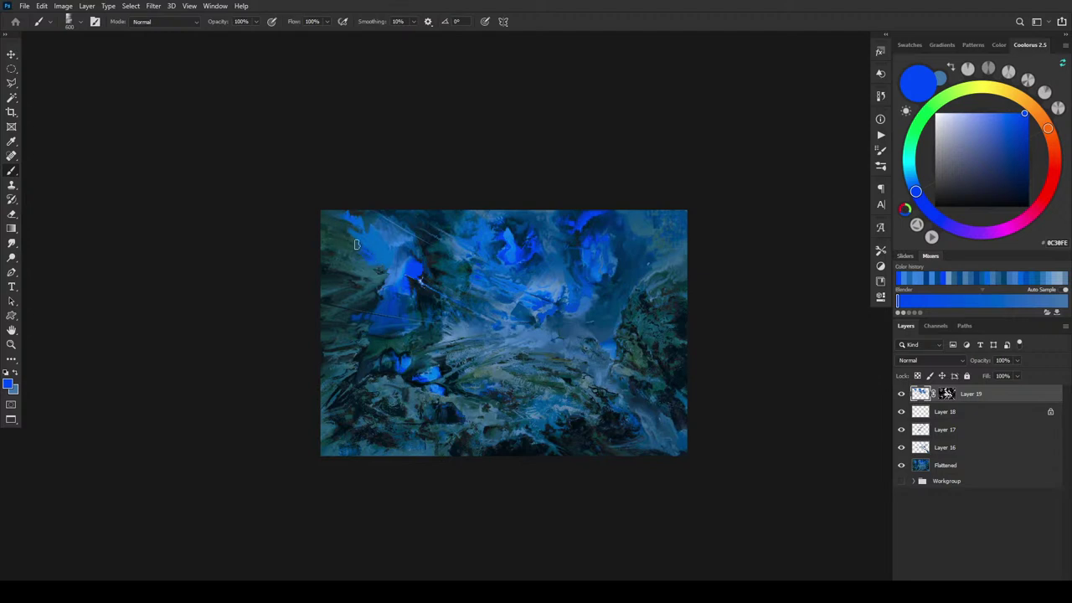
key("bracketright")
key("bracketright")
key("bracketright")
key("bracketright")
key("bracketright")
Sample the dark teal #2D596C from the left rocks and reduce the brush size to 400 for retouching Layer 19.
left_click(374, 277, "alt")
key("bracketleft")
key("bracketleft")
key("bracketleft")
key("bracketleft")
key("bracketleft")
key("bracketleft")
key("bracketleft")
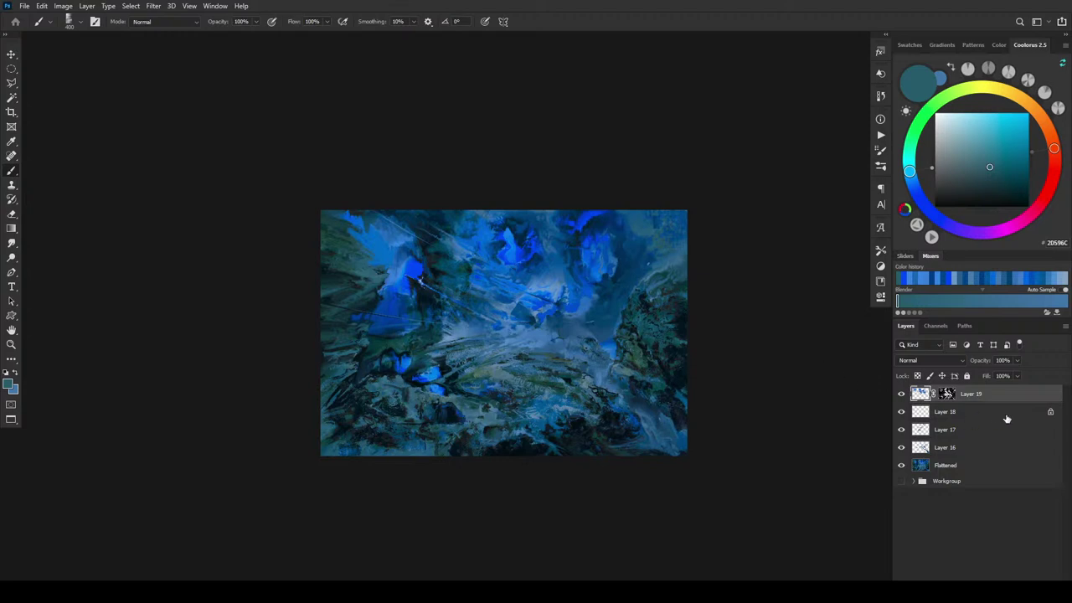
Toggle Layer 19's visibility to review the overall effect of its painted blues at overview scale.
left_click(901, 394)
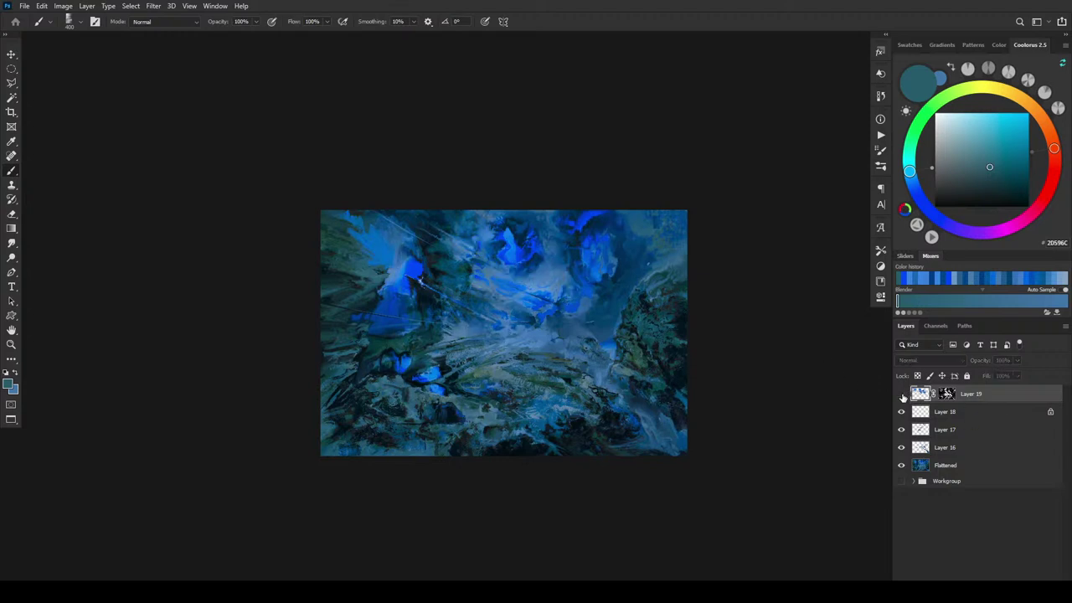
left_click(903, 394)
left_click(902, 394)
left_click(902, 394)
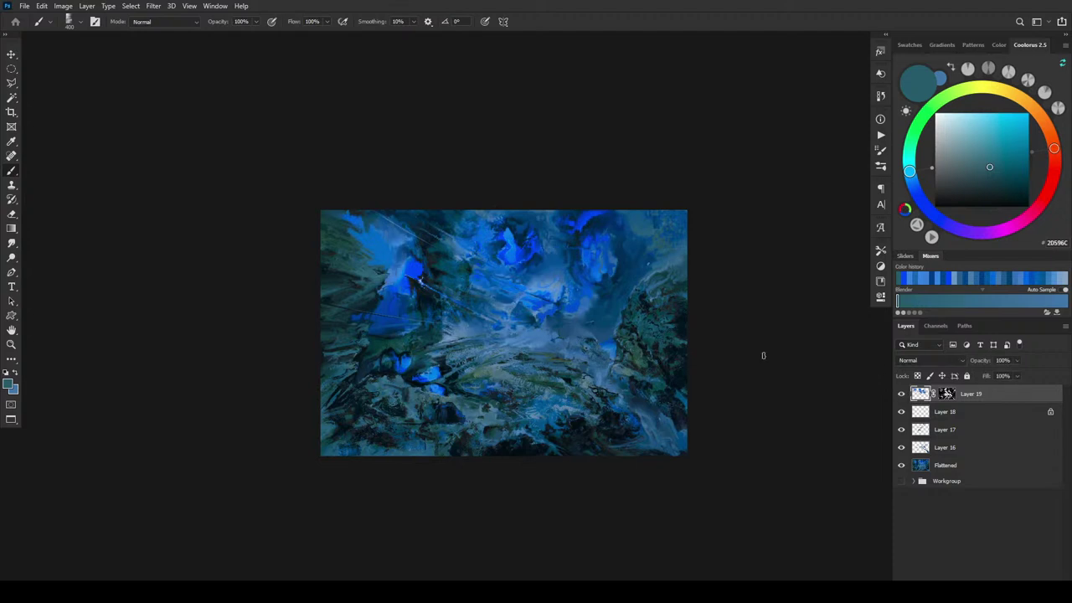
Sample blues such as #264879 and #3C619C from the central mist, reduce the brush to 200, and blend the mist on Layer 19.
left_click(569, 329, "alt")
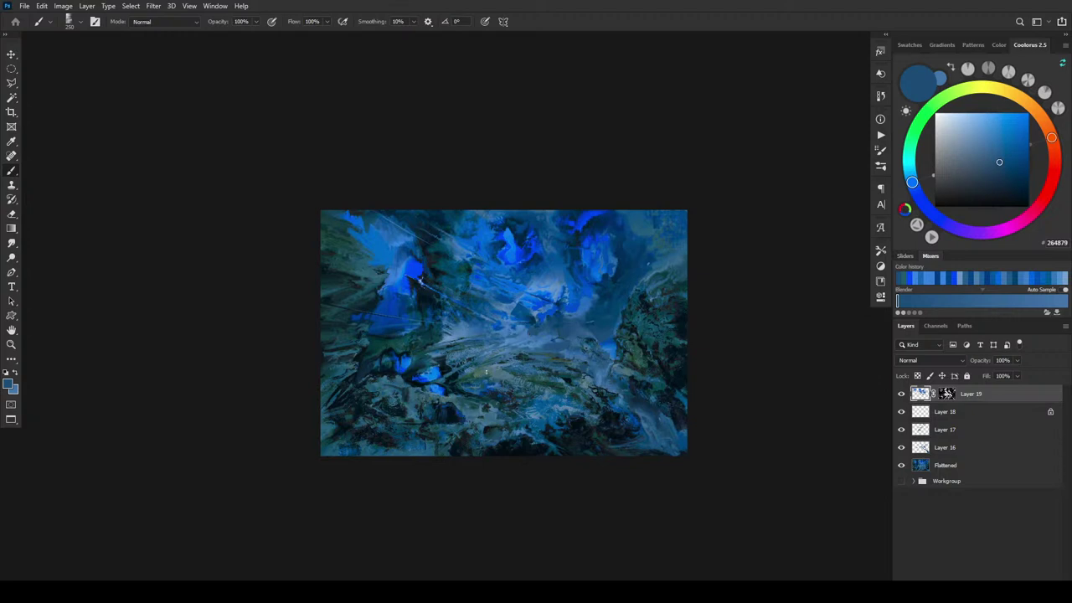
left_click(543, 335, "alt")
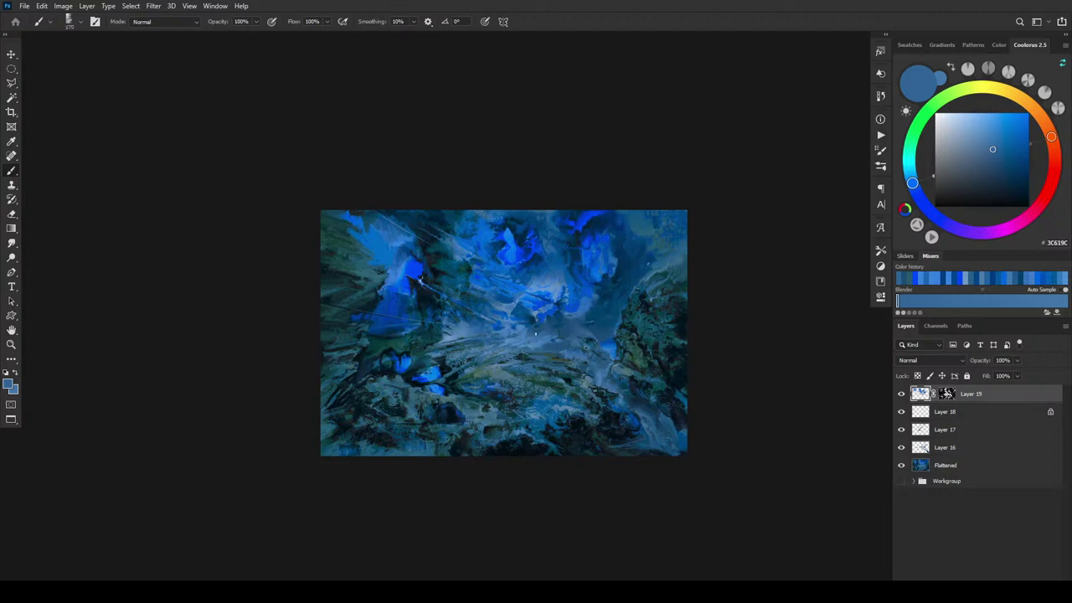
left_click(549, 335, "alt")
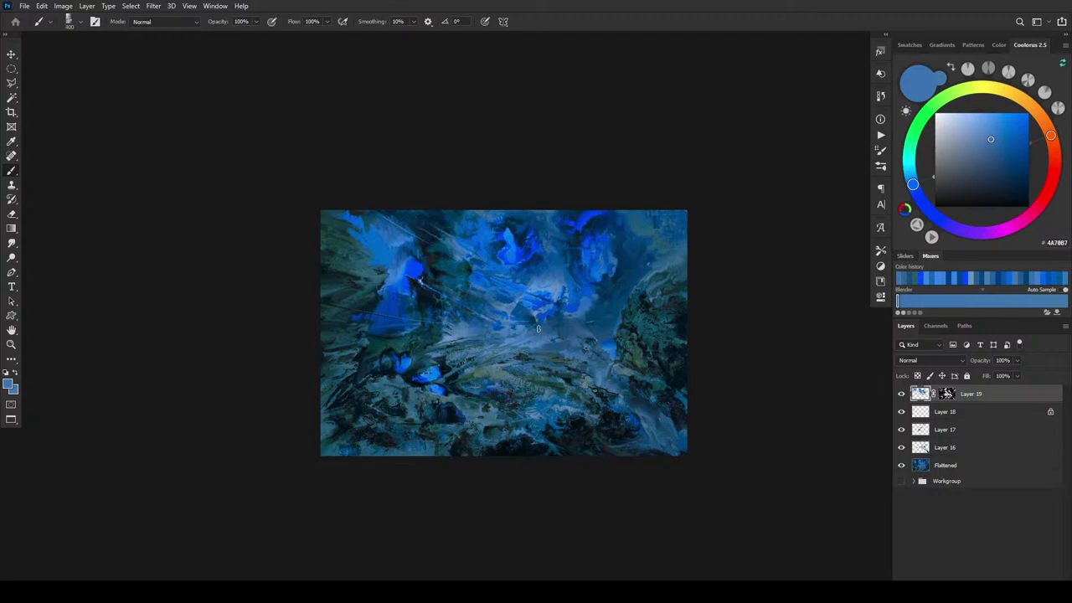
key("bracketleft")
key("bracketleft")
key("bracketleft")
key("bracketleft")
key("bracketleft")
left_click(528, 333, "alt")
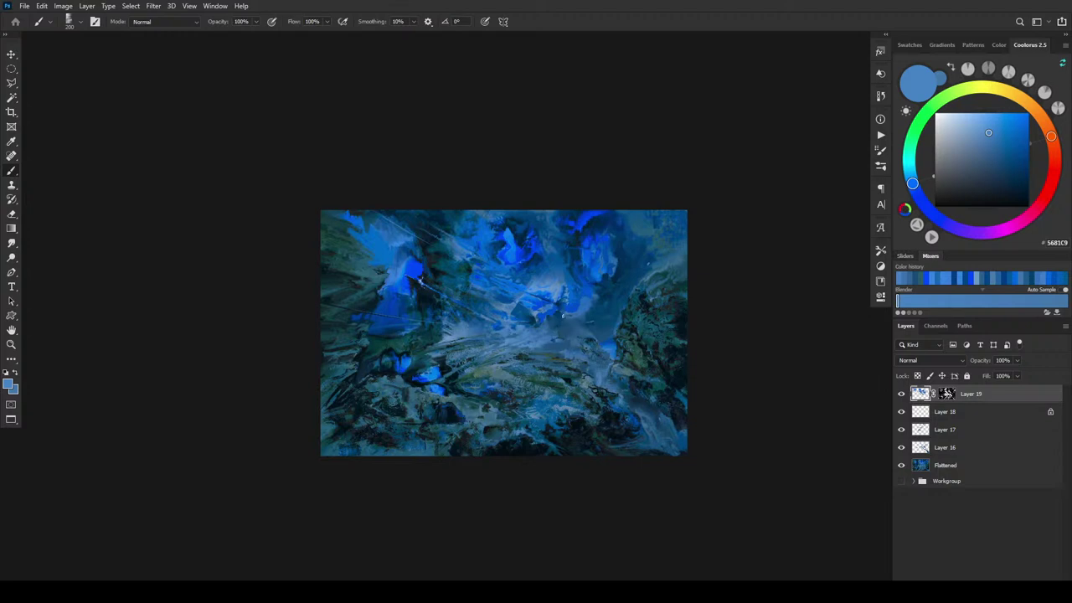
Blend the edge of the vivid blue patch beside the central glow using dark and mid blues sampled around it.
left_click(585, 316, "alt")
left_click(566, 316, "alt")
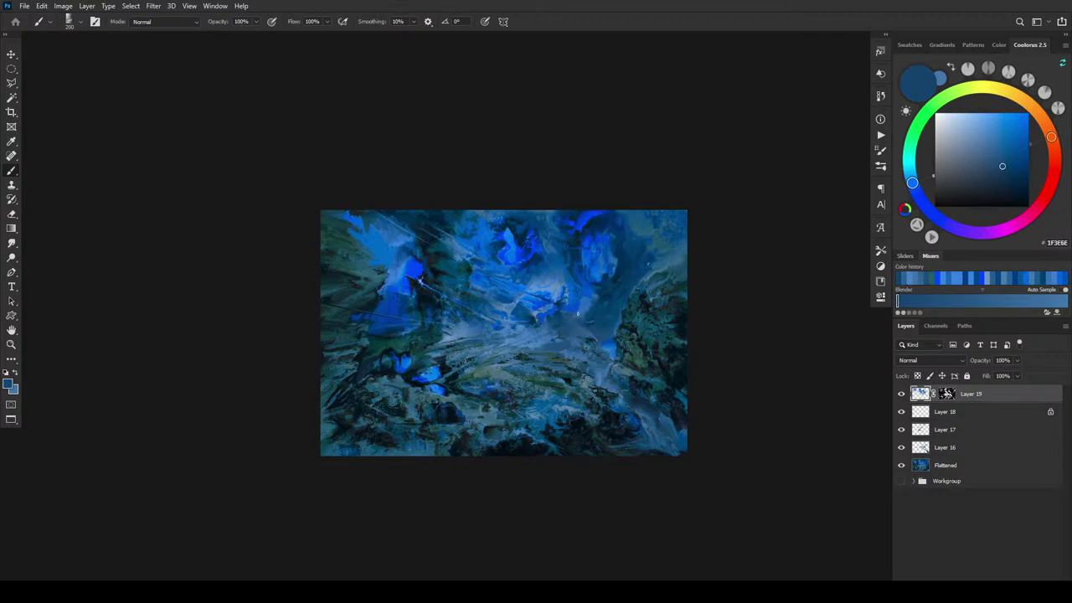
left_click(582, 318, "alt")
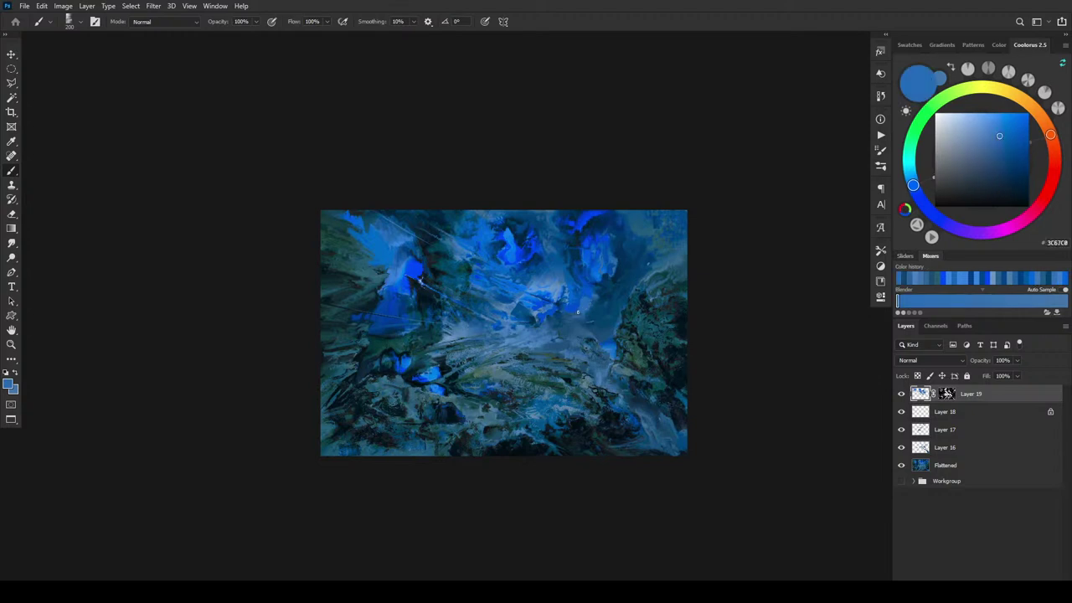
left_click(582, 316, "alt")
left_click(583, 310, "alt")
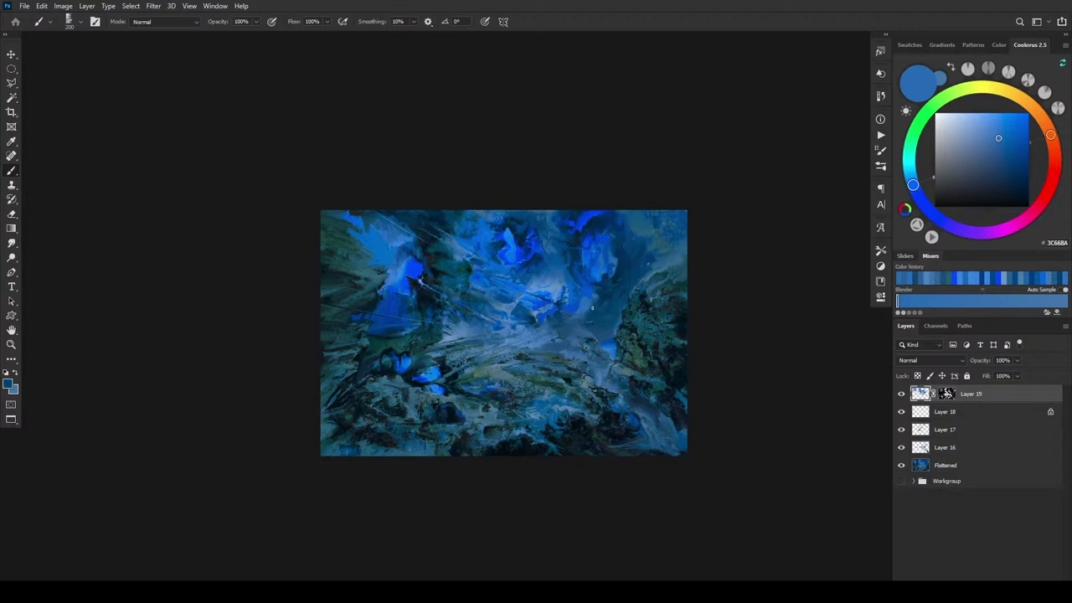
left_click(586, 305, "alt")
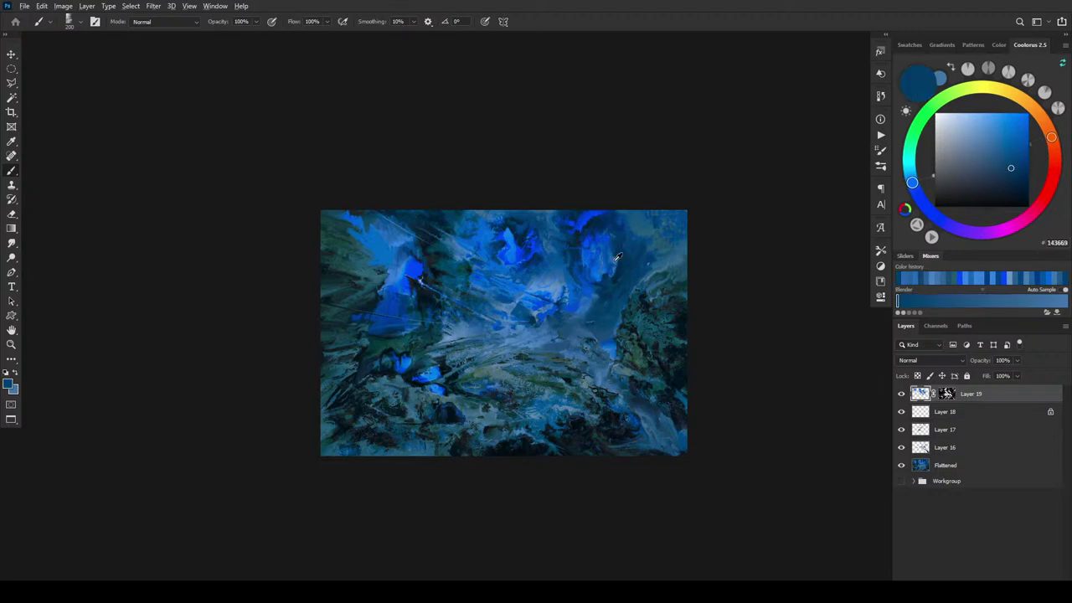
left_click(586, 299, "alt")
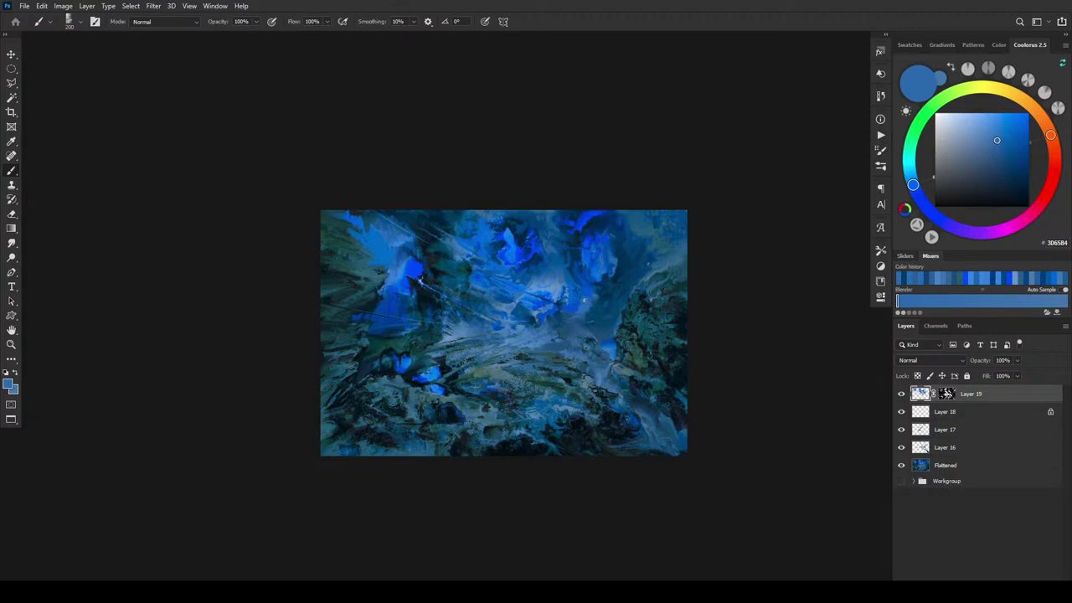
left_click(585, 305, "alt")
left_click(596, 315, "alt")
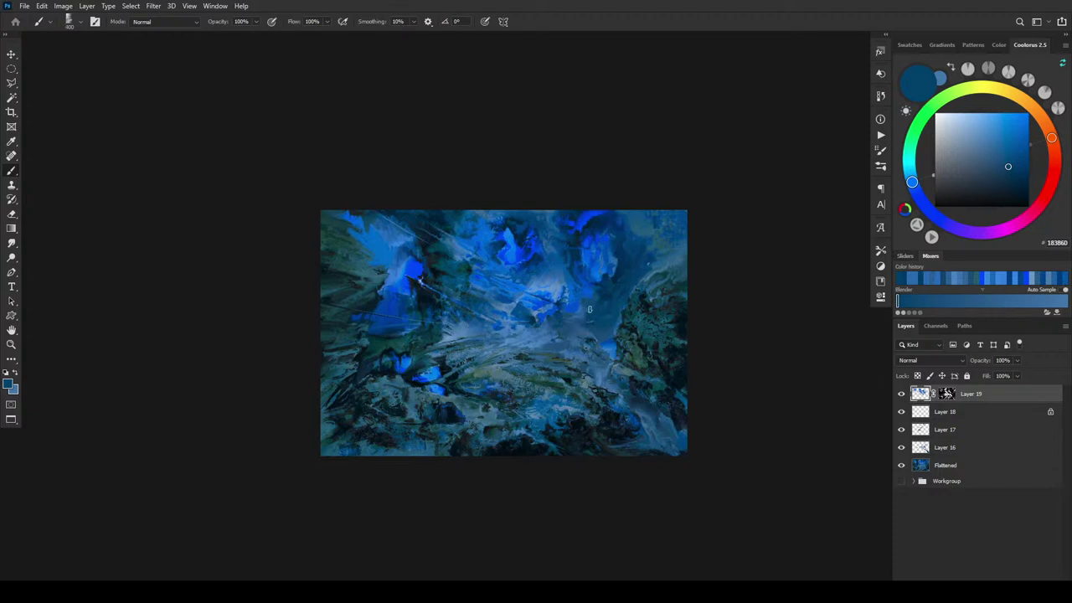
left_click(587, 309, "alt")
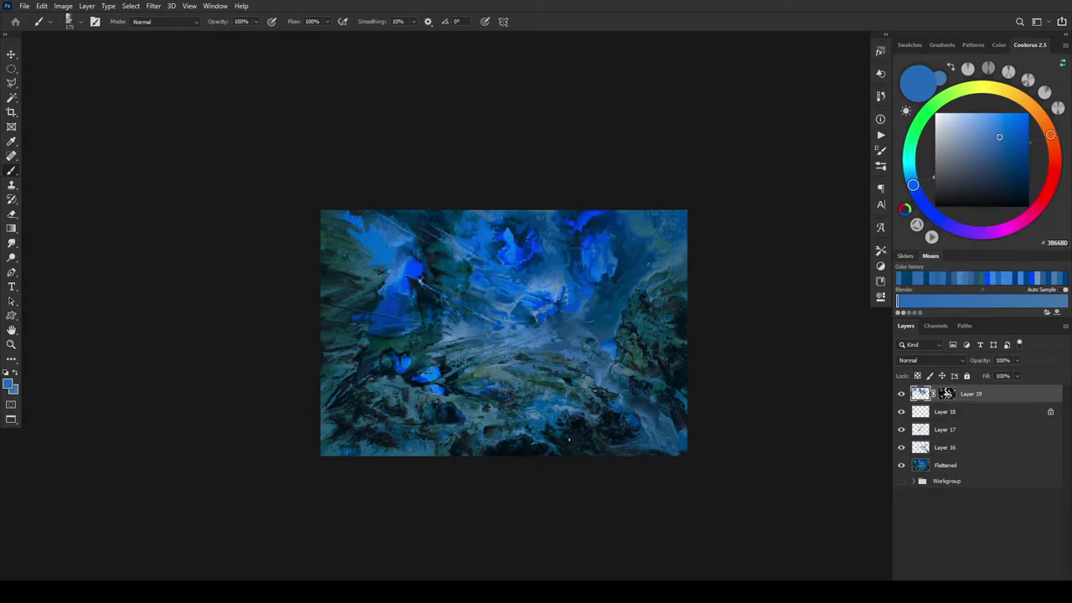
Compare the central sky and mist with Layer 19 hidden and shown in a close-up view.
key("ctrl+plus")
key("ctrl+plus")
key("ctrl+plus")
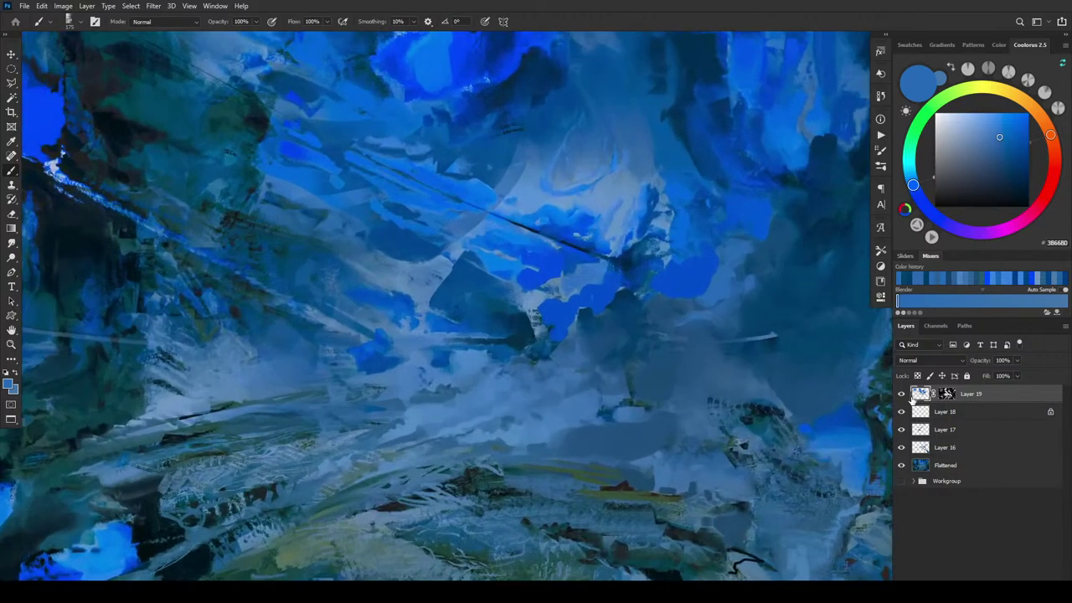
left_click(902, 395)
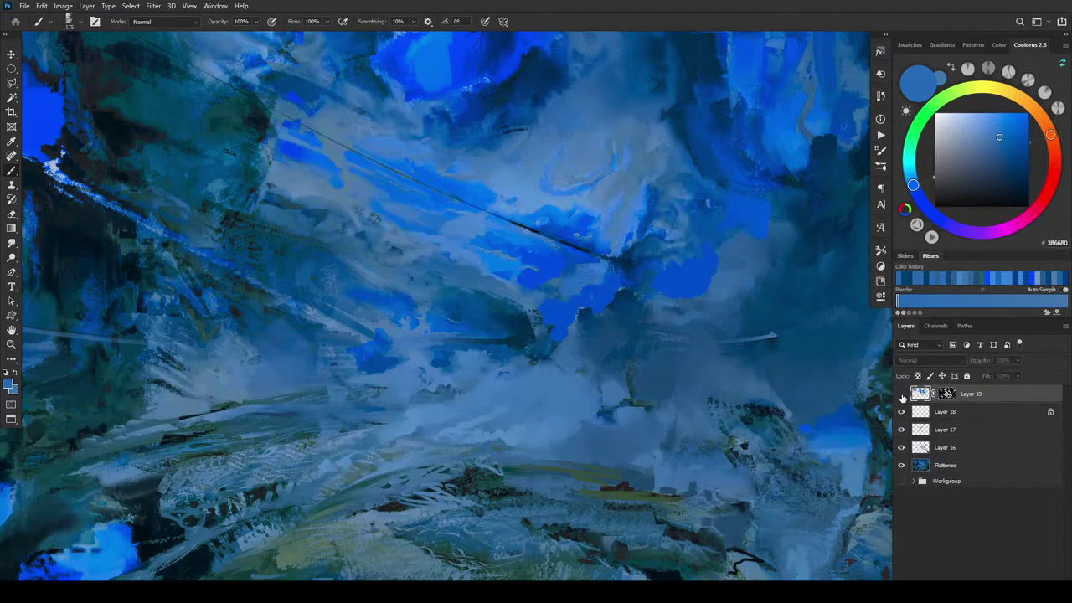
left_click(902, 394)
left_click(902, 394)
left_click(902, 394)
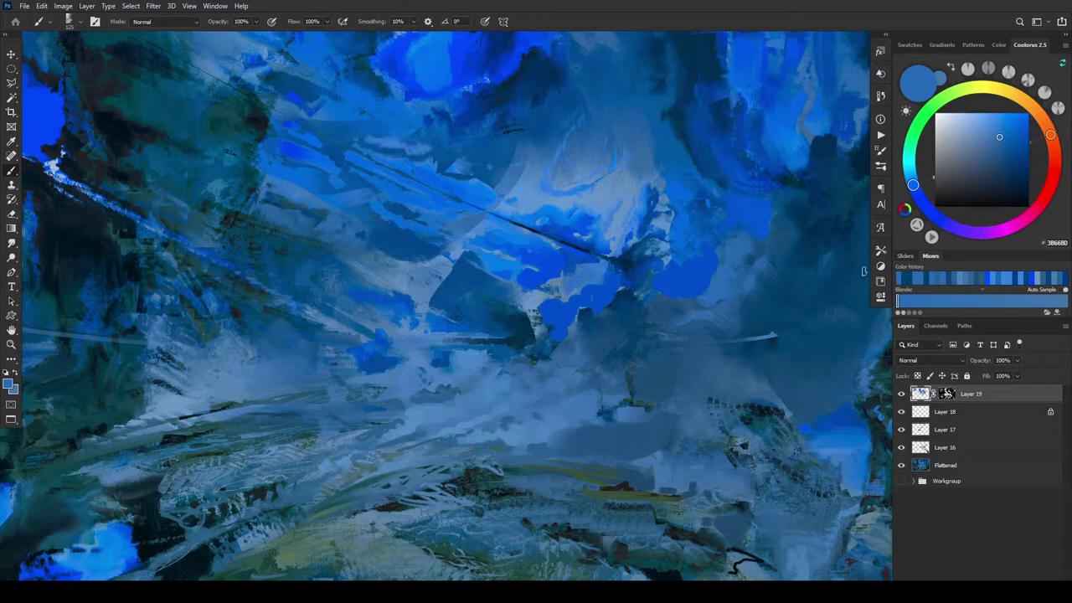
left_click(901, 395)
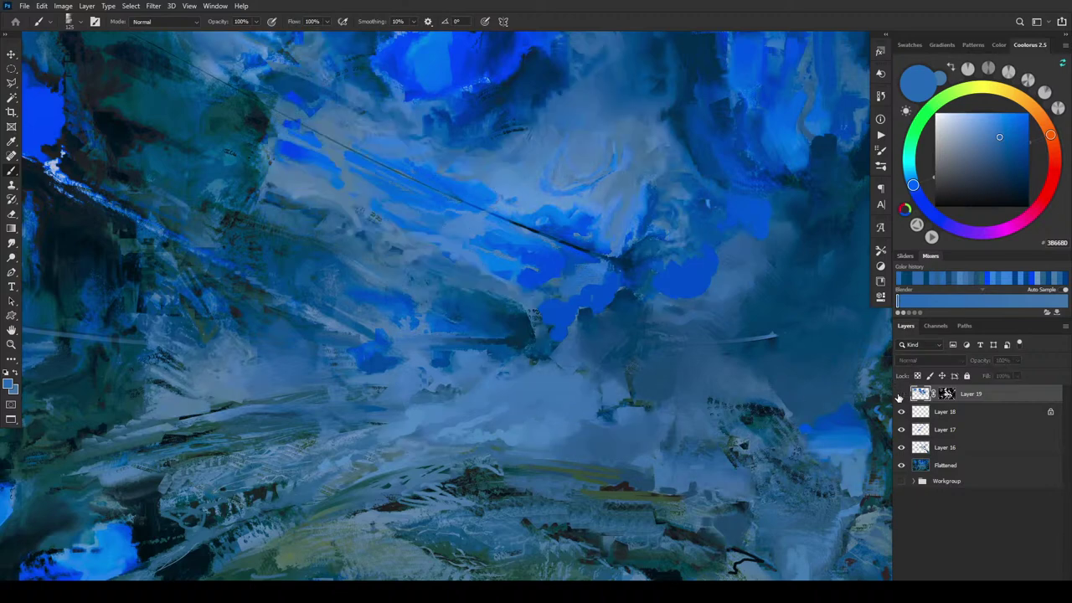
left_click(901, 394)
left_click(901, 395)
left_click(902, 394)
Adjust the brush between 700 and 400 and soften the hard diagonal edge left of the pale central glow with blues sampled nearby.
key("bracketright")
key("bracketright")
key("bracketright")
key("bracketright")
key("bracketright")
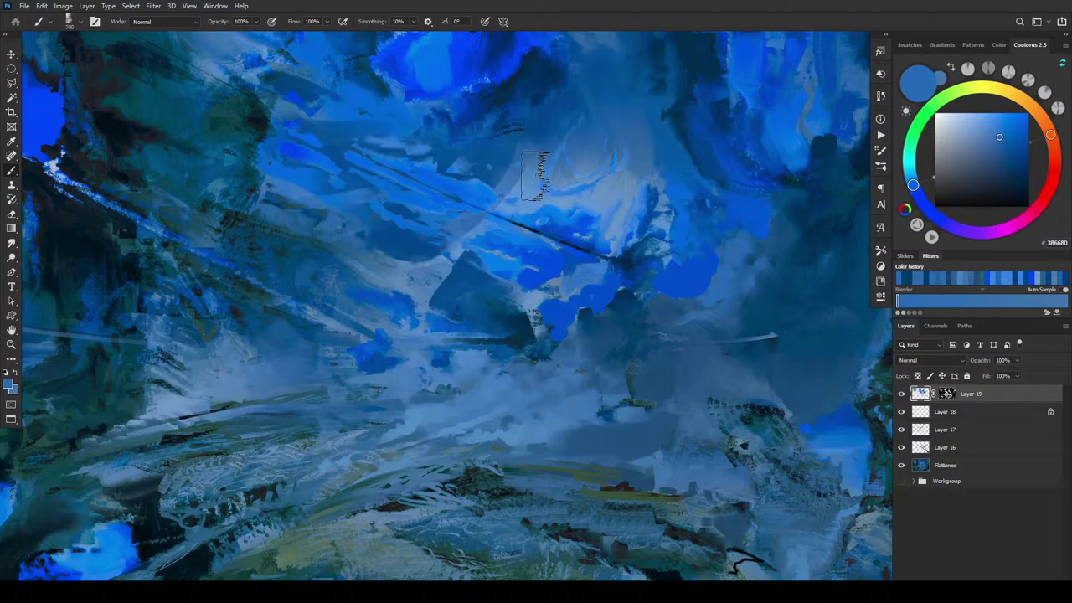
left_click(514, 174, "alt")
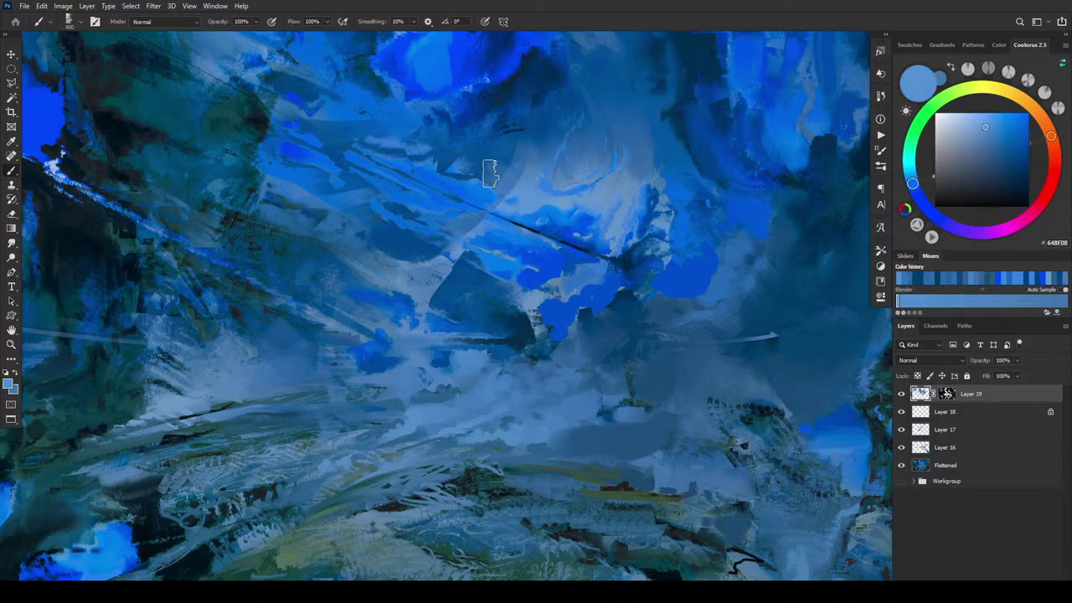
left_click(516, 174, "alt")
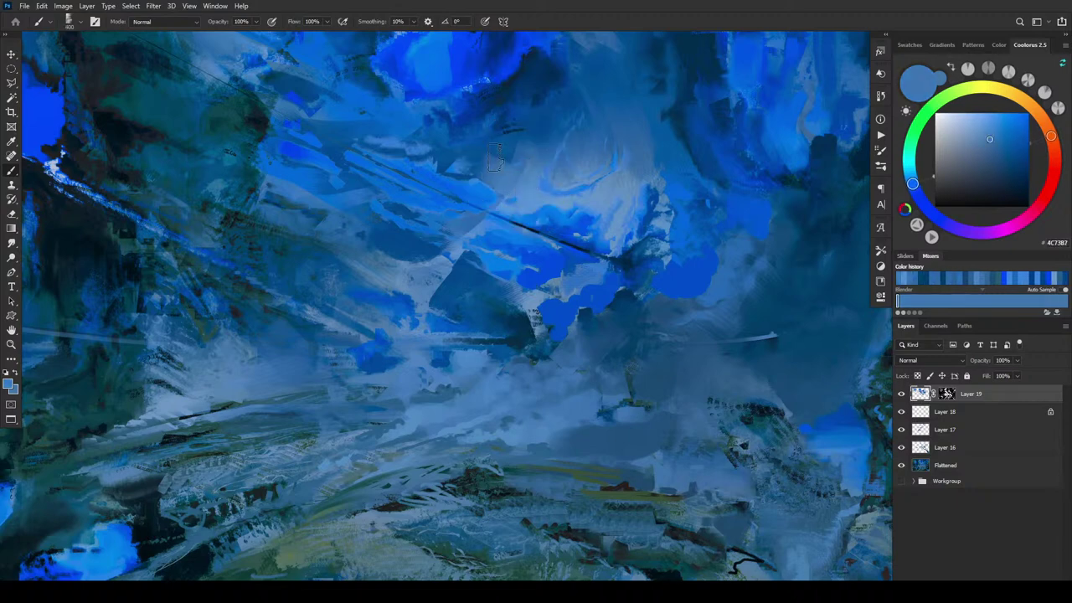
left_click(505, 153, "alt")
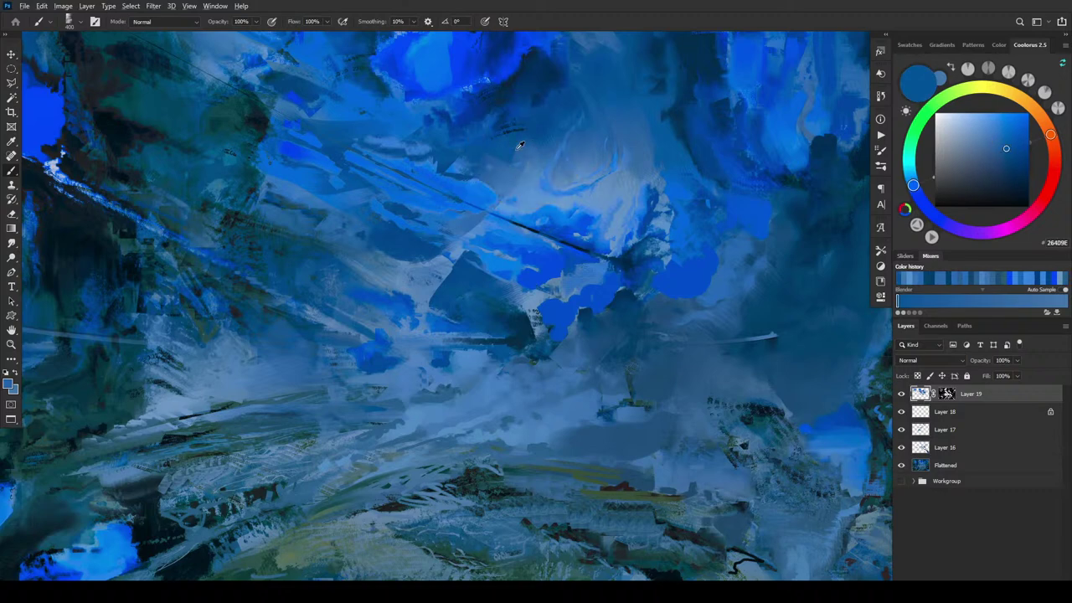
left_click(509, 163, "alt")
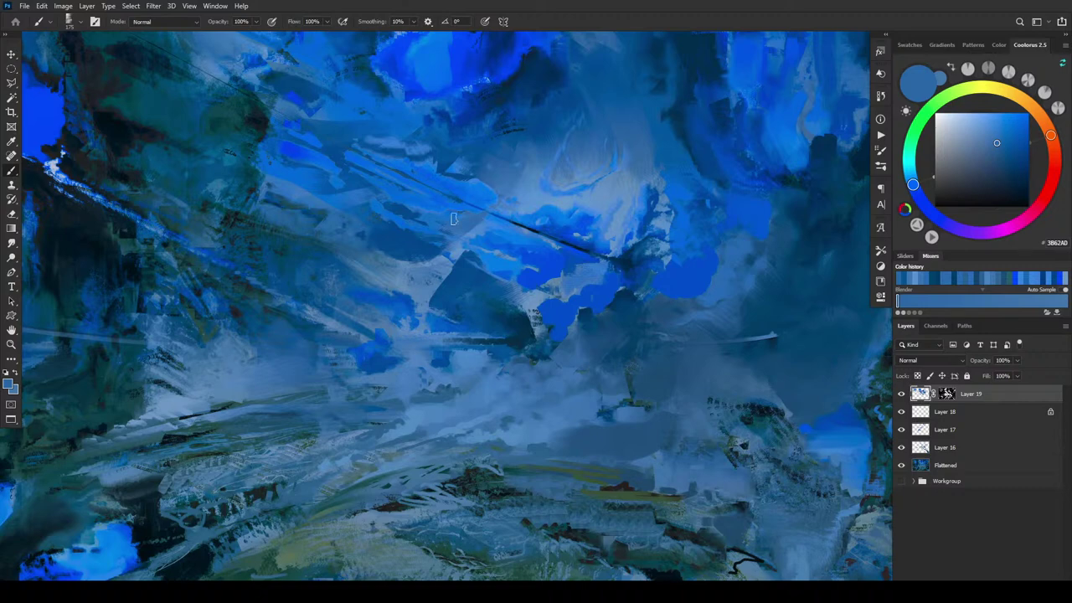
Sample light and dark blues along the diagonal streak and retouch the pale gap above the dark central peak with a smaller brush.
left_click(481, 224, "alt")
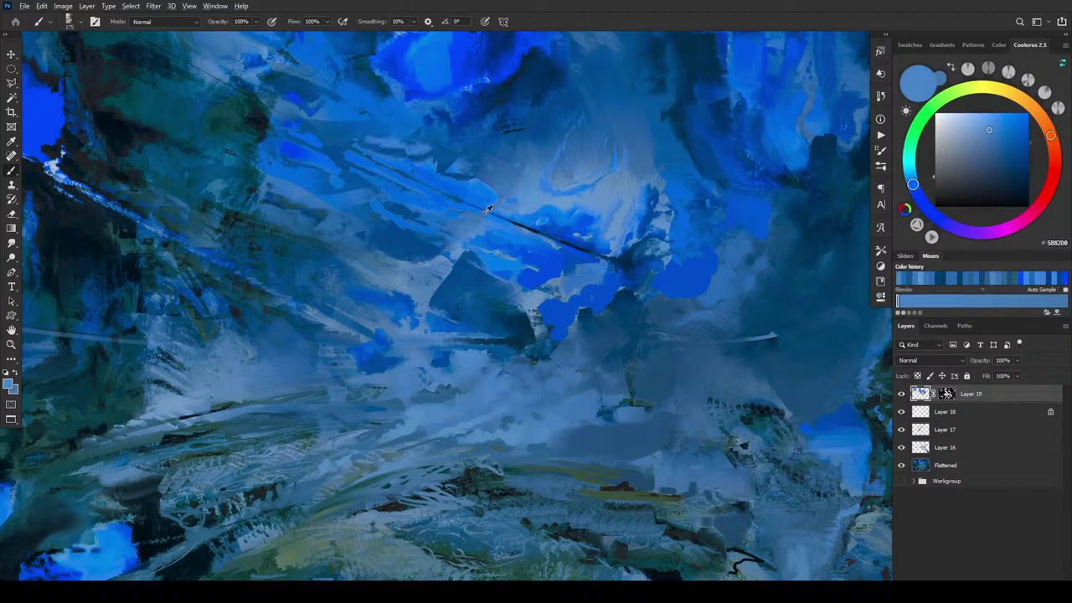
left_click(488, 210, "alt")
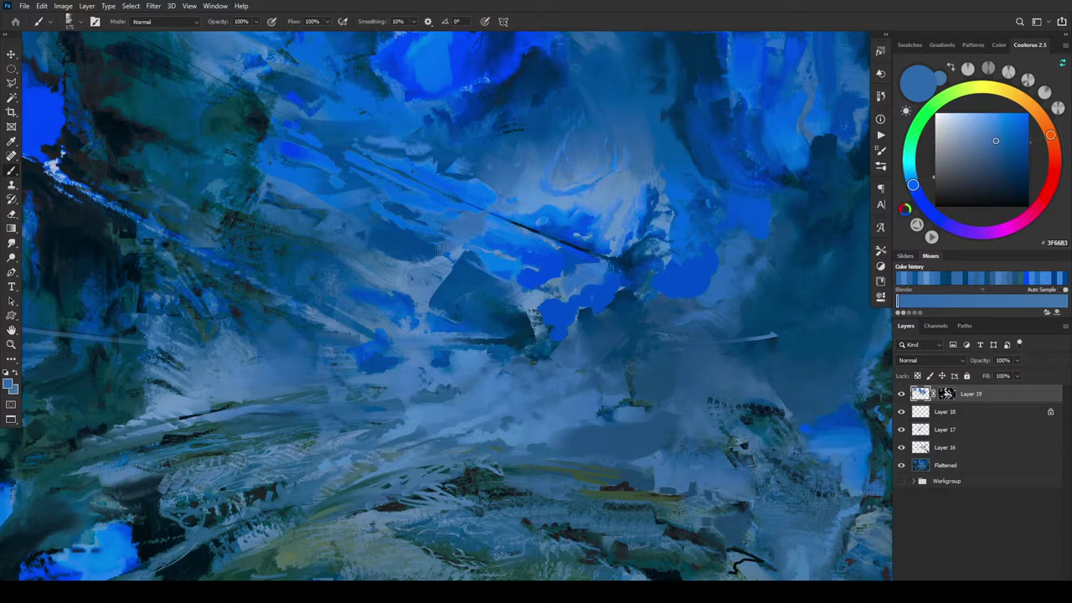
left_click(423, 242, "alt")
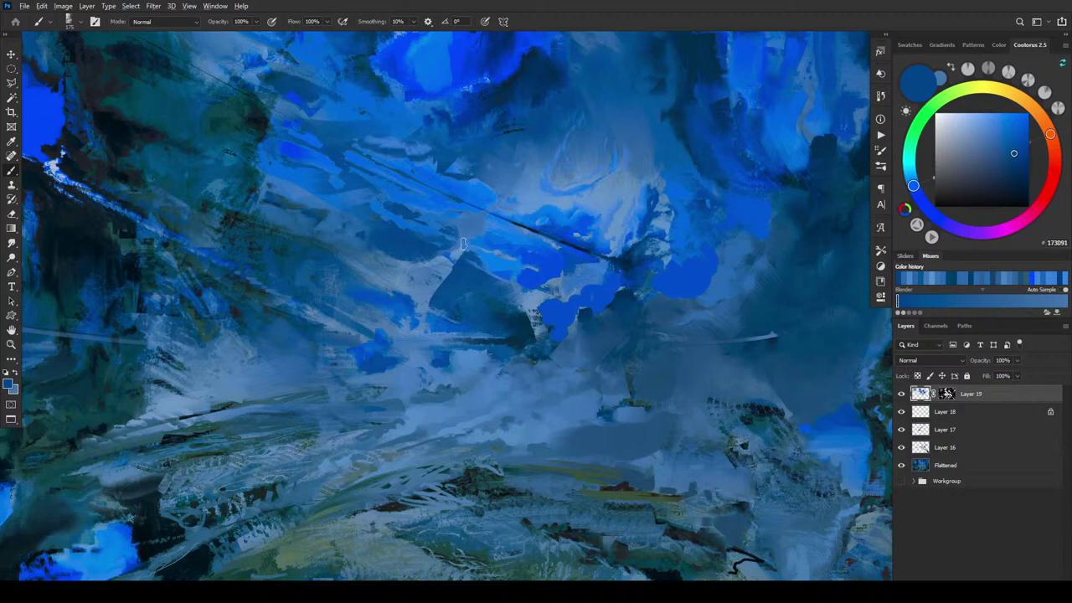
left_click(469, 240, "alt")
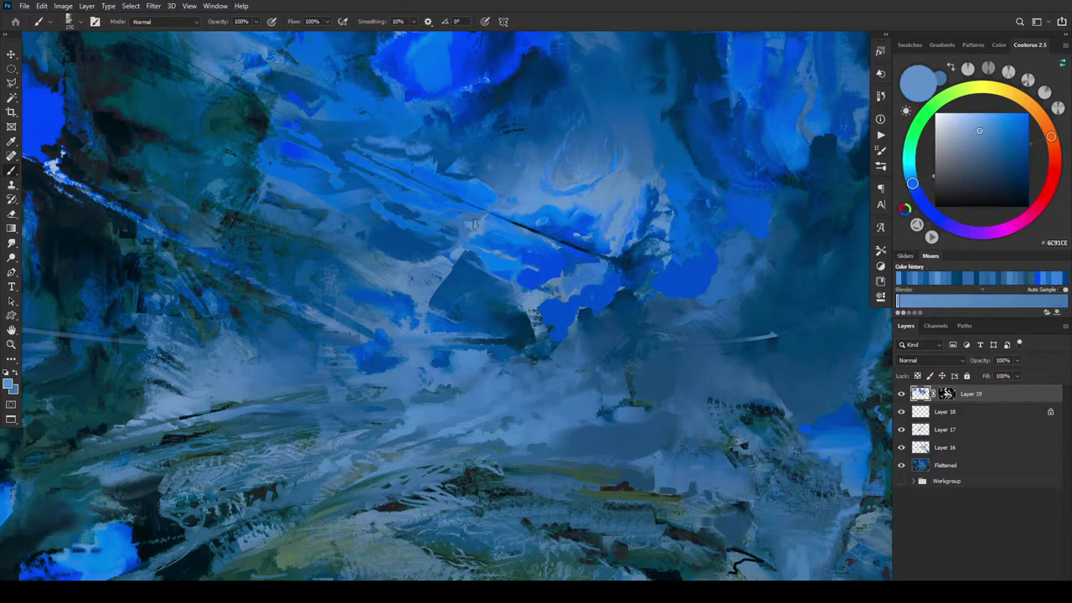
left_click(474, 231, "alt")
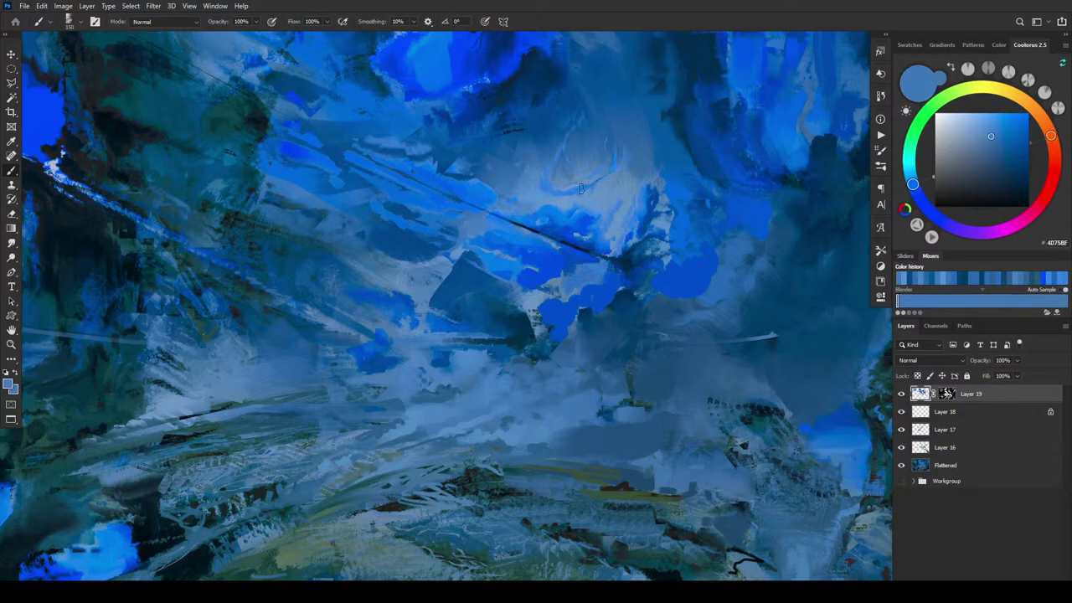
left_click(460, 251, "alt")
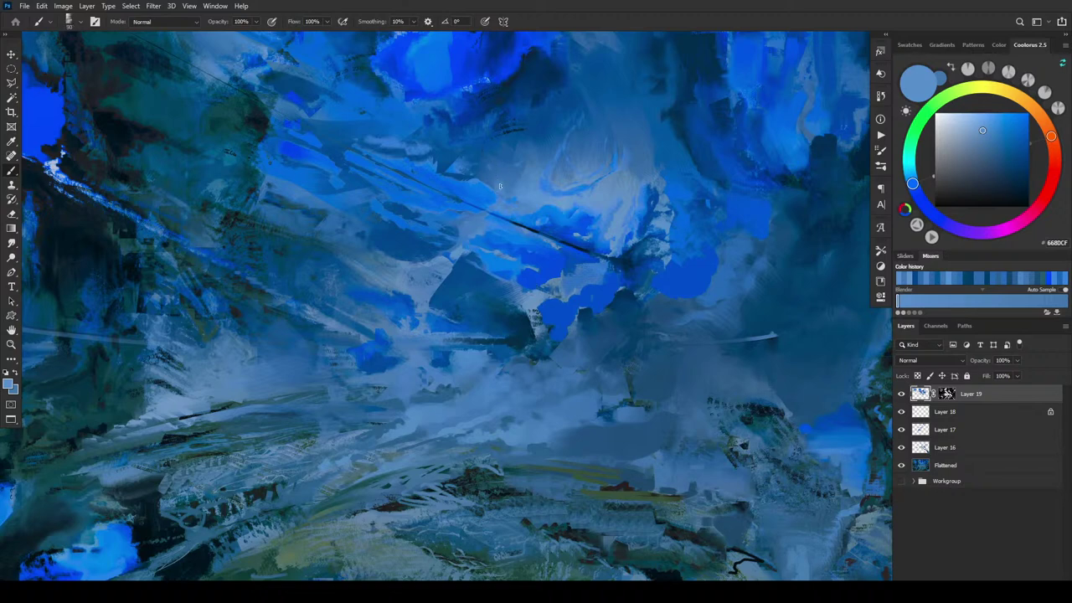
Soften the left edge of the dark central peak with sampled dark and pale blues, using a brush size of 200.
left_click(484, 283, "alt")
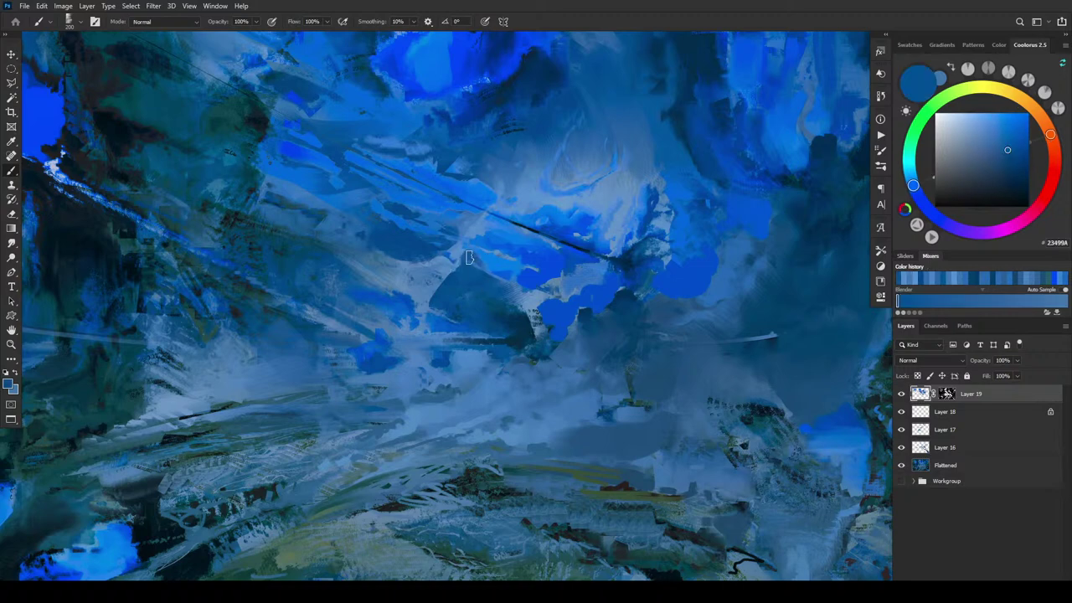
left_click(449, 312, "alt")
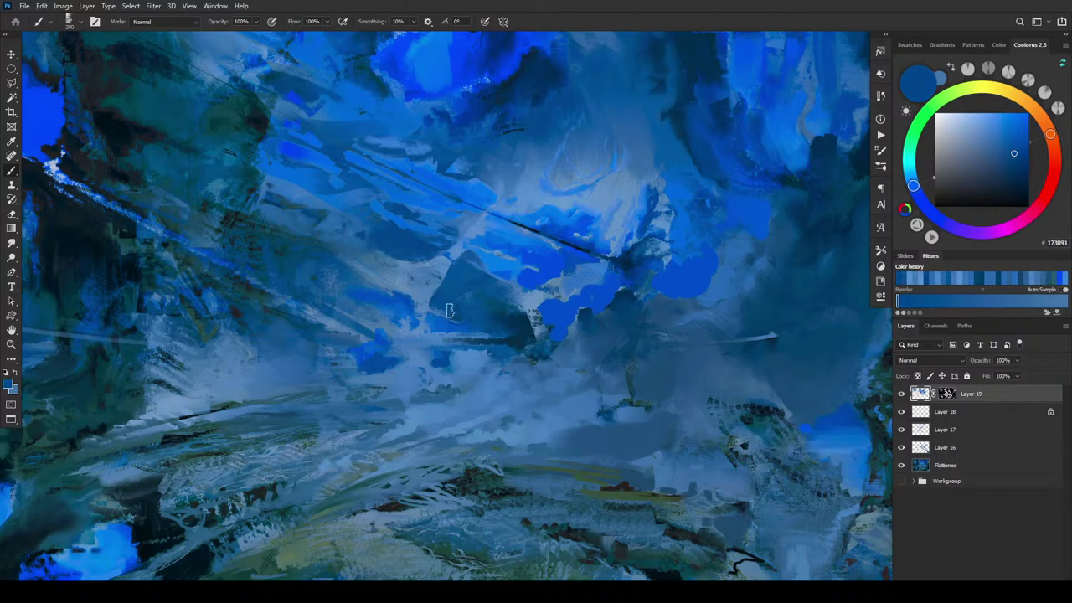
left_click(430, 300, "alt")
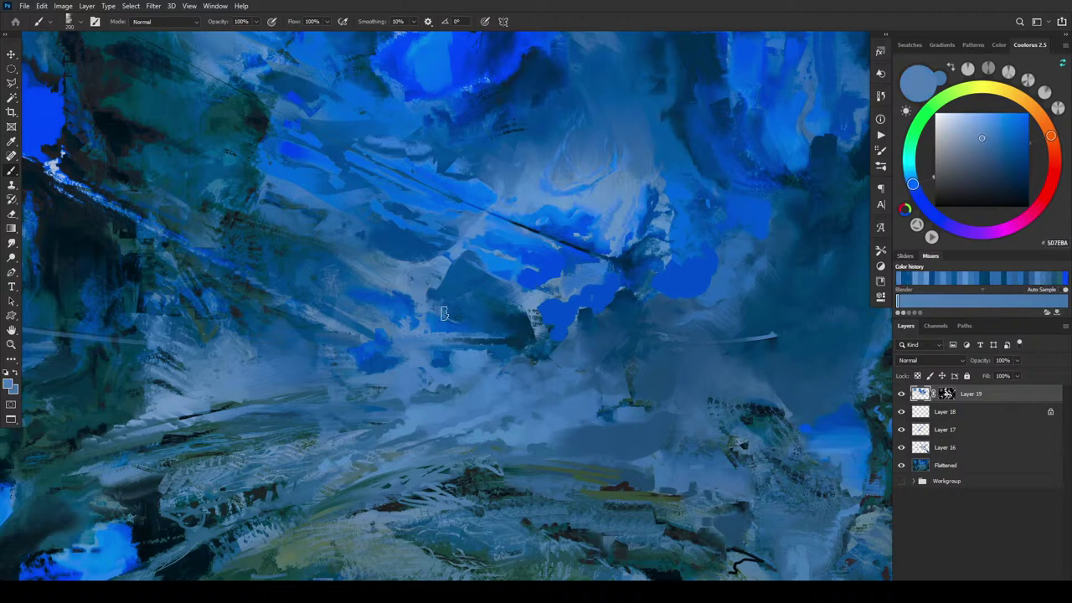
left_click_drag(431, 286, 456, 276)
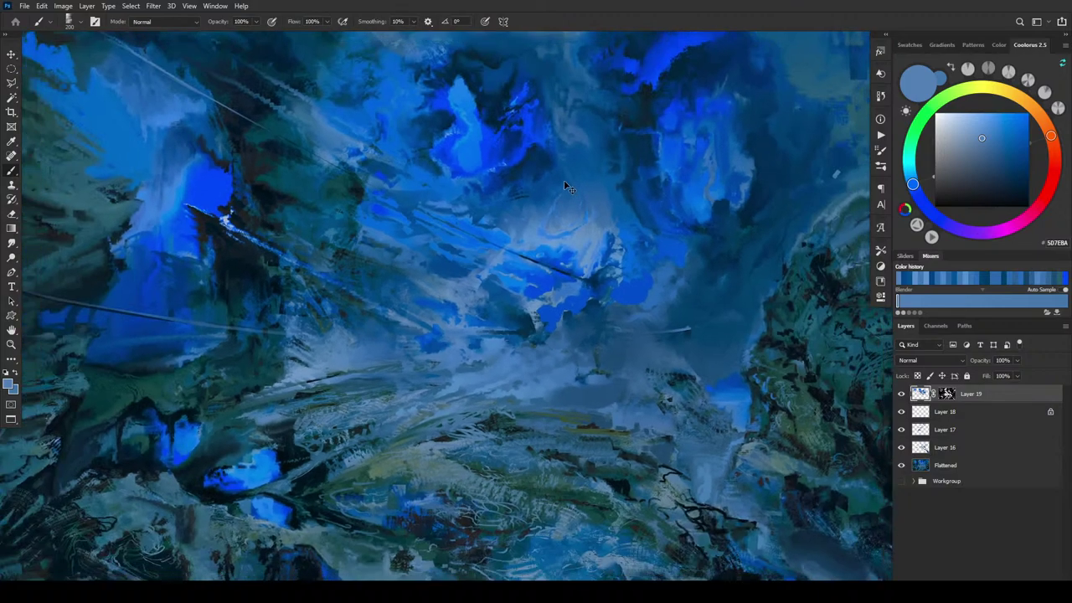
Sample the dark navy #0C2760 between the two glowing shapes in the upper sky and use a brush size of 600 on Layer 19.
scroll(565, 180, "down", 3)
scroll(575, 277, "down", 4)
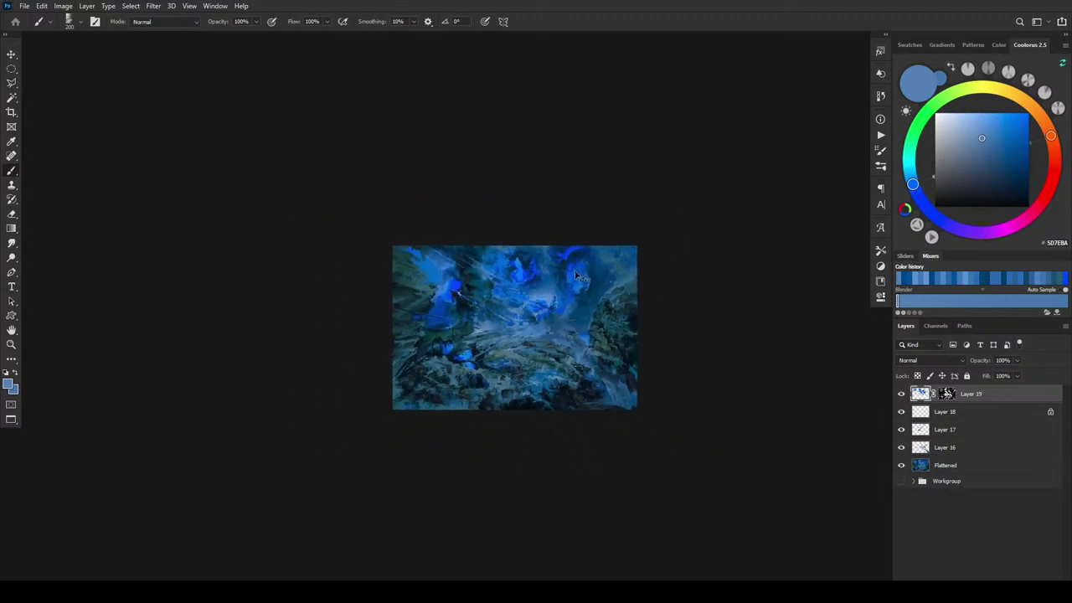
scroll(561, 271, "up", 2)
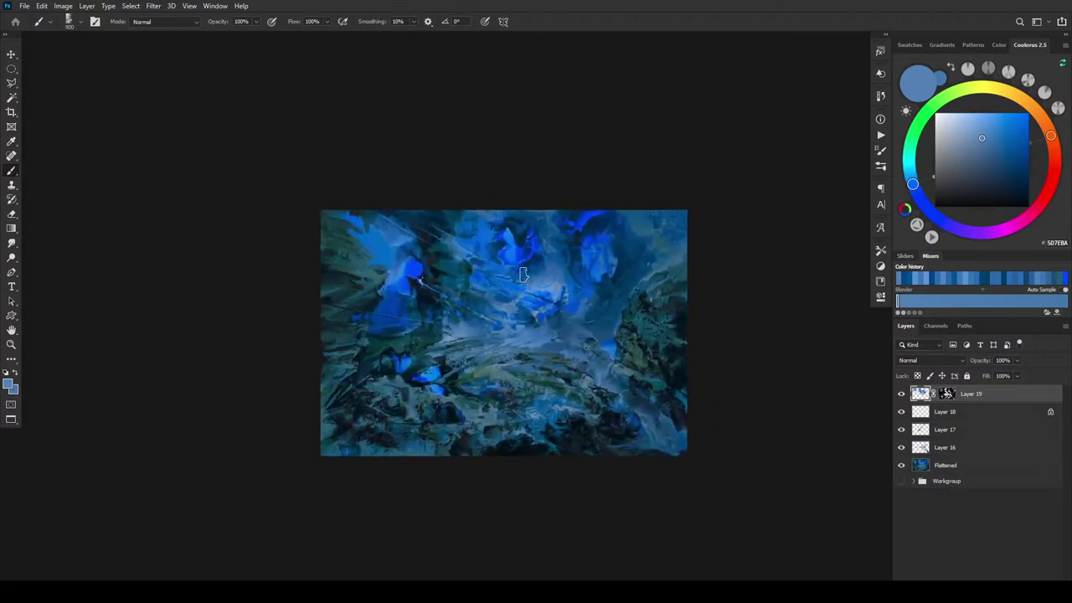
left_click(545, 260, "alt")
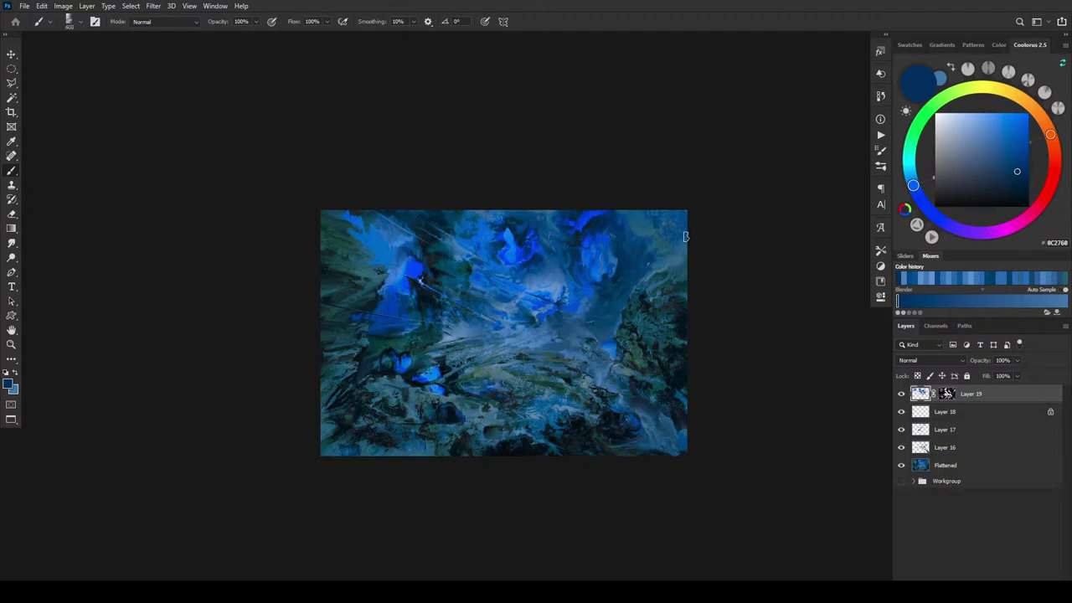
Examine the whole composition at thumbnail scale and again at a larger scale.
key("ctrl+minus")
key("ctrl+minus")
key("ctrl+minus")
key("ctrl+minus")
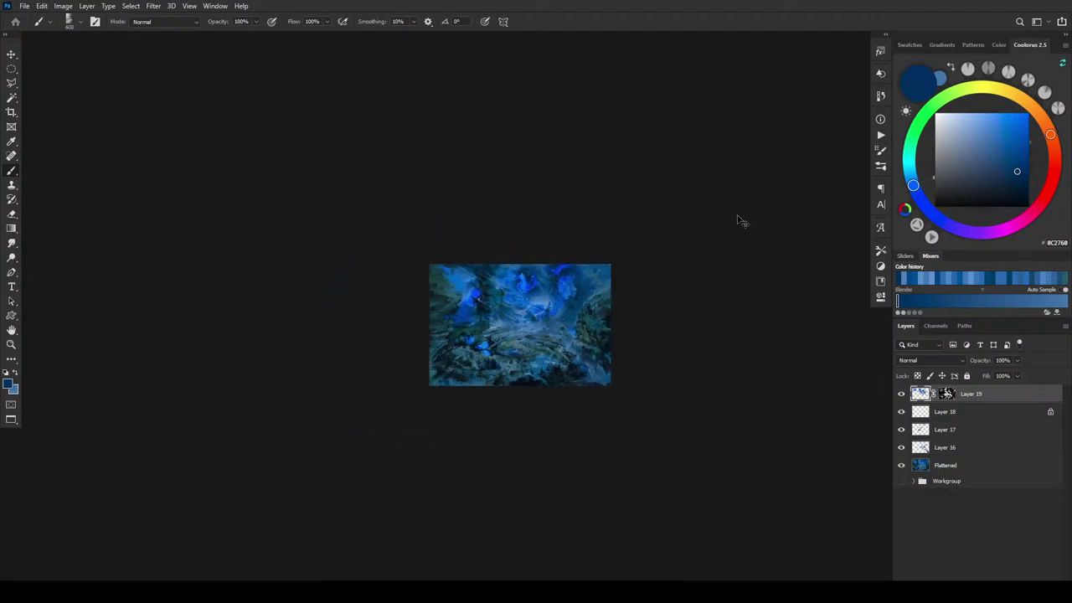
key("ctrl+plus")
key("ctrl+plus")
key("ctrl+plus")
key("ctrl+plus")
key("ctrl+plus")
key("ctrl+plus")
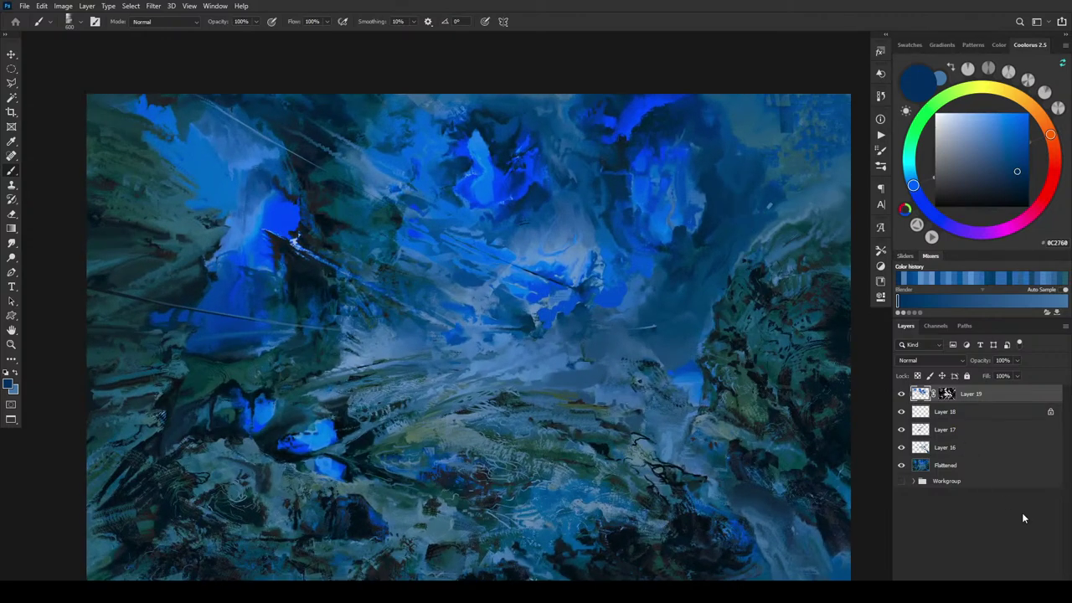
Add a new layer and select the painting's dark tones with Color Range, combining two samples from the upper-left shadows at Fuzziness 33.
key("ctrl+shift+alt+n")
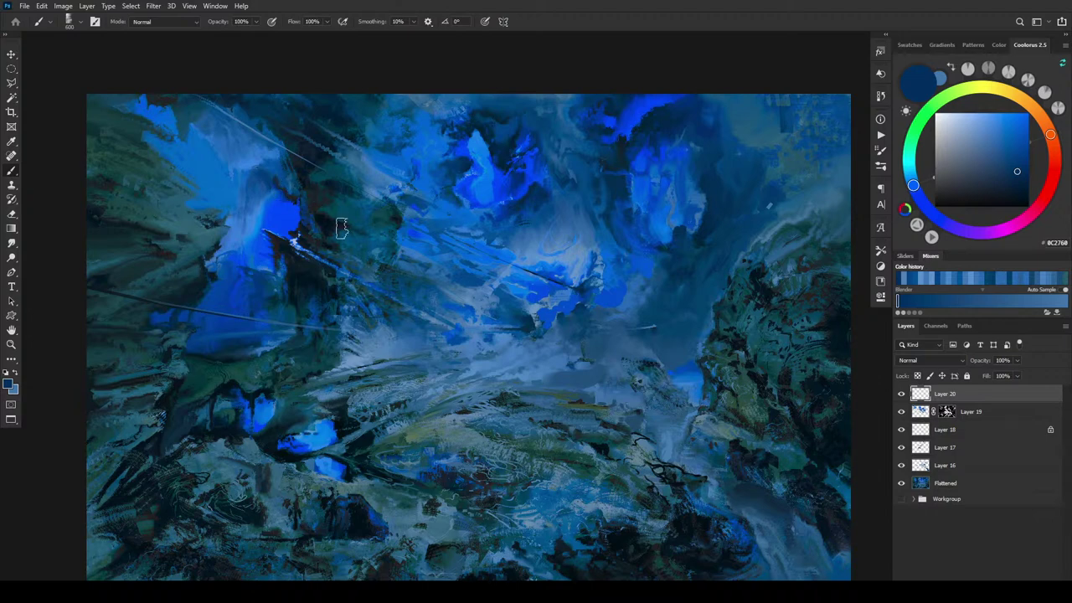
left_click(132, 6)
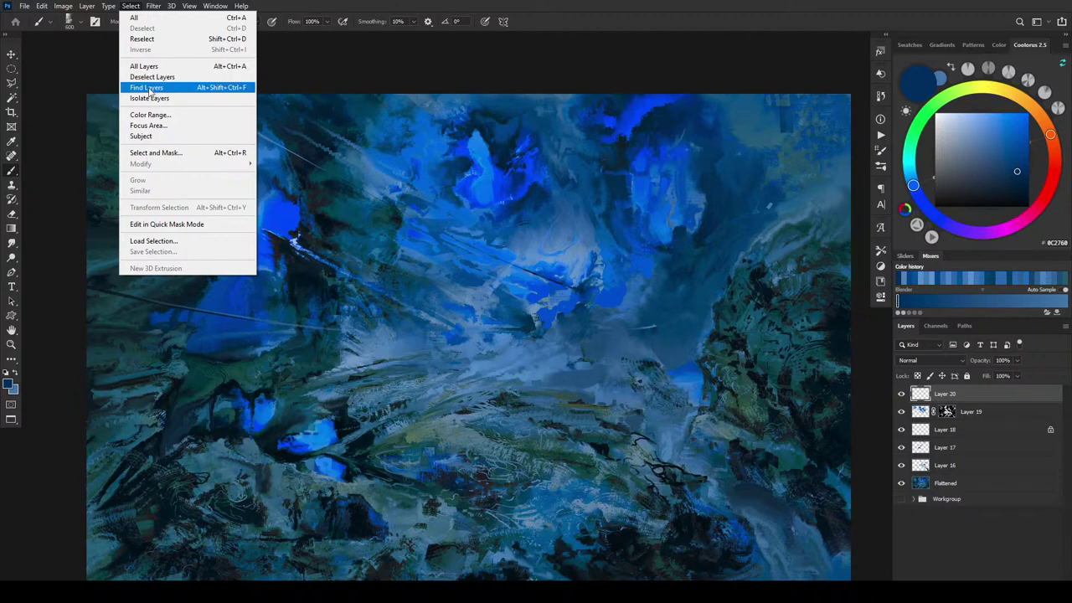
left_click(152, 114)
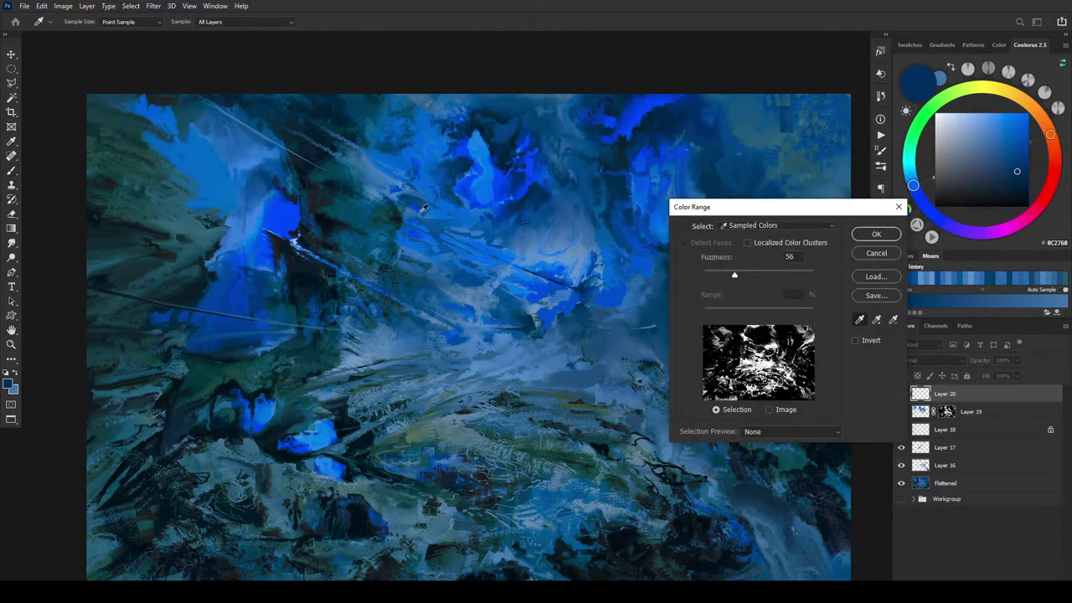
left_click(333, 214)
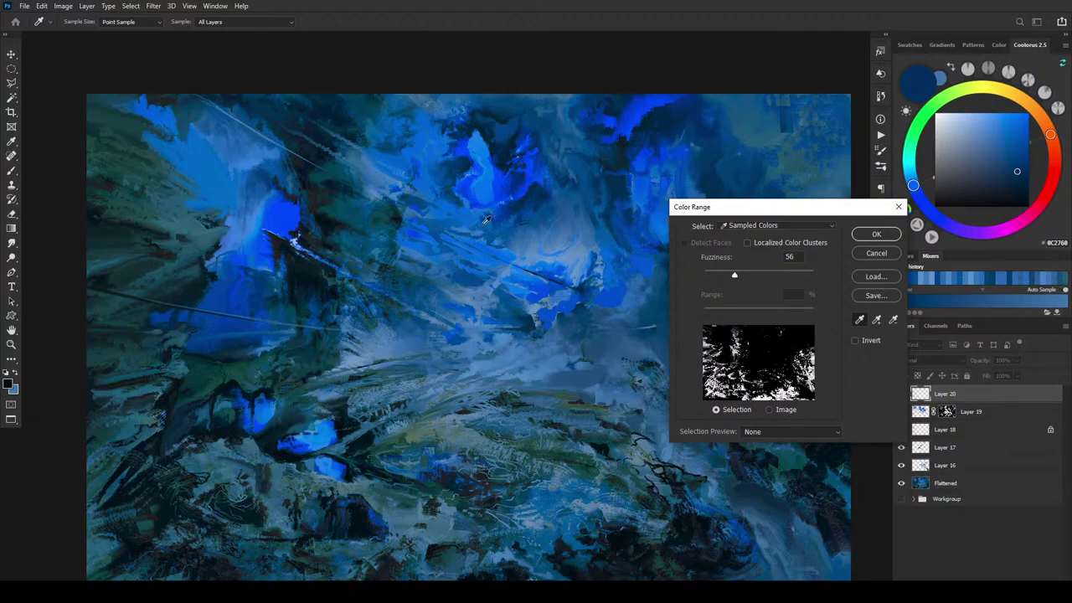
left_click(876, 321)
left_click(396, 214)
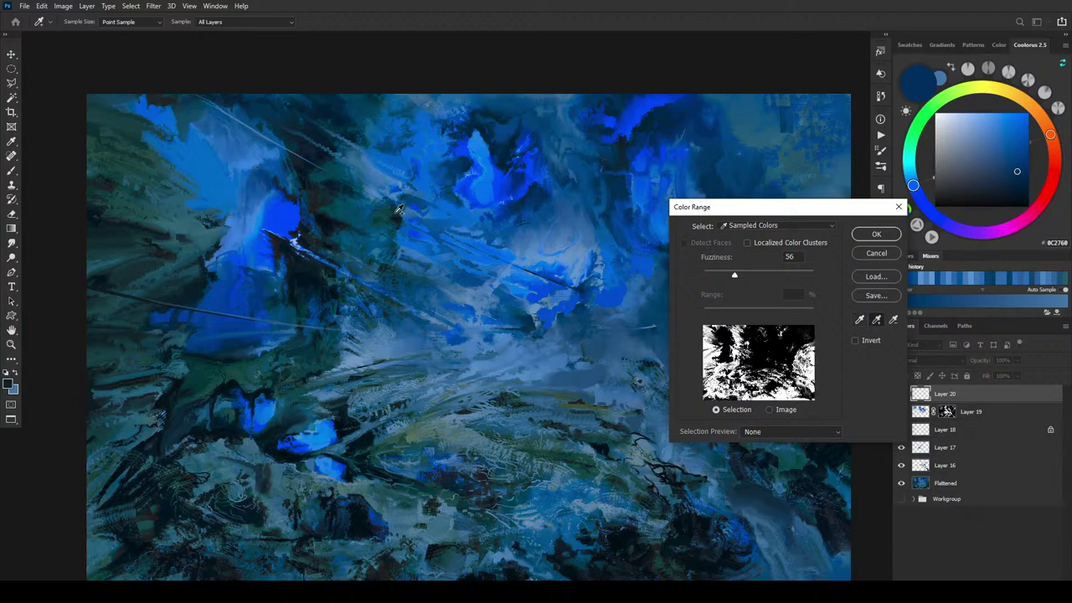
mouse_move(735, 275)
left_mouse_down()
mouse_move(750, 271)
mouse_move(712, 271)
mouse_move(751, 274)
mouse_move(722, 275)
left_mouse_up()
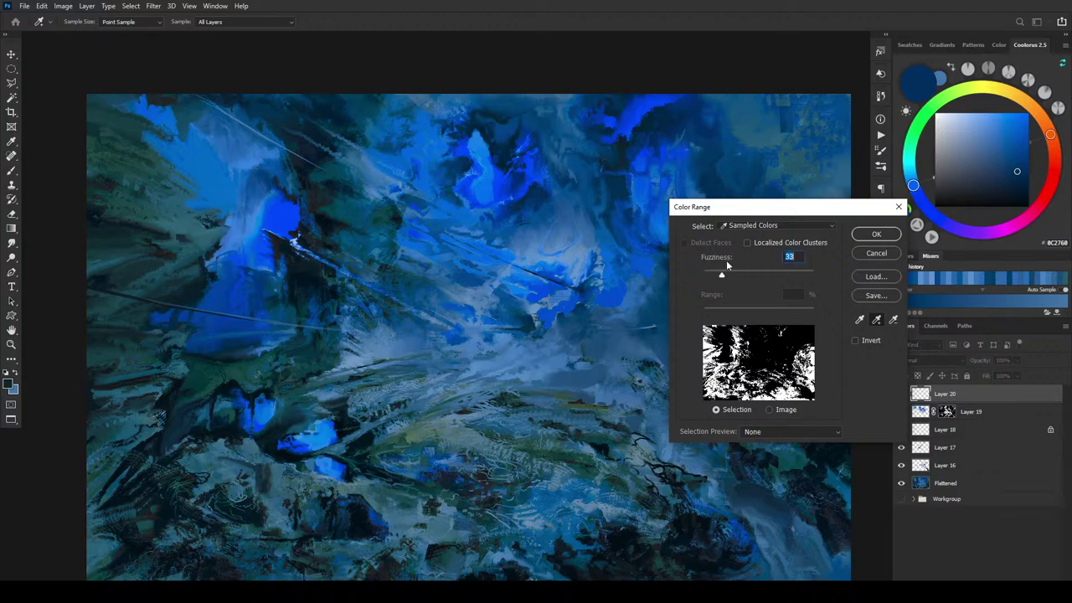
left_click(876, 234)
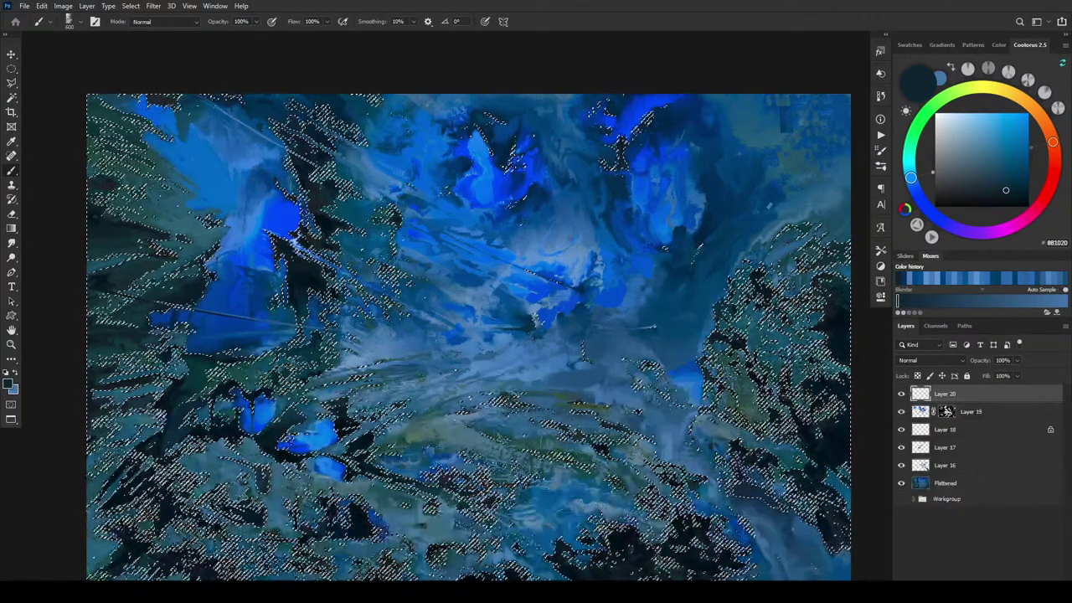
Turn the selection into a mask on Layer 20, target the layer's pixels and sample the muted blue #244973.
key("ctrl+shift+m")
left_click(921, 394)
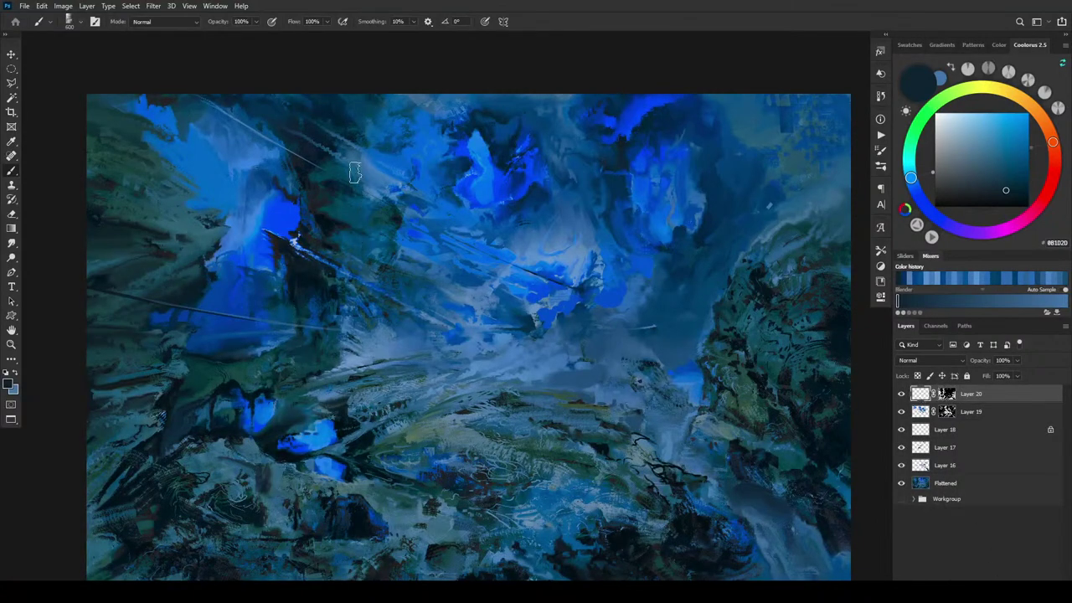
left_click(357, 147, "alt")
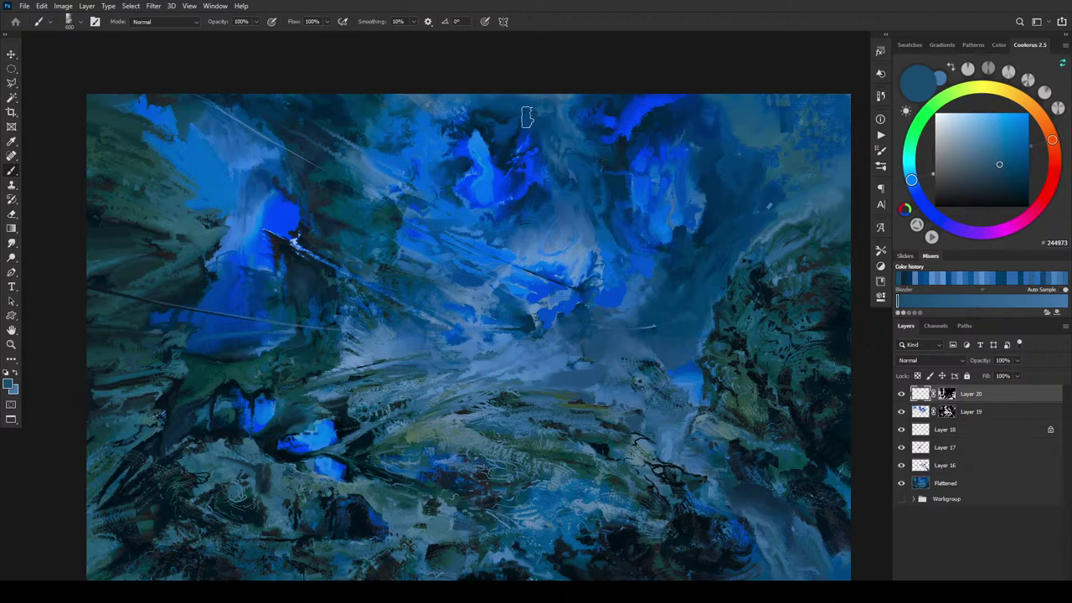
Paint #244973 into the masked shadows beside the left blue shape and in the rocks at thumbnail scale, ending with brush size 700.
key("ctrl+minus")
key("ctrl+minus")
key("ctrl+minus")
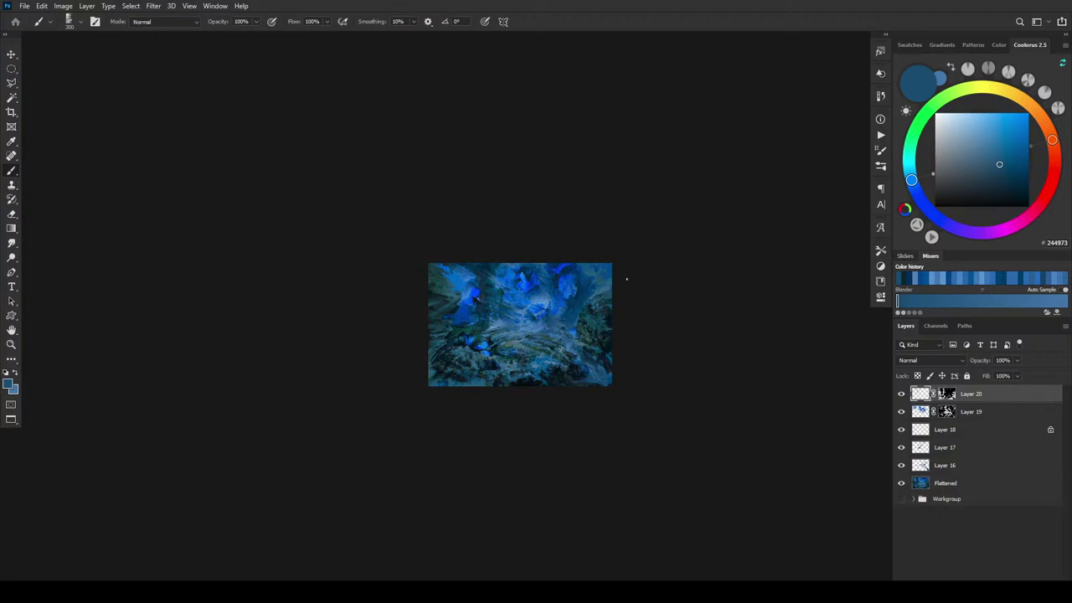
key("bracketright")
key("bracketright")
key("bracketleft")
key("bracketleft")
key("bracketleft")
key("bracketleft")
key("bracketleft")
key("bracketleft")
key("bracketleft")
key("bracketleft")
key("bracketleft")
key("bracketleft")
key("bracketleft")
key("bracketleft")
key("bracketleft")
key("bracketleft")
key("bracketleft")
key("bracketleft")
key("bracketleft")
key("bracketleft")
key("bracketleft")
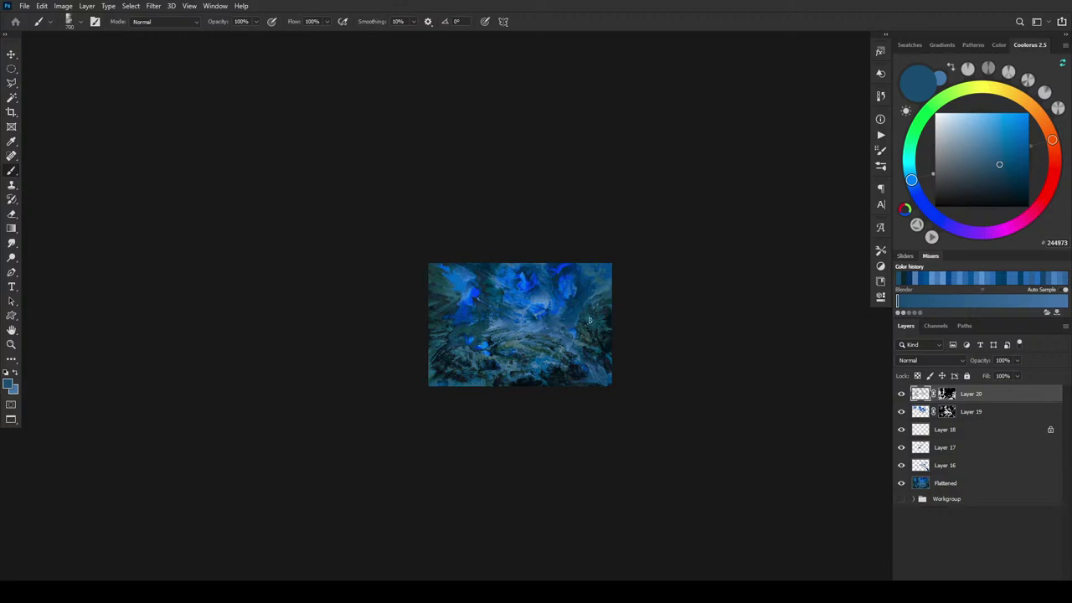
Sample the deep blue #143B94 near the bright central glow and set the brush size to 700.
scroll(578, 341, "up", 6)
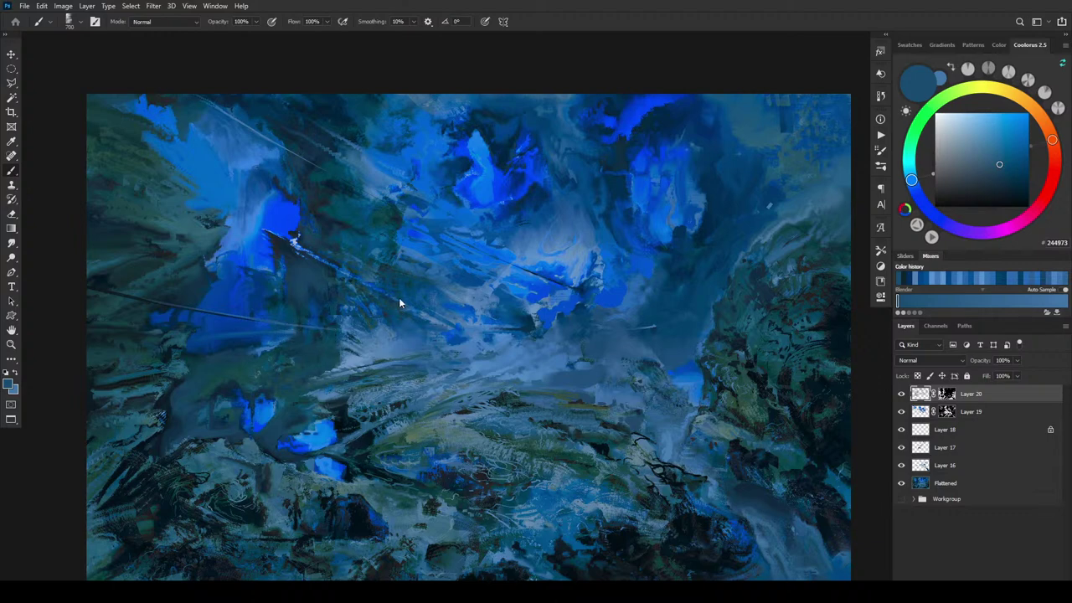
key("bracketleft")
key("bracketleft")
key("bracketleft")
key("bracketright")
key("bracketright")
key("bracketright")
key("bracketright")
key("bracketright")
left_click(603, 276, "alt")
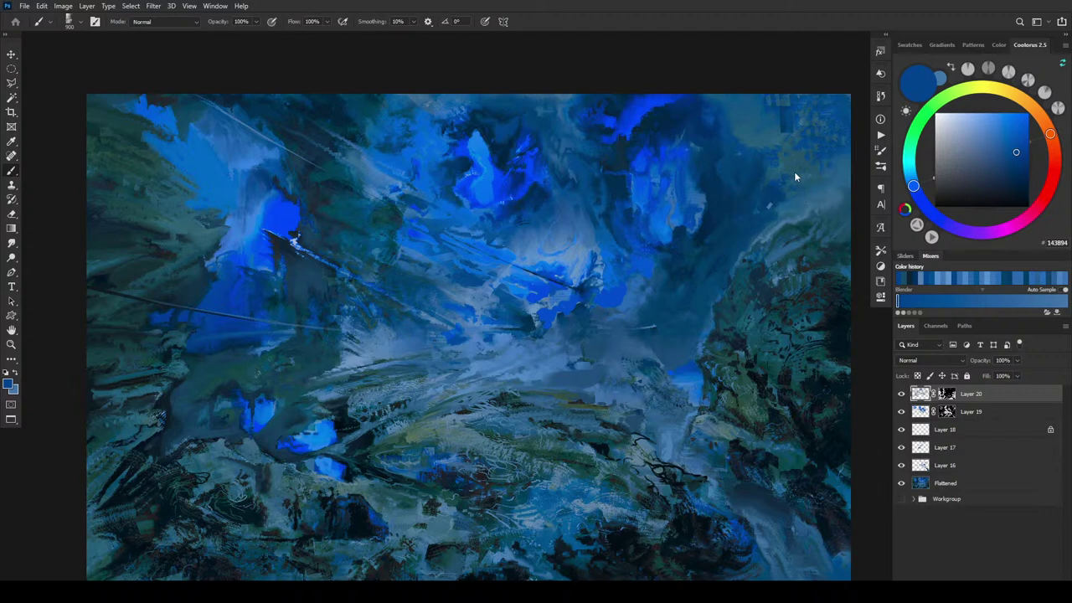
key("bracketright")
key("bracketright")
key("bracketright")
key("bracketright")
key("bracketleft")
key("bracketleft")
key("bracketleft")
key("bracketleft")
key("bracketleft")
key("bracketleft")
key("bracketleft")
key("bracketleft")
key("bracketleft")
key("bracketleft")
key("bracketright")
key("bracketright")
key("bracketright")
key("bracketright")
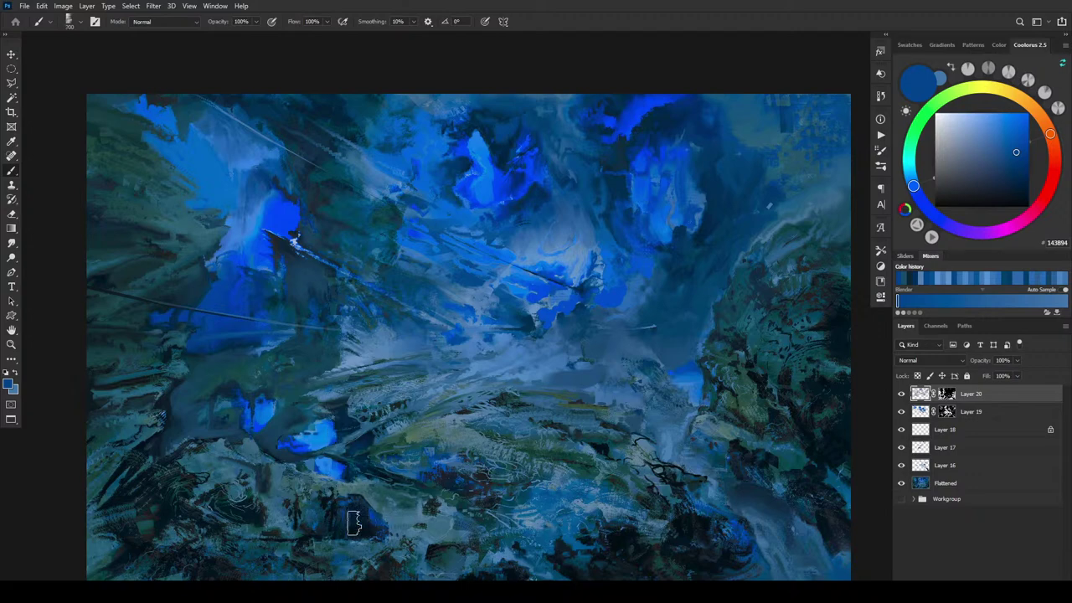
Tint the dark rock hollow in the lower-left foreground with #143B94, reducing the brush size to 200.
key("bracketleft")
key("bracketleft")
key("bracketleft")
key("bracketleft")
key("bracketleft")
key("bracketleft")
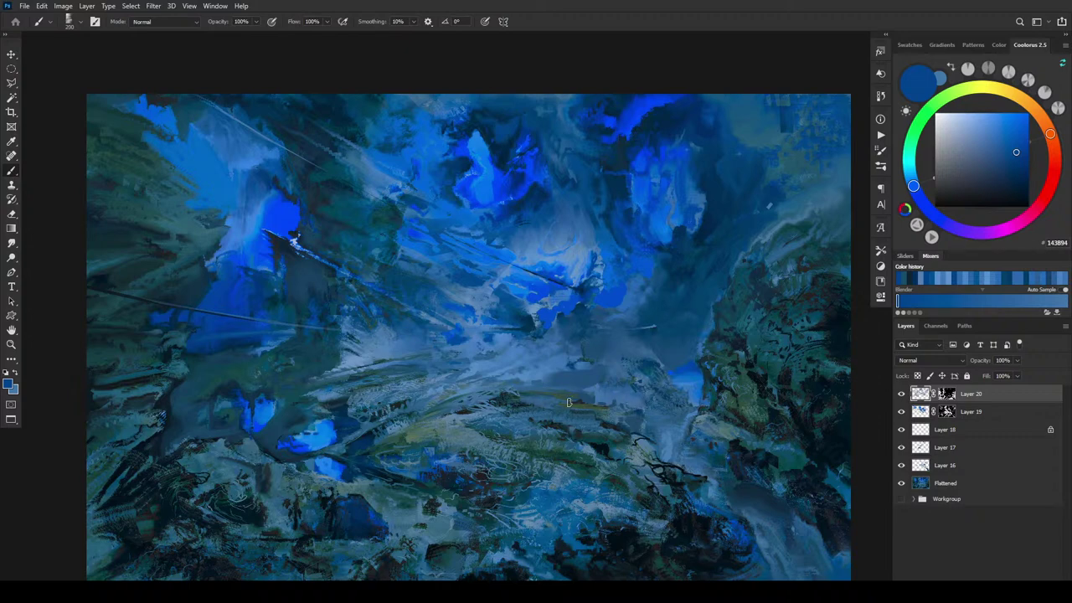
Dab #143B94 into the shadows of the right-hand cliff with a brush size of 125.
key("bracketright")
key("bracketright")
key("bracketright")
key("bracketright")
key("bracketright")
key("bracketleft")
key("bracketleft")
key("bracketleft")
key("bracketleft")
key("bracketleft")
key("ctrl+minus")
key("ctrl+minus")
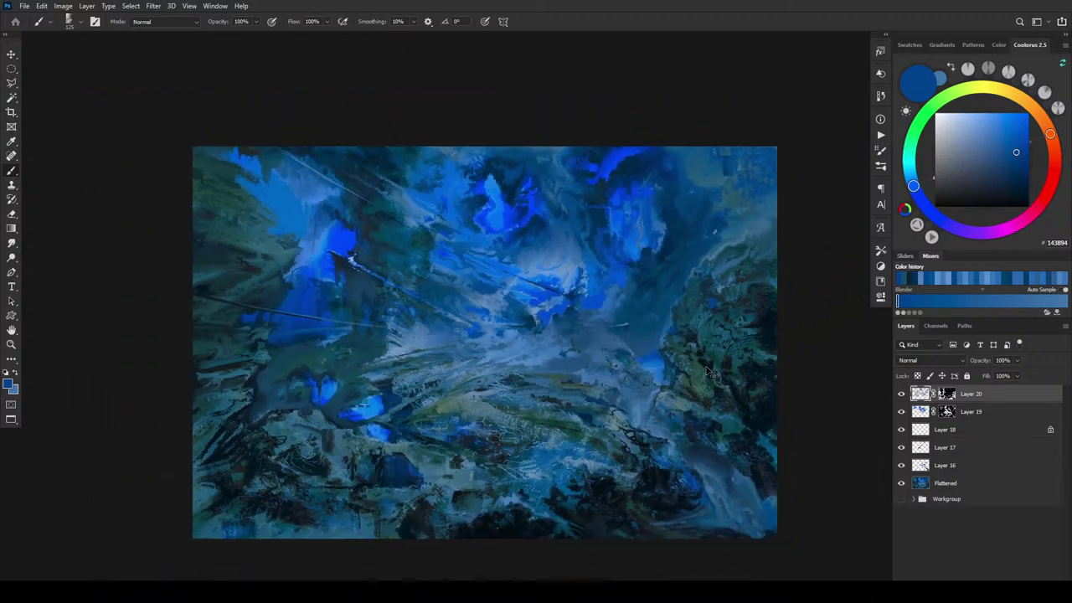
key("ctrl+plus")
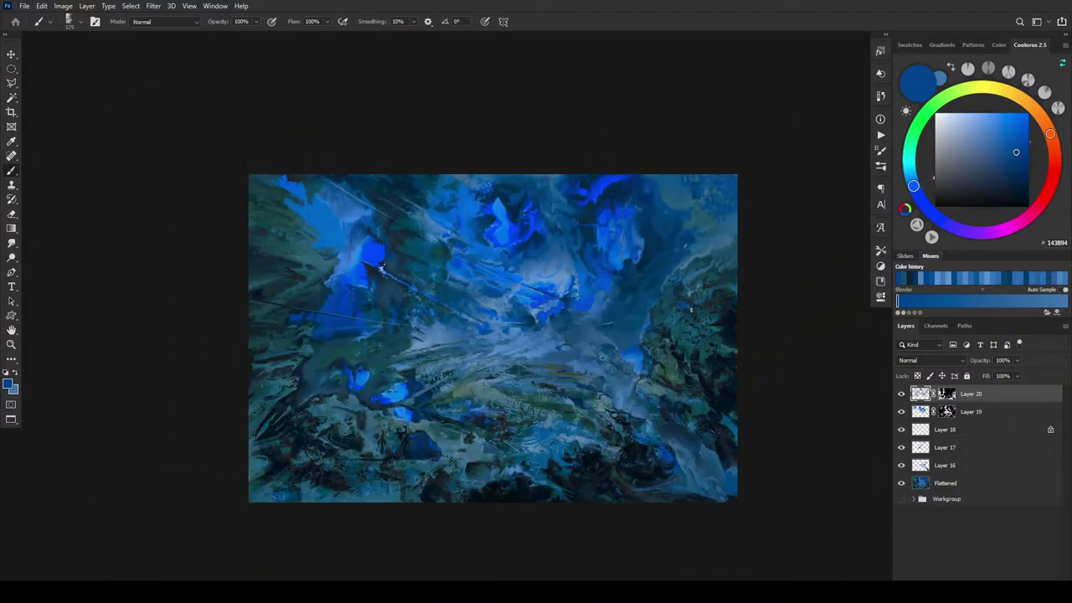
Spread #143B94 over the dark gaps around the small glowing pools and the cliff shadows, ending with brush size 500.
key("bracketright")
key("bracketright")
key("bracketright")
key("bracketright")
key("bracketright")
key("bracketright")
key("bracketright")
key("bracketleft")
key("bracketleft")
key("bracketleft")
key("bracketleft")
key("bracketleft")
key("bracketleft")
key("bracketleft")
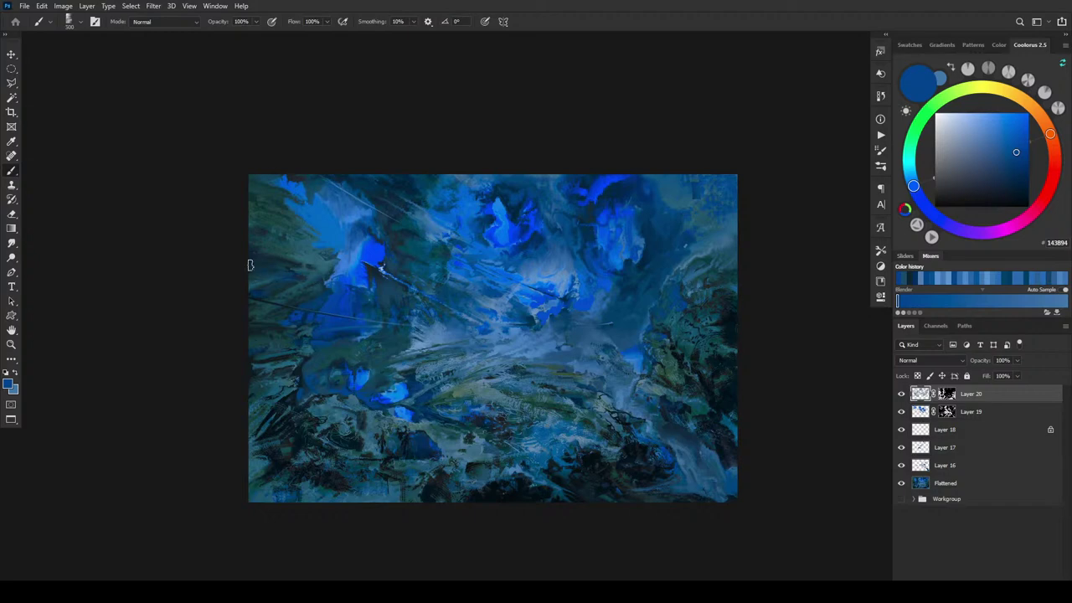
Glaze #143B94 over the dark streaks of the left cliff and upper-left sky, ending with brush size 400.
key("bracketleft")
key("bracketright")
key("bracketright")
key("bracketright")
key("bracketright")
key("bracketright")
key("bracketright")
key("bracketright")
key("bracketright")
key("bracketright")
key("bracketright")
key("bracketright")
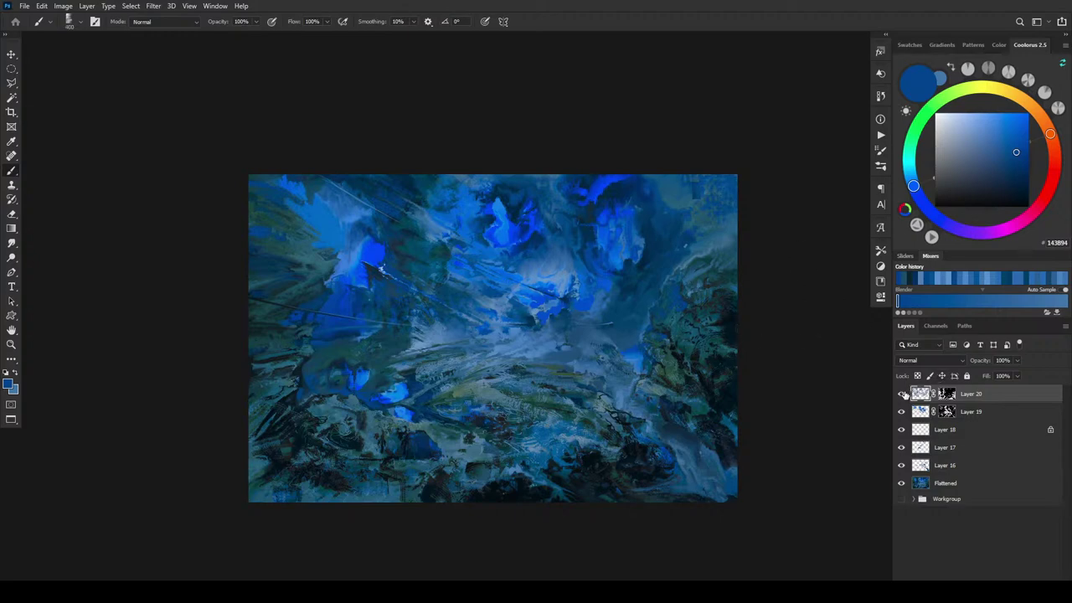
Compare the painting with Layer 20 hidden and shown at several view scales.
left_click(902, 395)
left_click(901, 395)
key("ctrl+minus")
key("ctrl+minus")
key("ctrl+minus")
key("ctrl+minus")
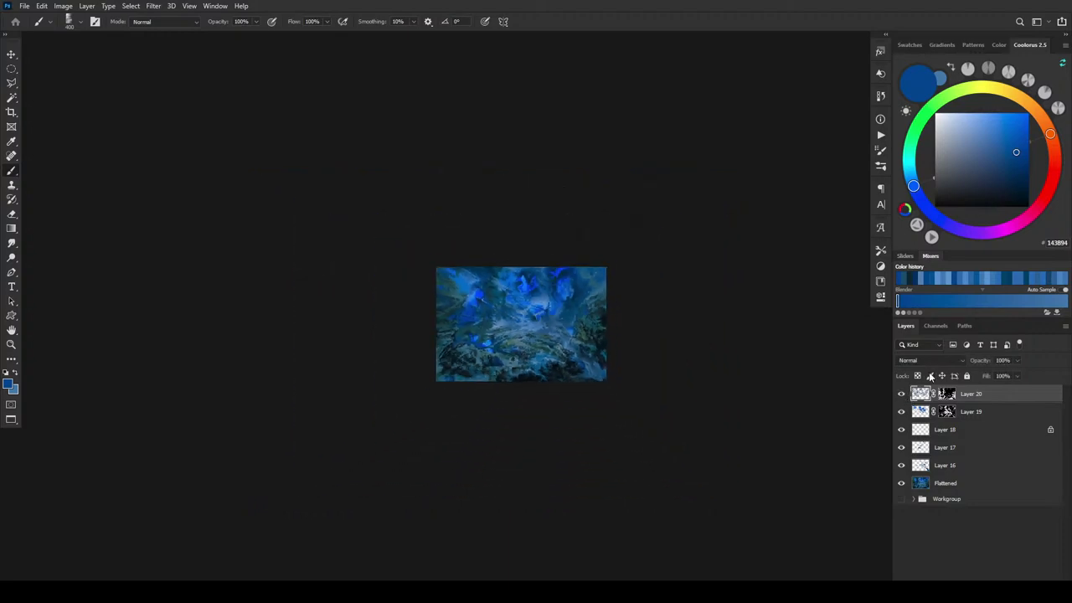
key("ctrl+plus")
key("ctrl+plus")
key("ctrl+plus")
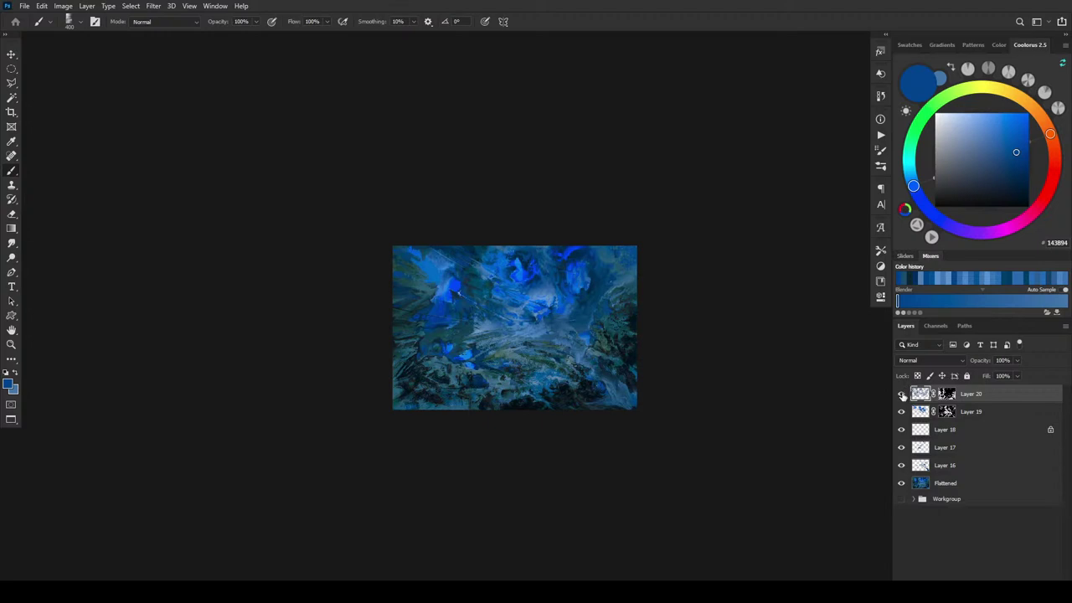
left_click(902, 394)
key("ctrl+minus")
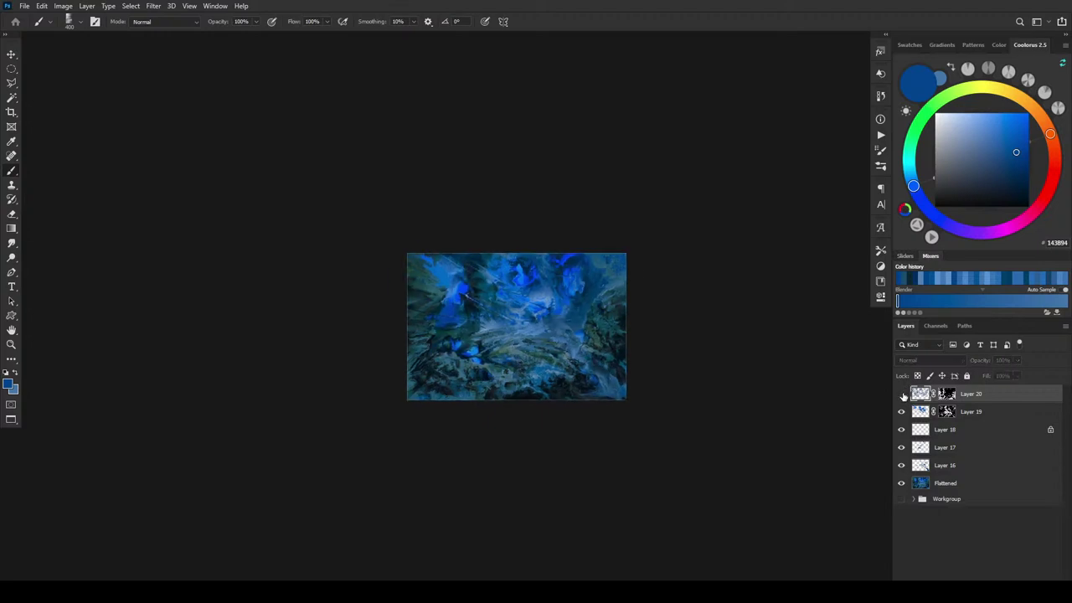
left_click(901, 394)
key("ctrl+plus")
key("ctrl+plus")
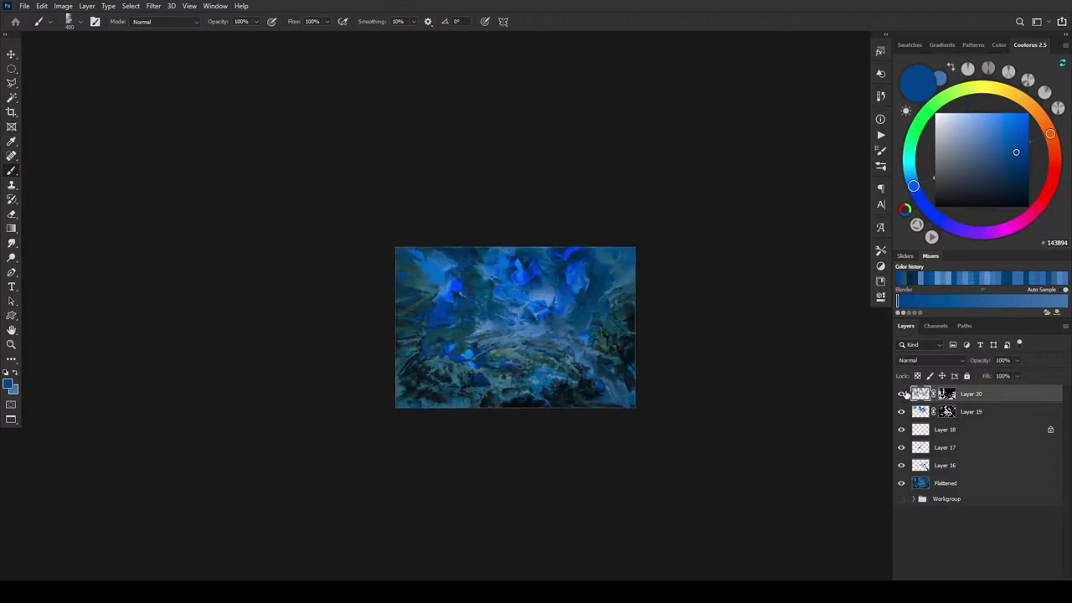
key("ctrl+plus")
Lower the opacity of Layer 20 to 26%, judging the effect at thumbnail and larger scales.
left_click(1017, 361)
left_click_drag(1015, 375, 1001, 376)
key("ctrl+minus")
key("ctrl+minus")
key("ctrl+minus")
key("ctrl+minus")
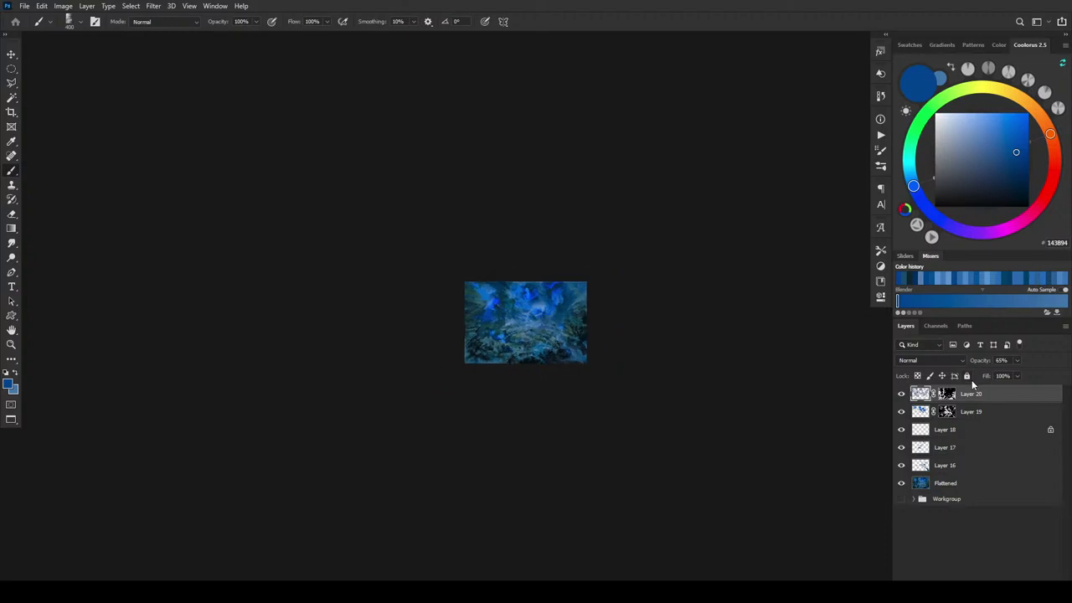
key("ctrl+minus")
key("ctrl+plus")
key("ctrl+plus")
key("ctrl+plus")
key("ctrl+plus")
key("ctrl+plus")
key("ctrl+plus")
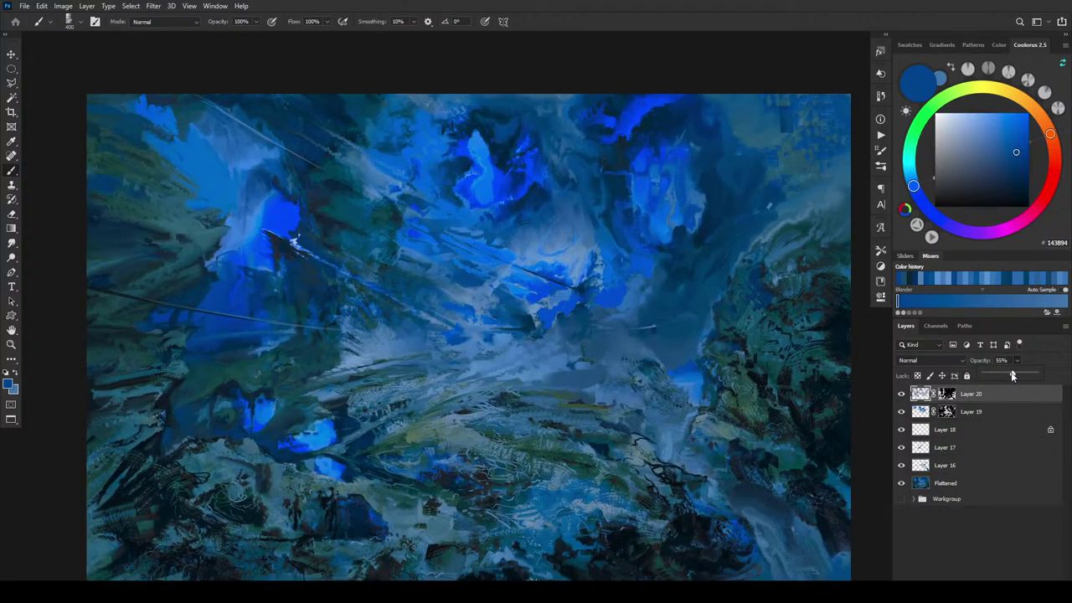
mouse_move(1012, 377)
left_mouse_down()
mouse_move(1001, 377)
mouse_move(1050, 378)
mouse_move(998, 377)
left_mouse_up()
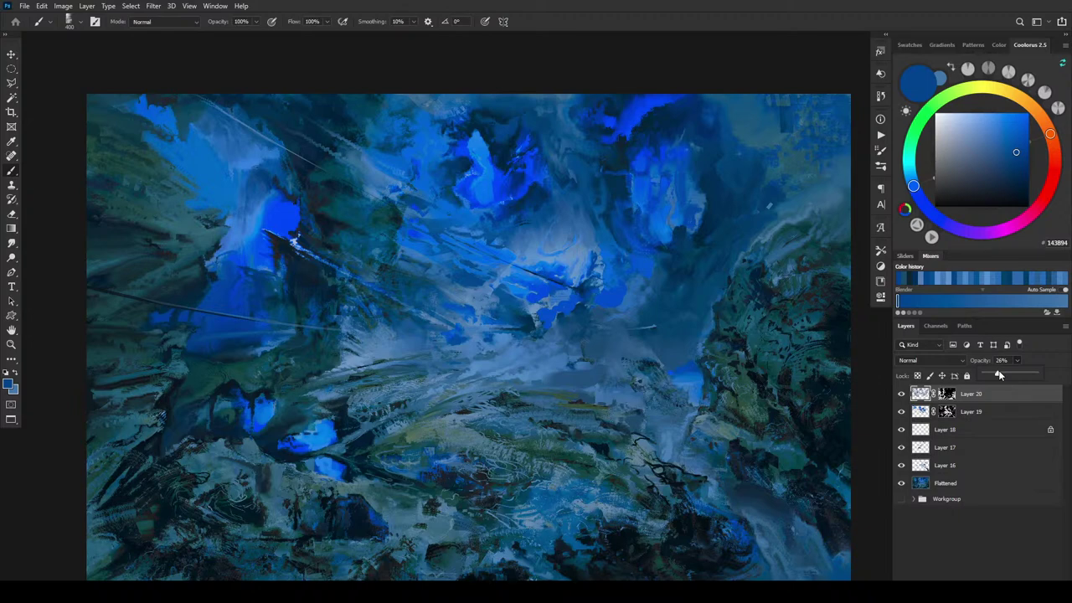
Add a new layer above Layer 20 and sample #376899 and a saturated blue from the base of the left blue shape, using brush size 125.
key("ctrl+shift+alt+n")
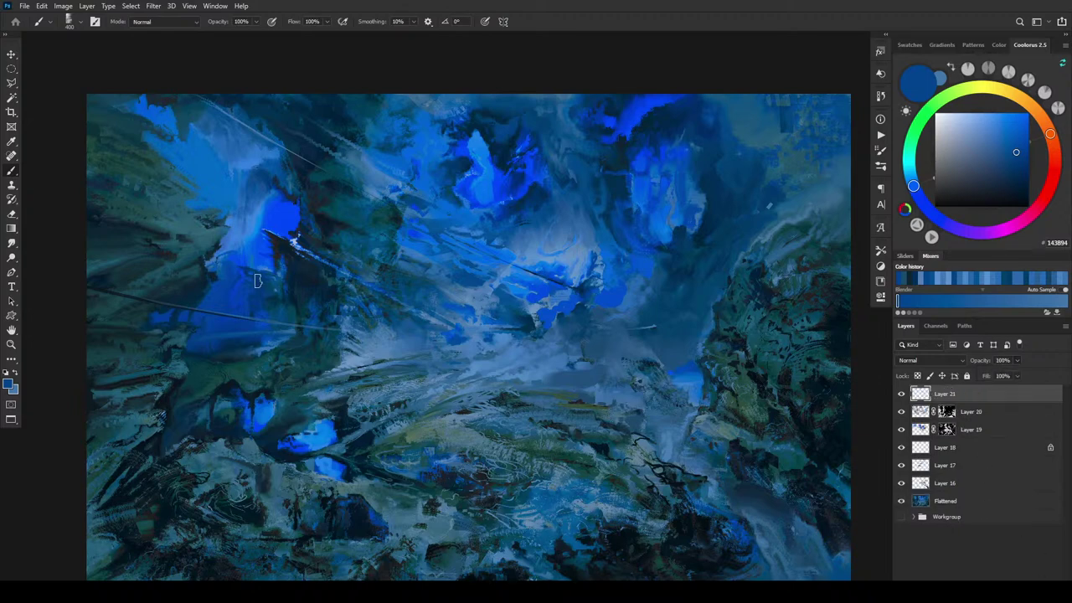
left_click(291, 327, "alt")
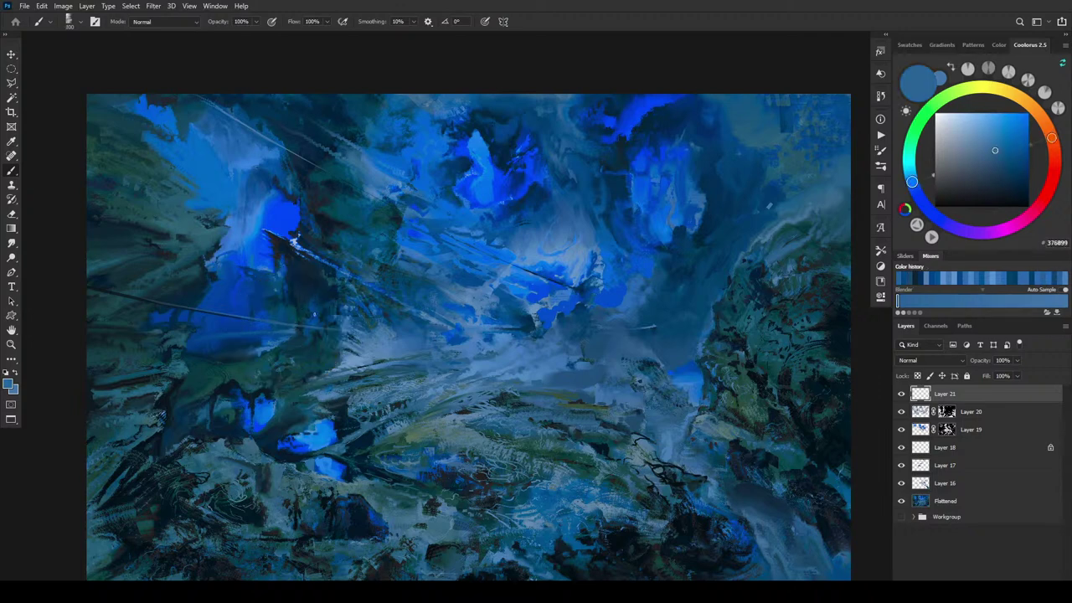
key("bracketleft")
key("bracketleft")
key("bracketleft")
key("bracketleft")
key("bracketleft")
key("bracketleft")
key("bracketleft")
key("bracketright")
key("bracketright")
key("bracketright")
key("bracketright")
key("bracketright")
key("bracketright")
left_click(262, 312, "alt")
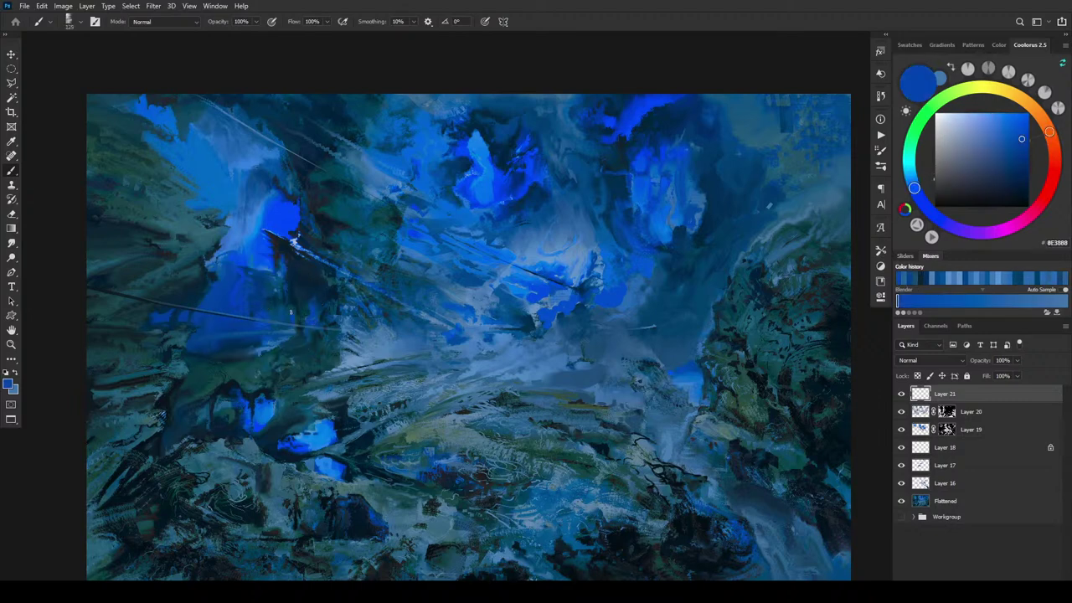
Sample dark blues beside the lower right edge of the left blue shape and blend them there with brush size 150.
key("bracketright")
key("bracketleft")
left_click(294, 322, "alt")
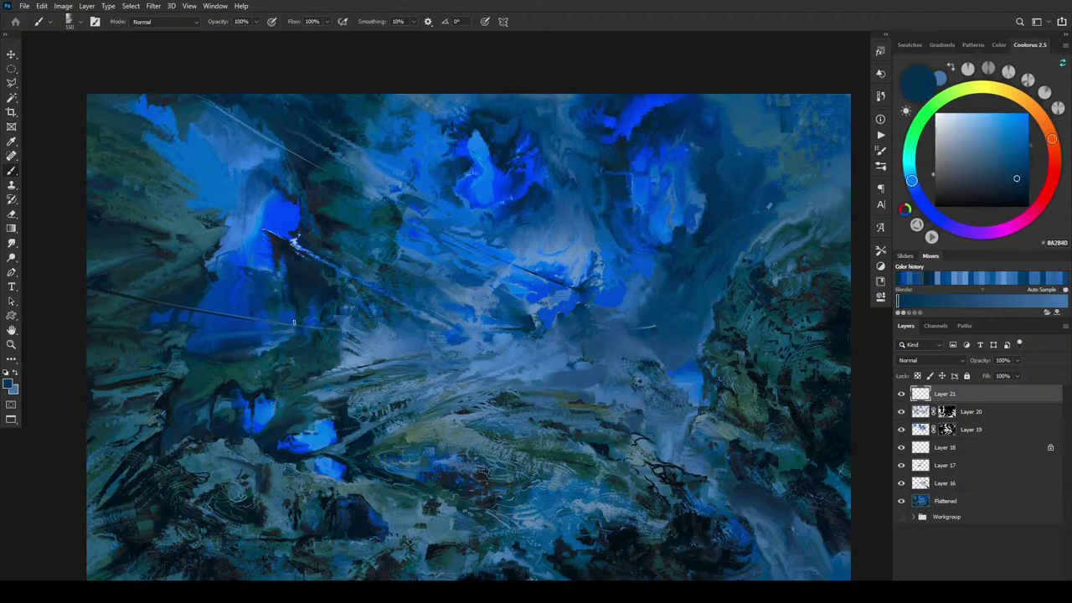
left_click(296, 341, "alt")
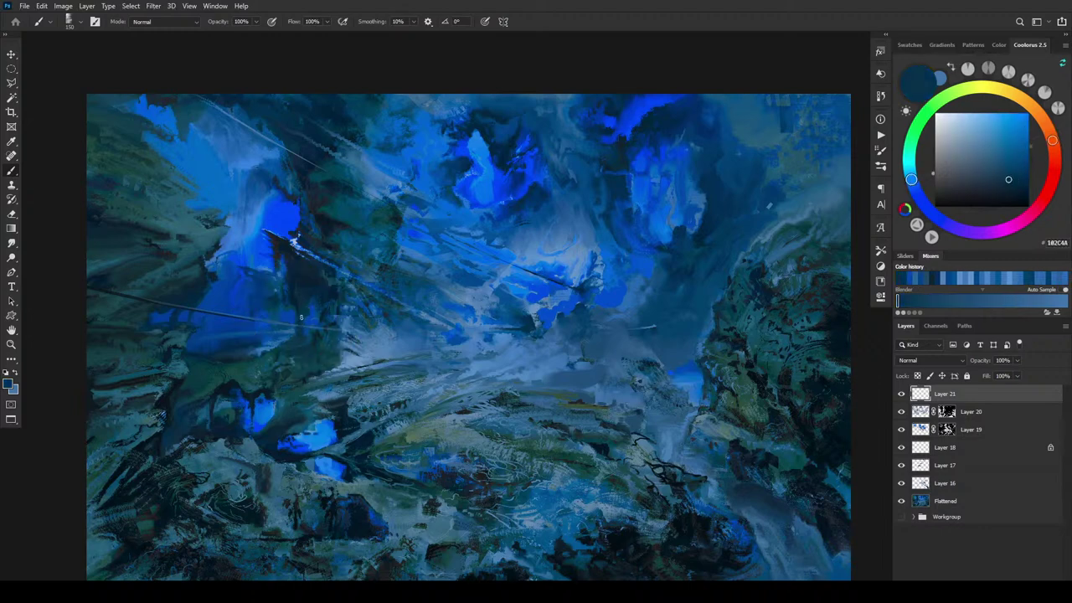
left_click(310, 308, "alt")
left_click(295, 341, "alt")
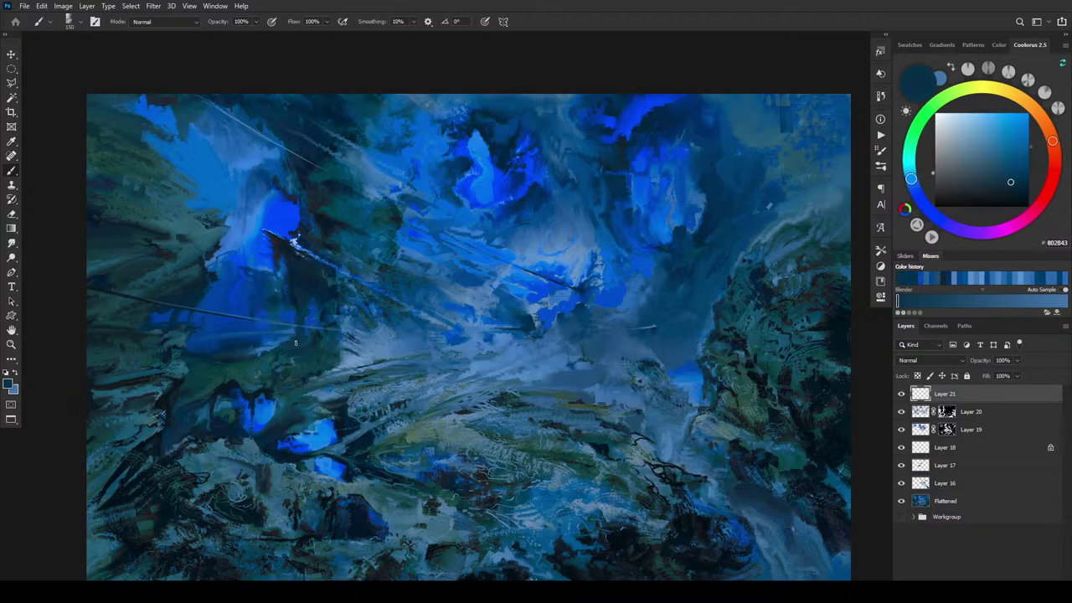
left_click(296, 340, "alt")
Refine the right base of the left blue shape with dark #123248 and a sampled saturated blue, using brush size 60.
key("bracketleft")
key("bracketleft")
key("bracketleft")
key("bracketleft")
key("bracketleft")
key("bracketleft")
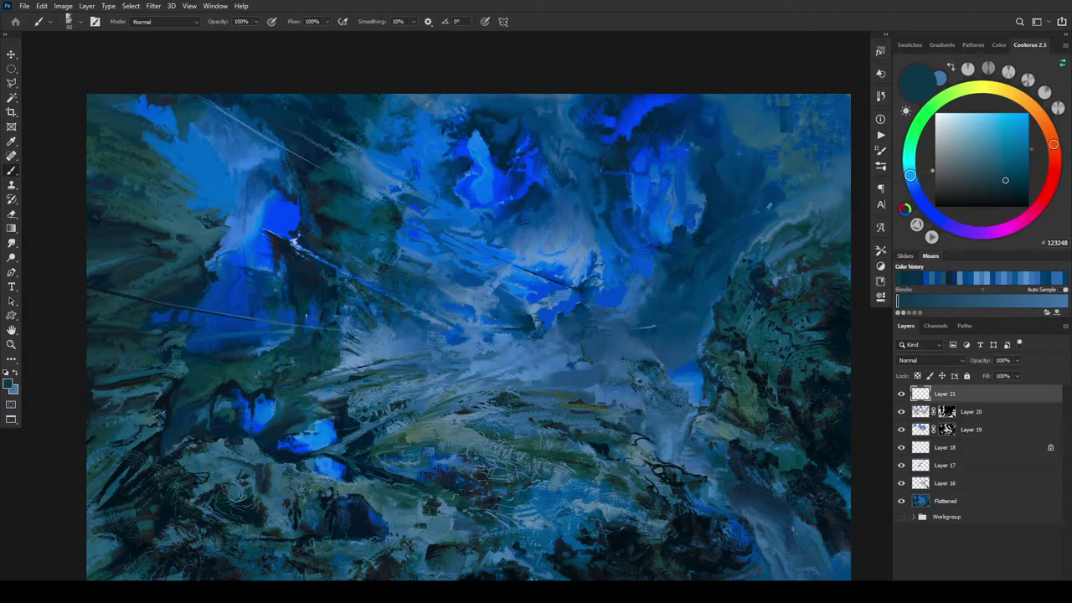
left_click(295, 319, "alt")
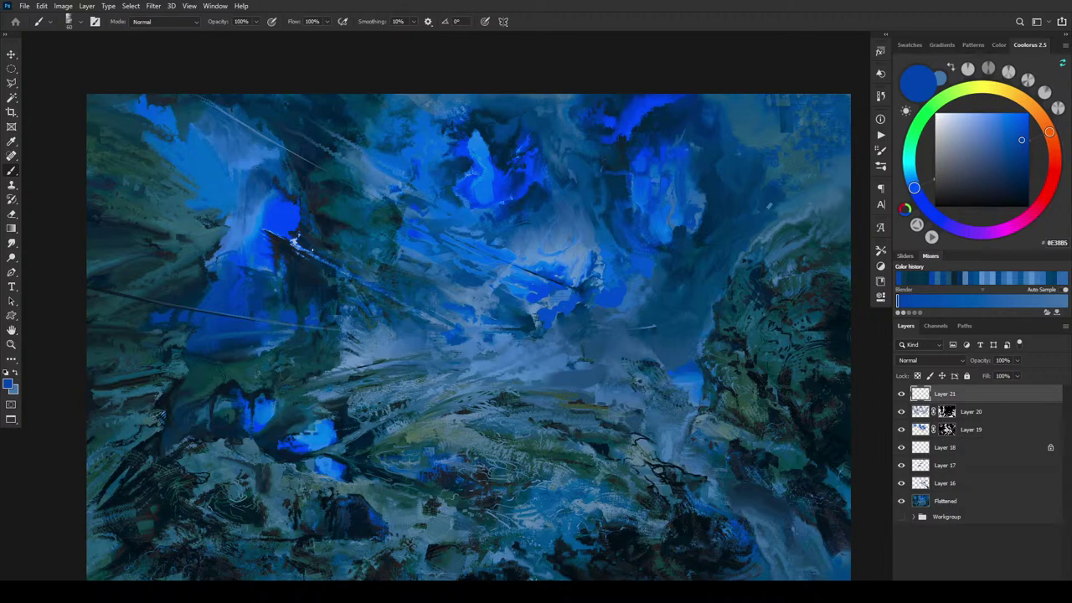
Soften the thin dark line across the central bright blue cloud with sampled #264C9A and #133FDF, reducing the brush to 70.
left_click(506, 293, "alt")
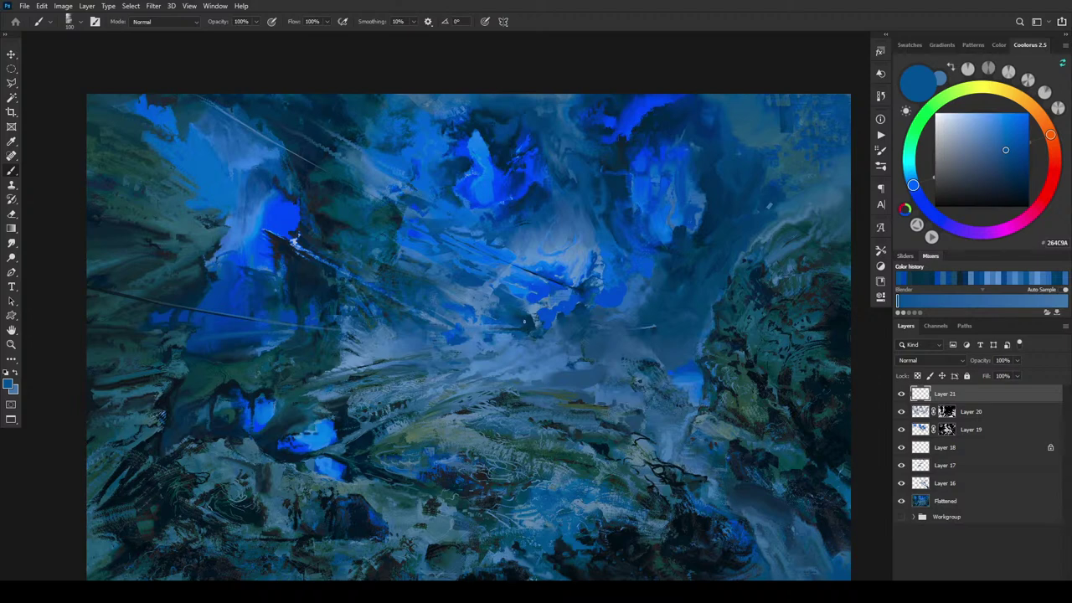
key("bracketleft")
key("bracketleft")
key("bracketleft")
left_click(553, 280, "alt")
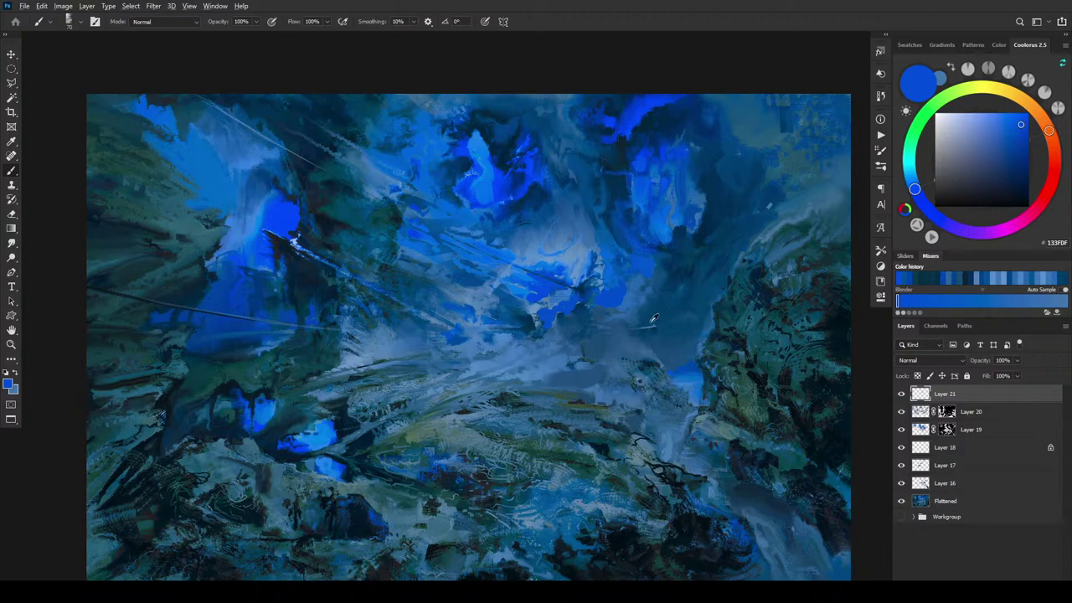
Paint out the thin pale streak to the right of the central cloud with sampled dark blue #153869, using brush size 60.
left_click(646, 326, "alt")
left_click(635, 329, "alt")
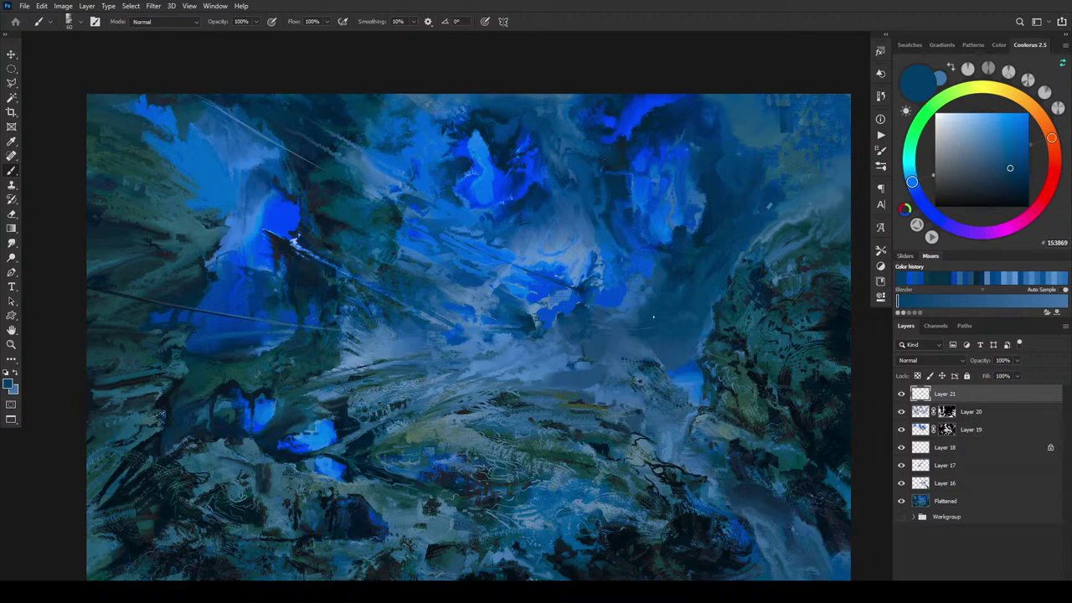
left_click(652, 336, "alt")
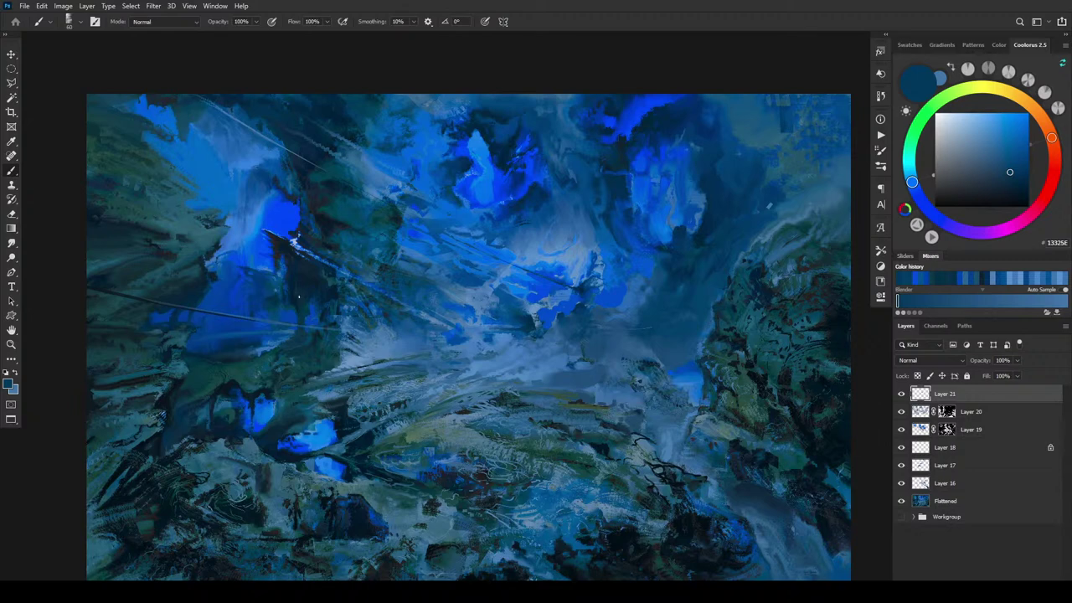
Cover the right part of the dark line crossing the left blue shape with sampled blues, using brush sizes 40 to 50.
left_click(292, 322, "alt")
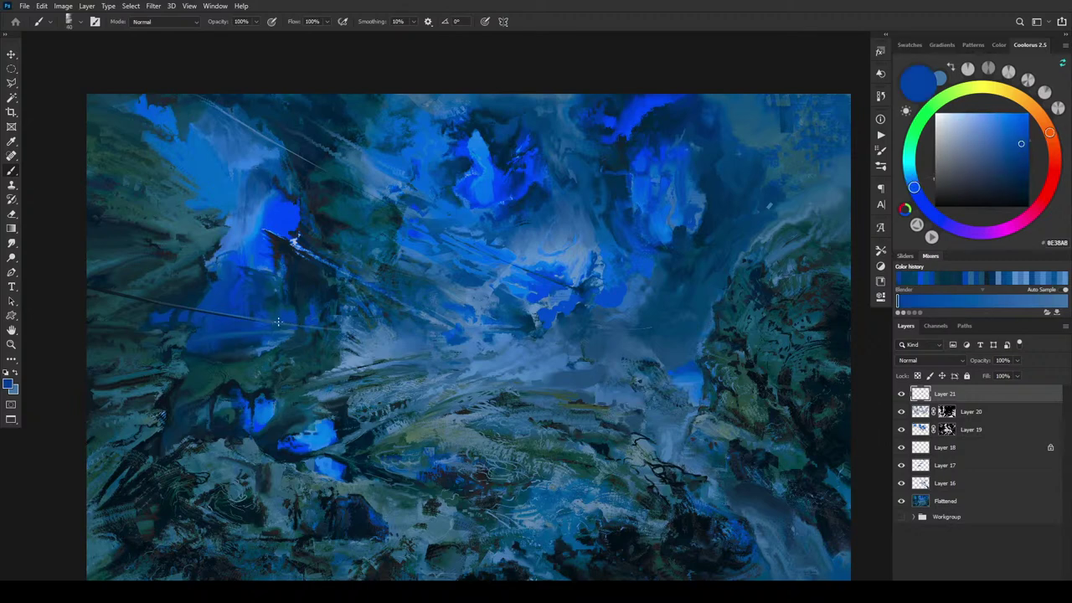
left_click(275, 319, "alt")
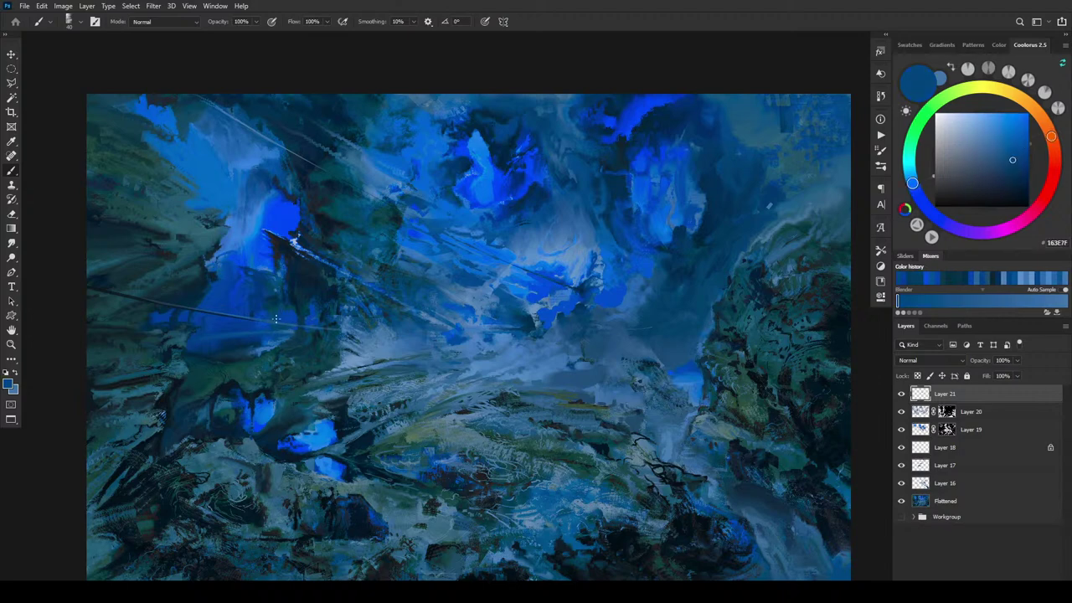
left_click(264, 321, "alt")
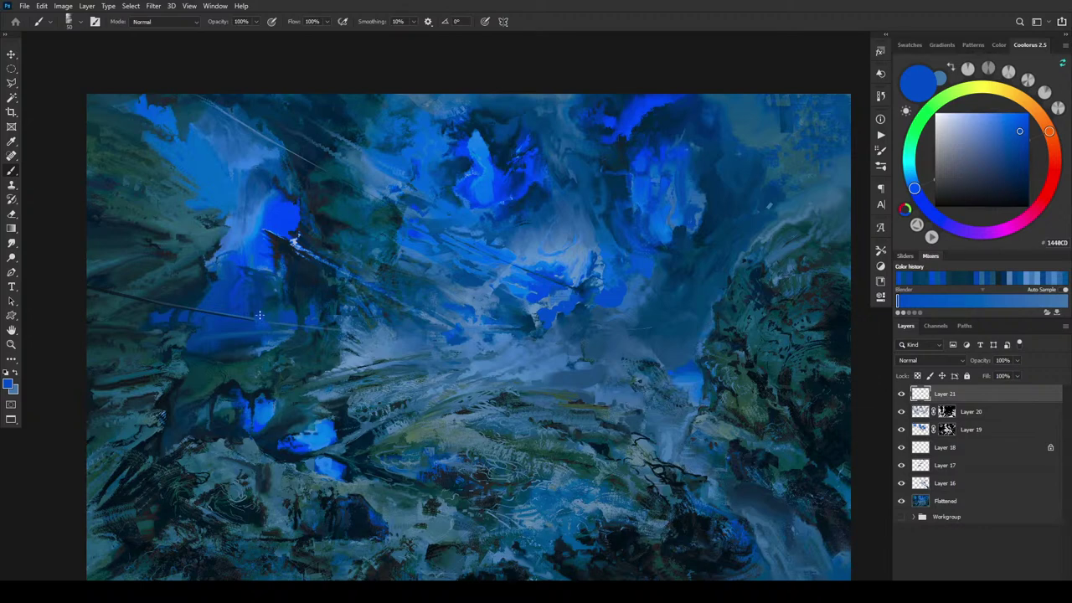
left_click(256, 314, "alt")
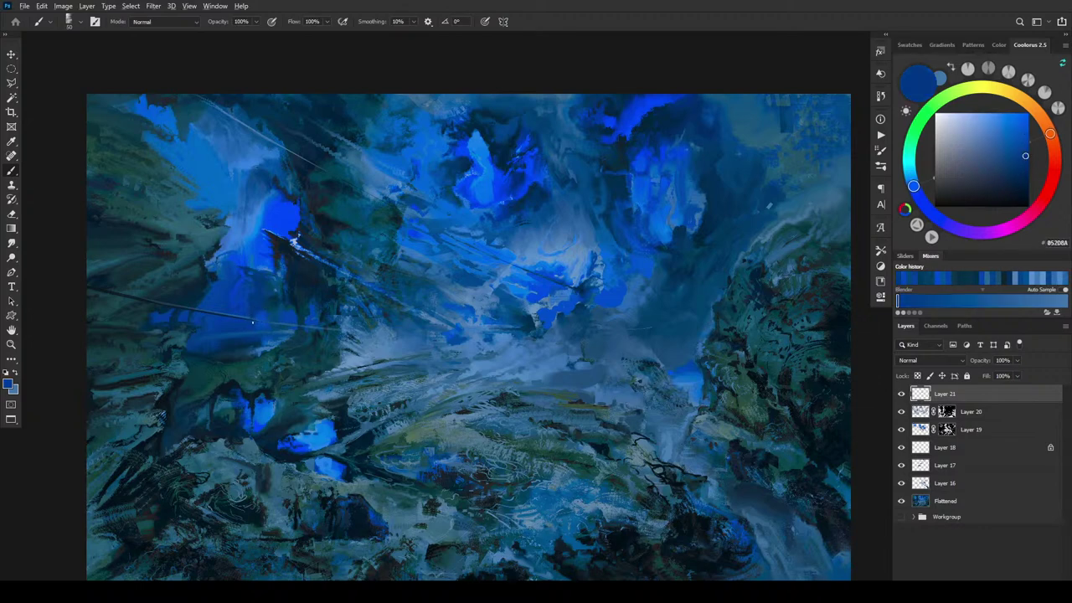
left_click(265, 320, "alt")
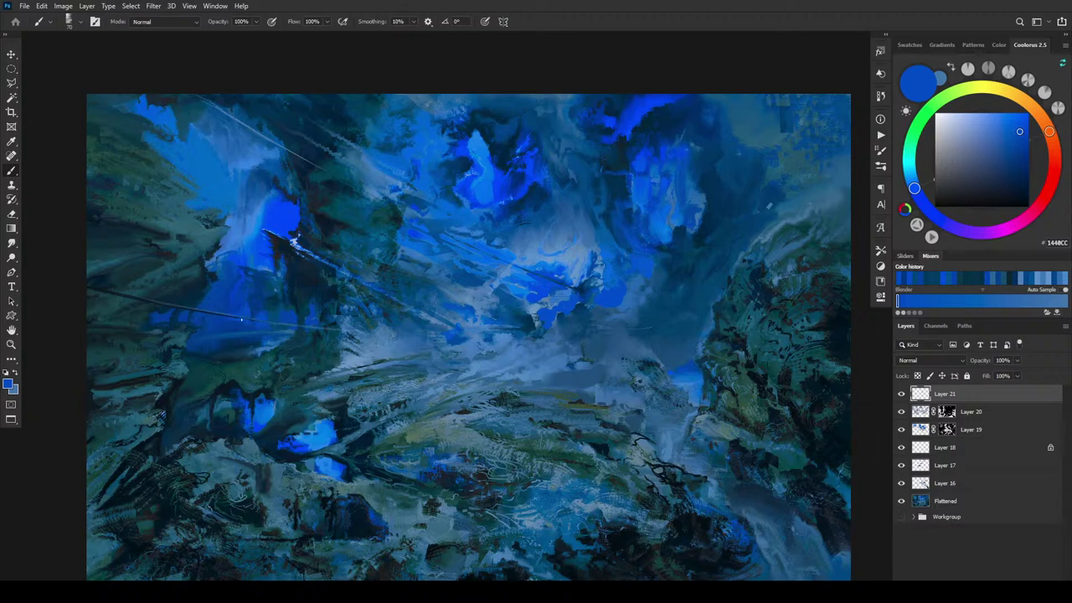
Blend saturated blues sampled from within the left blue shape over its middle and lower parts, using brush sizes 70 to 90.
left_click(237, 325, "alt")
left_click(250, 322, "alt")
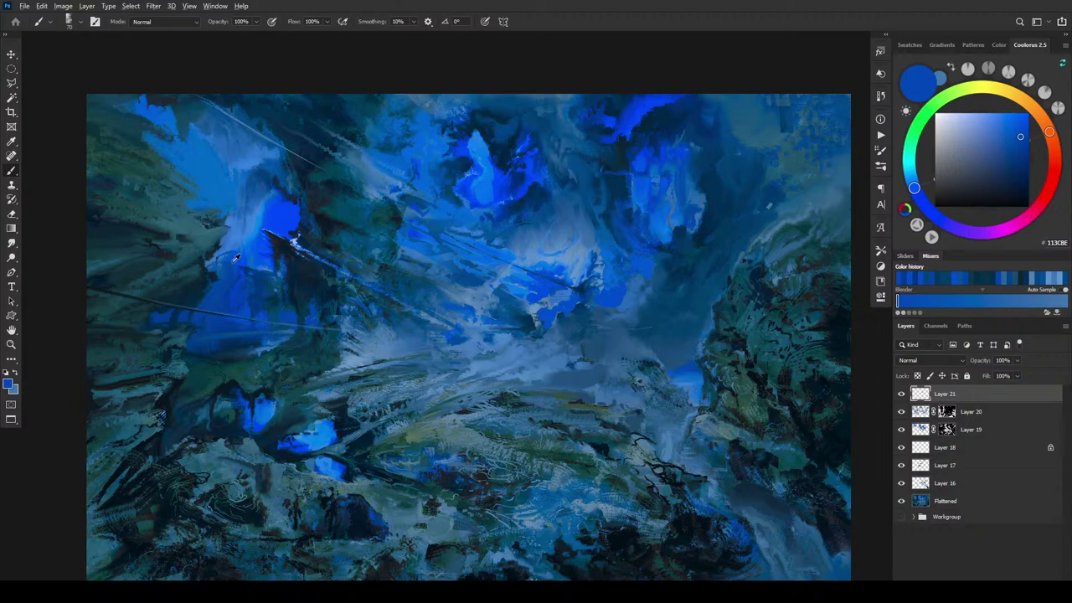
left_click(252, 308, "alt")
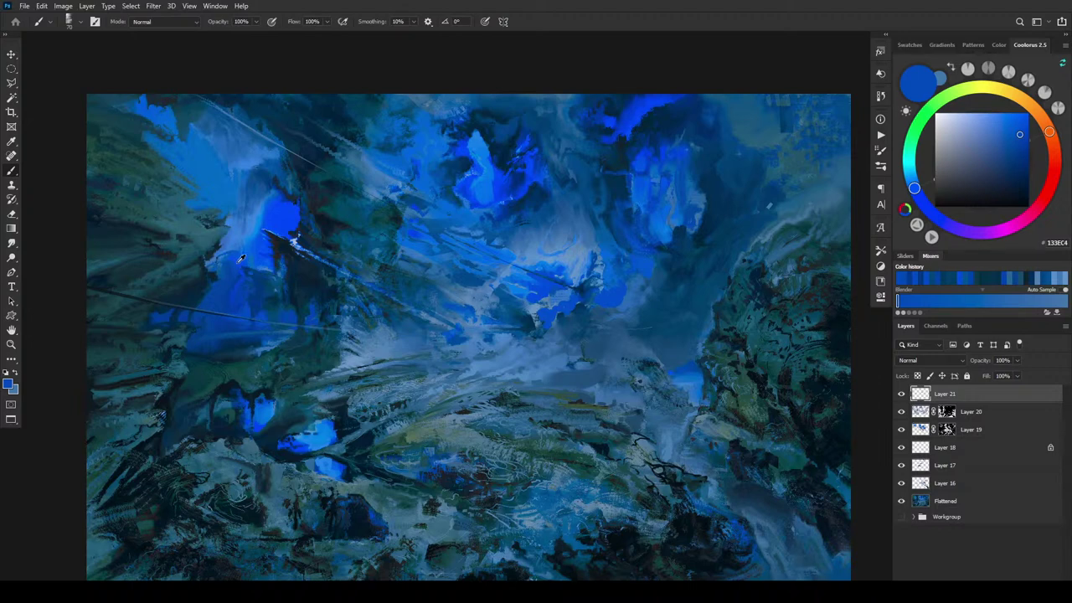
left_click(239, 286, "alt")
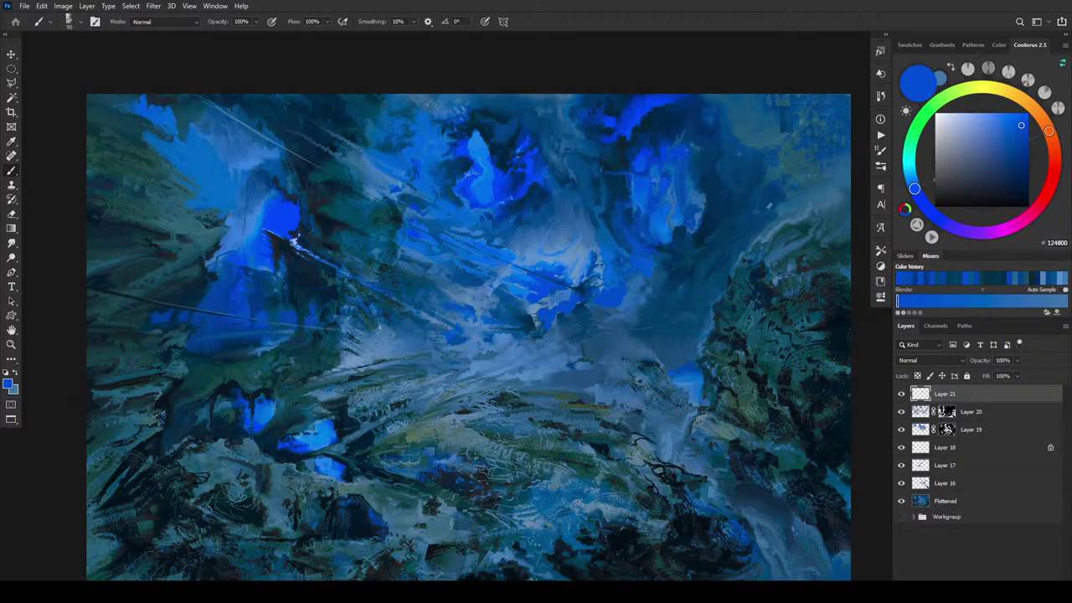
Paint sampled #3463CC diagonally over the upper-left light blue patch and enlarge the brush to 400.
left_click(193, 189, "alt")
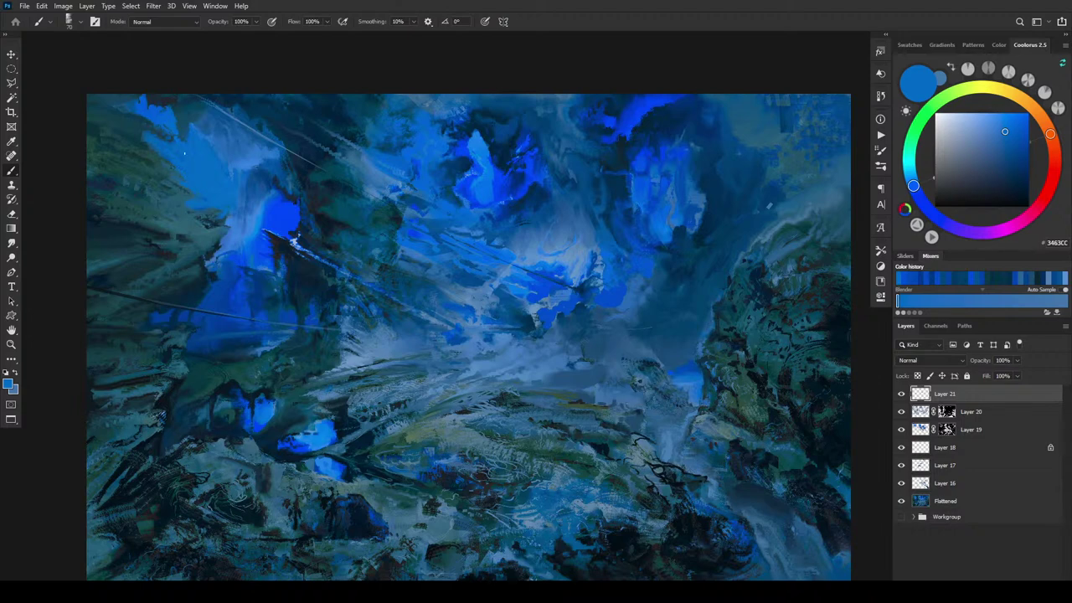
mouse_move(146, 136)
left_mouse_down()
mouse_move(173, 136)
mouse_move(145, 150)
mouse_move(177, 165)
left_mouse_up()
key("bracketright")
key("bracketright")
key("bracketright")
key("bracketright")
key("bracketright")
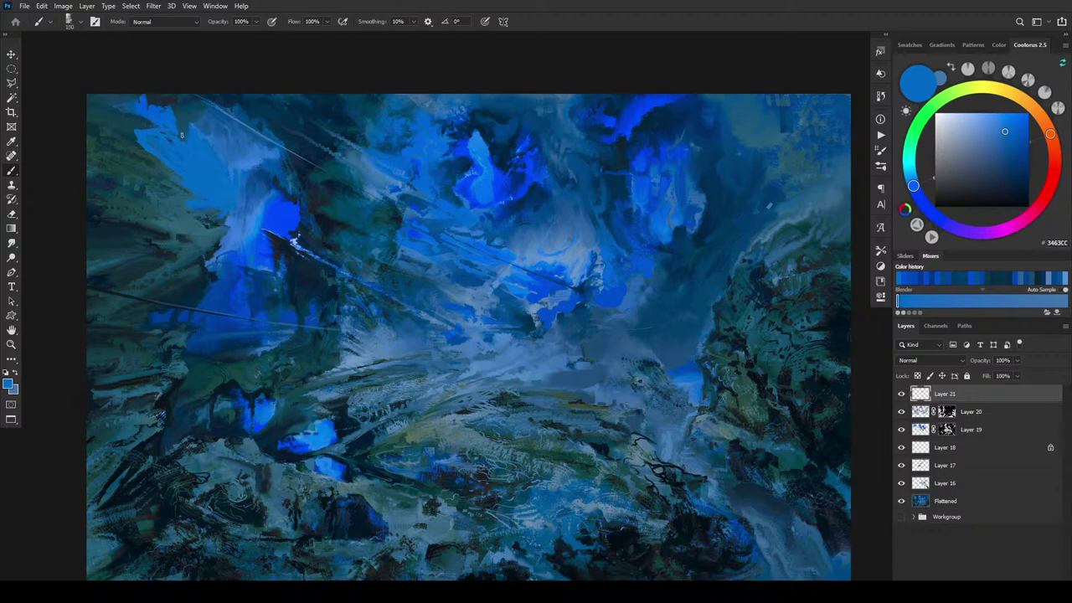
Sample the patch's blue and the dark teal of the upper-left sky corner, reducing the brush to 125.
left_click(156, 136, "alt")
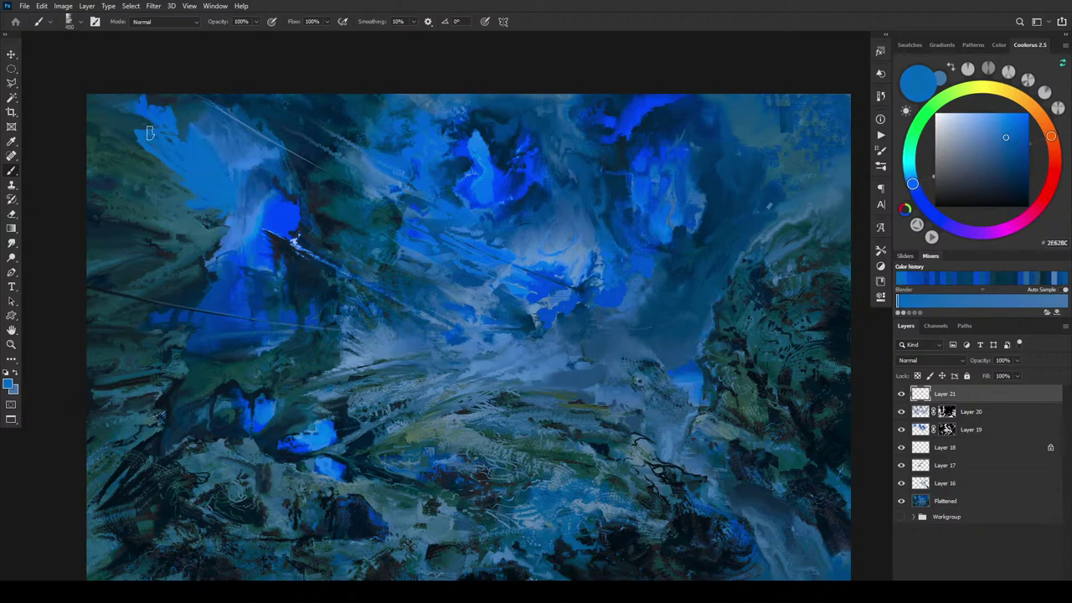
left_click(100, 110, "alt")
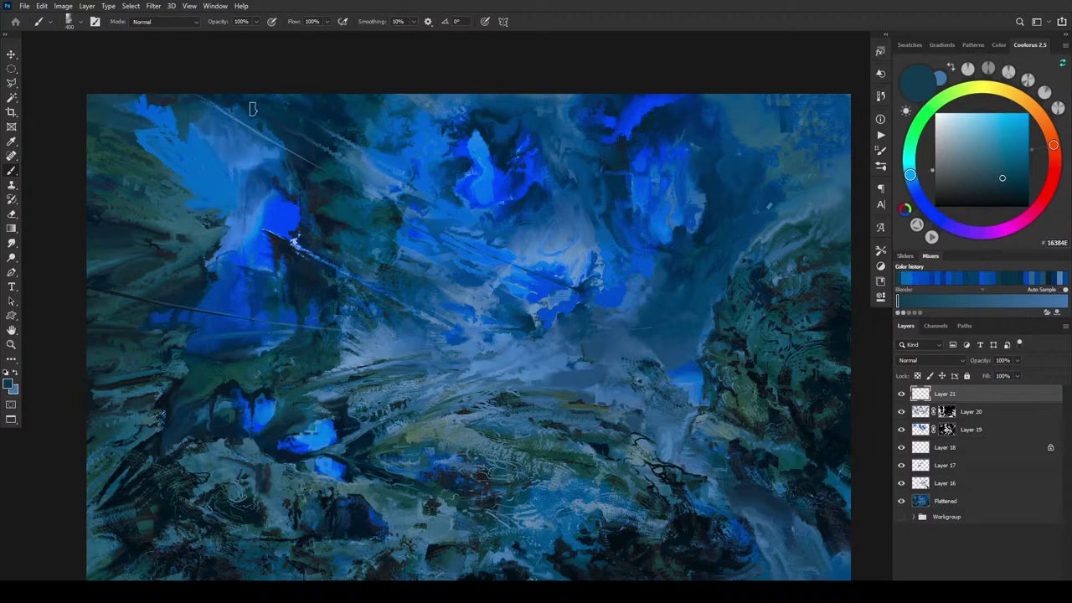
key("bracketleft")
key("bracketleft")
key("bracketleft")
key("bracketleft")
key("bracketleft")
key("bracketleft")
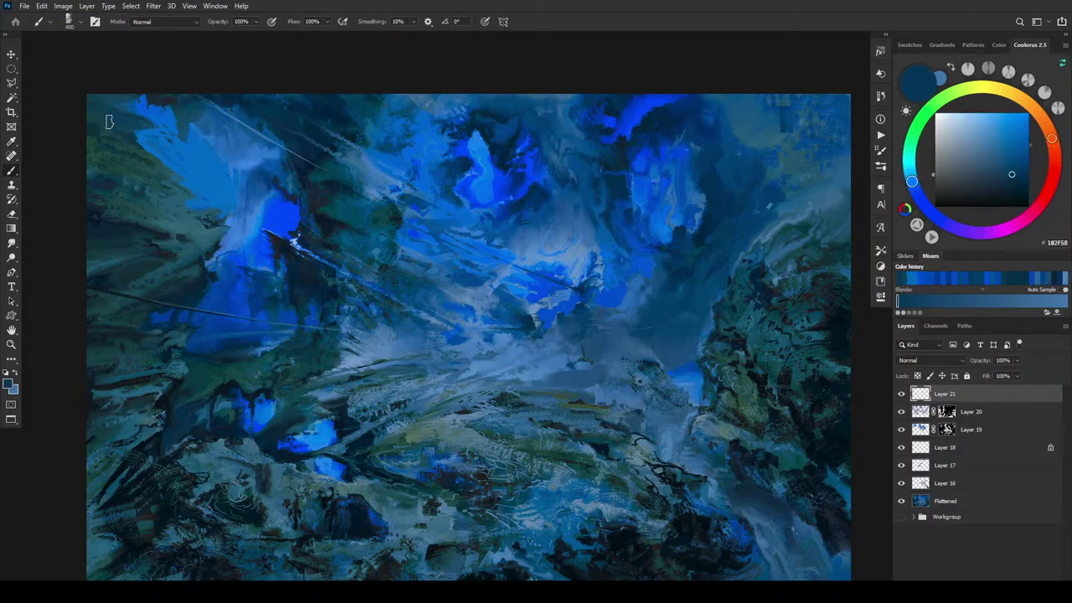
Rework the top of the upper-left light blue patch with sampled light blue and dark #183F66, using brush size 100.
left_click(163, 125, "alt")
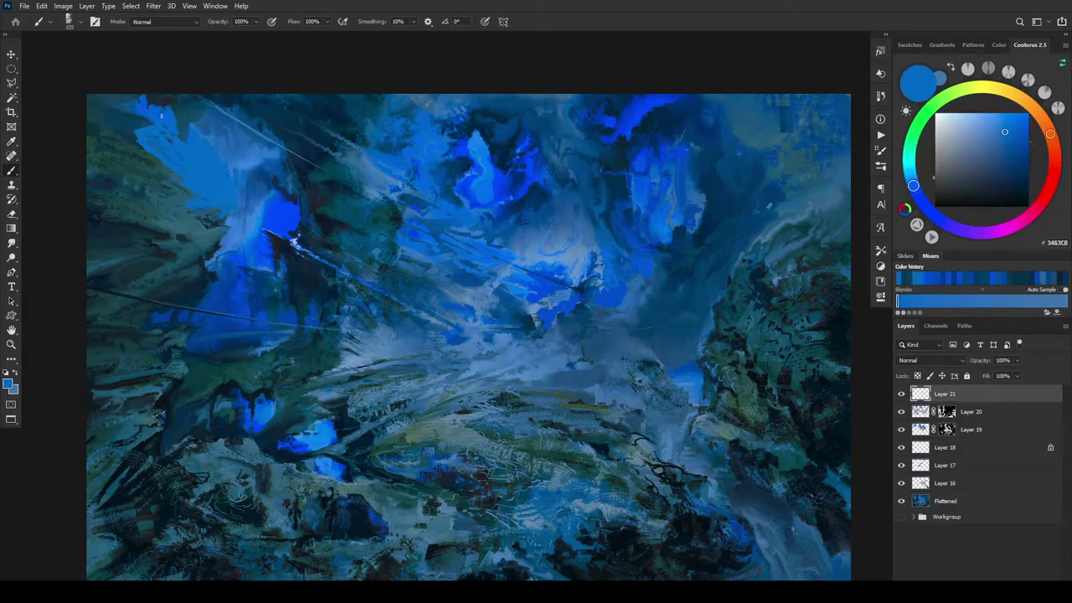
left_click(149, 121, "alt")
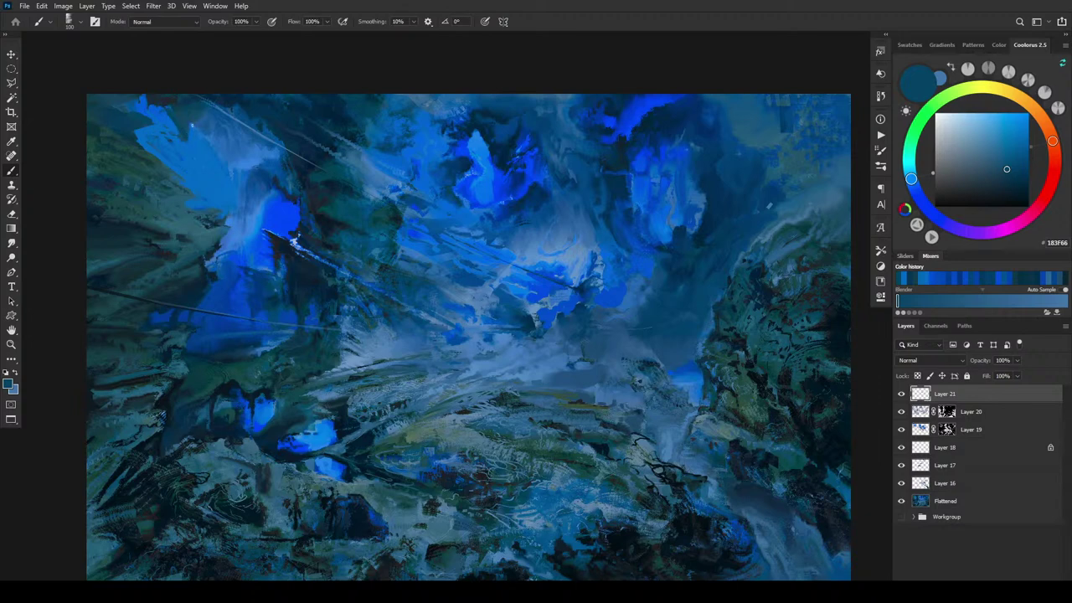
left_click(179, 136, "alt")
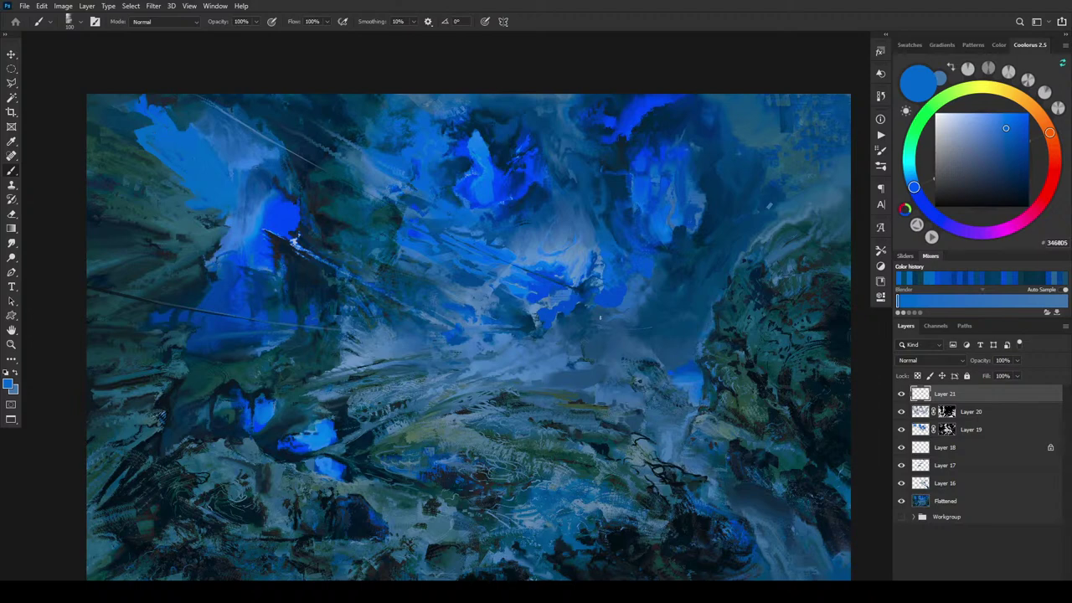
Blend sampled dark blues and teals #123455, #12334C, #184848 and #163958 into the sky left of the light blue patch.
left_click(121, 107, "alt")
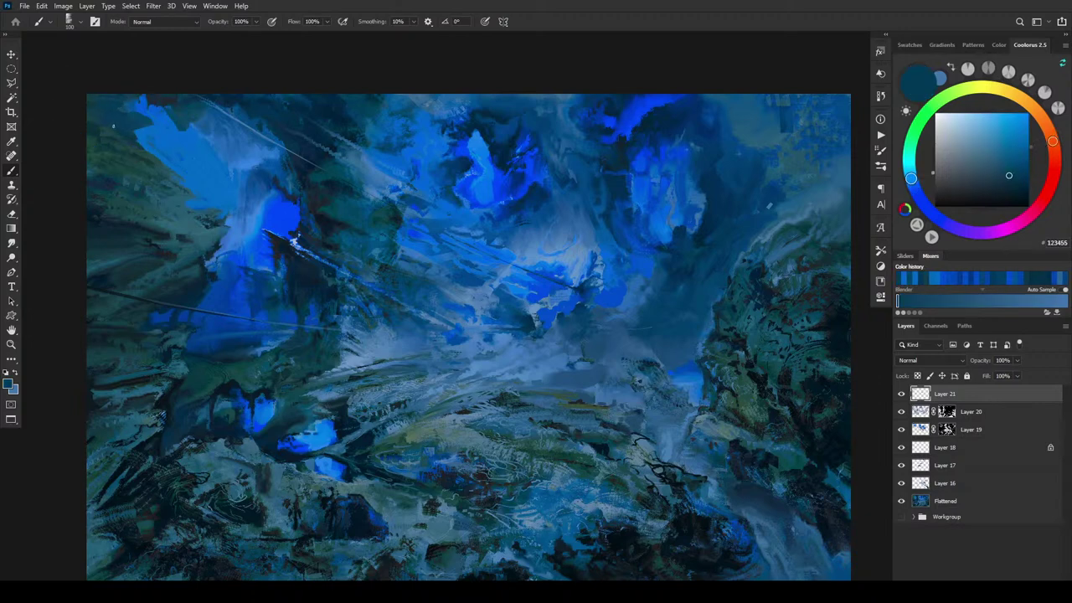
left_click(116, 131, "alt")
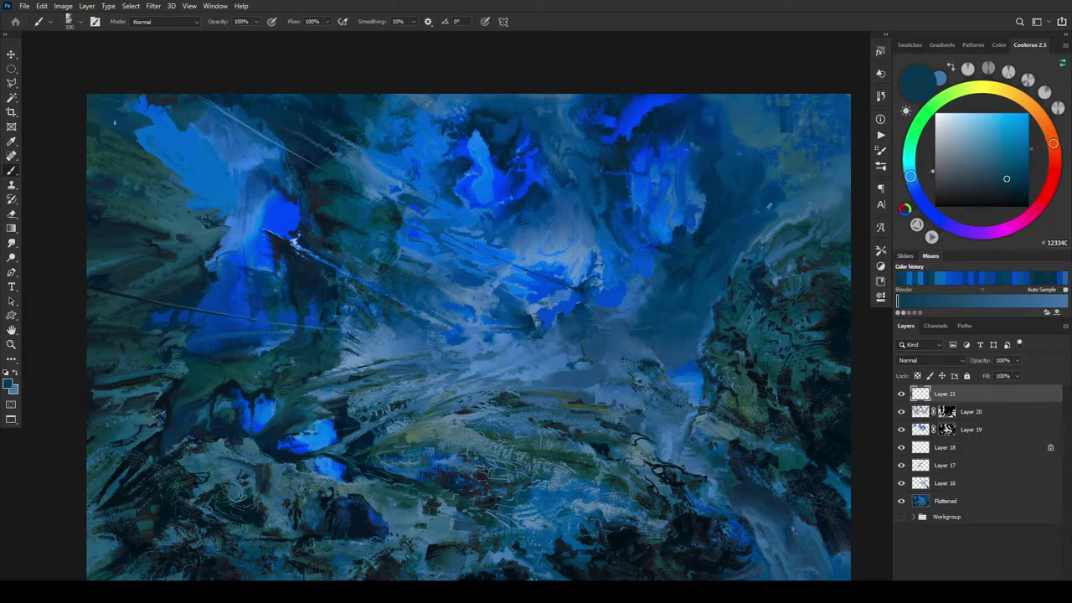
left_click(106, 123, "alt")
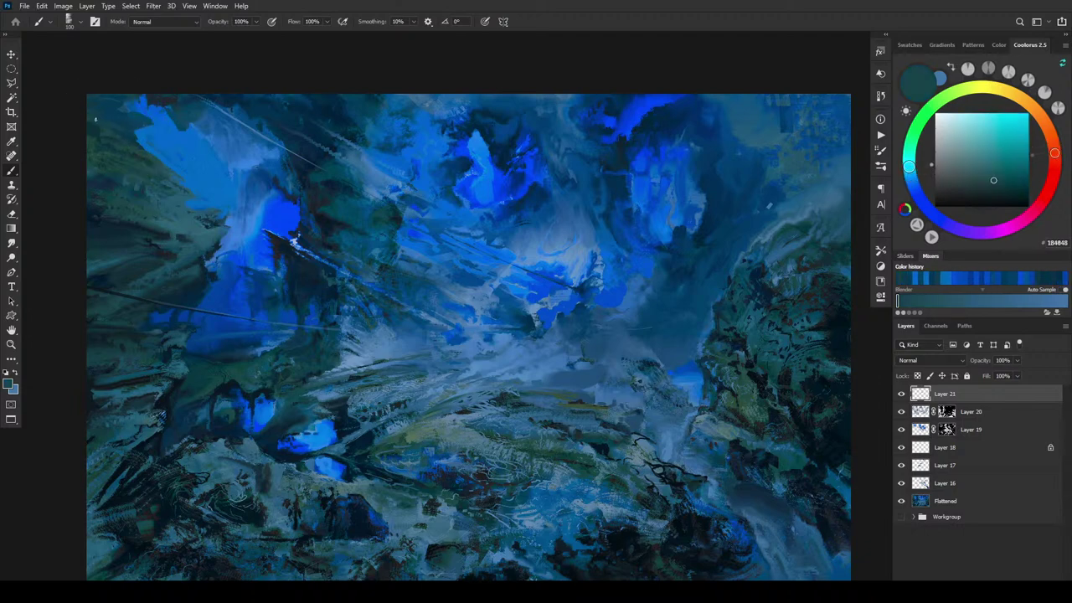
left_click(140, 122, "alt")
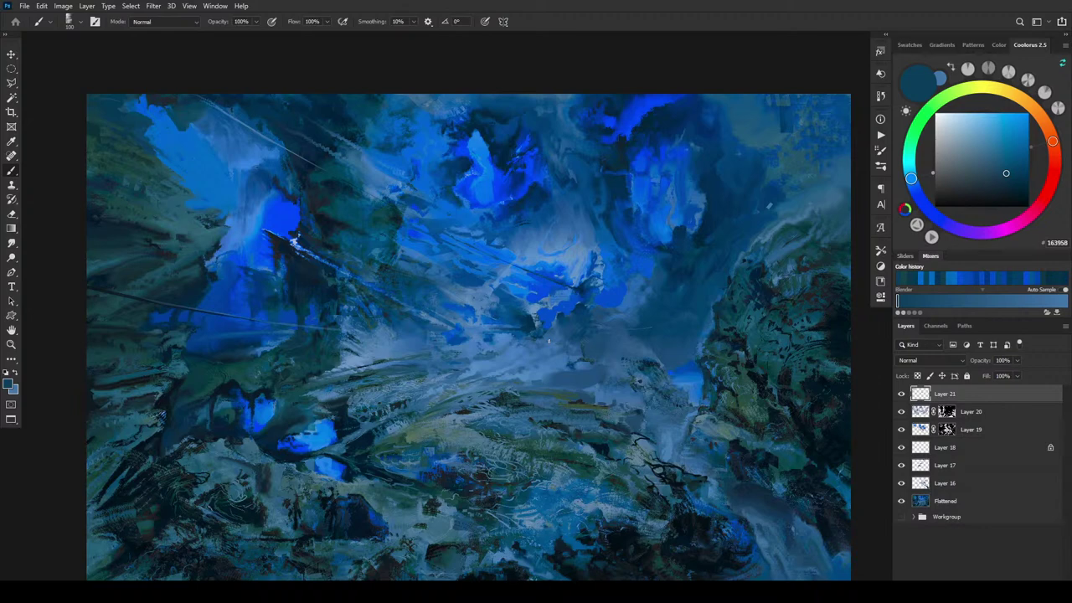
Shape the left edge of the light blue patch with its sampled blue and darker tones #163835 and #193682, using brush size 90.
left_click(161, 142, "alt")
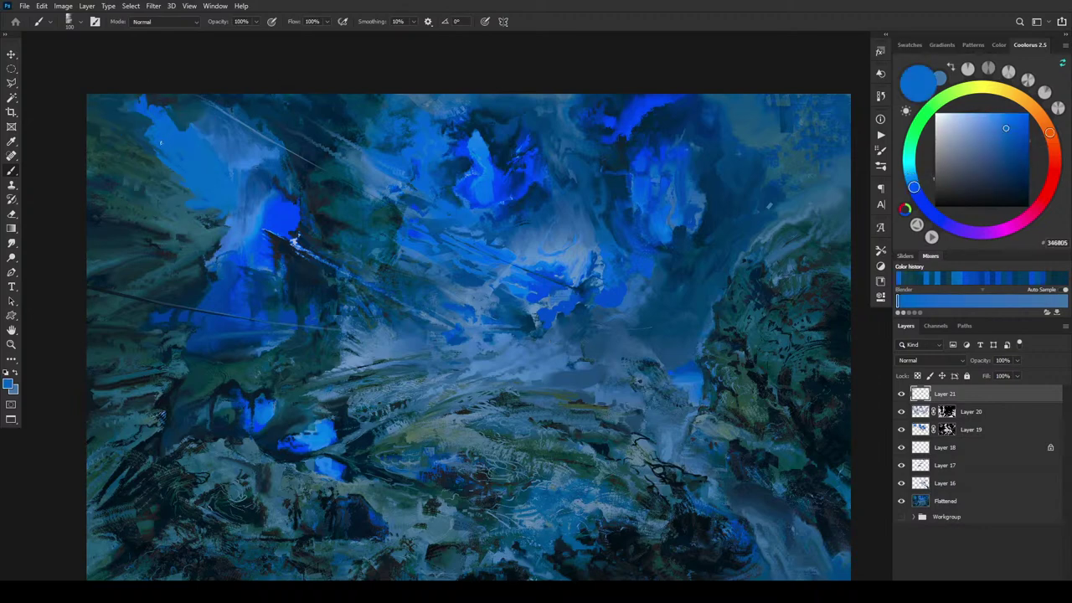
left_click(187, 194, "alt")
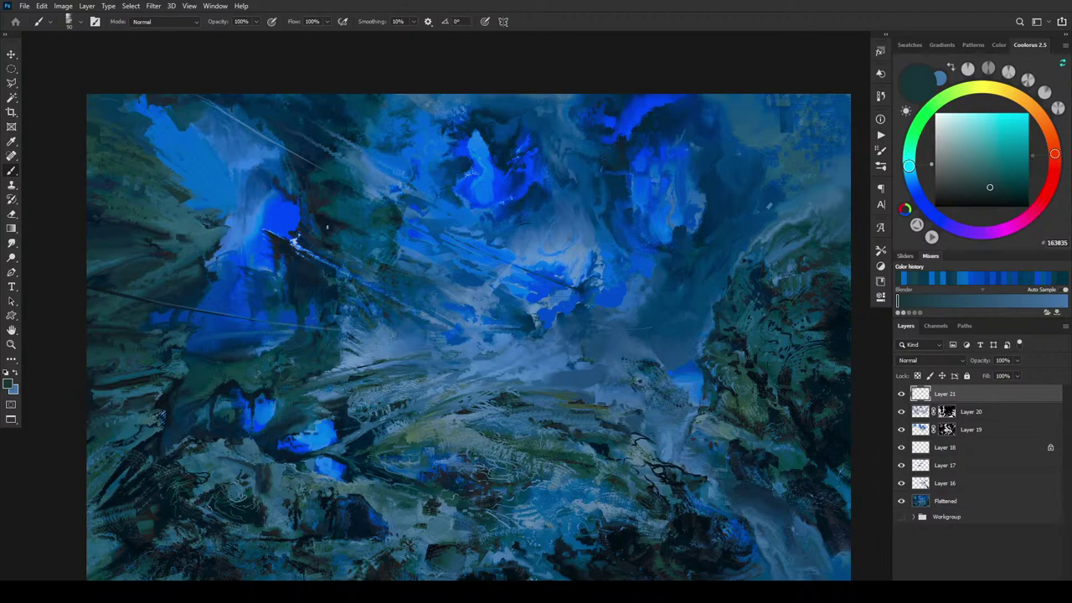
left_click(269, 174, "alt")
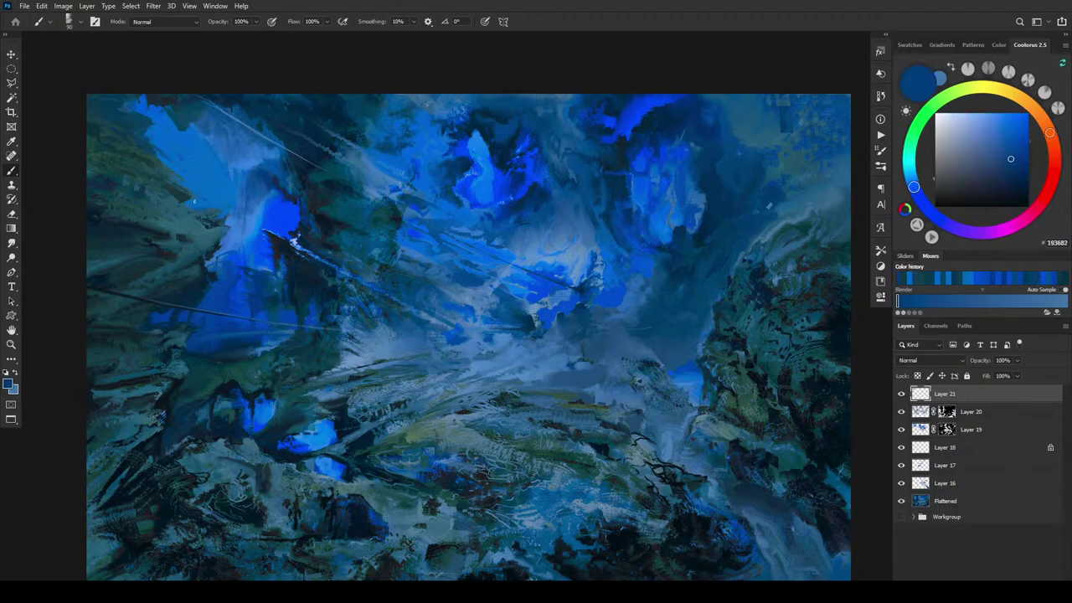
left_click(138, 123, "alt")
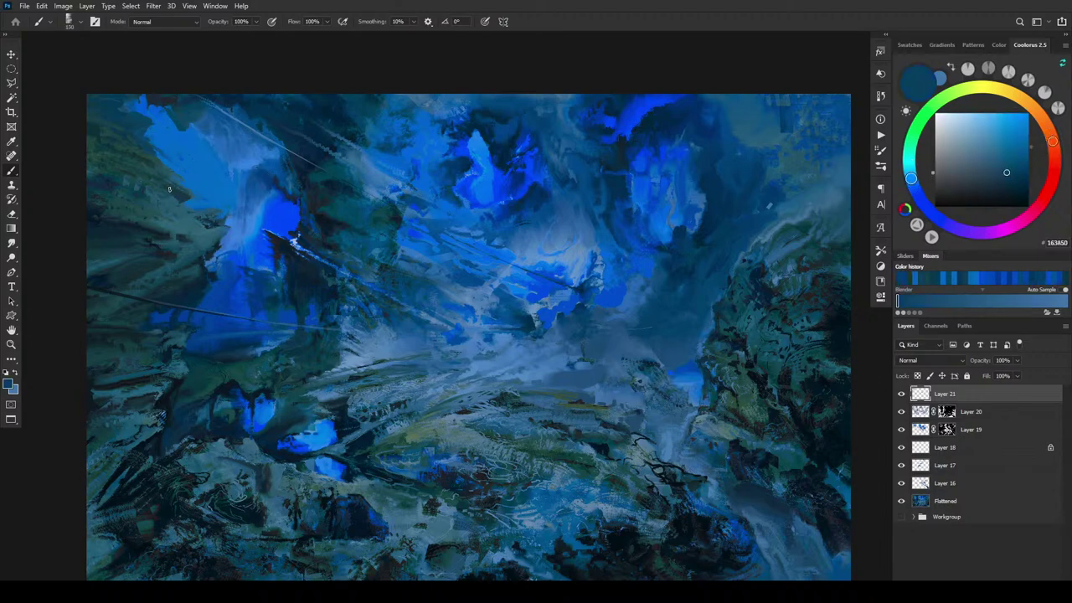
Blend #183658 and a neighbouring sampled tone along the lower left edge of the light blue patch, reducing the brush to 70.
left_click(181, 199, "alt")
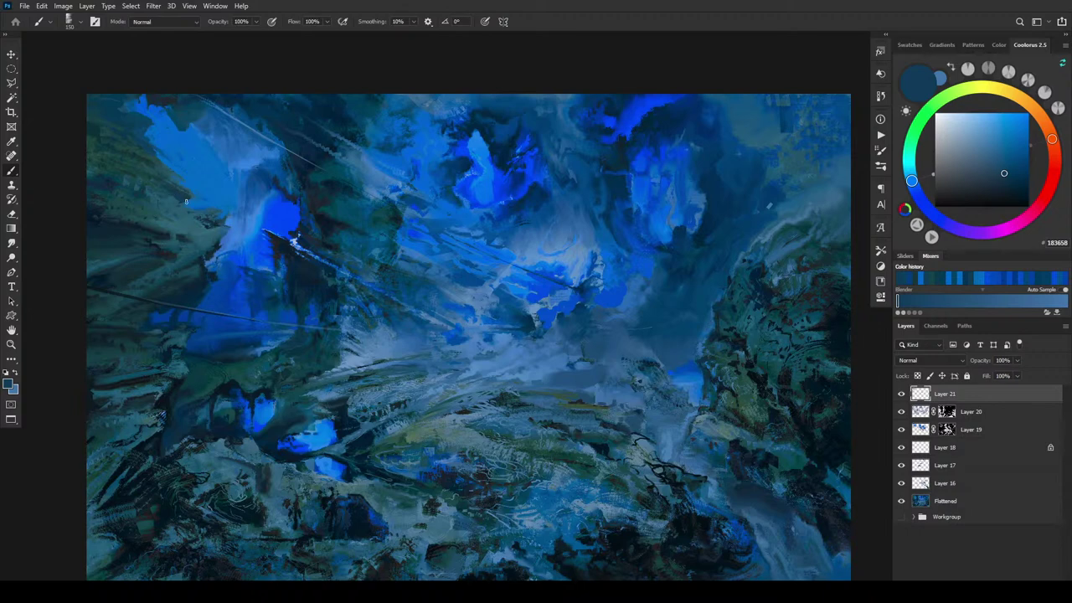
left_click(174, 198, "alt")
key("bracketleft")
key("bracketleft")
key("bracketleft")
key("bracketleft")
key("bracketleft")
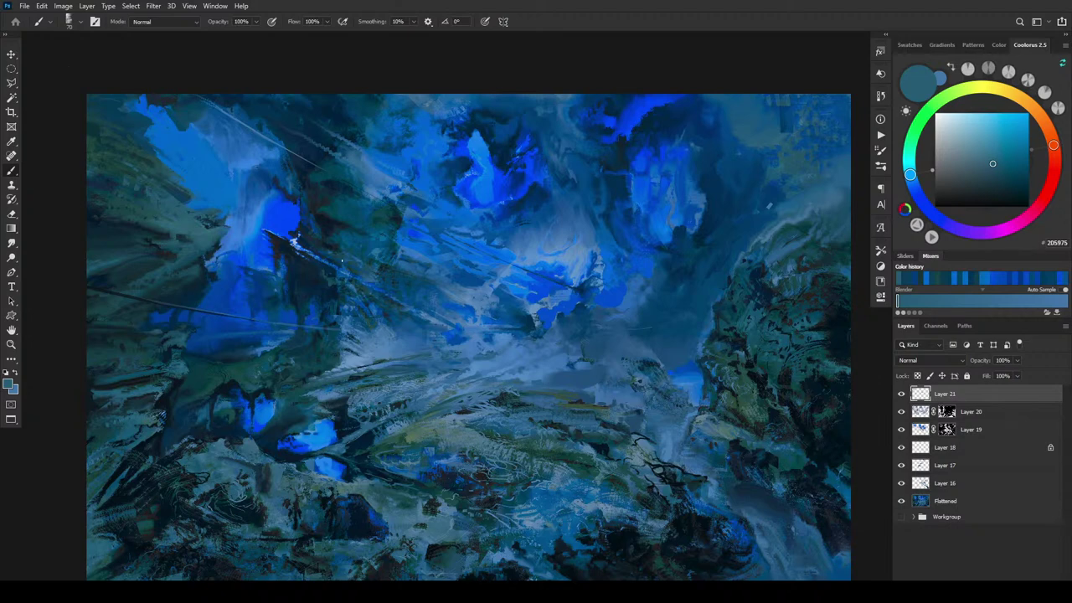
Blend sampled teals and greens #1C444E, #375D60, #687548 and #1F423A into the grassy foreground slope, reducing the brush to 20.
left_click(318, 152, "alt")
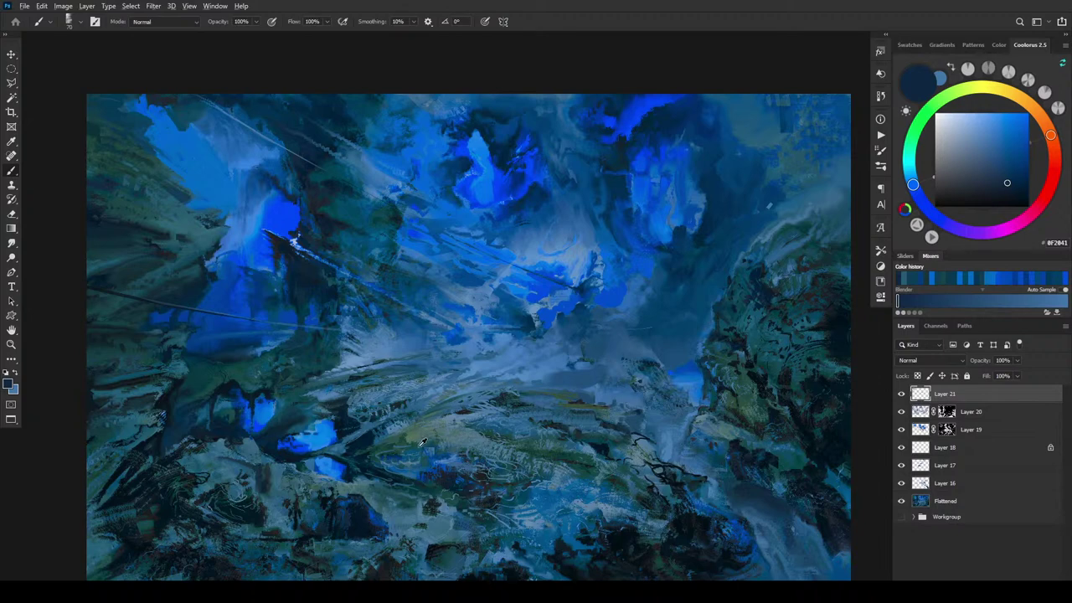
left_click(410, 440, "alt")
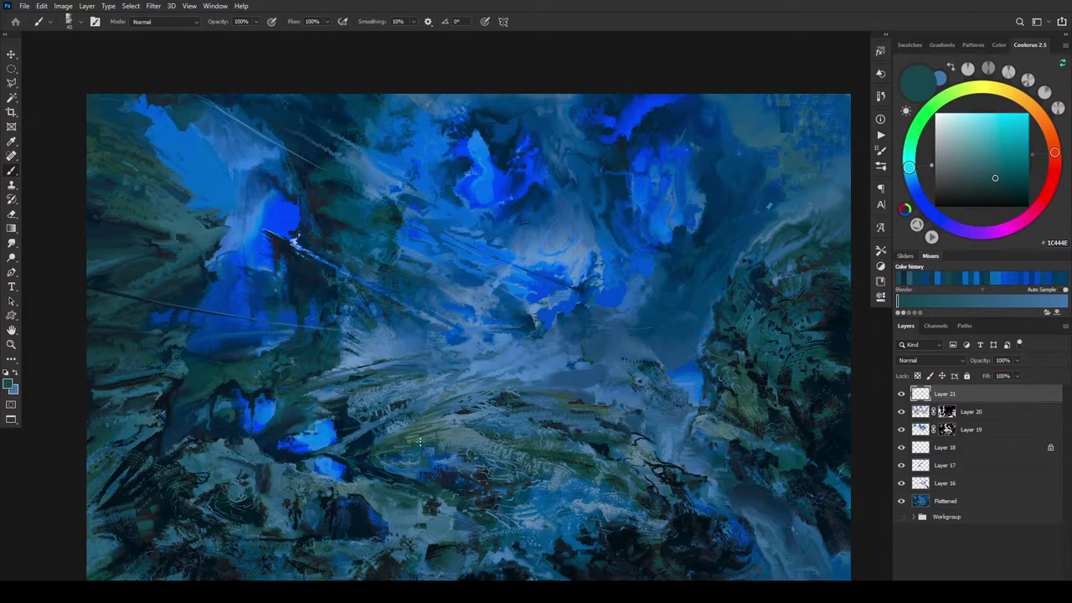
left_click(414, 442, "alt")
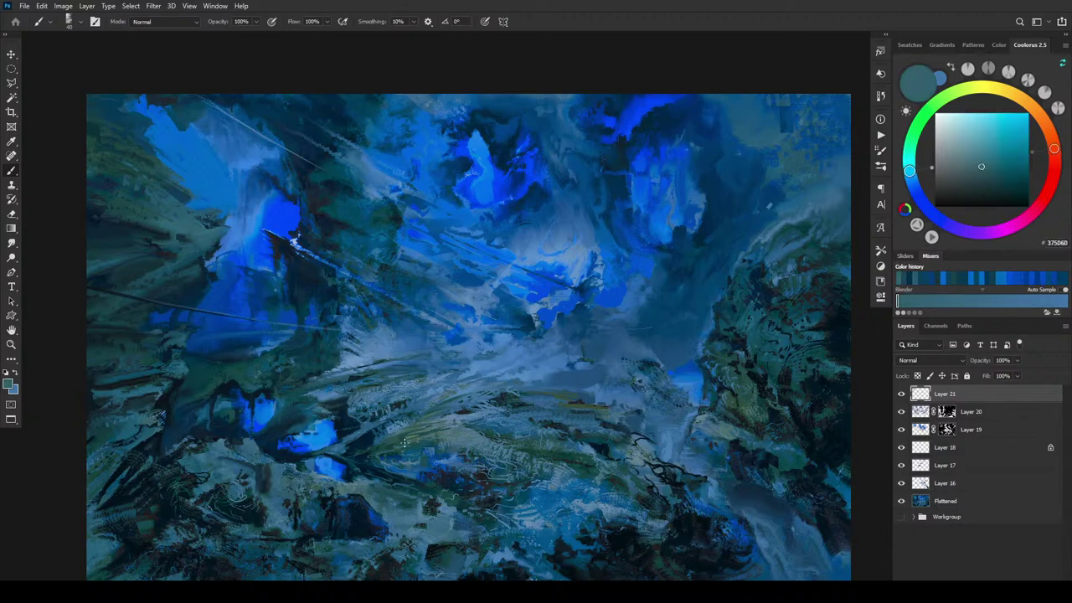
left_click(414, 432, "alt")
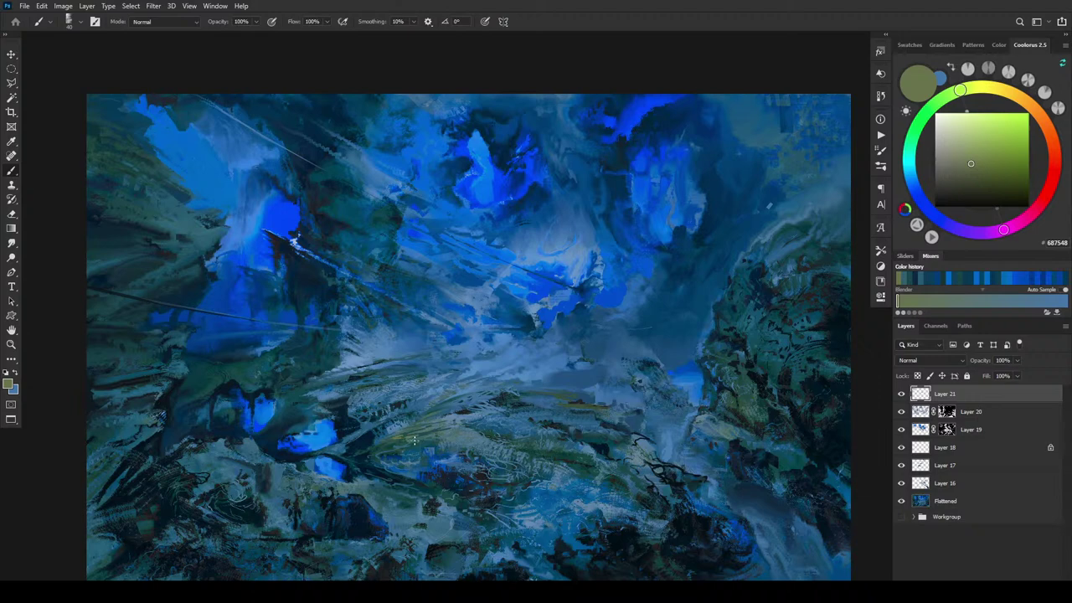
left_click(413, 442, "alt")
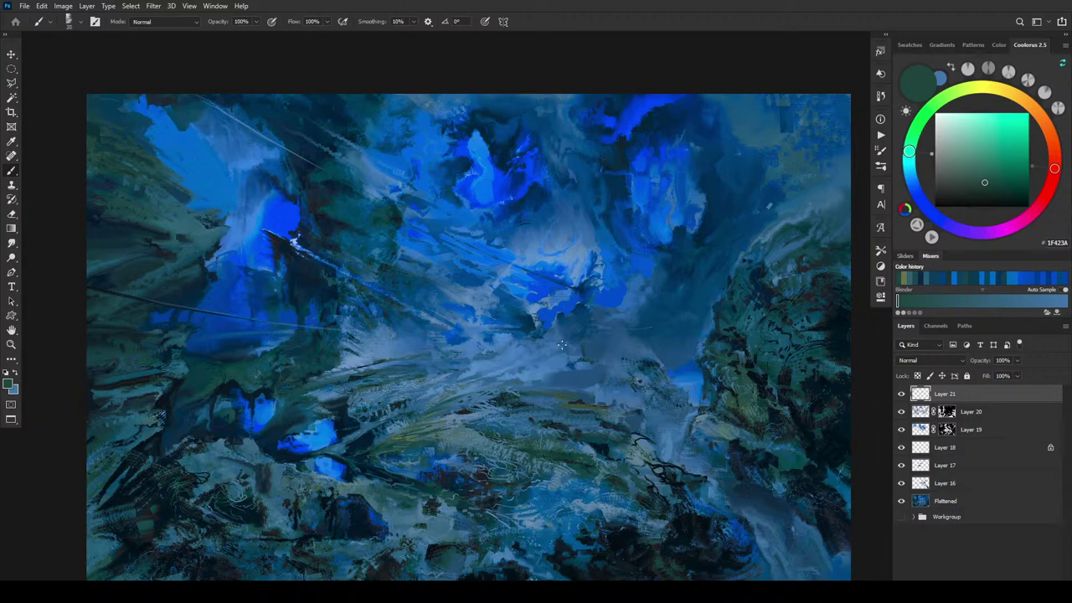
Blend sampled blues #254473, #2A4F63 and #486C98 into the pale streaks along the horizon left of centre, using brush size 60.
left_click(418, 362, "alt")
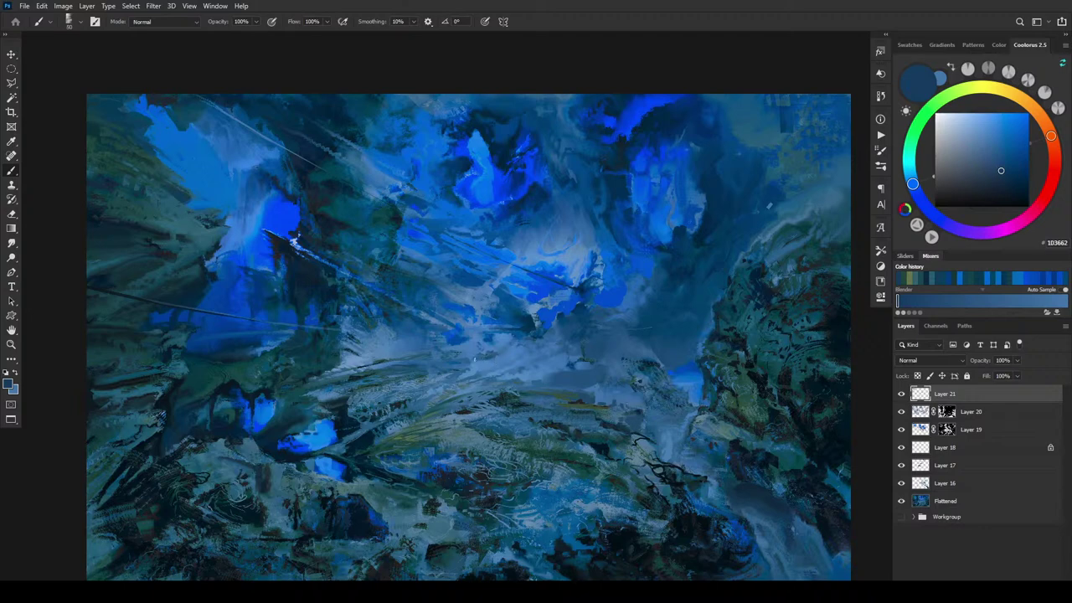
left_click(493, 357, "alt")
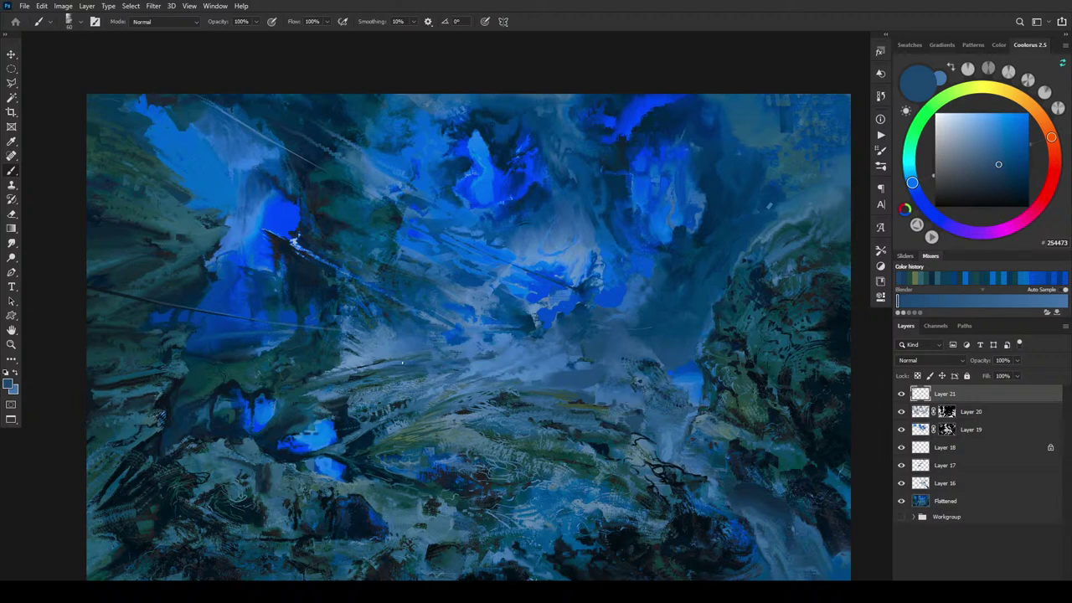
left_click(429, 357, "alt")
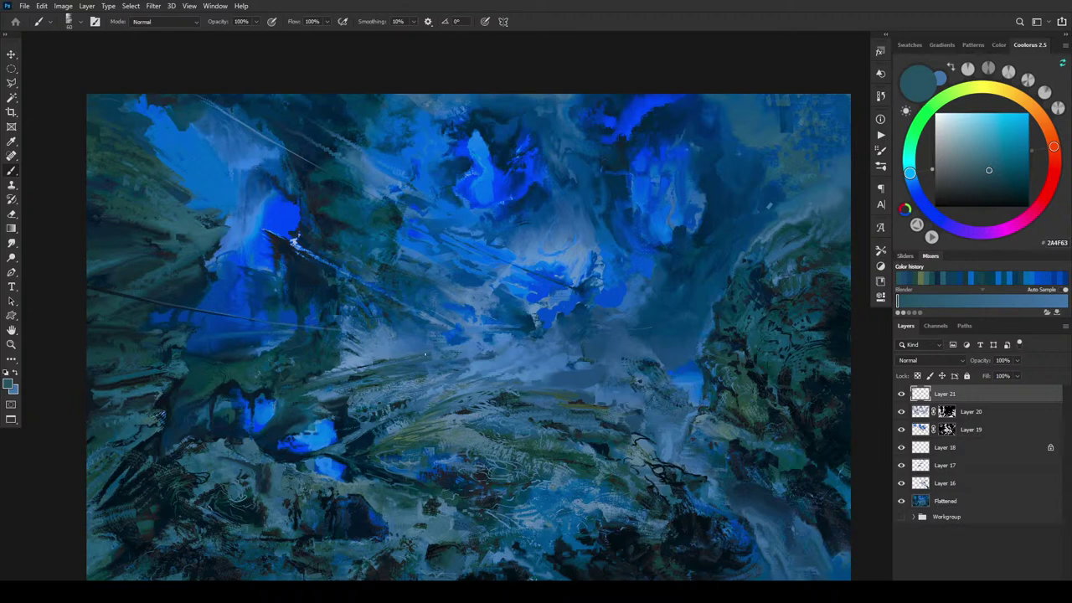
left_click(408, 352, "alt")
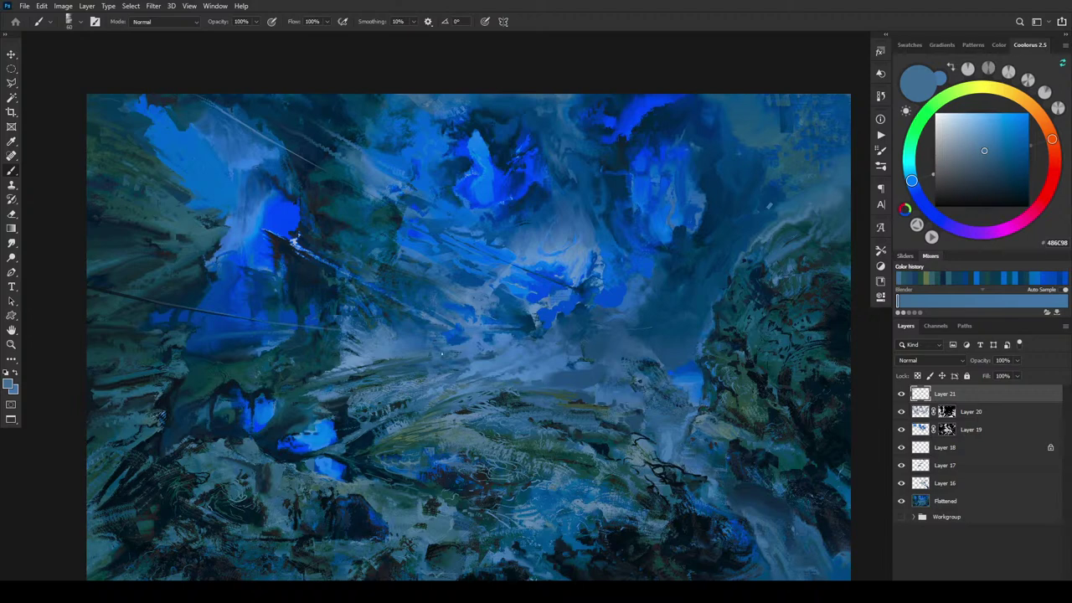
Refine the streaks just below the horizon with sampled blues #5F8AC7, #40659E and #557FB9, using brush sizes 40 and 50.
key("bracketright")
key("bracketright")
key("bracketright")
key("bracketright")
key("bracketright")
left_click(422, 377, "alt")
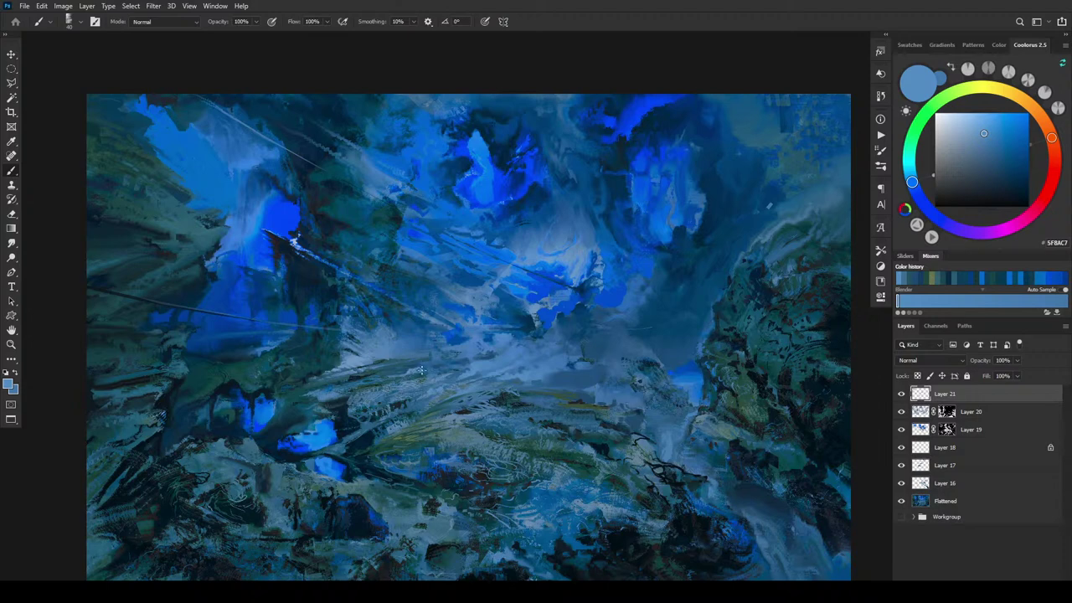
left_click(453, 368, "alt")
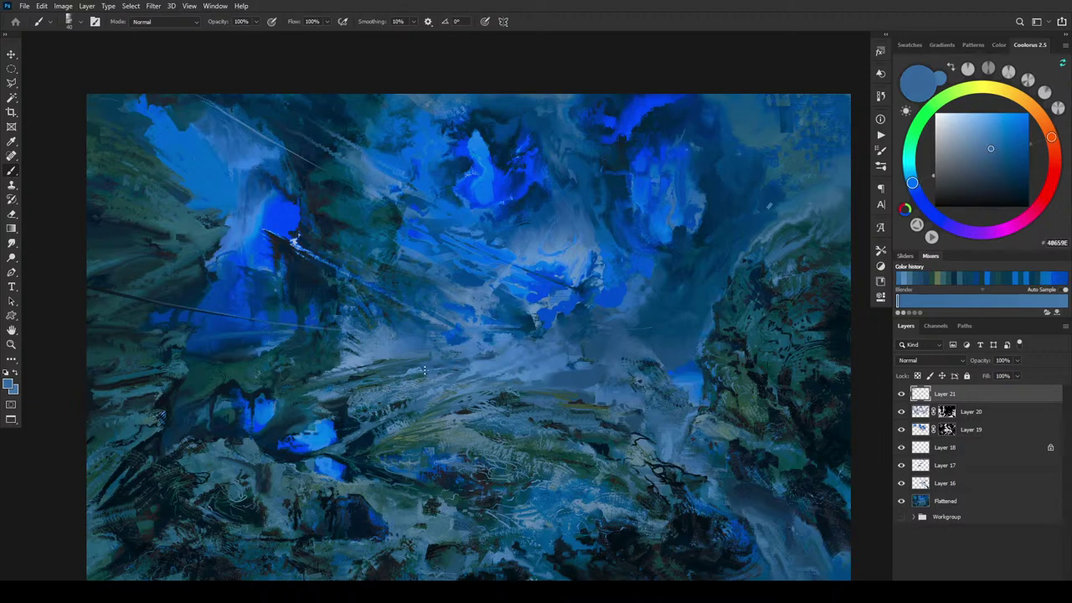
left_click(419, 368, "alt")
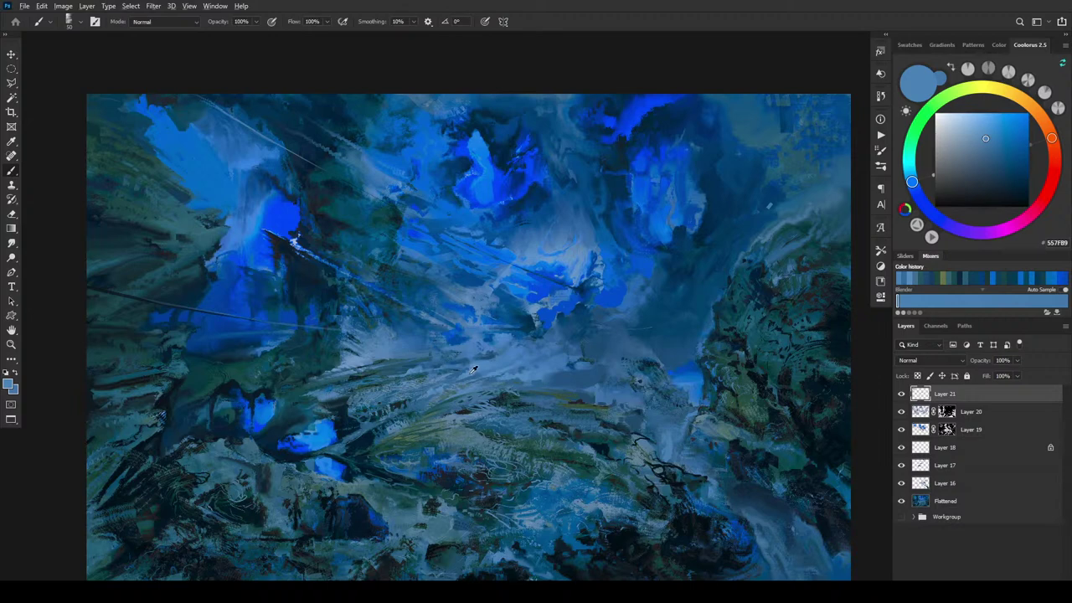
Paint sampled blues #5F8AC7, #376293 and #5E89C6 across the streaked bank above the grass, using brush sizes from 125 down to 70.
left_click(430, 405, "alt")
key("bracketright")
key("bracketright")
key("bracketright")
key("bracketright")
key("bracketright")
key("bracketright")
key("bracketright")
key("bracketright")
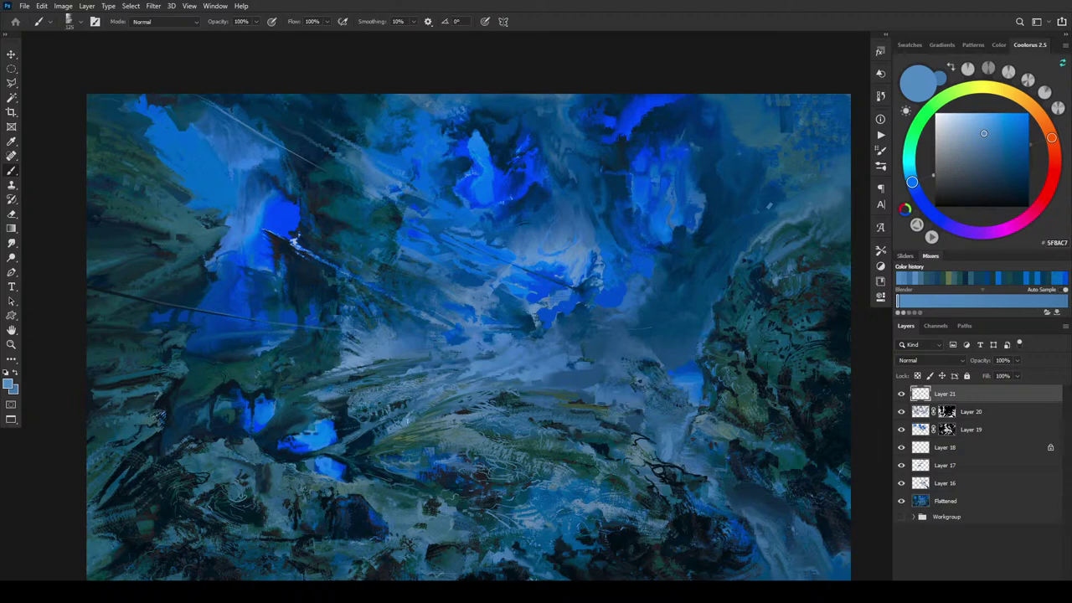
left_click(410, 417, "alt")
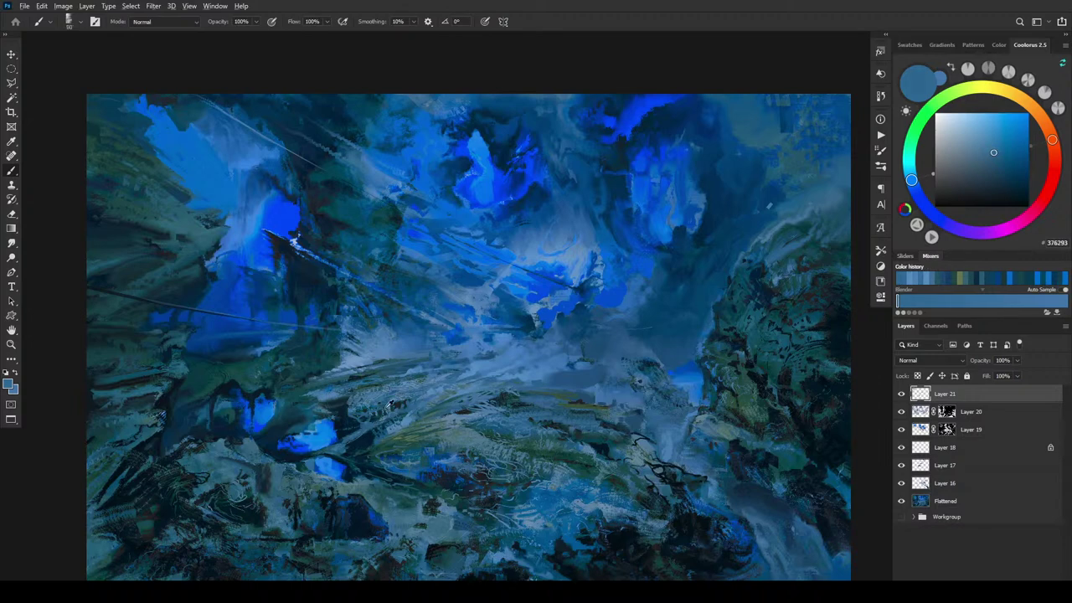
left_click(410, 371, "alt")
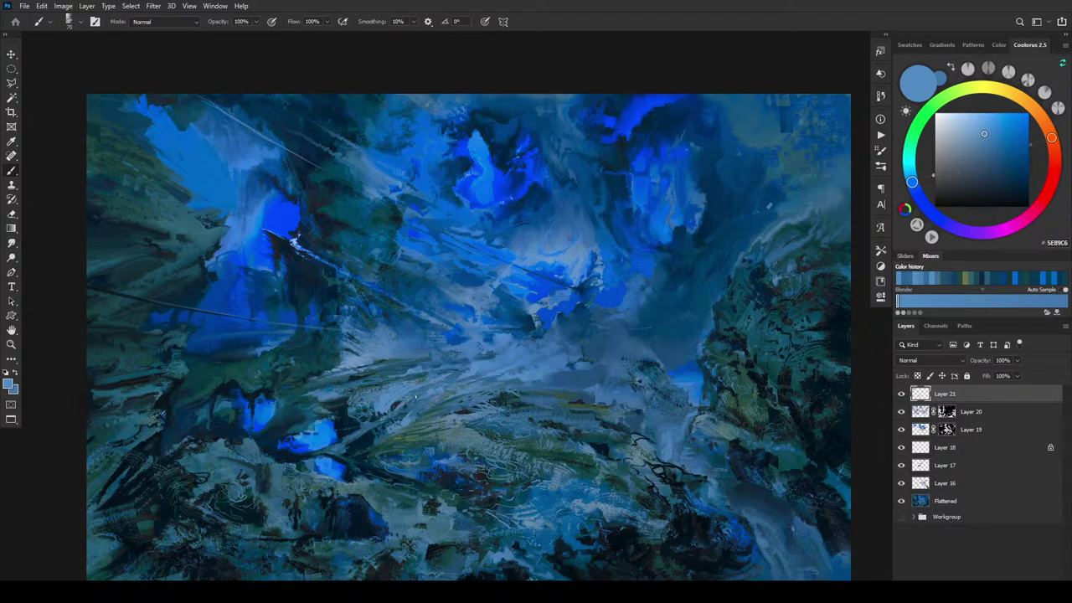
Rework the left part of the streaked bank with sampled dark #161E28, mid blue #315886 and light blue #638BC6 at brush size 100.
left_click(389, 416, "alt")
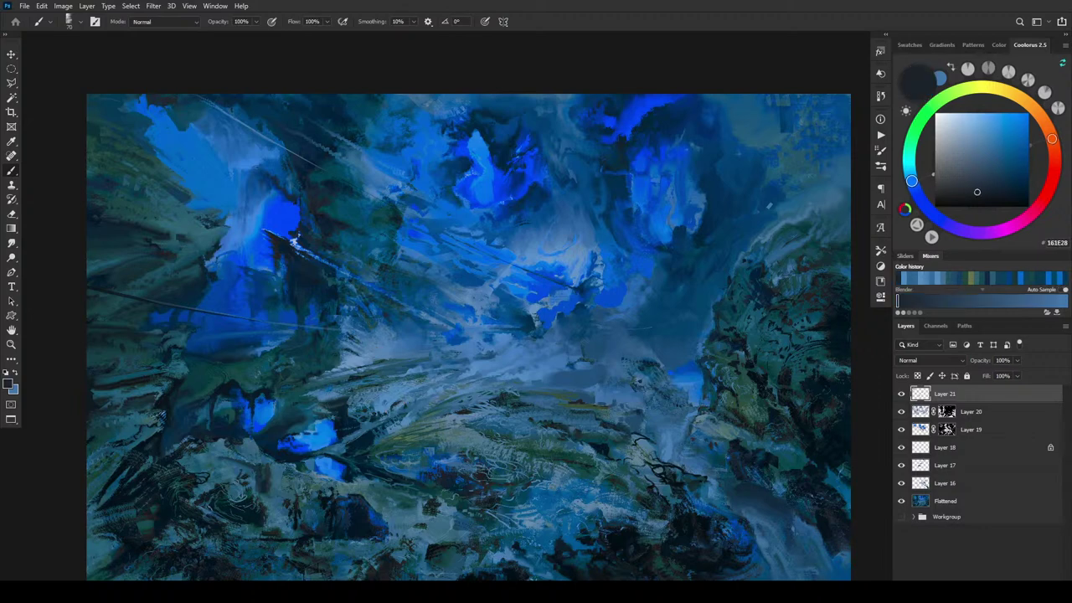
key("bracketright")
key("bracketright")
key("bracketright")
left_click(373, 409, "alt")
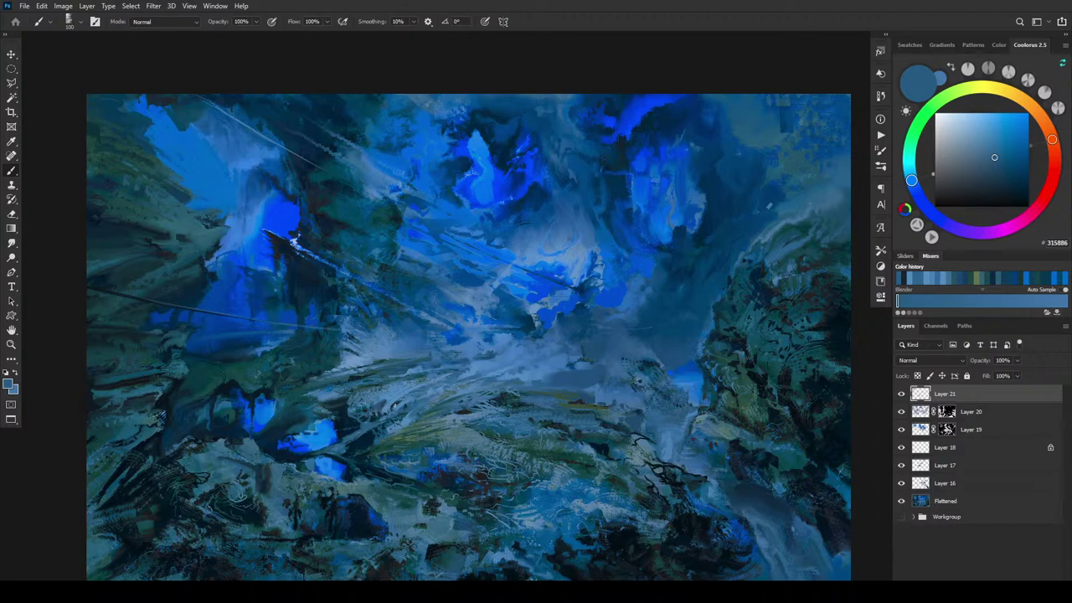
key("bracketleft")
key("bracketleft")
key("bracketleft")
key("bracketleft")
key("bracketleft")
left_click(398, 399, "alt")
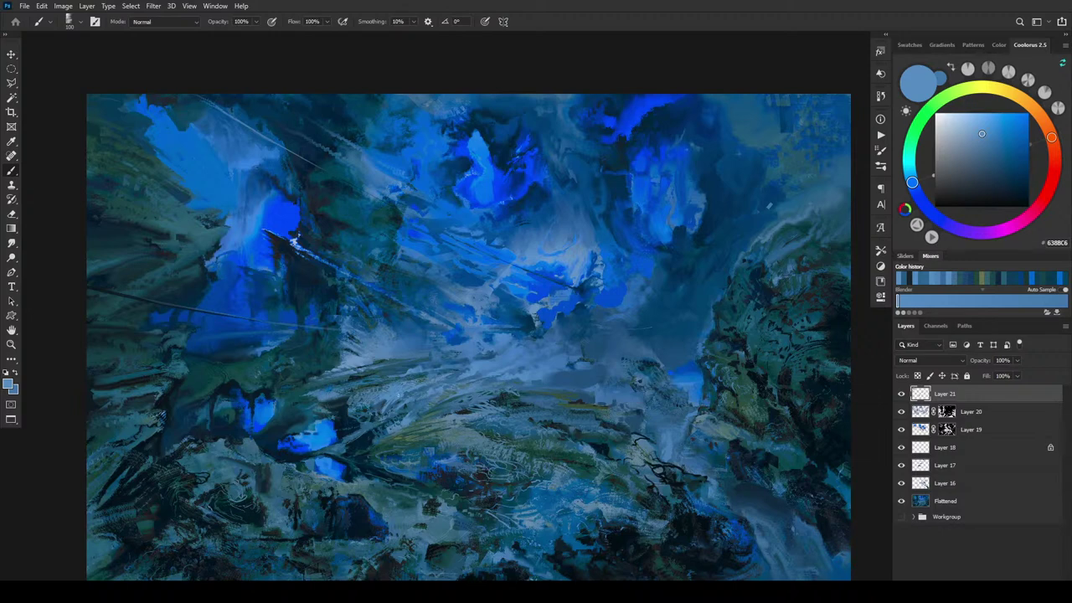
Blend sampled #2C5B94, #194447, #142546, #466661 and #20433E where the streaked bank meets the grass, reducing the brush to 60.
left_click(381, 438, "alt")
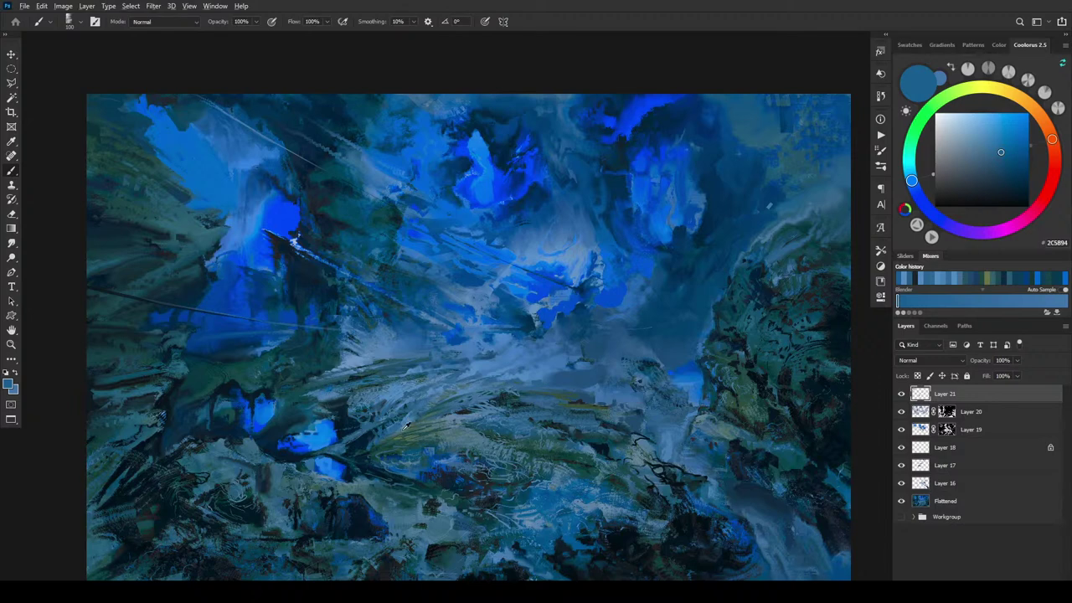
left_click(441, 409, "alt")
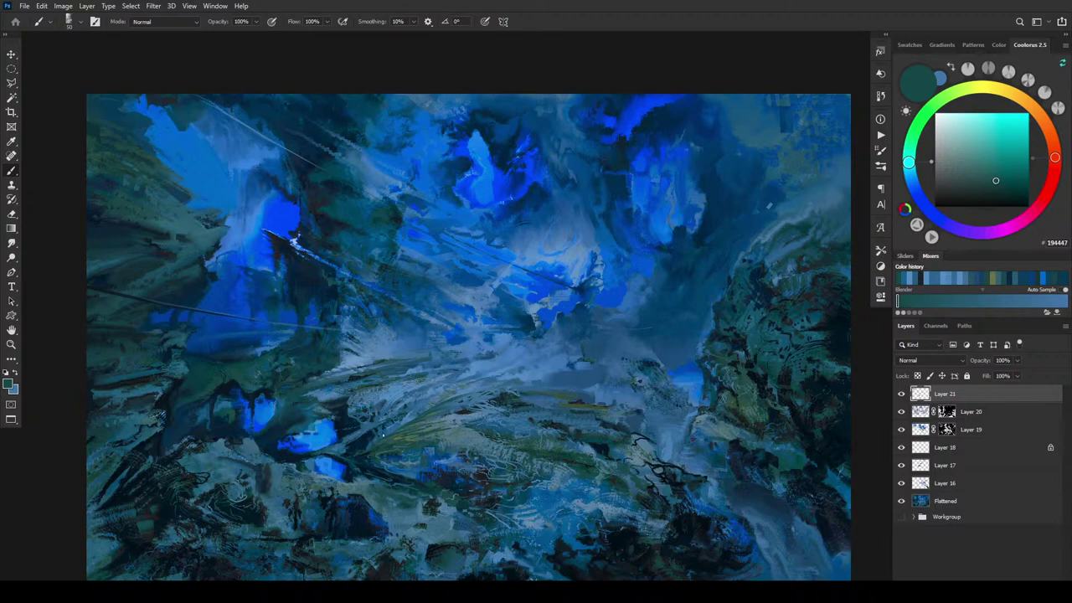
left_click(373, 434, "alt")
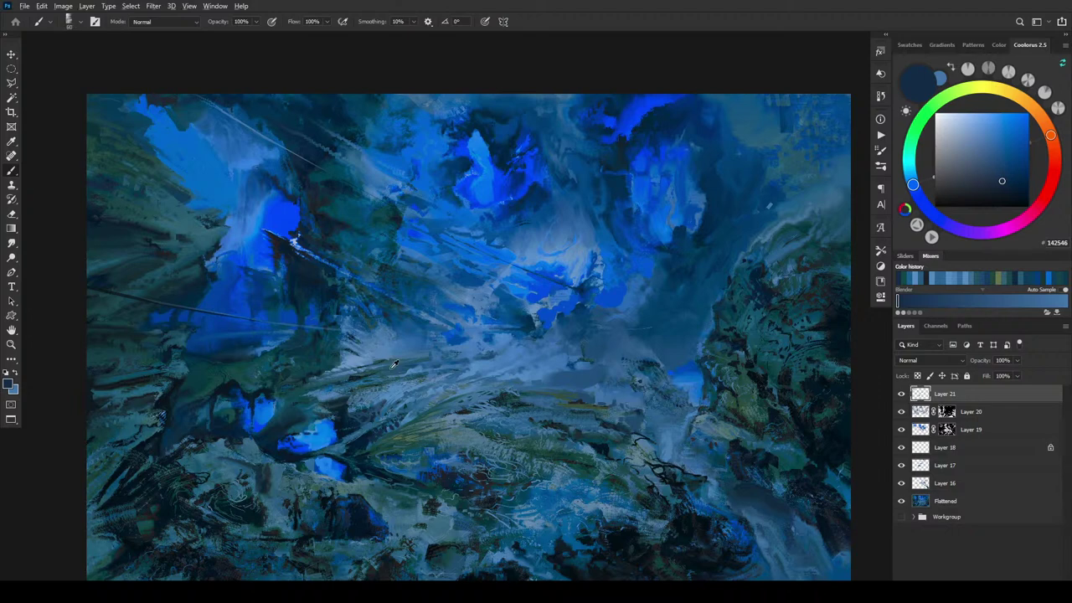
left_click(439, 408, "alt")
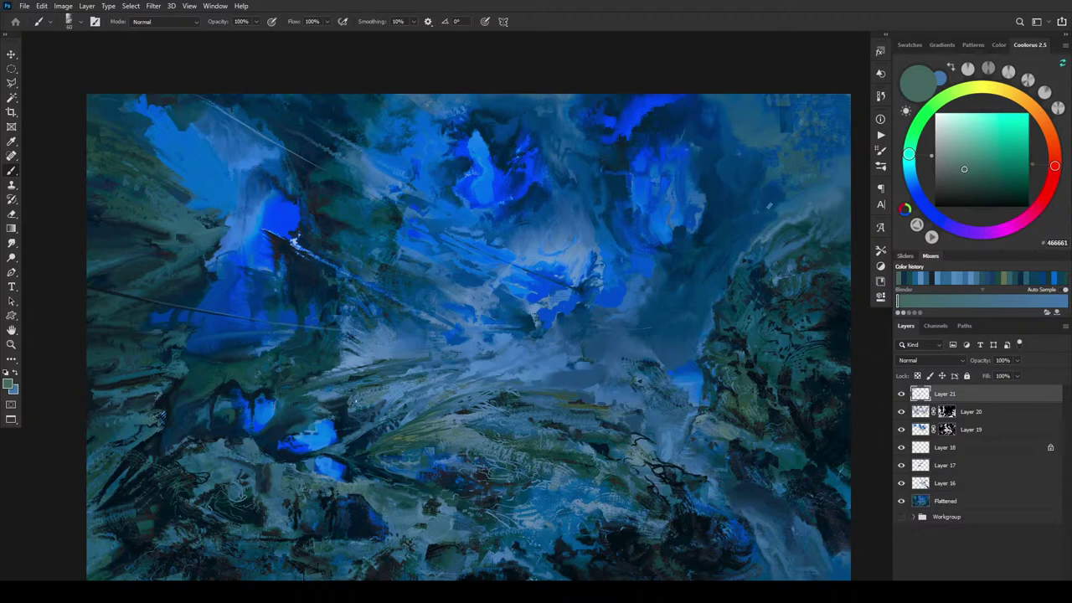
left_click(360, 388, "alt")
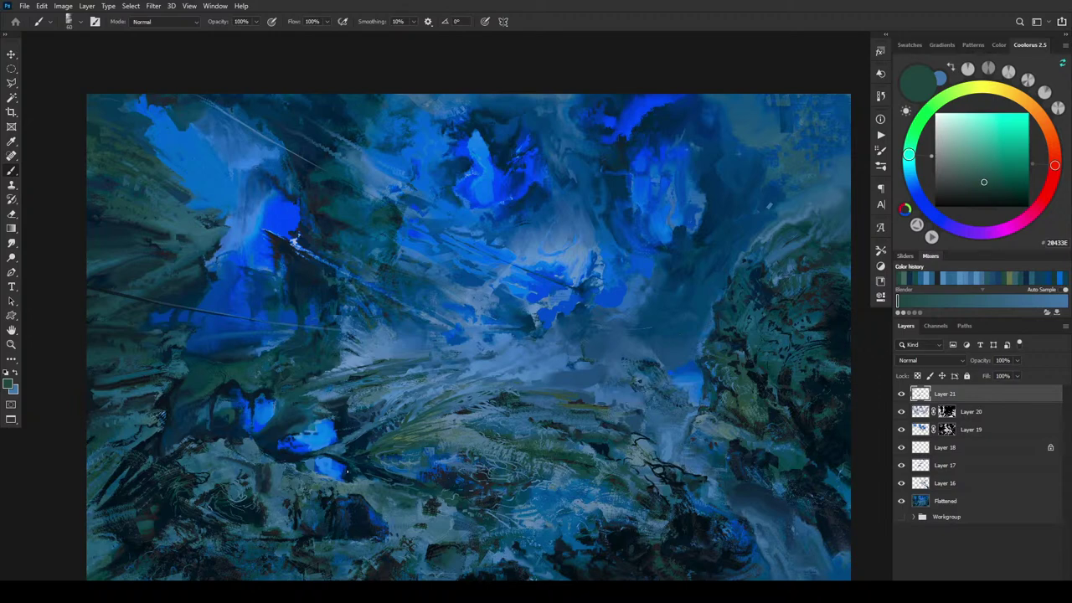
Extend the bright blue pools with their sampled blue and add a blue streak to their right, along the grass edge.
left_click(307, 442, "alt")
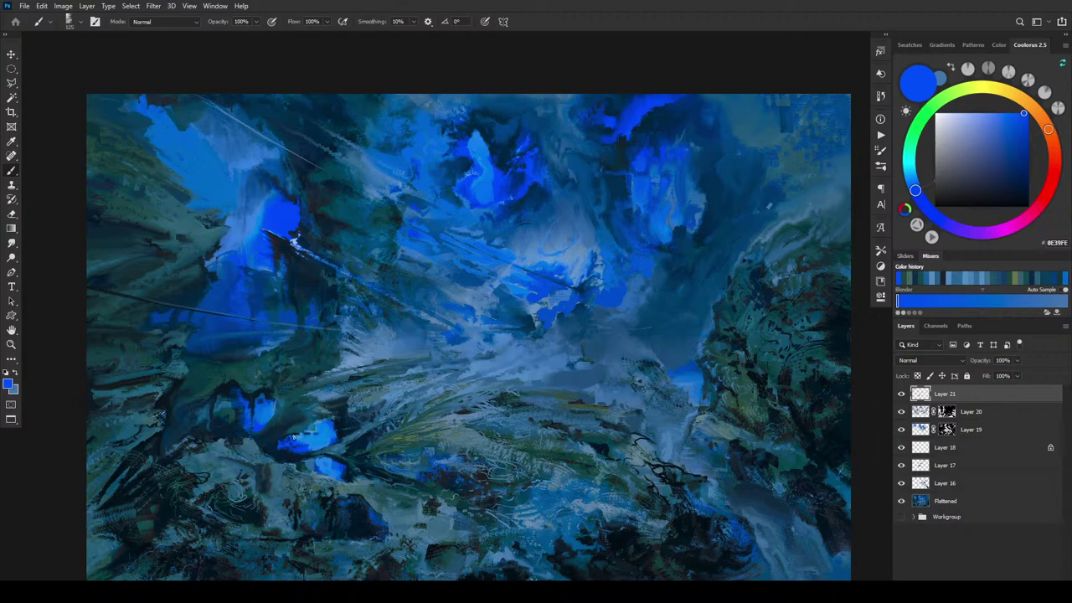
left_click_drag(296, 444, 308, 447)
left_click_drag(358, 449, 379, 429)
Build up the blue streak right of the pools with sampled mid and bright blues, including #294C7E, reducing the brush to 100.
left_click(419, 410, "alt")
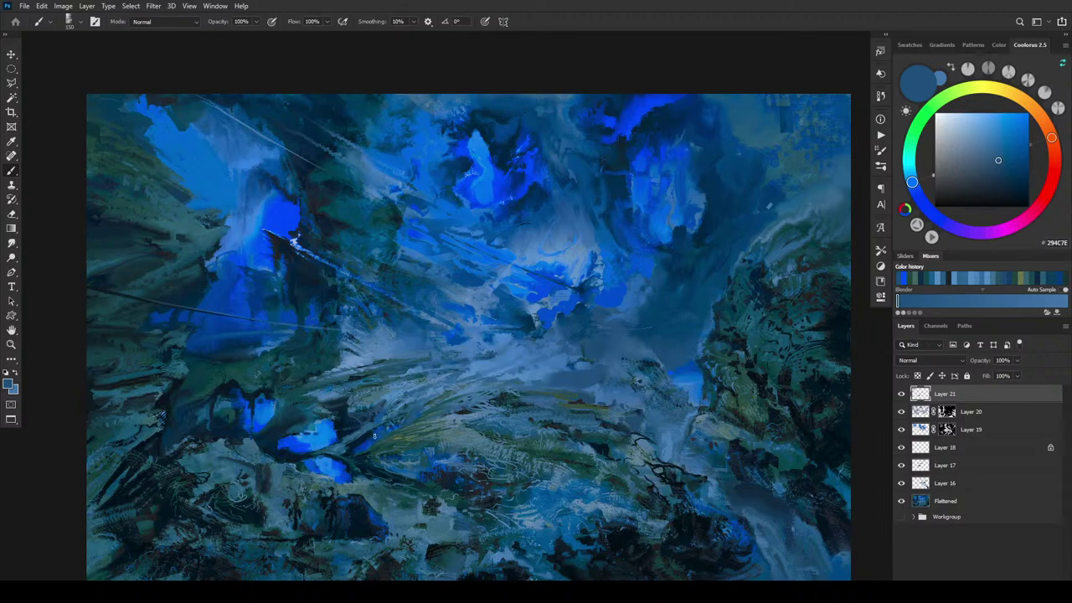
left_click(335, 430, "alt")
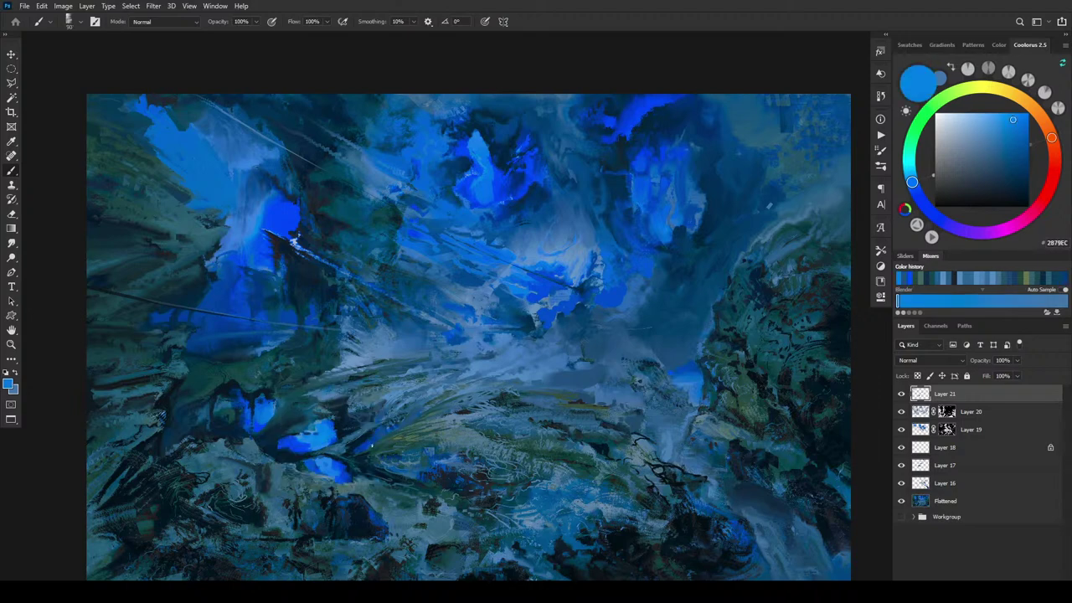
left_click(376, 441, "alt")
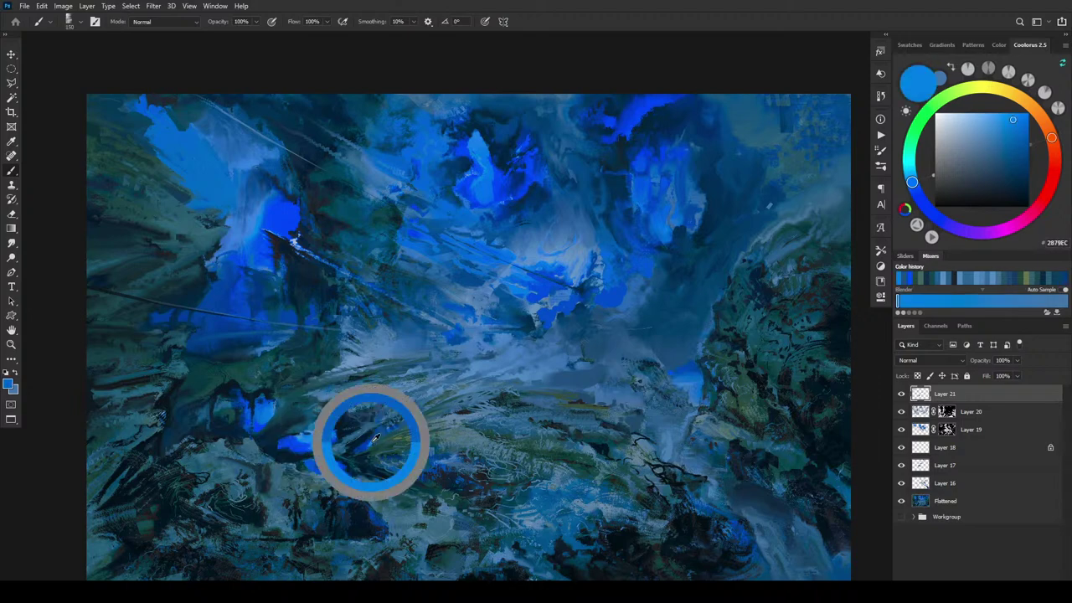
left_click(376, 441, "alt")
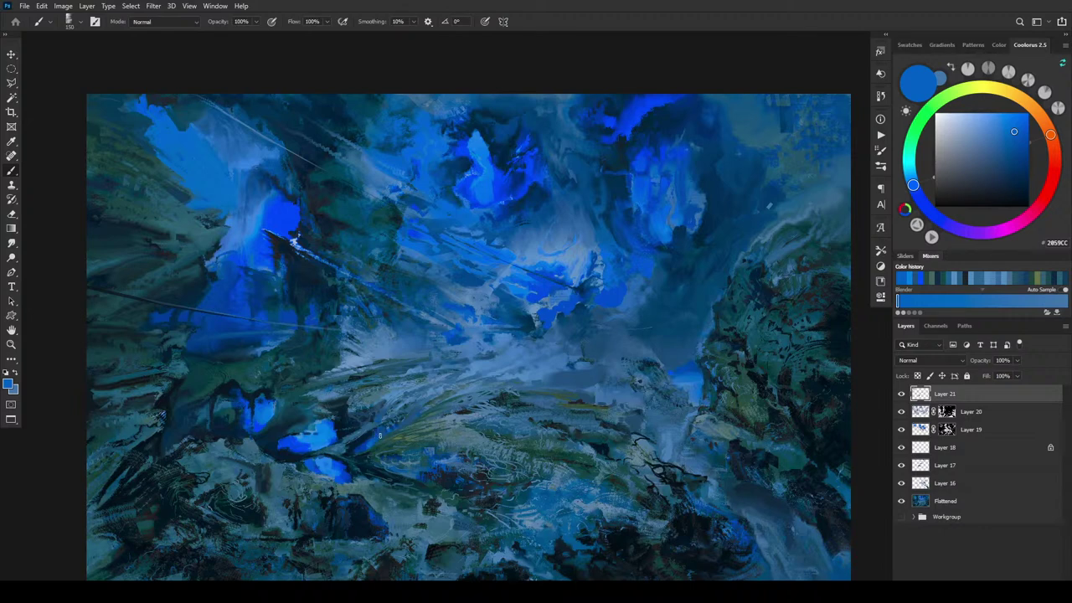
key("bracketleft")
key("bracketleft")
key("bracketleft")
key("bracketleft")
key("bracketleft")
left_click(368, 441, "alt")
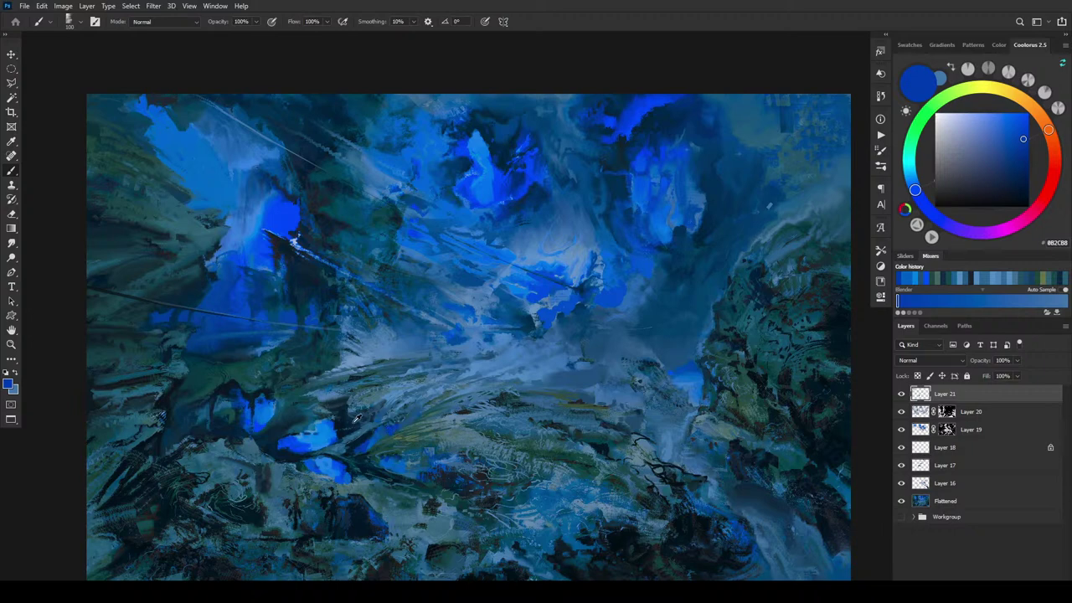
Refine the upper end of the blue streak with closely sampled deep blues and #214876, using brush sizes 50 and 100.
left_click(389, 429, "alt")
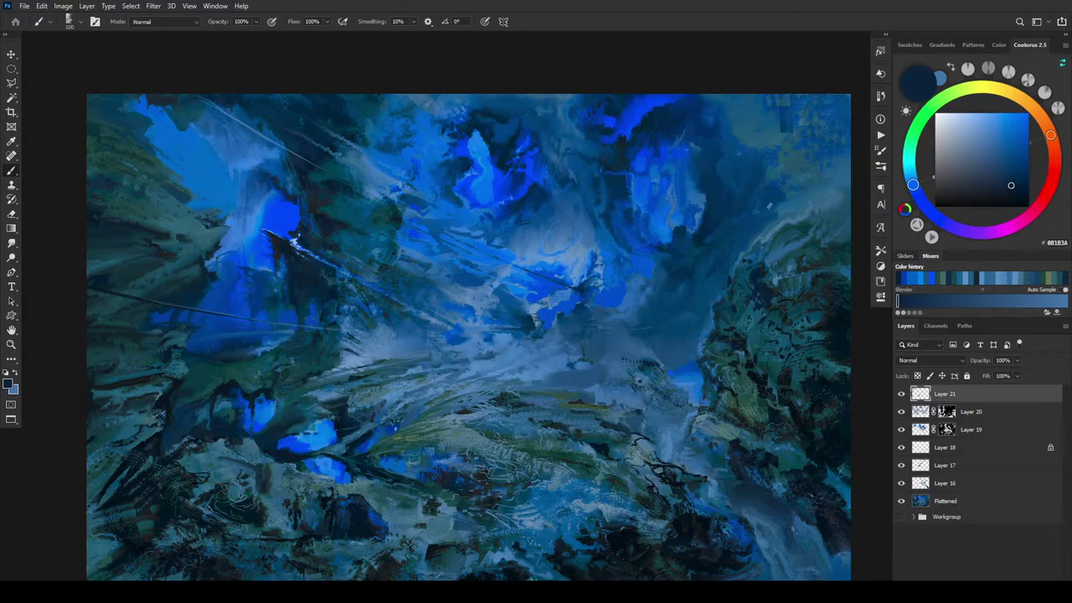
left_click(397, 422, "alt")
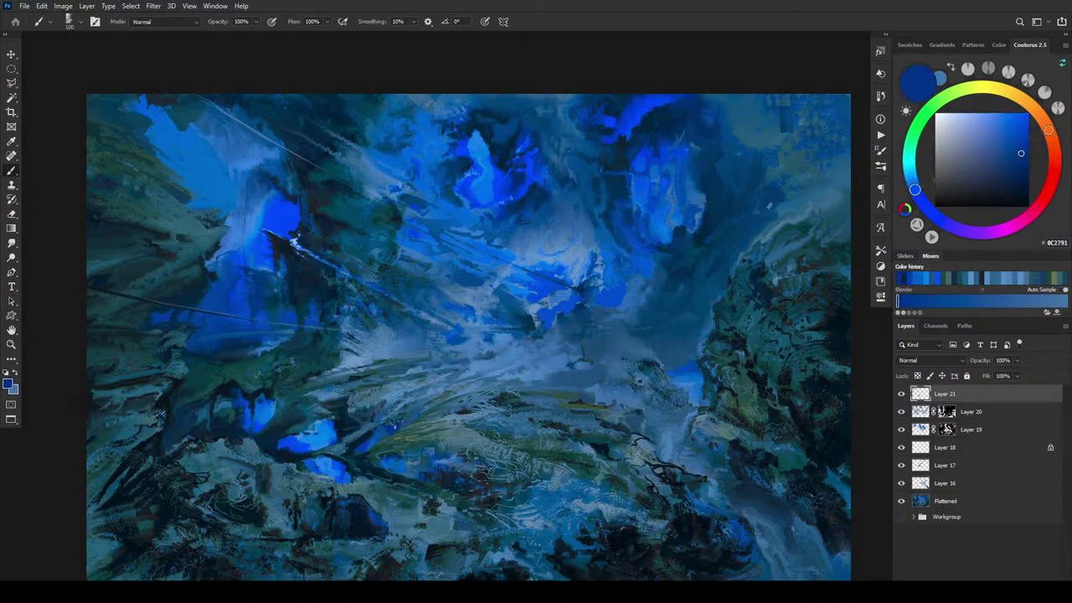
left_click(398, 417, "alt")
left_click(394, 418, "alt")
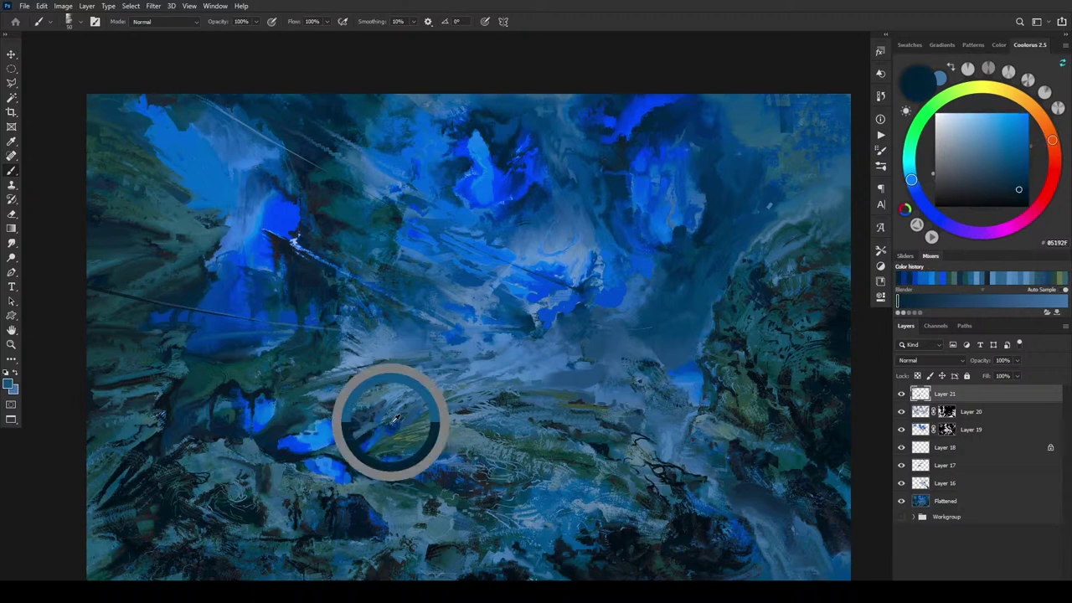
left_click(393, 424, "alt")
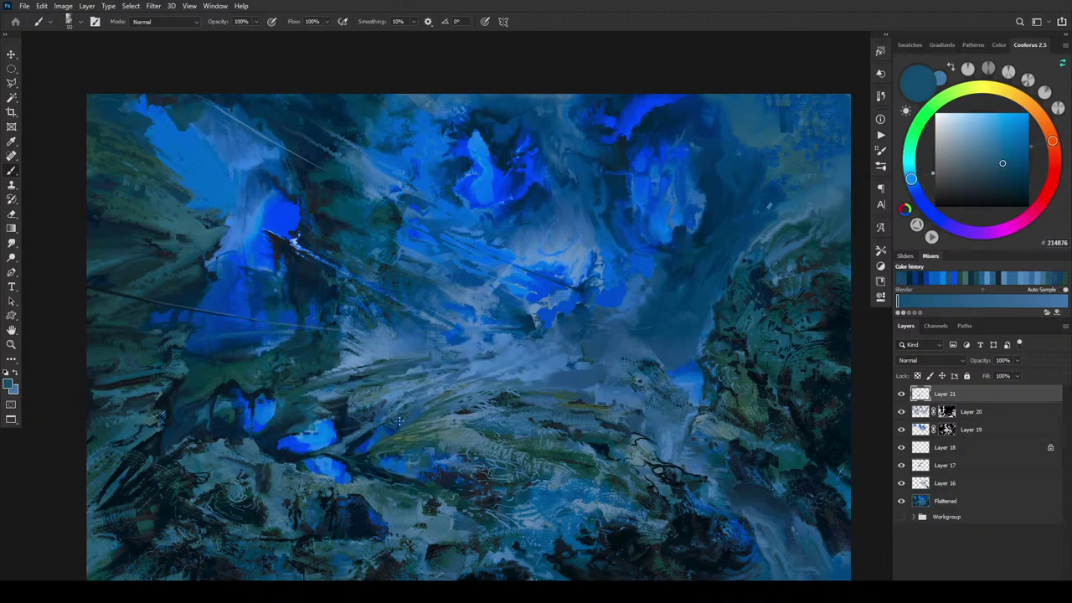
left_click(391, 426, "alt")
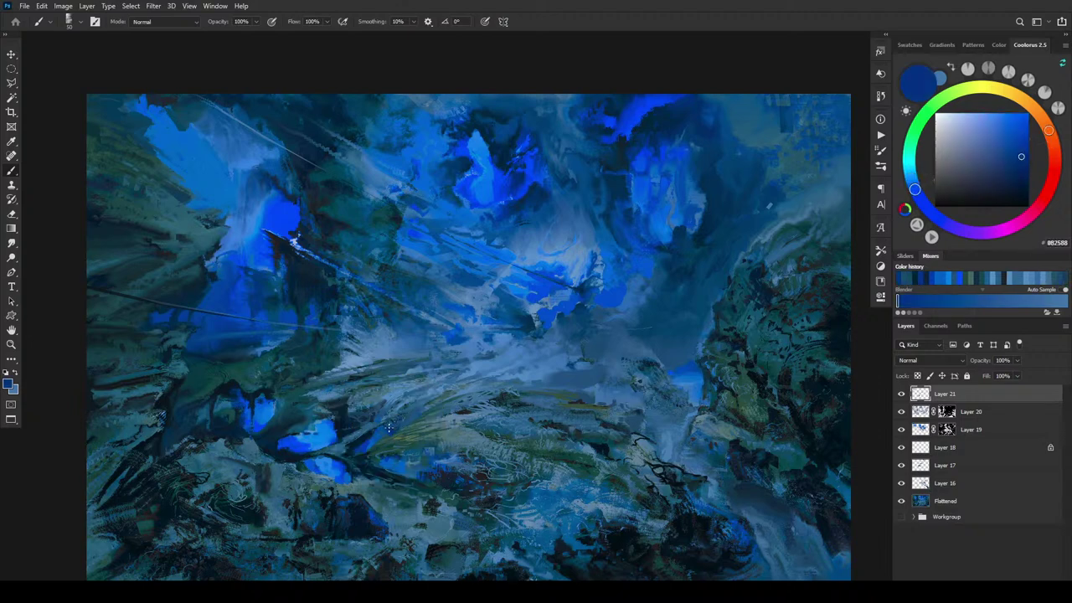
left_click(392, 426, "alt")
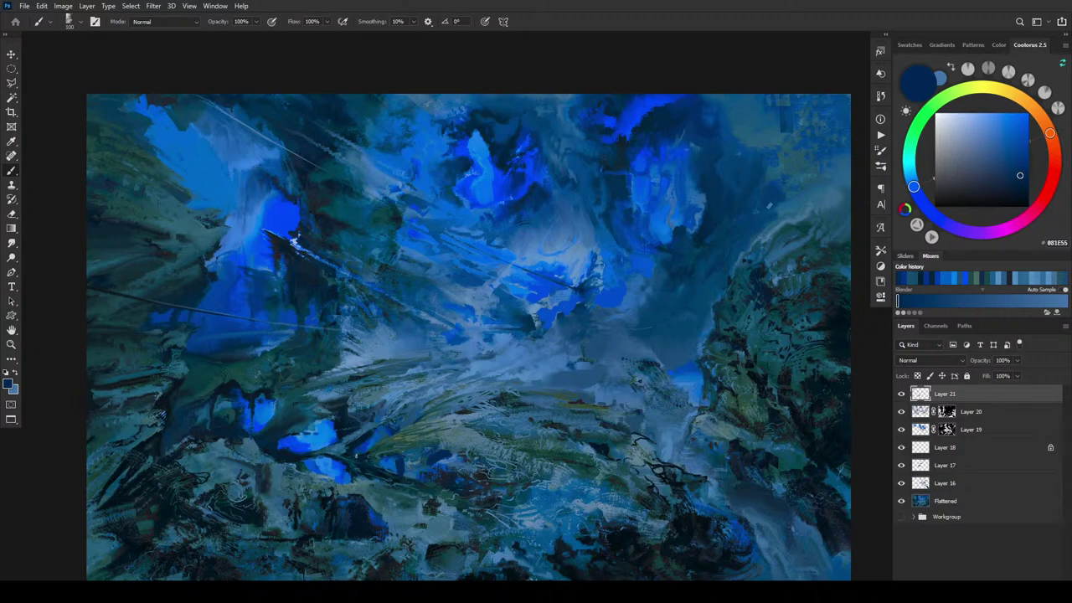
Blend sampled dark blues, #537598, #4C73C2 and teal #1C4344 into the dark bank right of the pools, reducing the brush to 60.
left_click(390, 452, "alt")
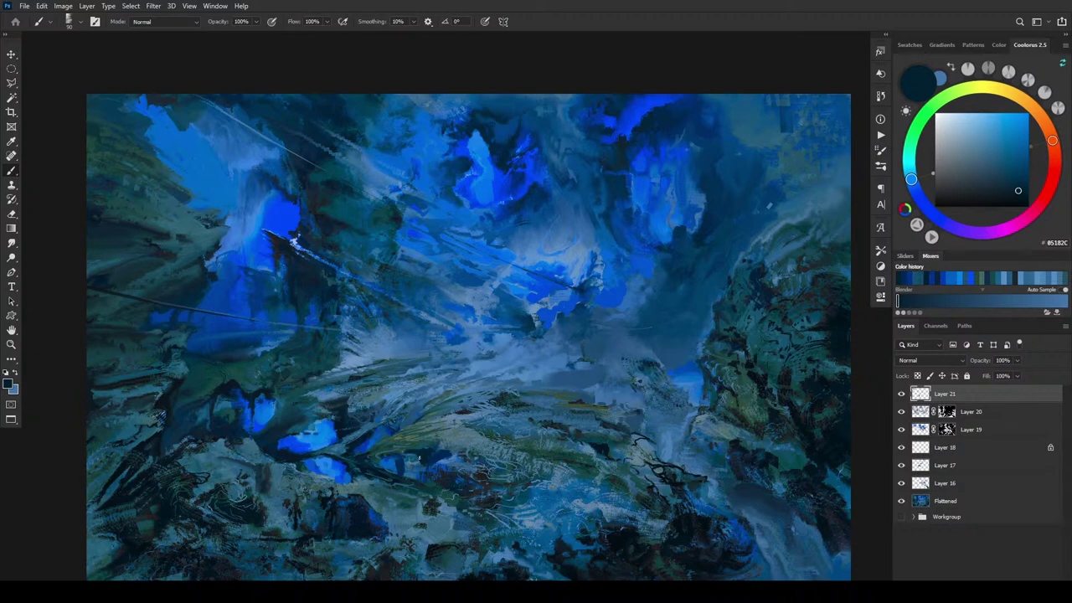
left_click(459, 444, "alt")
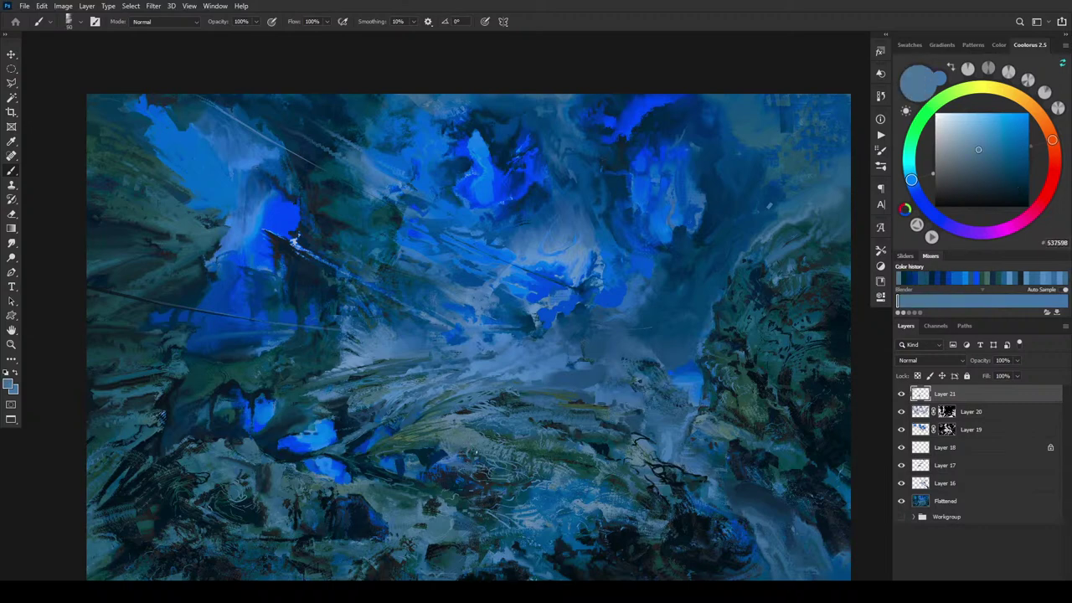
left_click(459, 456, "alt")
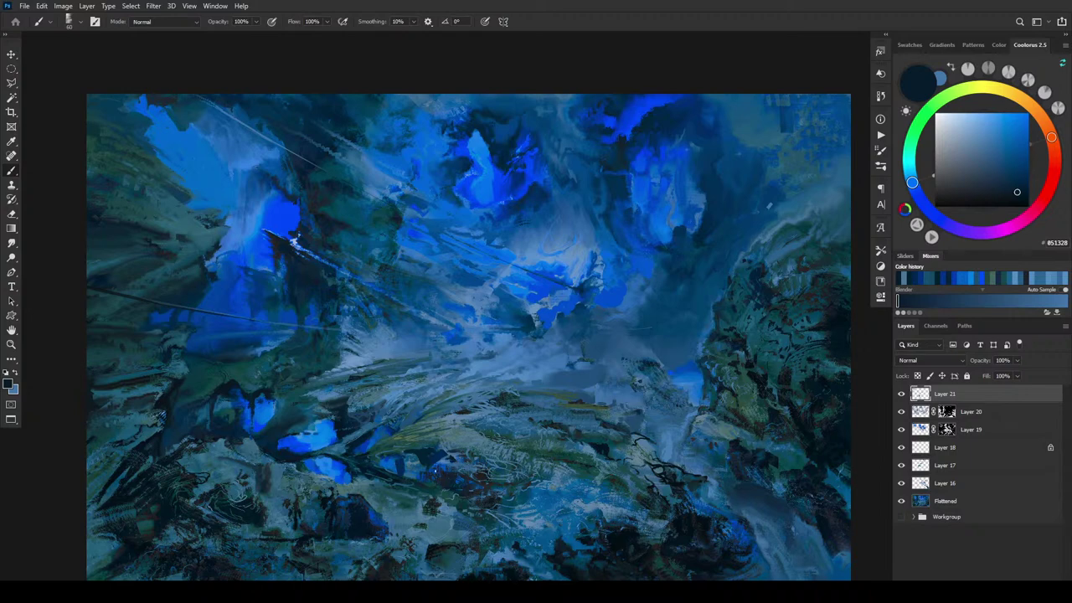
left_click(450, 460, "alt")
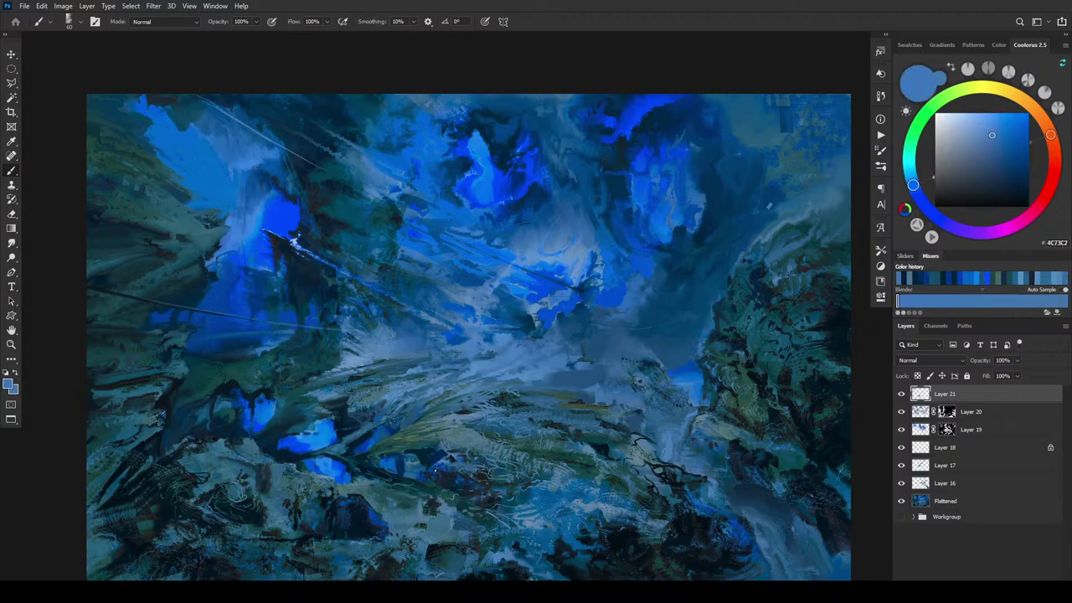
left_click(444, 494, "alt")
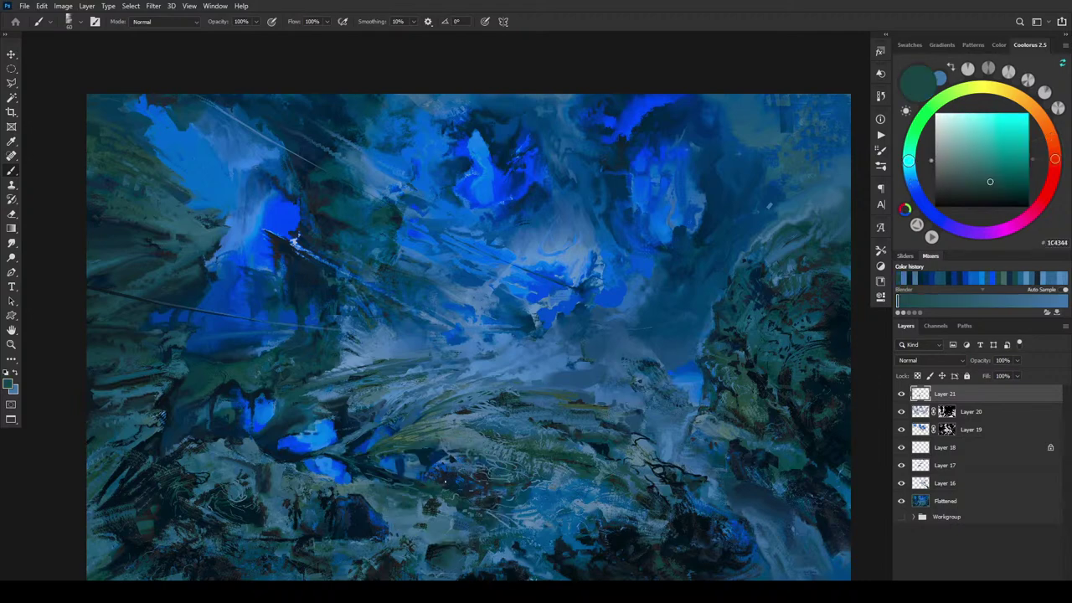
left_click(424, 481, "alt")
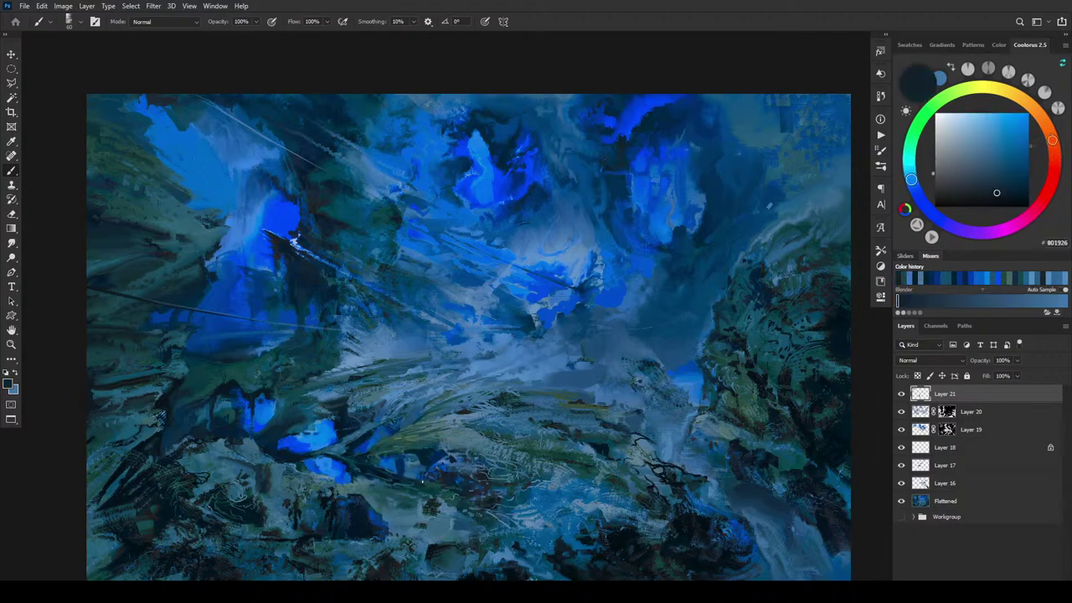
left_click(429, 485, "alt")
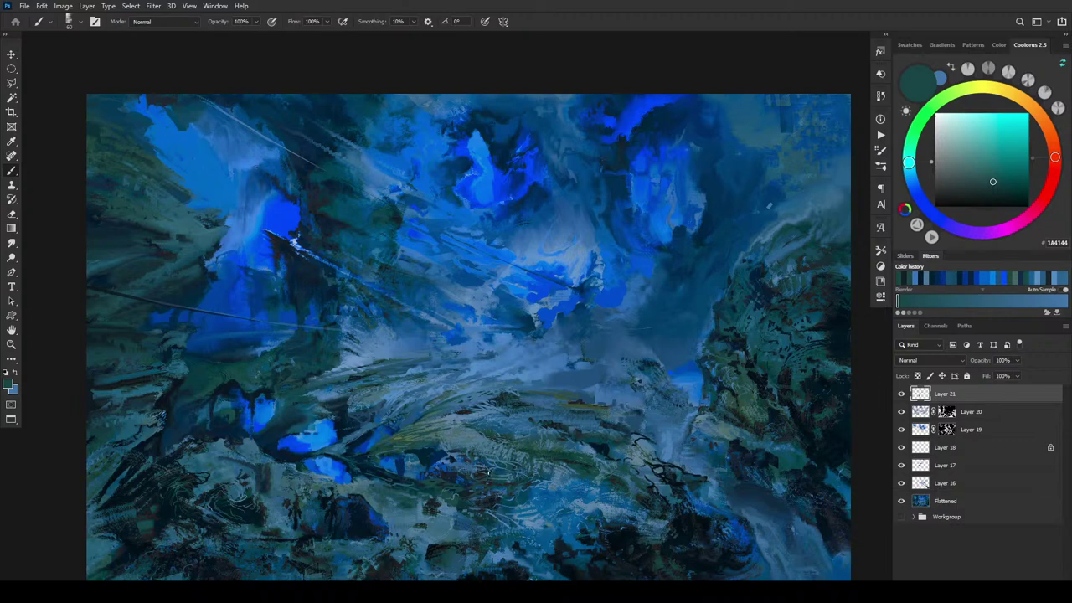
Break up the dark bank's right end below the grass with fine strokes of sampled #52769F, #202F48 and near-black blue.
left_click(500, 463, "alt")
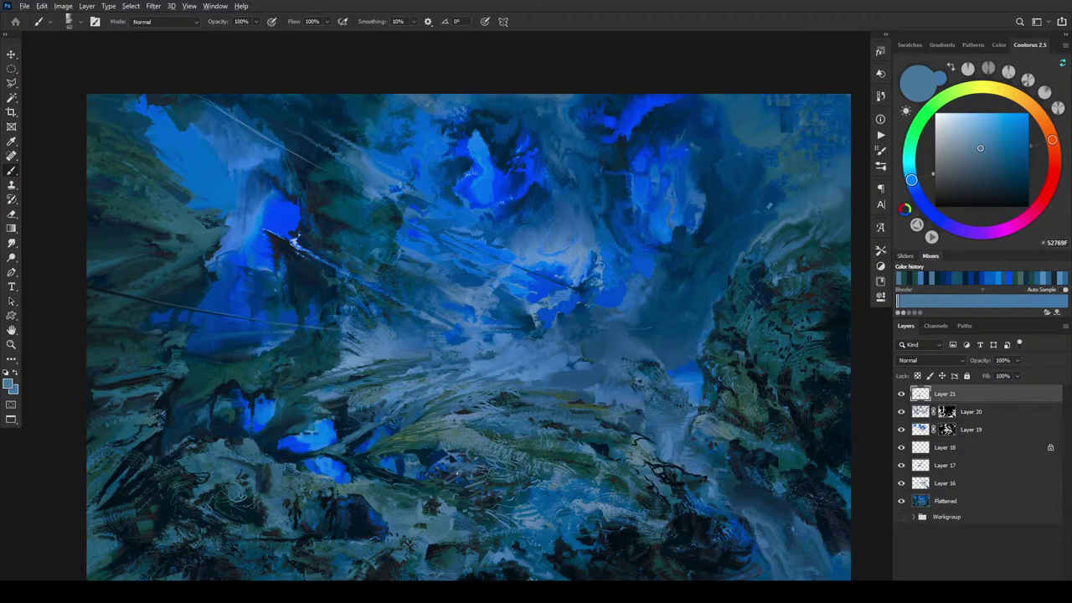
left_click(459, 474, "alt")
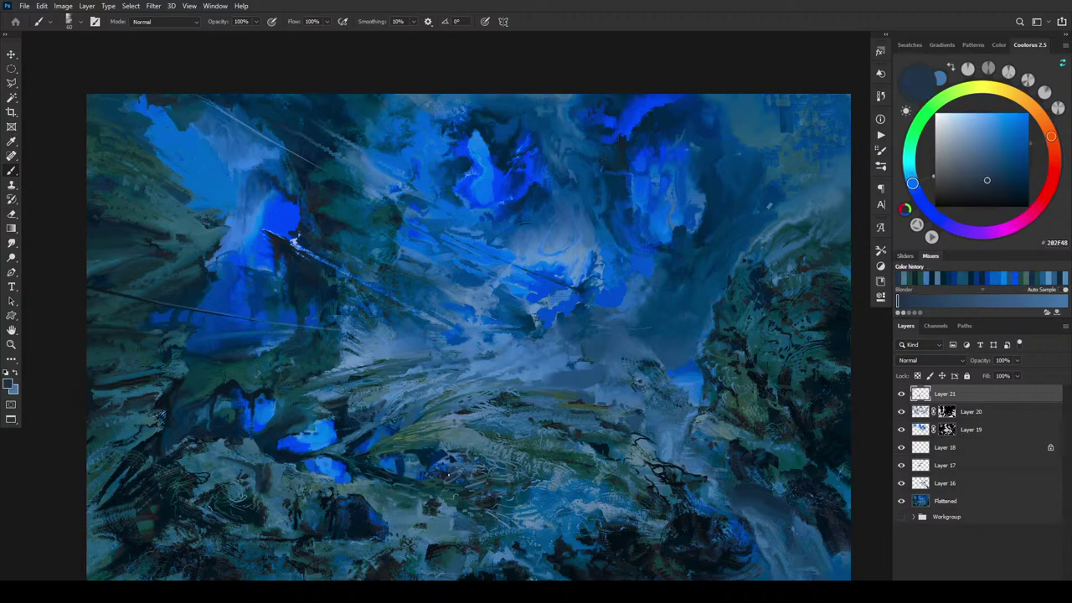
left_click(453, 470, "alt")
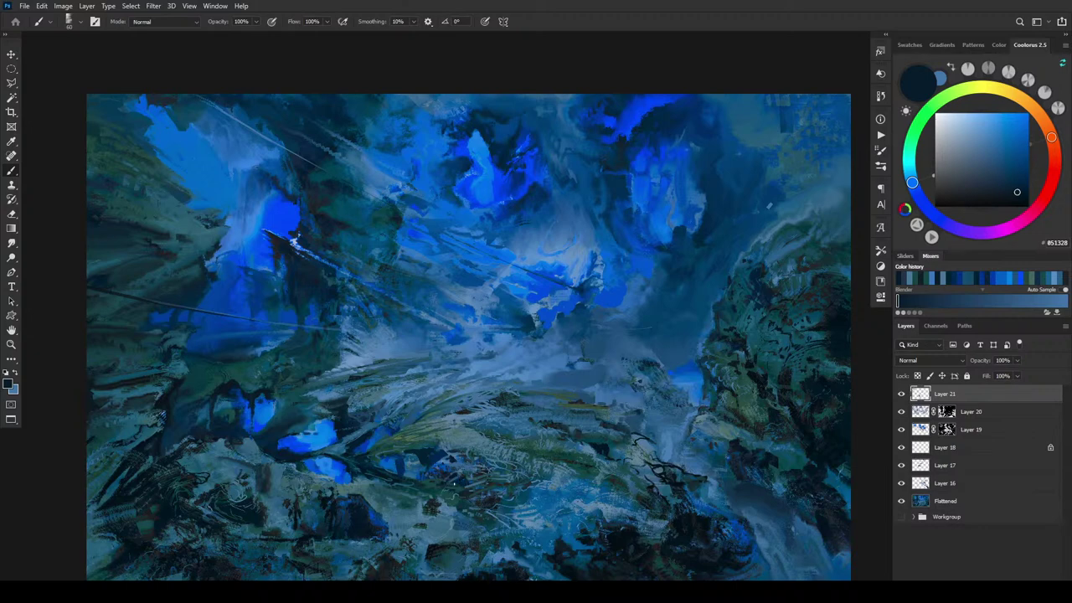
left_click_drag(459, 488, 446, 485)
left_click(442, 467, "alt")
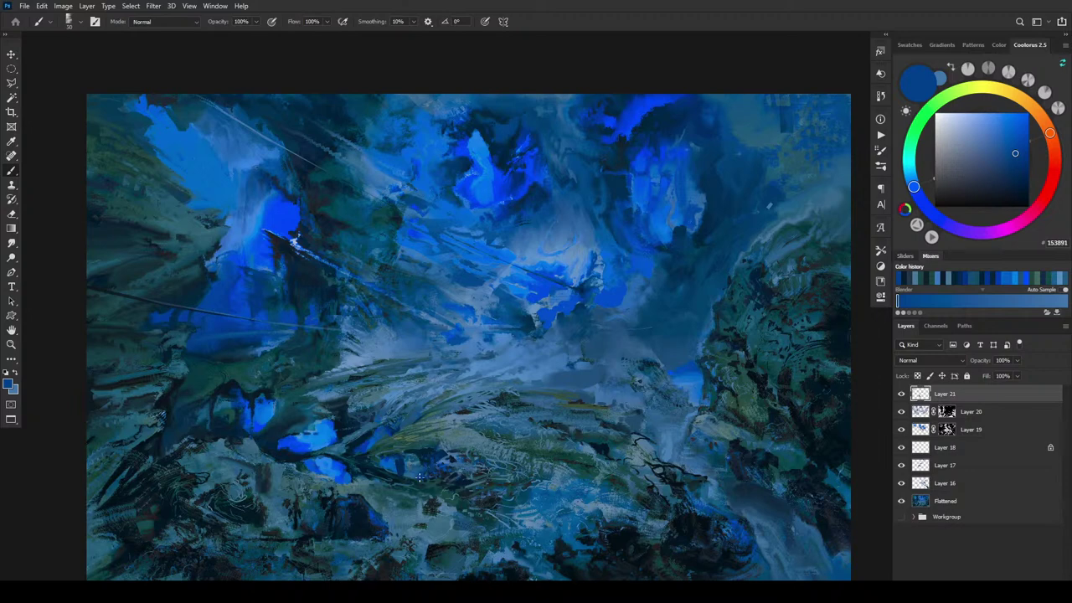
Soften the edges of the dim blue pool below the grass with sampled deep blues and dark green #163D33.
left_click(435, 453, "alt")
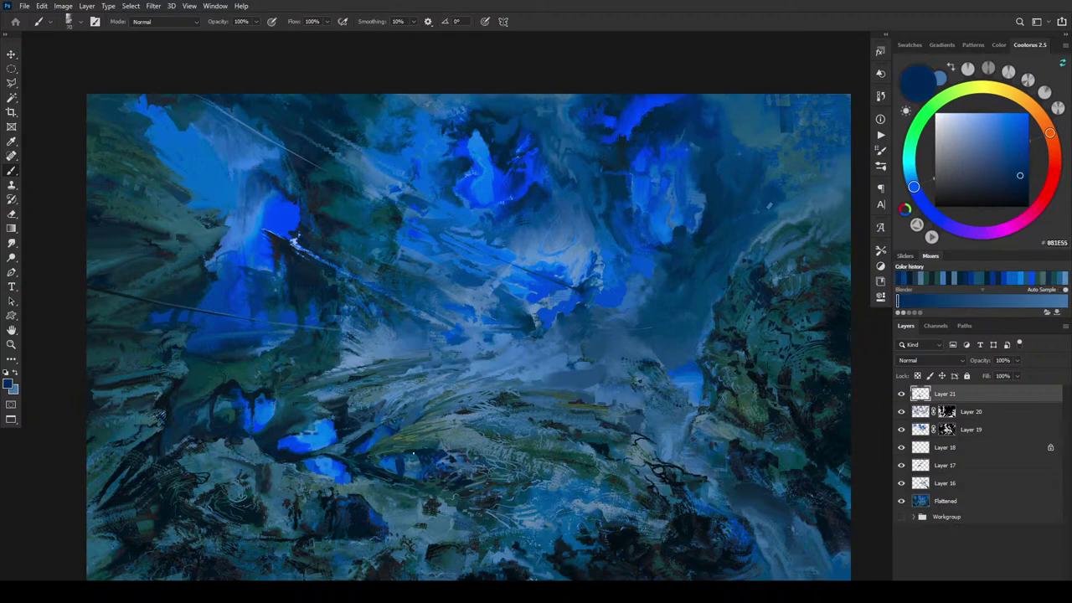
left_click(416, 446, "alt")
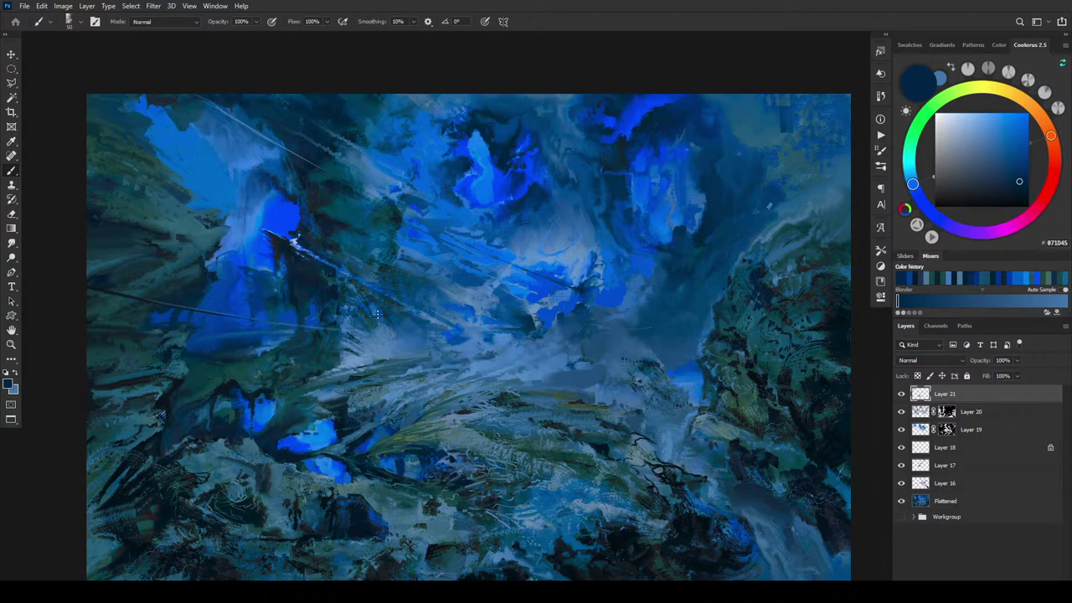
left_click(365, 458, "alt")
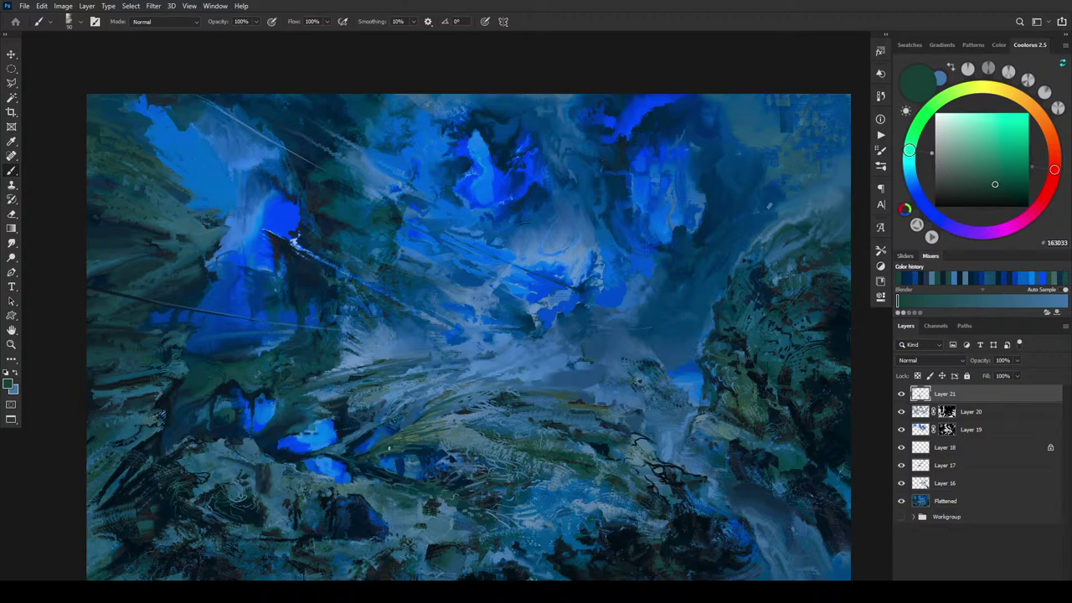
left_click(374, 459, "alt")
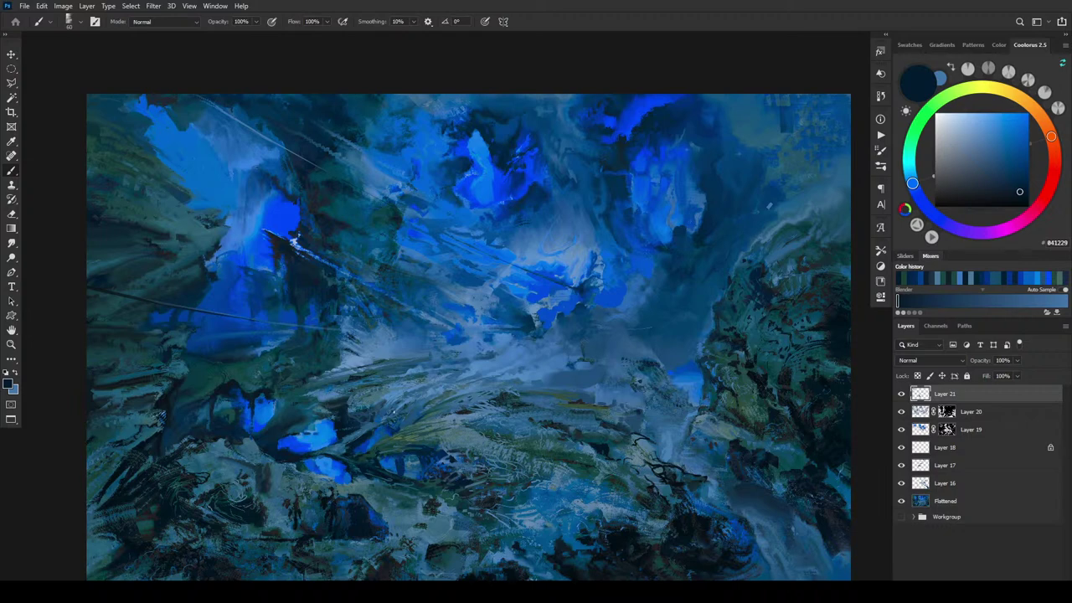
Brighten the blue pool below the grass with sampled #1F55C5 and #2159C7, enlarging the brush to 125 to blend in deeper blues.
left_click(379, 436, "alt")
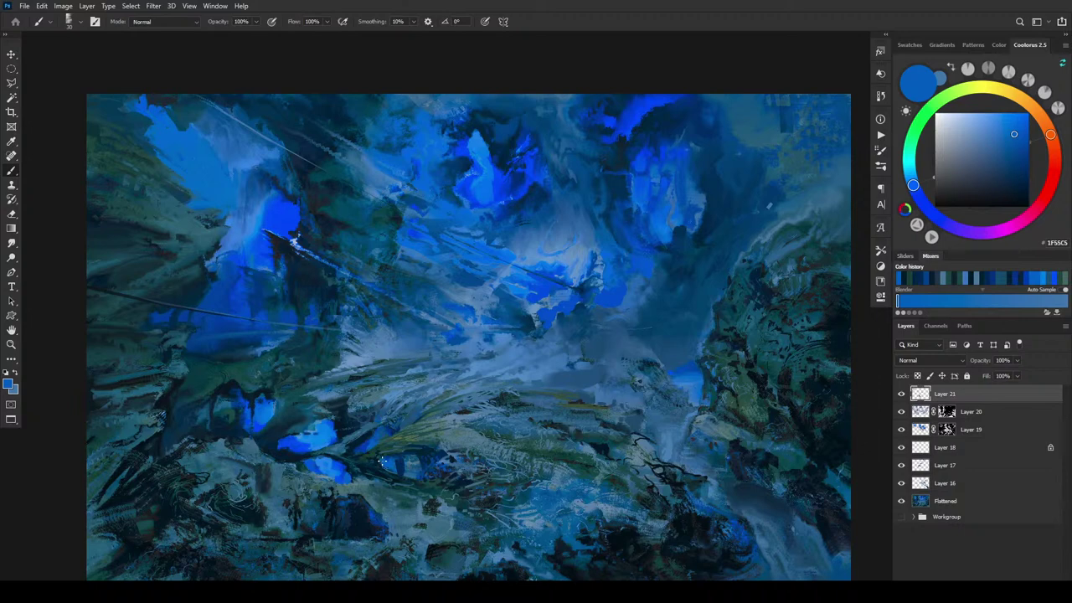
left_click(394, 453, "alt")
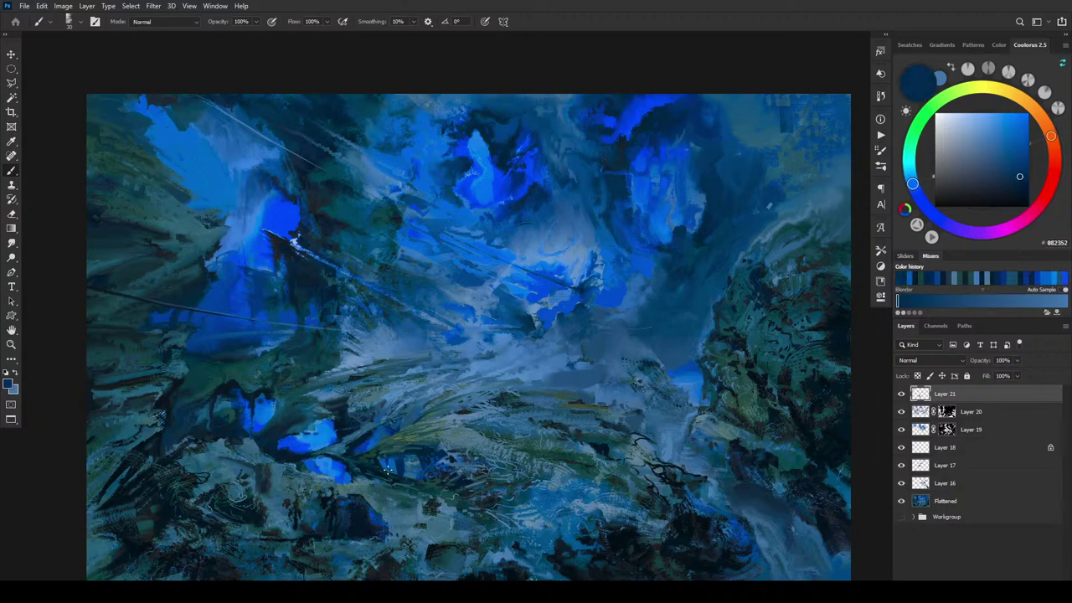
left_click(393, 461, "alt")
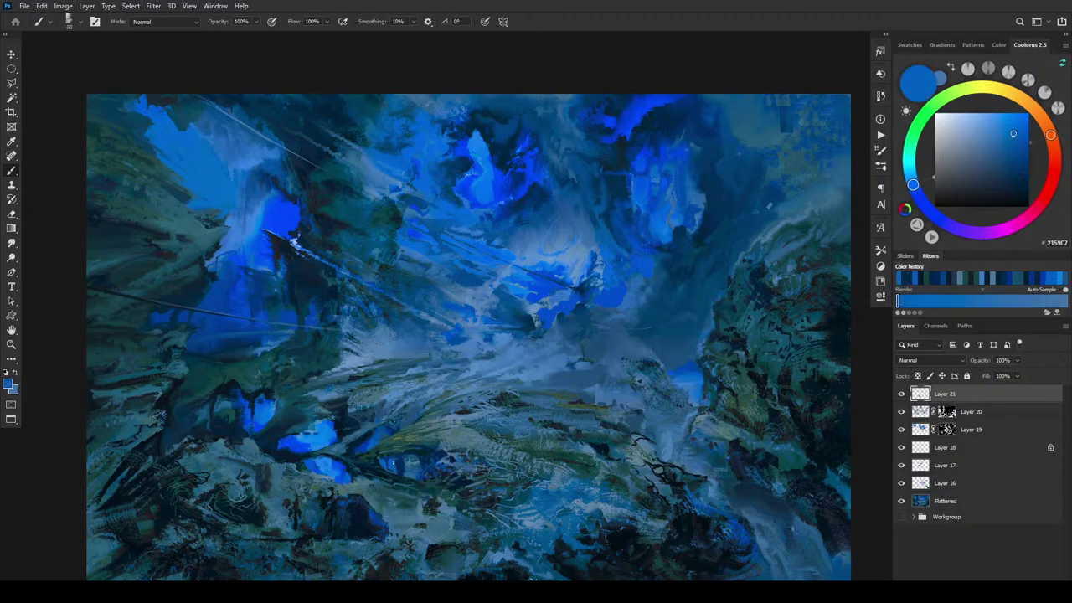
left_click(406, 444, "alt")
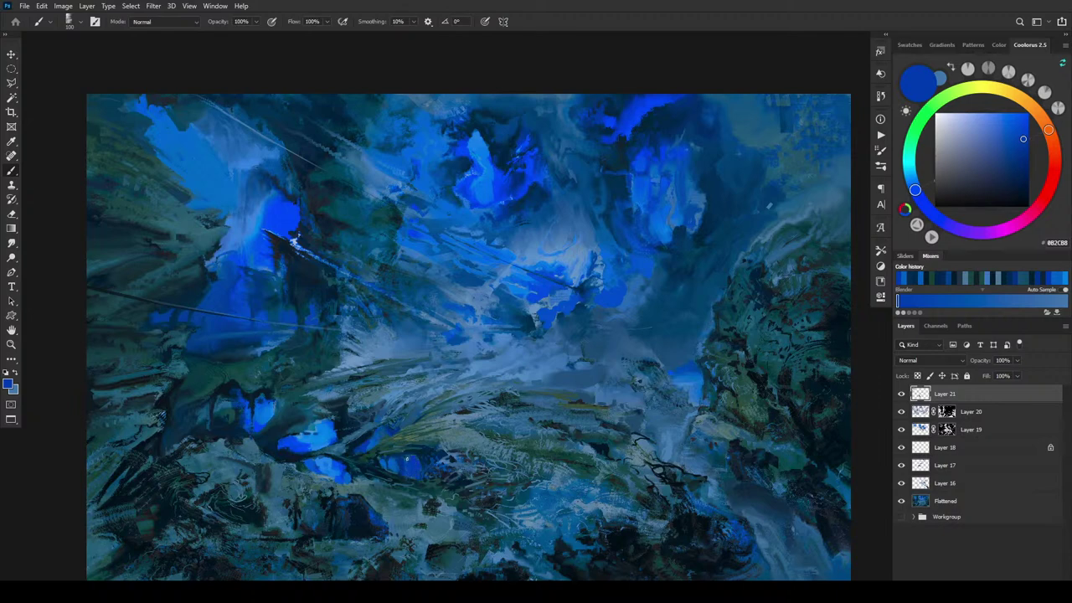
left_click(424, 458, "alt")
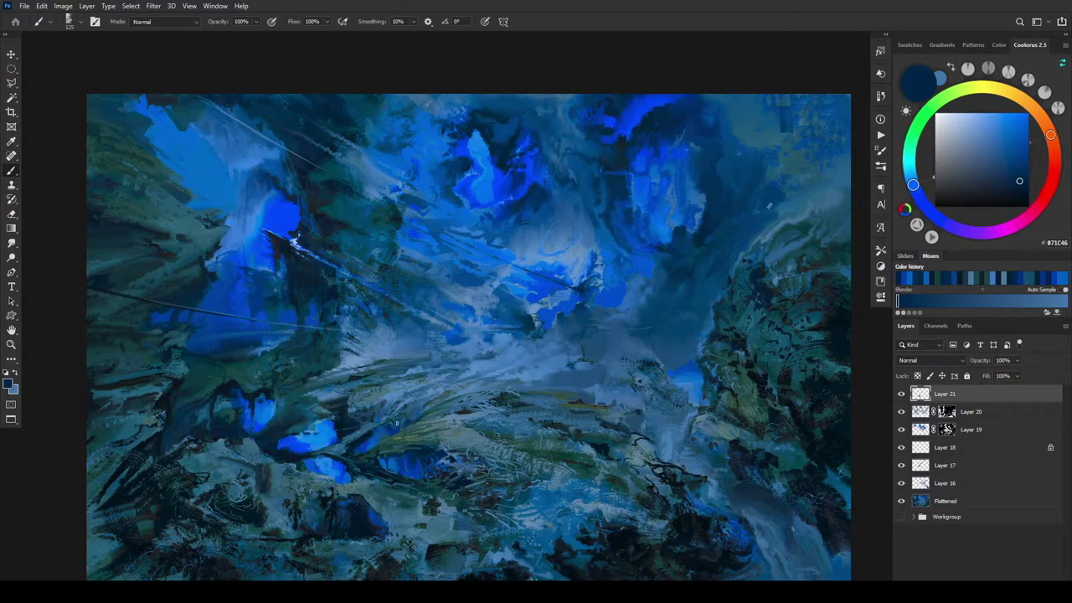
Extend the upper blue streak along the grass edge with sampled #133791 and #123384, blending its end with #13263E and a light blue.
left_click(395, 425, "alt")
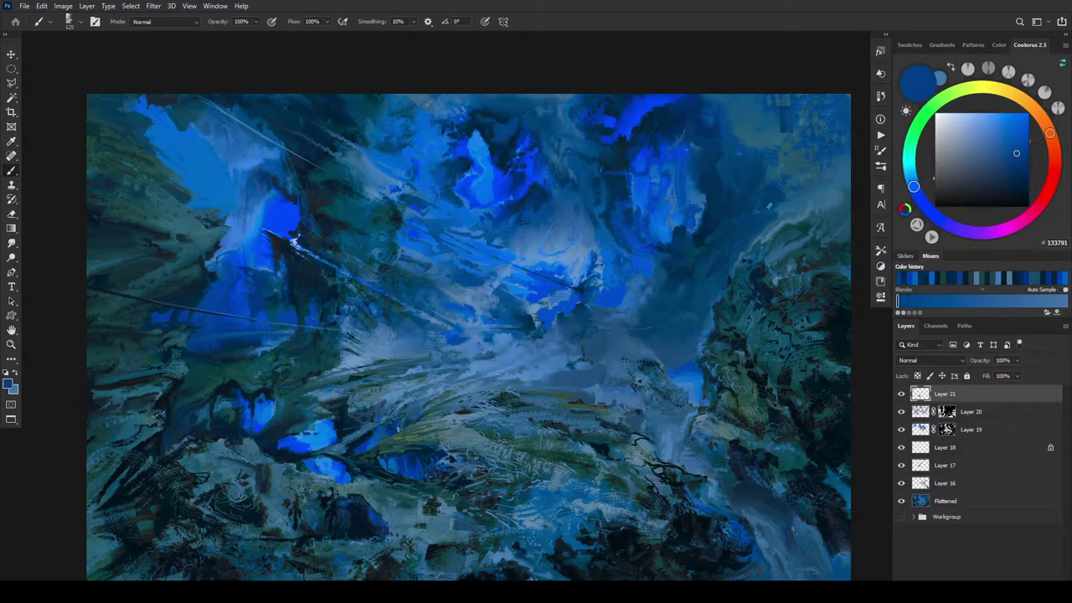
left_click(404, 415, "alt")
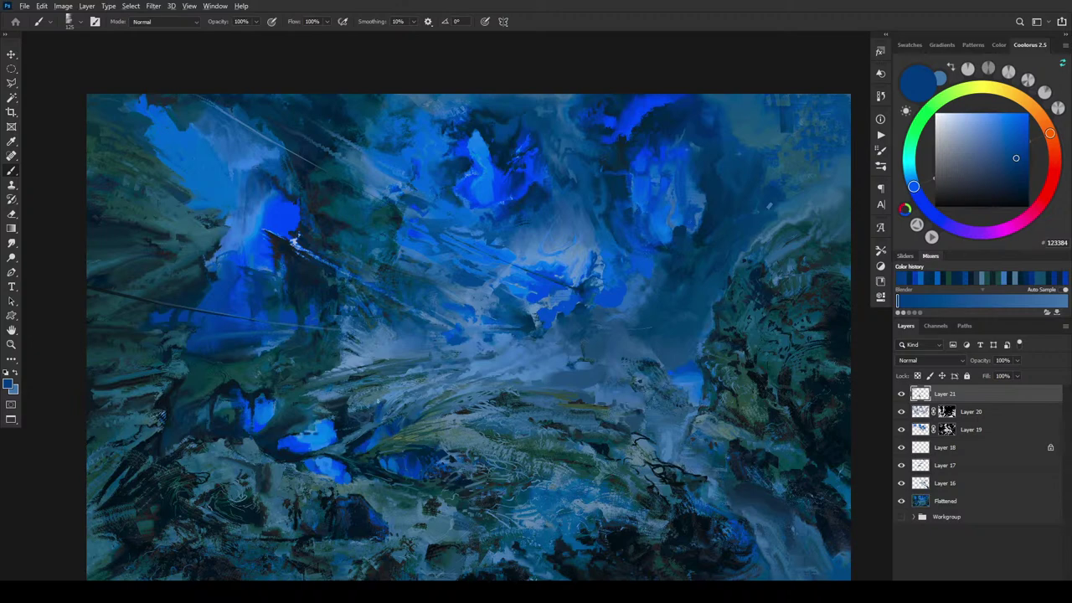
left_click(377, 410, "alt")
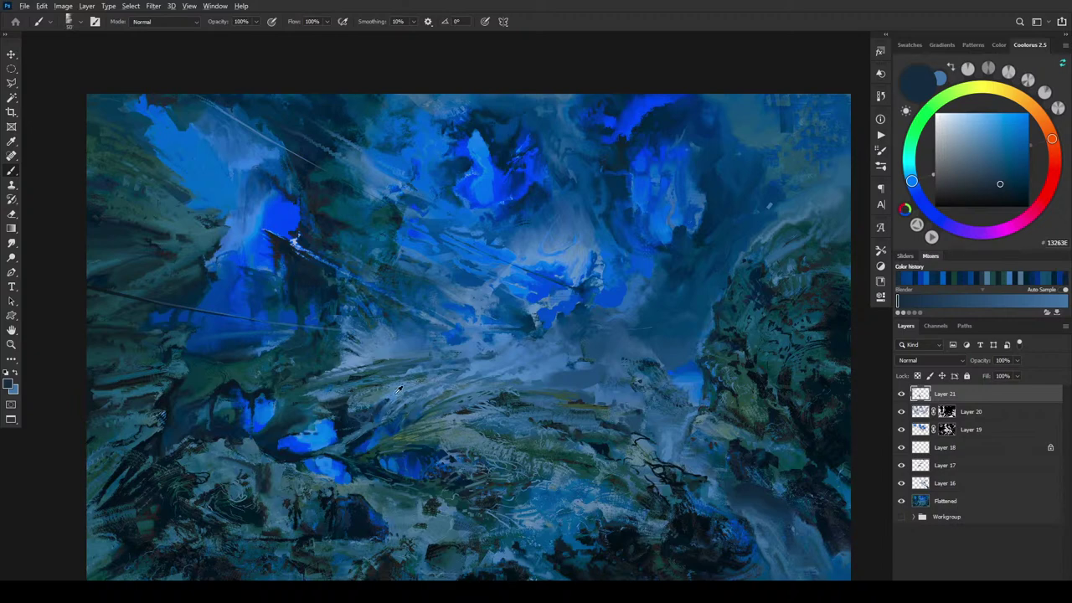
left_click(397, 389, "alt")
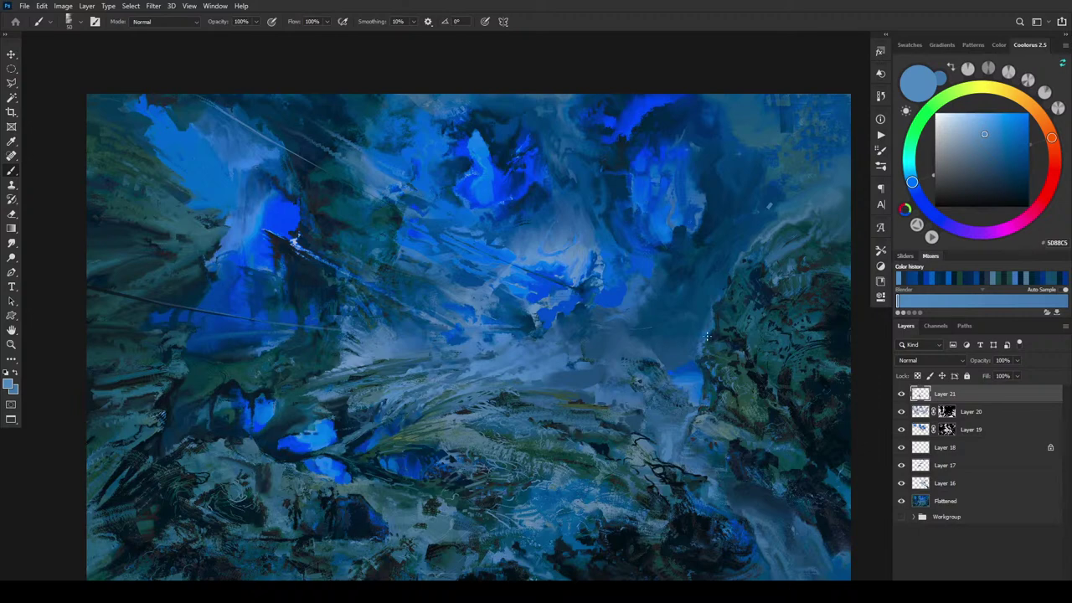
Blend the sky below the bright blue cloud edge with sampled mid blues including #214278 and #42679E, enlarging the brush to 250.
key("bracketright")
key("bracketright")
key("bracketright")
key("bracketright")
key("bracketright")
key("bracketleft")
key("bracketleft")
key("bracketleft")
key("bracketleft")
key("bracketleft")
left_click(612, 315, "alt")
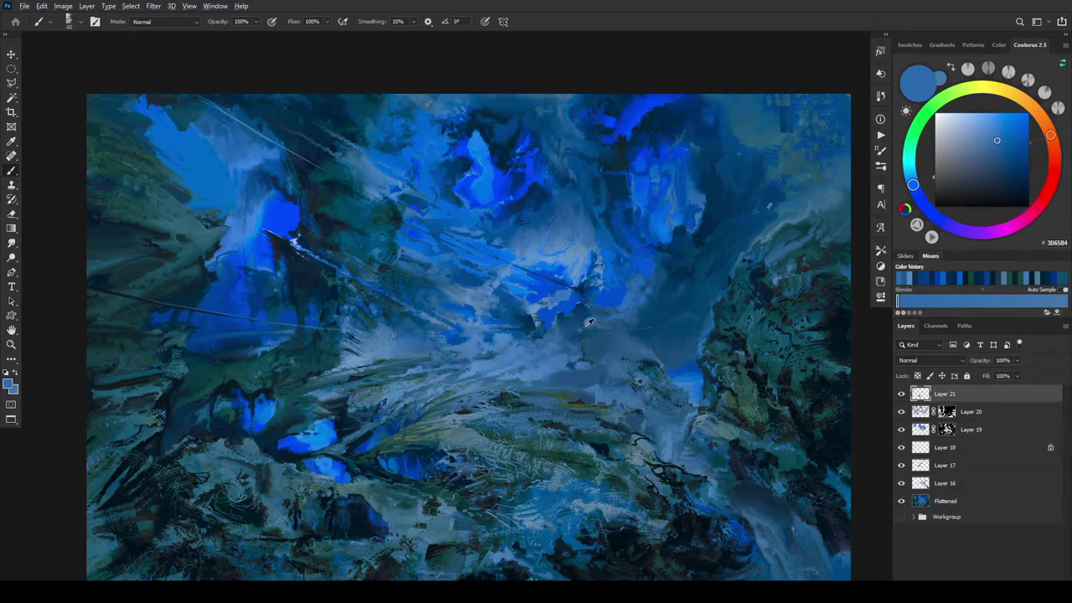
left_click(588, 324, "alt")
left_click(590, 322, "alt")
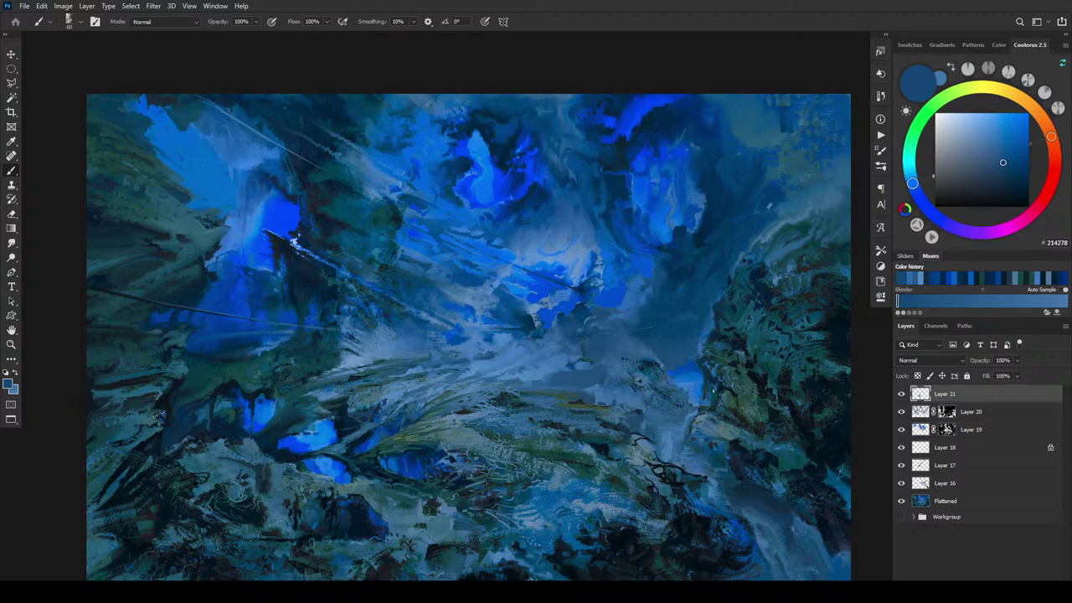
key("bracketright")
left_click(591, 314, "alt")
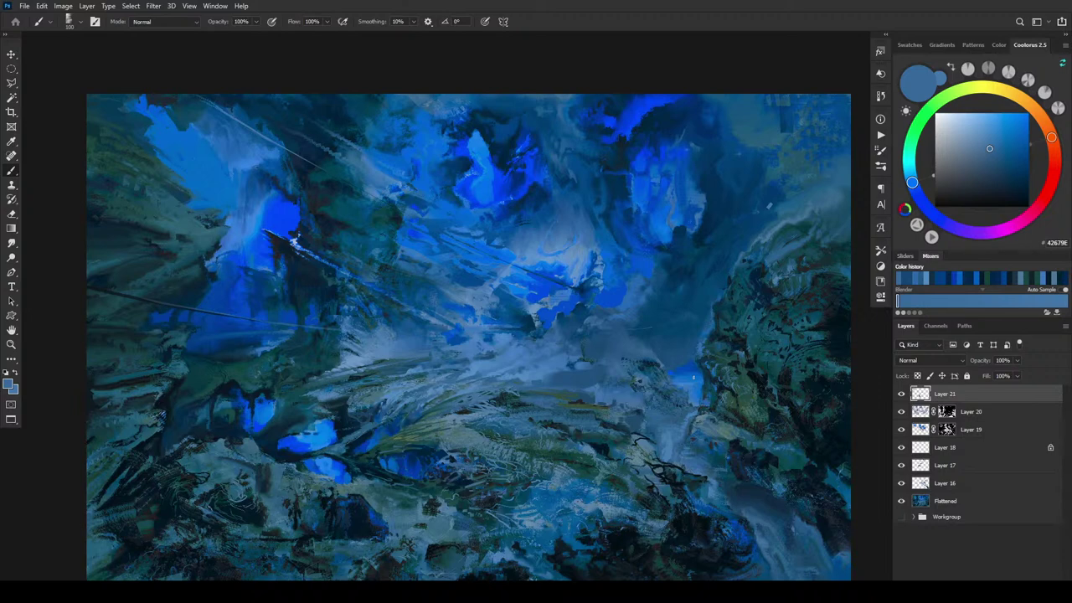
left_click(572, 290, "alt")
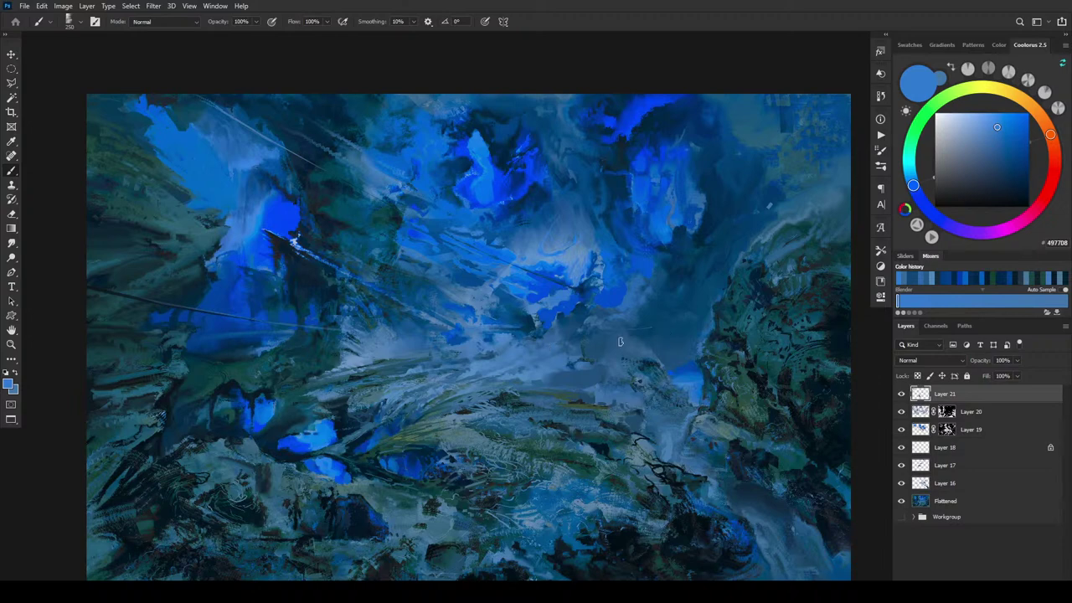
Smooth the mist over the central horizon with closely sampled blues including #456CAD and #3F66A4, using a size 200 brush.
left_click(530, 401, "alt")
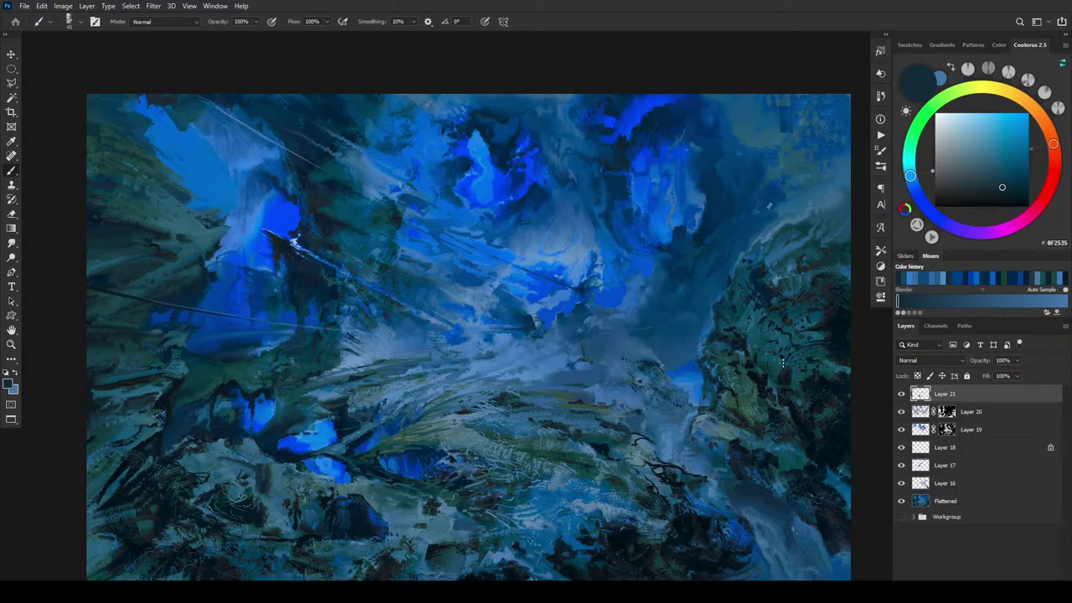
left_click(561, 369, "alt")
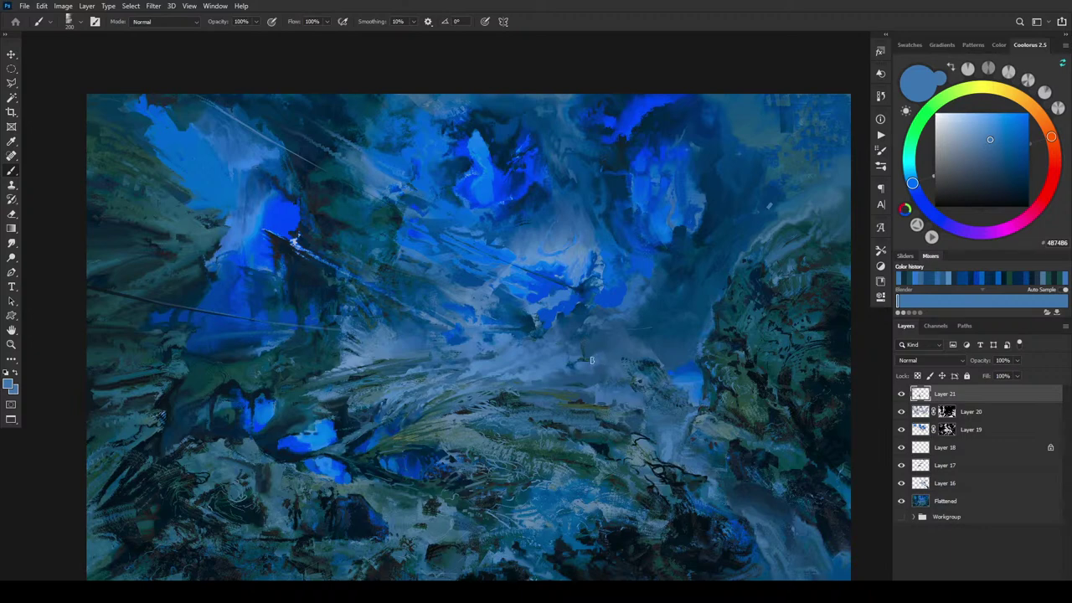
left_click(598, 363, "alt")
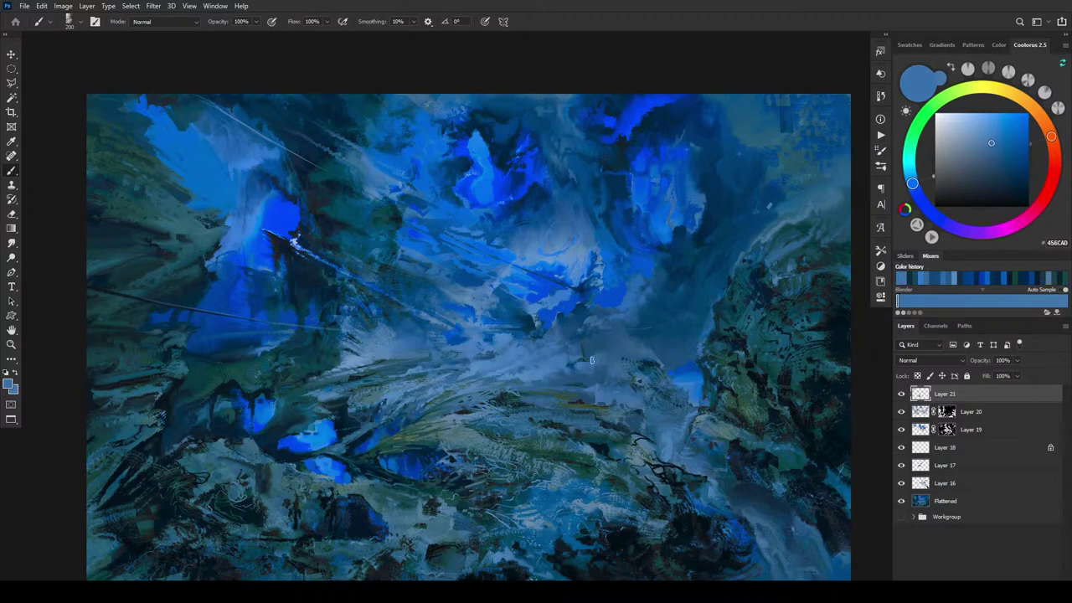
left_click(592, 374, "alt")
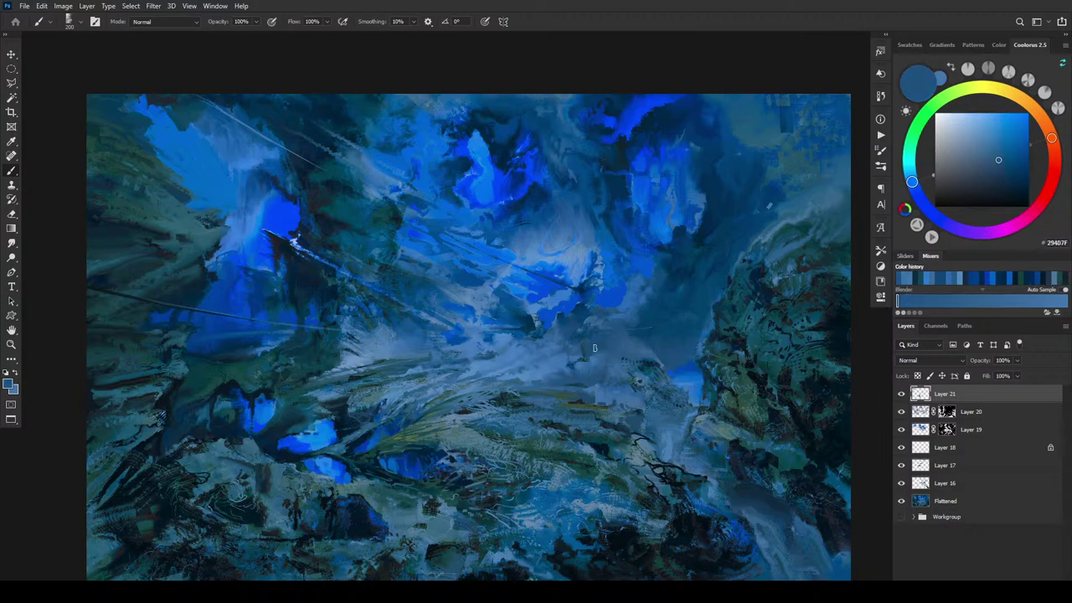
left_click(599, 357, "alt")
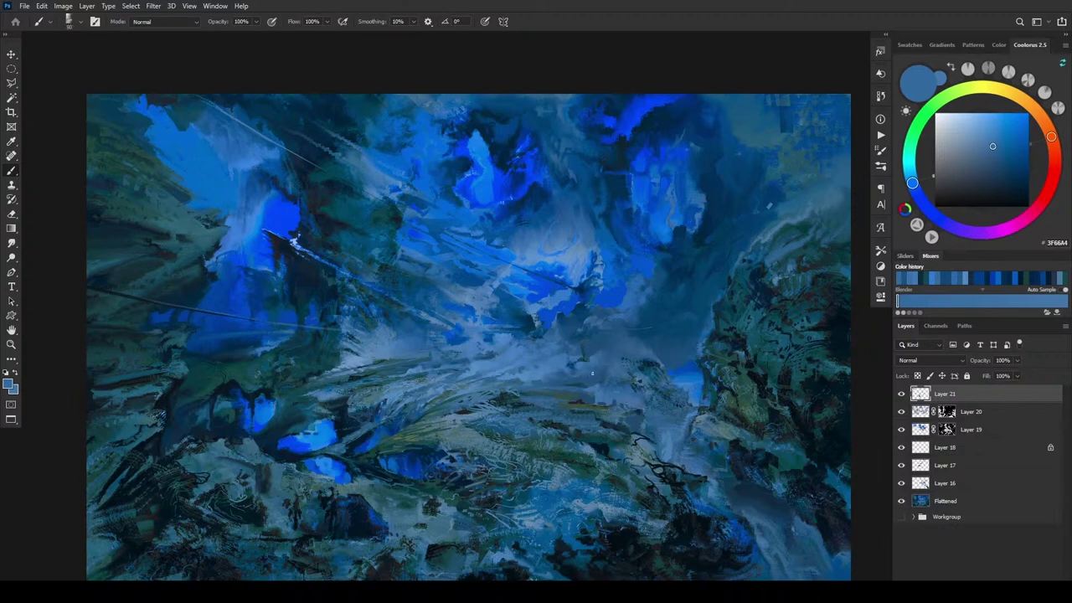
Blend light blue mist into the top of the grassy bank and add dark teal #0F3B43 accents with a size 40 brush.
key("bracketright")
key("bracketright")
key("bracketright")
key("bracketright")
key("bracketright")
key("bracketright")
key("bracketright")
key("bracketright")
left_click(527, 371, "alt")
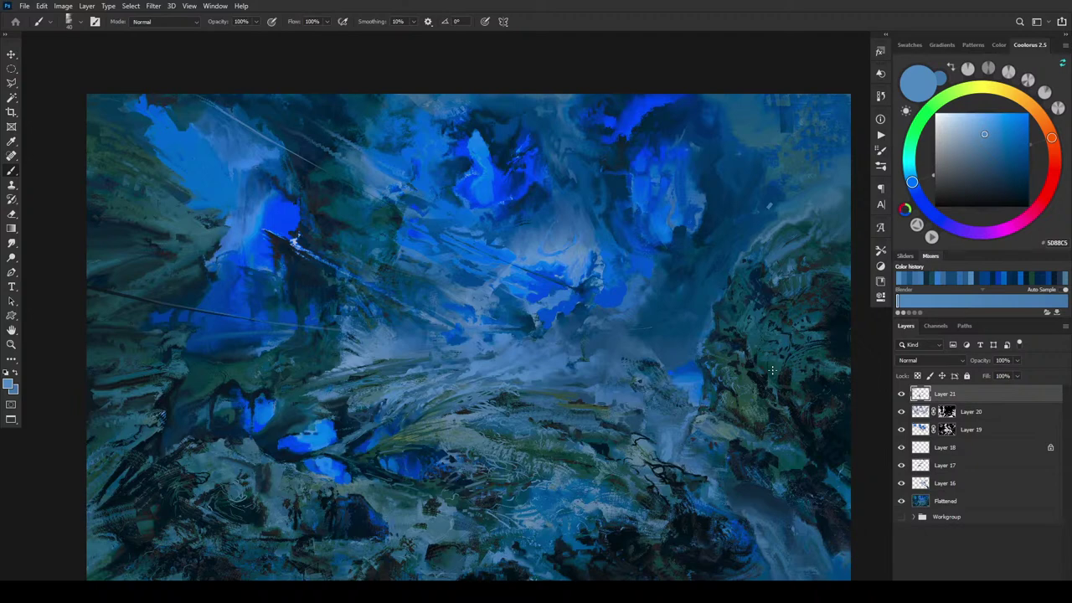
left_click(527, 395, "alt")
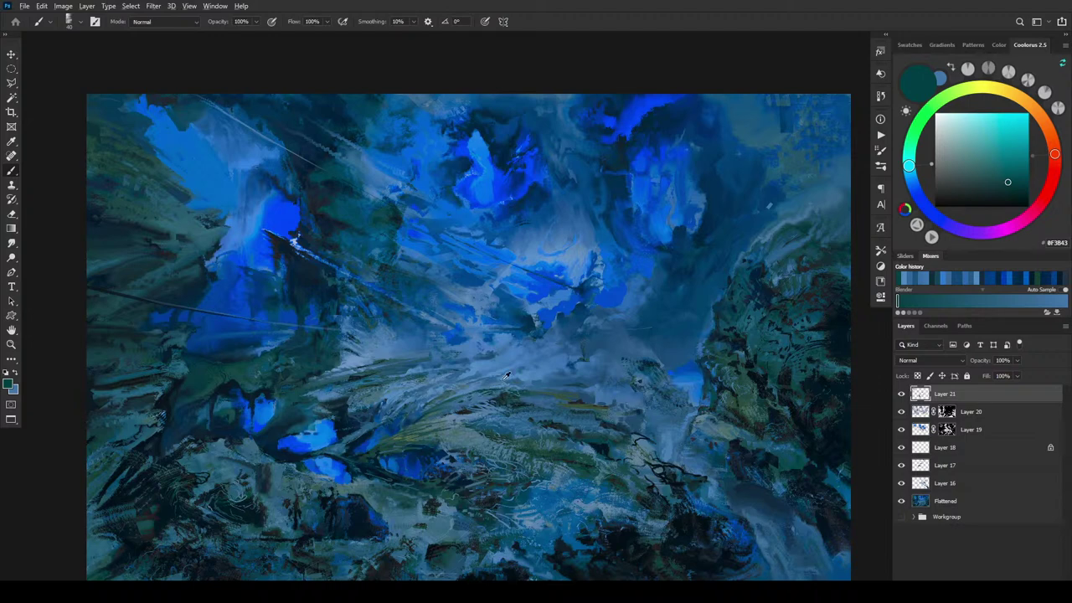
Touch up the crest of the central grassy bank with sampled blue #4F76A8, near-black #201A1A and grey-green #406361.
left_click(484, 389, "alt")
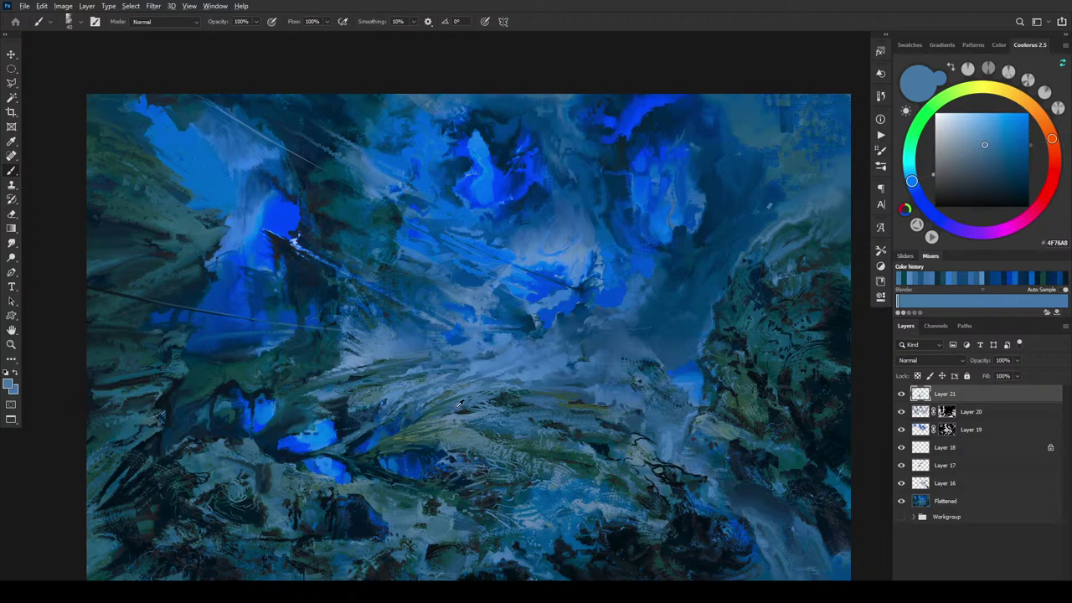
left_click(464, 411, "alt")
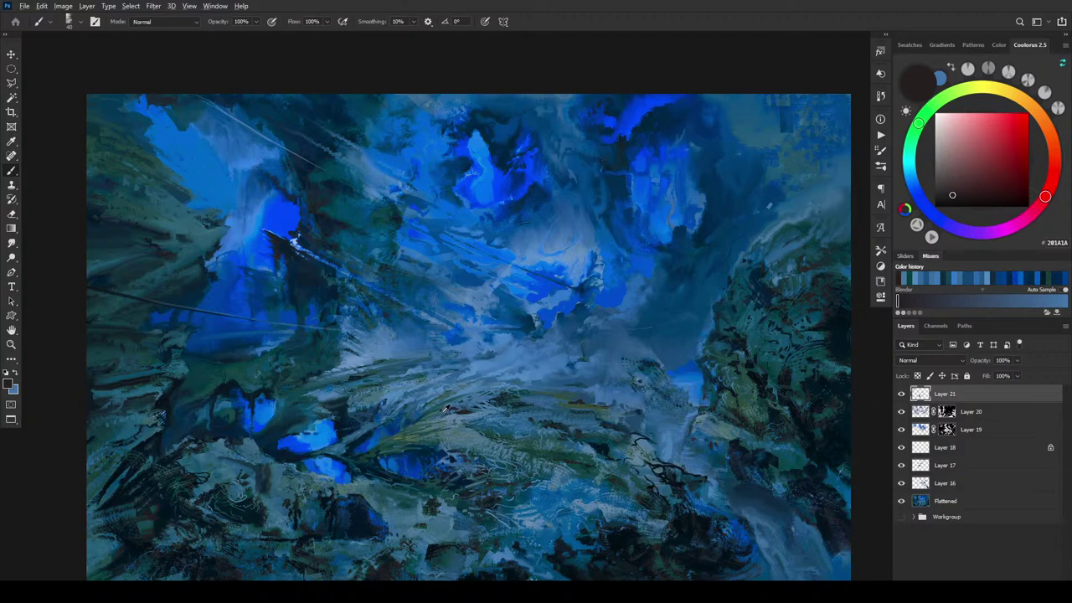
left_click(442, 408, "alt")
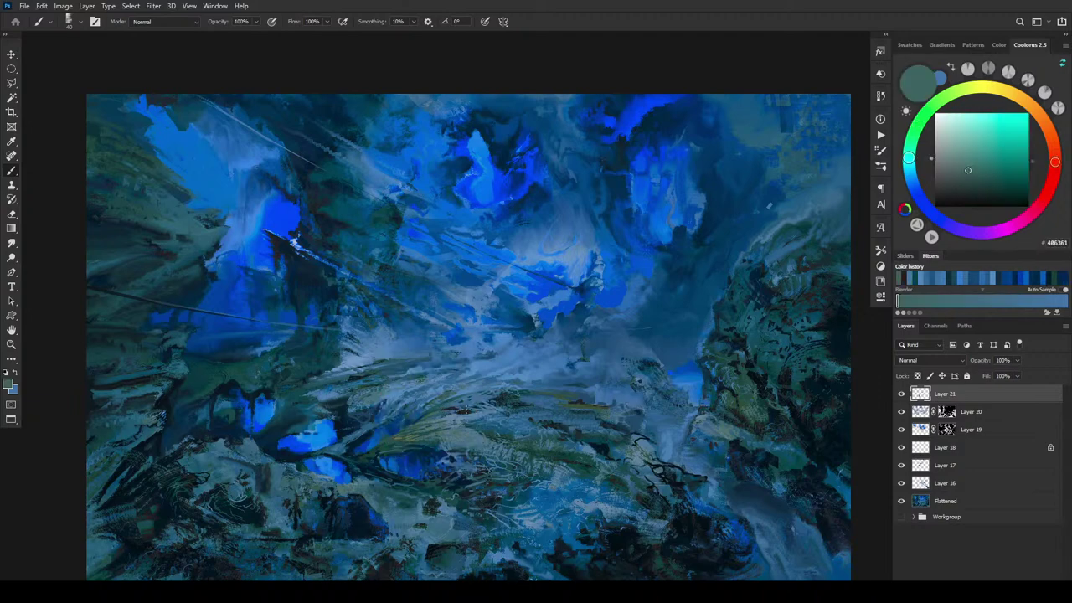
left_click(439, 410, "alt")
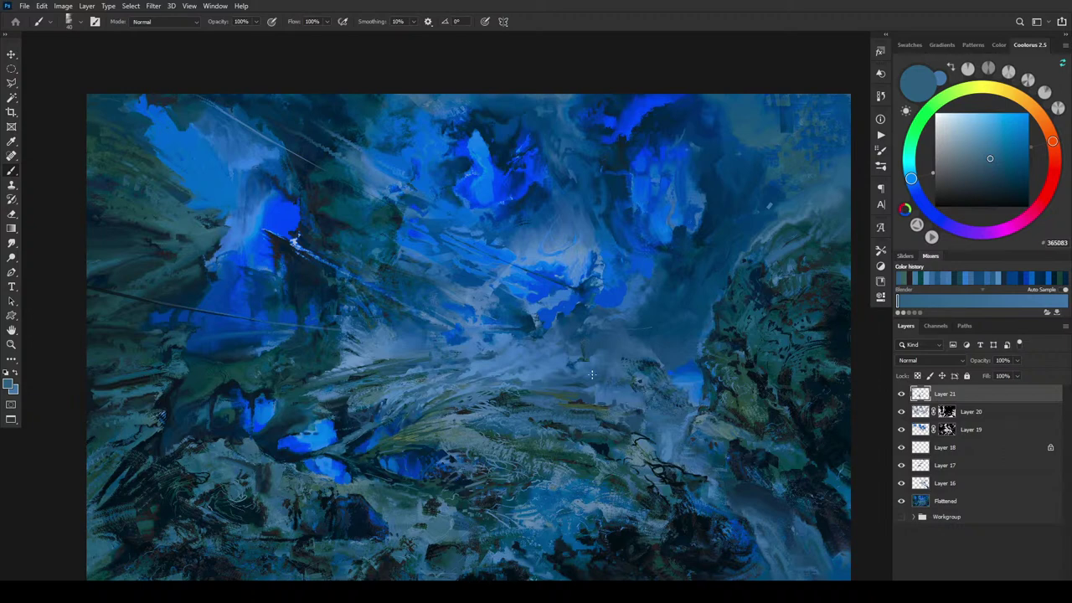
left_click(459, 394, "alt")
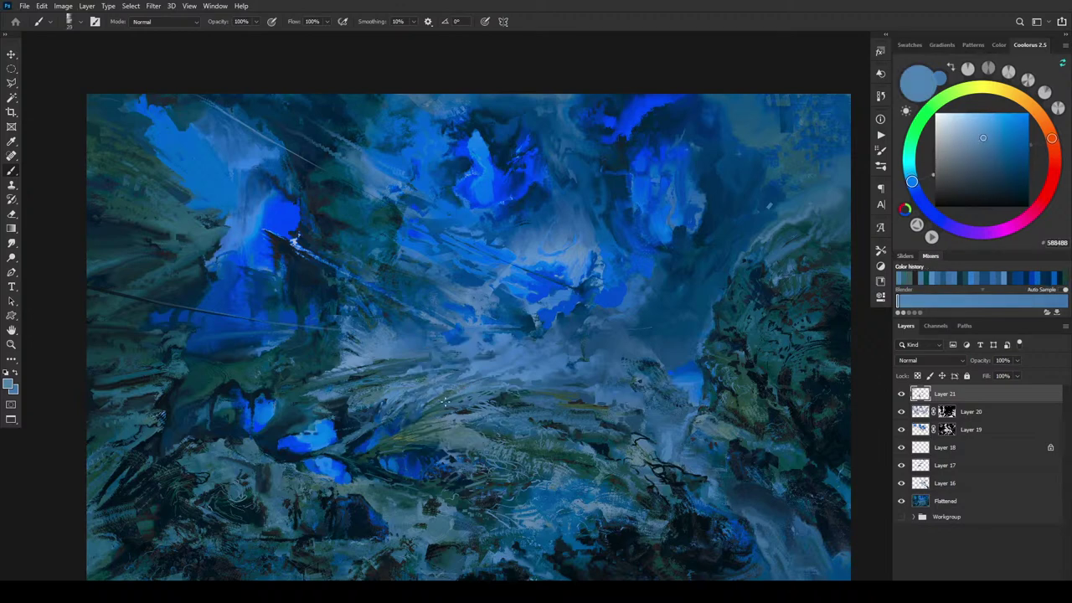
Blend the streaks above the small blue pool on the grassy bank with sampled blues including #4F74A3 and #5D88C4.
left_click(421, 414, "alt")
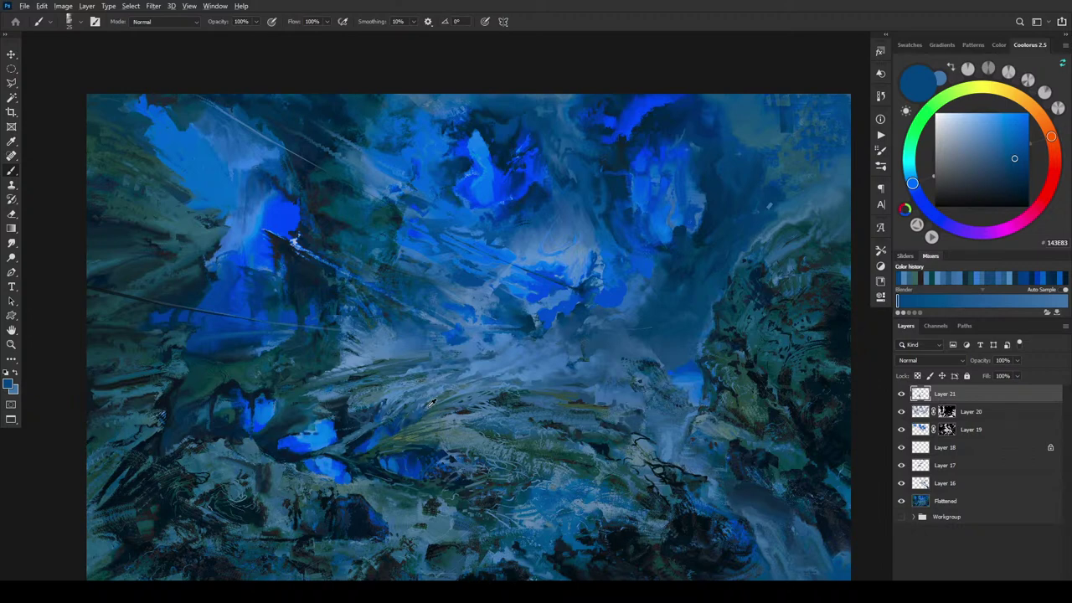
left_click(429, 407, "alt")
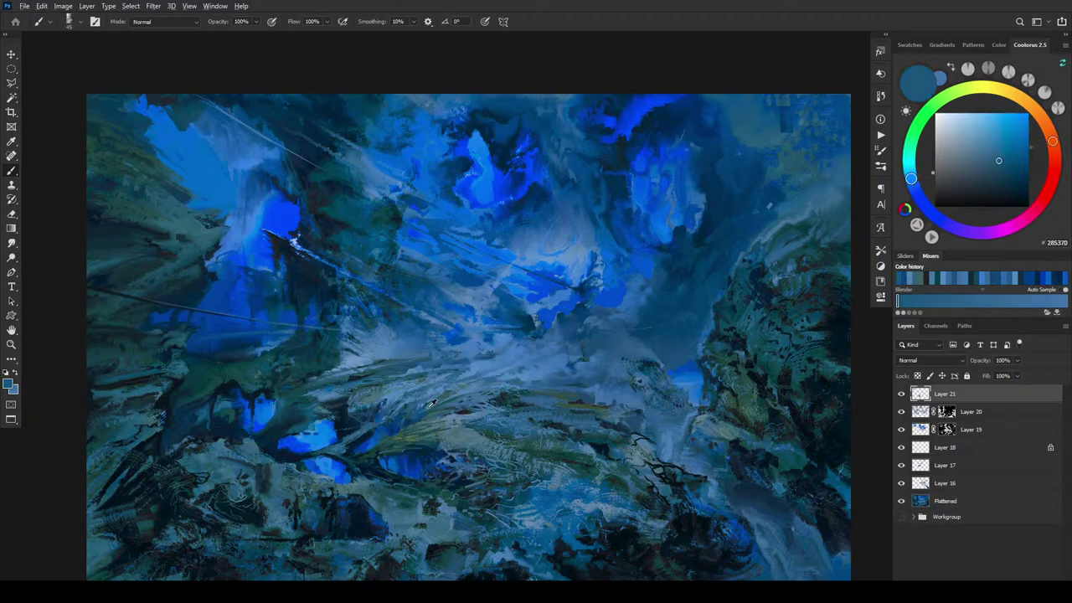
left_click(431, 404, "alt")
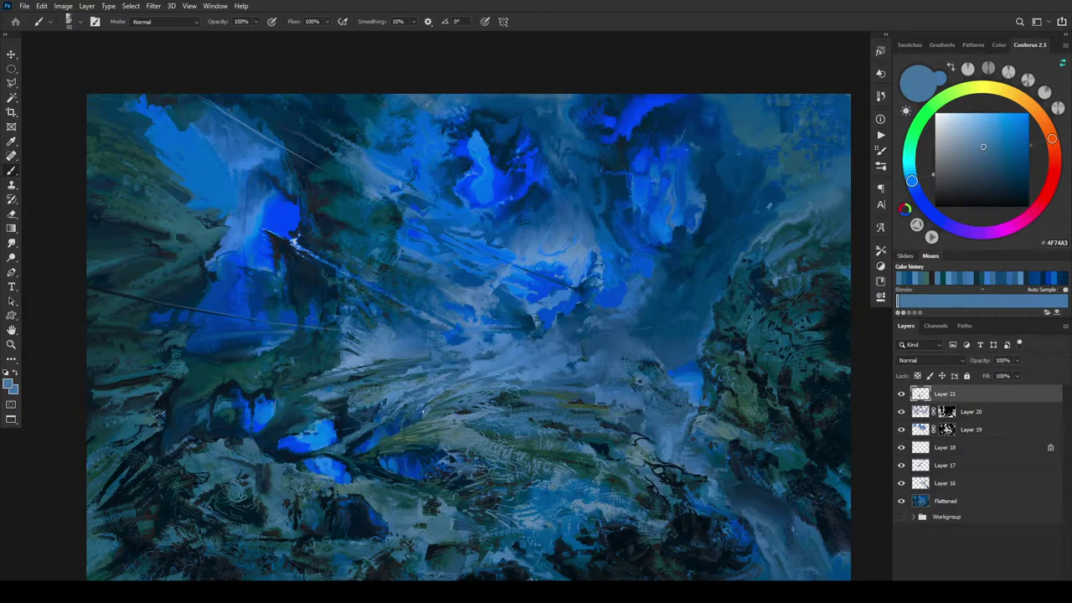
left_click(428, 400, "alt")
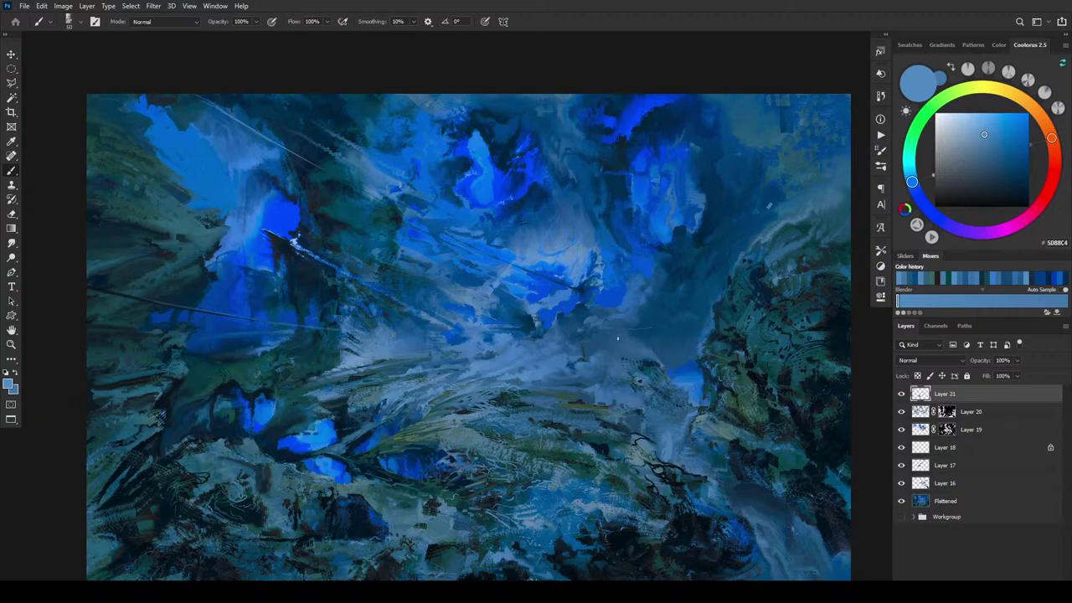
Soften the blue pool and streak below the grassy bank with sampled blues #284687 and #2854AB, starting with a size 70 brush.
key("bracketright")
key("bracketright")
key("bracketright")
key("bracketright")
key("bracketright")
key("bracketleft")
key("bracketleft")
key("bracketleft")
left_click(413, 456, "alt")
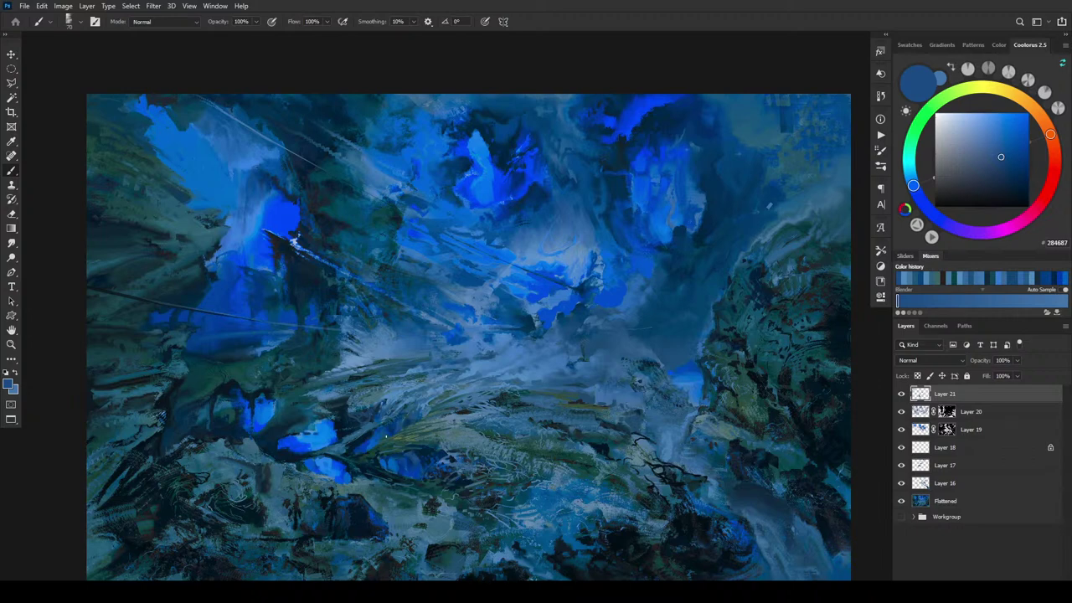
left_click(386, 437, "alt")
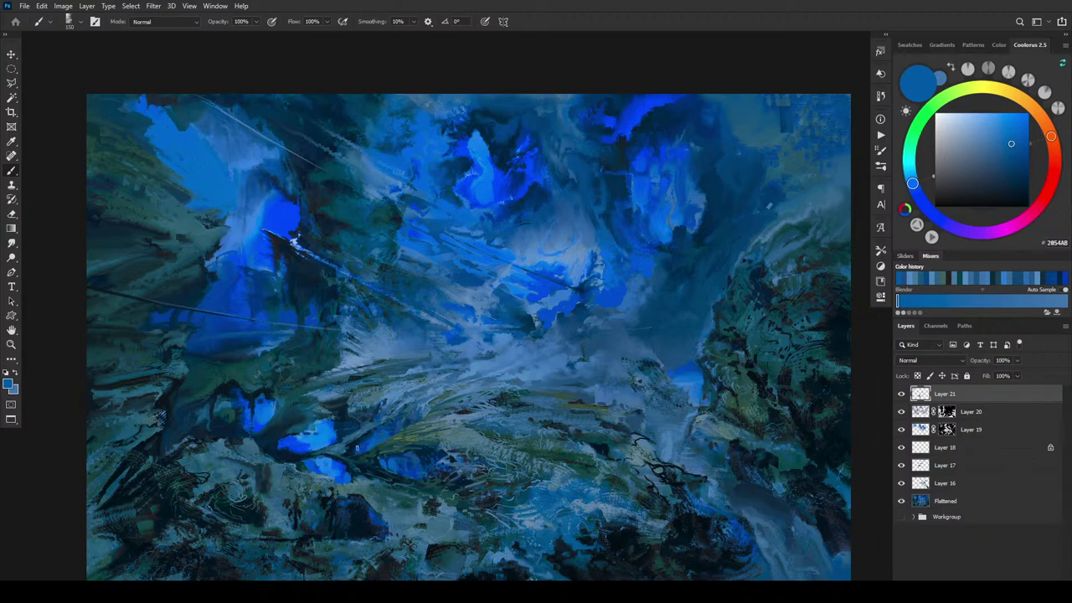
Paint the gap between the bright blue pools and the grassy slope with dark and mid blues sampled from the surrounding area.
left_click(368, 437, "alt")
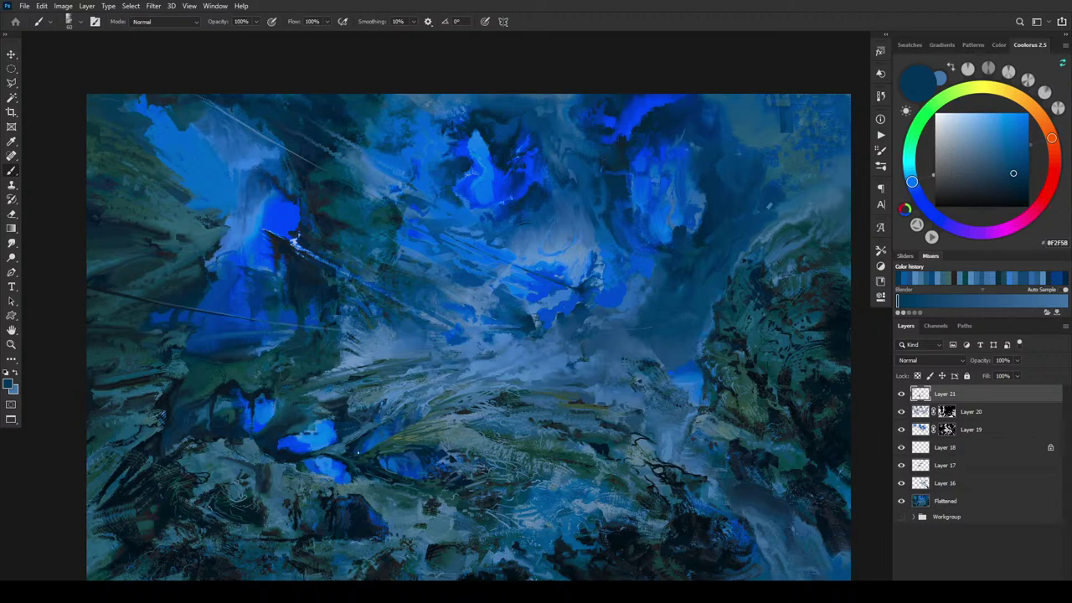
left_click(344, 434, "alt")
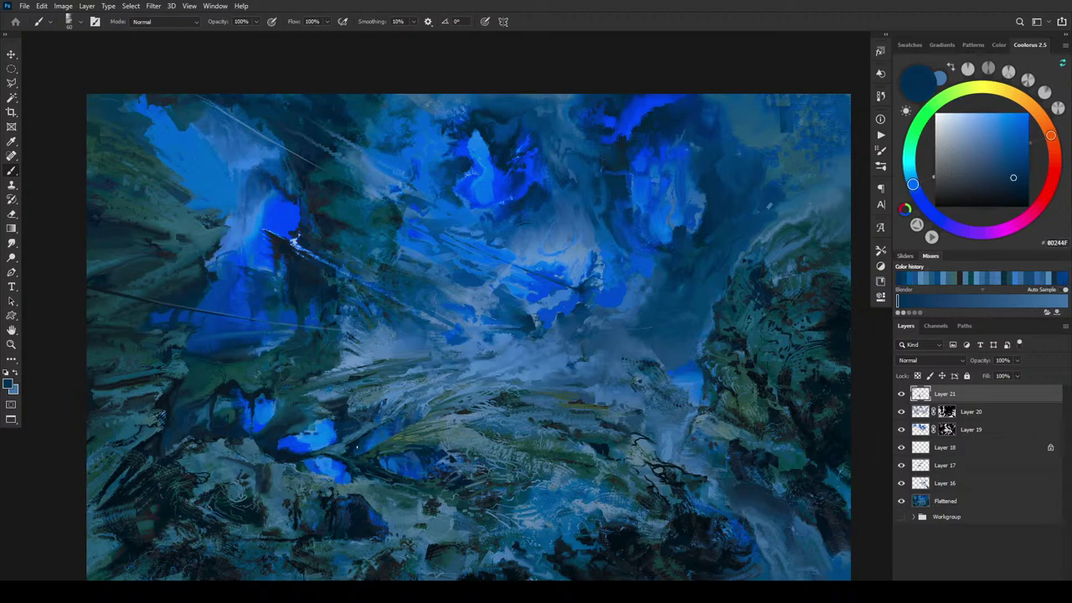
left_click(357, 453, "alt")
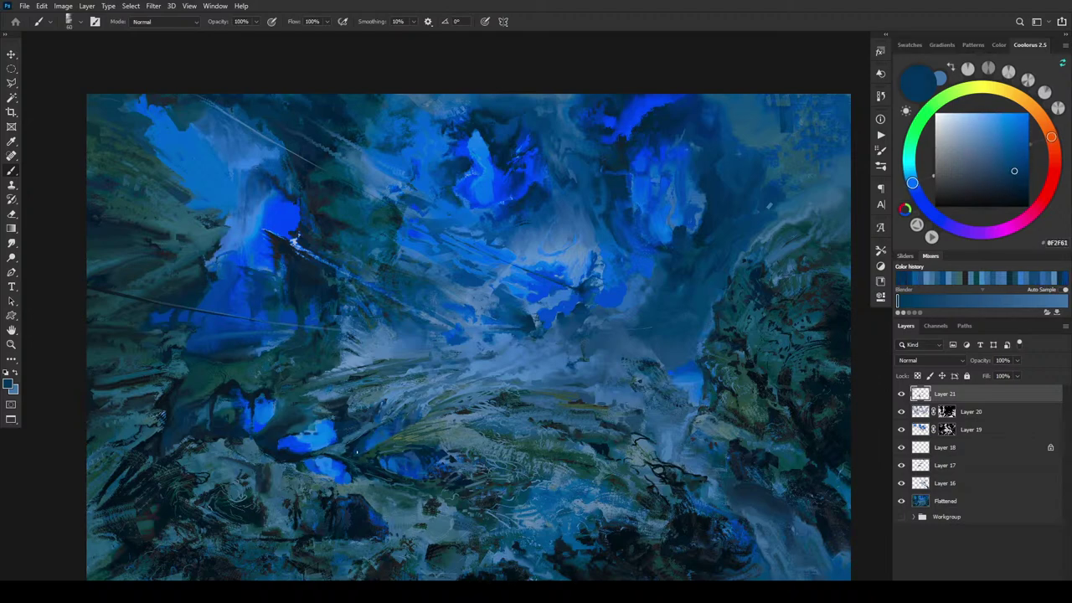
left_click(362, 442, "alt")
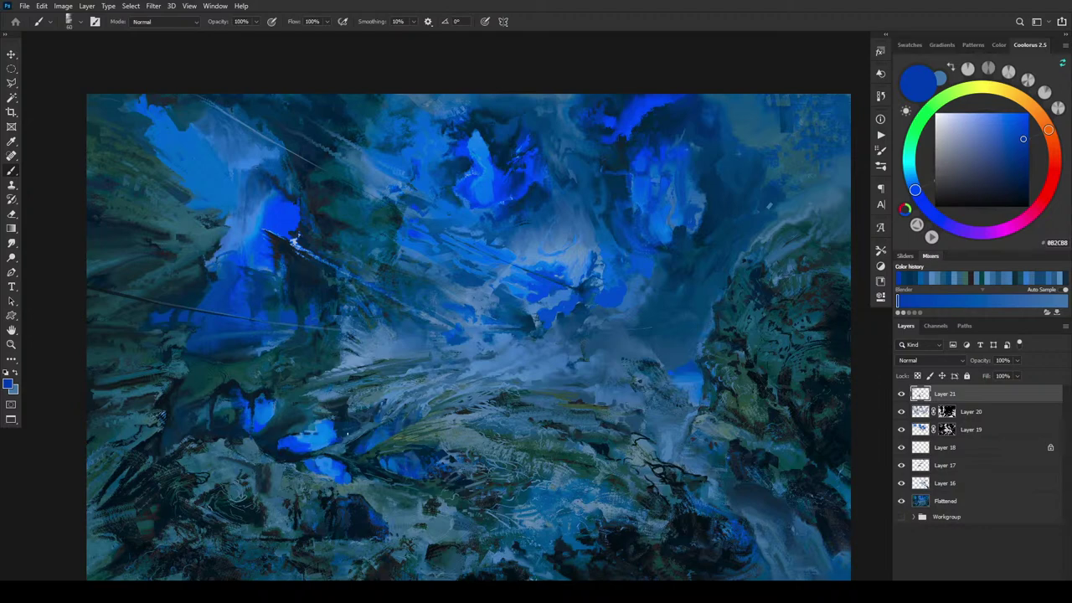
left_click(349, 438, "alt")
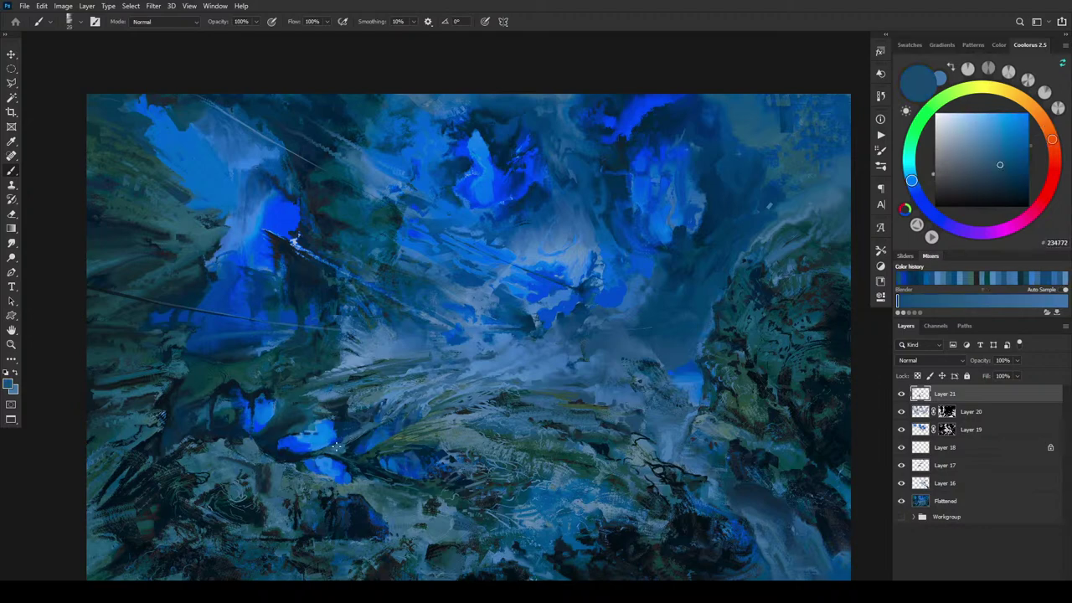
left_click(344, 441, "alt")
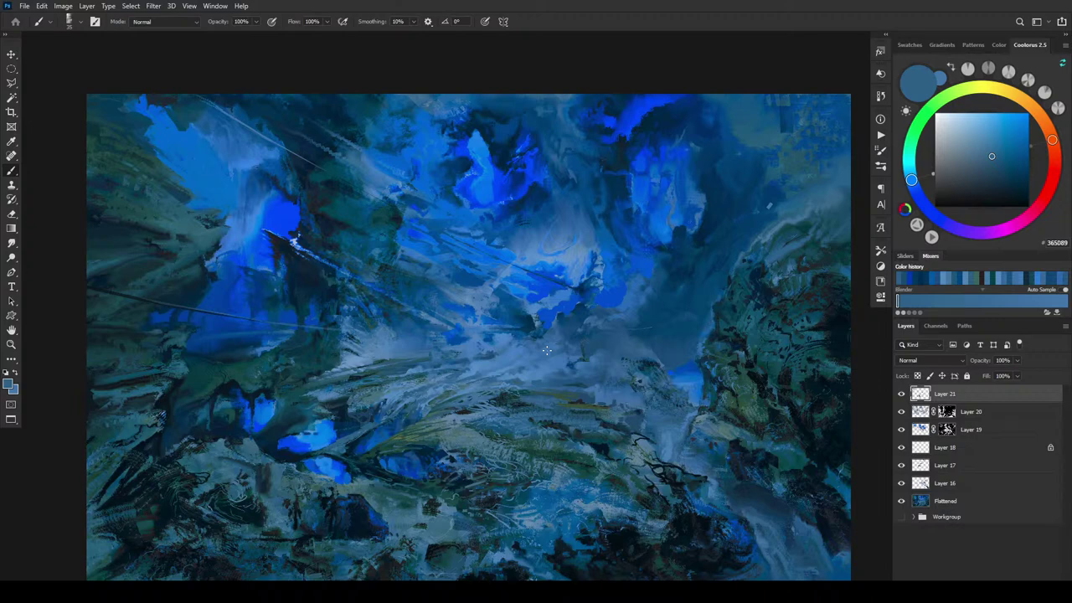
left_click(345, 435, "alt")
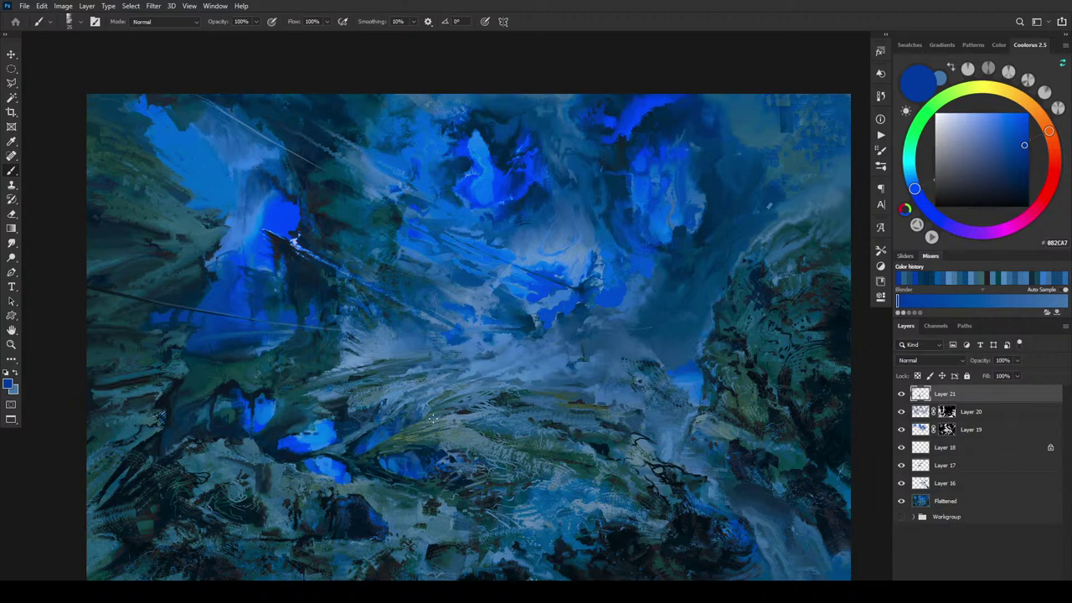
Refine the slope's edge above the blue pools with dark green and muted blue tones sampled along that edge.
left_click(397, 439, "alt")
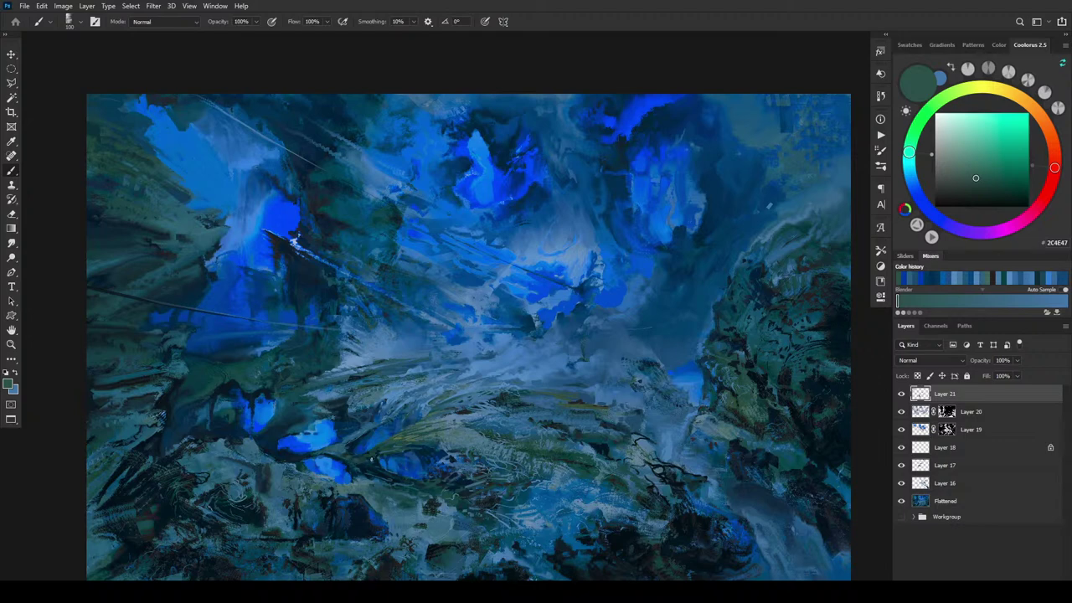
left_click(364, 459, "alt")
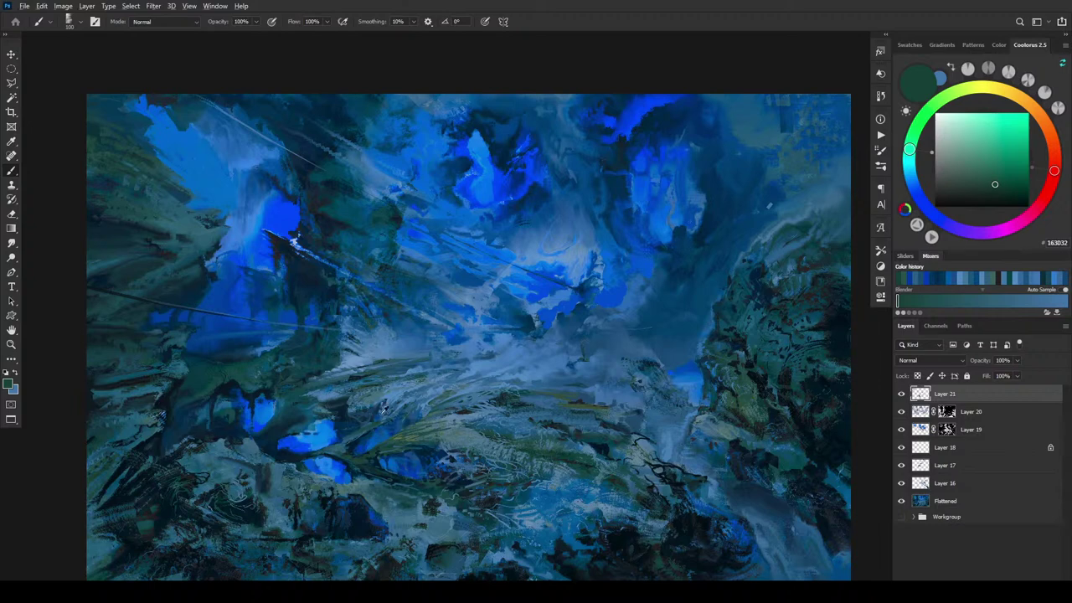
left_click(355, 428, "alt")
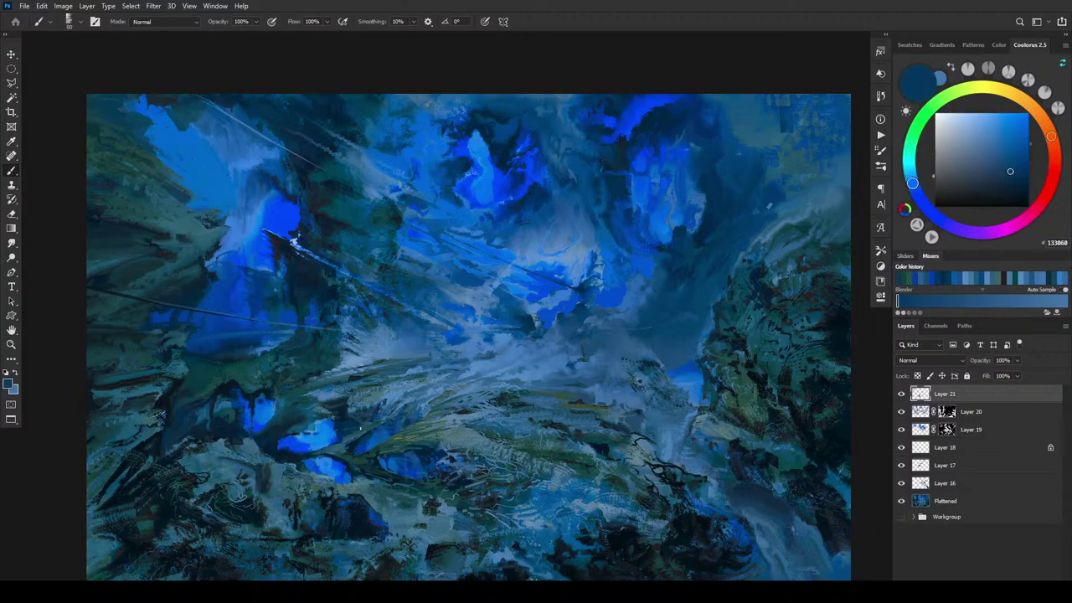
left_click(382, 413, "alt")
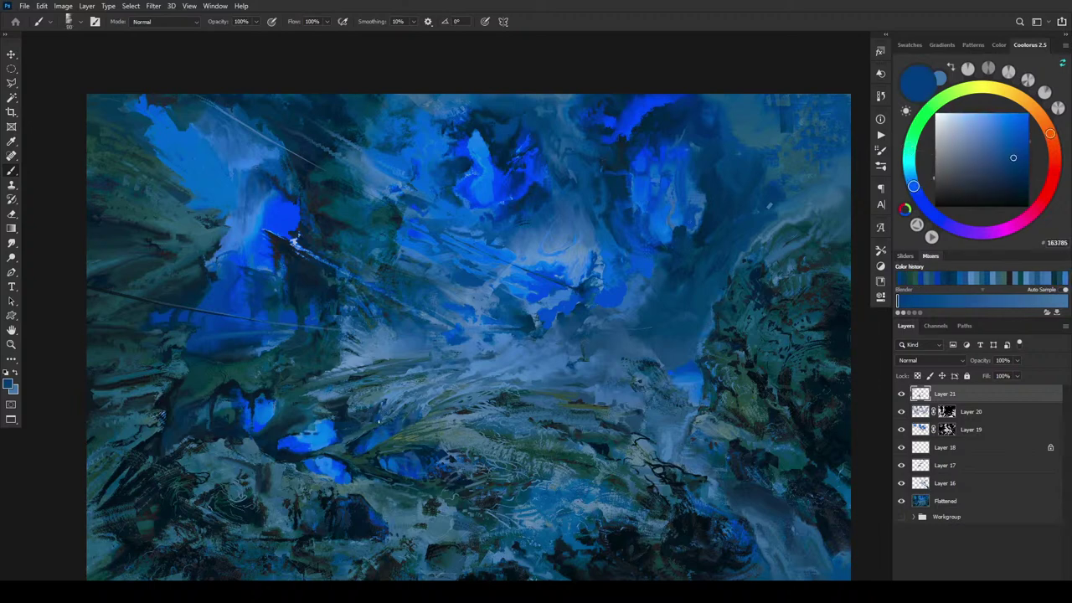
left_click(383, 432, "alt")
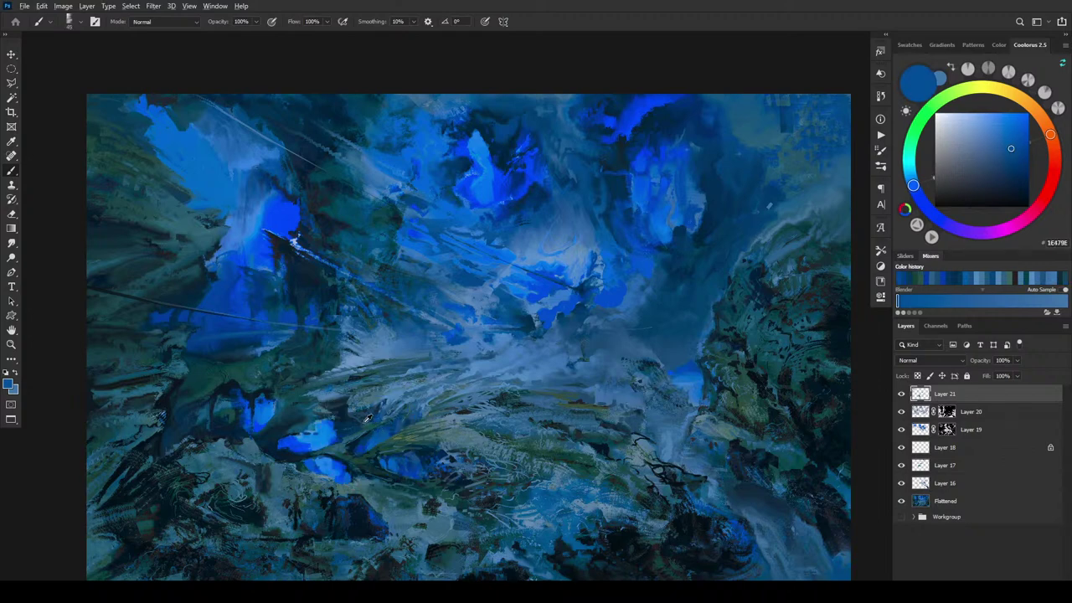
left_click(371, 417, "alt")
left_click(359, 427, "alt")
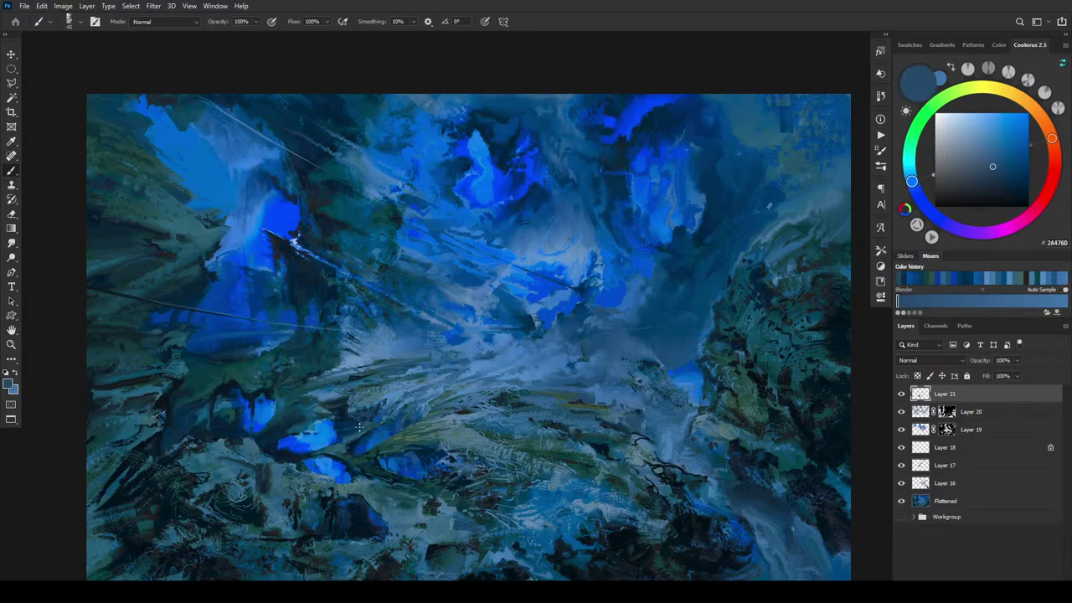
left_click(371, 420, "alt")
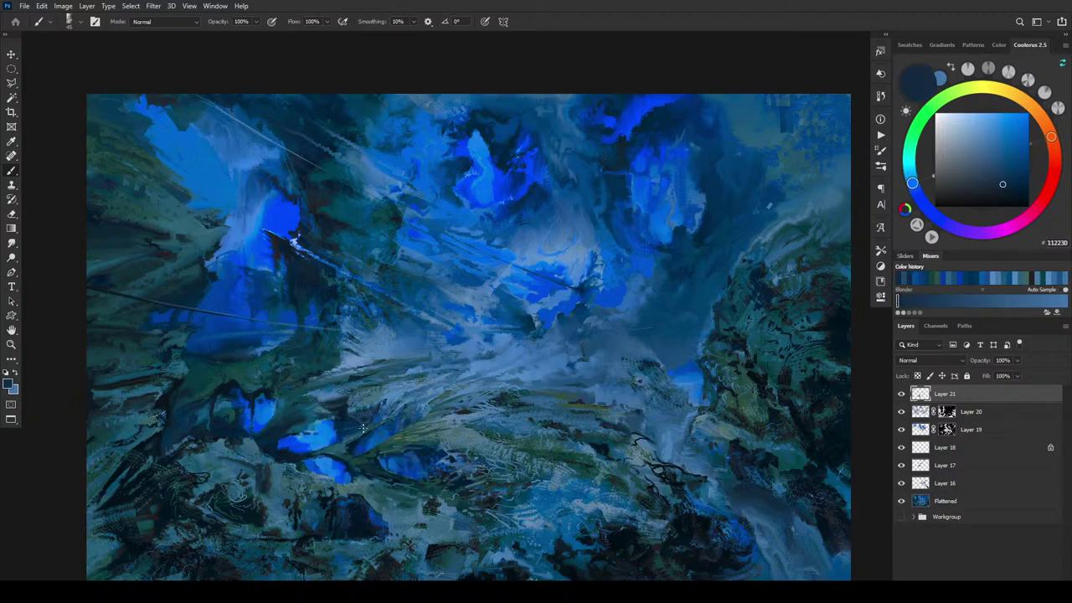
left_click(371, 421, "alt")
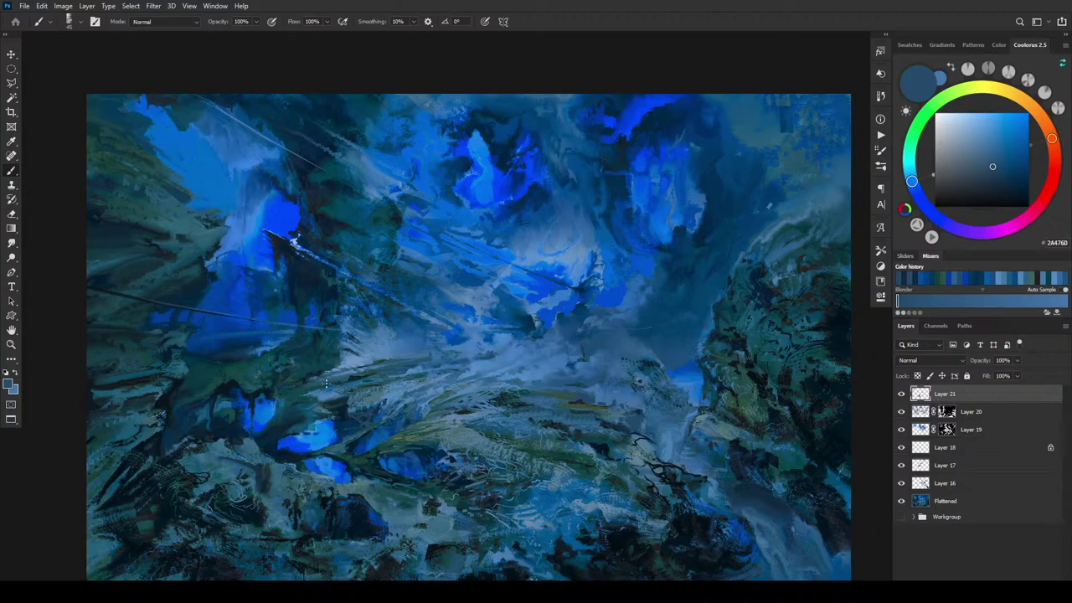
Paint near-black blue strokes into the dark bank above the bright blue pools, using tones sampled from that bank.
left_click(307, 415, "alt")
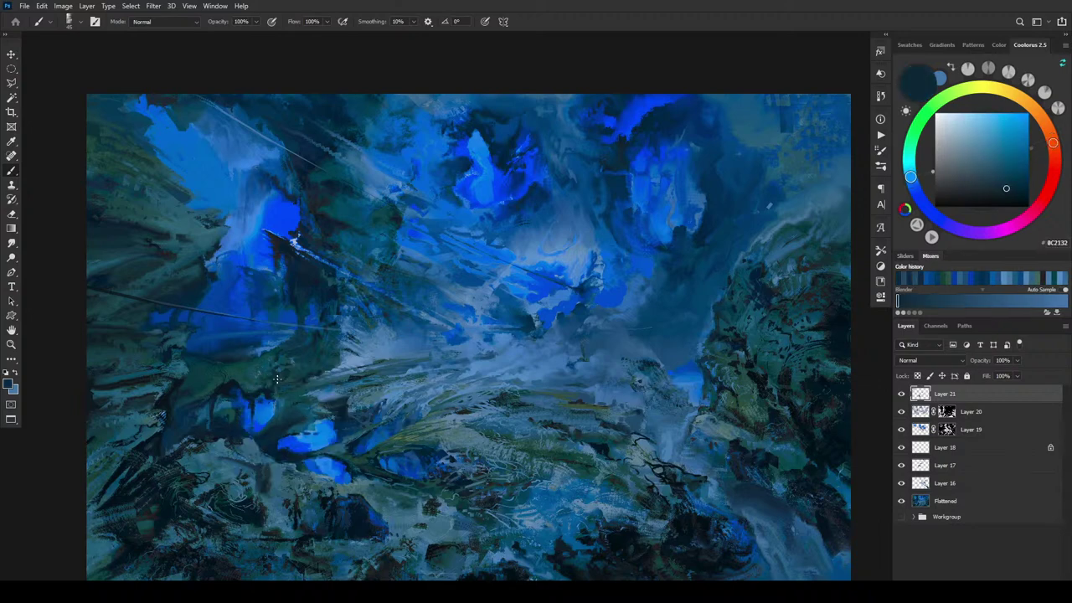
left_click(307, 379, "alt")
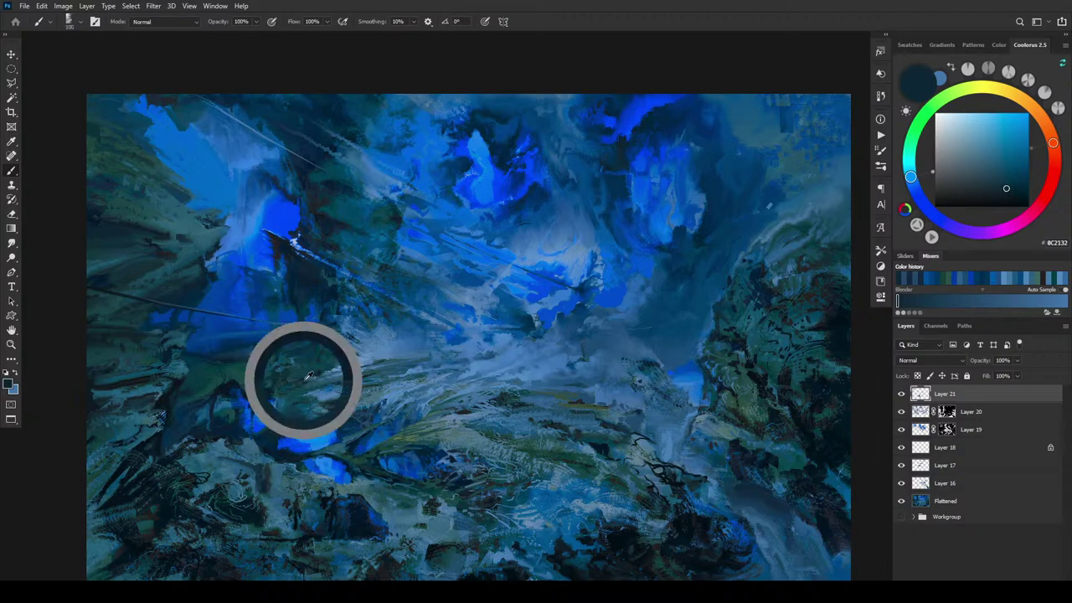
left_click_drag(307, 379, 280, 381)
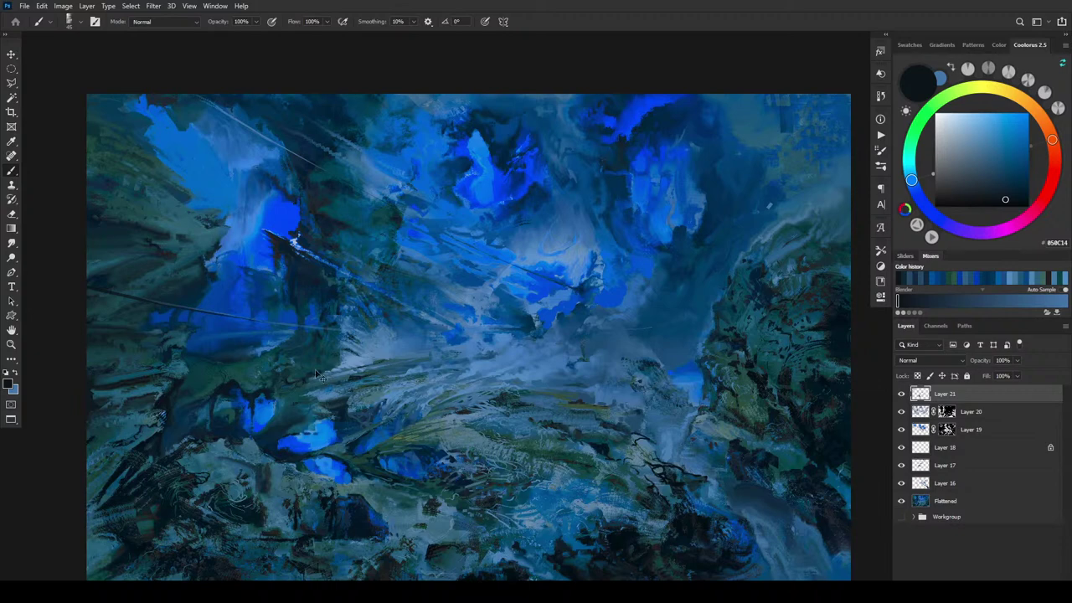
left_click_drag(303, 380, 294, 380)
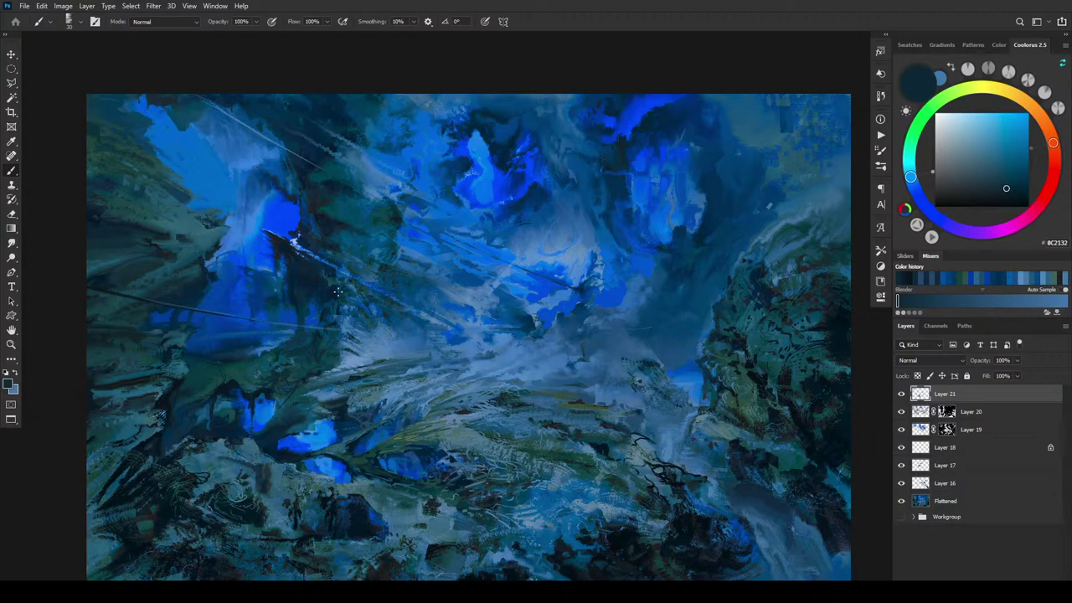
Rework the rock between the upper and lower bright blue pools with sampled teal and dark blue-green tones.
left_click(279, 405, "alt")
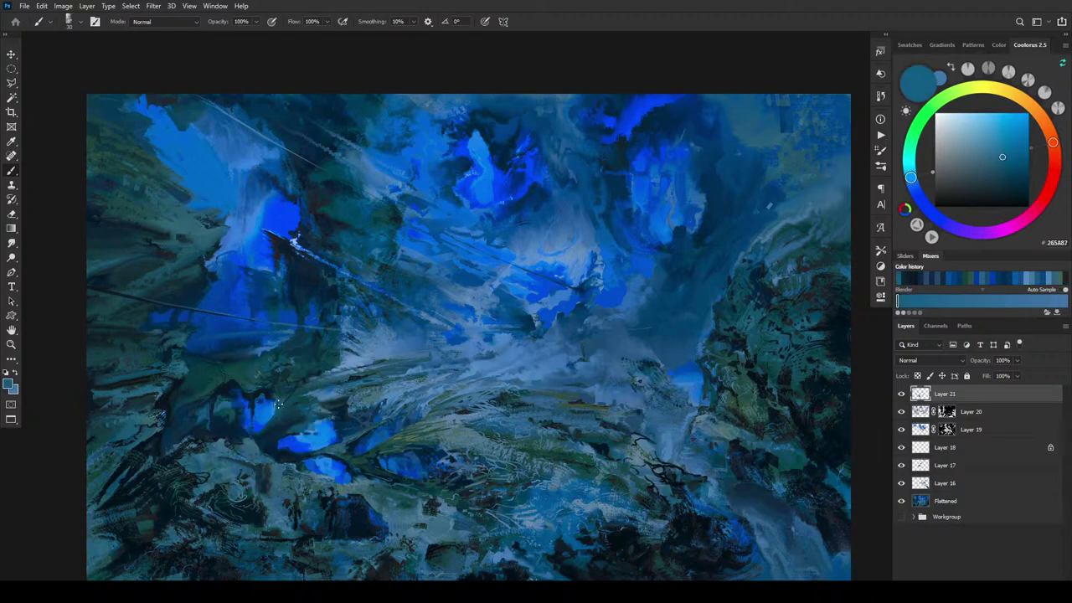
left_click(282, 398, "alt")
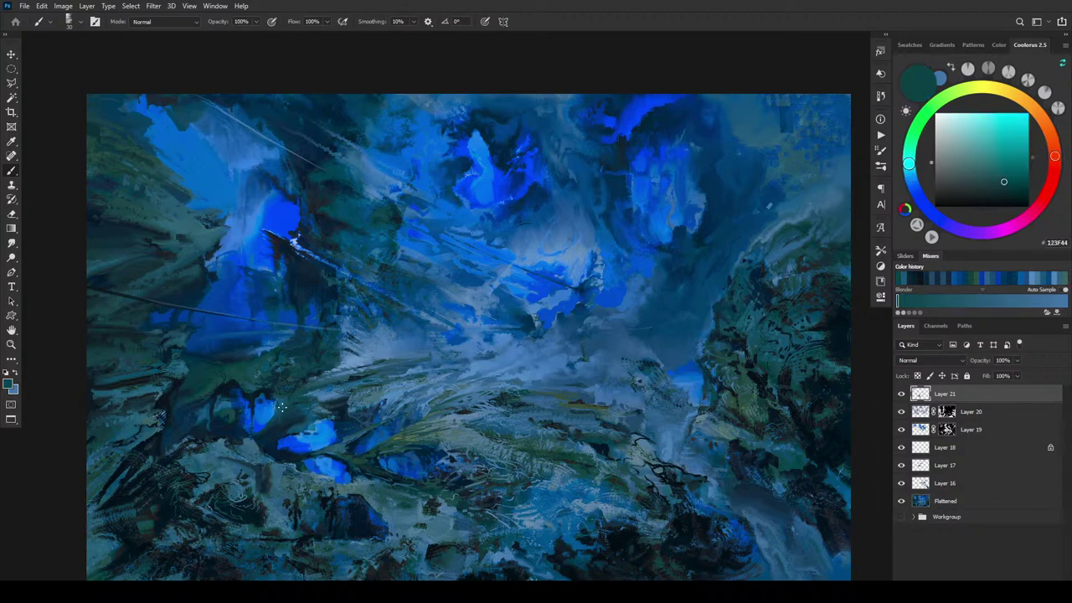
left_click(295, 390, "alt")
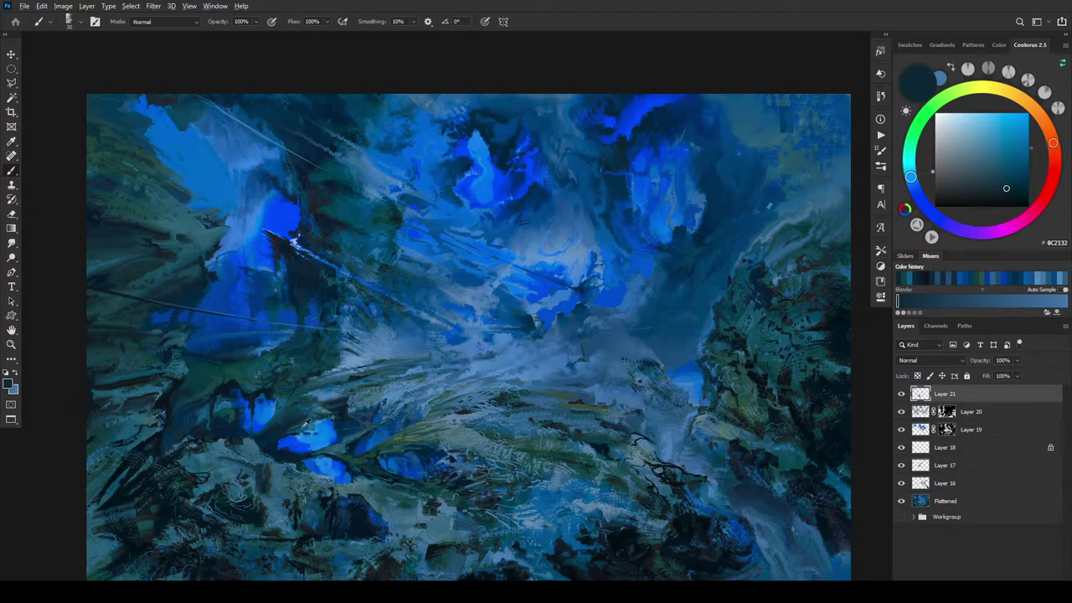
left_click(302, 427, "alt")
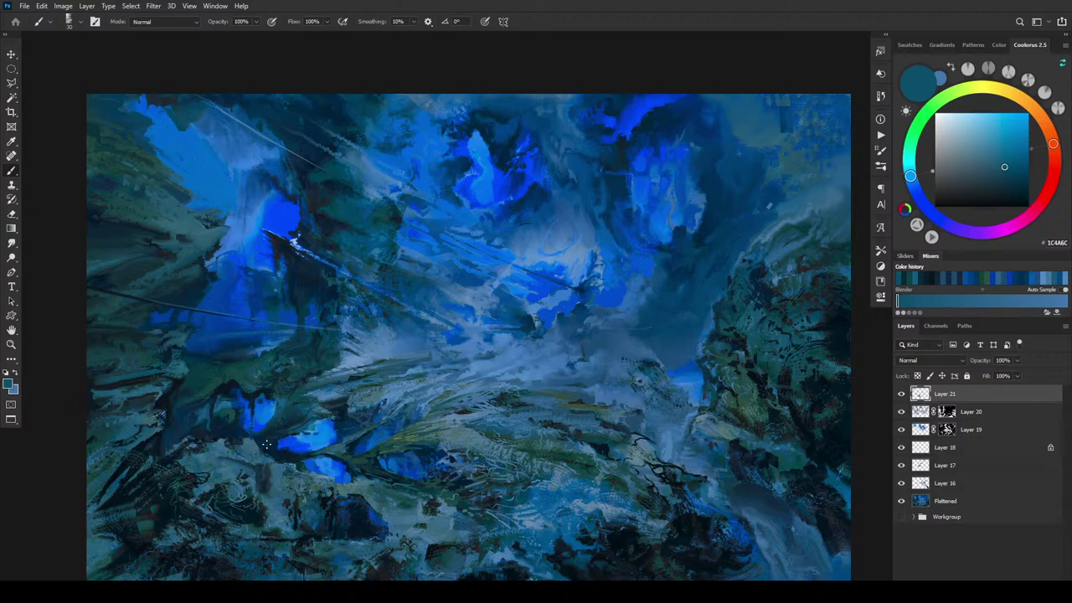
left_click(303, 412, "alt")
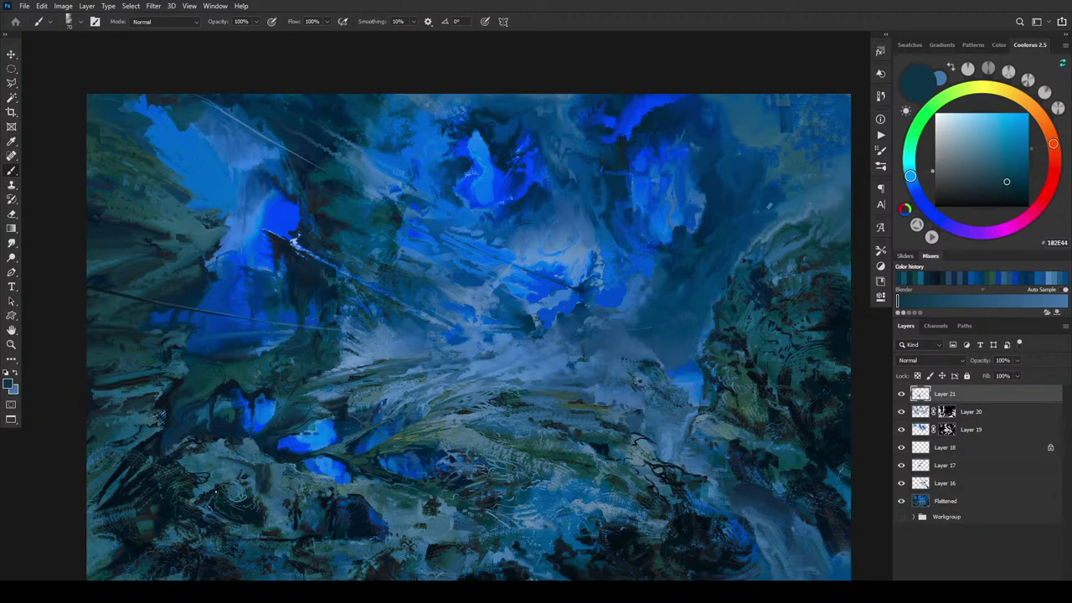
Paint sampled teal and dark blue tones over the lower-left rocks, and pick up a dark green from the central slope.
left_click(227, 479, "alt")
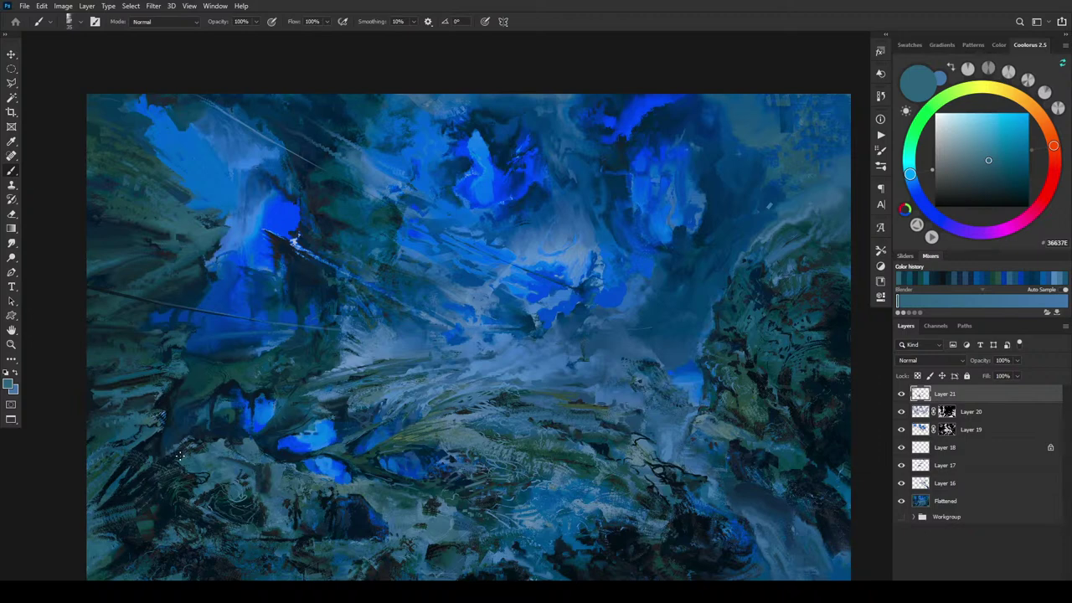
left_click(237, 462, "alt")
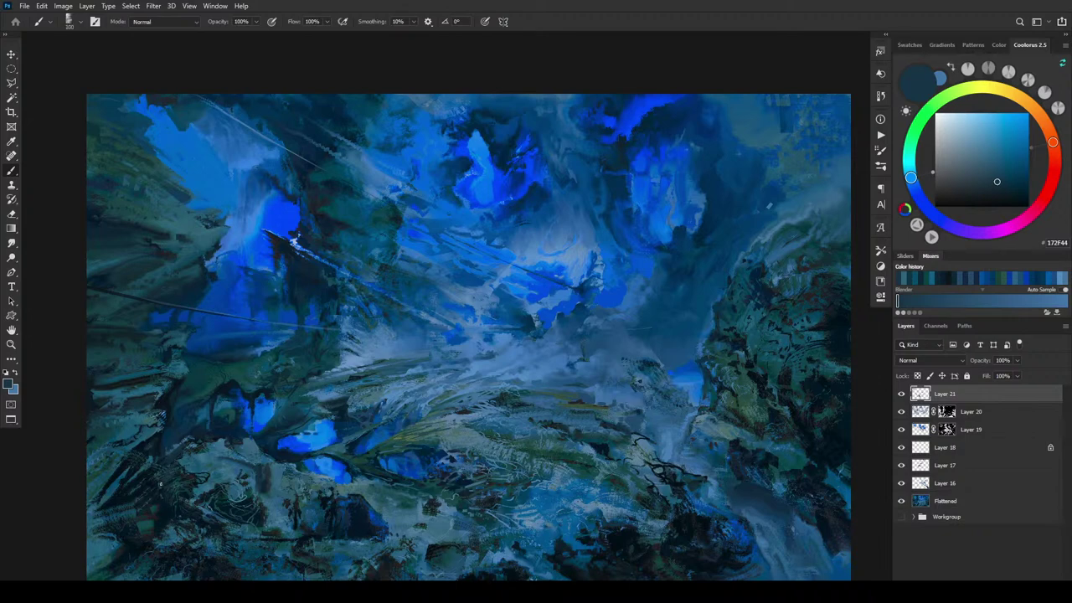
left_click(164, 495, "alt")
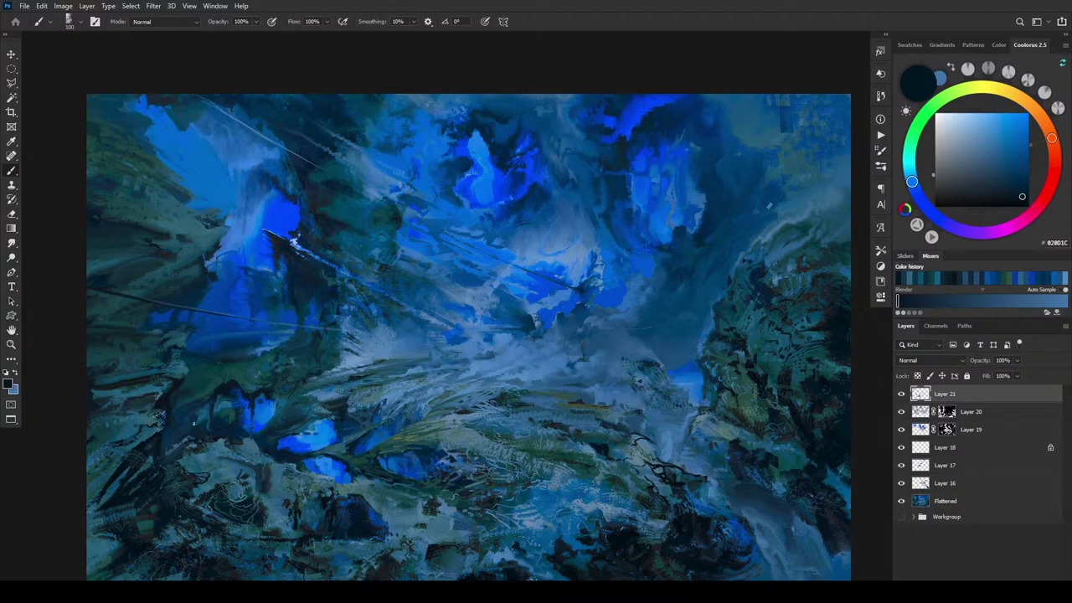
left_click(159, 462, "alt")
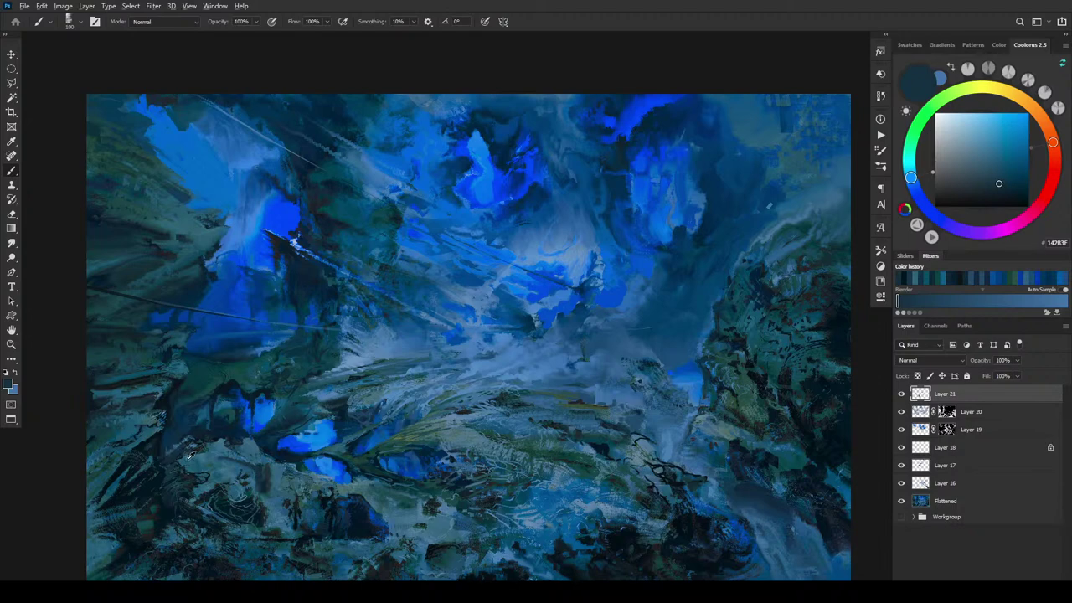
left_click(175, 456, "alt")
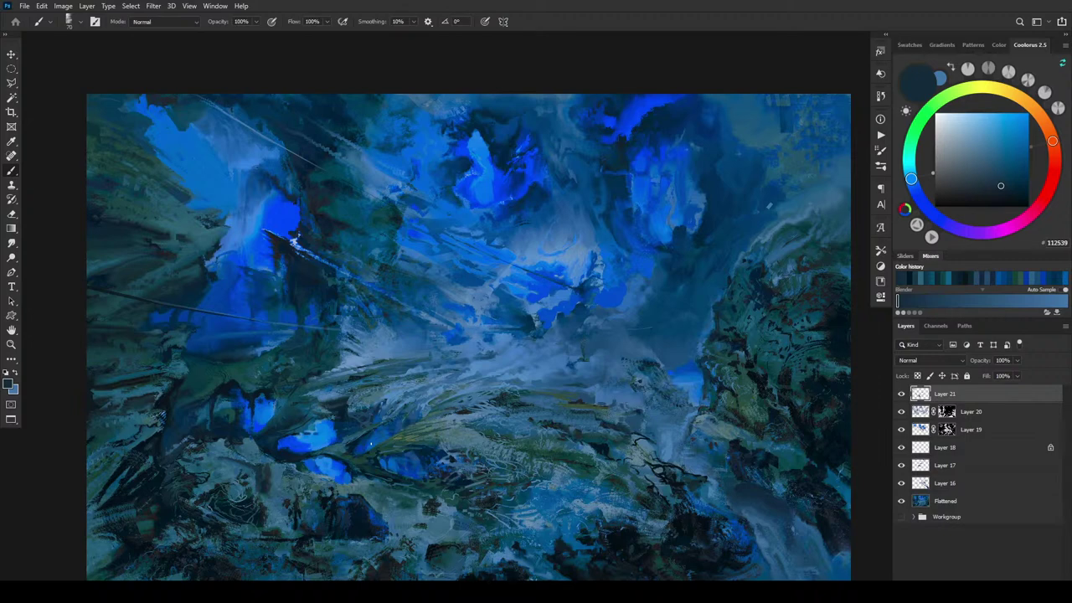
left_click(589, 466, "alt")
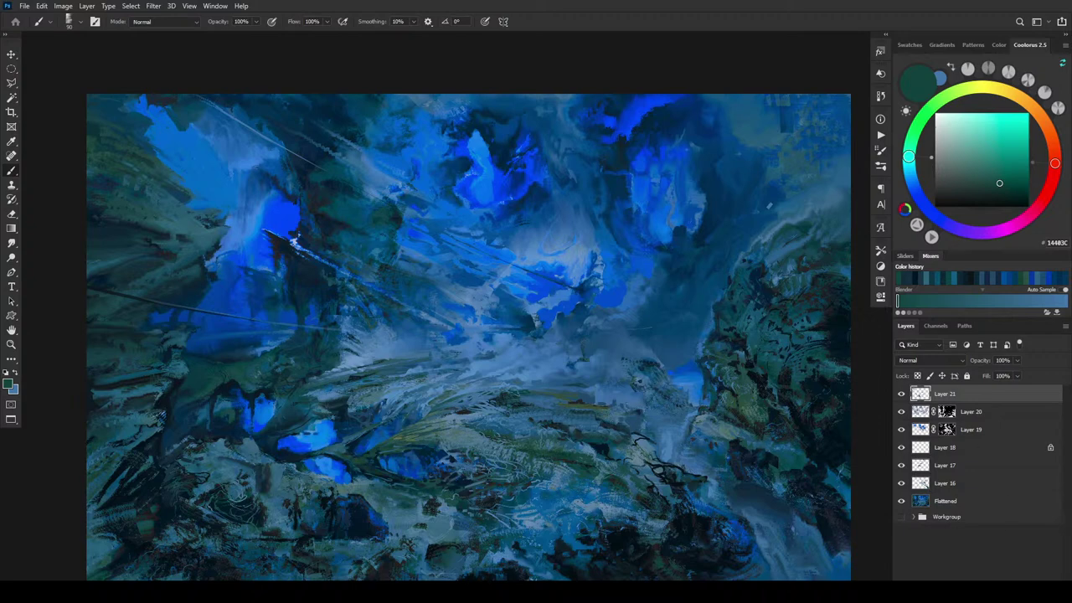
Add a new layer above Layer 21 and select the blue tones of the foreground water with Color Range, adding an extra color sample.
key("ctrl+shift+alt+n")
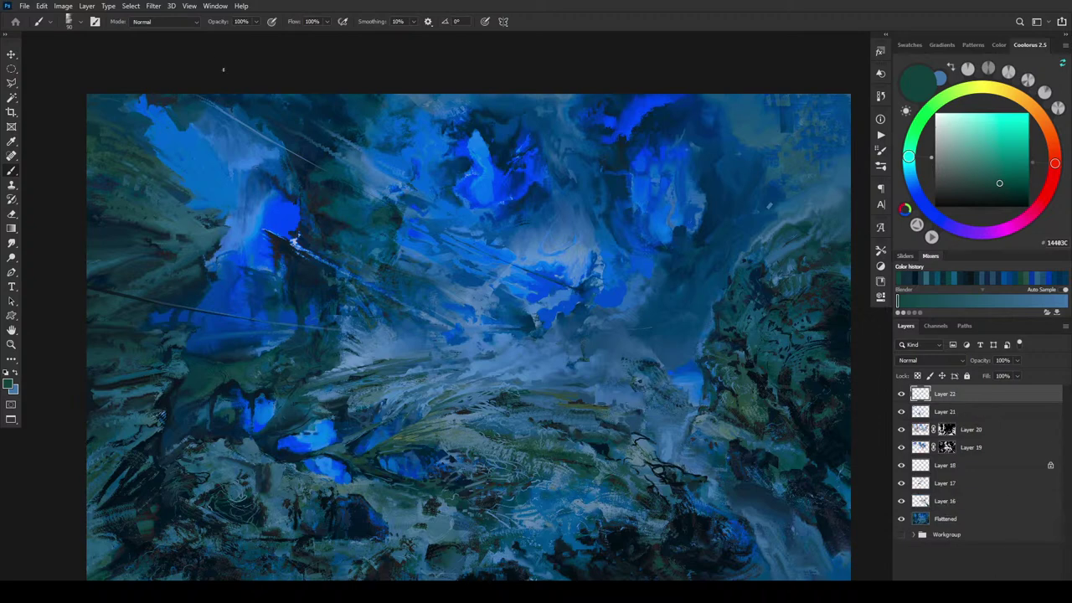
left_click(131, 6)
left_click(159, 115)
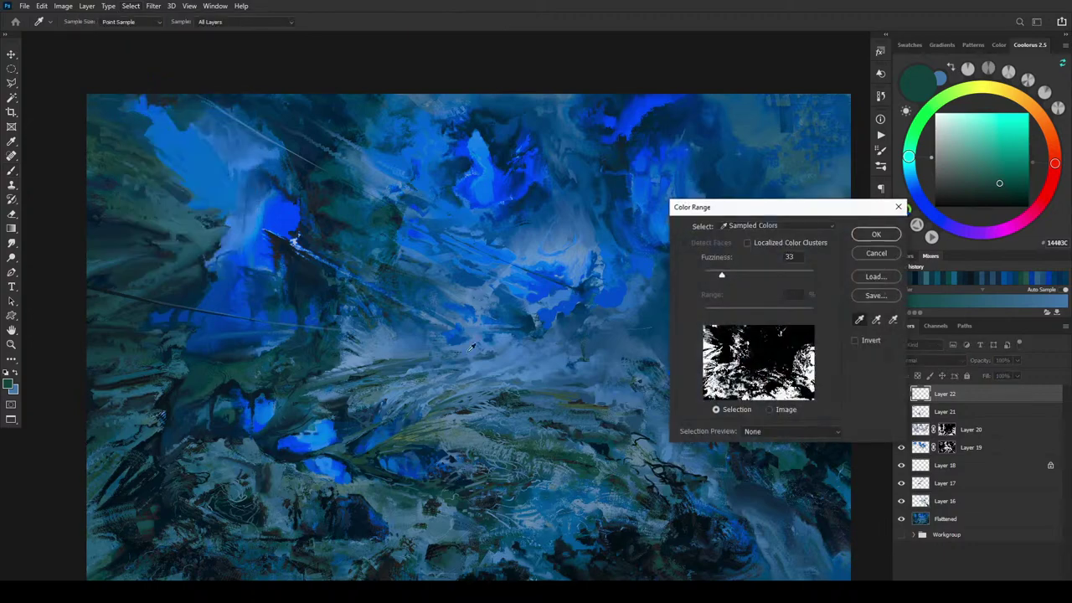
left_click(551, 503)
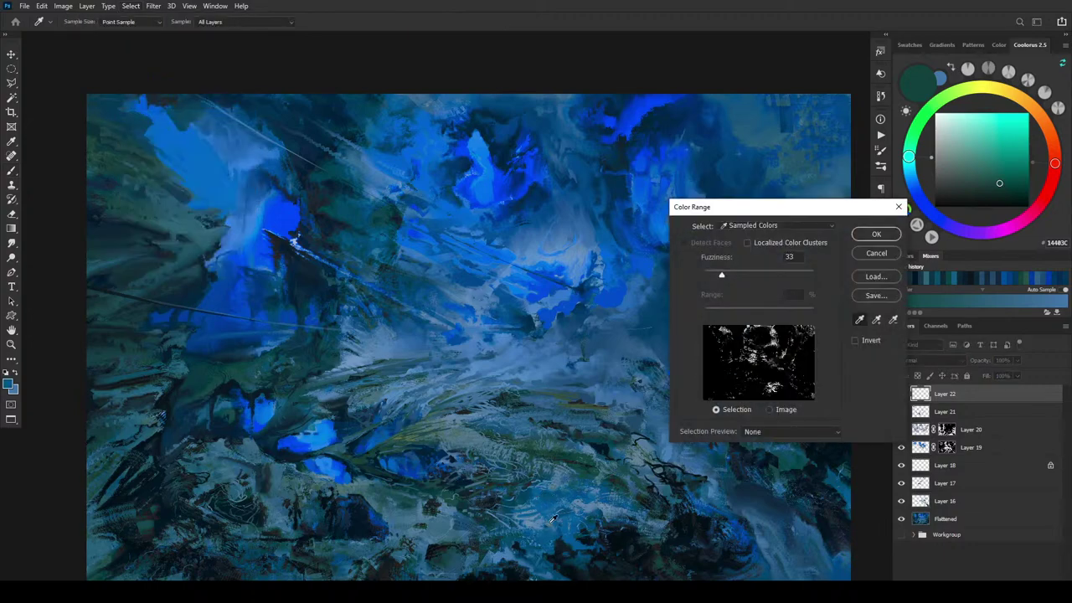
left_click(553, 521)
left_click(876, 322)
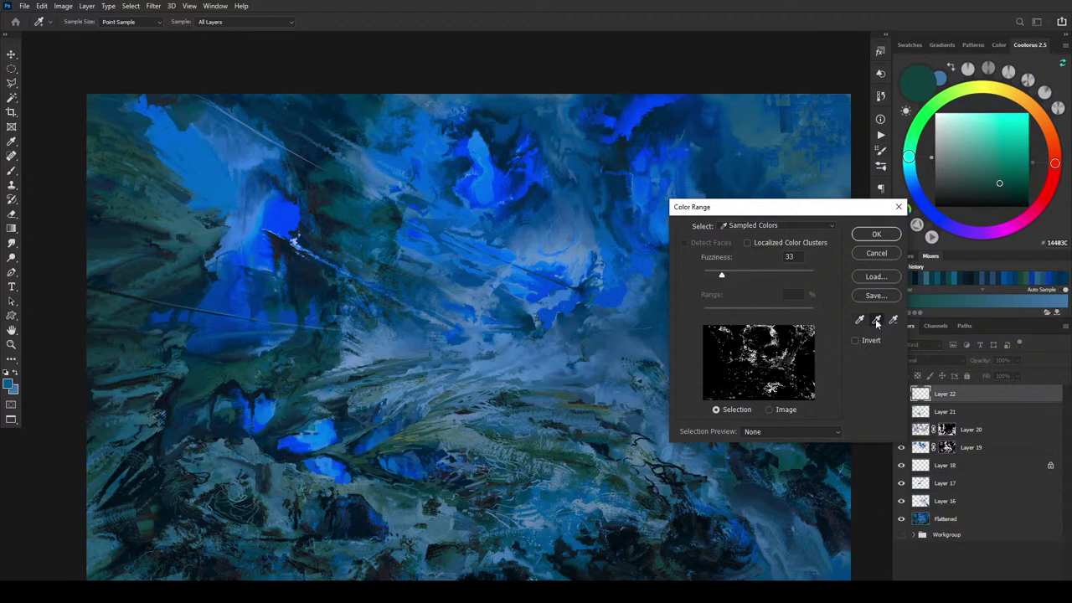
left_click(540, 494)
left_click(871, 236)
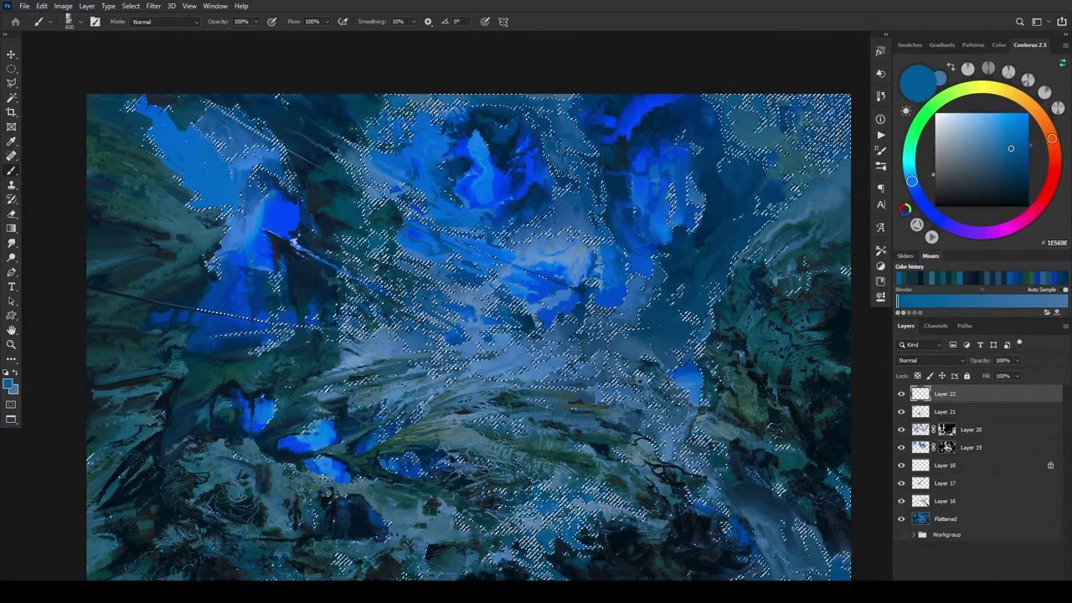
Mask Layer 22 with the color selection and paint sampled dark teal over the foreground water with the brush reduced to 200.
key("ctrl+alt+m")
left_click(921, 394)
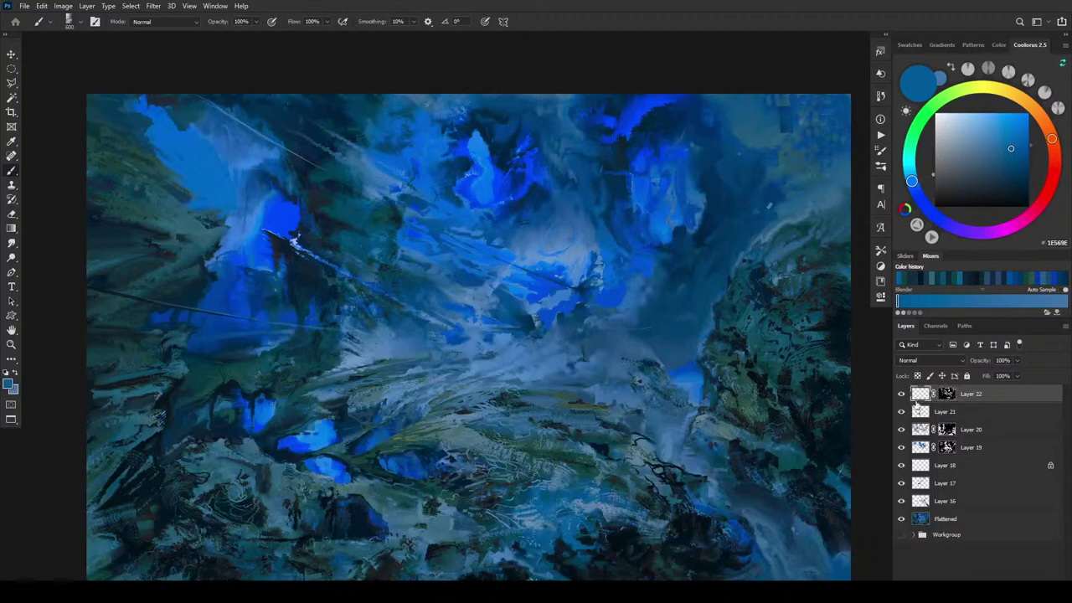
left_click(590, 476, "alt")
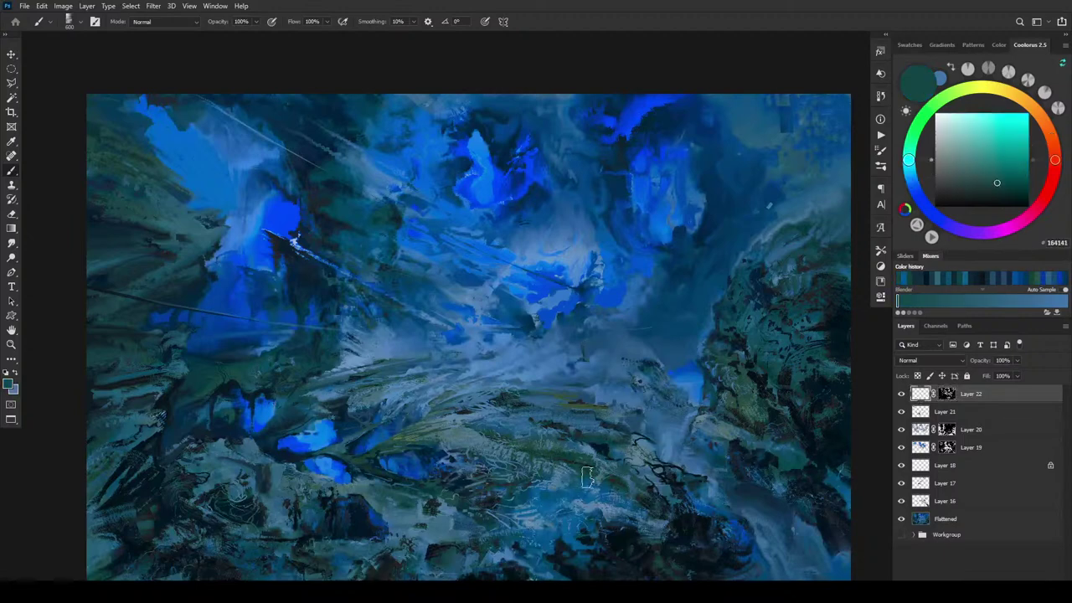
key("bracketleft")
key("bracketleft")
key("bracketleft")
Darken the foreground water and the rocks at its lower edge with sampled near-black tones, varying the brush size.
left_click(666, 497, "alt")
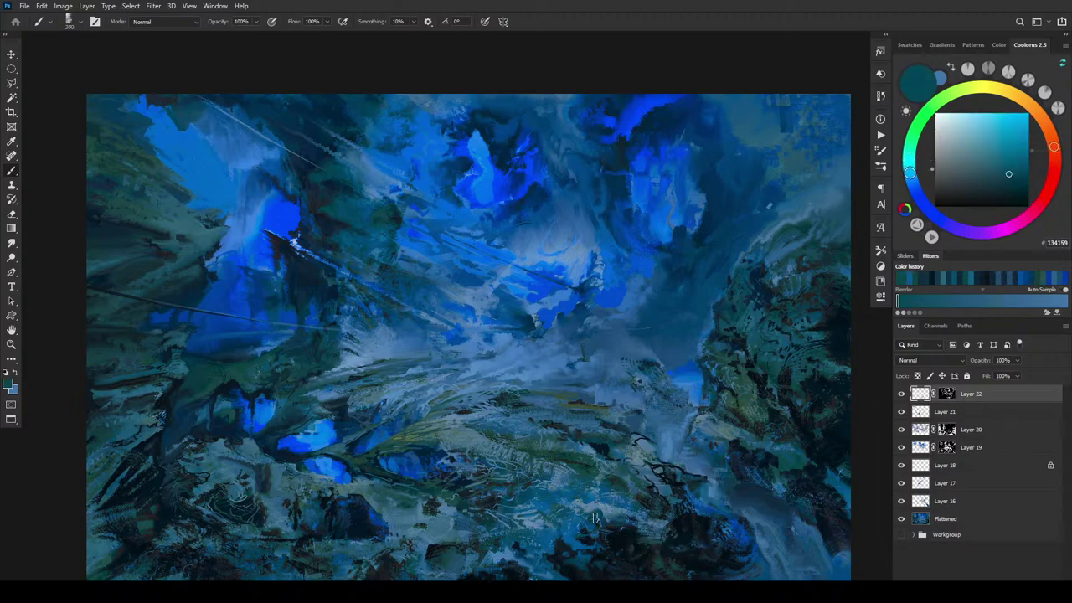
left_click(635, 529, "alt")
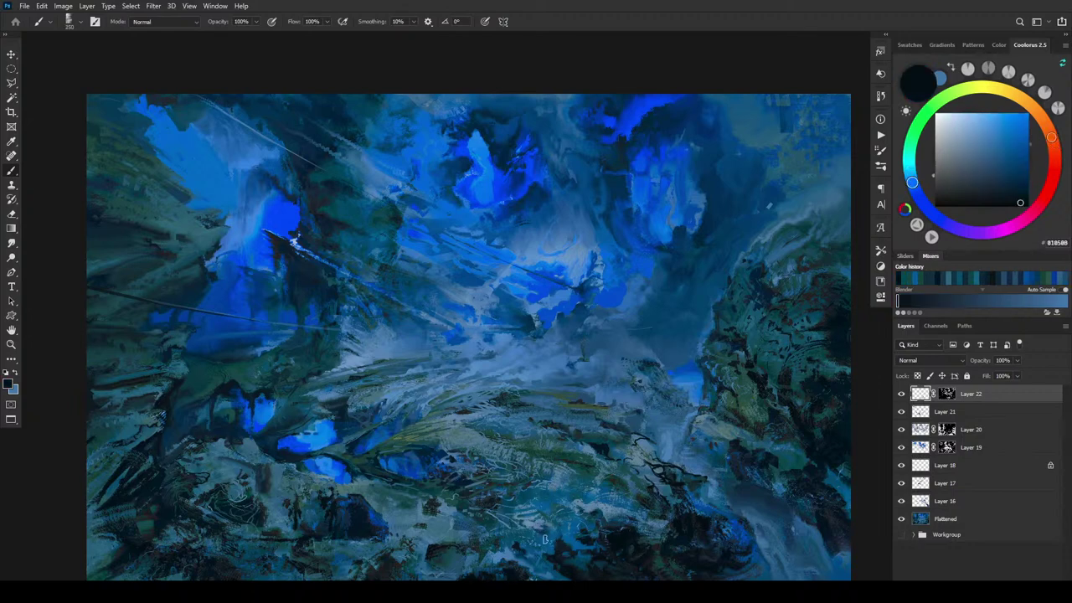
key("bracketright")
key("bracketright")
key("bracketright")
key("bracketright")
key("bracketright")
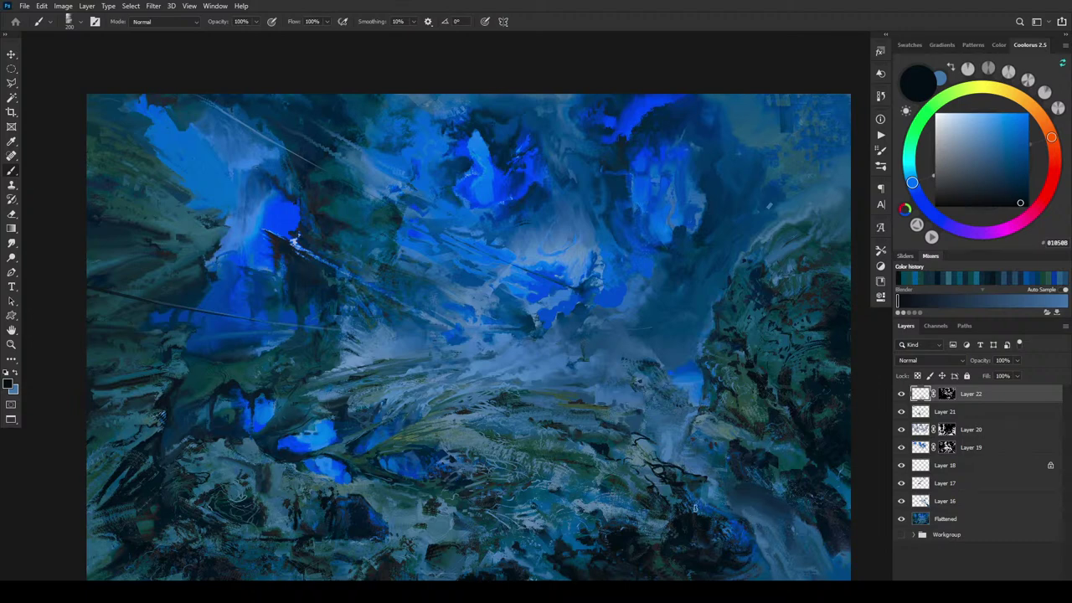
Break up the foreground water with smaller strokes of sampled teal-blue, near-black and dark blue.
left_click(791, 462, "alt")
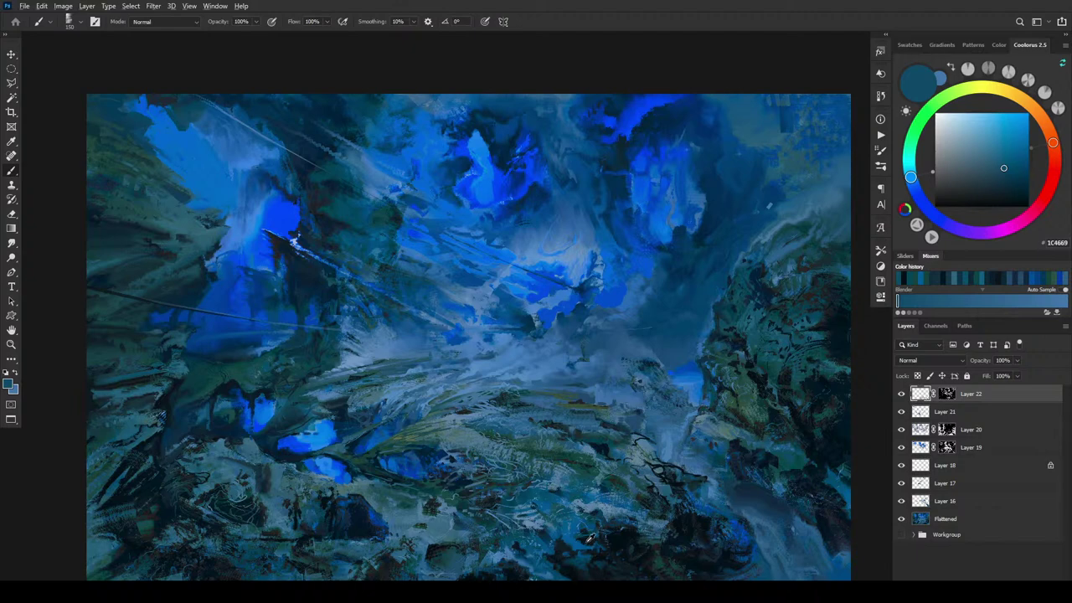
left_click(586, 541, "alt")
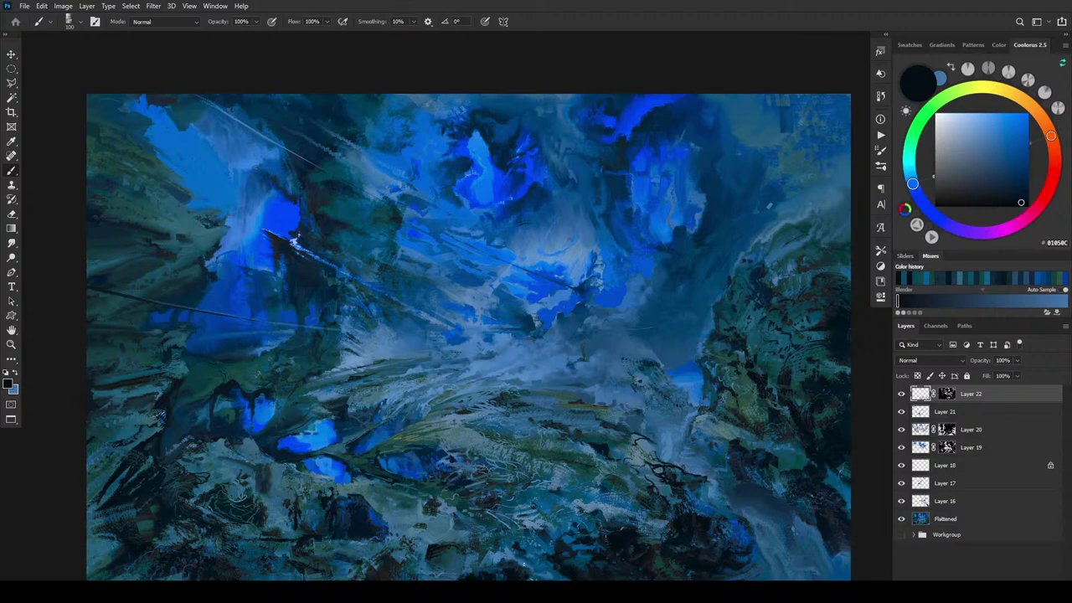
key("bracketleft")
key("bracketleft")
key("bracketleft")
key("bracketleft")
key("bracketleft")
mouse_move(477, 518)
left_mouse_down()
mouse_move(558, 514)
mouse_move(581, 473)
left_mouse_up()
left_click(613, 485, "alt")
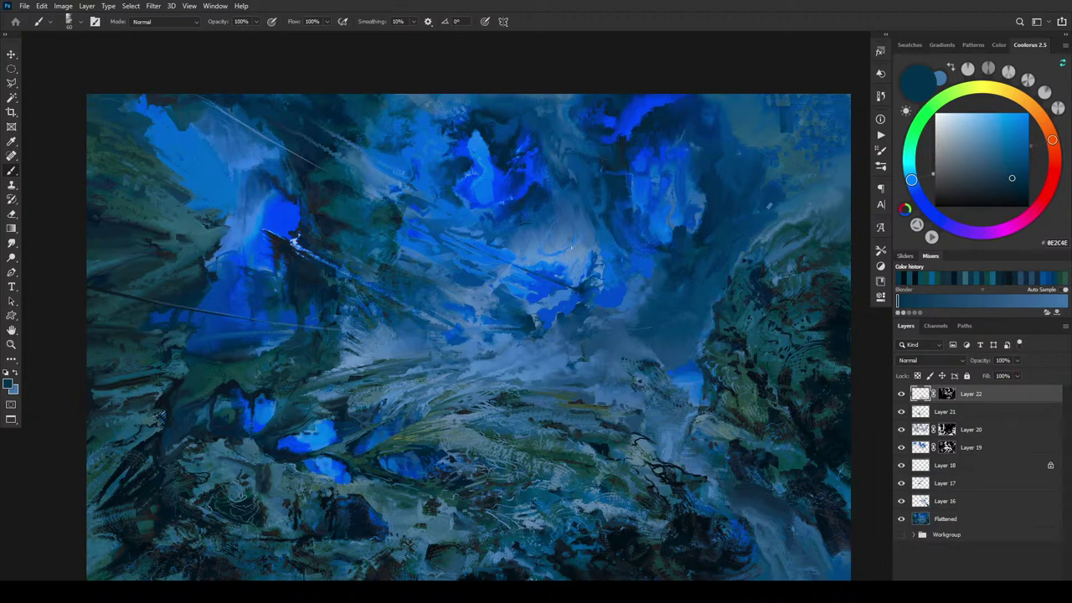
Add a new layer above Layer 22 and smudge the black outlines on the rocks beside the waterfall.
key("ctrl+shift+alt+n")
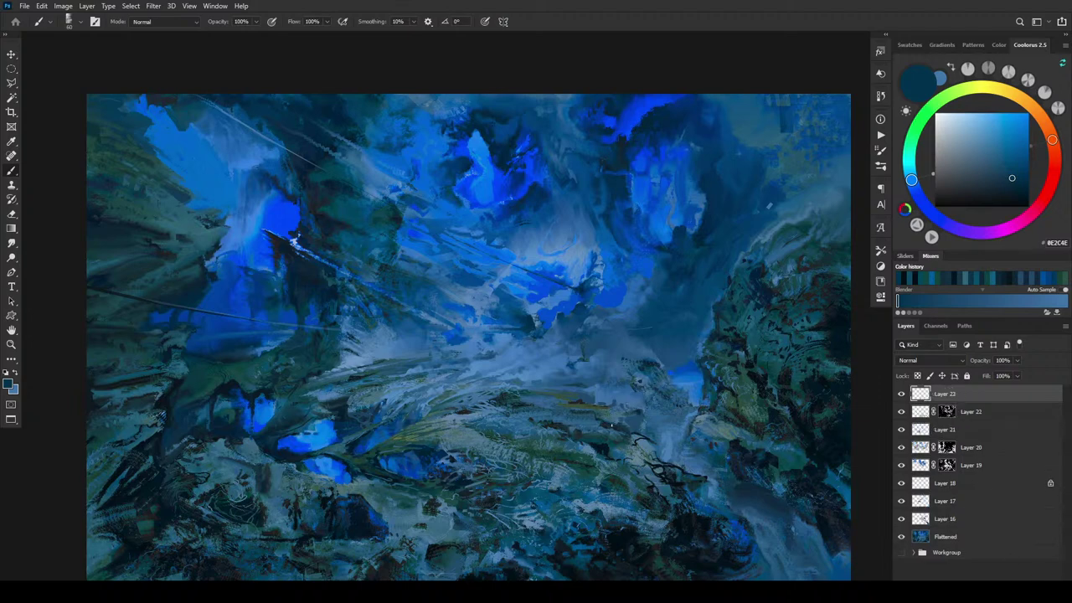
key("r")
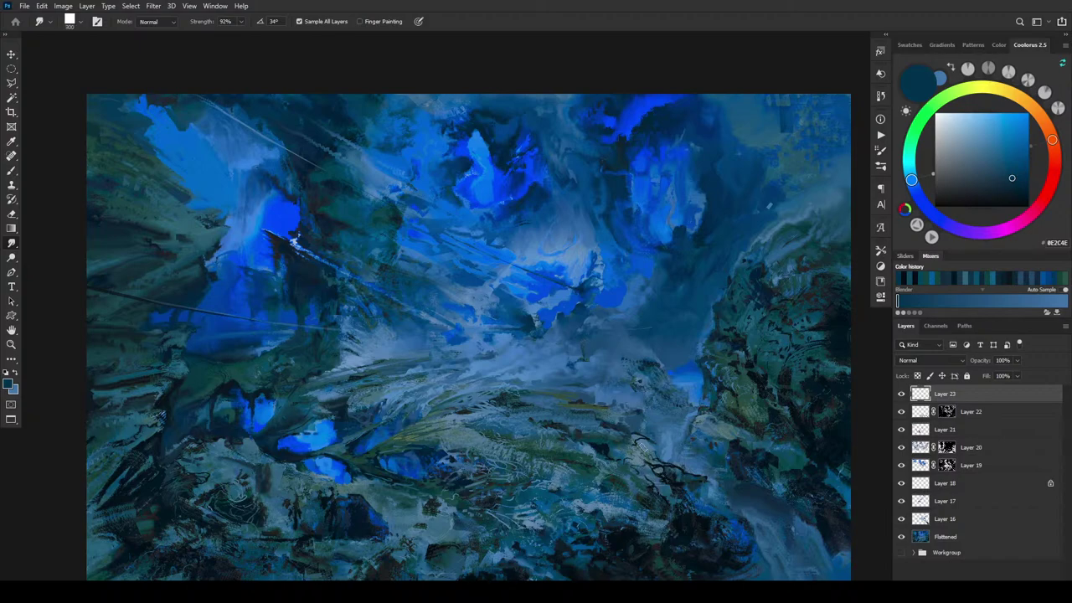
key("bracketleft")
scroll(732, 413, "up", 6)
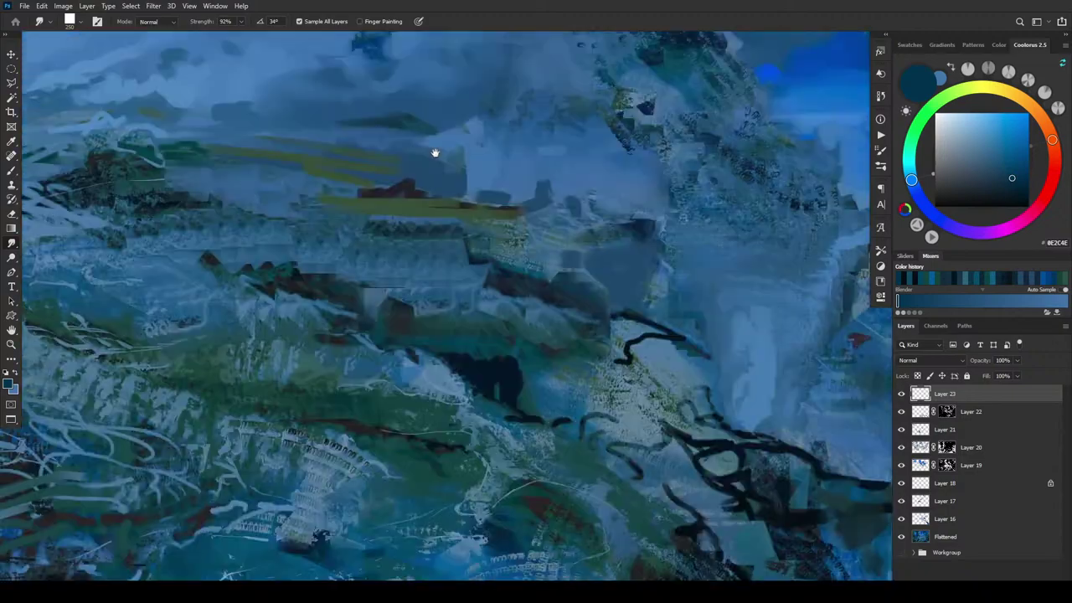
mouse_move(435, 152)
left_mouse_down()
mouse_move(319, 118)
mouse_move(200, 102)
left_mouse_up()
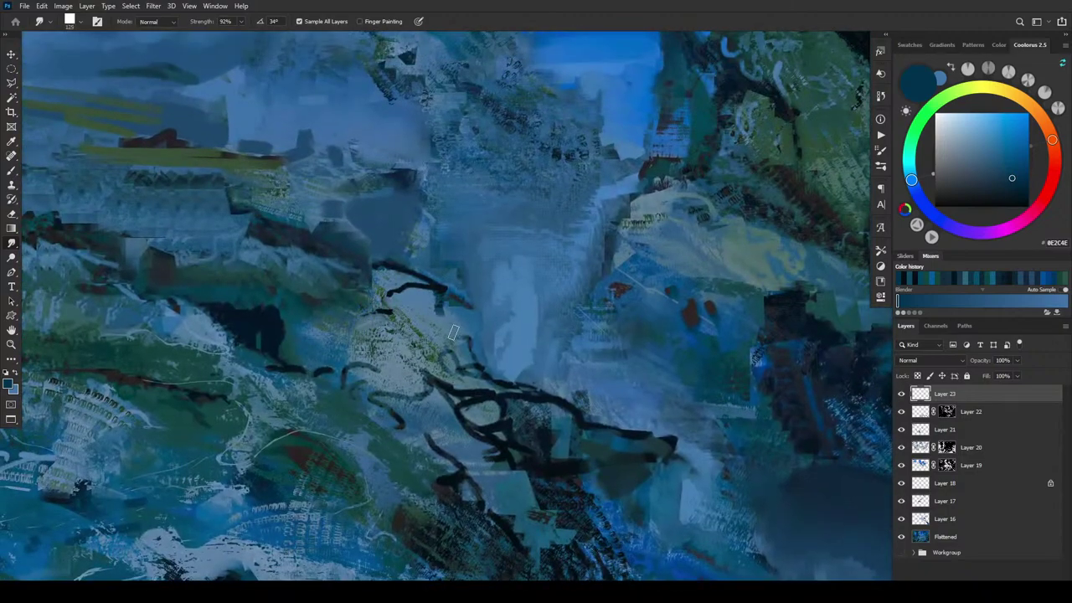
mouse_move(436, 292)
left_mouse_down()
mouse_move(438, 317)
mouse_move(438, 295)
left_mouse_up()
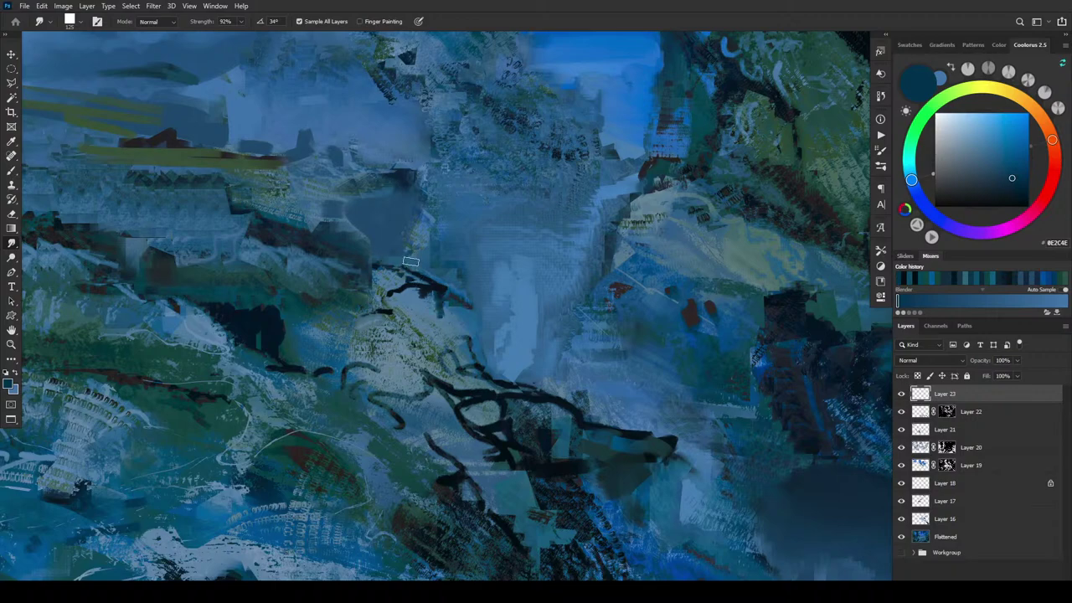
mouse_move(410, 262)
left_mouse_down()
mouse_move(402, 269)
mouse_move(419, 278)
mouse_move(360, 255)
left_mouse_up()
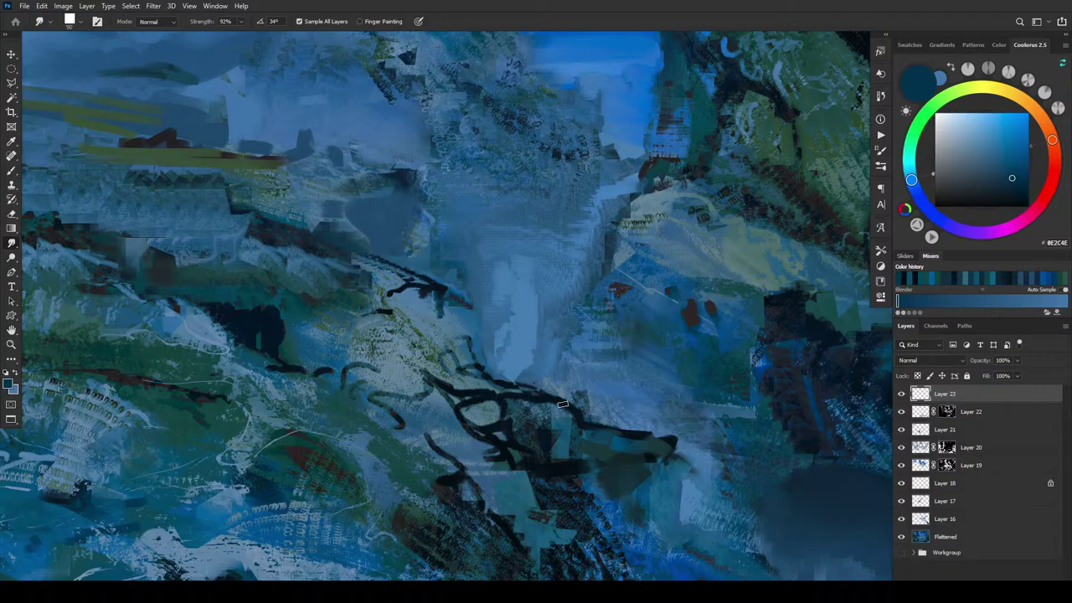
mouse_move(563, 404)
left_mouse_down()
mouse_move(570, 435)
mouse_move(675, 462)
mouse_move(664, 492)
mouse_move(680, 476)
mouse_move(663, 471)
mouse_move(661, 457)
mouse_move(657, 494)
mouse_move(640, 470)
mouse_move(624, 505)
left_mouse_up()
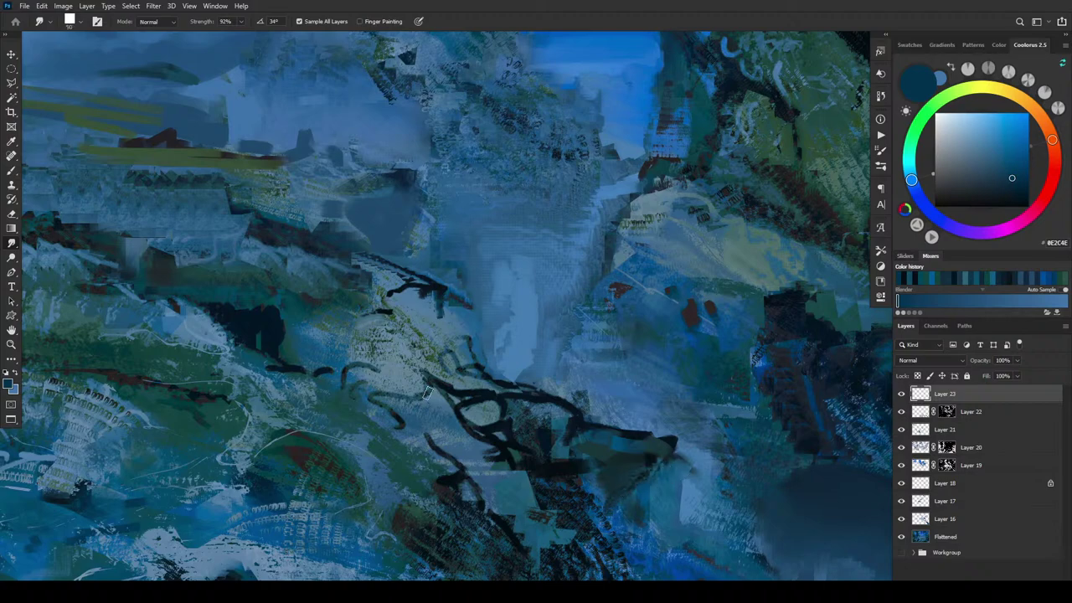
Smudge the pale rock and loose dark lines left of the waterfall into softer rock forms, varying the brush size.
key("bracketright")
key("bracketright")
key("bracketright")
key("bracketright")
key("bracketright")
key("bracketright")
key("bracketright")
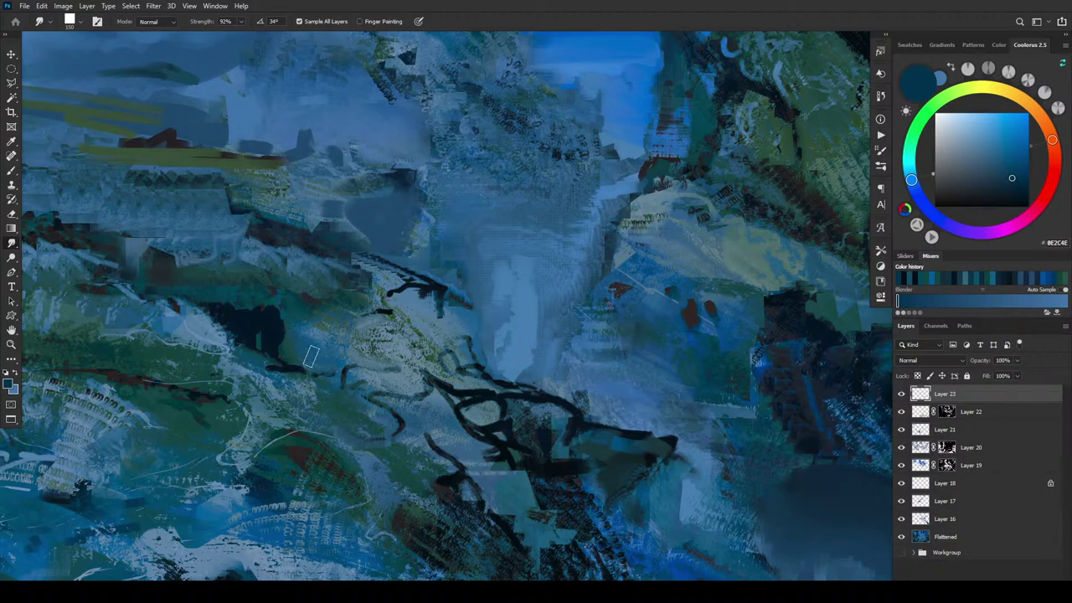
key("bracketleft")
key("bracketleft")
key("bracketleft")
key("bracketleft")
key("bracketleft")
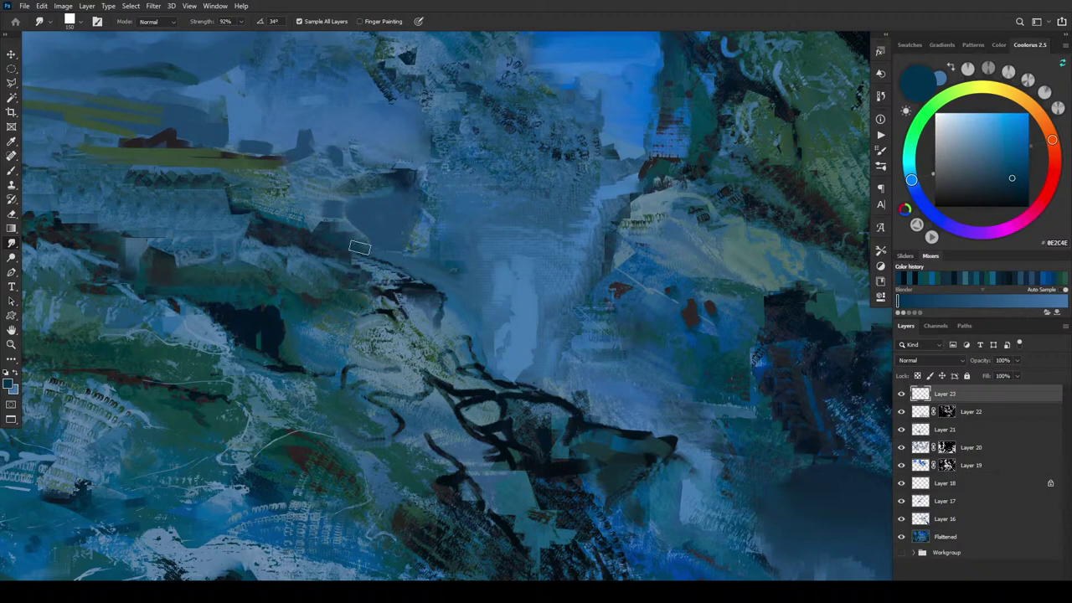
Blend the looped black lines at the waterfall's base into solid dark rock shapes with a smaller Smudge brush.
key("bracketleft")
key("bracketleft")
key("bracketleft")
key("bracketleft")
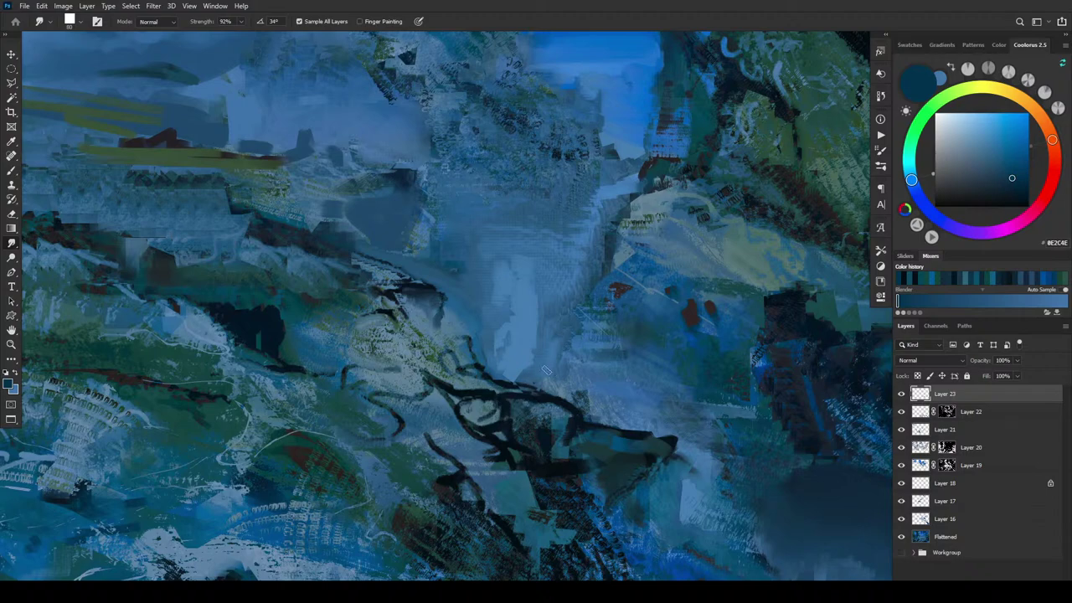
mouse_move(498, 405)
left_mouse_down()
mouse_move(485, 377)
mouse_move(467, 390)
mouse_move(478, 398)
mouse_move(460, 382)
mouse_move(494, 391)
mouse_move(488, 404)
mouse_move(470, 399)
mouse_move(482, 421)
mouse_move(501, 389)
mouse_move(529, 393)
mouse_move(514, 403)
mouse_move(530, 417)
mouse_move(580, 411)
mouse_move(546, 402)
mouse_move(547, 412)
mouse_move(563, 409)
mouse_move(554, 427)
mouse_move(571, 419)
mouse_move(557, 433)
mouse_move(544, 430)
mouse_move(555, 418)
mouse_move(529, 409)
mouse_move(584, 388)
left_mouse_up()
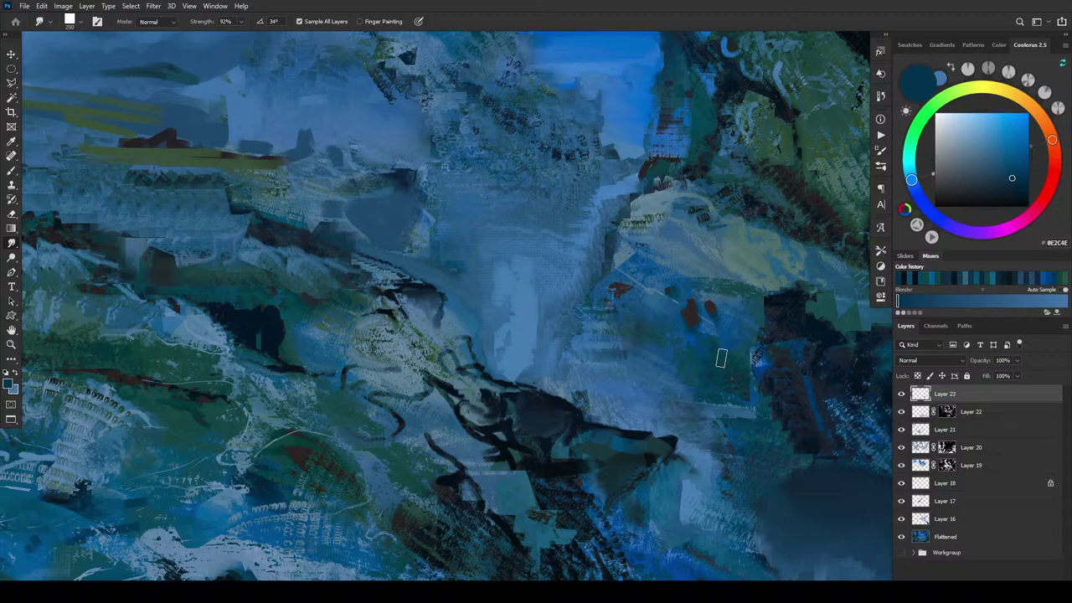
scroll(695, 423, "down", 2)
scroll(696, 423, "down", 10)
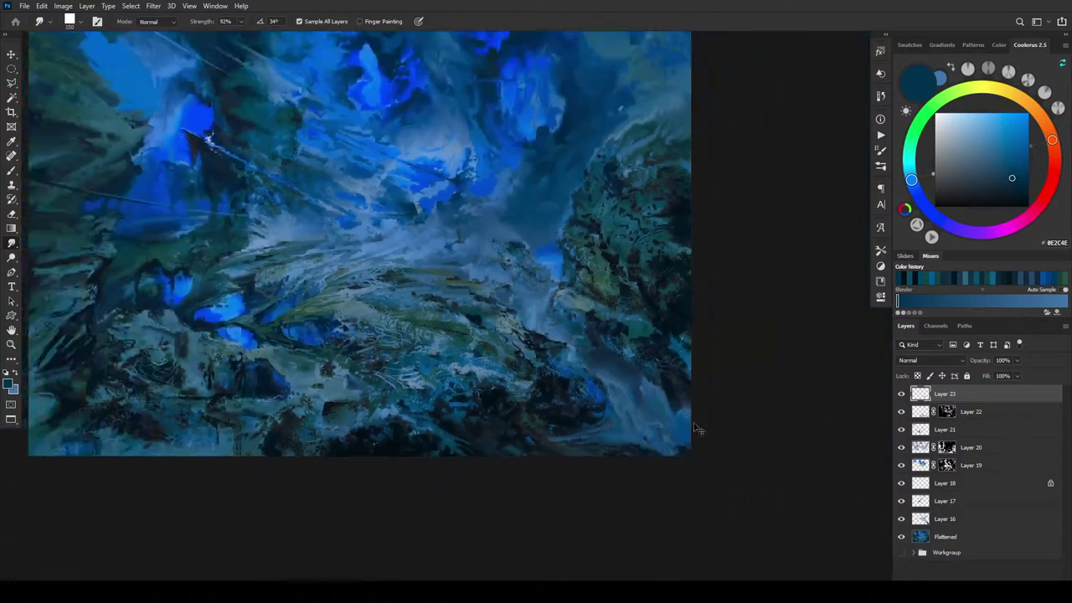
scroll(694, 428, "up", 2)
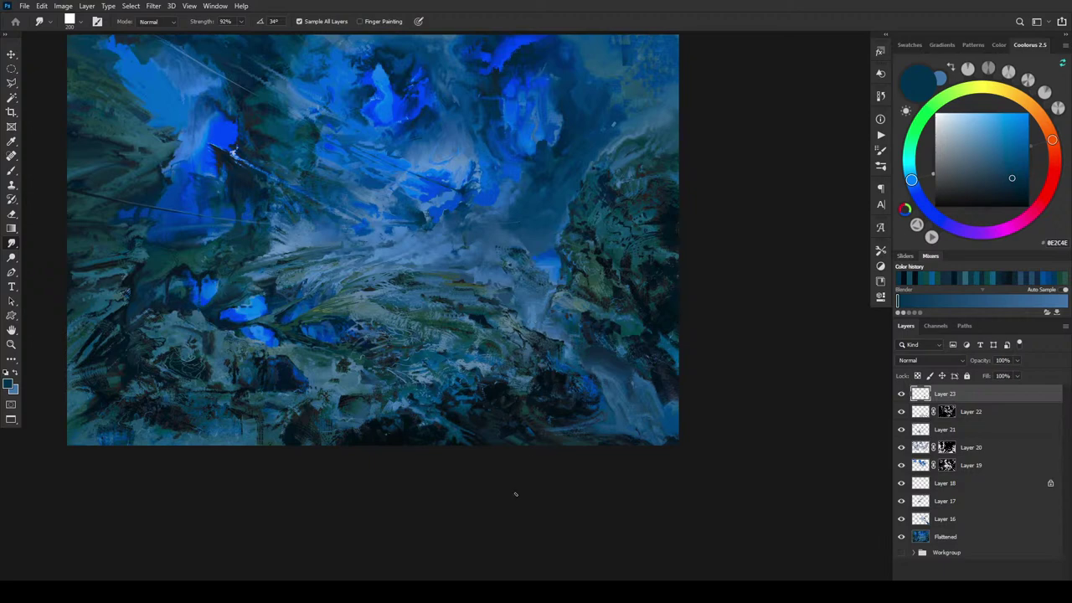
Paint rock accents on the lower central slope with the Brush, using sampled light blue, dark navy and teal tones.
key("b")
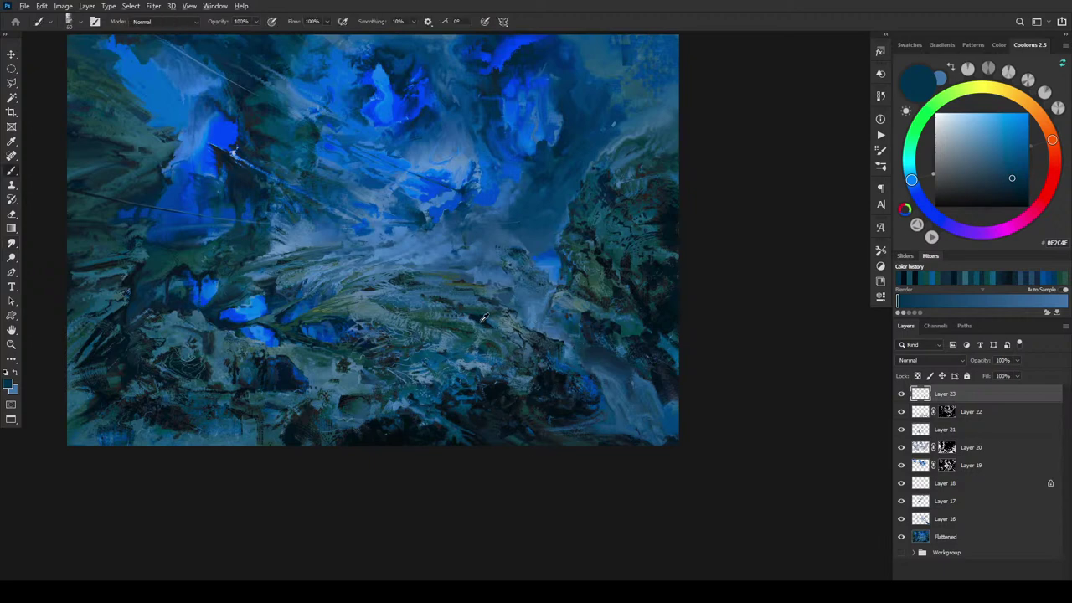
left_click(466, 320, "alt")
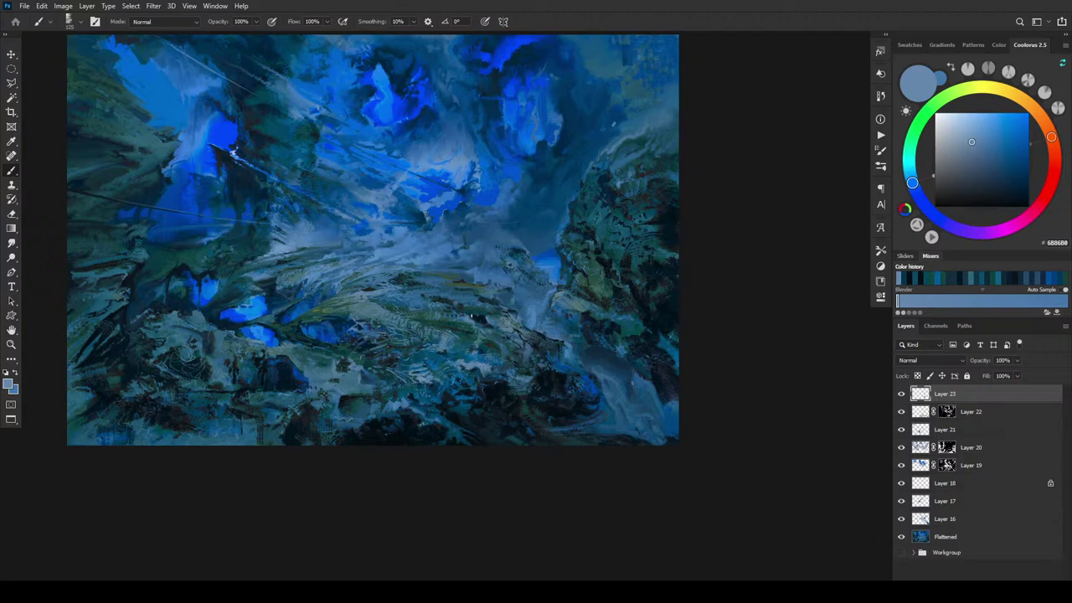
left_click(470, 318, "alt")
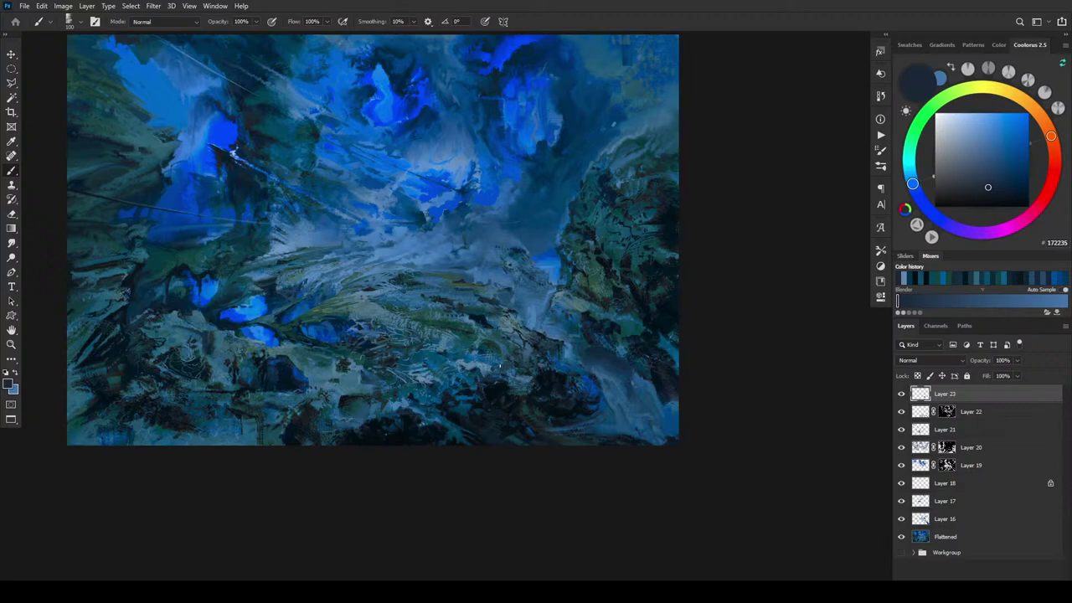
left_click(474, 312, "alt")
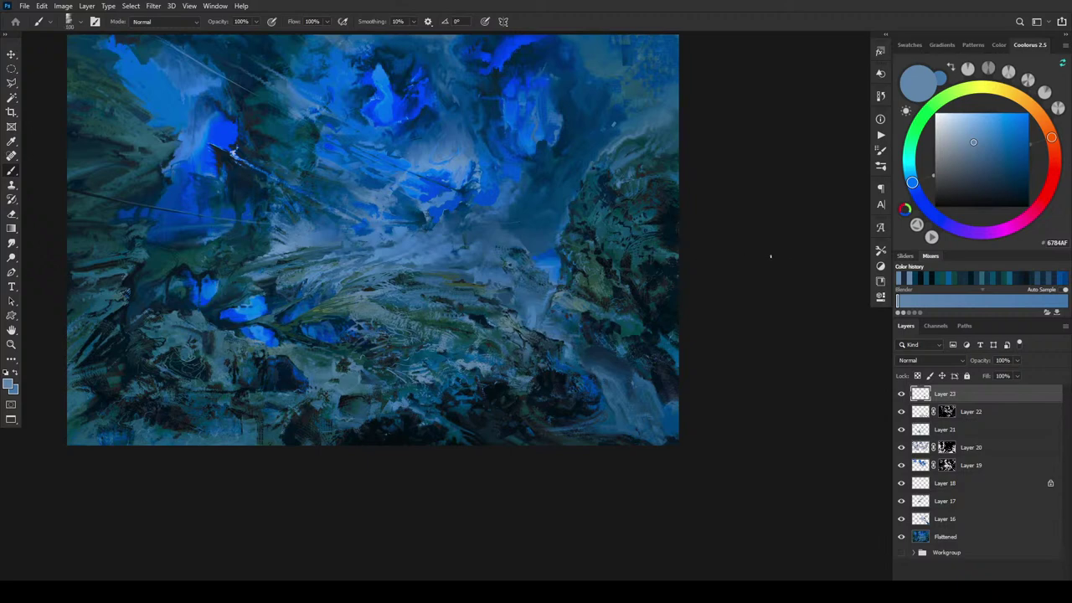
left_click(502, 326, "alt")
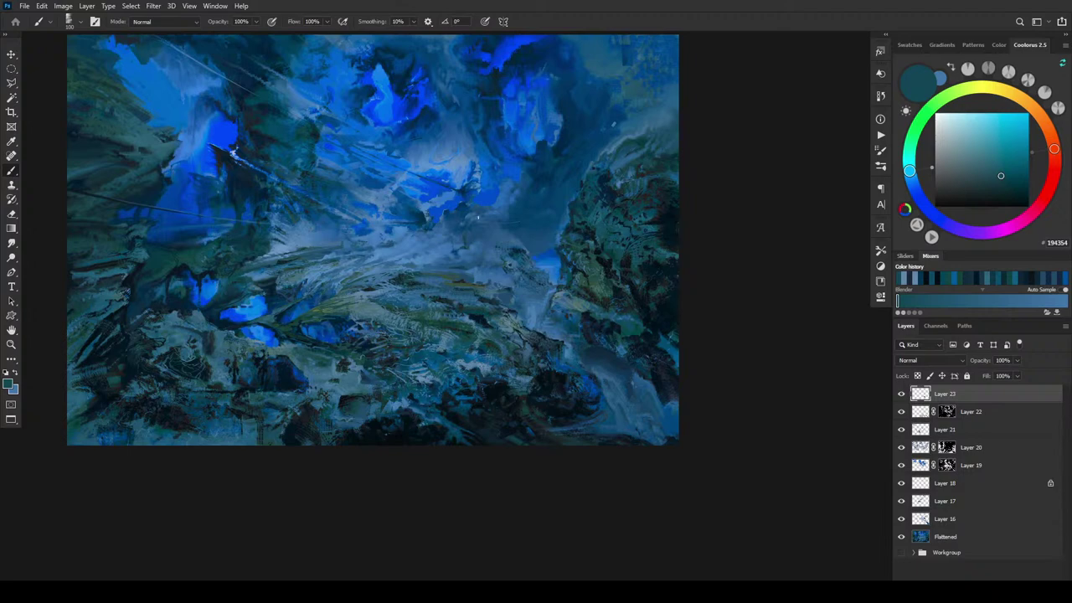
left_click(490, 318, "alt")
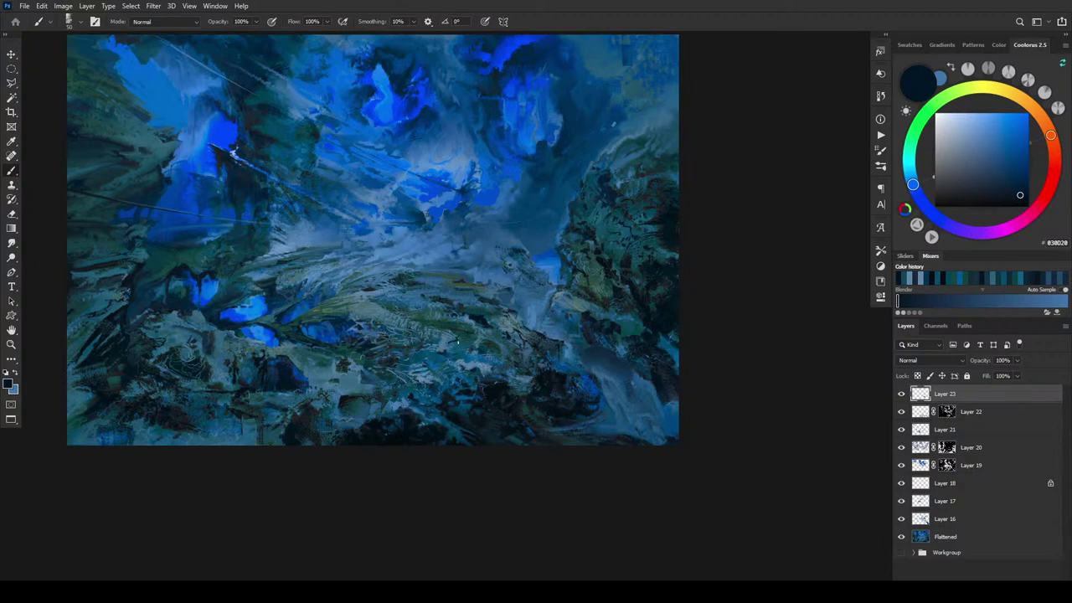
Refine the central slope above the foreground water with small strokes of sampled dark green and light grey-blue.
key("bracketright")
key("bracketright")
key("bracketright")
key("bracketright")
key("bracketright")
key("bracketleft")
key("bracketleft")
key("bracketright")
left_click(460, 334, "alt")
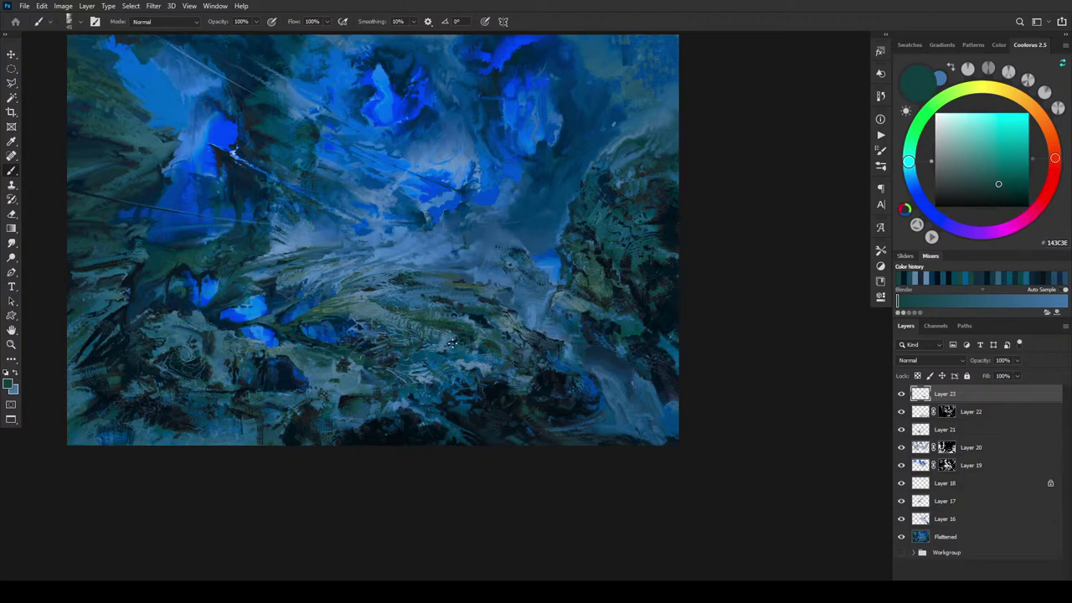
left_click(454, 342, "alt")
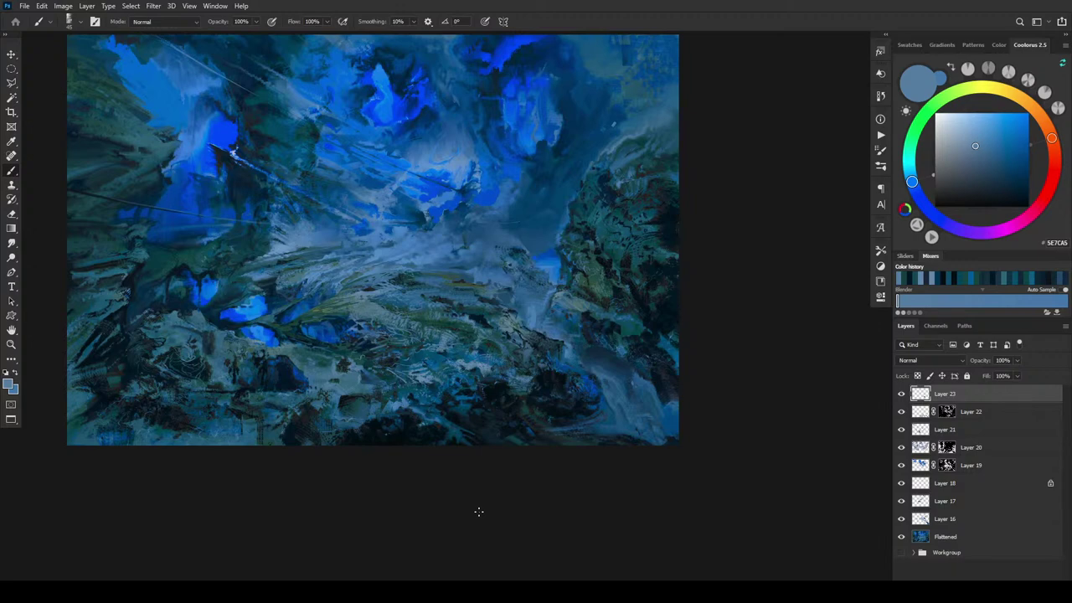
Rework the top of the rock below the bright blue pools with sampled mid-blue, grey-teal and dark teal tones.
left_click(198, 325, "alt")
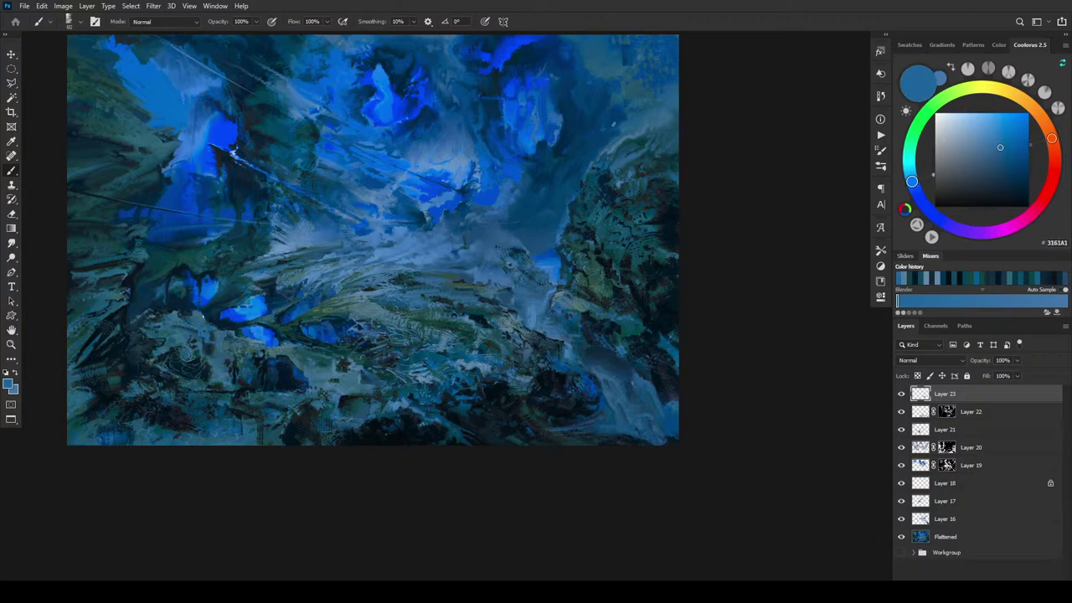
left_click(222, 330, "alt")
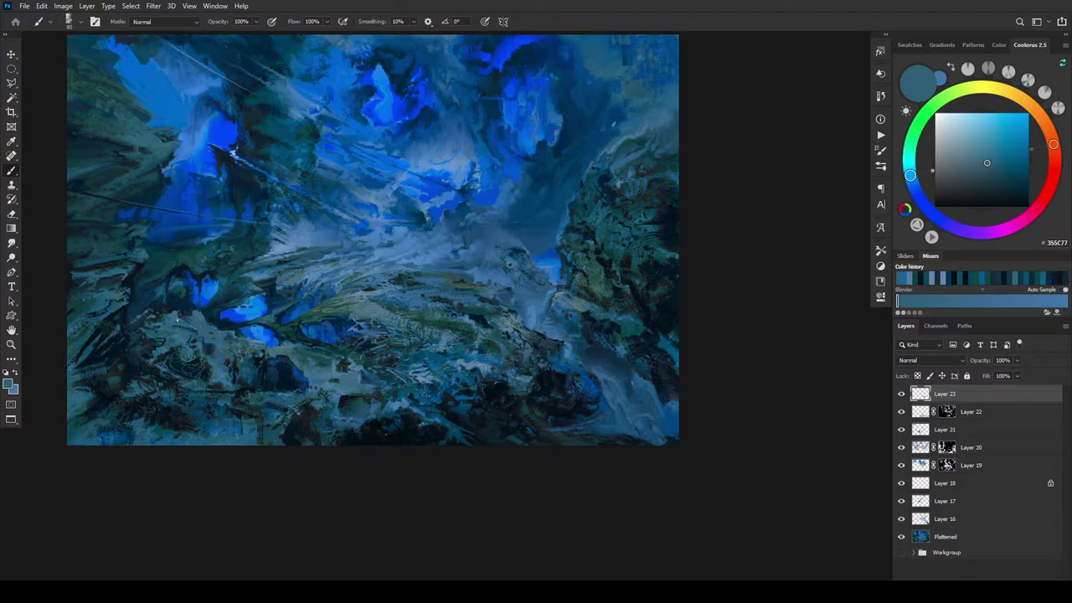
left_click(175, 326, "alt")
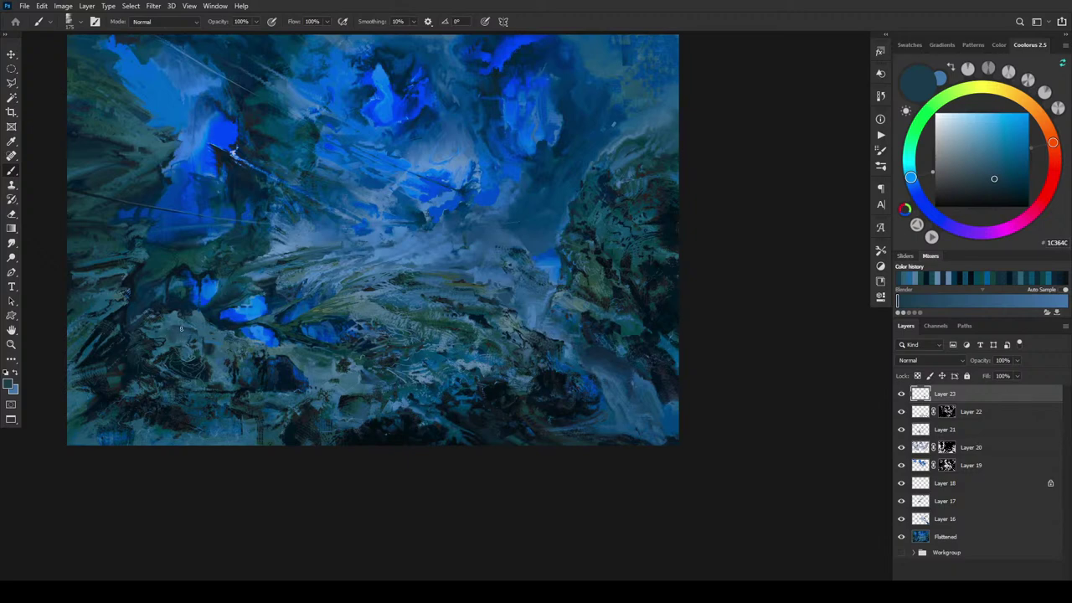
left_click(196, 328, "alt")
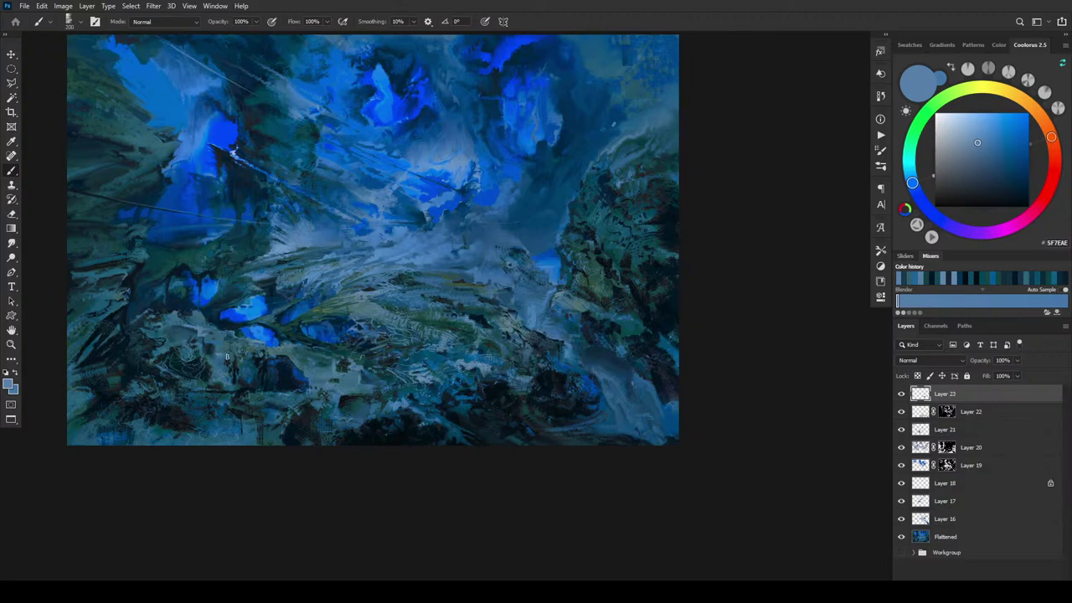
left_click(225, 350, "alt")
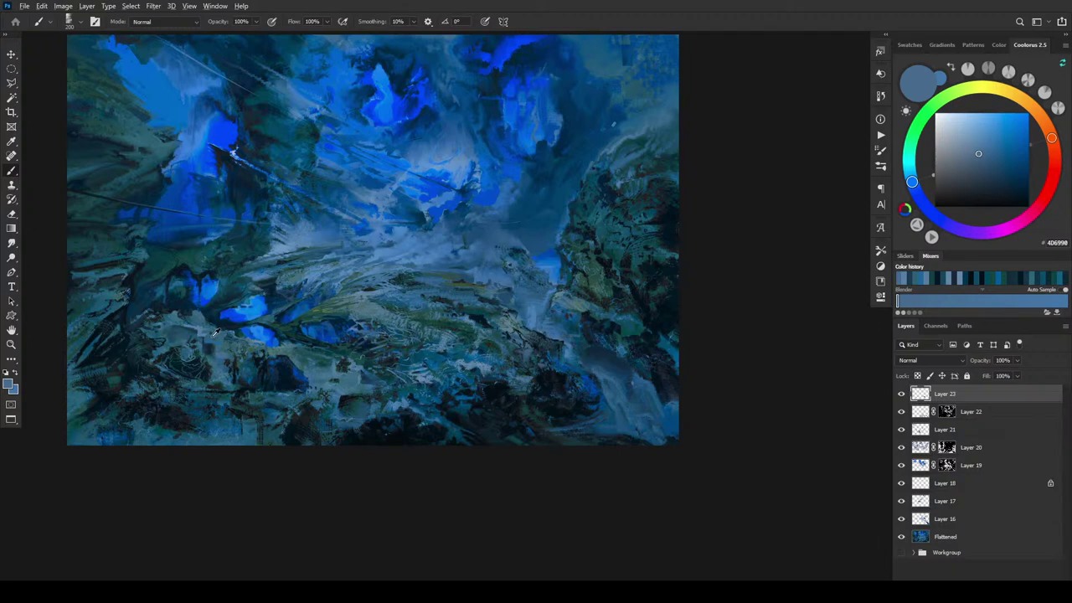
left_click(211, 331, "alt")
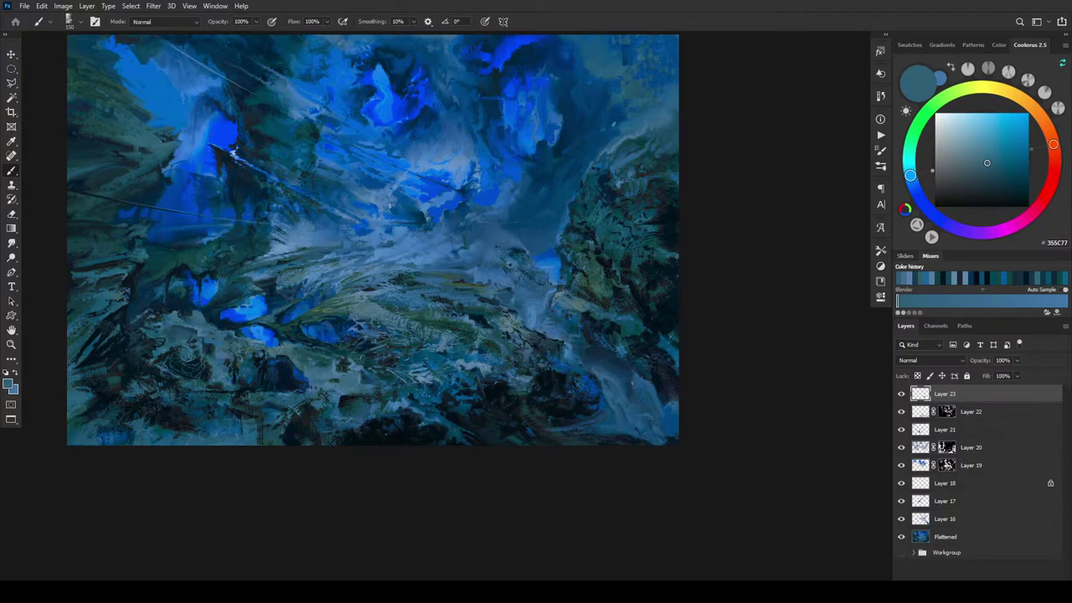
Refine the rock beside the bright blue pools with small Brush strokes of sampled muted teal and dark green-teal.
left_click(167, 328, "alt")
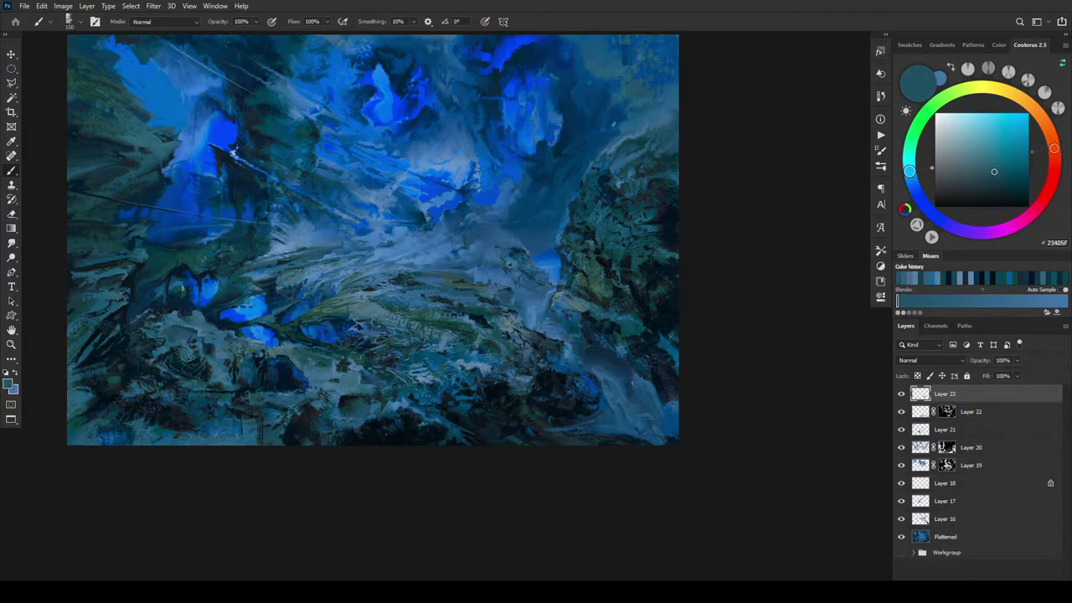
left_click(176, 333, "alt")
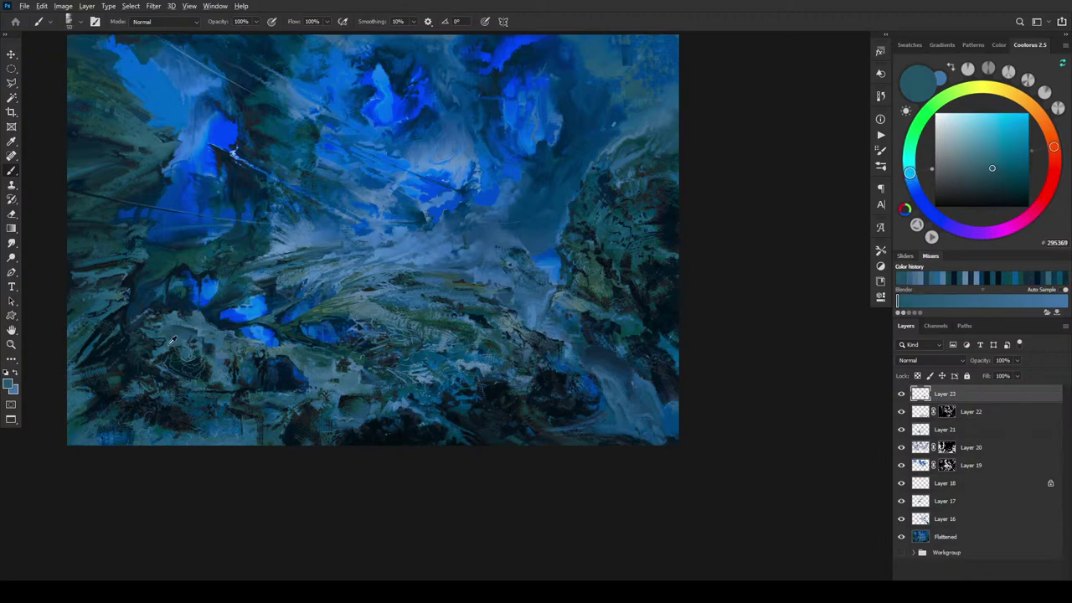
left_click(170, 335, "alt")
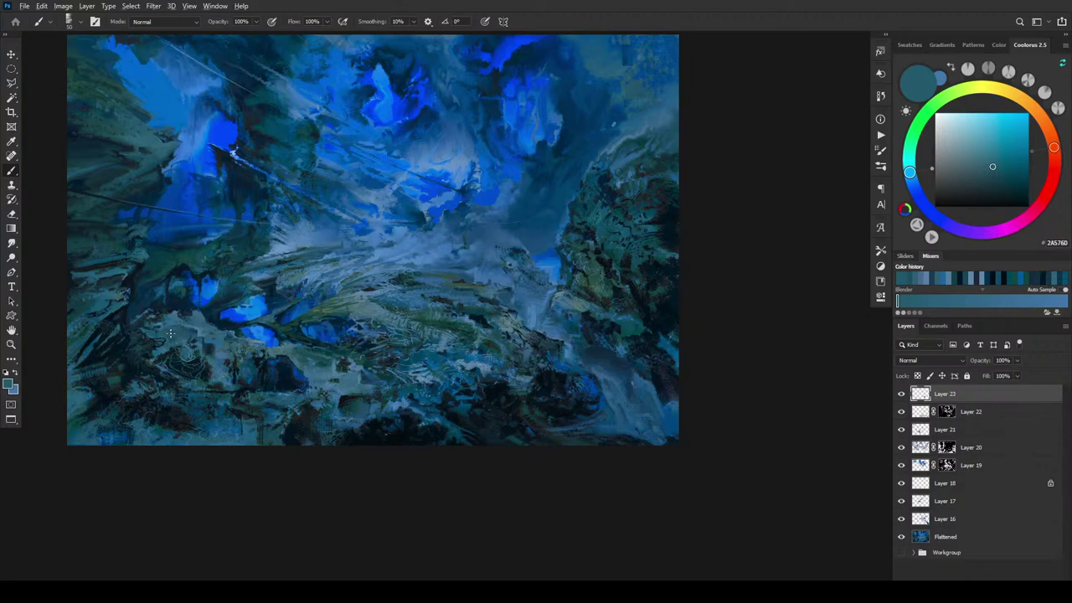
left_click(164, 331, "alt")
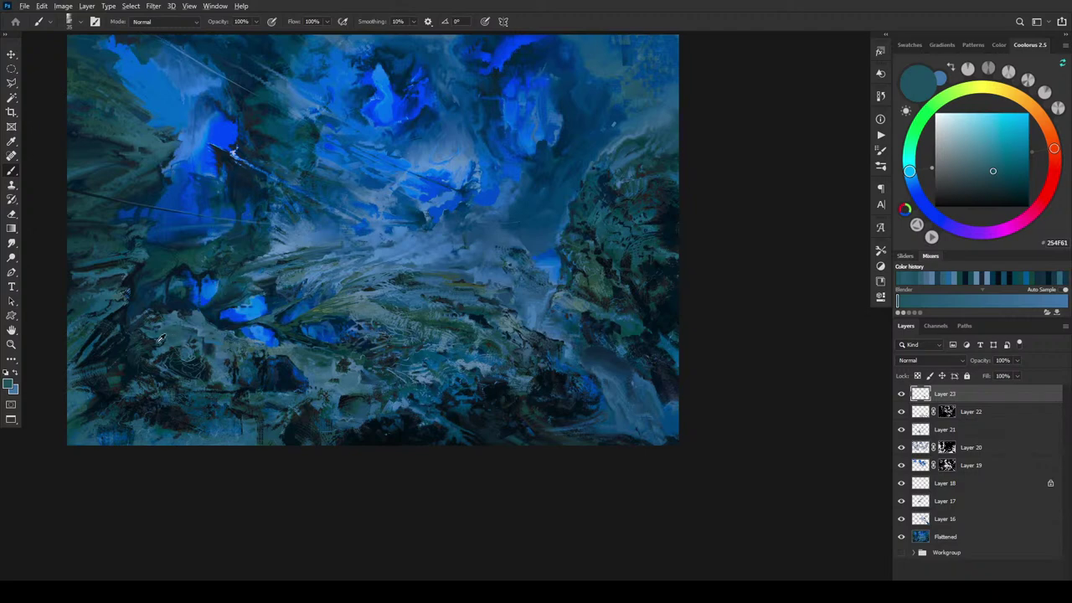
left_click(163, 332, "alt")
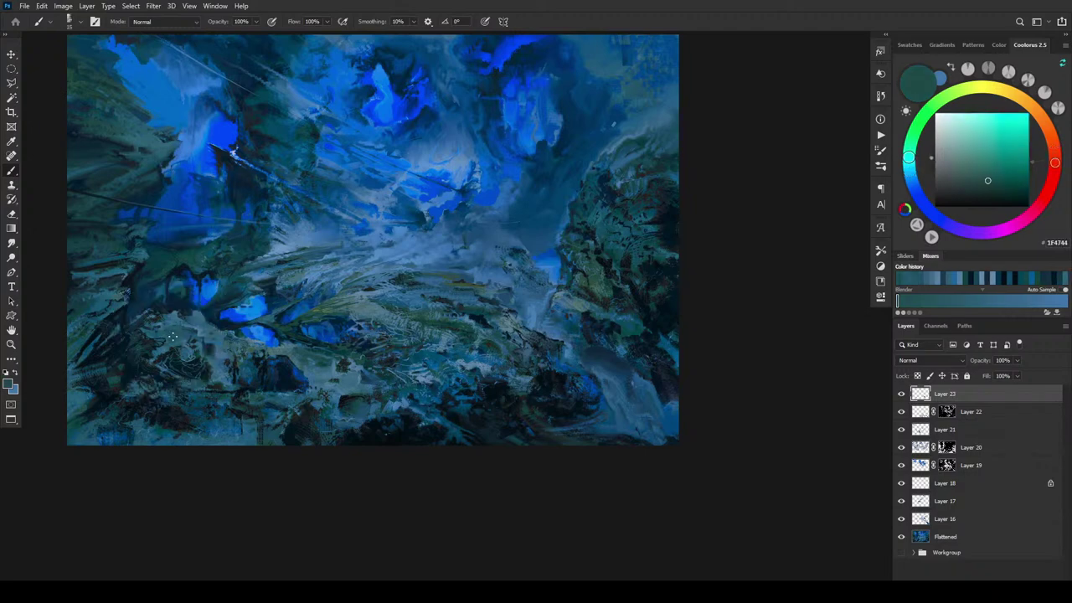
Add dark navy strokes to the looped rock texture beneath it and touch up its surroundings with a sampled mid-blue.
left_click(171, 336, "alt")
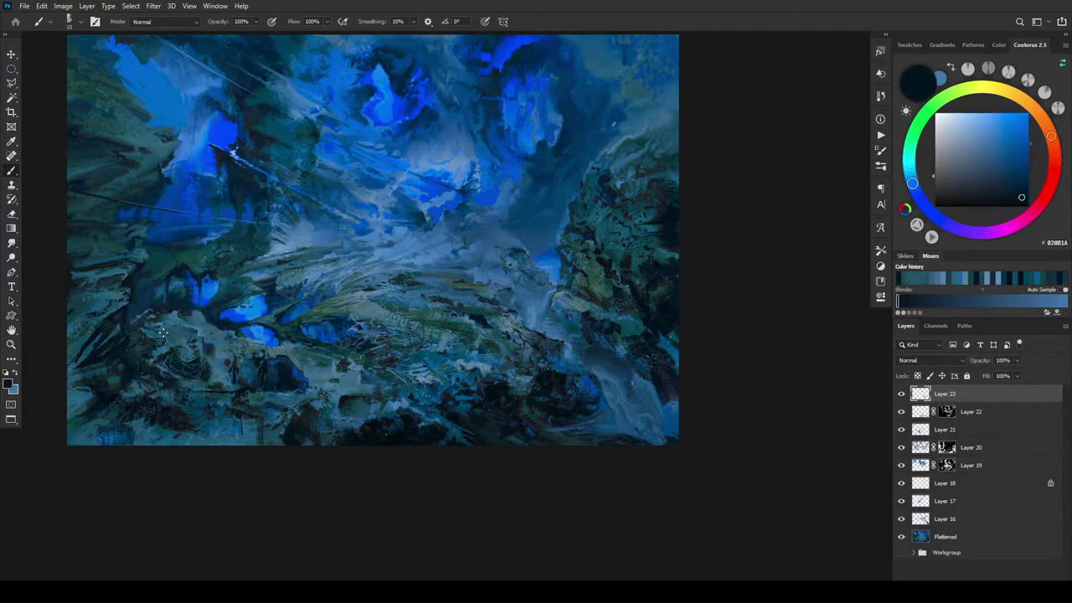
key("bracketright")
left_click_drag(186, 353, 197, 355)
left_click(198, 341, "alt")
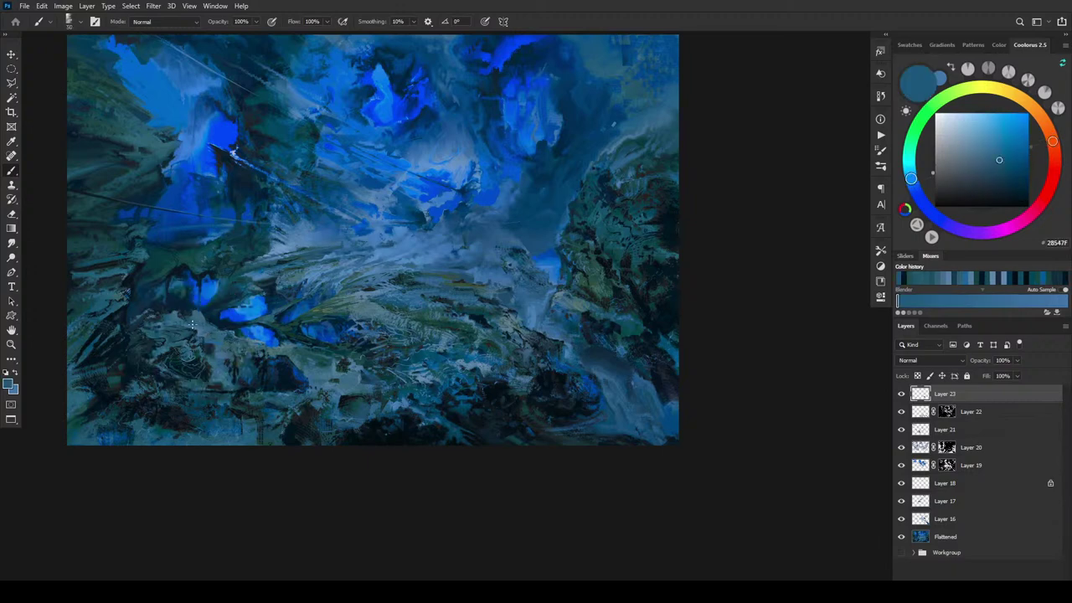
Repaint the dark pool below the bright blue pools with the Brush, using sampled navy and saturated blue tones.
key("r")
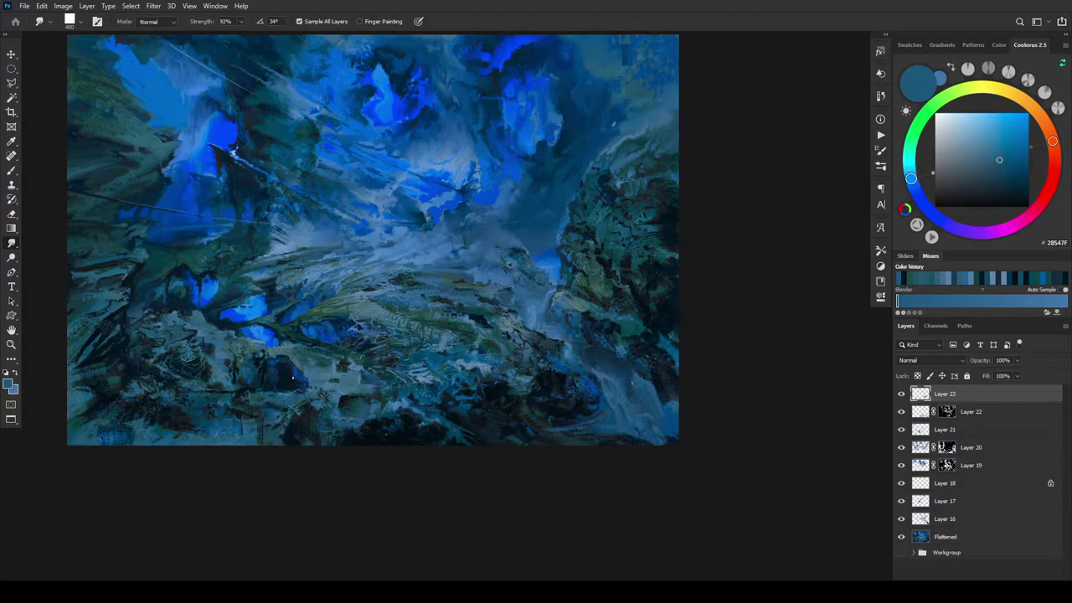
key("b")
left_click(313, 323, "alt")
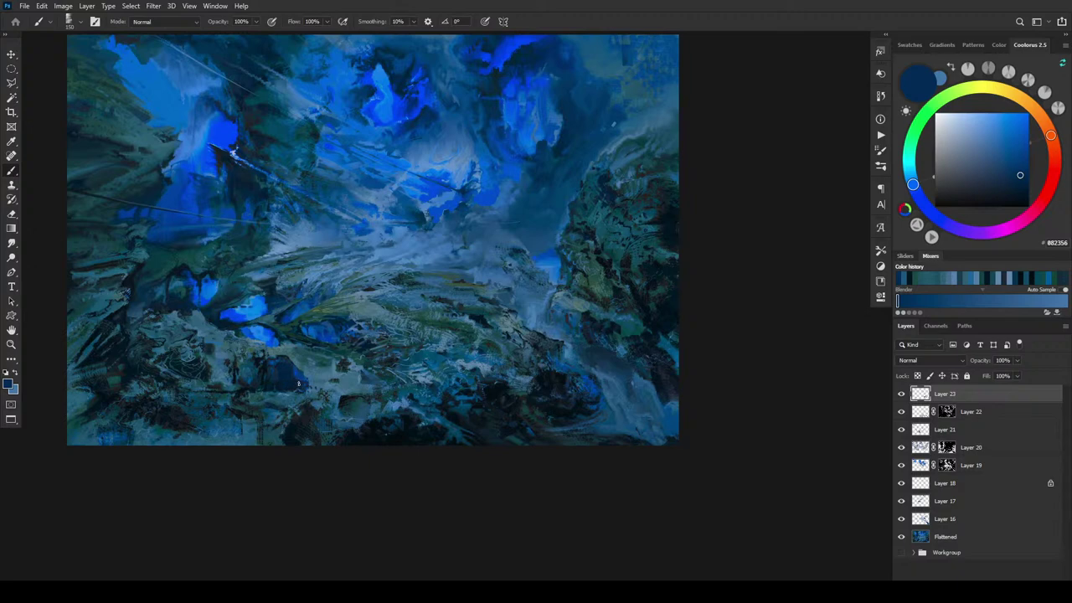
left_click(300, 380, "alt")
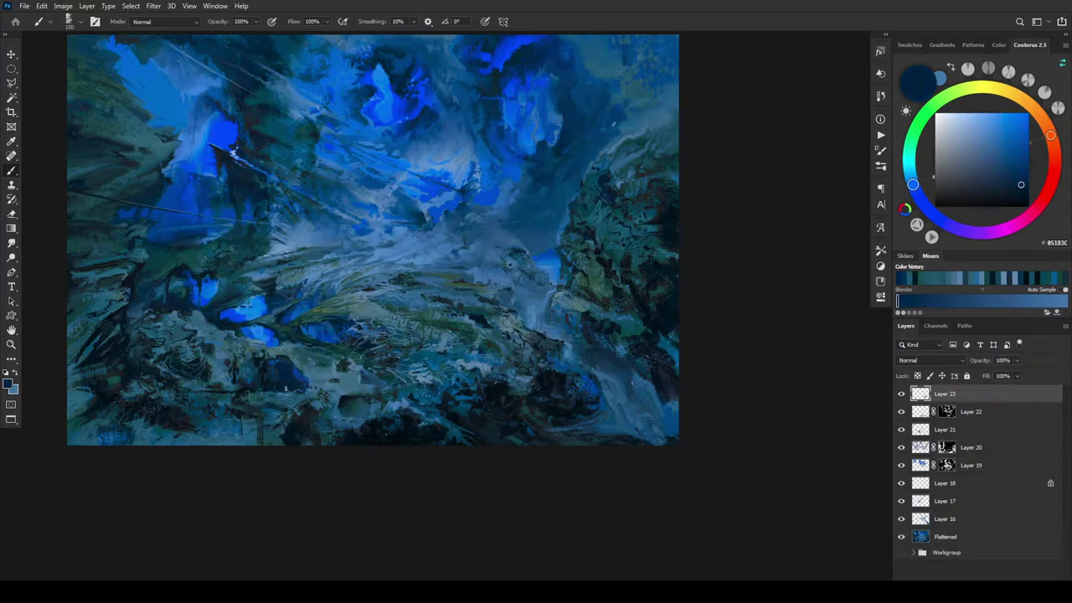
left_click(285, 363, "alt")
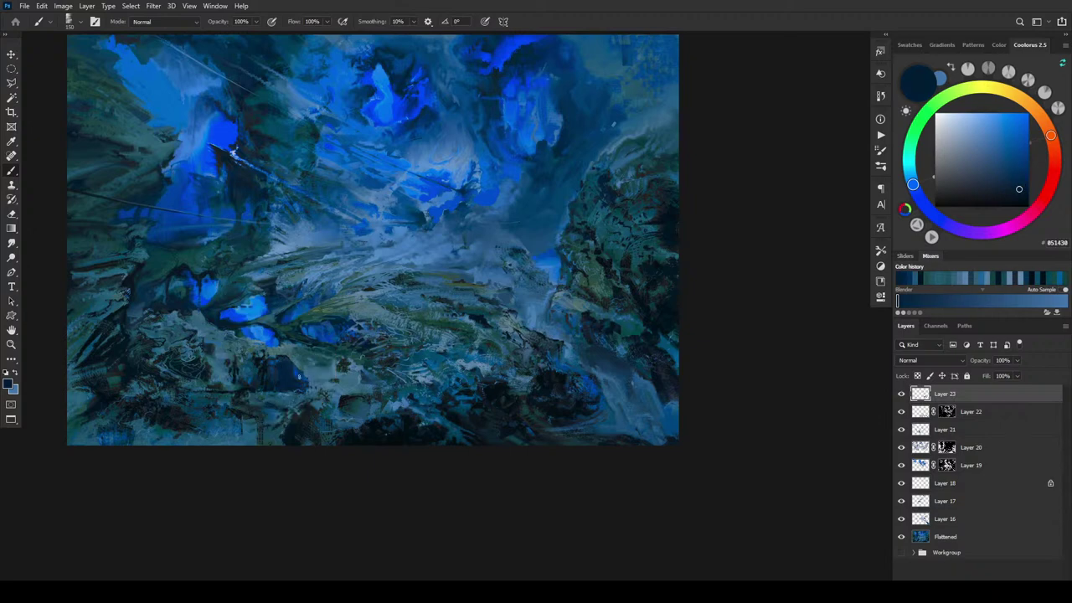
left_click(293, 371, "alt")
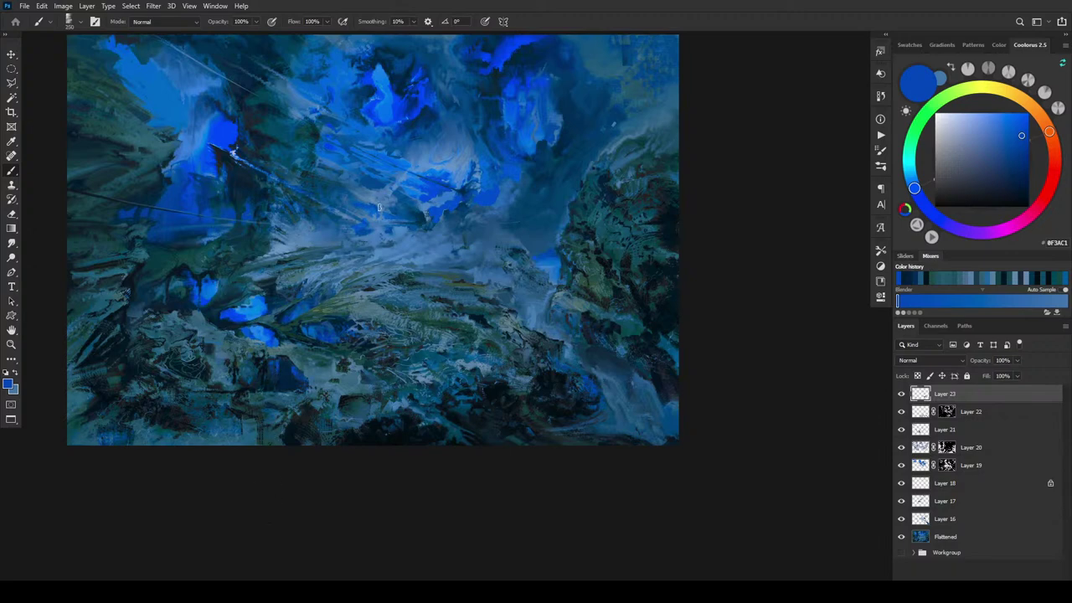
left_click(292, 374, "alt")
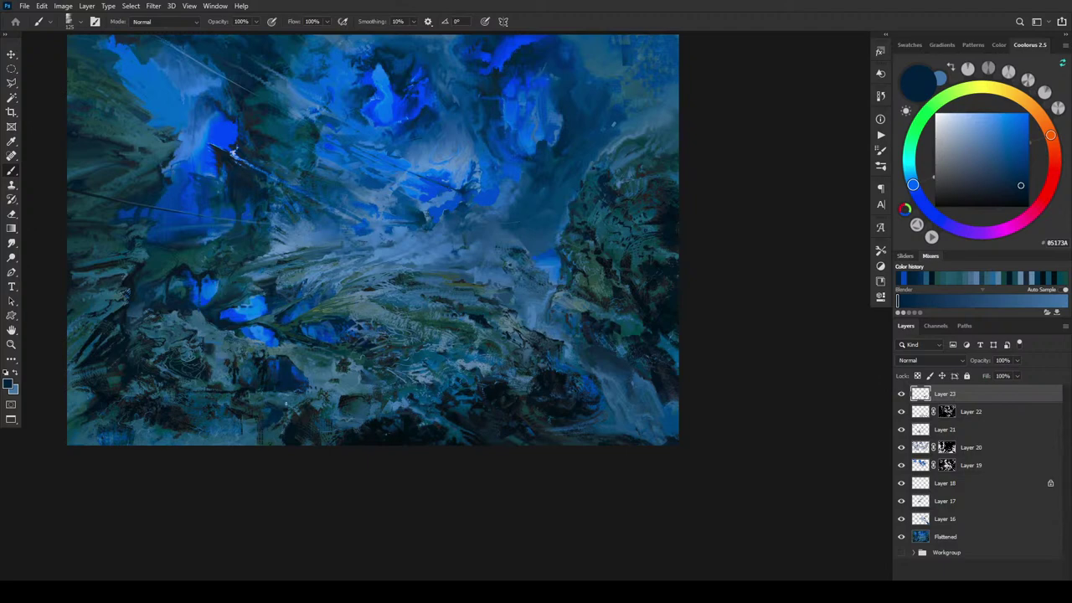
Touch up the ledge under the dark pool with sampled dark teal and mid-blue tones, undoing the unwanted stroke.
left_click(289, 394, "alt")
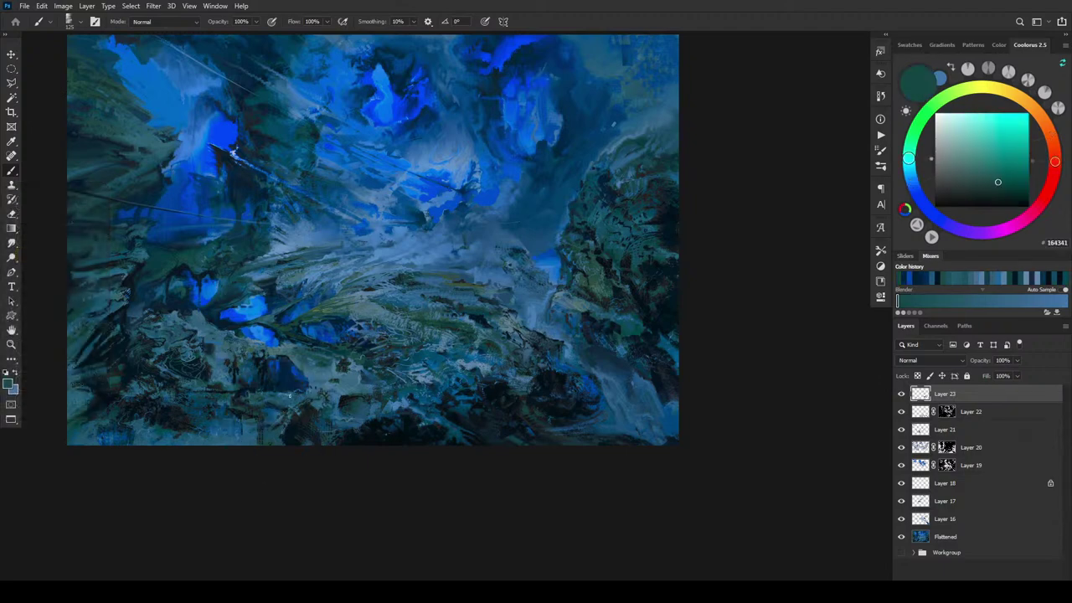
left_click(290, 390, "alt")
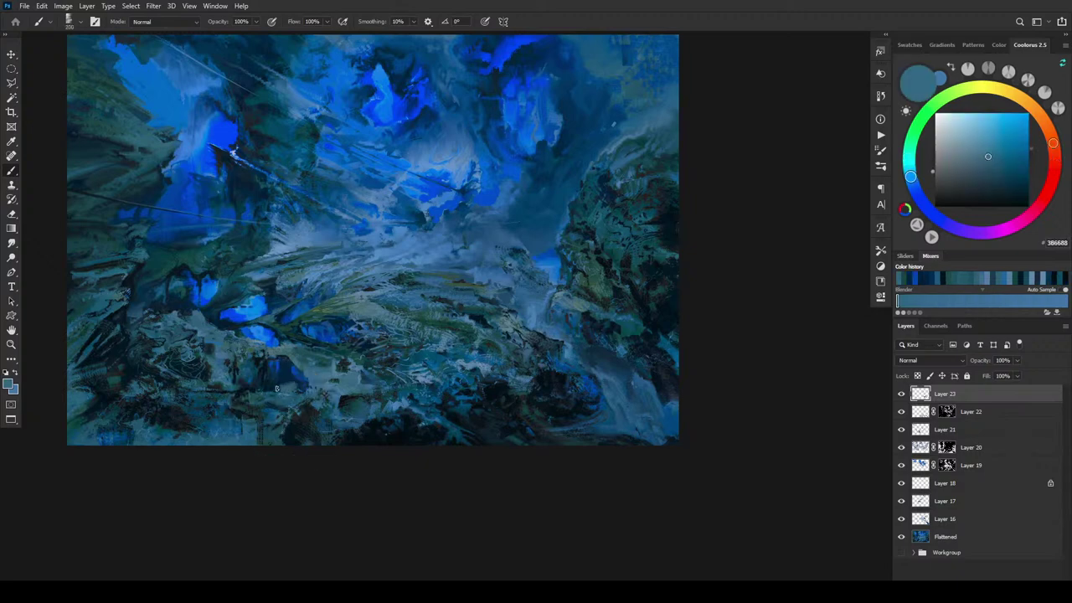
left_click_drag(302, 384, 277, 391)
key("ctrl+z")
left_click(269, 411, "alt")
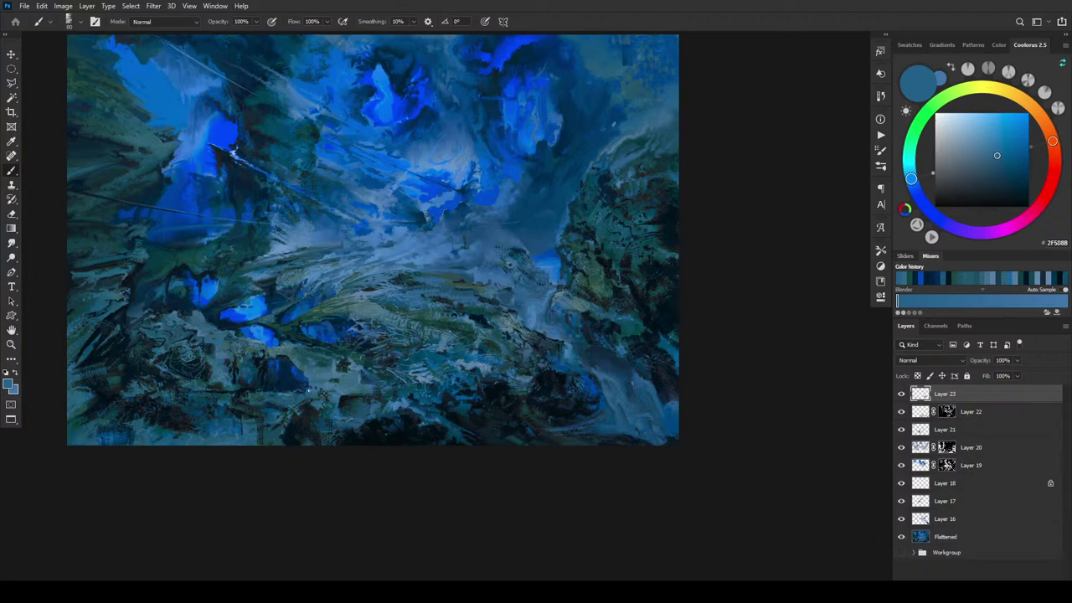
Shape the dark pool's interior and edges with alternating sampled saturated blue and deep navy strokes.
left_click(293, 369, "alt")
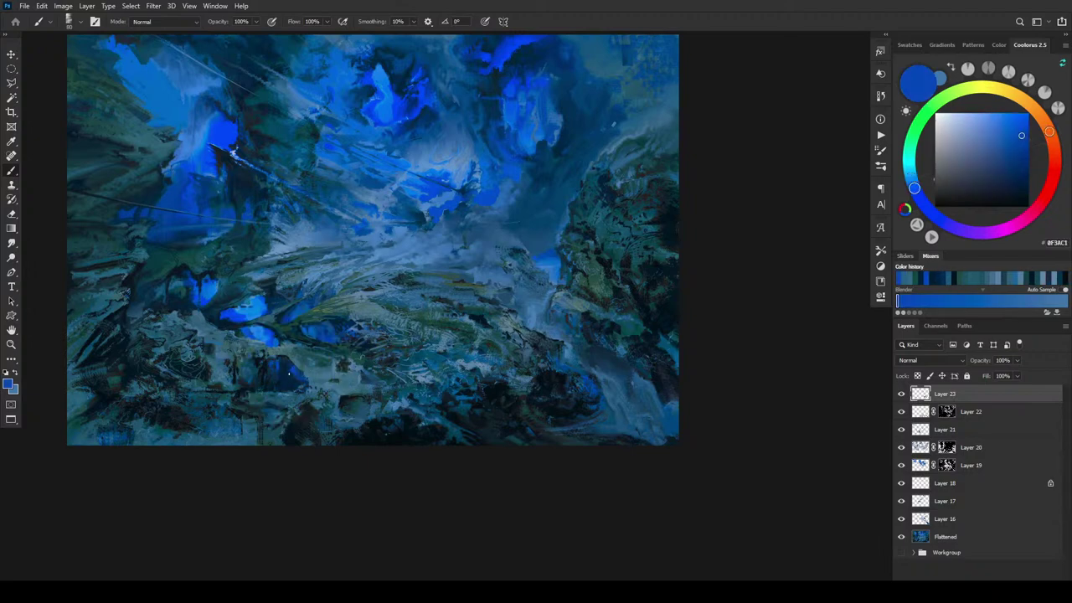
left_click(290, 374, "alt")
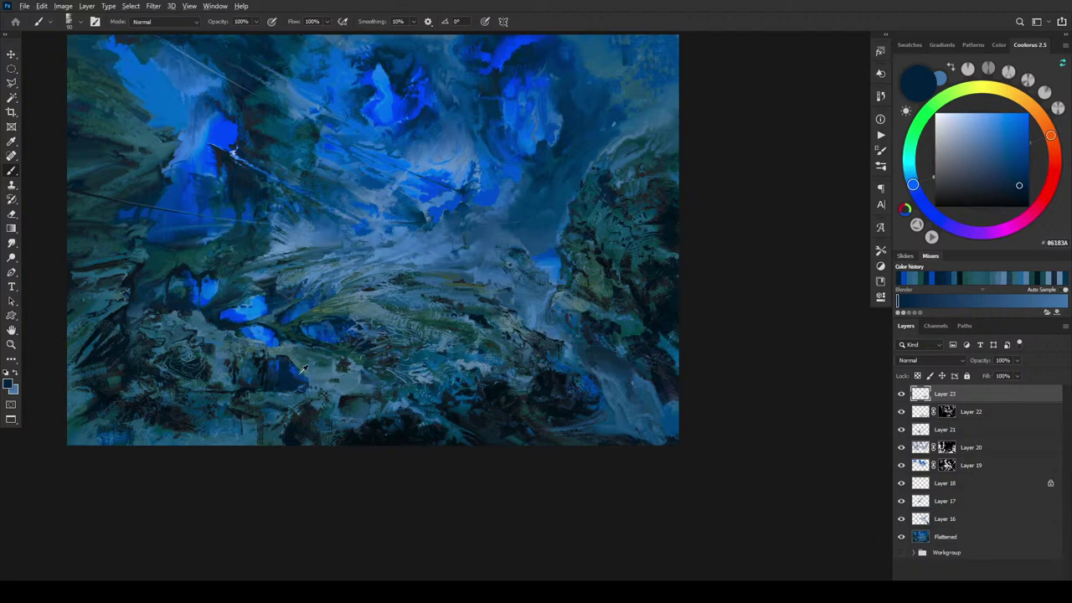
left_click(294, 371, "alt")
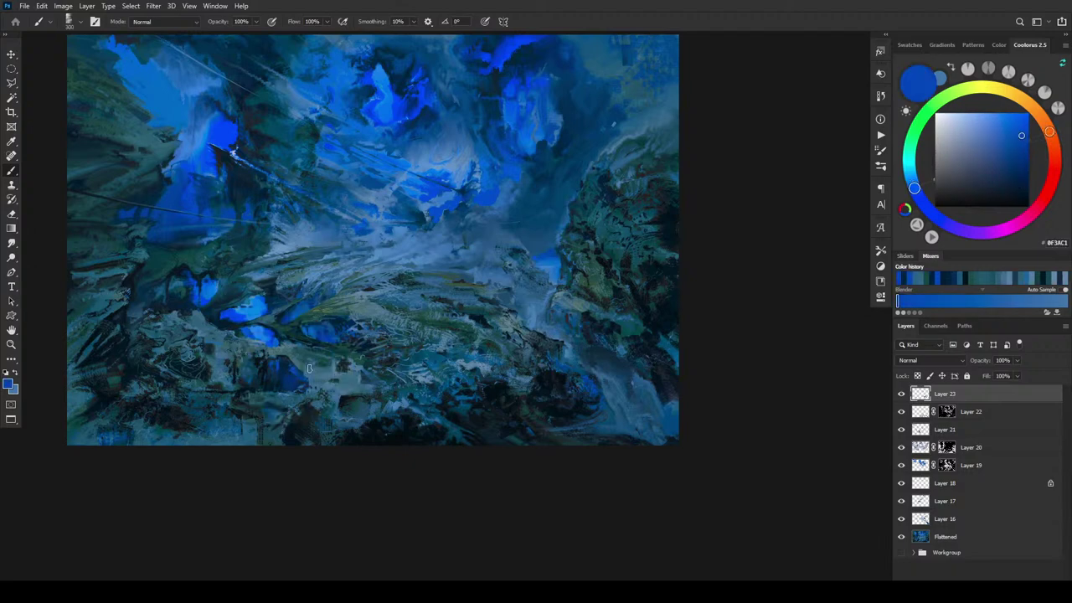
left_click(286, 378, "alt")
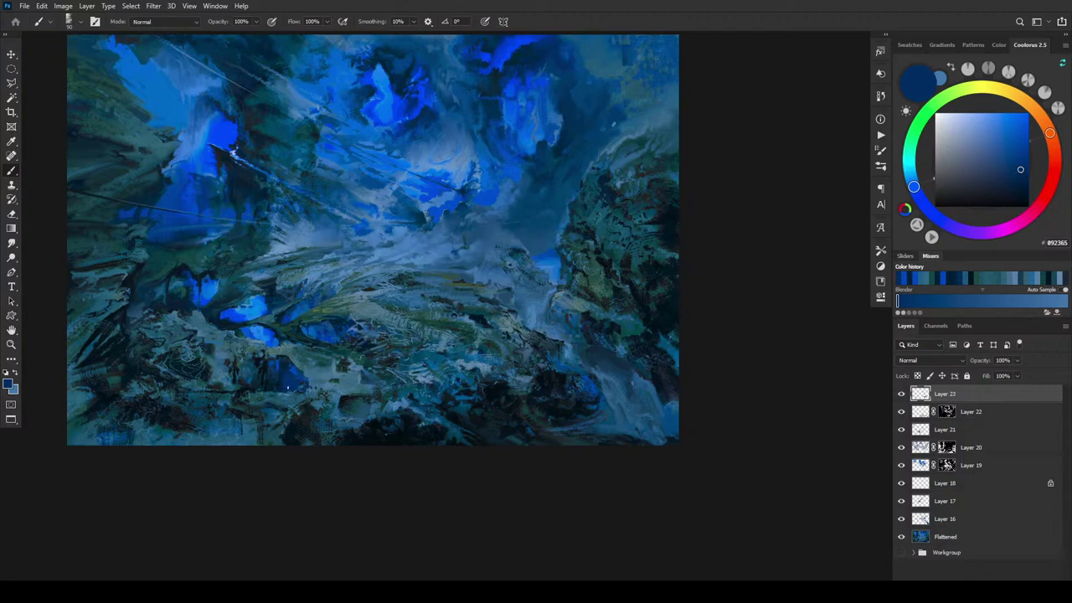
left_click(282, 370, "alt")
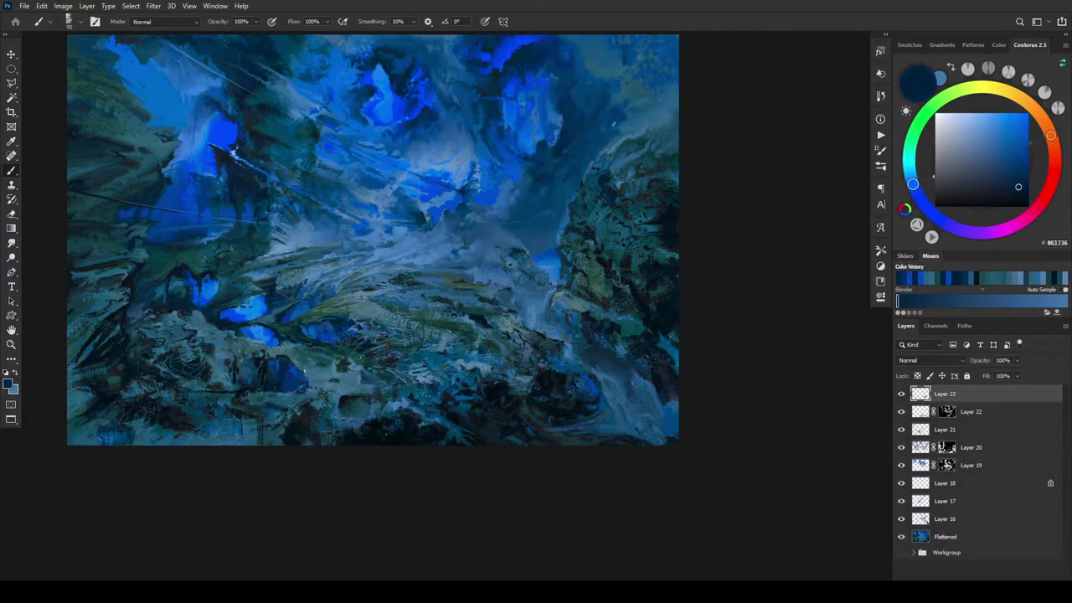
left_click(283, 377, "alt")
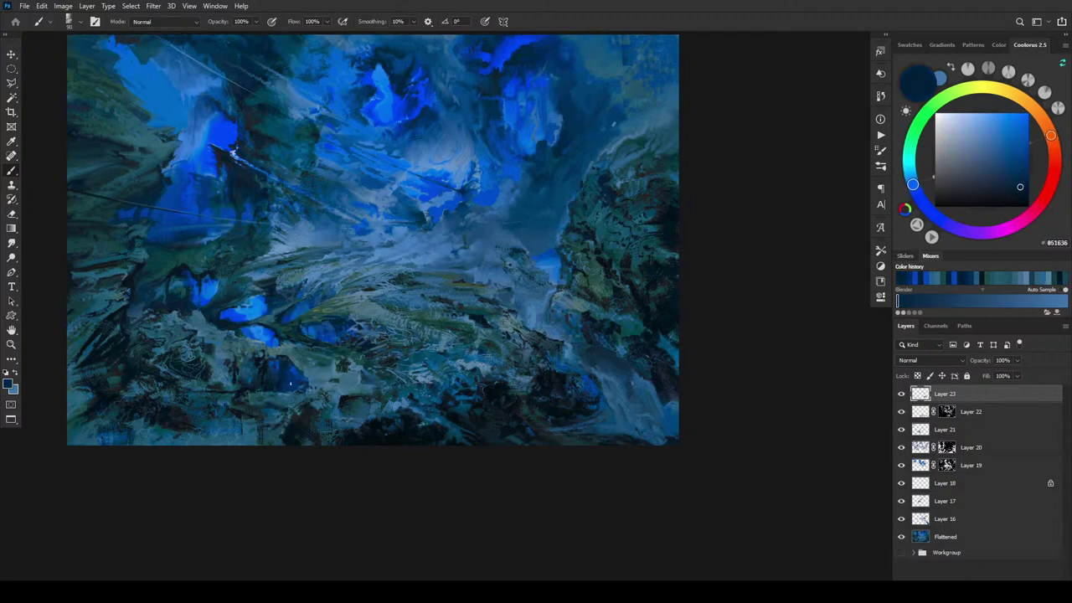
Rework the lower-left foreground rocks with sampled dark navy, grey-teal and dark teal tones at varying brush sizes.
left_click(279, 407, "alt")
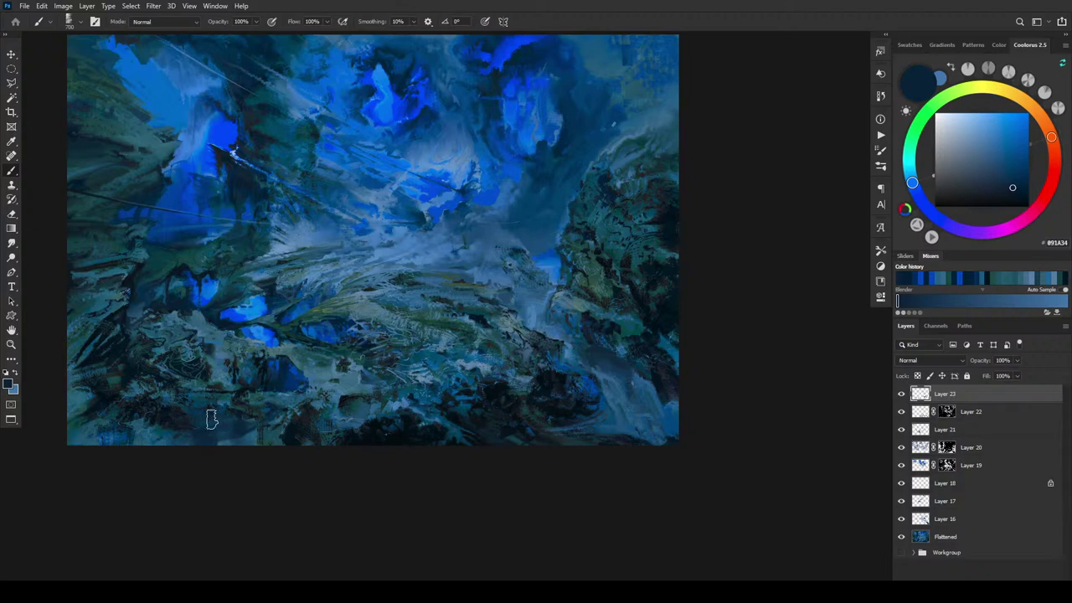
left_click(248, 365, "alt")
left_click(234, 343, "alt")
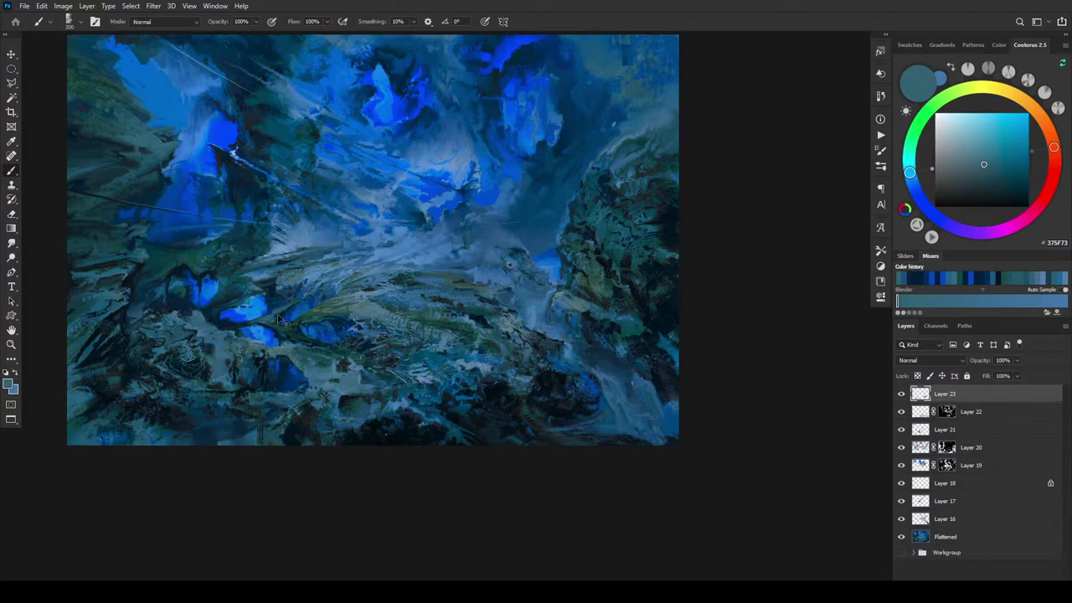
left_click(327, 353, "alt")
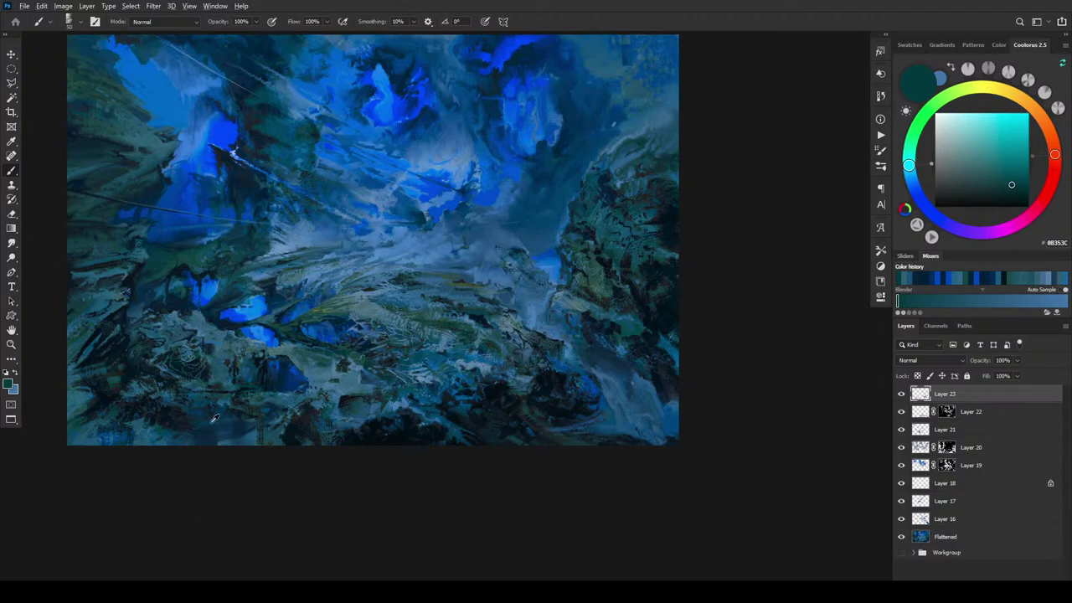
left_click(177, 416, "alt")
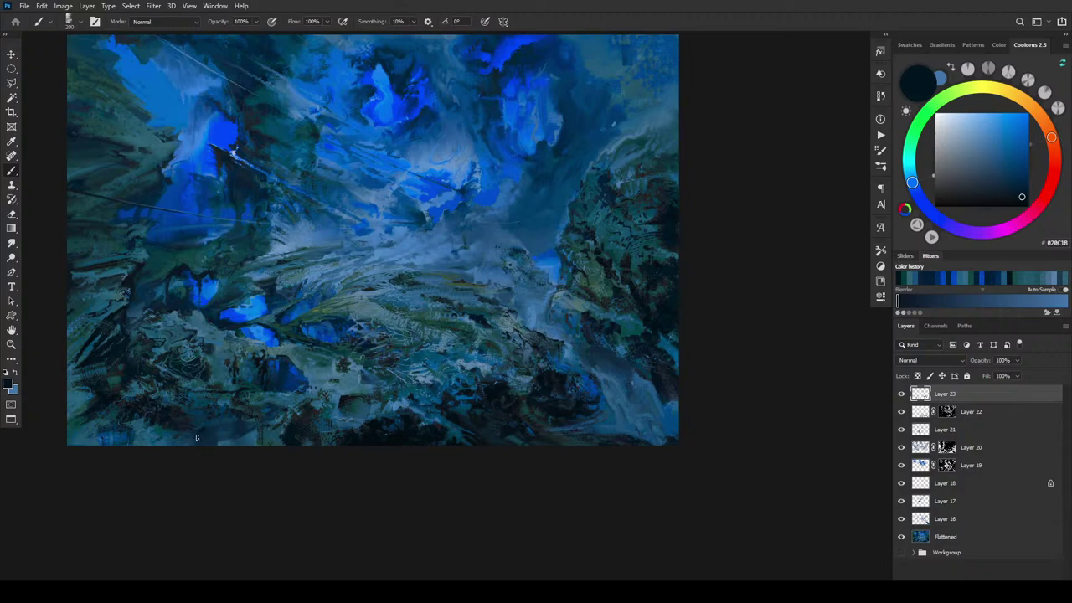
left_click(209, 431, "alt")
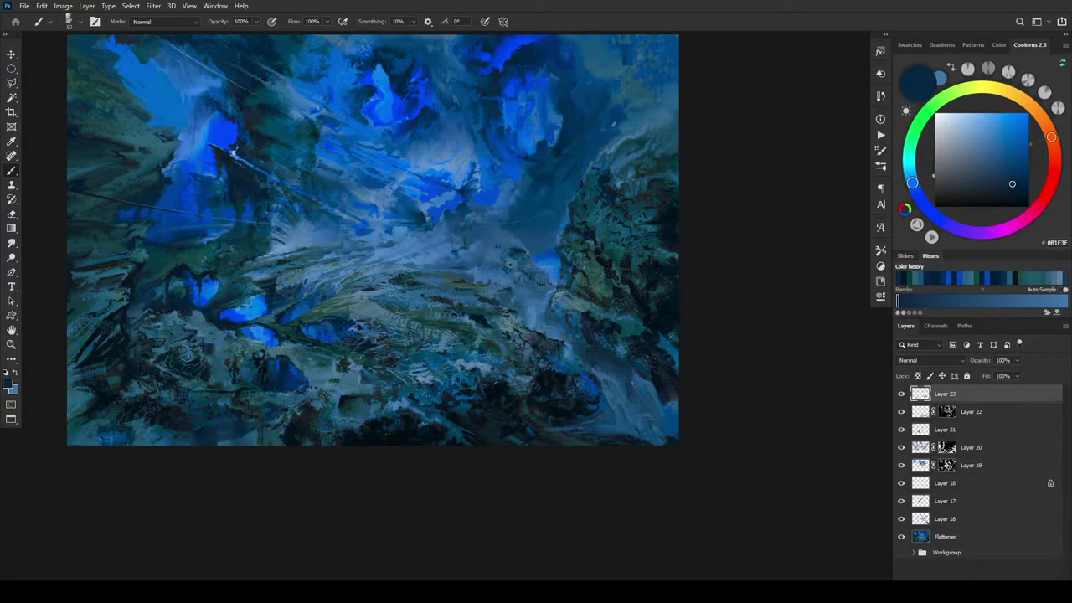
Paint the waterfall's left edge down to its foot with sampled mid-blue and light blue strokes.
left_click(620, 394, "alt")
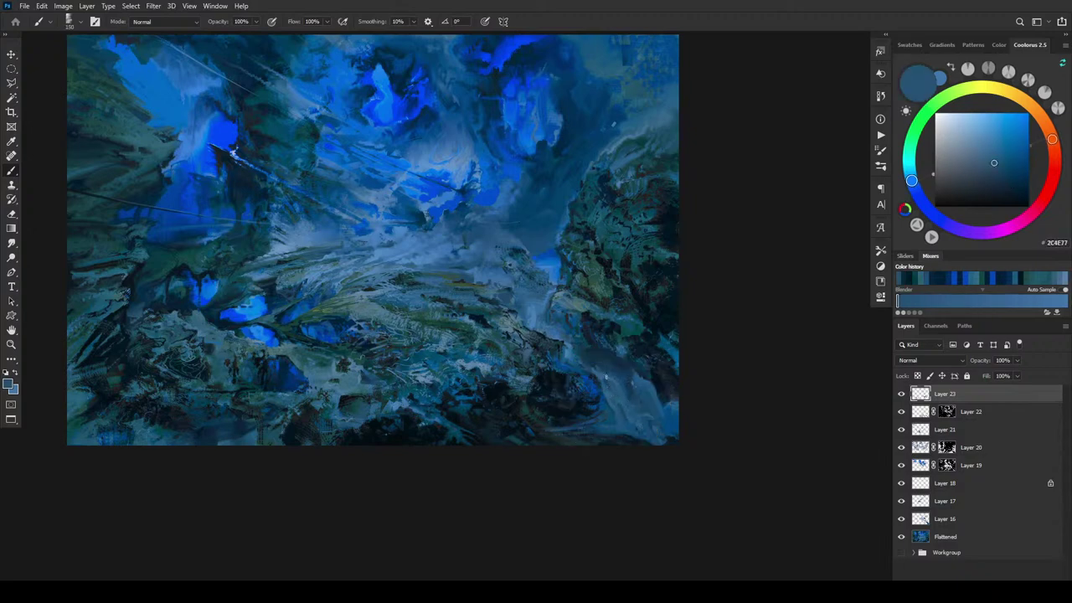
left_click(596, 363, "alt")
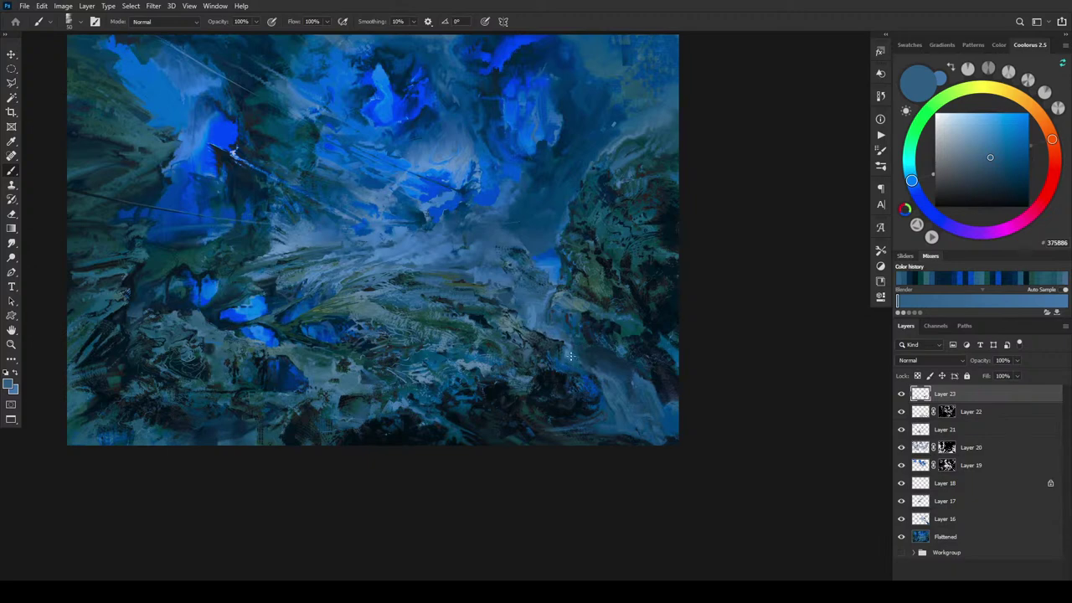
left_click(571, 353, "alt")
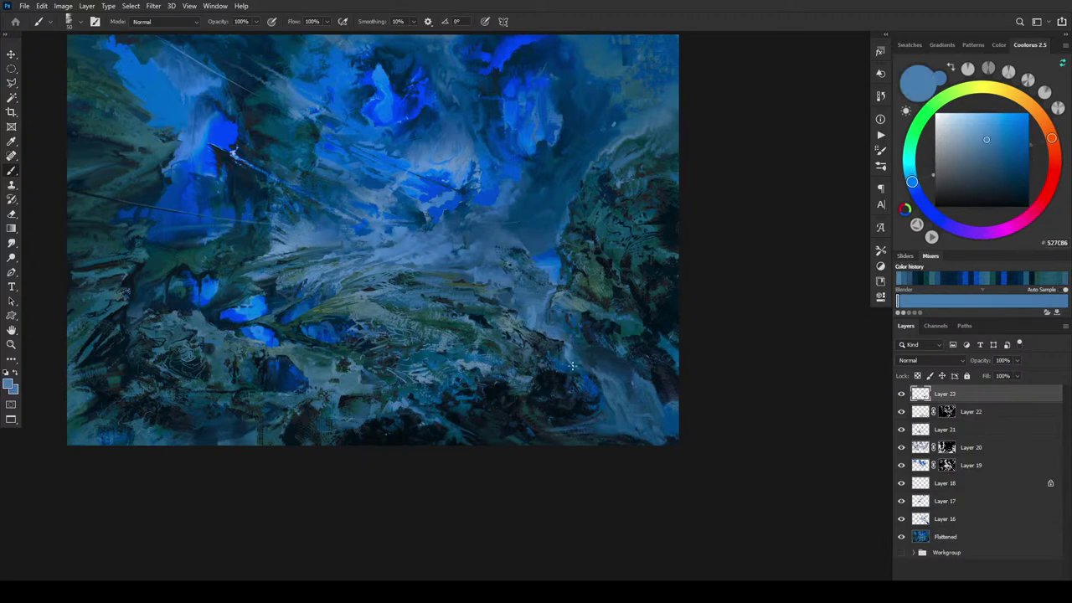
left_click_drag(594, 385, 617, 434)
key("bracketright")
key("bracketright")
key("bracketright")
key("bracketright")
key("bracketright")
mouse_move(637, 427)
left_mouse_down()
mouse_move(627, 421)
mouse_move(661, 486)
left_mouse_up()
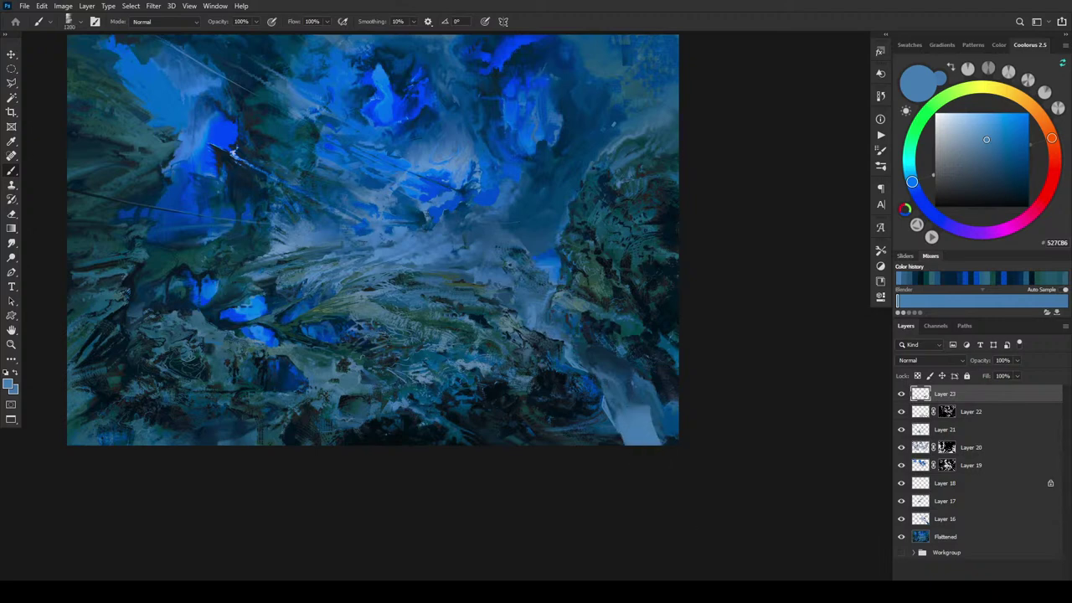
key("ctrl+z")
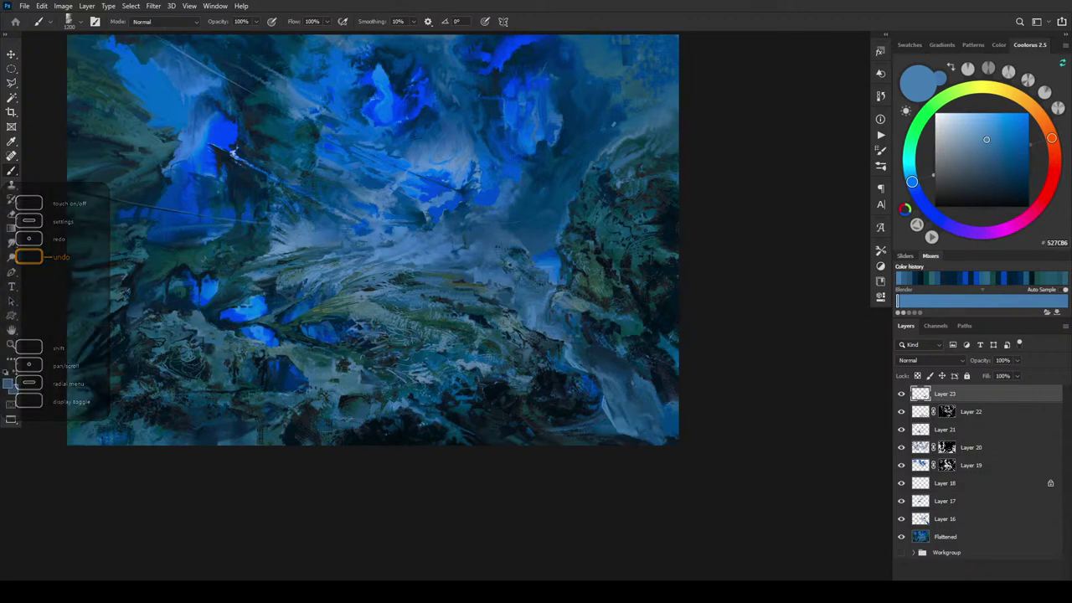
Lock Layer 23's transparent pixels and tone down the waterfall's new light strokes with sampled mid-blue and darker blue.
left_click(612, 429, "alt")
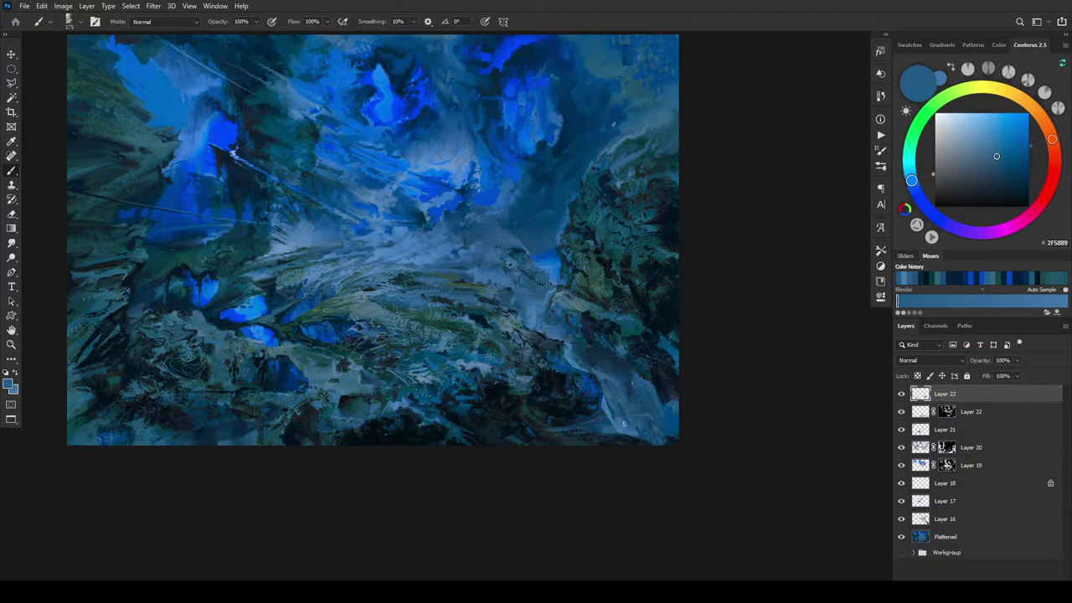
key("slash")
left_click(609, 410, "alt")
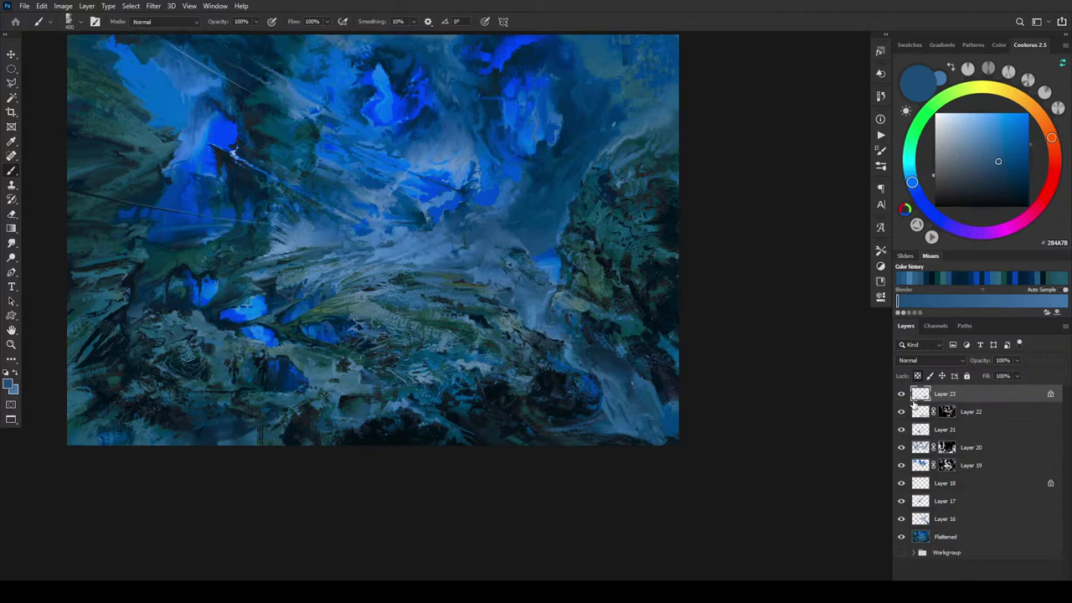
Toggle Layer 23's visibility off and on to compare the painting with and without its strokes.
left_click(902, 394)
left_click(902, 393)
left_click(902, 393)
left_click(902, 394)
Retouch the rocks beside the left pools with sampled dark navy and grey-teal, and compare the painting with Layer 23 hidden and shown.
left_click(213, 340, "alt")
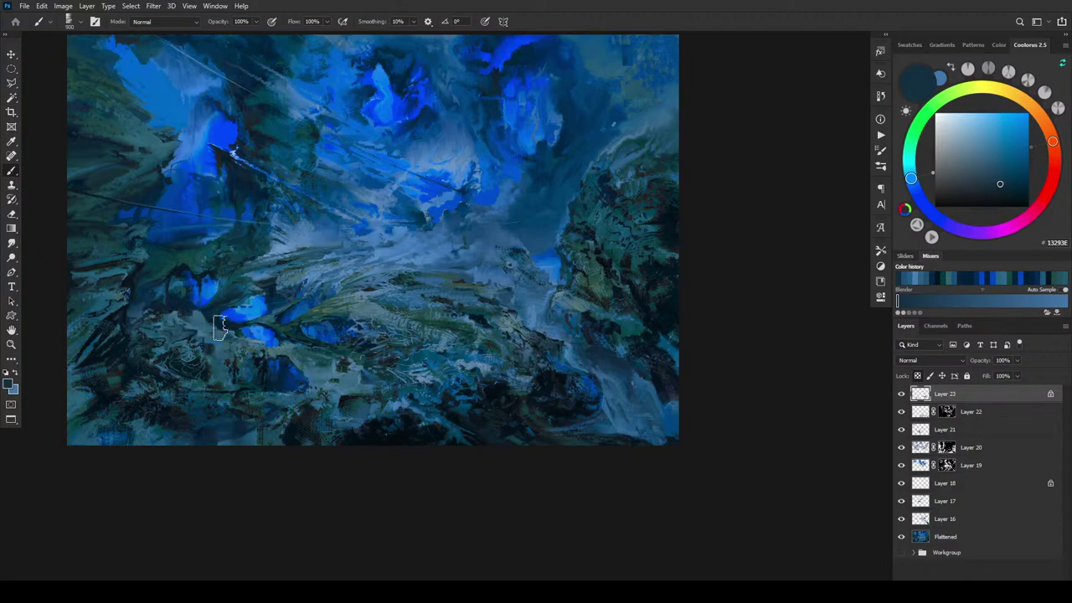
left_click(204, 330, "alt")
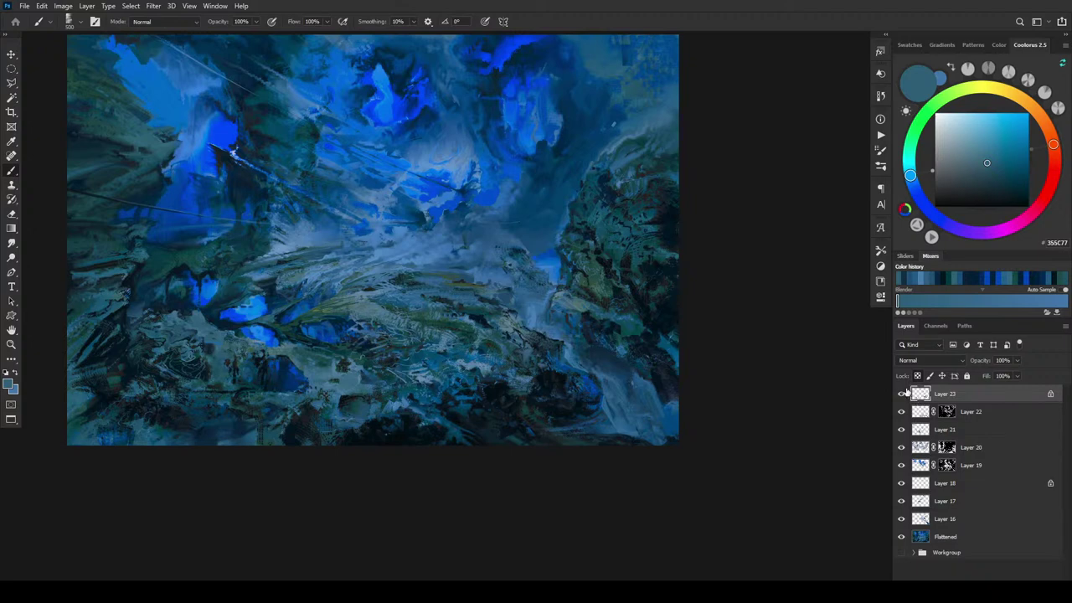
left_click(902, 393)
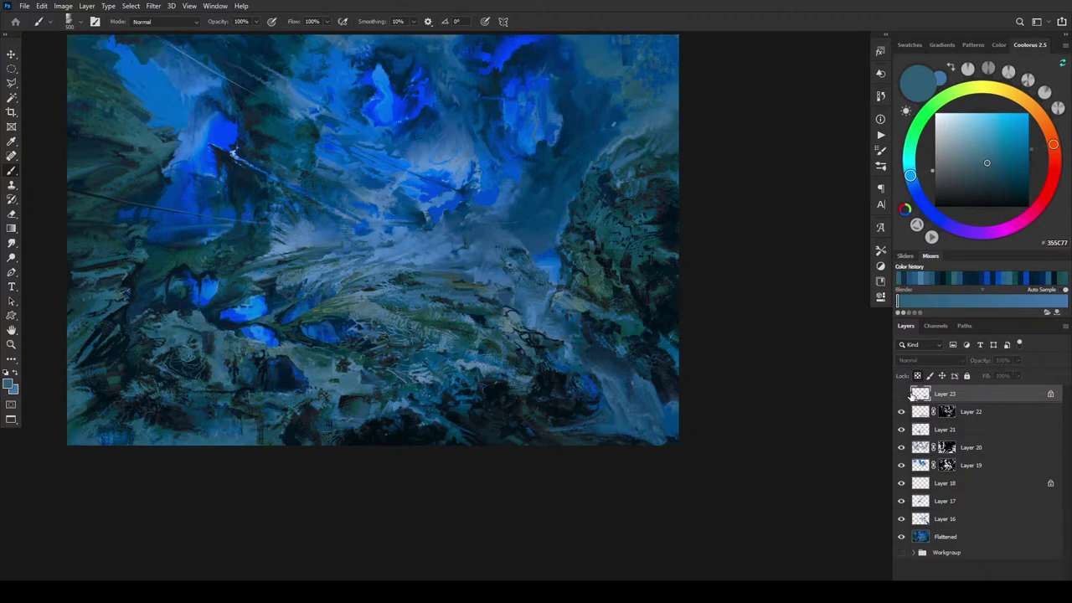
left_click(901, 394)
left_click(902, 394)
left_click(902, 395)
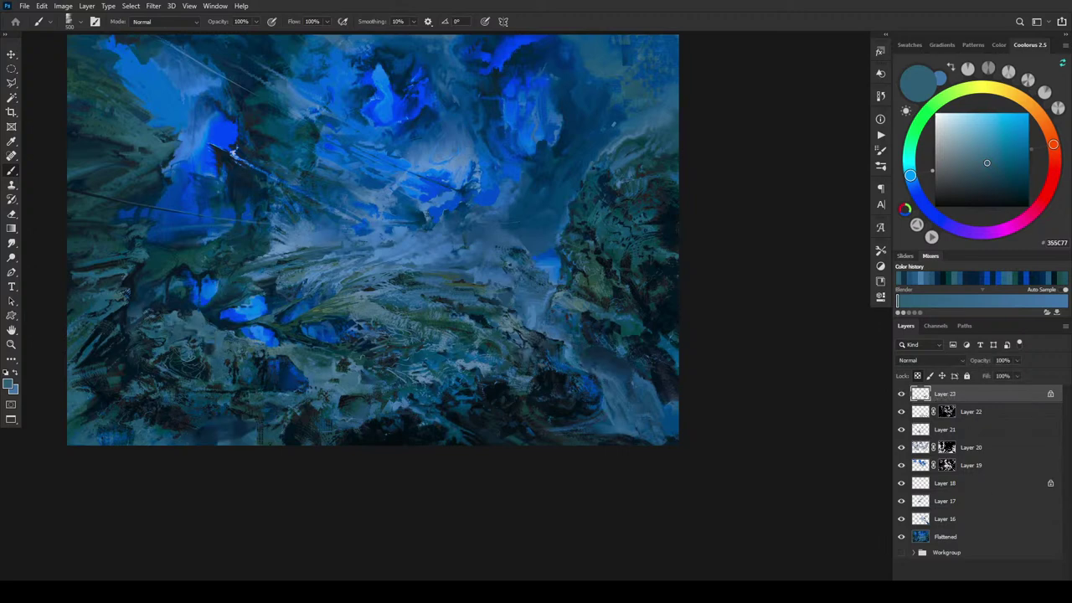
Add a layer mask to Layer 23 and refine its rock strokes near the left pools by masking in black and white.
key("ctrl+m")
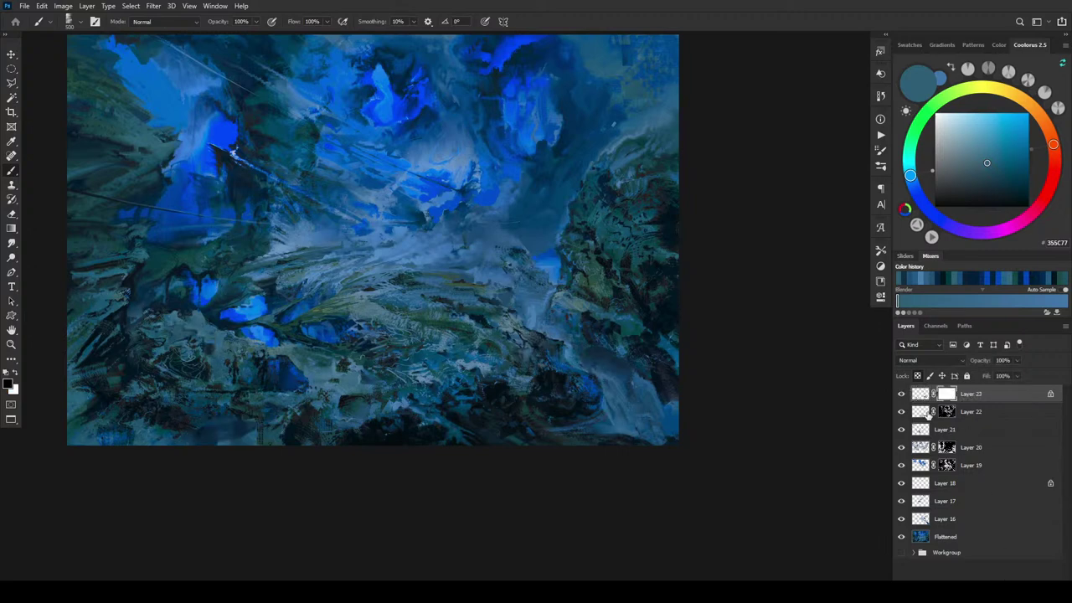
key("x")
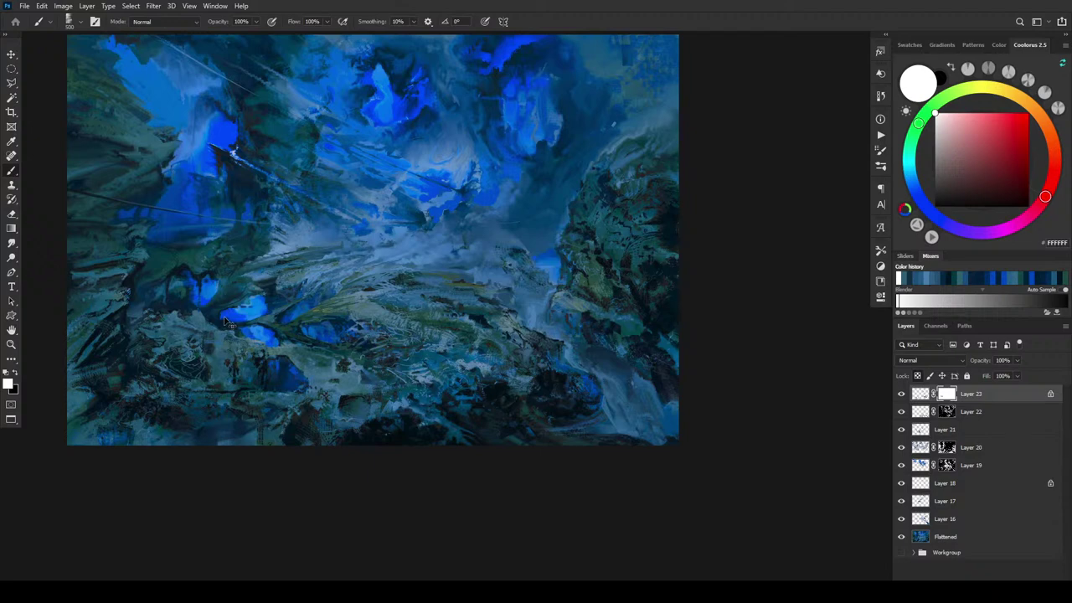
key("x")
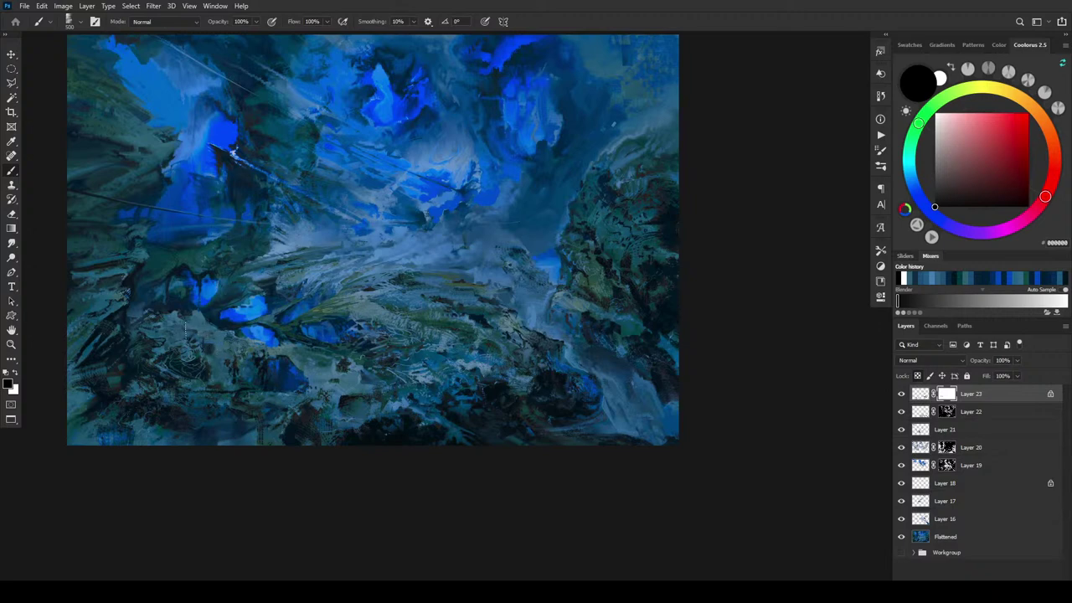
key("x")
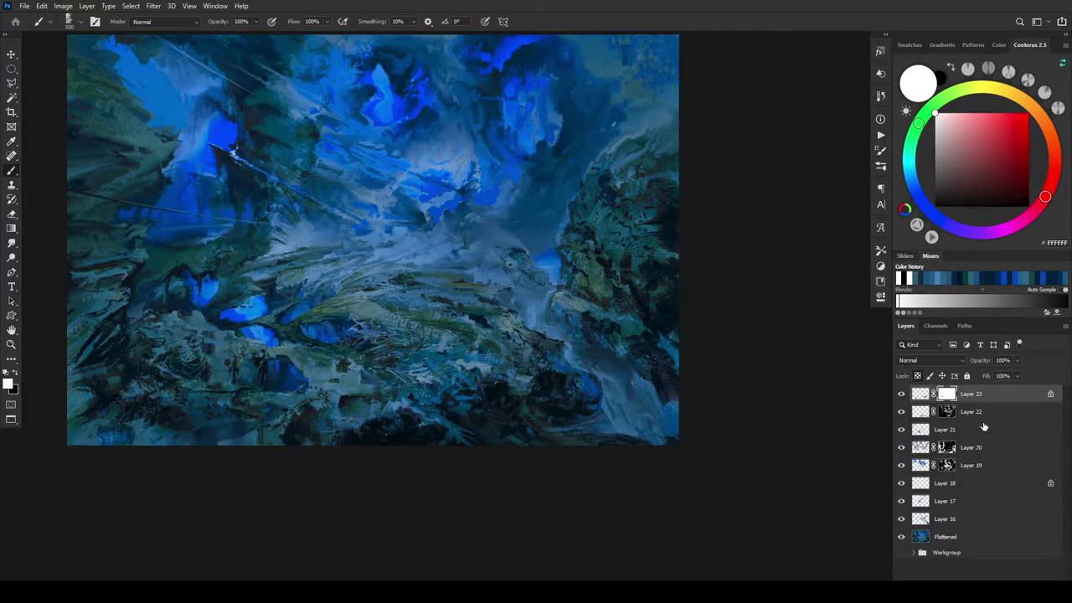
Add a new layer above Layer 23 and set its blending mode to Overlay.
left_click(976, 394)
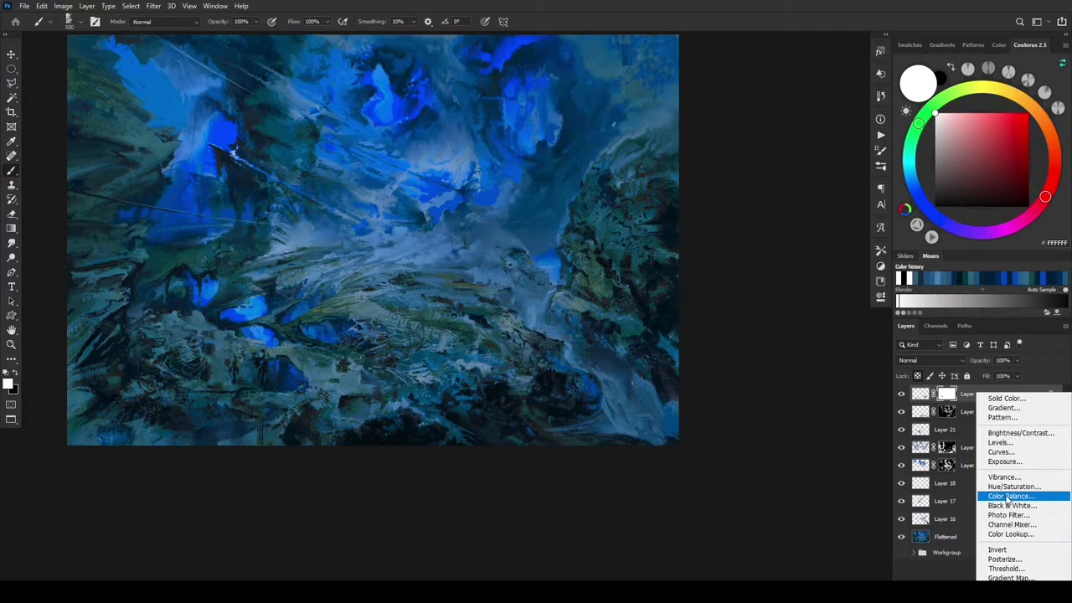
left_click(925, 361)
left_click(928, 360)
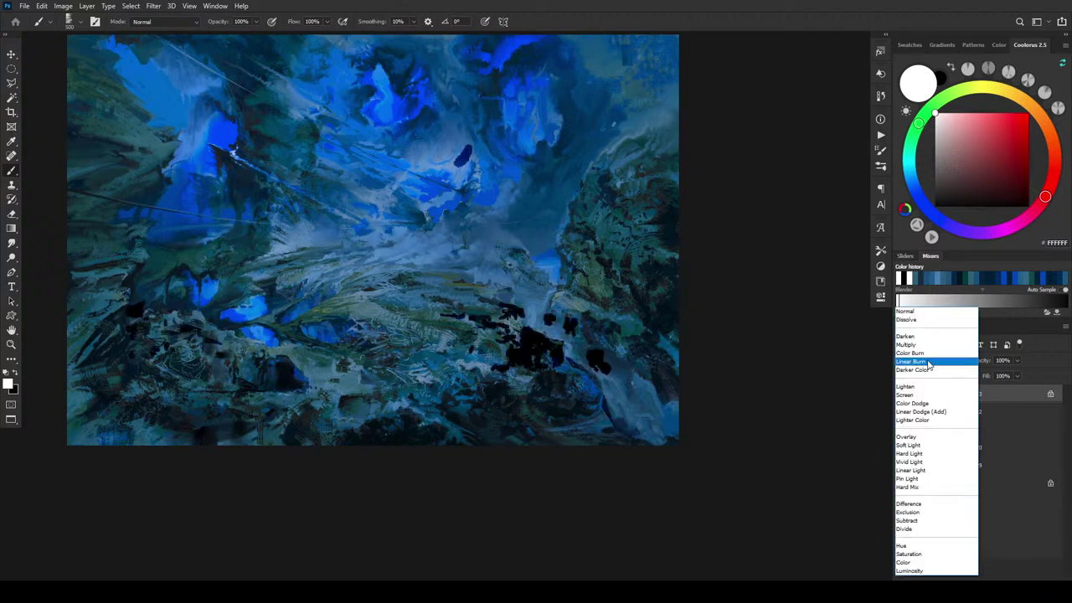
key("Escape")
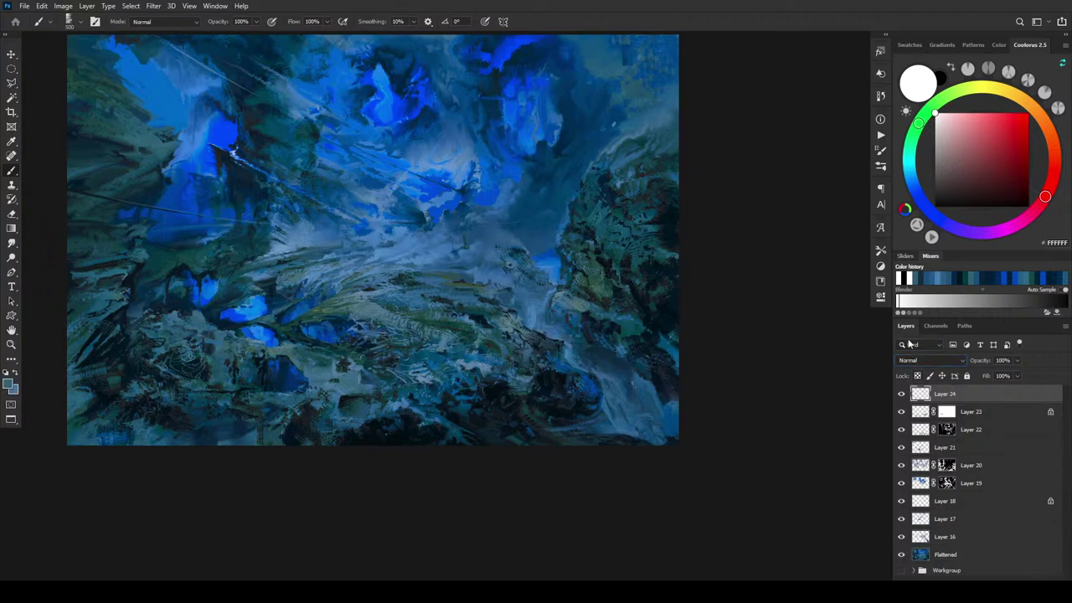
left_click(920, 360)
left_click(907, 438)
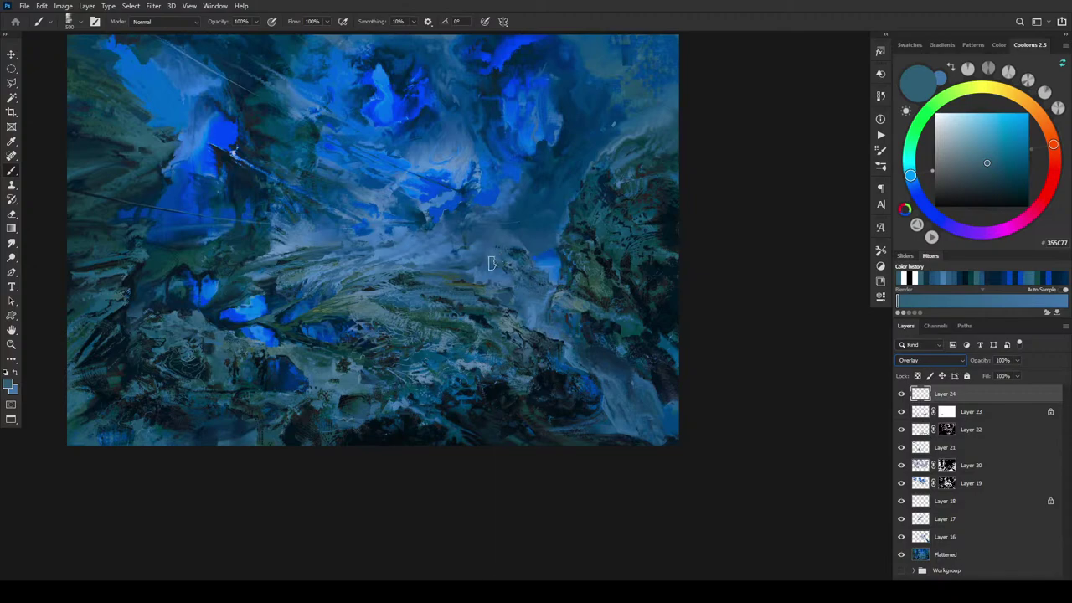
Choose the AirSoft brush preset for painting soft glazes.
right_click(489, 263)
mouse_move(886, 374)
left_mouse_down()
mouse_move(882, 480)
mouse_move(883, 465)
left_mouse_up()
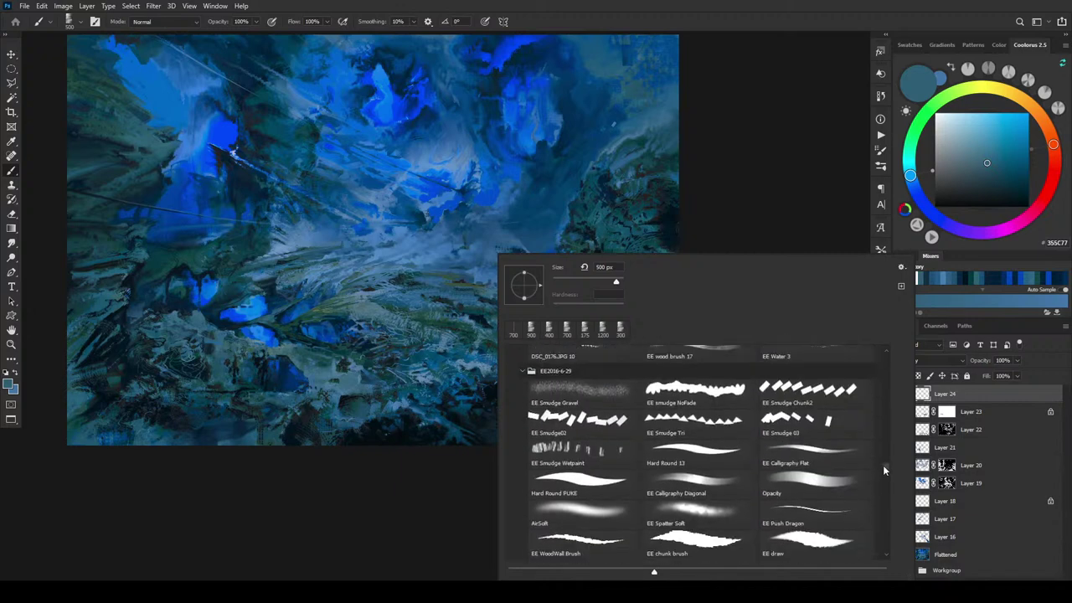
left_click(580, 519)
left_click(779, 175)
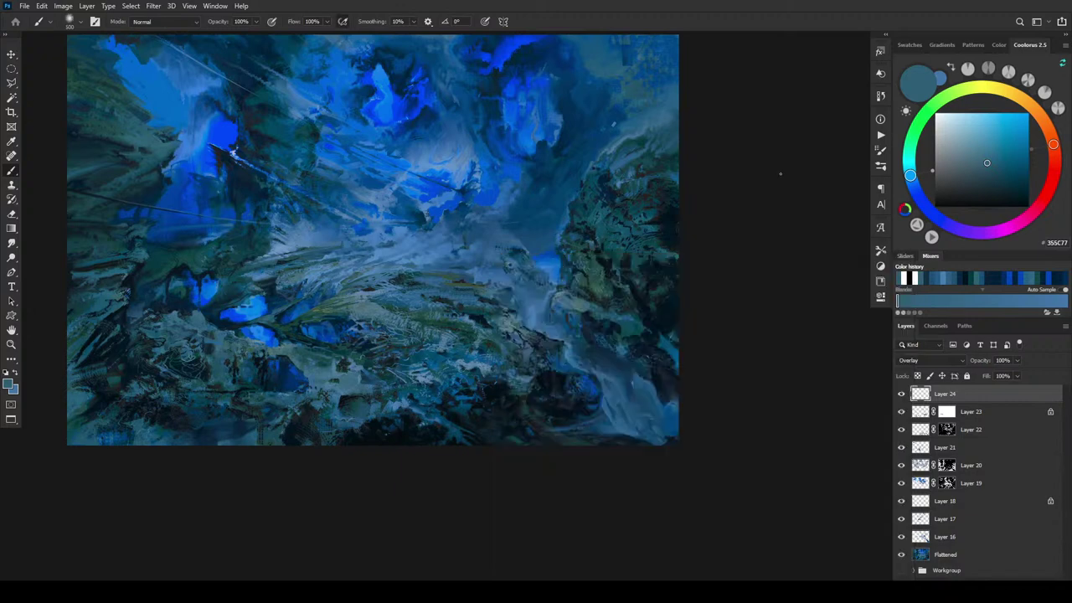
Brighten the misty centre of the landscape on Layer 24 with soft light grey-blue strokes, enlarging the brush to about 1000 px.
scroll(536, 319, "down", 5)
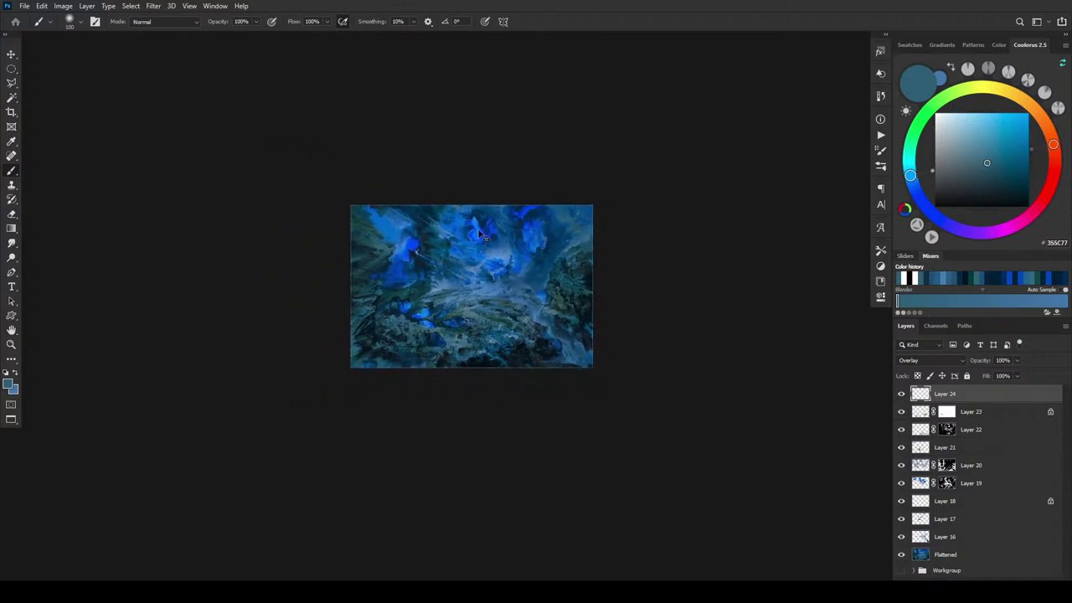
key("ctrl+plus")
key("ctrl+plus")
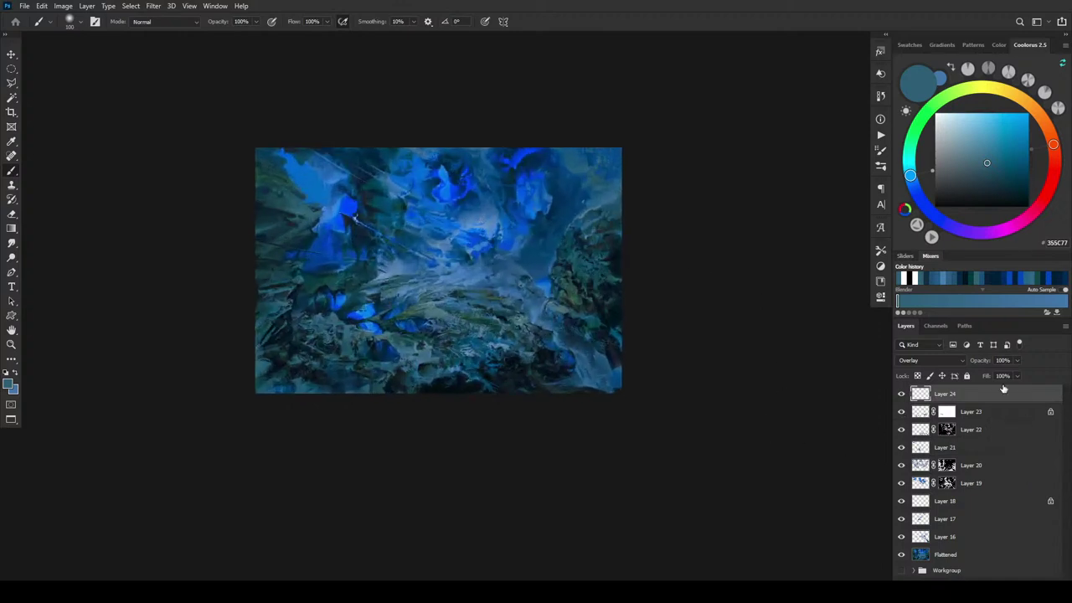
left_click(955, 145)
left_click(953, 140)
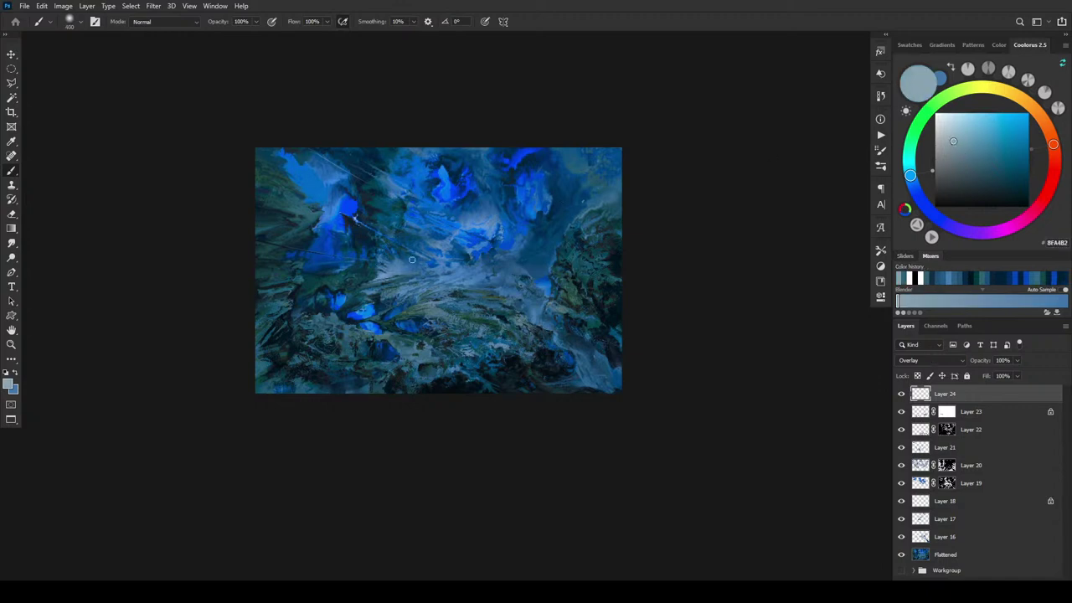
key("bracketright")
key("bracketright")
key("bracketright")
key("bracketright")
key("bracketright")
key("bracketright")
key("bracketright")
key("bracketright")
left_click_drag(953, 134, 948, 136)
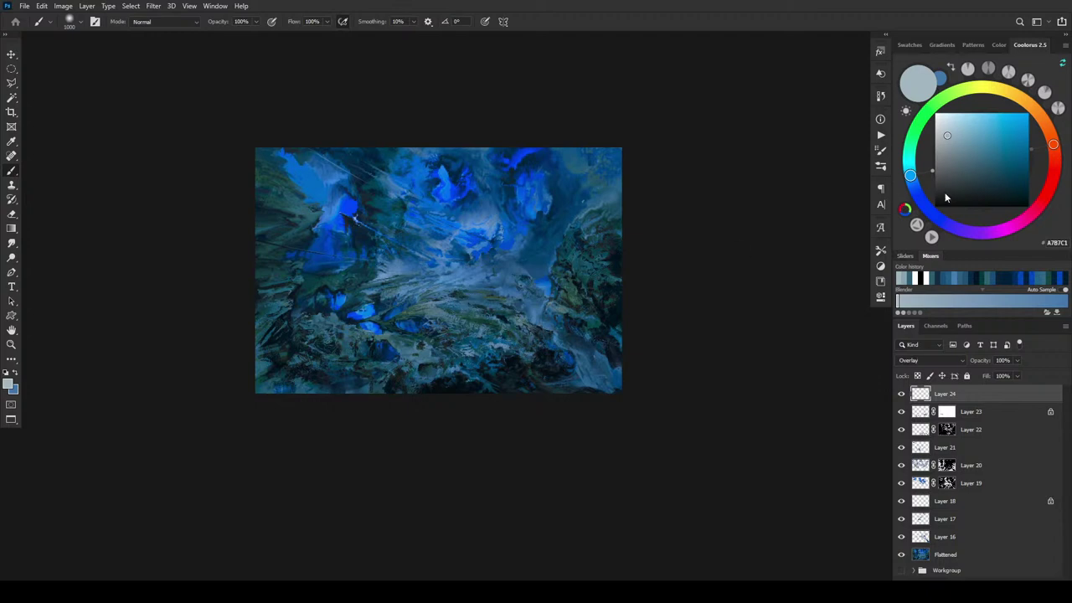
Tint the pale mist in the centre with soft lavender tones, AFA7C1 and B7A7C1, at varying brush sizes.
left_click_drag(944, 224, 947, 224)
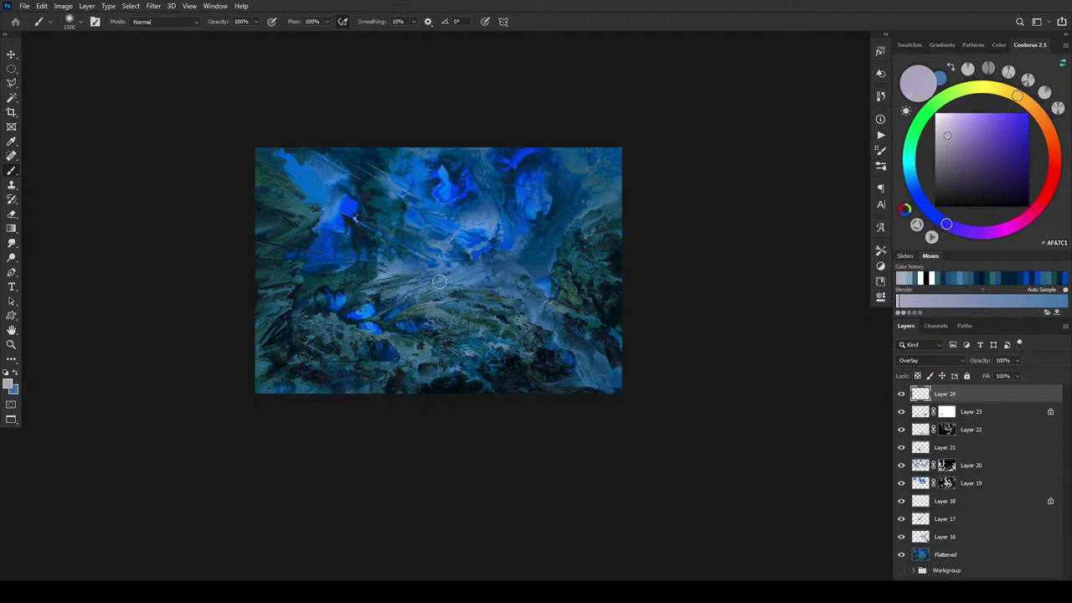
key("bracketleft")
key("bracketleft")
left_click_drag(995, 233, 984, 234)
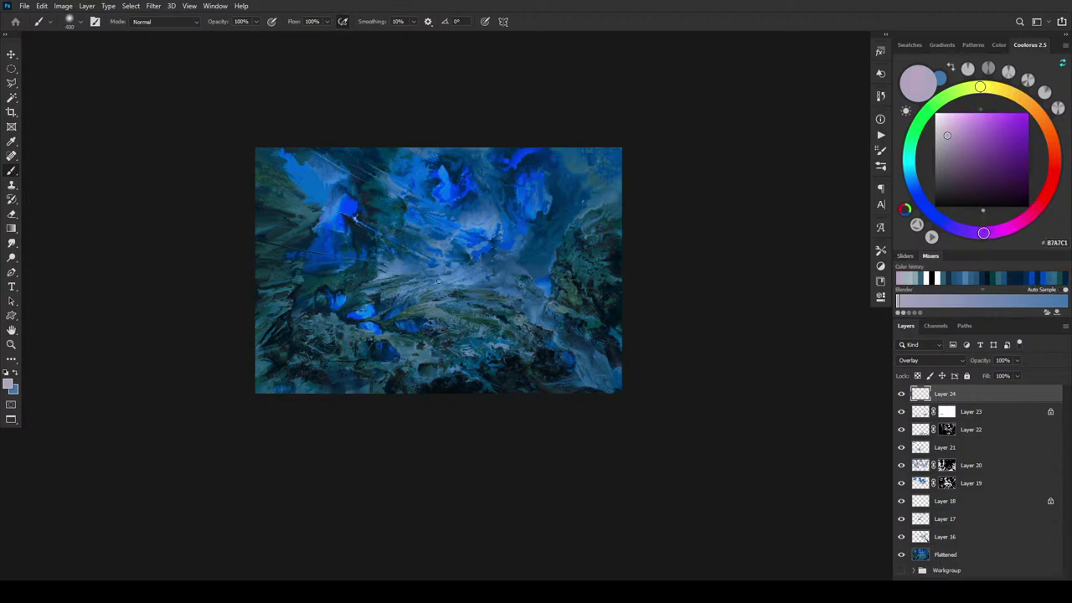
key("bracketright")
Glaze the mist along the central horizon with a deeper mauve at varying soft brush sizes.
left_click(954, 144)
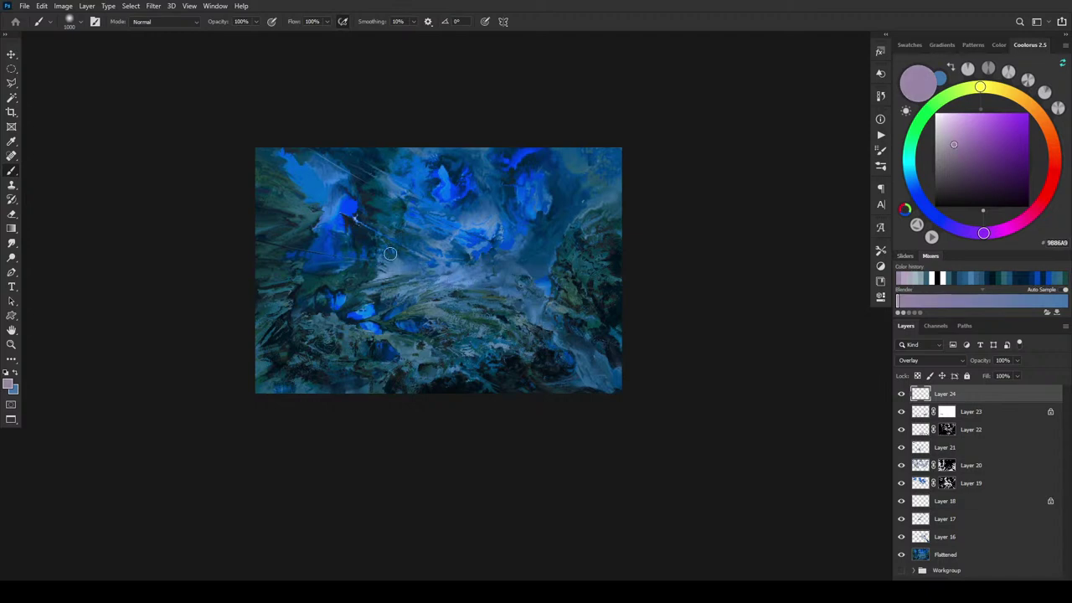
key("bracketright")
key("bracketleft")
key("bracketleft")
key("bracketleft")
key("bracketleft")
key("bracketleft")
key("bracketleft")
key("bracketleft")
key("bracketleft")
key("bracketright")
key("bracketright")
key("bracketright")
key("bracketright")
Try darkening the misty centre and lower sky with a large soft brush in dark purple and slate tones.
mouse_move(965, 174)
left_mouse_down()
mouse_move(957, 165)
mouse_move(958, 176)
left_mouse_up()
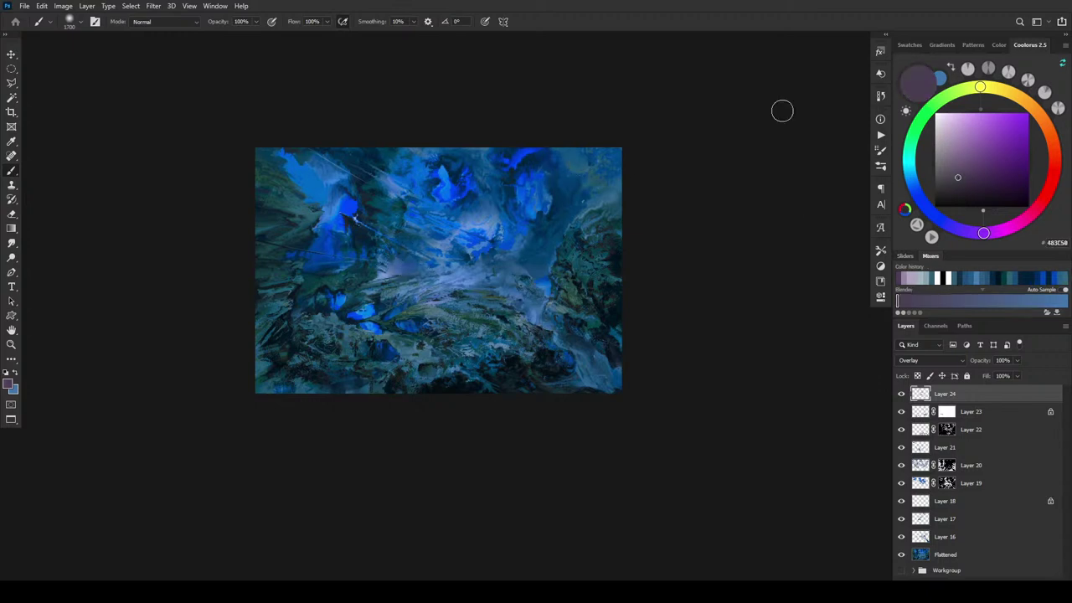
left_click(917, 190)
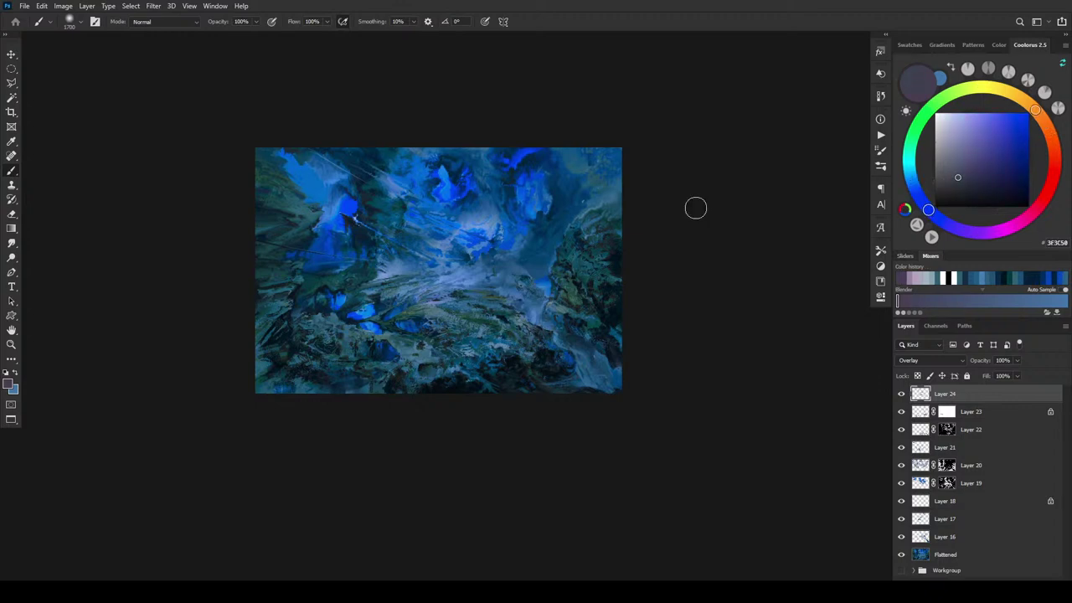
left_click(919, 199)
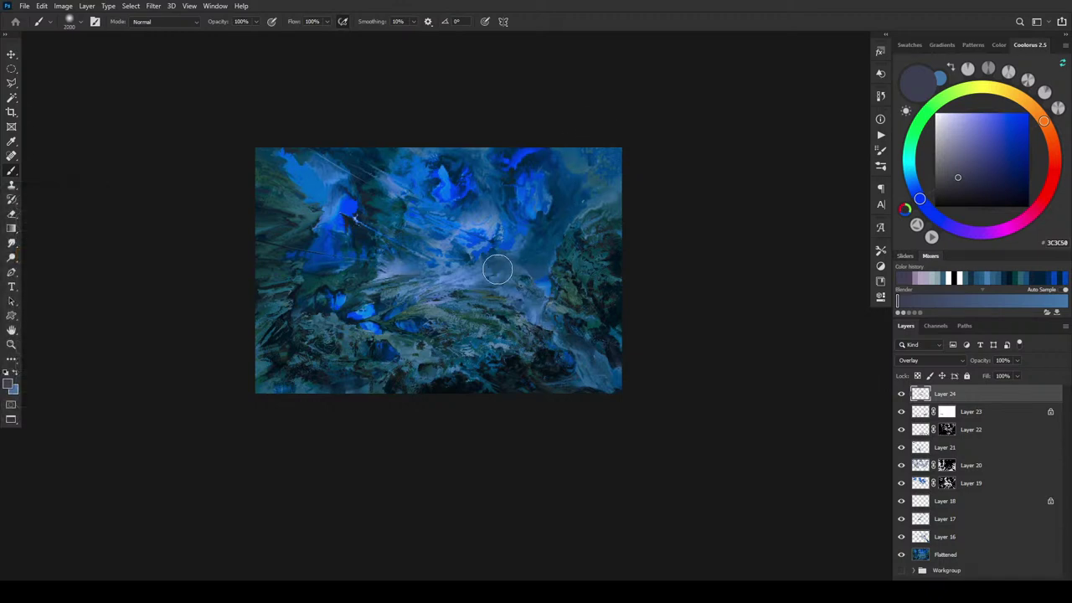
key("bracketright")
key("bracketright")
key("bracketright")
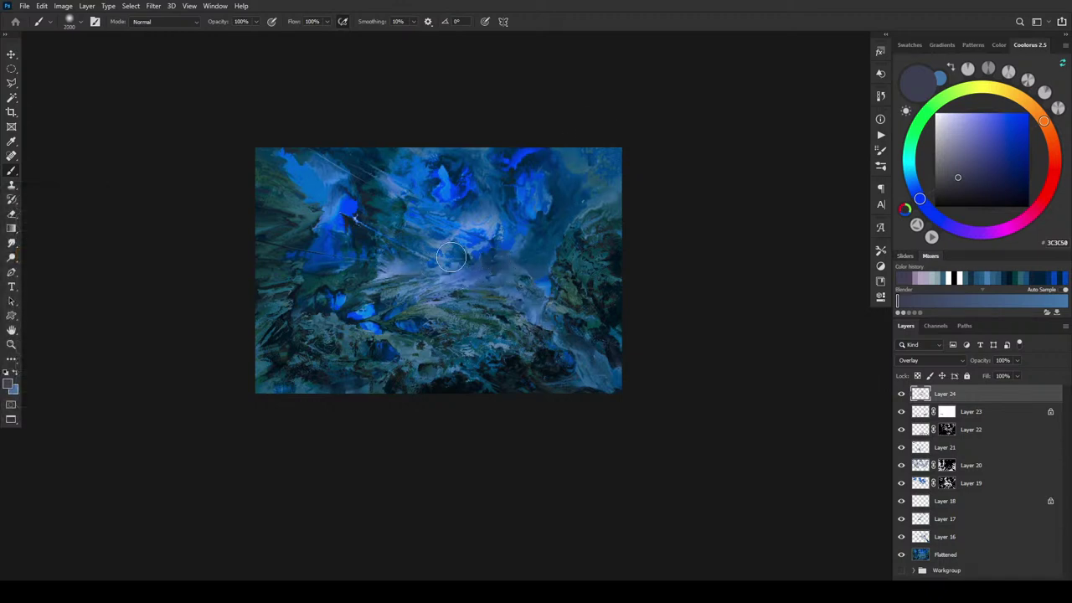
mouse_move(444, 260)
left_mouse_down()
mouse_move(427, 240)
mouse_move(458, 235)
left_mouse_up()
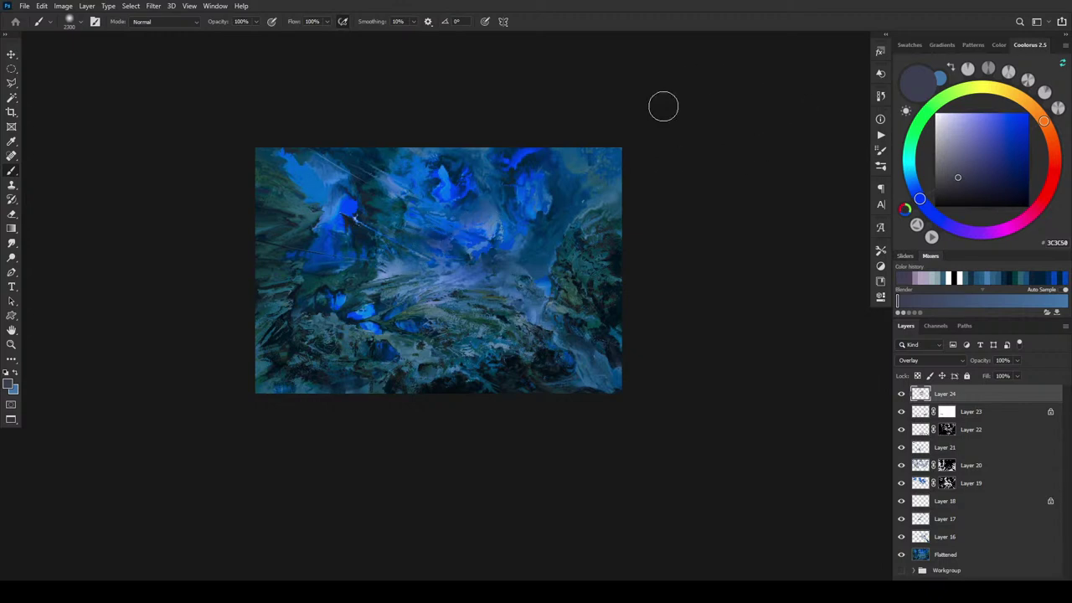
key("ctrl+z")
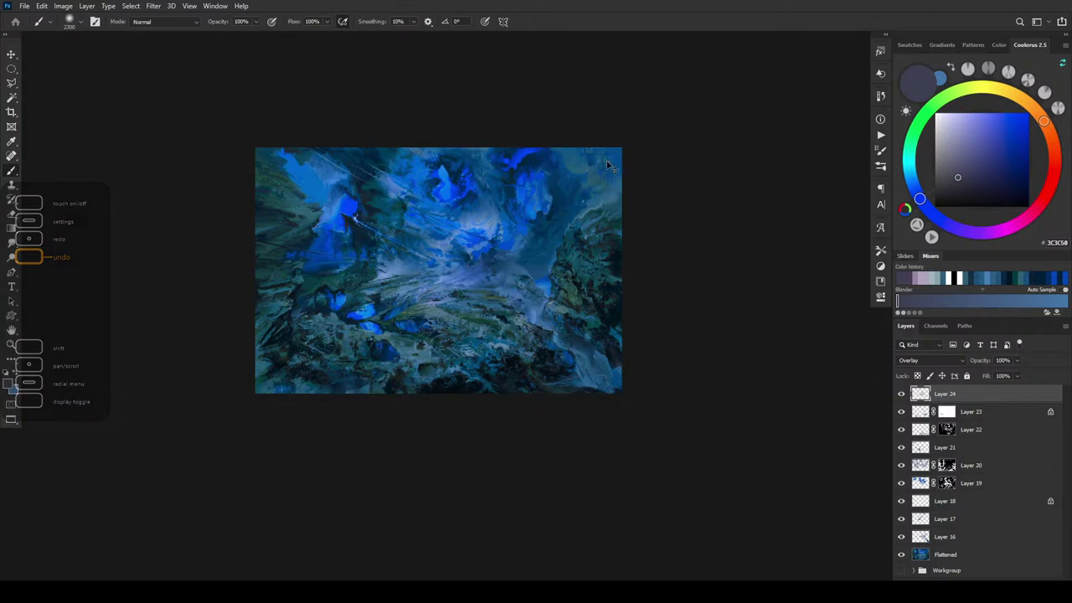
Darken the sky and the lower foreground rocks with broad soft strokes of dark slate blue 3C3F50, at brush sizes from 2300 px upwards.
left_click_drag(927, 208, 916, 191)
mouse_move(411, 268)
left_mouse_down()
mouse_move(491, 256)
mouse_move(439, 245)
mouse_move(470, 212)
mouse_move(487, 224)
mouse_move(486, 181)
mouse_move(423, 198)
mouse_move(387, 180)
mouse_move(412, 174)
mouse_move(414, 159)
mouse_move(468, 163)
mouse_move(405, 131)
mouse_move(437, 158)
mouse_move(407, 153)
mouse_move(428, 145)
mouse_move(416, 143)
mouse_move(438, 68)
left_mouse_up()
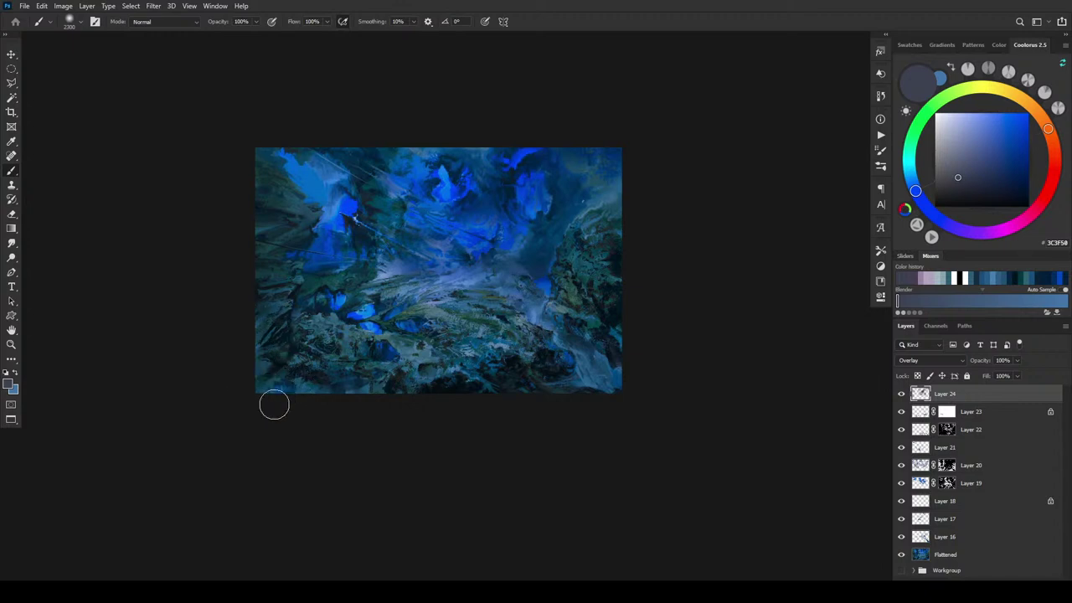
key("bracketright")
key("bracketright")
key("bracketright")
key("bracketright")
key("bracketright")
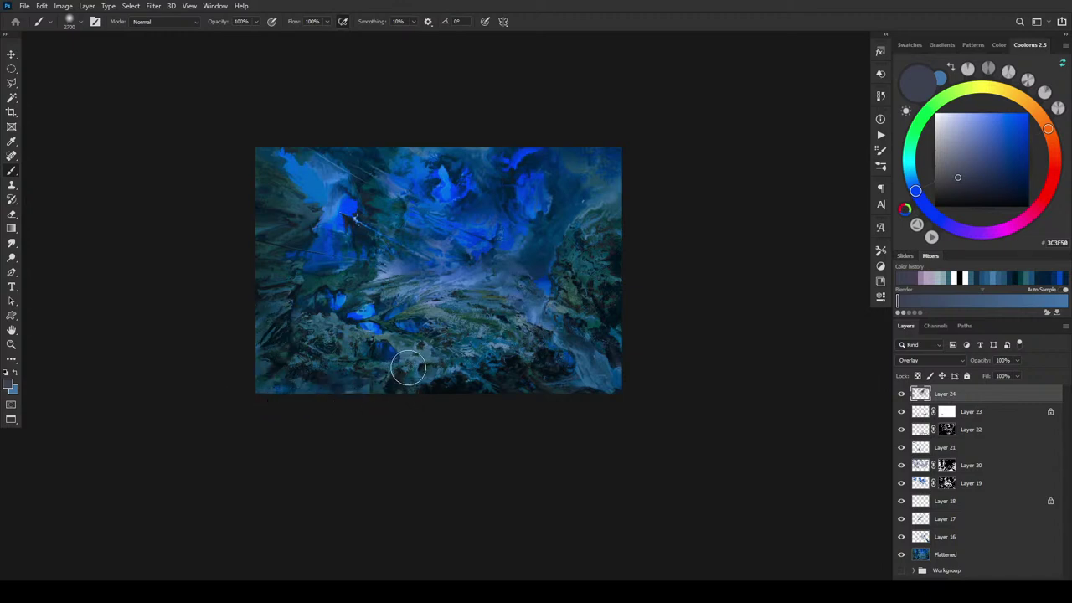
left_click(407, 366)
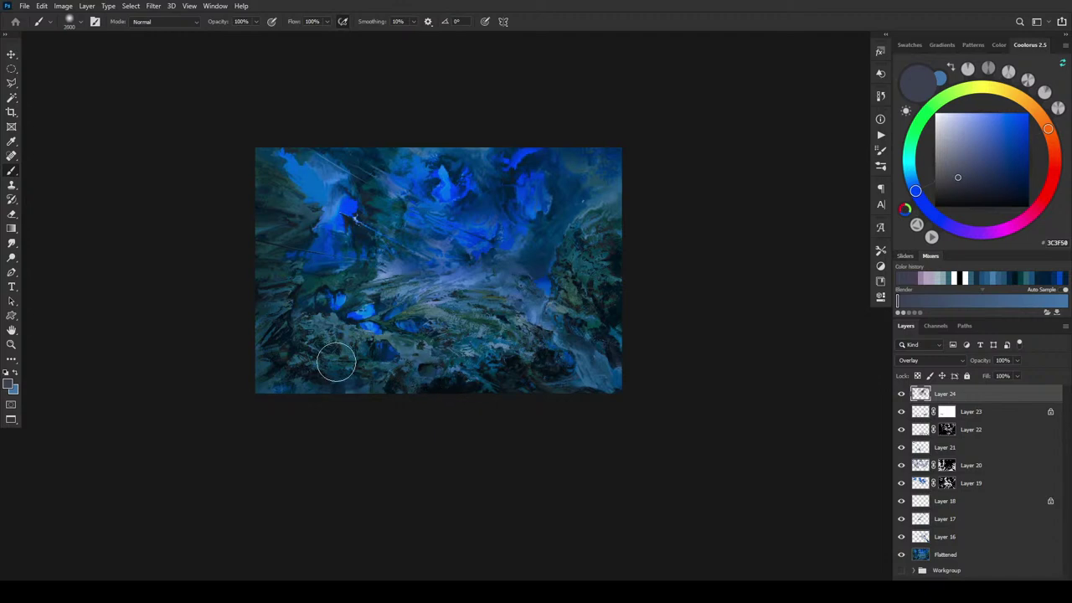
Deepen the shadows on the left rocks and slope with soft dark slate strokes, reducing the brush to about 1100–1200 px.
key("bracketleft")
key("bracketleft")
key("bracketleft")
key("bracketleft")
key("bracketleft")
key("bracketleft")
key("bracketleft")
key("bracketleft")
key("bracketleft")
key("bracketleft")
key("bracketleft")
key("bracketleft")
key("bracketleft")
key("bracketleft")
key("bracketleft")
key("bracketleft")
key("bracketleft")
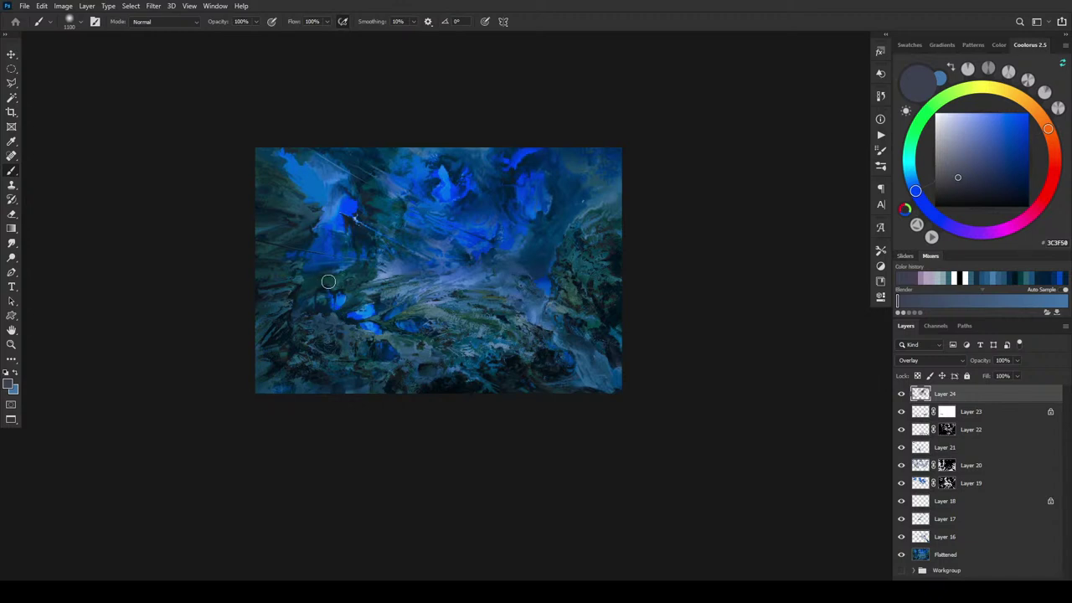
key("bracketright")
key("bracketright")
key("bracketright")
key("bracketright")
key("bracketleft")
key("bracketleft")
key("bracketleft")
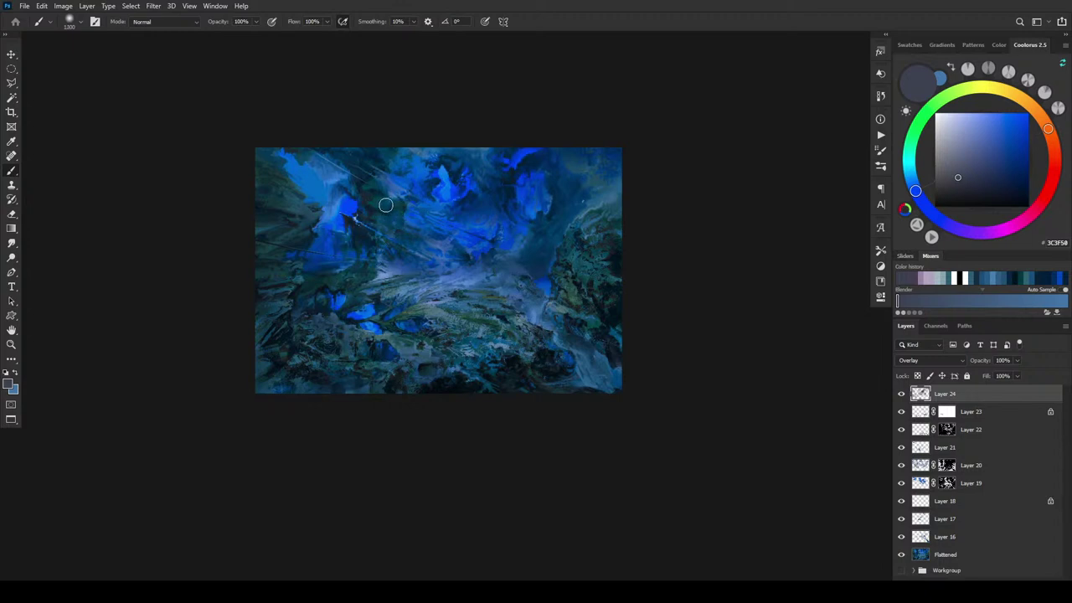
Refine the dark glazes around the upper-left light rays and rock faces with a smaller soft brush.
key("bracketleft")
key("bracketleft")
key("bracketleft")
key("bracketright")
key("bracketleft")
Compare the painting with and without the dark Overlay glazes on Layer 24.
left_click(902, 394)
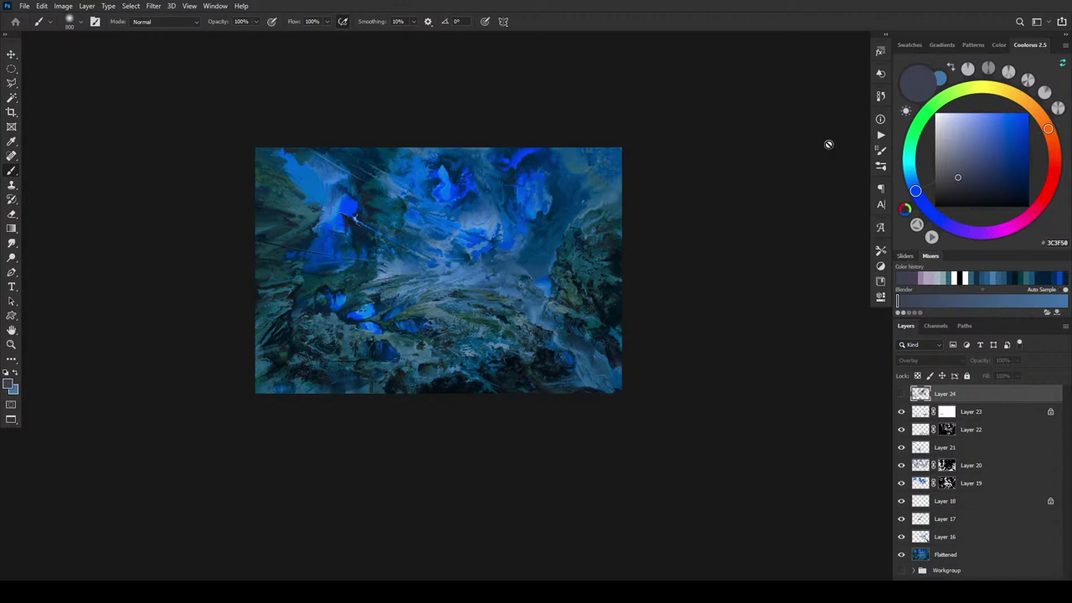
left_click(901, 395)
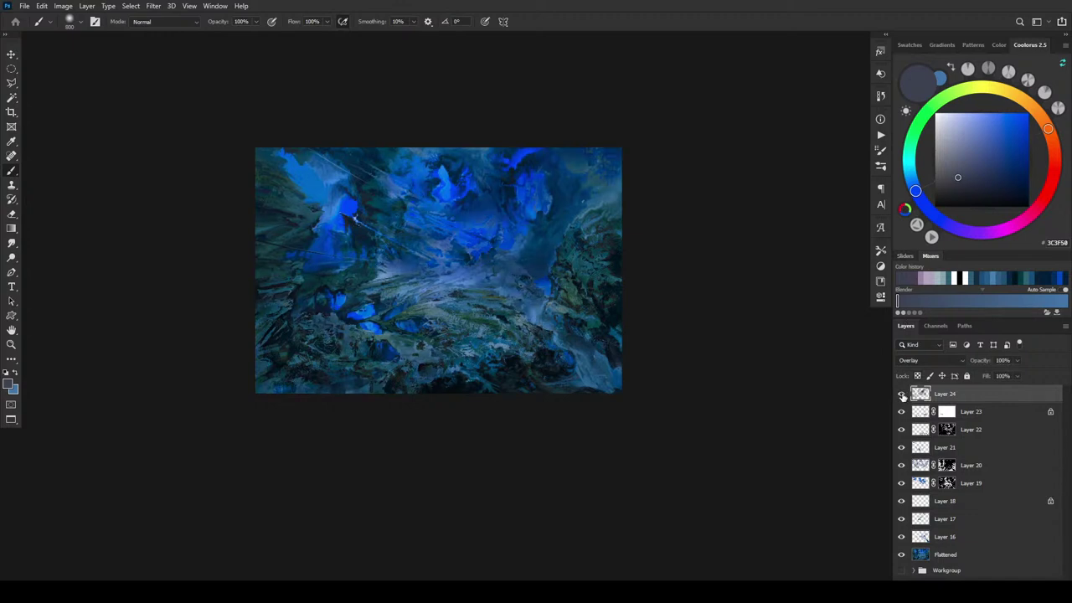
left_click(902, 395)
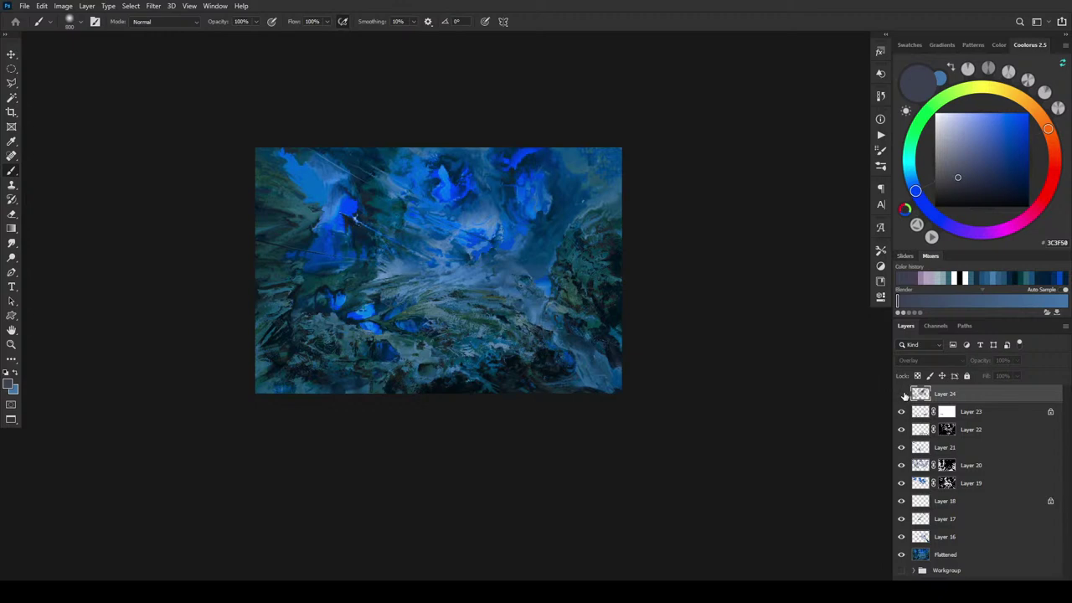
left_click(902, 395)
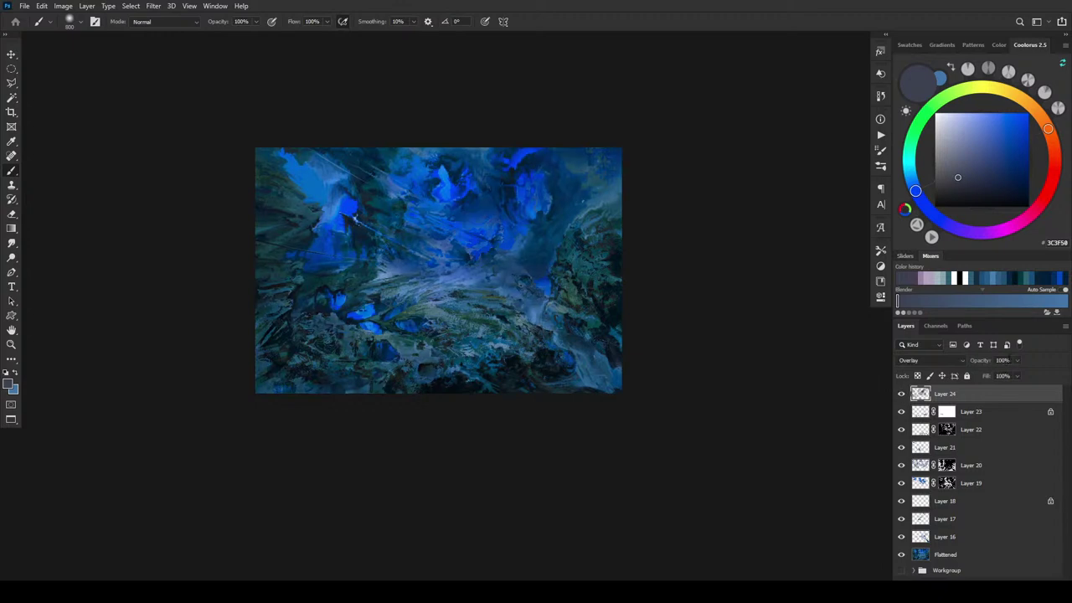
Reduce the opacity of the dark glaze layer, Layer 24, to 77%.
left_click_drag(1014, 375, 1007, 377)
left_click_drag(1014, 377, 1045, 363)
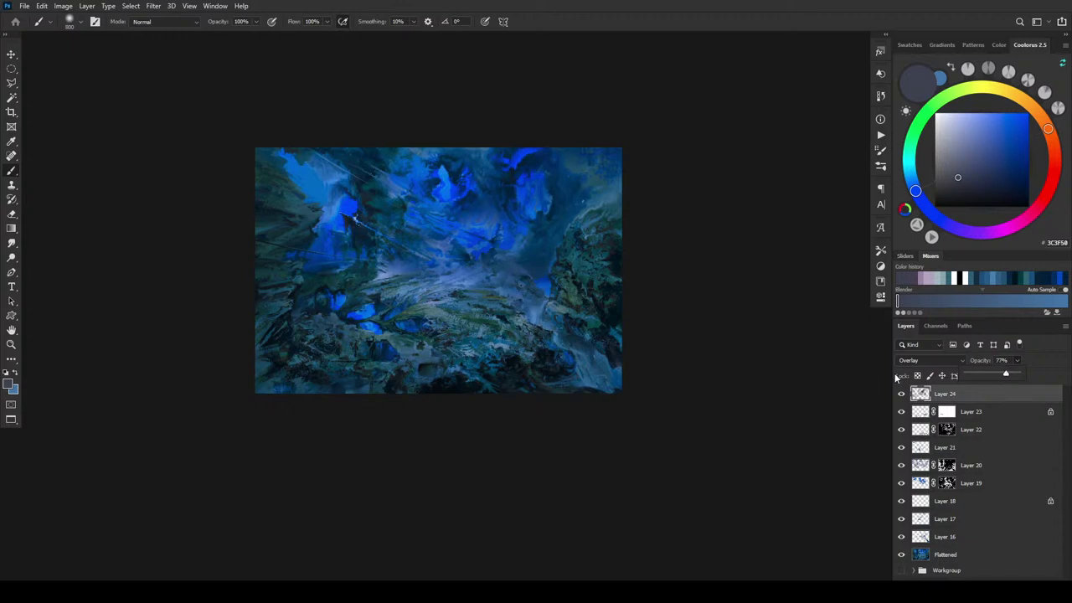
key("ctrl+minus")
key("ctrl+minus")
key("ctrl+minus")
key("ctrl+minus")
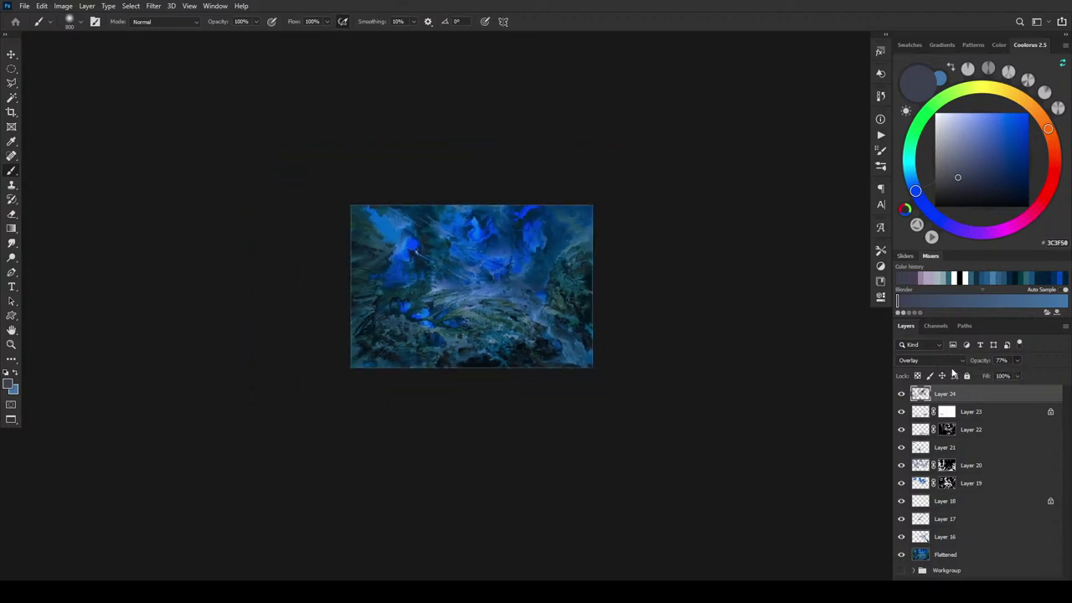
key("ctrl+plus")
key("ctrl+plus")
key("ctrl+plus")
key("ctrl+plus")
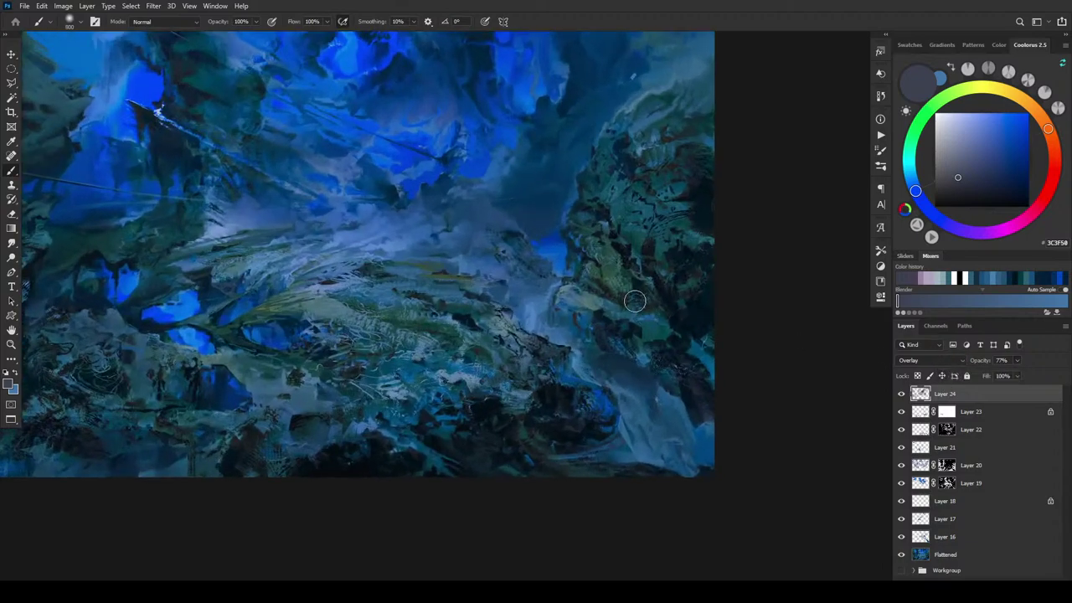
Add a Hue/Saturation adjustment layer clipped to Layer 24.
left_click_drag(634, 300, 775, 399)
left_click(980, 591)
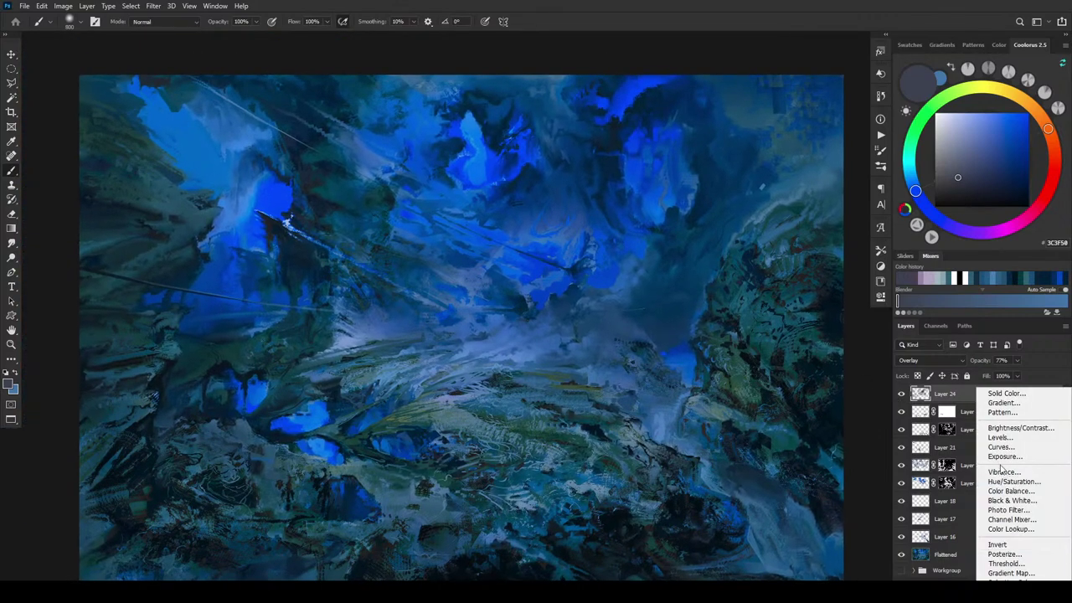
left_click(1006, 480)
left_click(970, 402, "alt")
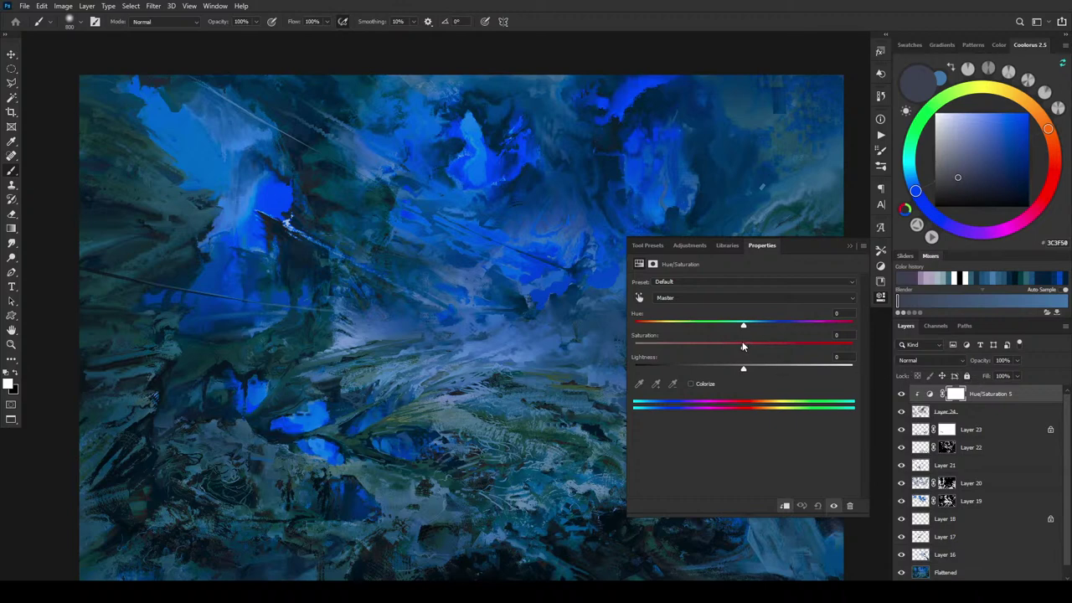
Set the clipped Hue/Saturation adjustment to hue -11, saturation +50 and lightness -4.
left_click_drag(743, 326, 804, 319)
left_click_drag(746, 355, 728, 327)
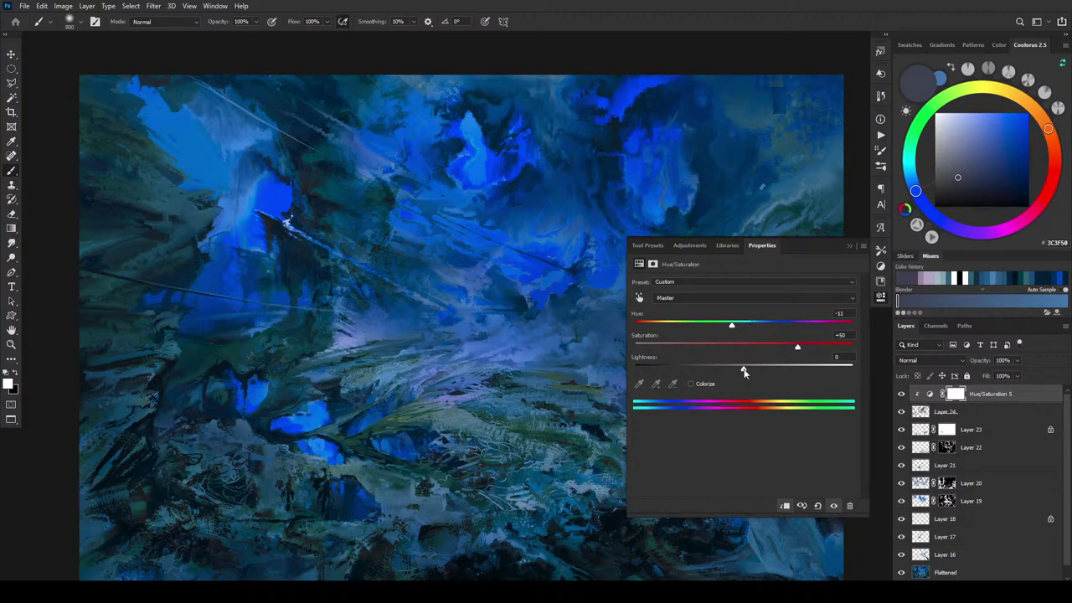
mouse_move(744, 371)
left_mouse_down()
mouse_move(725, 371)
mouse_move(763, 370)
mouse_move(734, 371)
mouse_move(746, 373)
left_mouse_up()
left_click_drag(742, 371, 738, 374)
Examine the painting with the Hue/Saturation adjustment off and on, then at thumbnail and larger sizes.
left_click(902, 393)
left_click(902, 394)
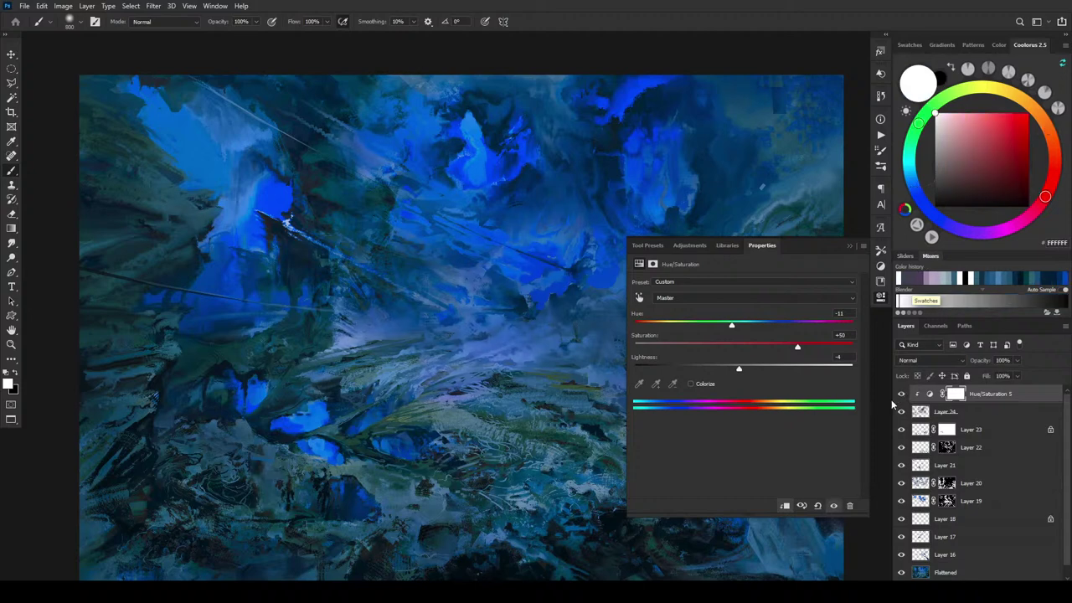
key("ctrl+minus")
key("ctrl+minus")
key("ctrl+minus")
key("ctrl+minus")
key("ctrl+minus")
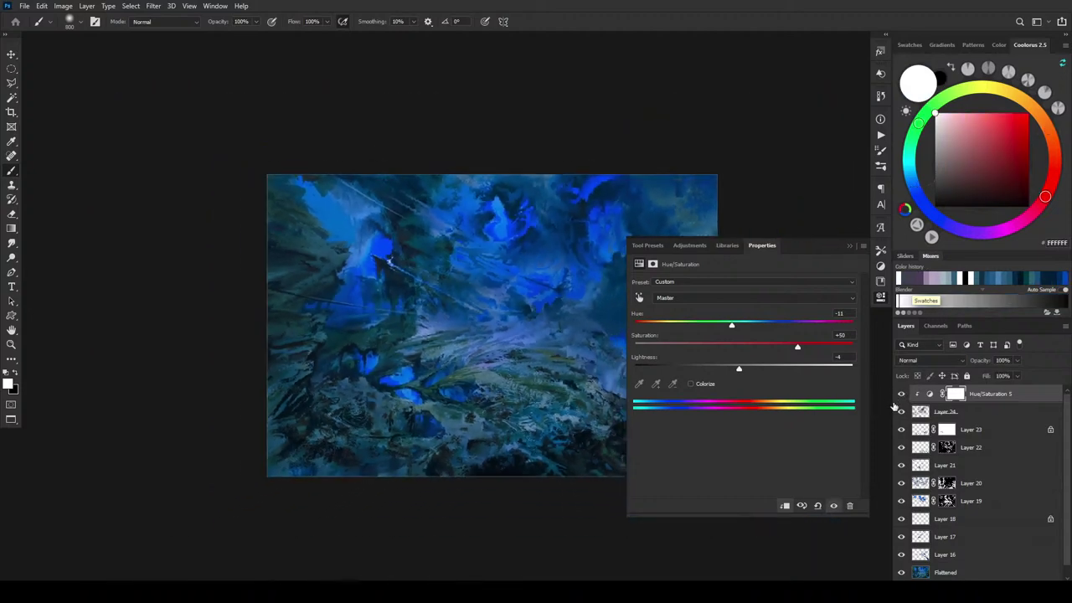
key("ctrl+plus")
key("ctrl+plus")
key("ctrl+plus")
key("ctrl+plus")
key("ctrl+plus")
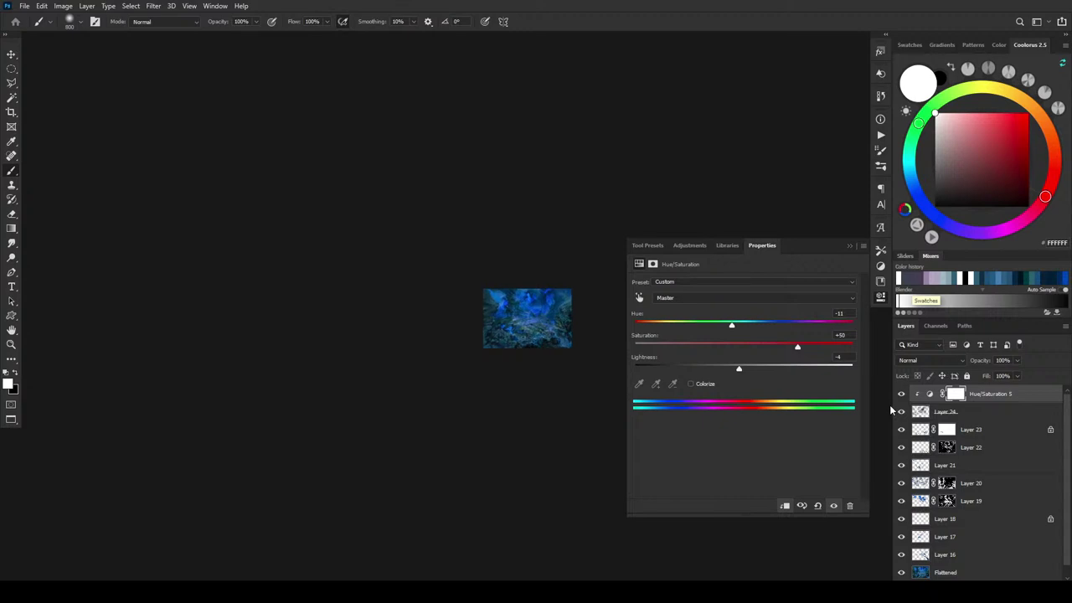
left_click(849, 246)
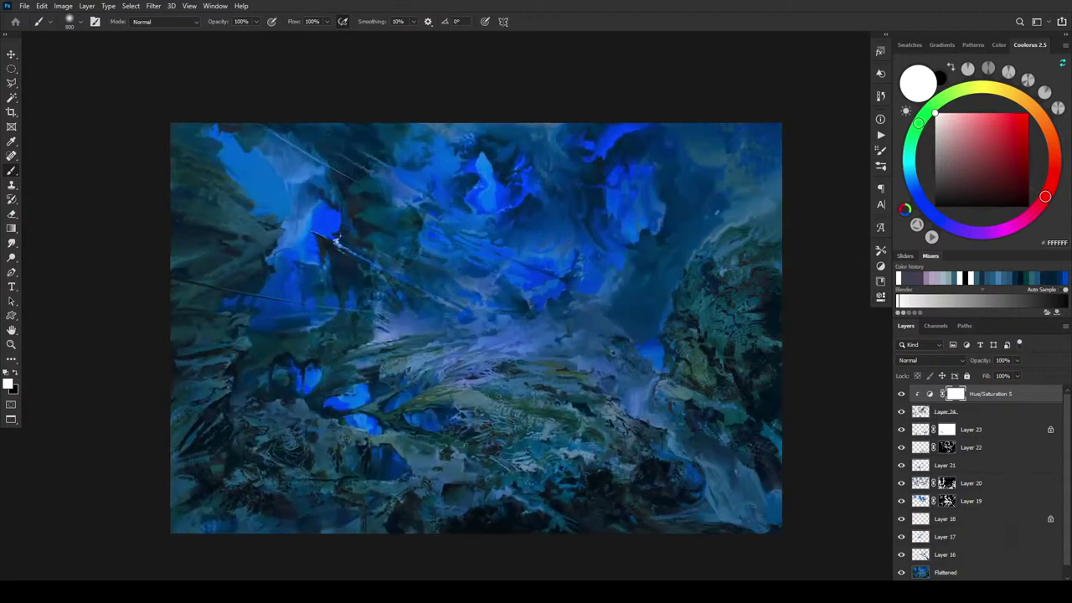
Create a new layer above the Hue/Saturation adjustment and set its blend mode to Overlay.
left_click(979, 587)
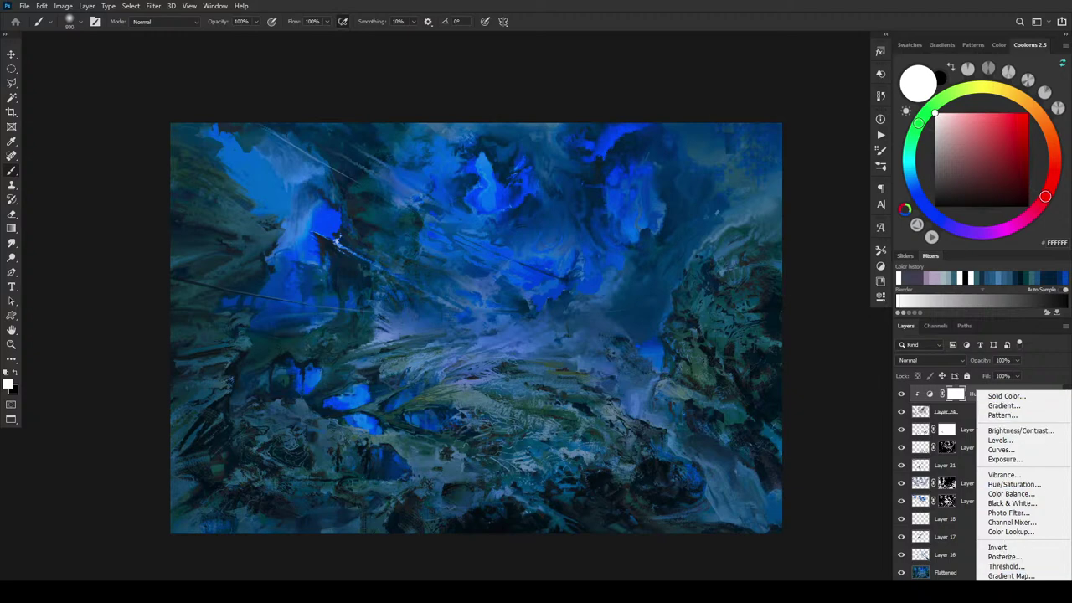
left_click(1036, 585)
left_click(1035, 585)
left_click(920, 361)
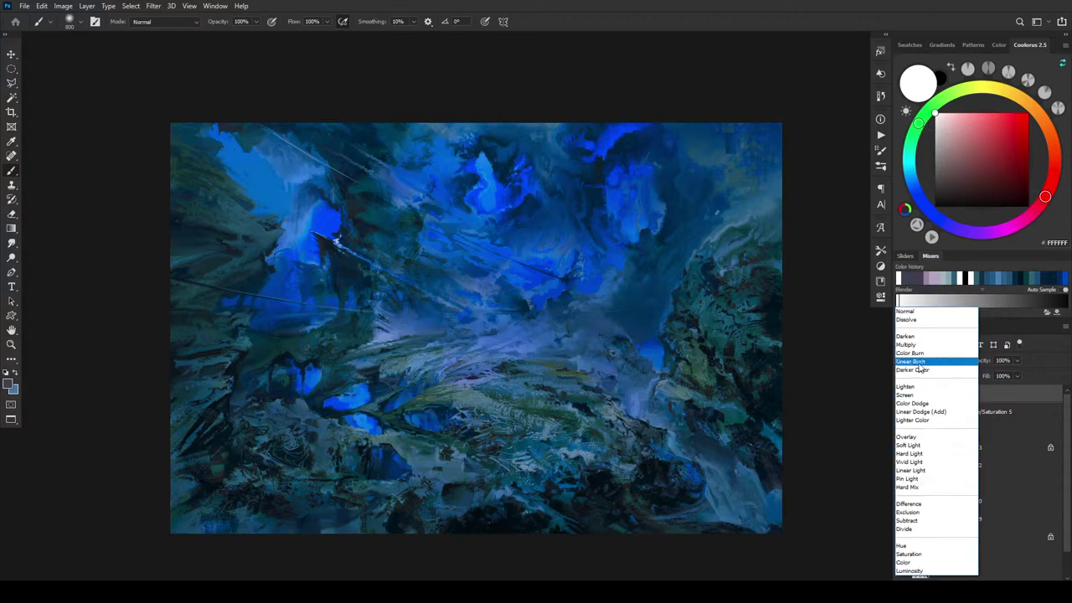
left_click(922, 433)
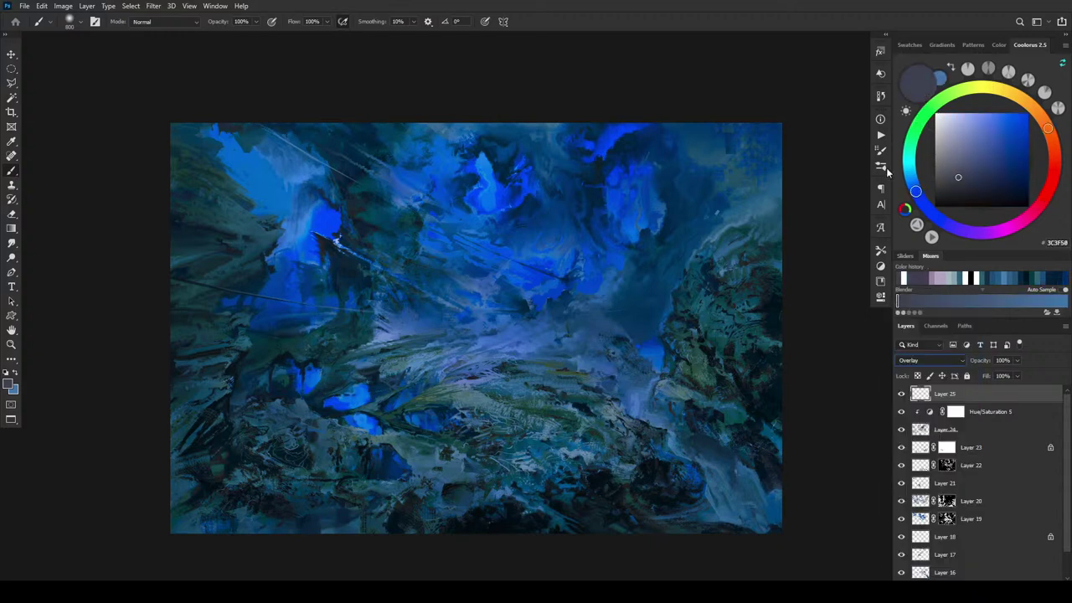
Apply soft pale lavender-blue glazes on the new Overlay layer, starting with a smaller brush.
left_click(949, 129)
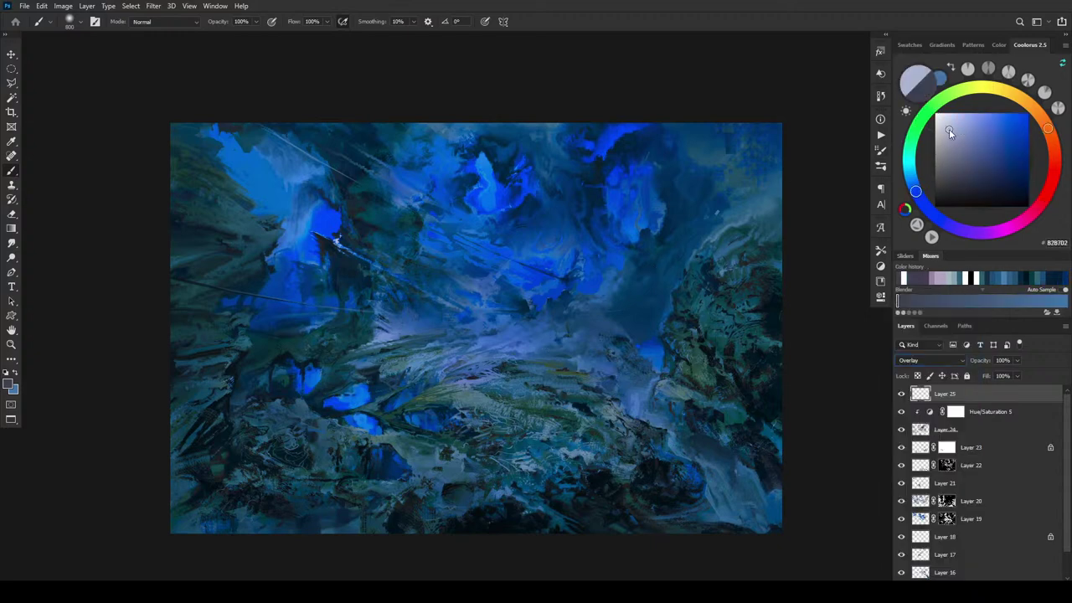
key("bracketleft")
key("bracketleft")
key("bracketleft")
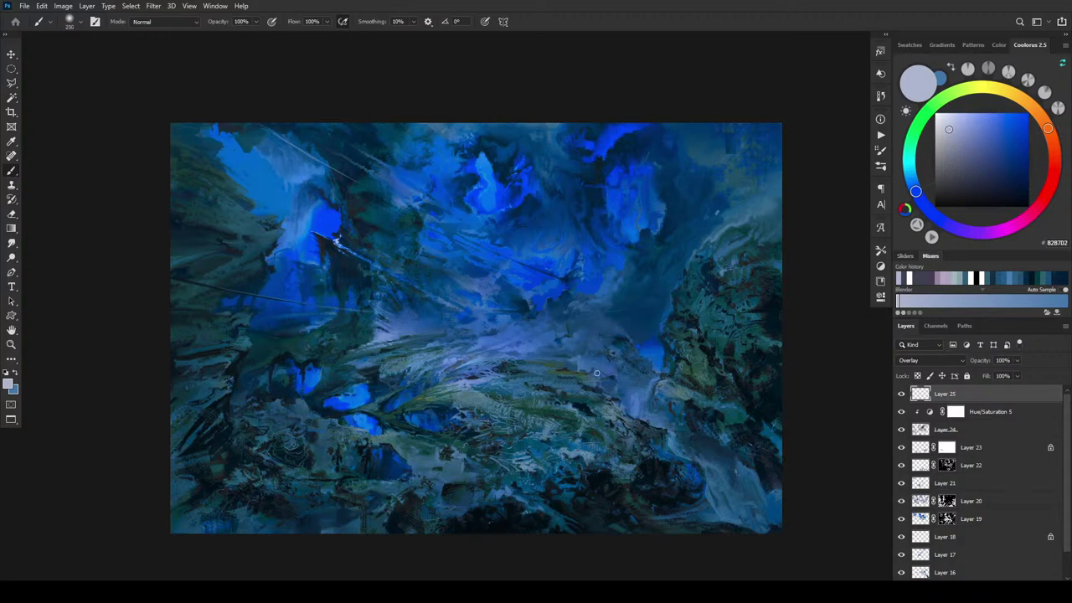
scroll(536, 316, "down", 6)
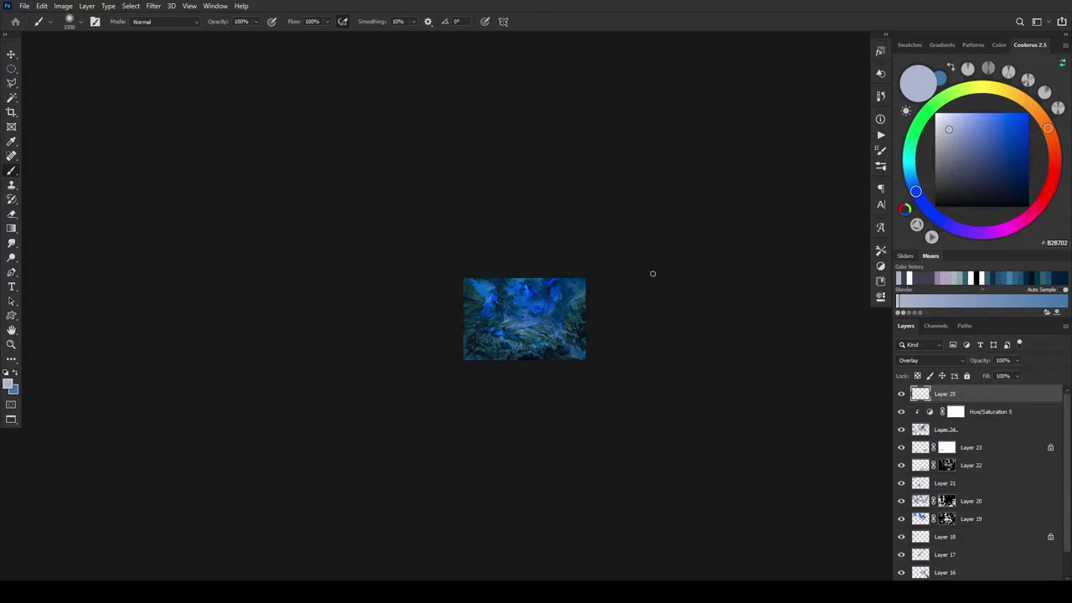
key("ctrl+0")
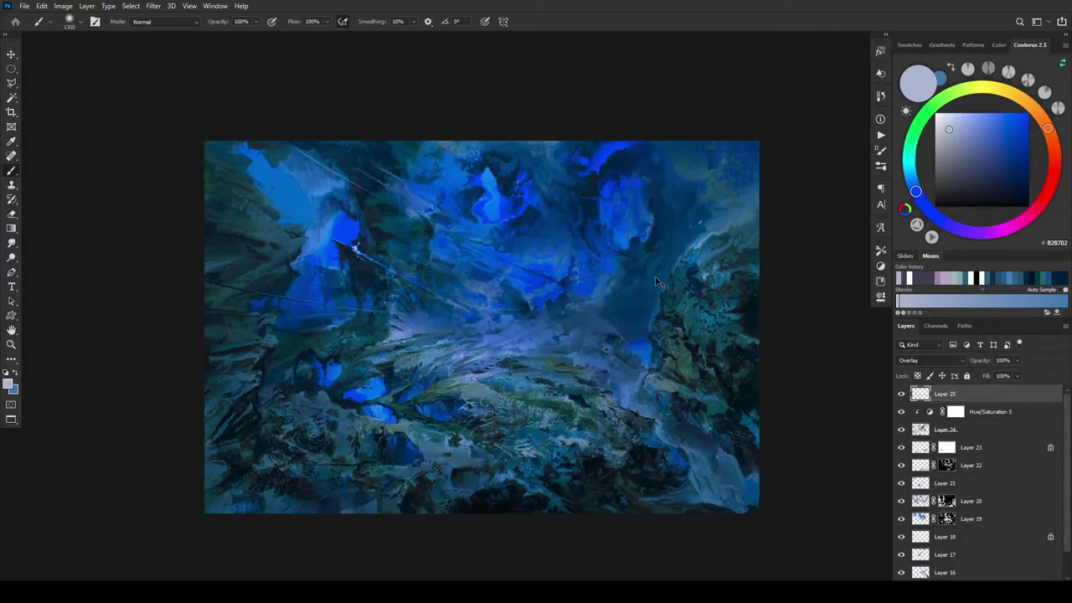
Glaze the right-hand rocks with medium blue 6973AC, using a soft brush of about 1000 to 1500 px.
left_click_drag(972, 128, 972, 143)
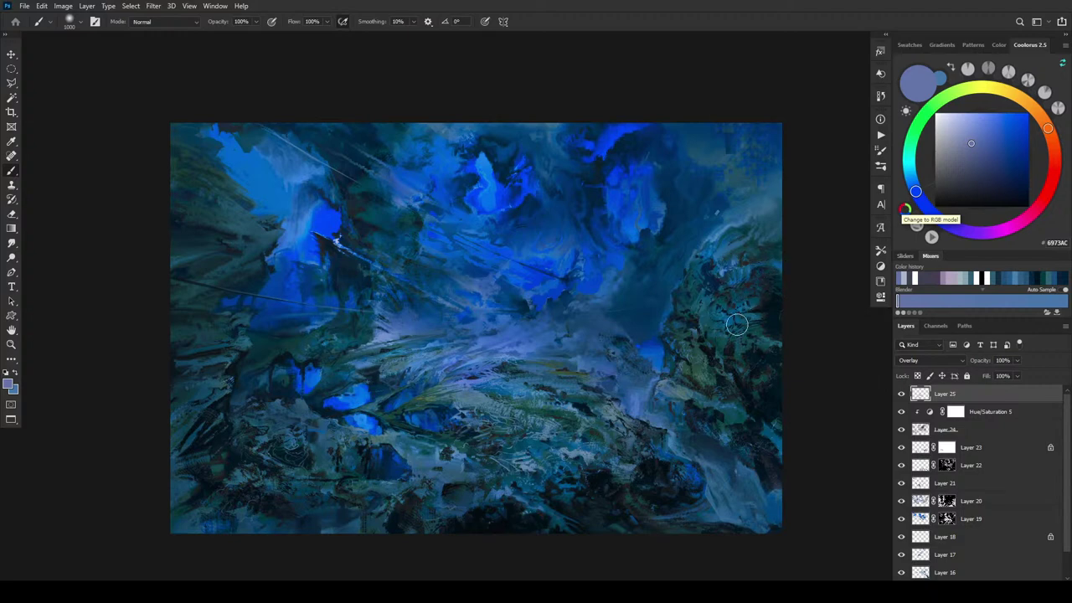
key("bracketright")
key("bracketright")
key("bracketright")
key("bracketright")
key("bracketright")
Add soft warm ochre glazes around the misty centre, reducing the brush to 250 px.
left_click(1027, 102)
left_click(989, 157)
left_click_drag(985, 160, 985, 148)
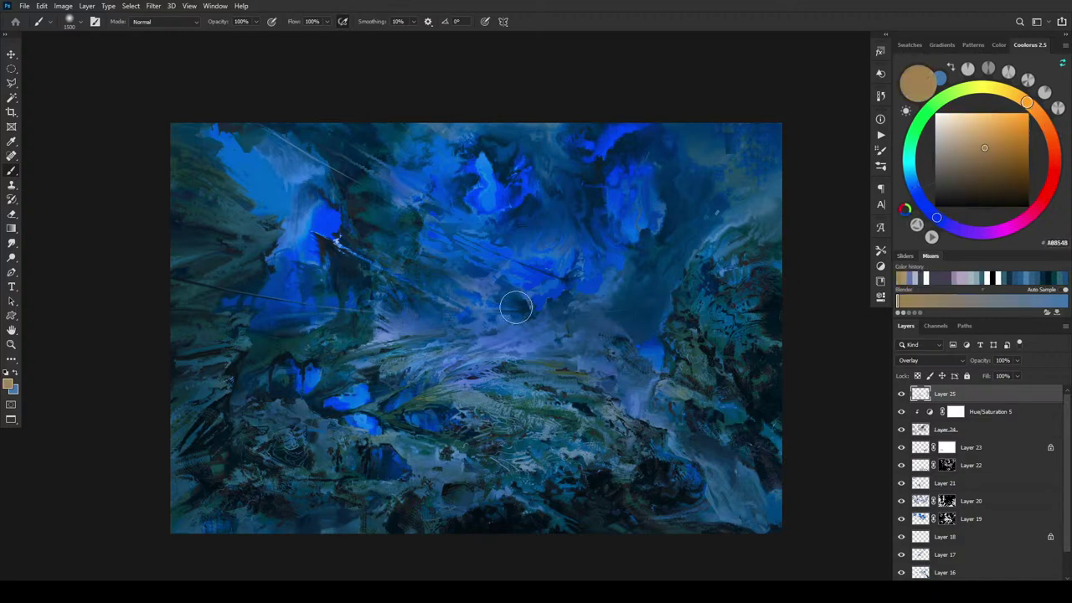
key("bracketleft")
key("bracketleft")
key("bracketleft")
key("bracketleft")
key("bracketleft")
Compare the painting with and without the new glazes on Layer 25.
left_click(902, 393)
left_click(902, 393)
left_click(901, 394)
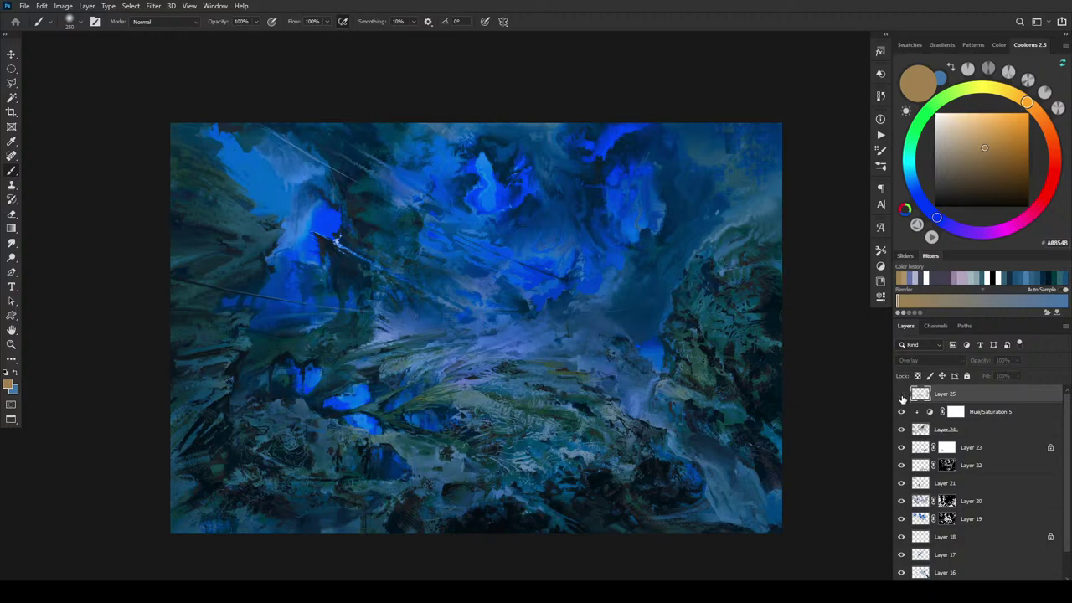
left_click(901, 394)
left_click(901, 393)
left_click(902, 394)
Glaze the left slope with muted brown 625947 using a 700 px soft brush, and compare Layer 25 off and on.
left_click(960, 170)
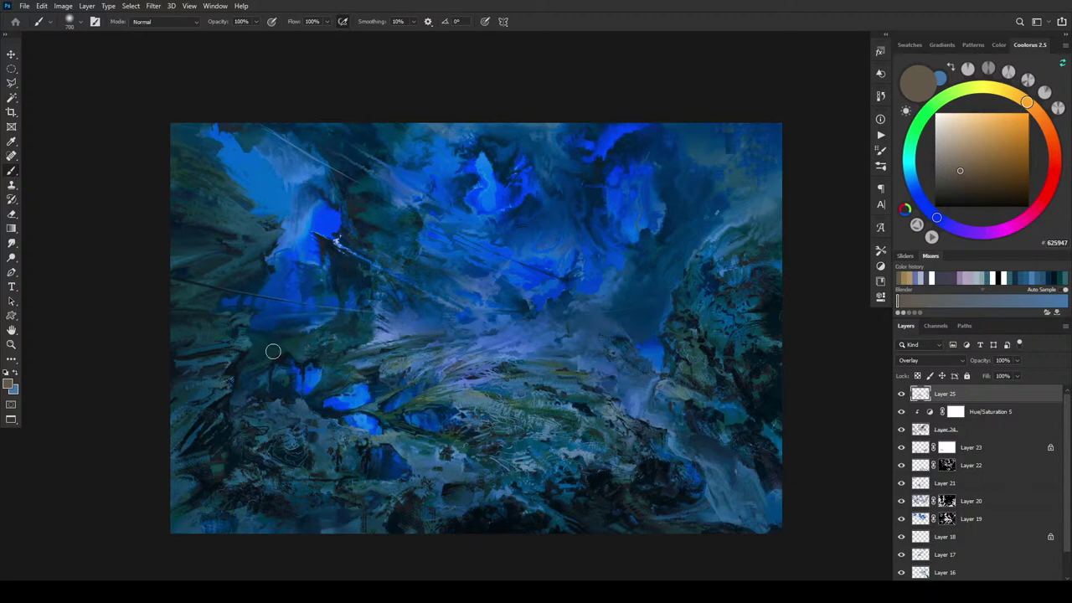
left_click(902, 394)
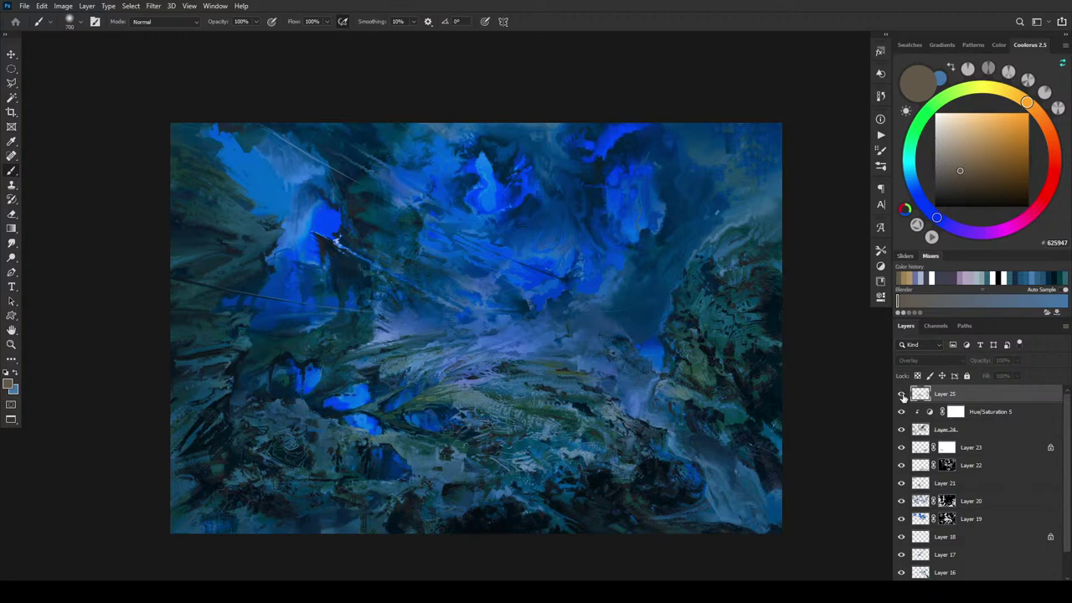
left_click(902, 394)
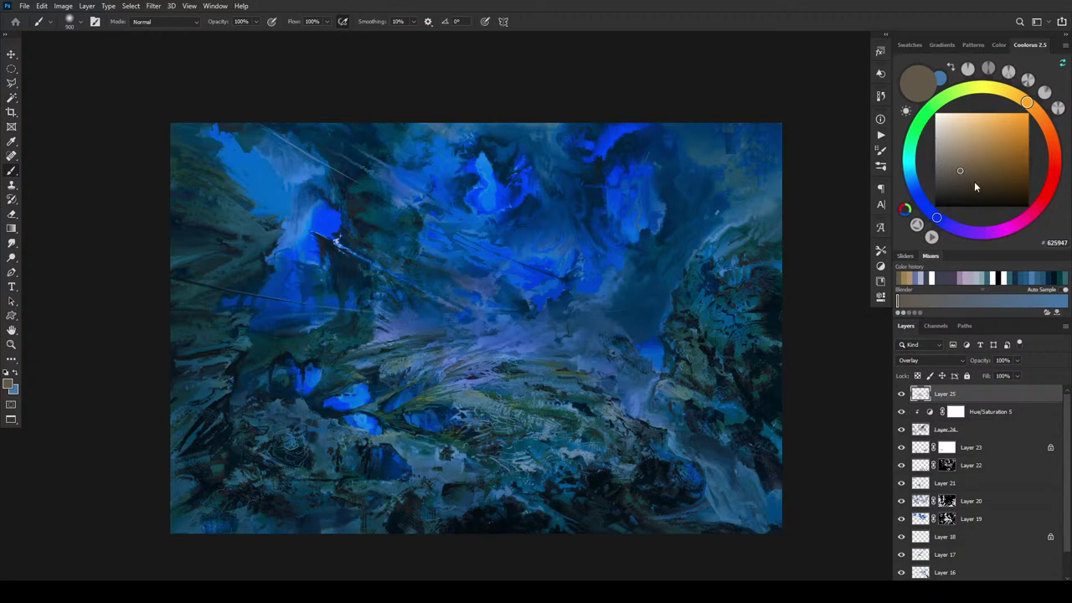
Glaze the misty centre and right-hand rocks with soft purples, moving from dark plum 5F4762 through mauve 936C97 to a paler mauve.
mouse_move(1049, 136)
left_mouse_down()
mouse_move(1014, 227)
mouse_move(1000, 231)
left_mouse_up()
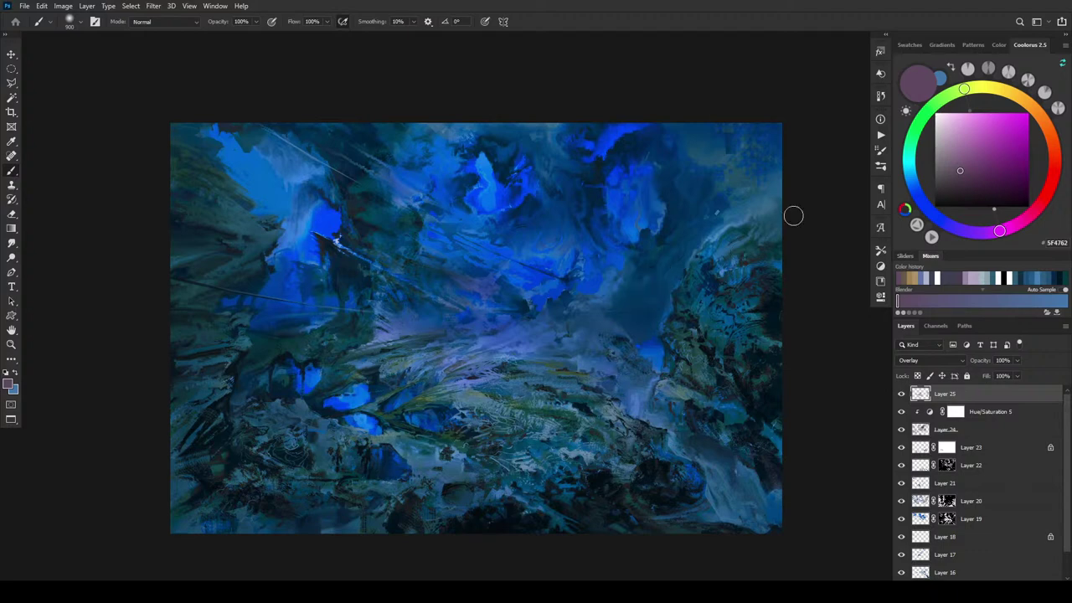
left_click(960, 151)
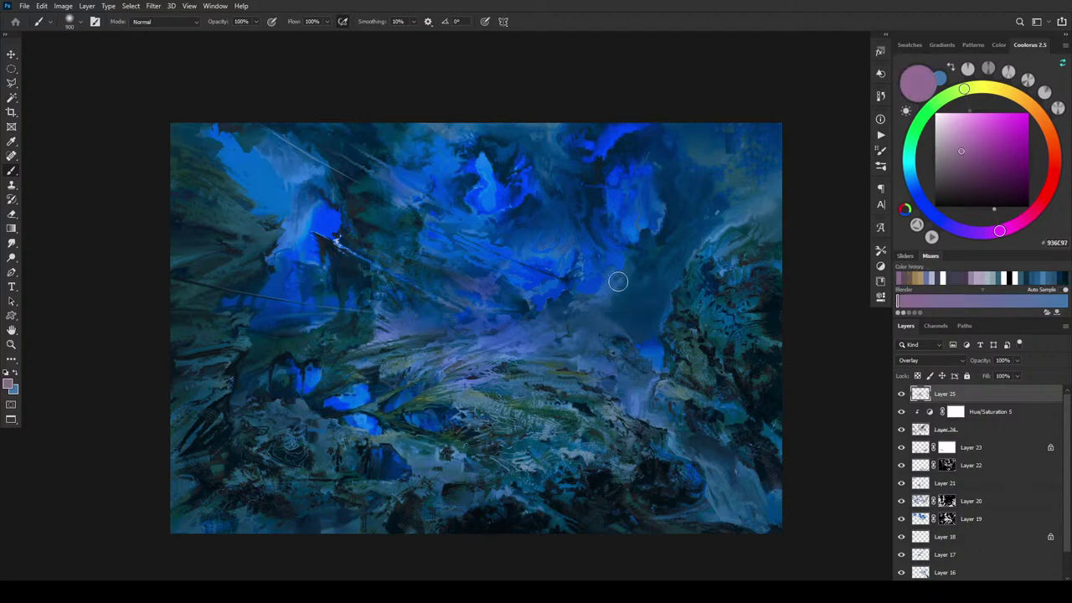
left_click(951, 140)
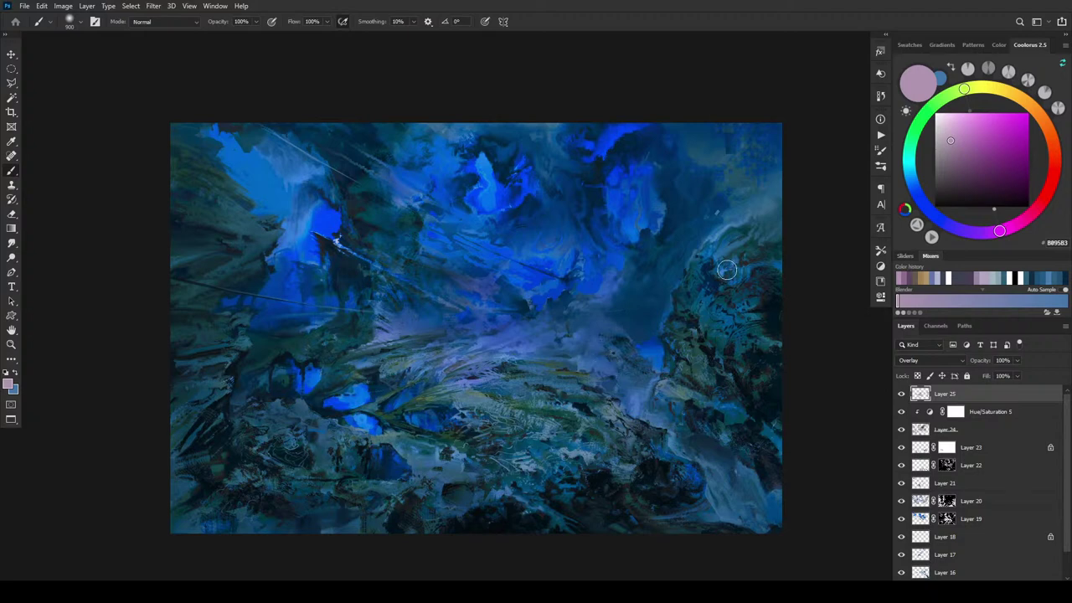
scroll(727, 269, "down", 10)
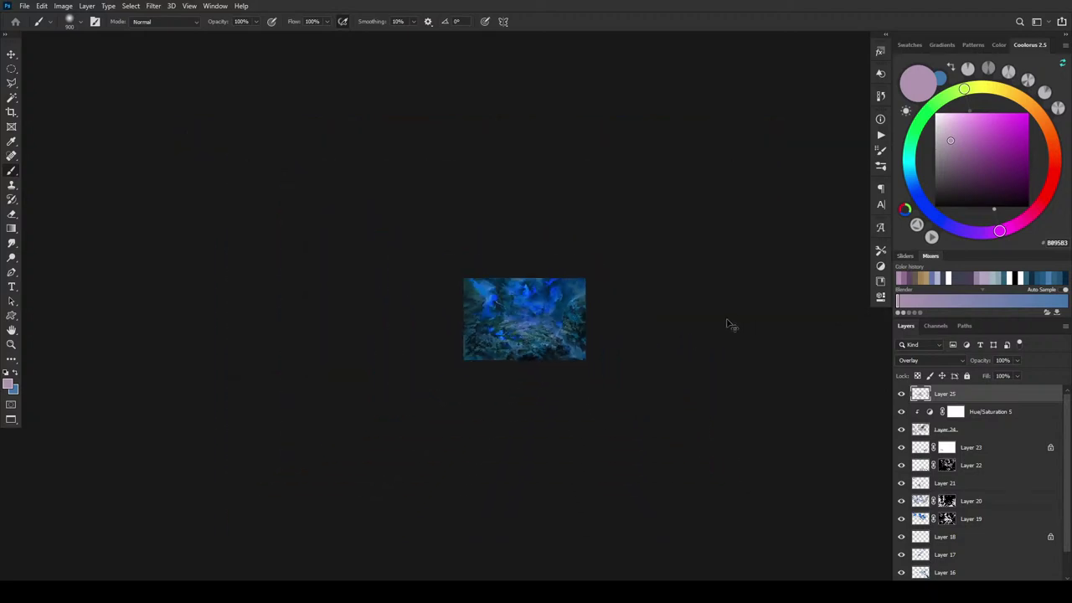
scroll(719, 333, "up", 10)
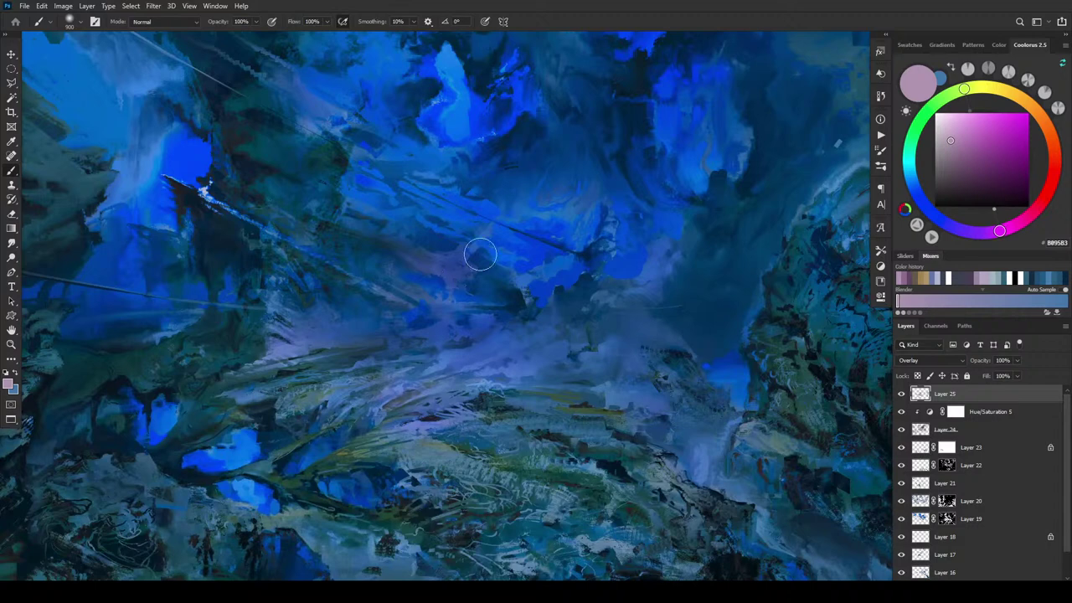
Tone down the mist below the central light rays with soft strokes of dark bluish purple 403960.
left_click_drag(981, 232, 932, 214)
left_click(972, 170)
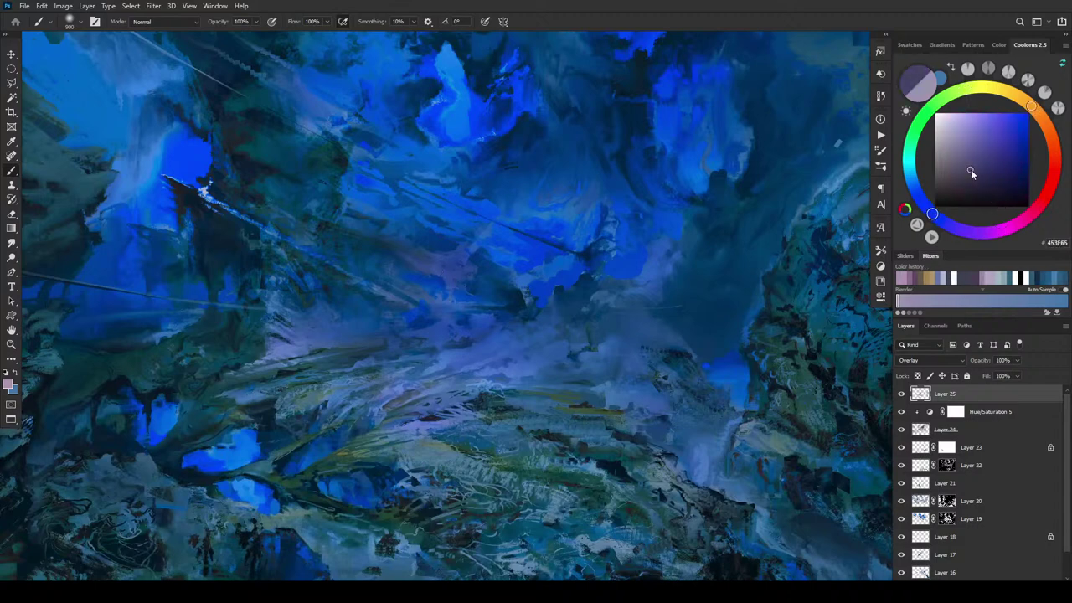
mouse_move(436, 259)
left_mouse_down()
mouse_move(468, 278)
mouse_move(439, 274)
mouse_move(453, 262)
mouse_move(451, 296)
mouse_move(422, 301)
mouse_move(464, 313)
mouse_move(373, 288)
mouse_move(455, 326)
mouse_move(378, 327)
left_mouse_up()
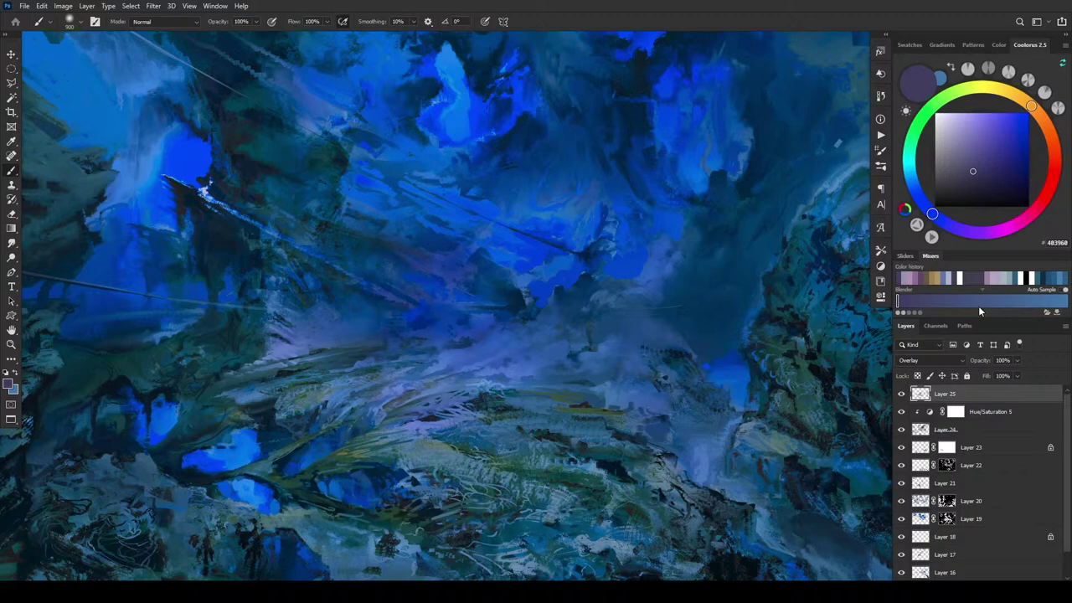
scroll(701, 444, "down", 5)
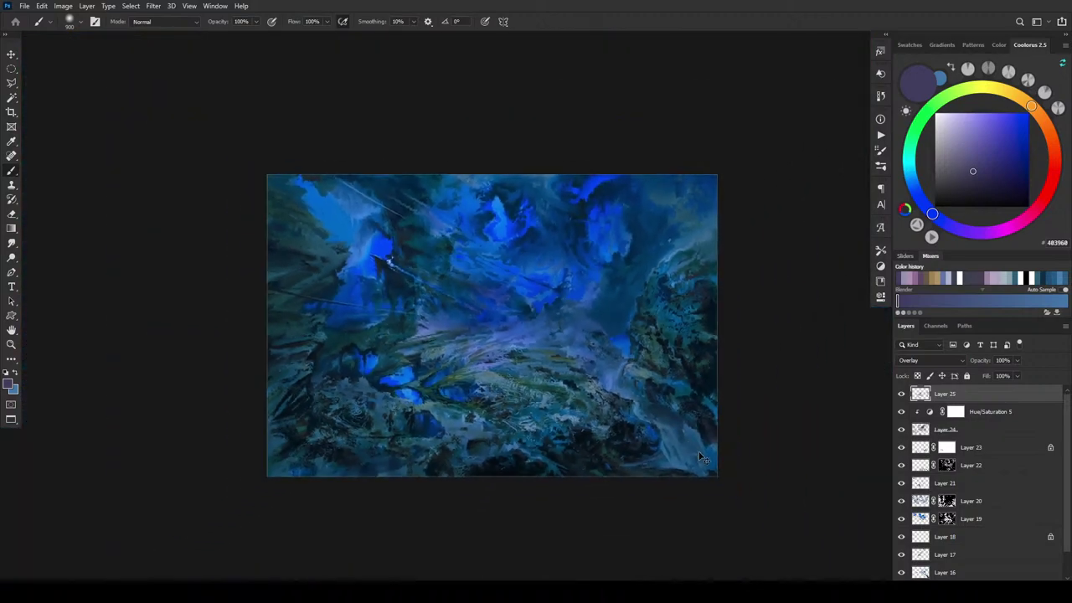
Check the whole painting at smaller and larger sizes, and compare it with and without Layer 25.
scroll(702, 459, "down", 3)
scroll(700, 461, "up", 5)
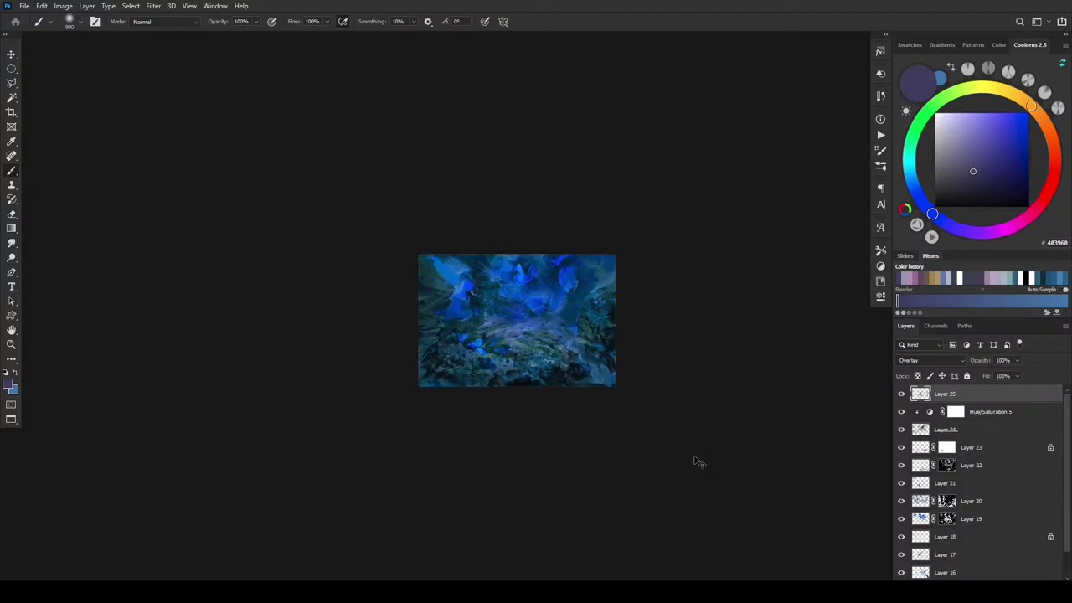
scroll(701, 462, "up", 2)
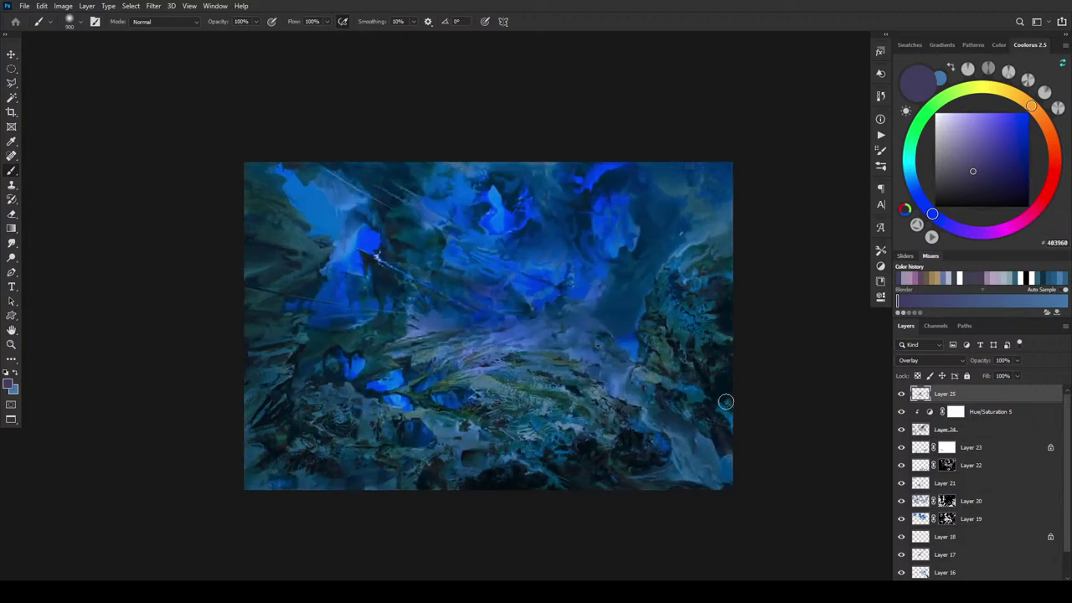
left_click(902, 393)
left_click(902, 394)
Add a layer mask to Layer 25 and fade the glaze over the misty centre with a 2200 px soft black brush.
key("ctrl+alt+m")
key("bracketright")
key("bracketright")
key("bracketright")
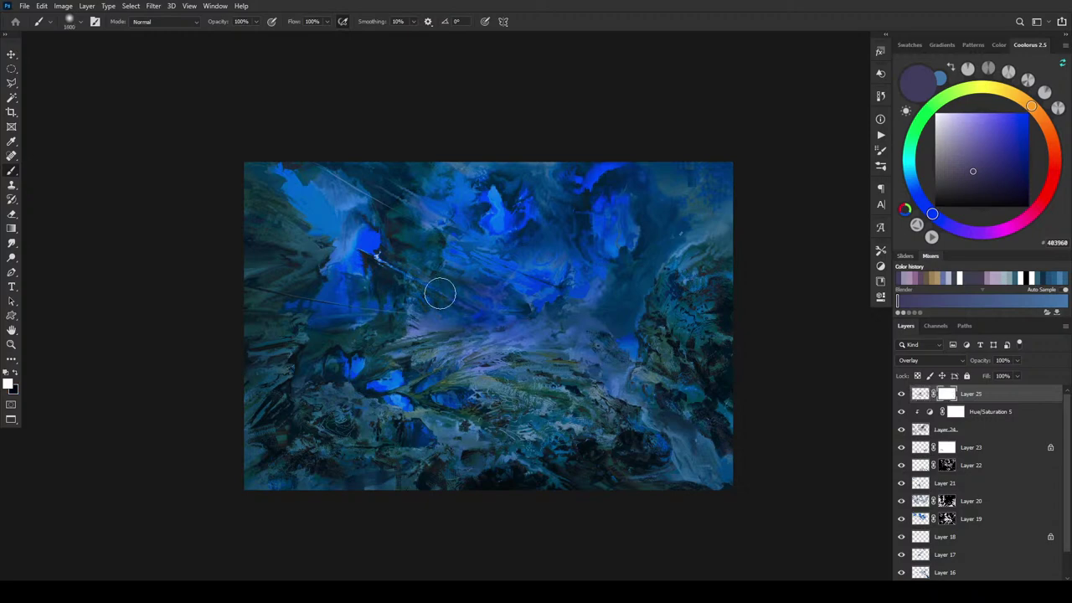
key("x")
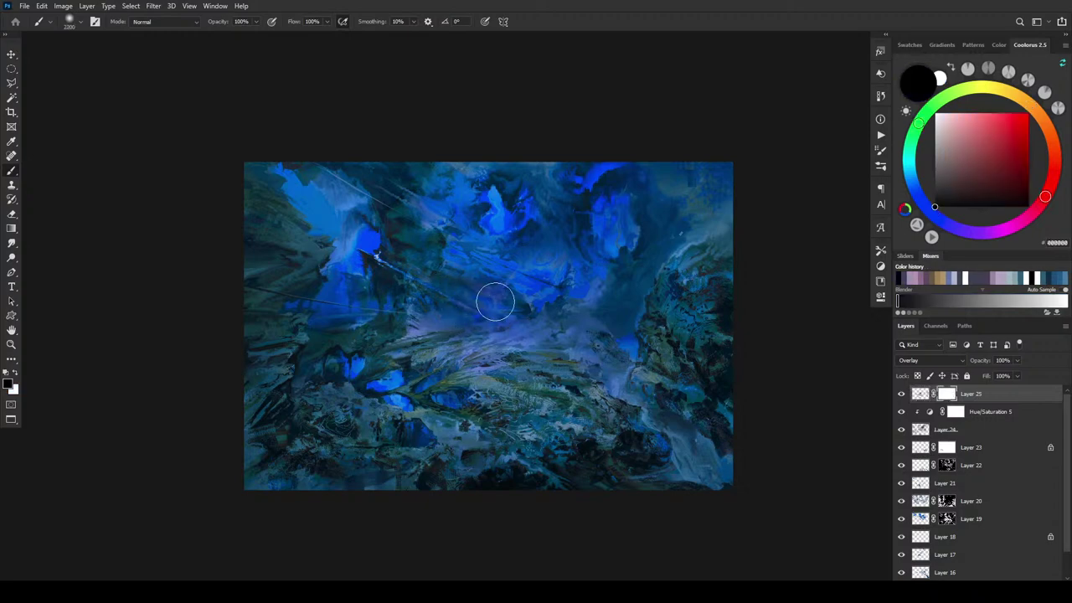
mouse_move(493, 306)
left_mouse_down()
mouse_move(492, 322)
mouse_move(483, 306)
mouse_move(462, 311)
mouse_move(517, 335)
mouse_move(434, 342)
mouse_move(528, 377)
left_mouse_up()
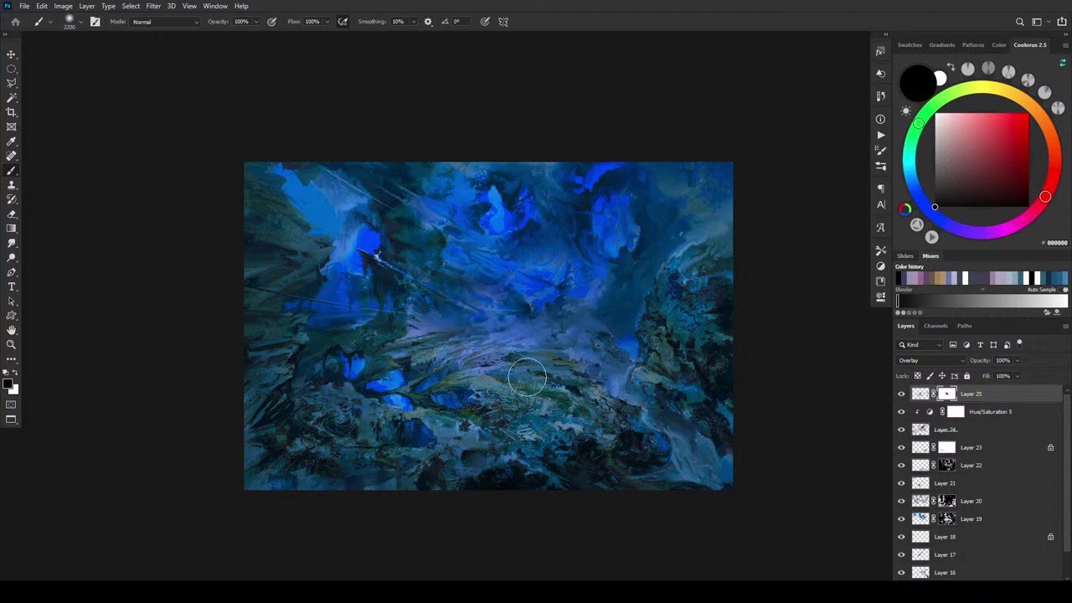
Mask out more of the Layer 25 glaze around the centre with a smaller soft brush, comparing the layer off and on.
left_click(902, 394)
left_click(901, 394)
left_click(901, 394)
left_click(901, 394)
key("bracketleft")
key("bracketleft")
key("bracketleft")
key("bracketleft")
key("bracketleft")
key("bracketleft")
key("bracketleft")
key("bracketleft")
left_click(901, 394)
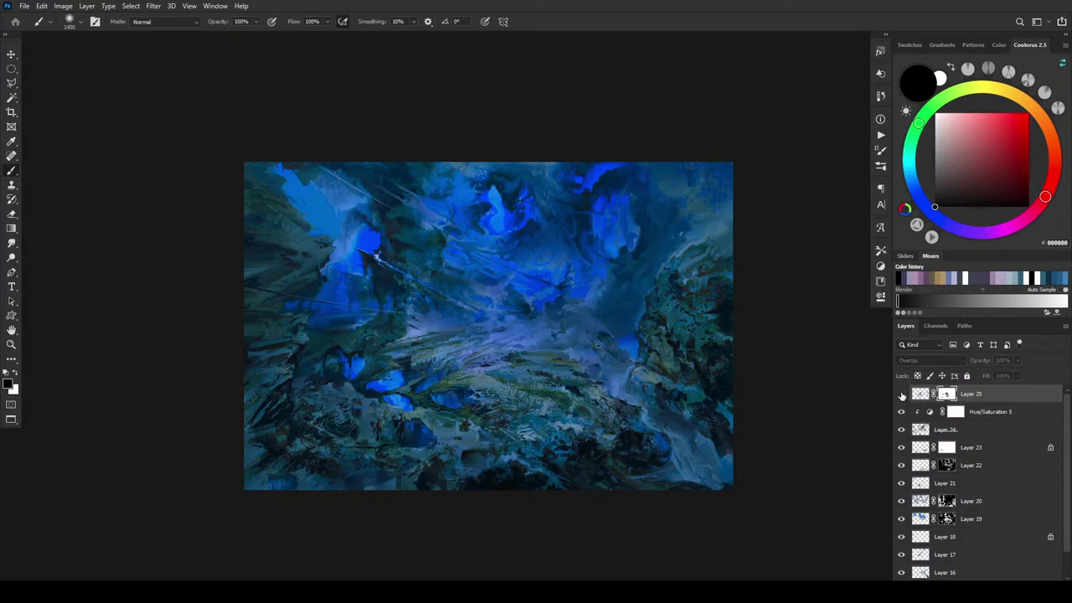
left_click(901, 394)
Refine the Layer 25 mask near the central ridge with soft black at 700 px and larger, and compare the layer off and on.
key("bracketleft")
key("bracketleft")
key("bracketleft")
key("bracketleft")
key("bracketleft")
key("bracketleft")
key("bracketleft")
key("bracketleft")
key("bracketleft")
key("bracketleft")
key("bracketleft")
key("bracketleft")
key("bracketleft")
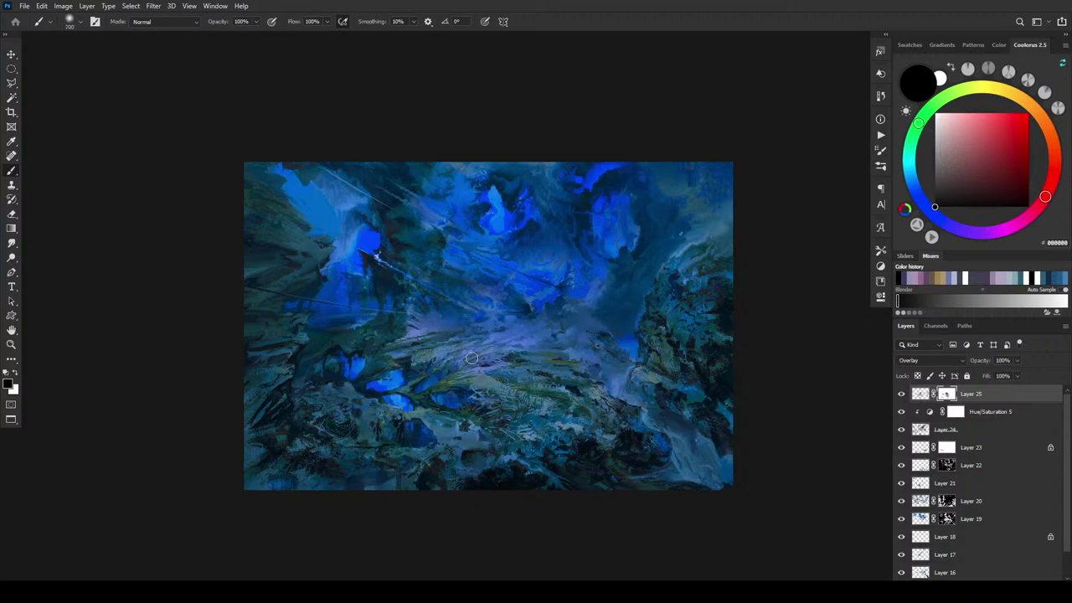
left_click(901, 394)
left_click(901, 394)
left_click(903, 394)
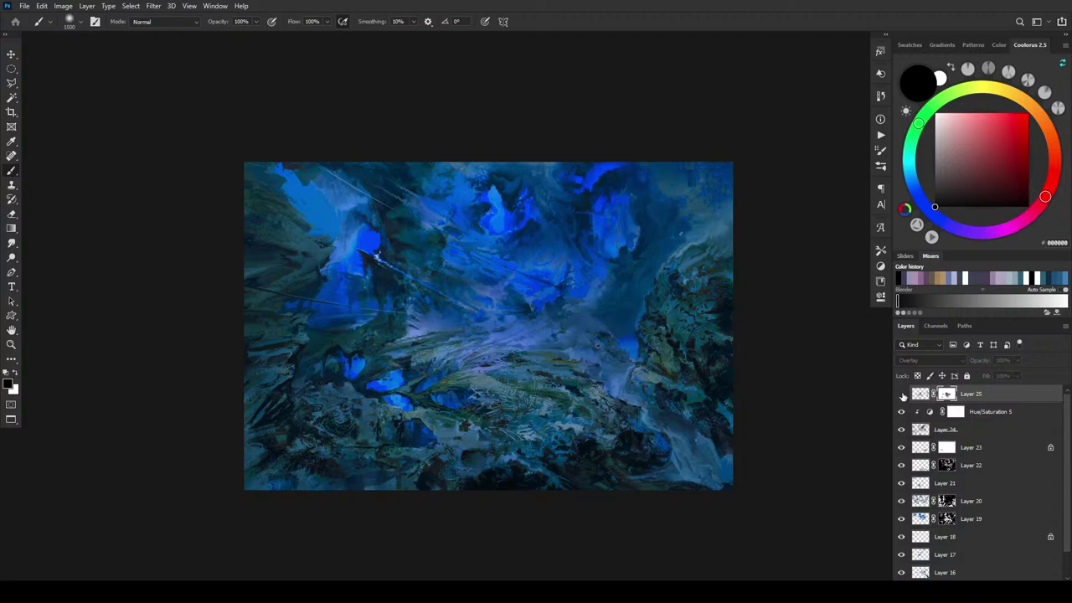
left_click(902, 395)
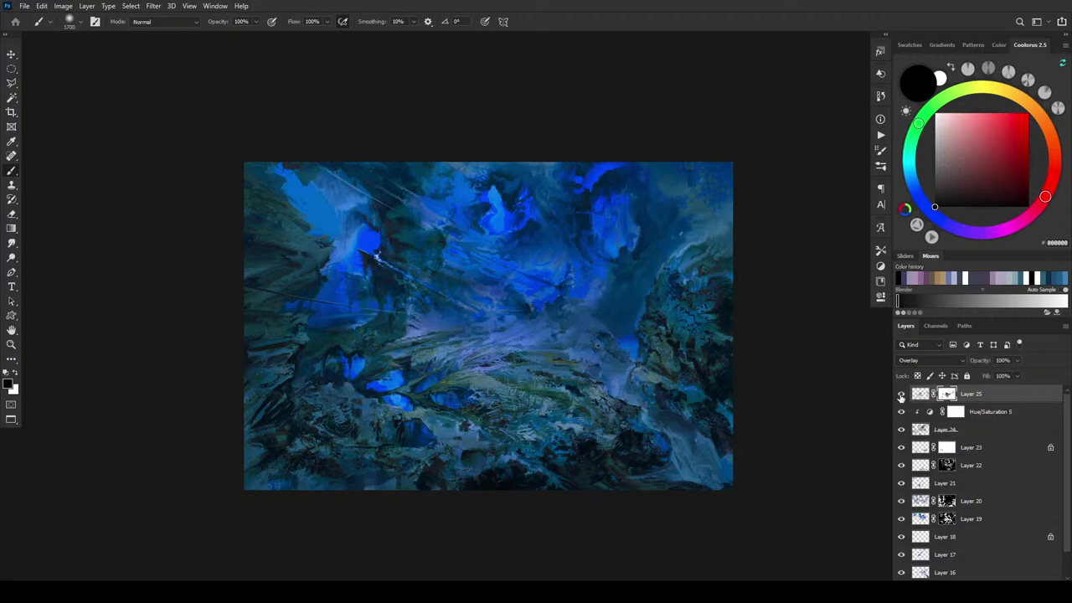
Fade further parts of the Layer 25 glaze through its mask with a 1700 px soft black brush, comparing the layer off and on repeatedly.
left_click(903, 395)
left_click(901, 395)
left_click(902, 394)
left_click(902, 395)
left_click(902, 394)
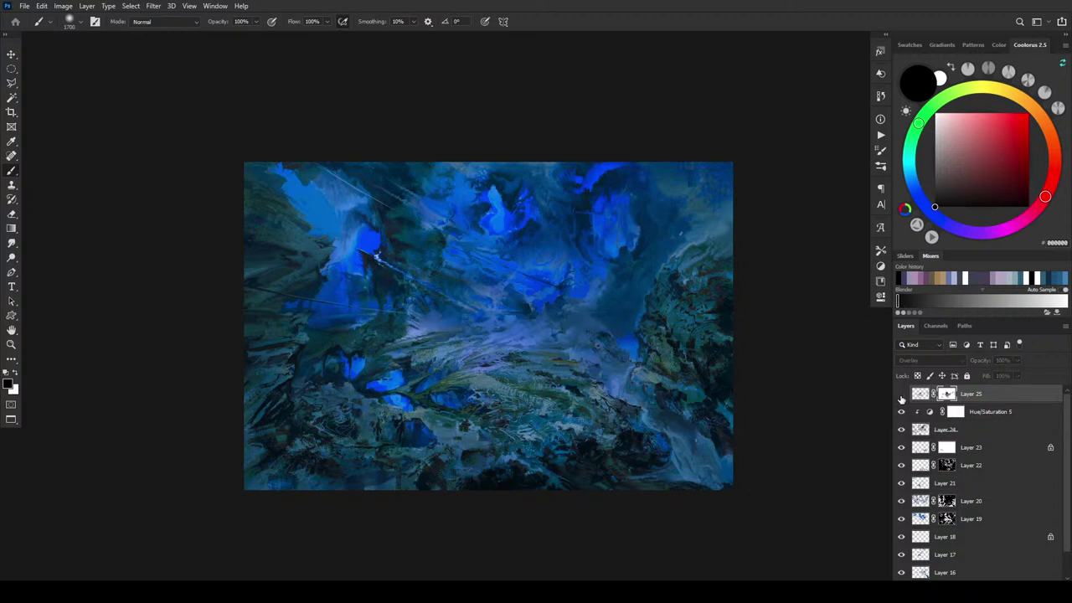
left_click(902, 395)
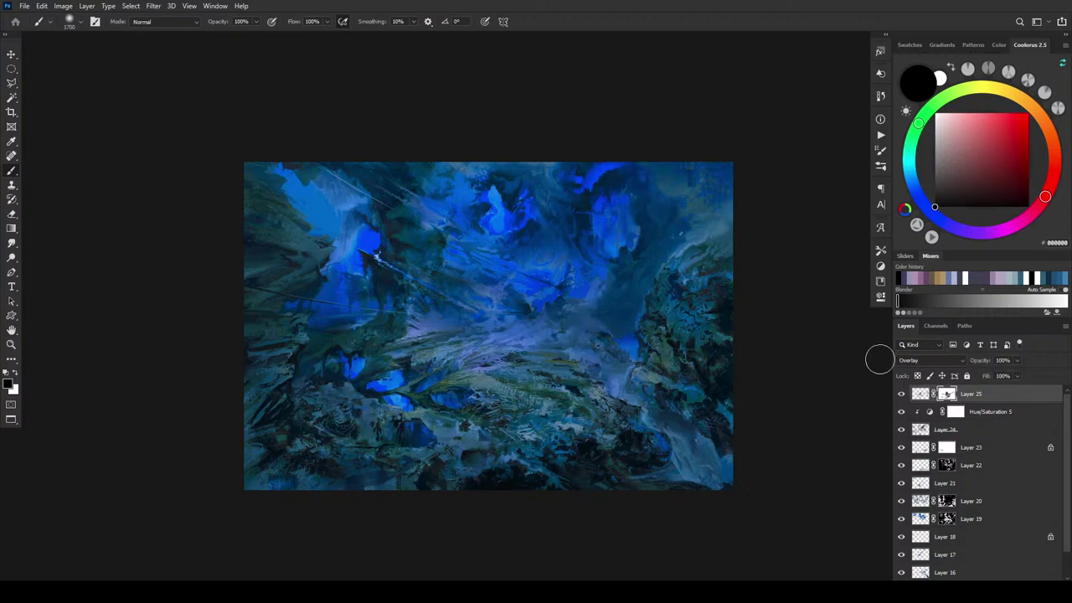
left_click(902, 394)
left_click(902, 395)
left_click(902, 394)
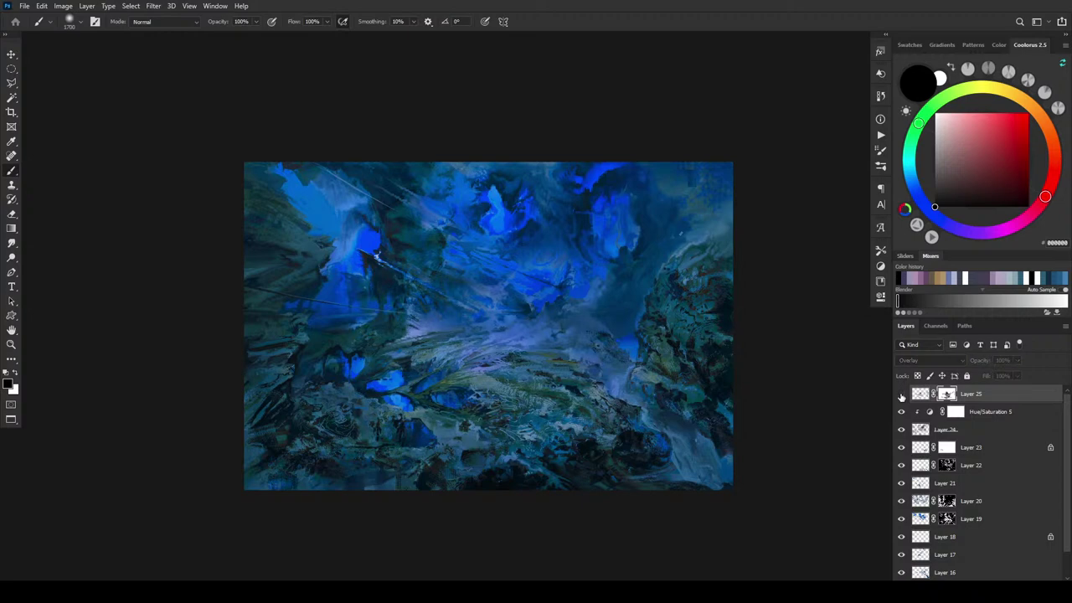
left_click(901, 394)
left_click(902, 395)
left_click(901, 395)
Mask the Layer 25 glaze from the upper-right mist down to the right-hand rocks with an 1800 px soft black brush.
mouse_move(604, 260)
left_mouse_down()
mouse_move(661, 305)
mouse_move(686, 269)
mouse_move(706, 309)
mouse_move(700, 346)
left_mouse_up()
scroll(700, 346, "down", 6)
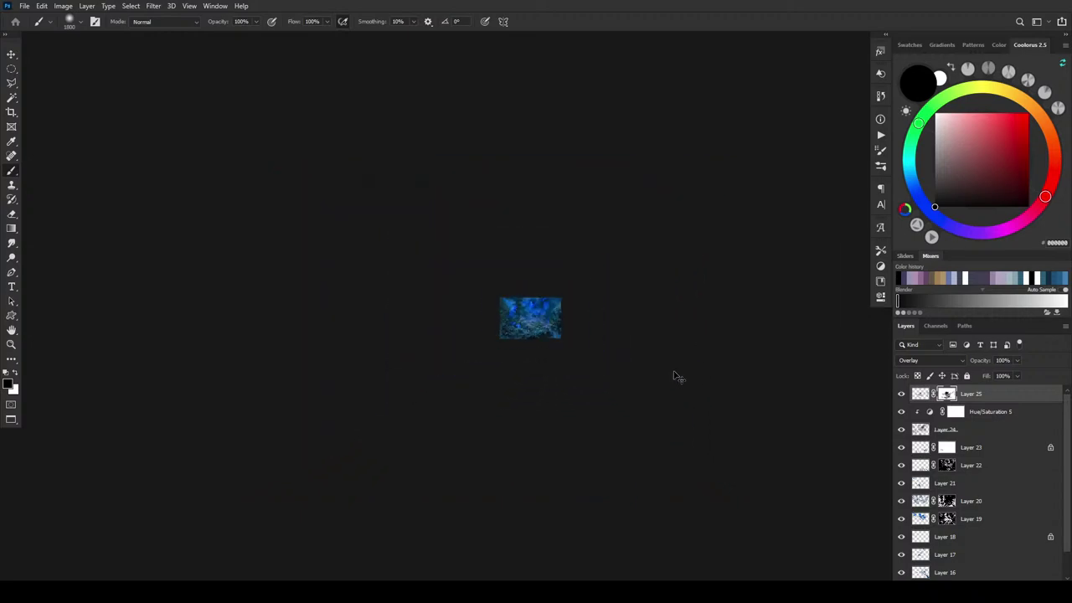
scroll(677, 377, "up", 6)
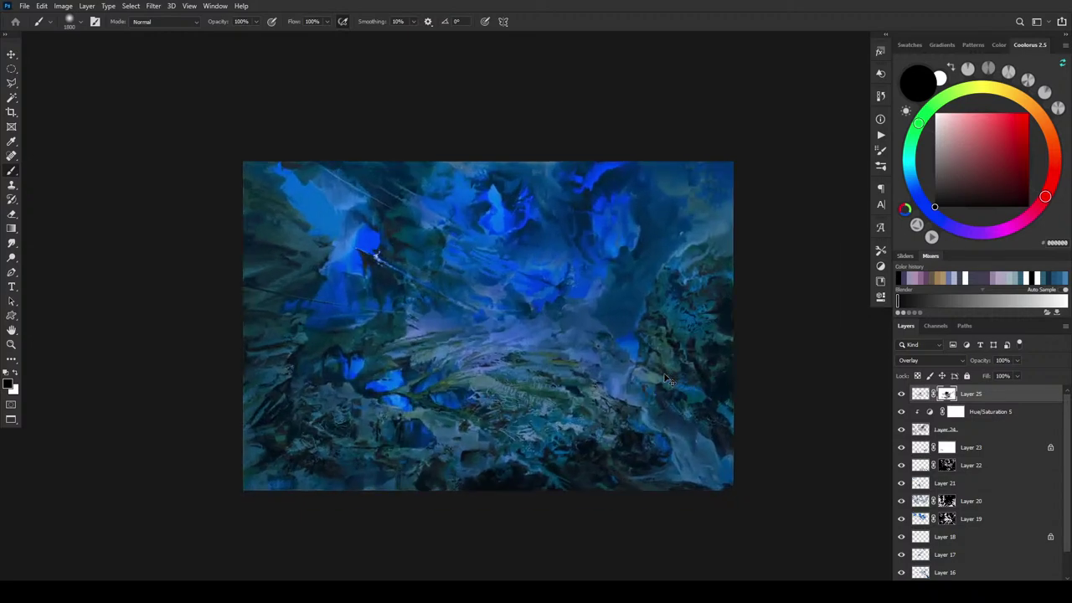
Return to painting on Layer 25 itself and glaze small accents in muted lavender and paler B2ACD0 with a smaller soft brush.
scroll(667, 381, "up", 5)
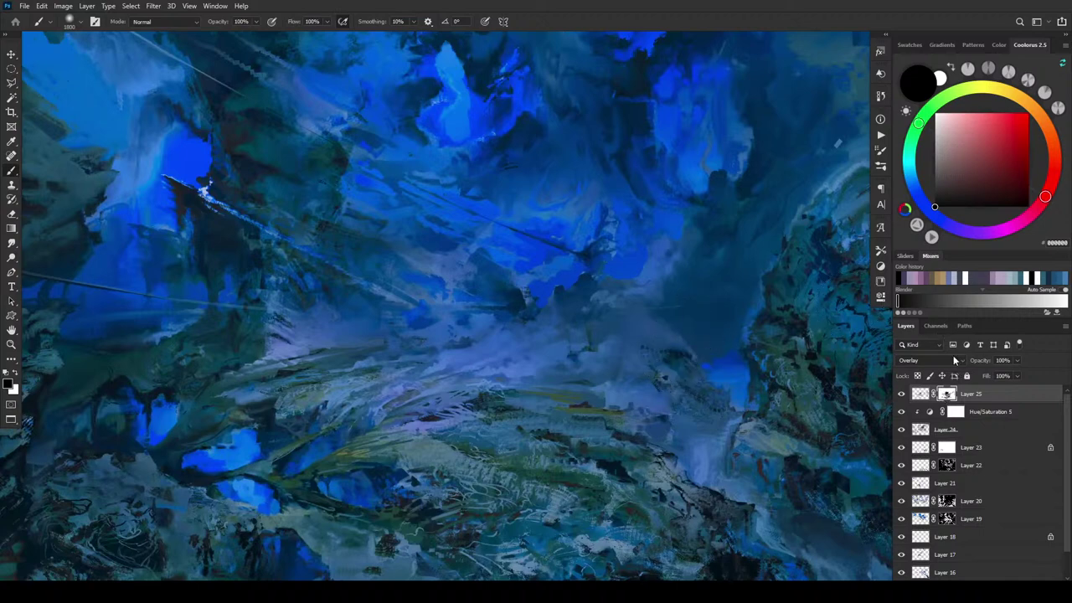
left_click_drag(946, 146, 935, 127)
left_click(749, 425, "alt")
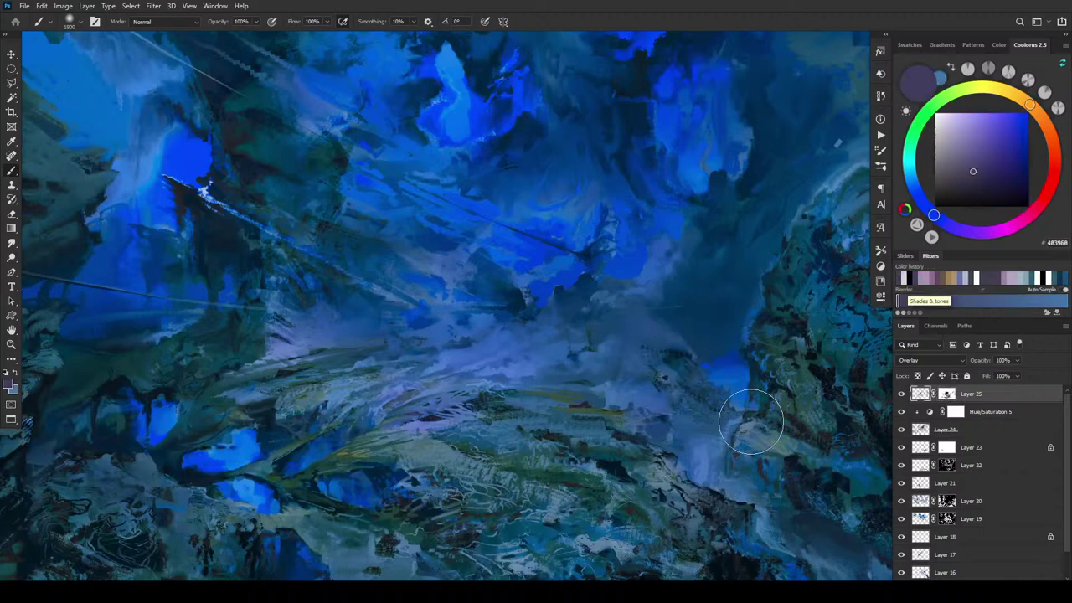
key("bracketleft")
key("bracketleft")
key("bracketleft")
key("bracketleft")
key("bracketleft")
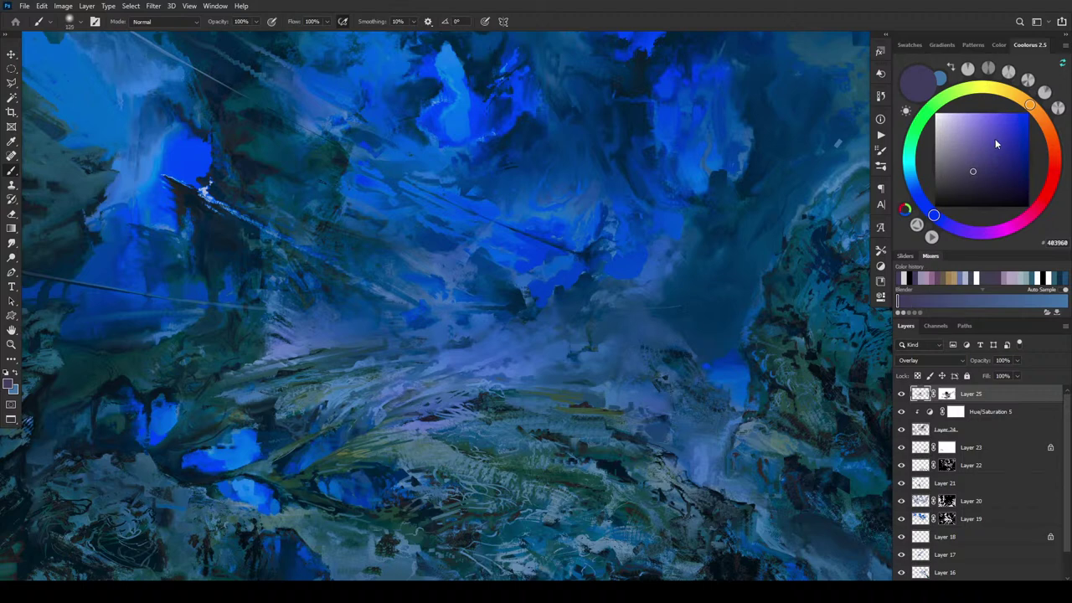
left_click(952, 139)
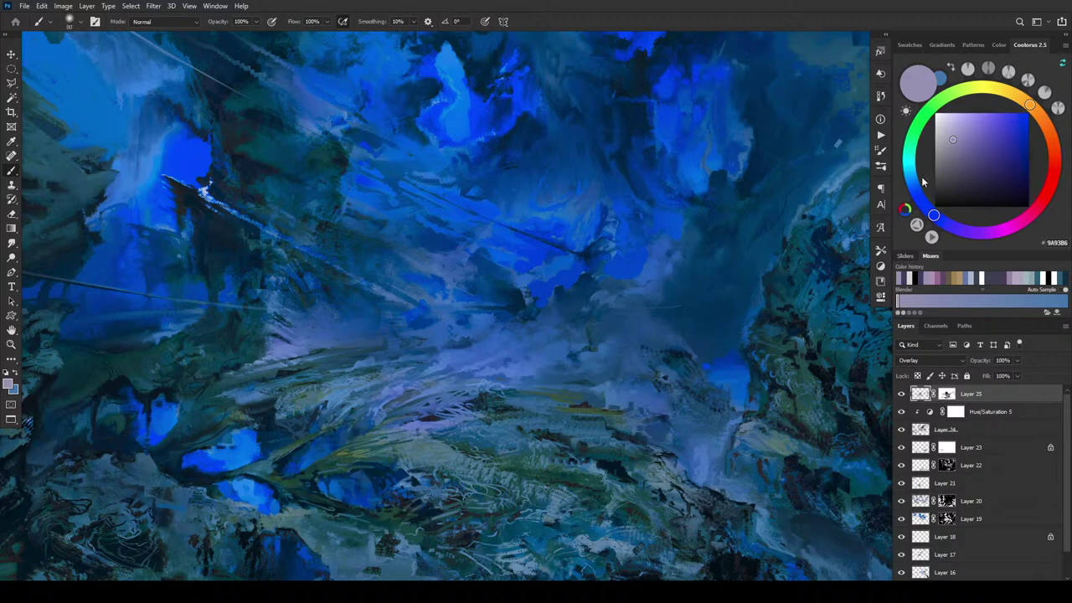
left_click(951, 129)
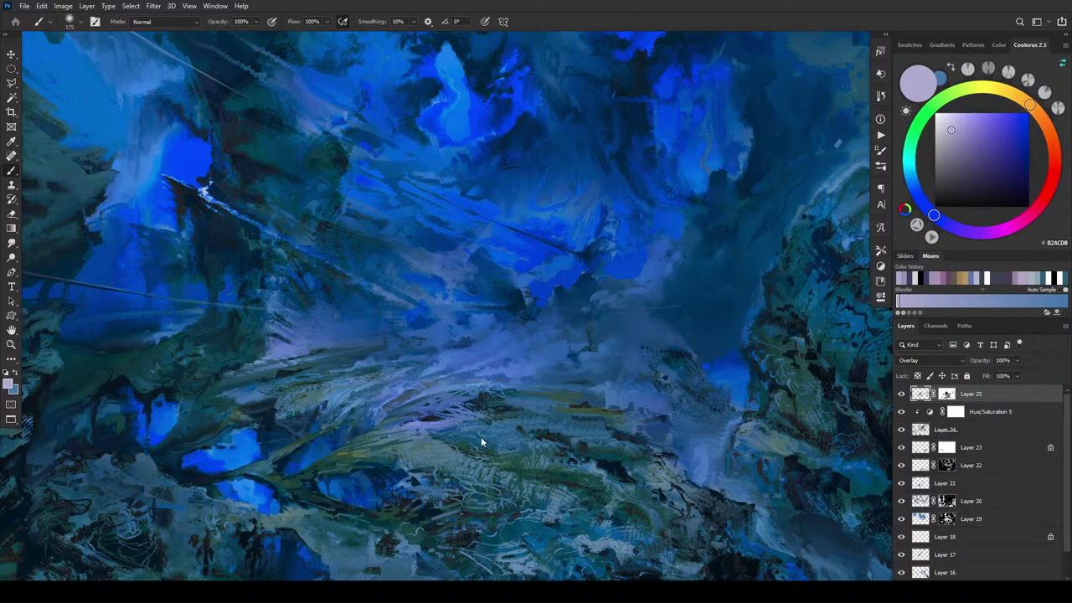
scroll(628, 322, "down", 10)
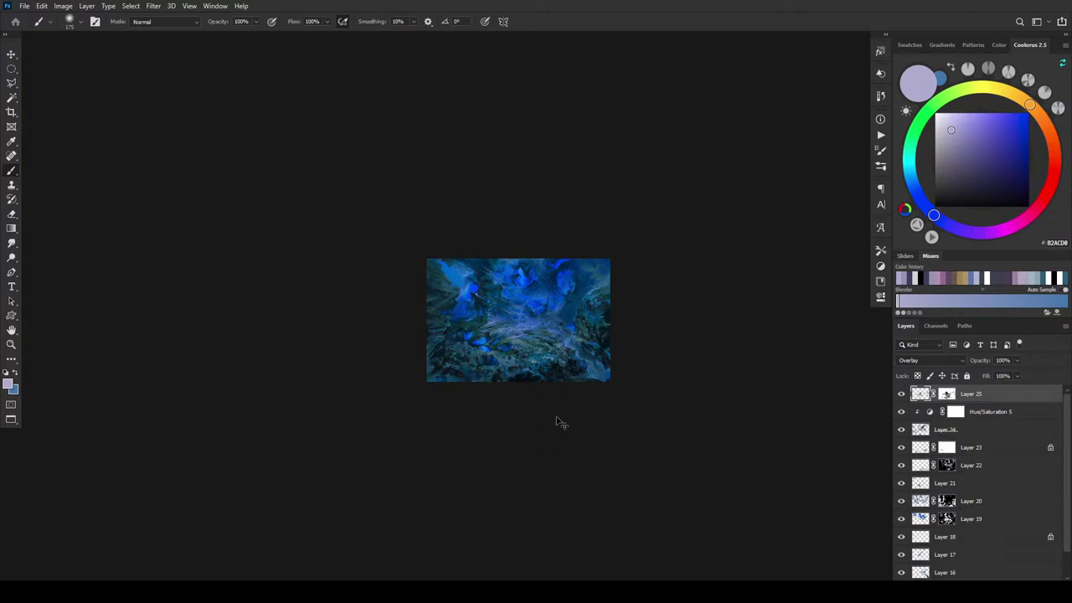
scroll(558, 423, "up", 5)
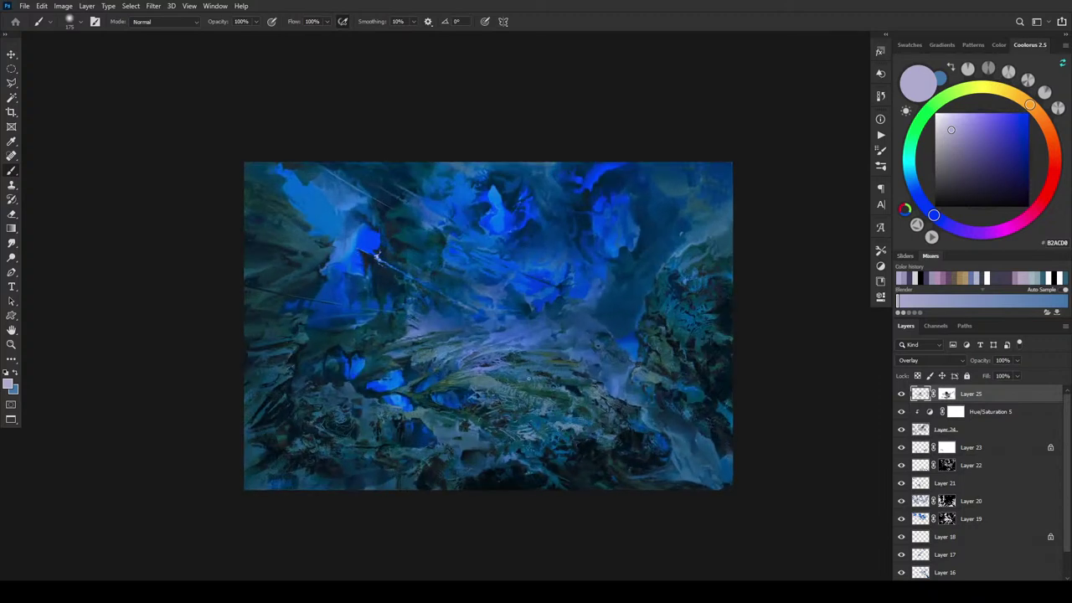
Glaze the foreground on Layer 25 with dark teal 254E5A using a 575 px soft brush.
left_click(531, 381, "alt")
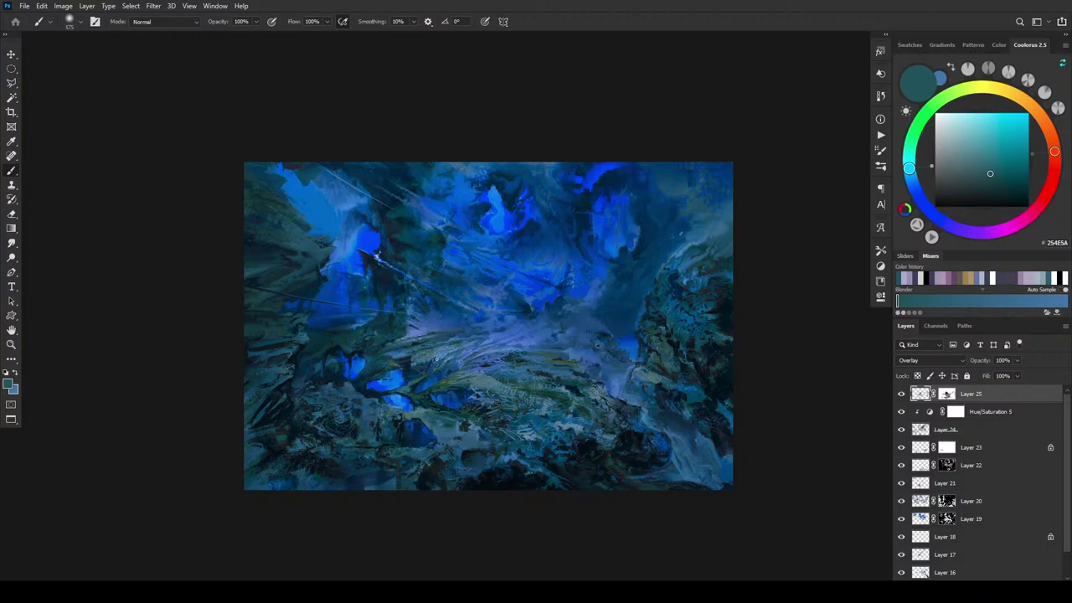
key("ctrl+minus")
key("ctrl+minus")
key("ctrl+minus")
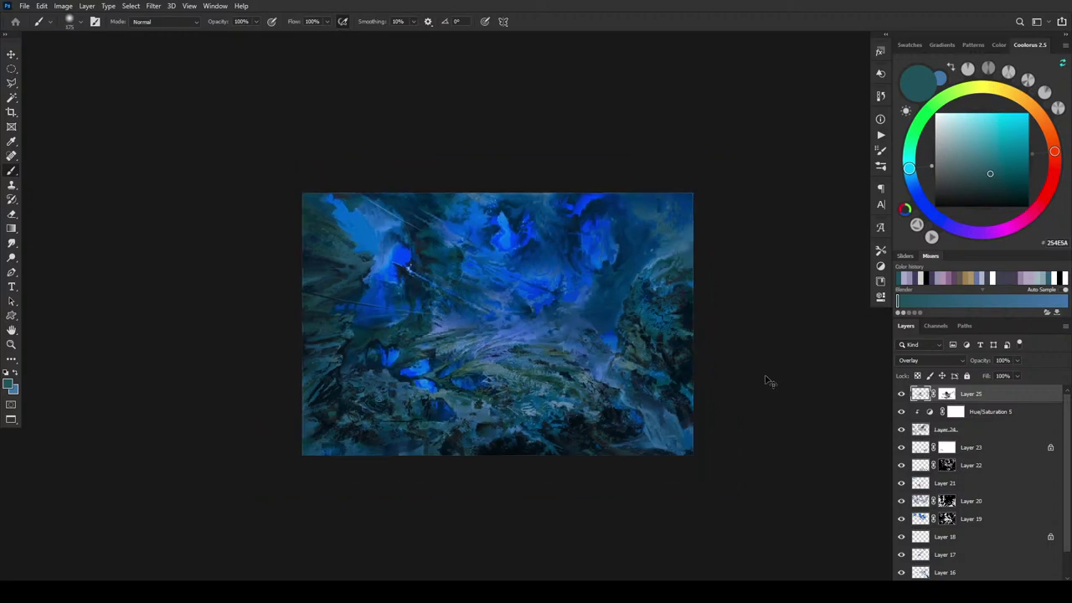
Compare Layer 25 off and on, and glaze the central ridge with soft blue 6C8BD5 using a 300 px brush.
key("ctrl+plus")
key("ctrl+plus")
key("ctrl+plus")
key("ctrl+plus")
key("ctrl+plus")
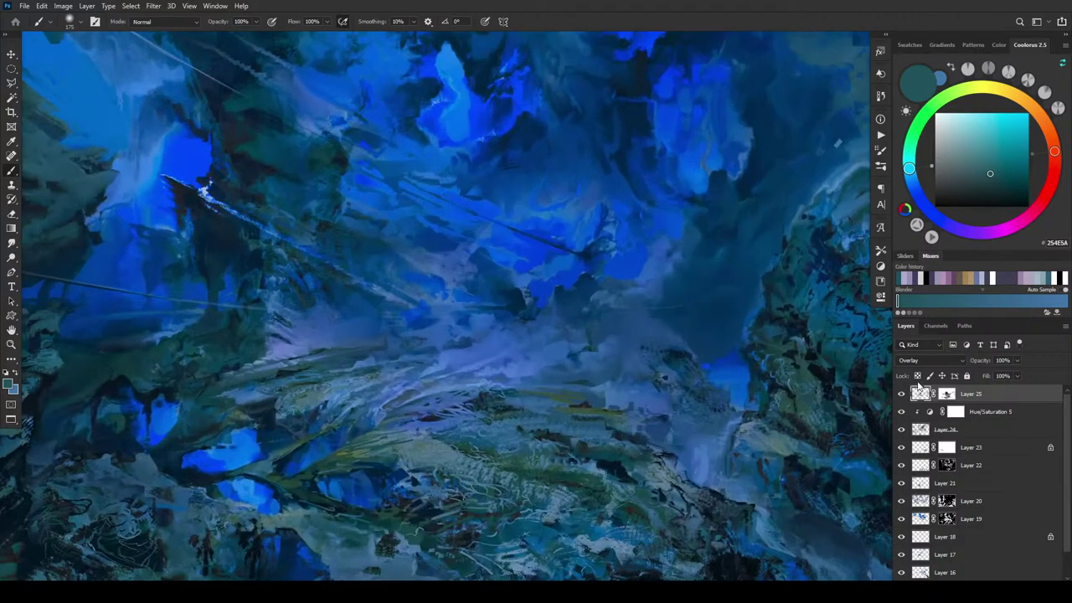
left_click(902, 394)
left_click(901, 393)
left_click(432, 389, "alt")
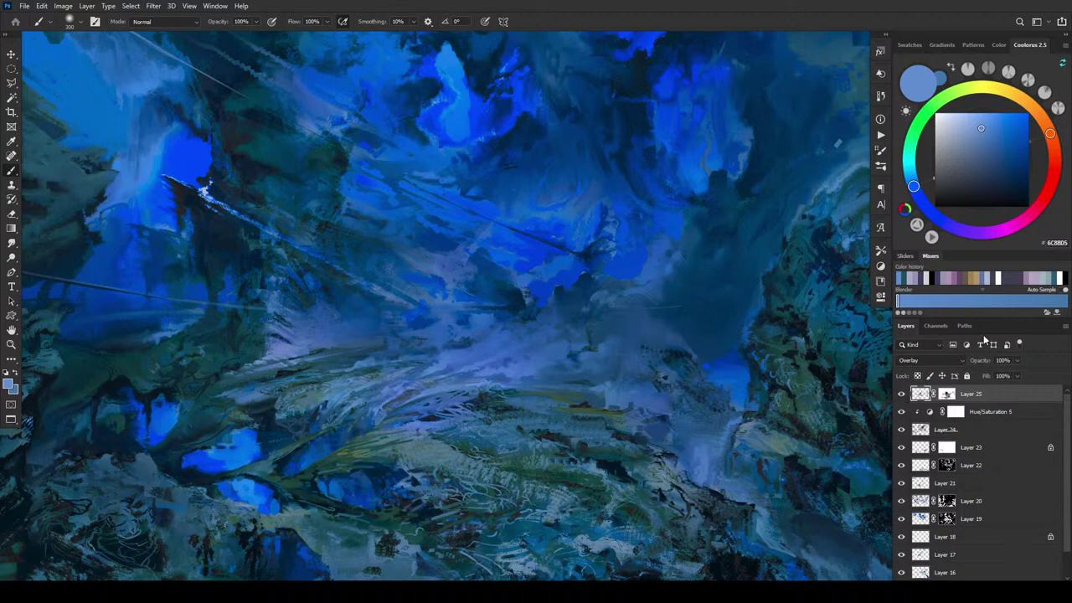
Reduce Layer 25's opacity to 58% and compare the painting with the layer off and on.
left_click(1017, 360)
left_click_drag(1018, 374, 993, 376)
left_click(902, 396)
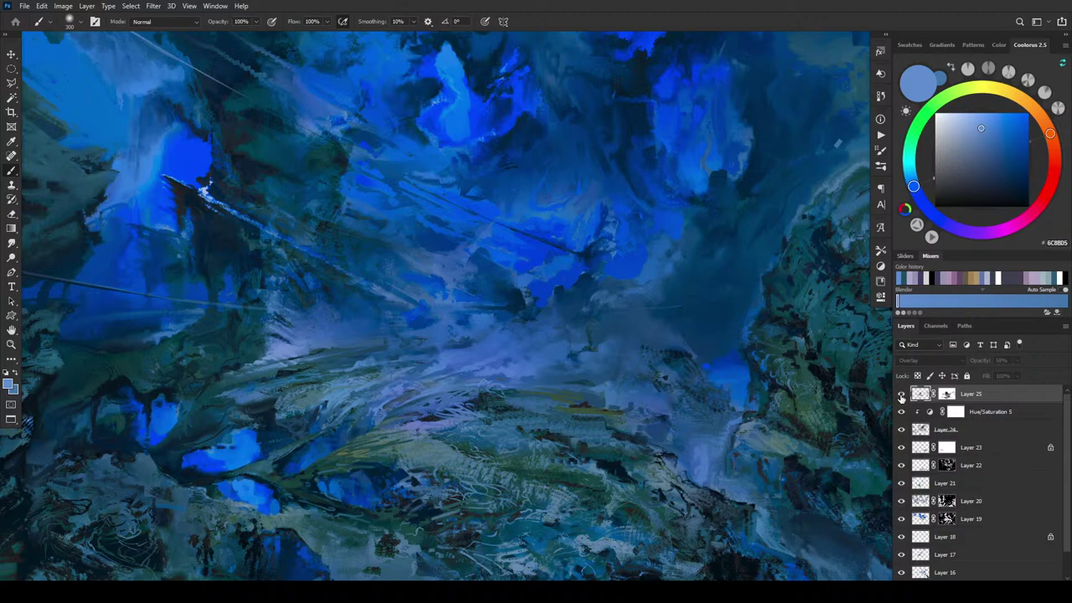
left_click(901, 395)
Examine the overall composition and light balance of the painting at thumbnail and larger sizes.
scroll(837, 394, "down", 6)
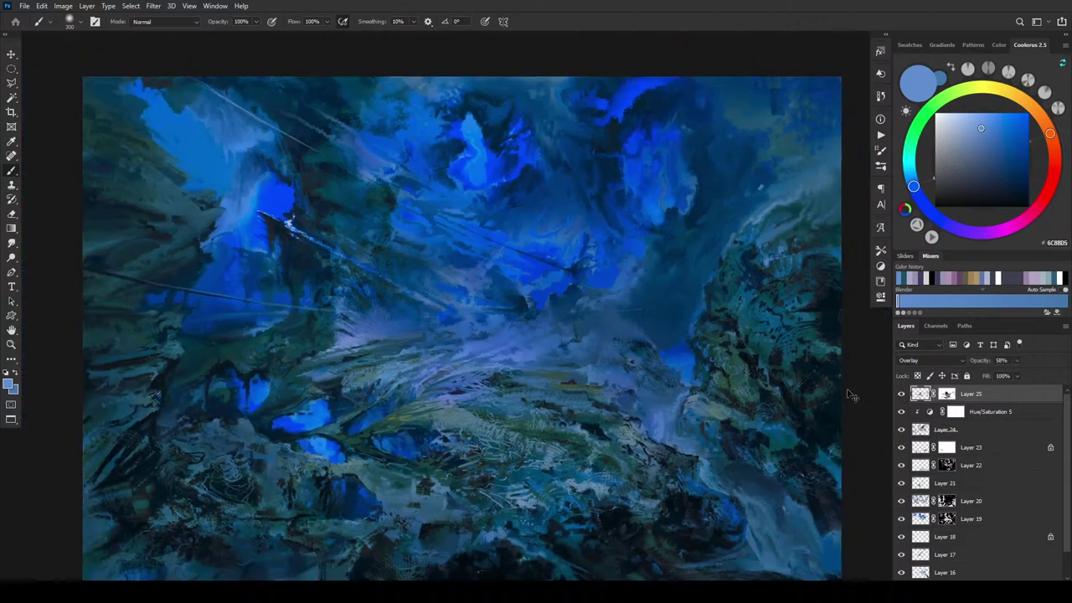
scroll(842, 408, "down", 3)
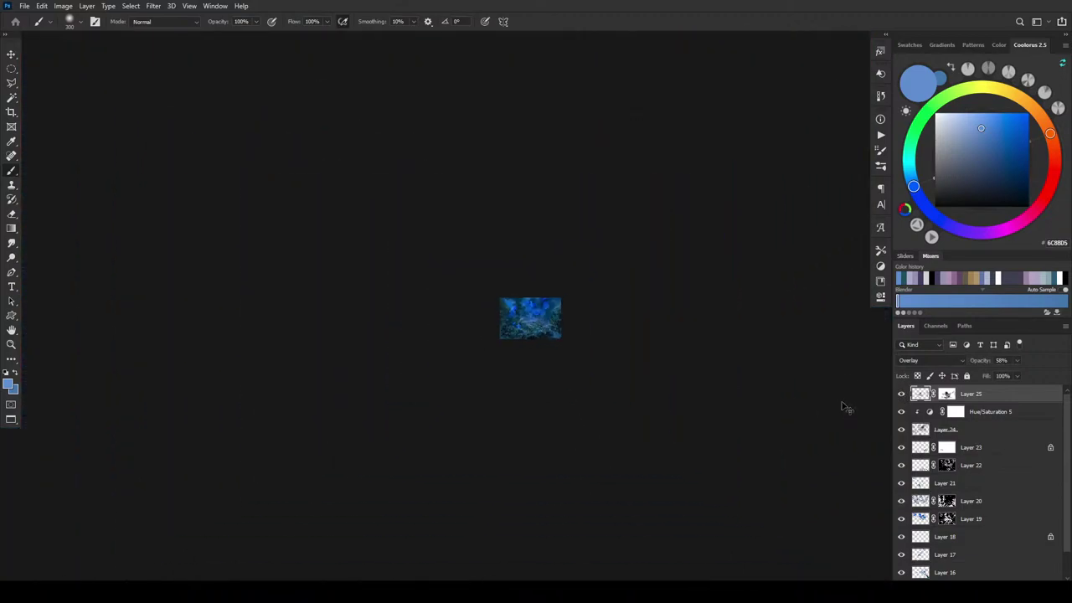
scroll(842, 408, "up", 4)
scroll(845, 409, "up", 3)
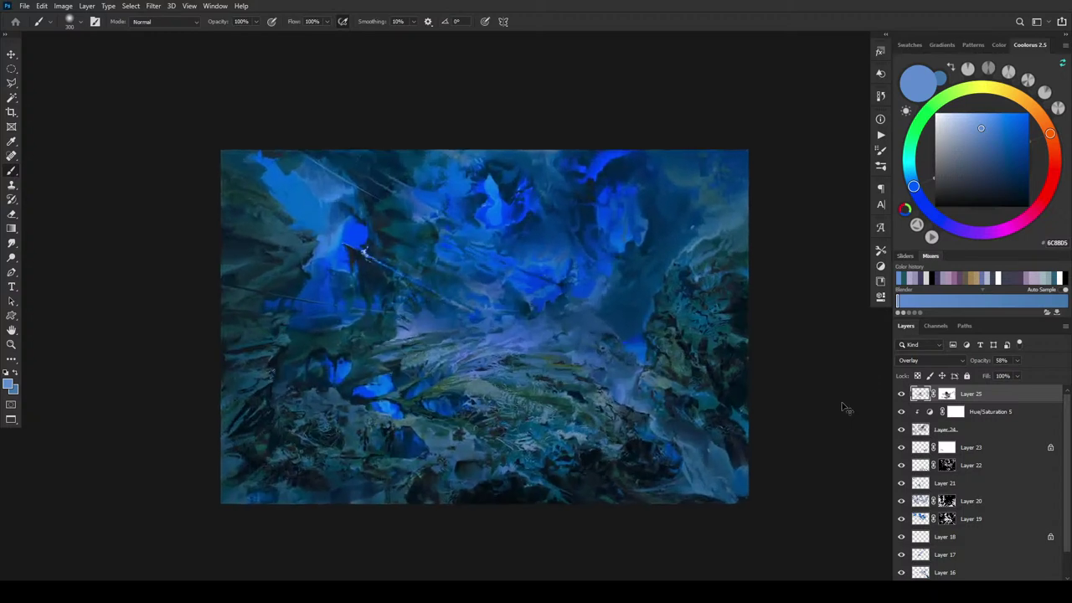
scroll(845, 409, "down", 2)
scroll(844, 409, "down", 3)
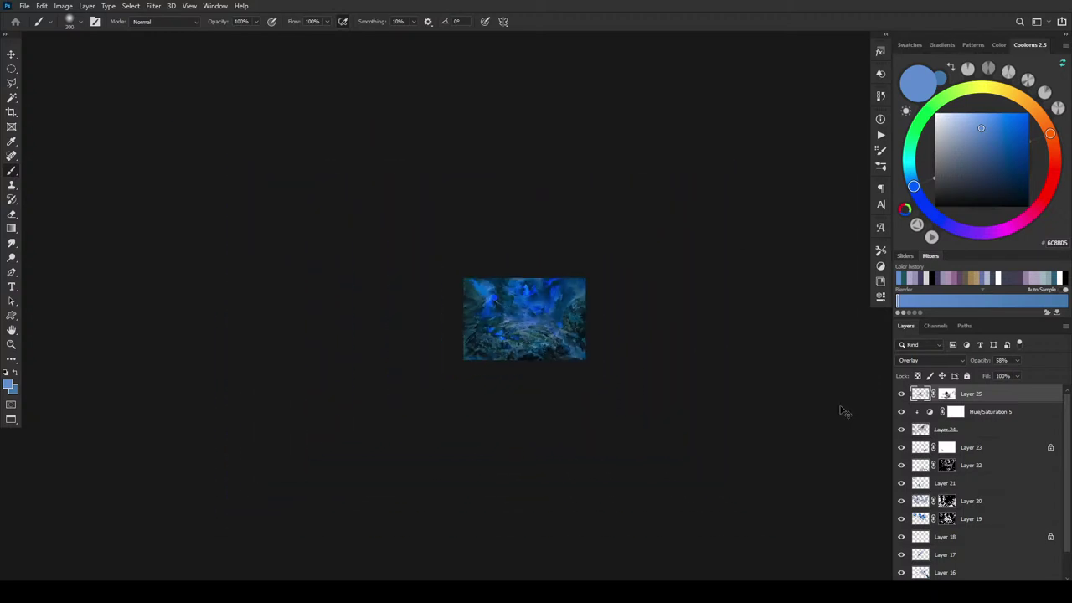
scroll(842, 410, "down", 1)
scroll(844, 411, "up", 4)
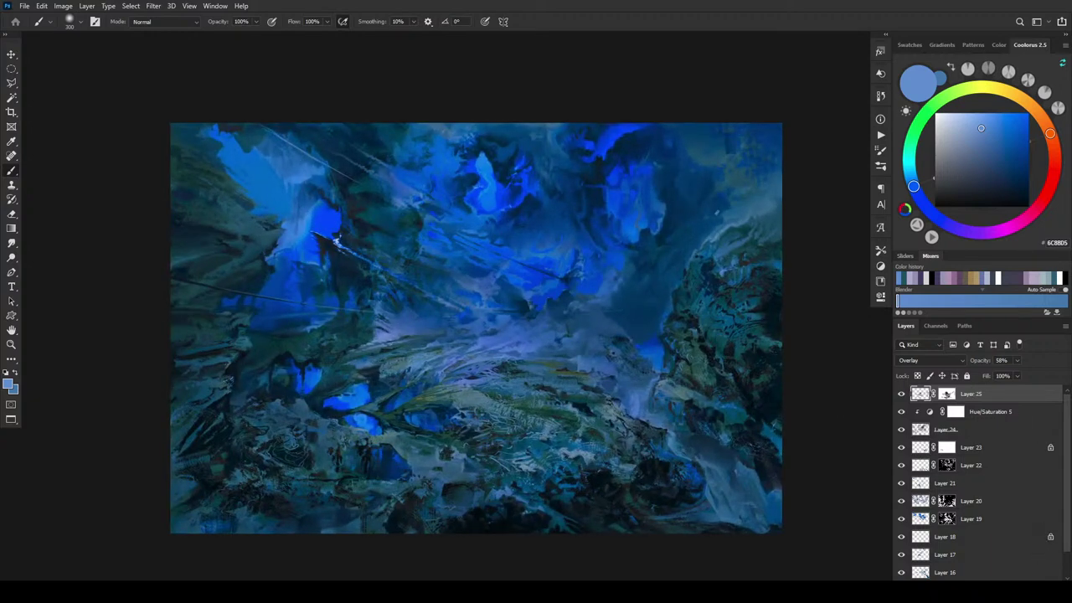
Add a new layer above Layer 25 in Lighter Color mode and sample vivid blue 1E44CE from the sky.
left_click(1040, 576)
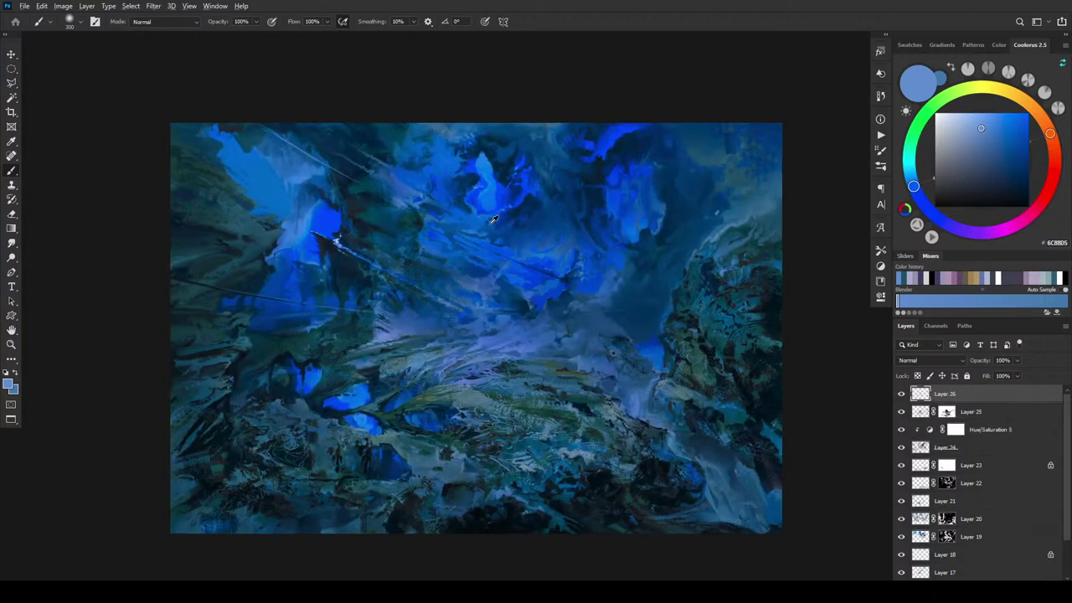
left_click(446, 180, "alt")
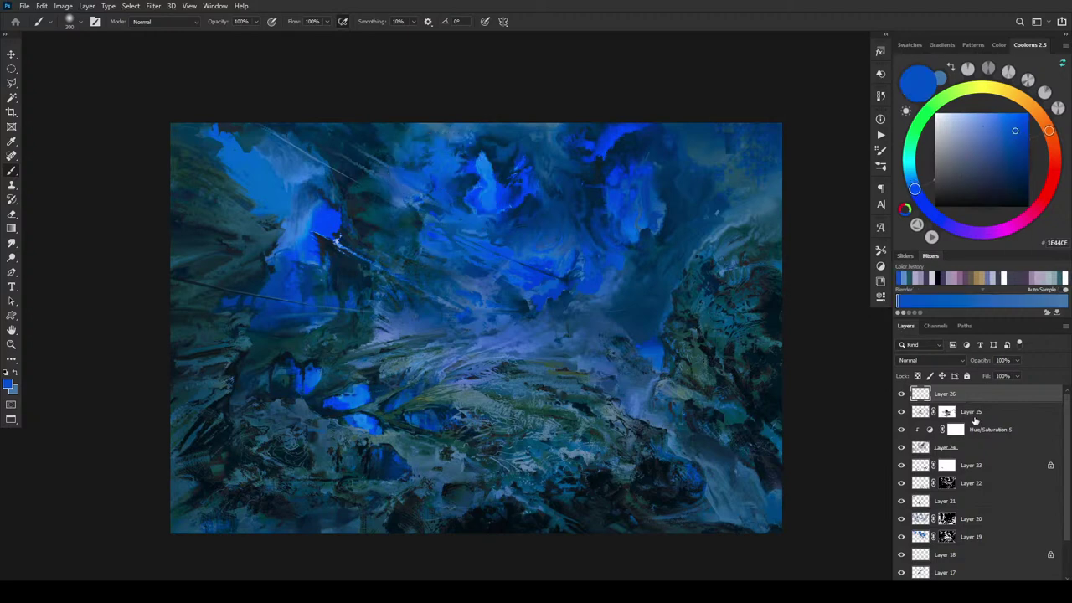
left_click(922, 360)
left_click(922, 419)
Enlarge the brush to 1300 px for broad glazing on Layer 26.
key("bracketright")
key("bracketright")
key("bracketright")
key("bracketright")
key("bracketright")
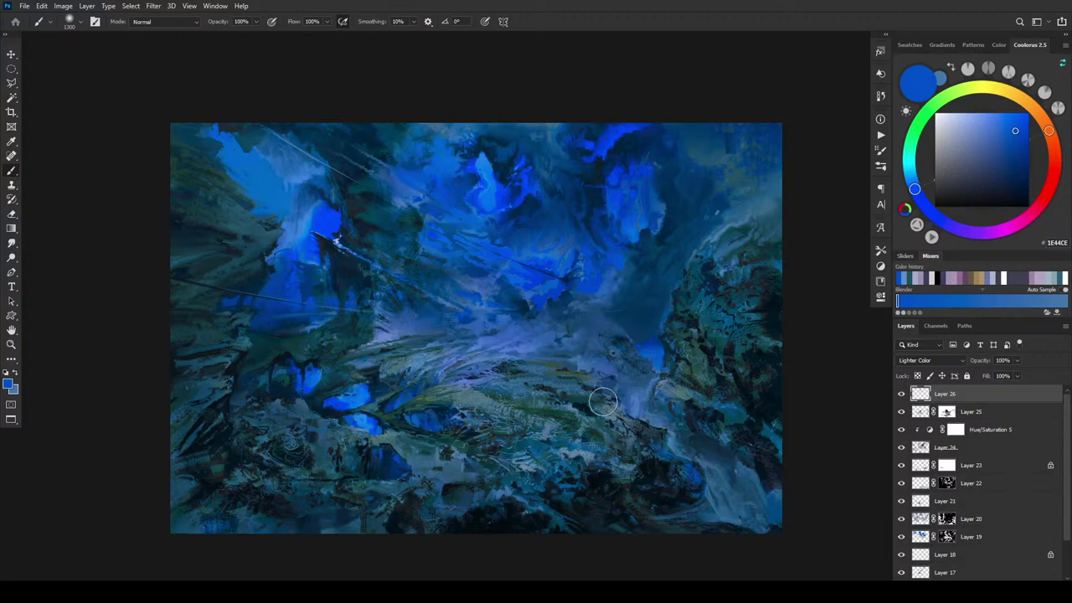
Examine the painting's overall composition and distribution of blue light at thumbnail and larger sizes.
scroll(603, 402, "down", 5)
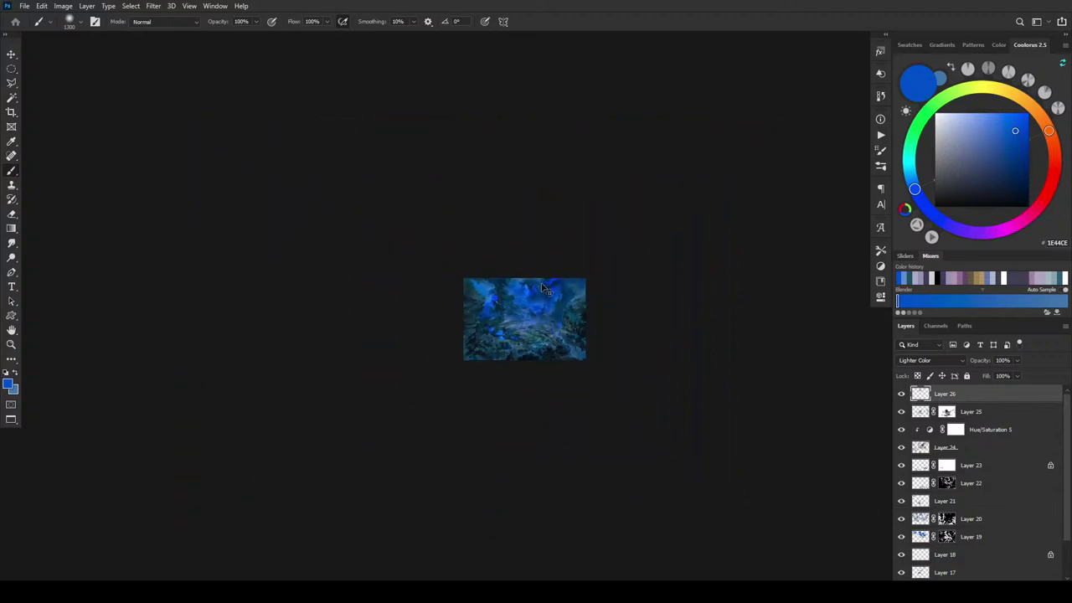
scroll(532, 285, "up", 2)
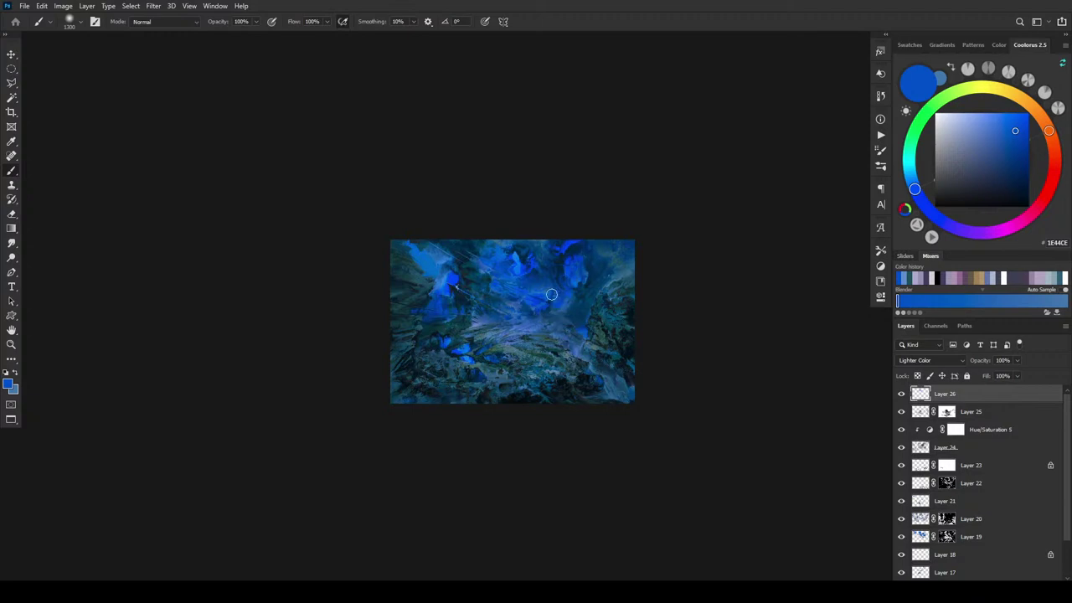
scroll(552, 294, "down", 2)
scroll(561, 293, "up", 3)
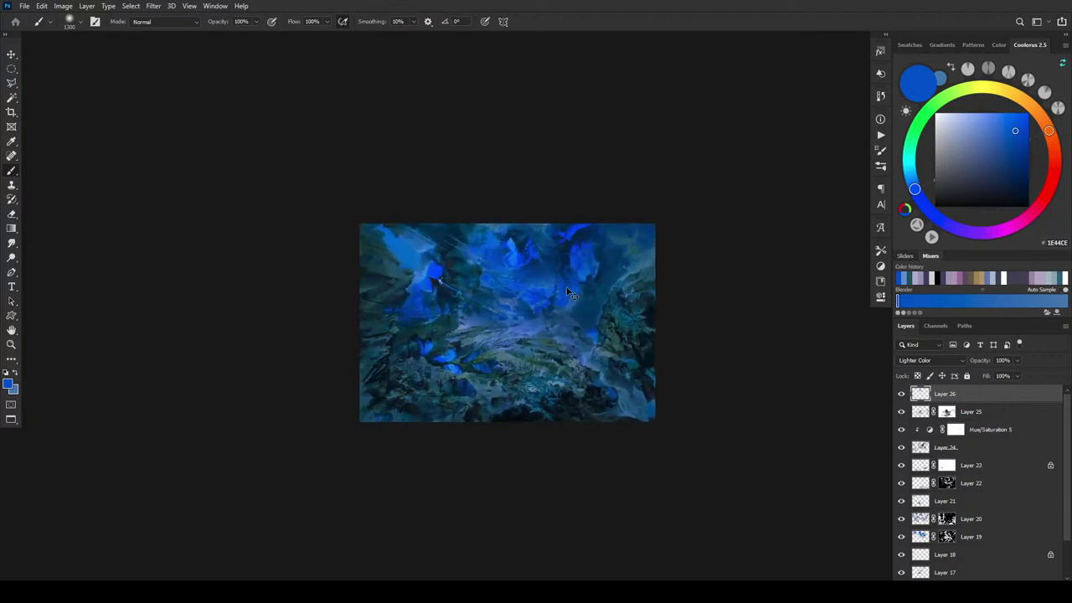
scroll(568, 294, "up", 2)
scroll(604, 242, "down", 1)
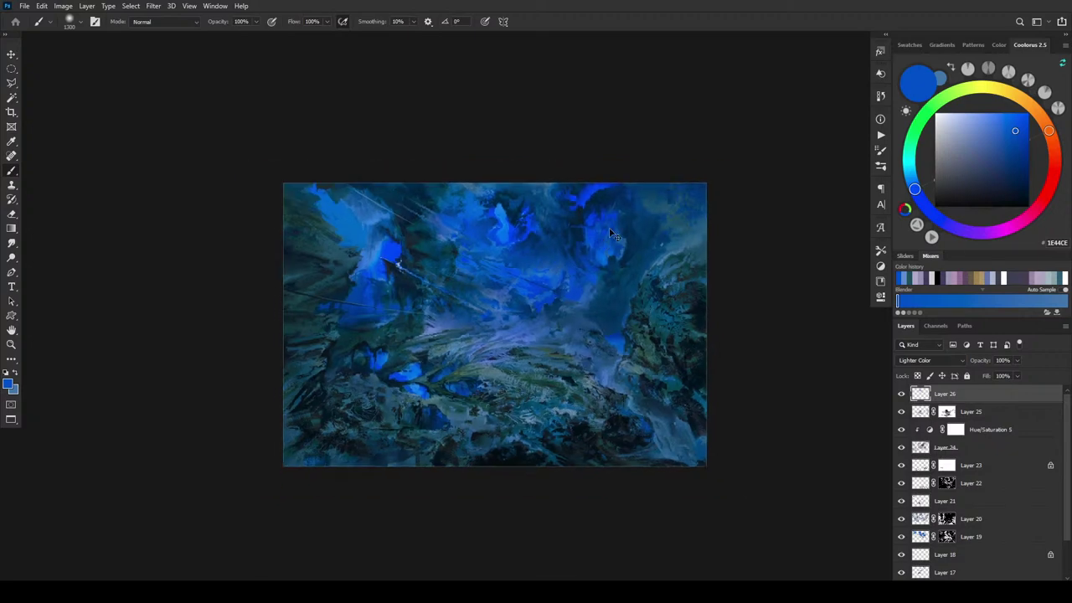
scroll(598, 243, "down", 3)
scroll(501, 288, "up", 2)
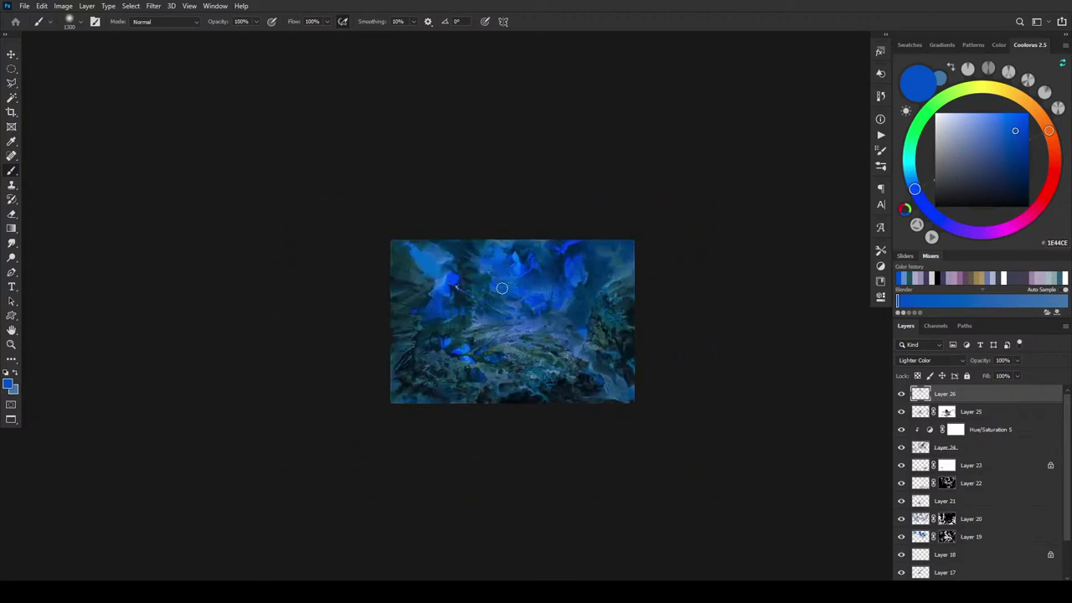
scroll(603, 265, "down", 1)
scroll(593, 263, "up", 2)
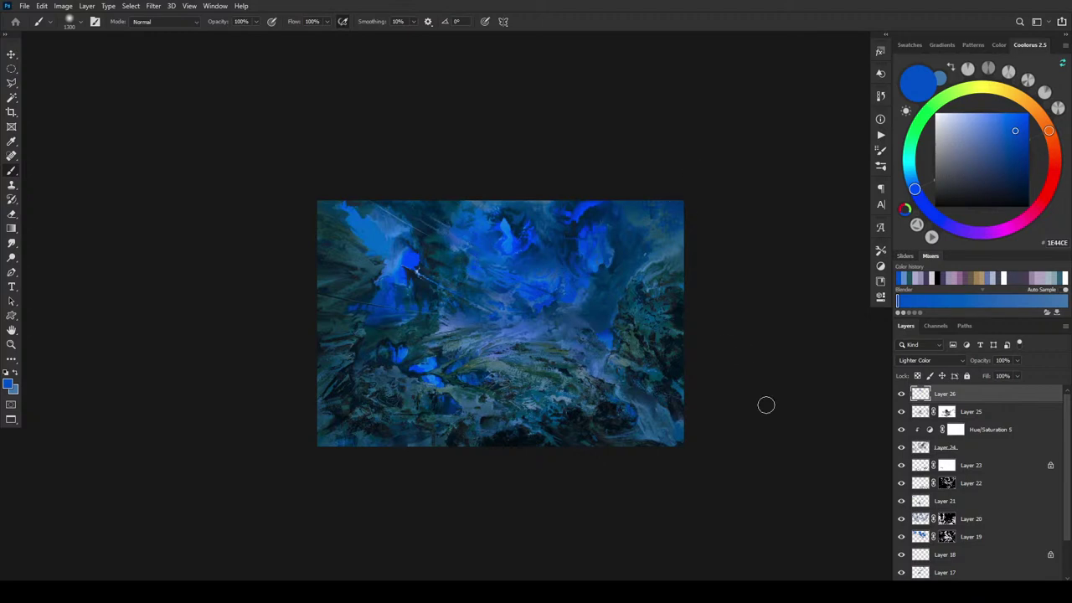
key("ctrl+minus")
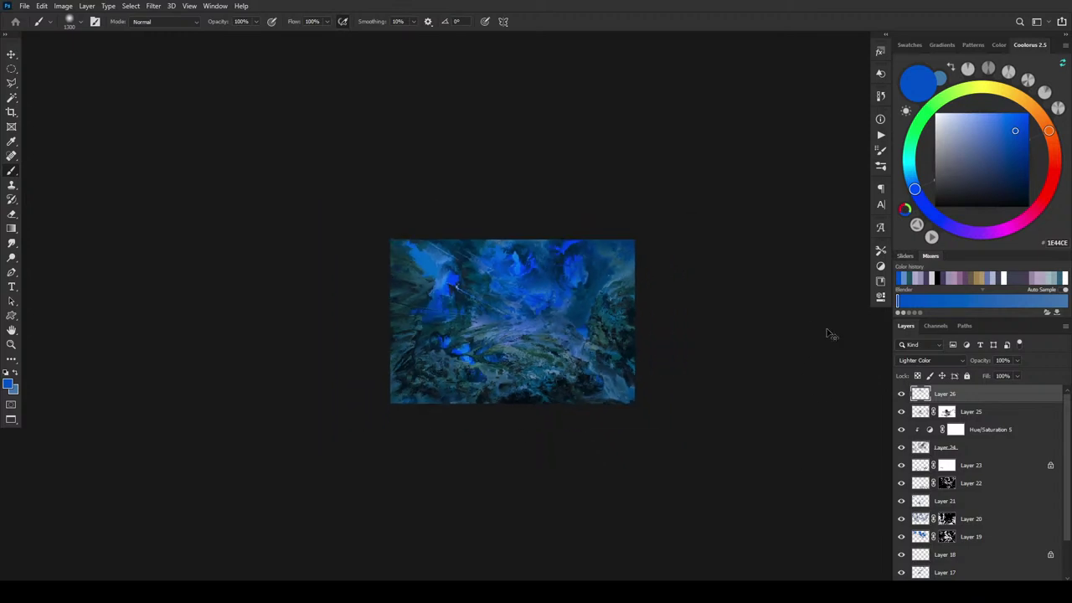
key("ctrl+minus")
key("ctrl+minus")
key("ctrl+minus")
key("ctrl+plus")
key("ctrl+minus")
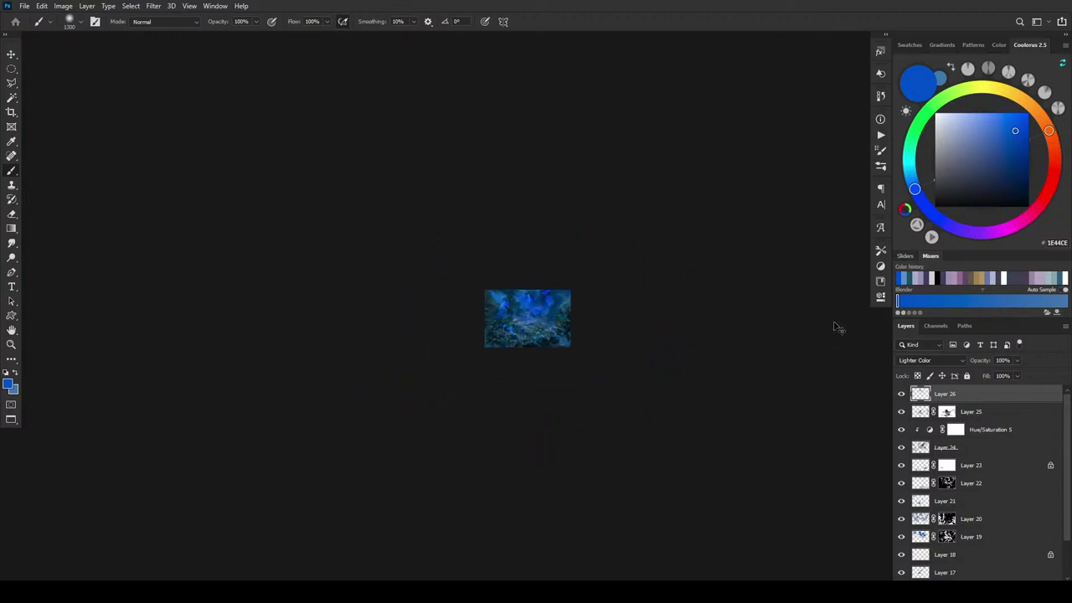
key("ctrl+plus")
key("ctrl+plus")
key("ctrl+plus")
key("ctrl+plus")
key("ctrl+plus")
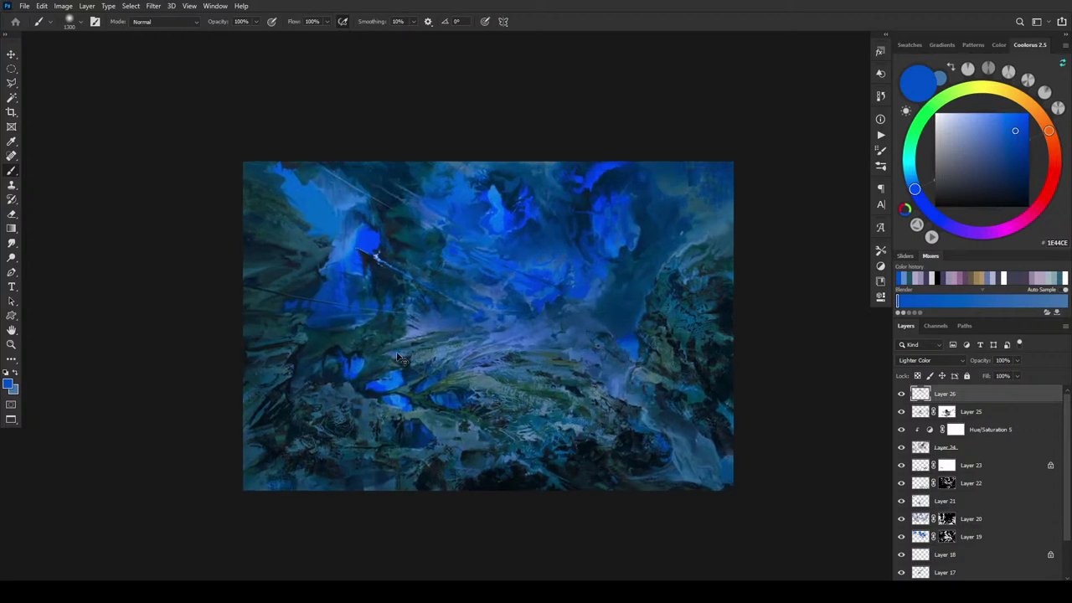
key("ctrl+plus")
Glaze the lower edge of the blue glow above the pools on Layer 26, using dark blue 0A2B7A sampled from the painting.
left_click_drag(309, 326, 309, 324)
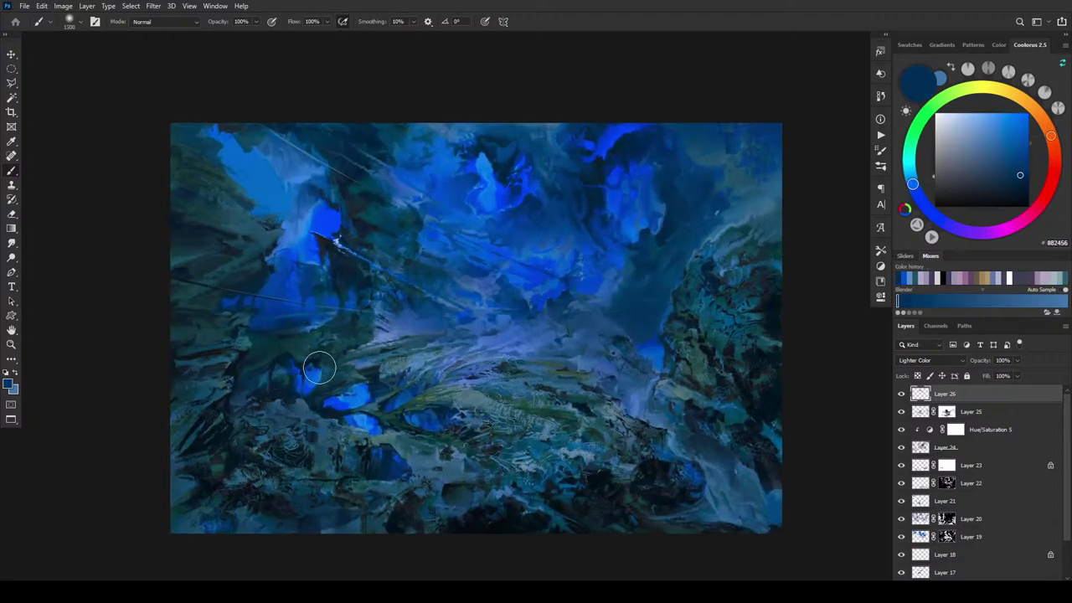
mouse_move(319, 369)
left_mouse_down()
mouse_move(281, 361)
mouse_move(295, 335)
left_mouse_up()
key("bracketleft")
key("bracketleft")
key("bracketleft")
key("bracketleft")
left_click(307, 322, "alt")
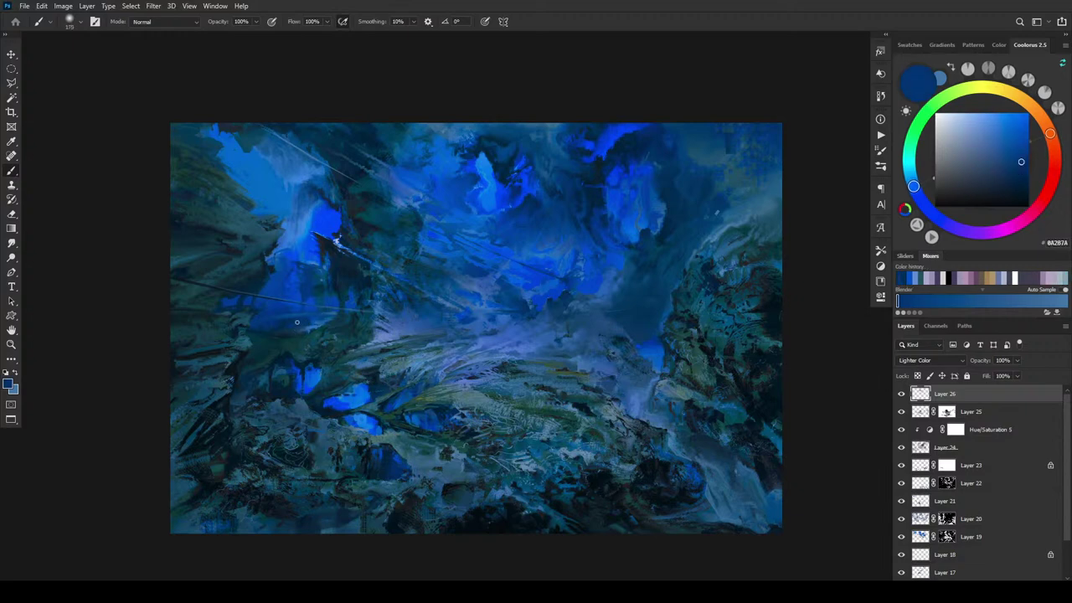
key("bracketright")
key("bracketright")
key("bracketright")
key("bracketright")
key("bracketright")
Check the dark blue glaze above the pools against the whole painting at reduced size.
key("ctrl+minus")
key("ctrl+minus")
key("ctrl+minus")
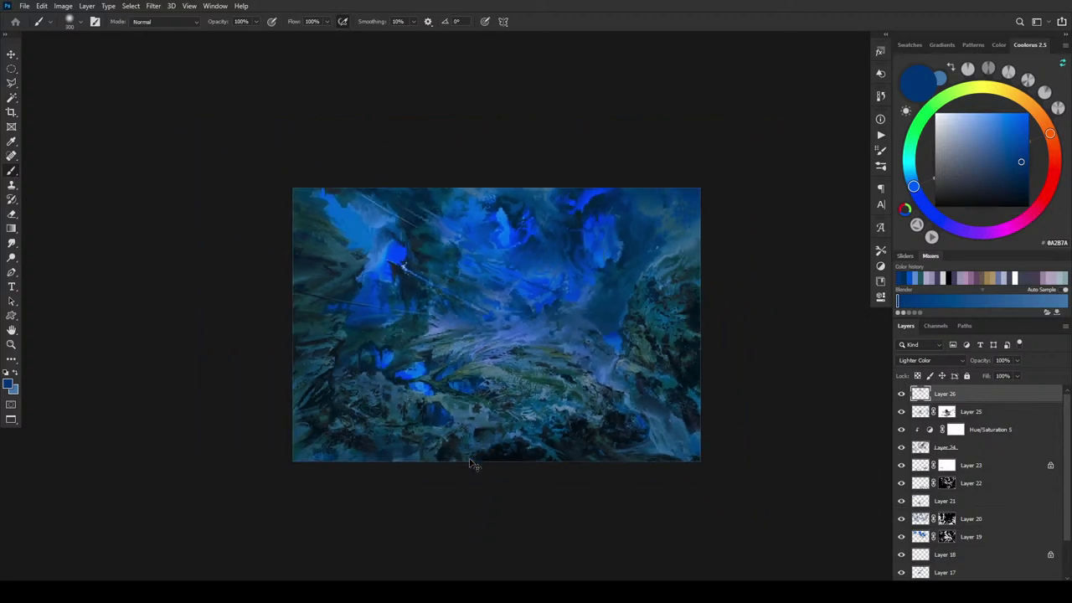
key("ctrl+minus")
key("ctrl+plus")
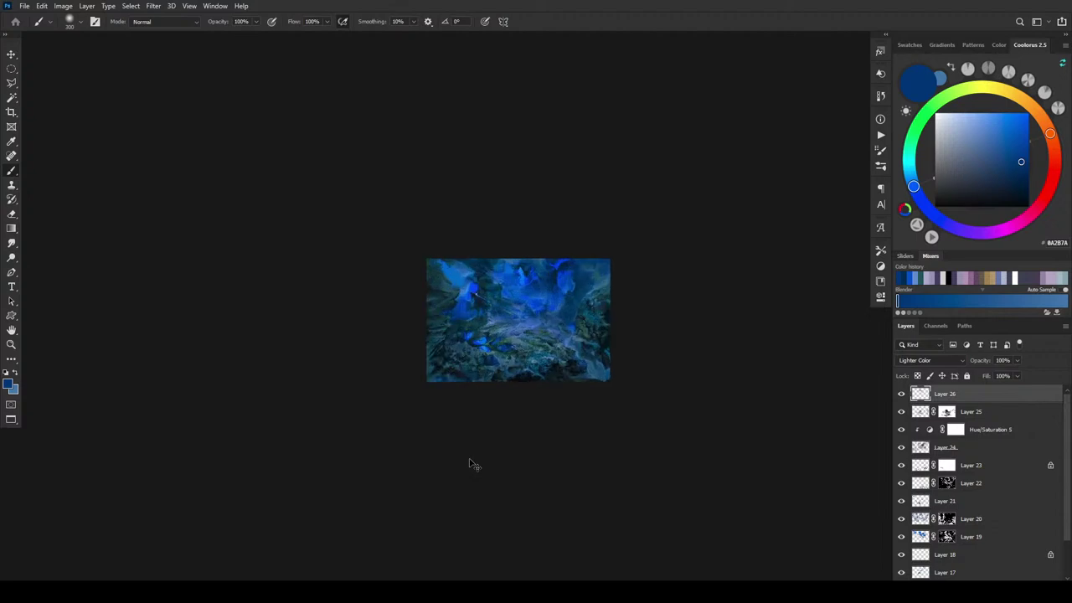
key("ctrl+plus")
key("ctrl+minus")
key("ctrl+0")
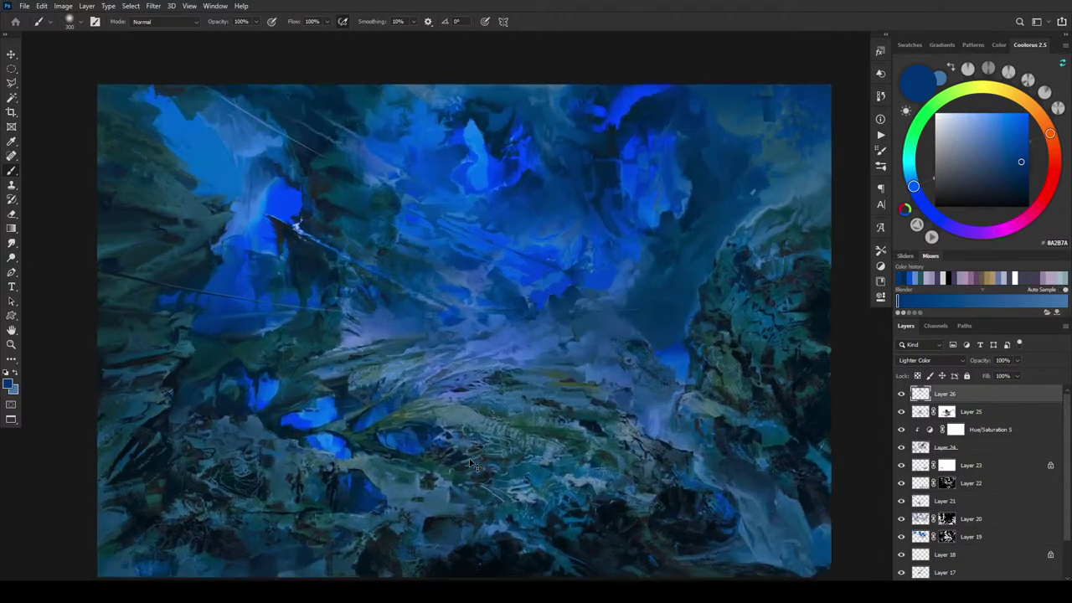
Glaze the bright patch above the waterfall with blues 0A2BA7 and 0B2FE0 sampled there, adjusting the brush to 700 px.
left_click(685, 346, "alt")
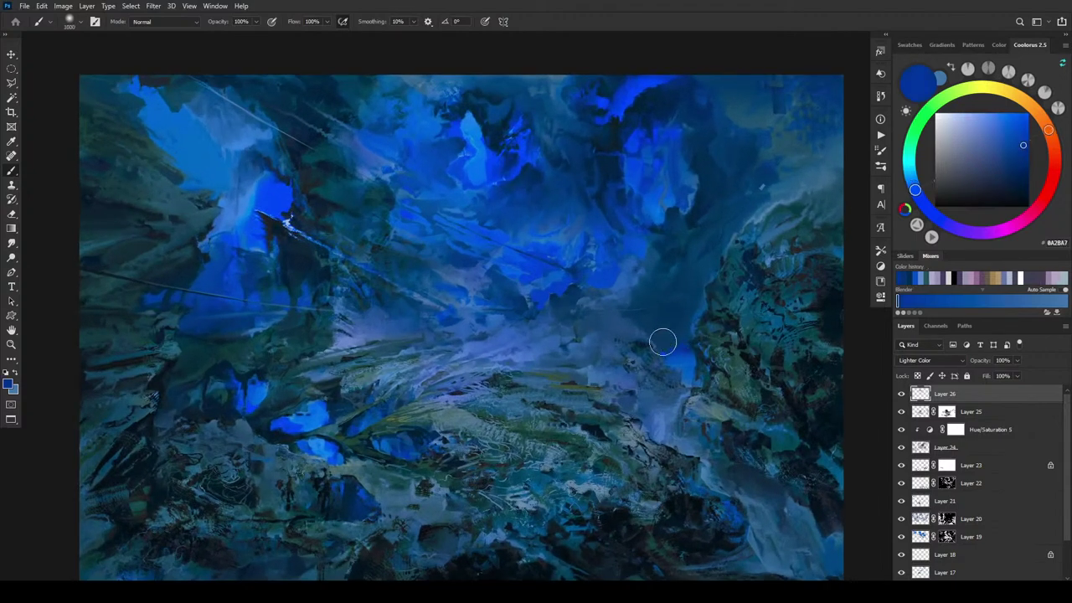
key("bracketleft")
mouse_move(688, 361)
left_mouse_down()
mouse_move(677, 352)
mouse_move(686, 337)
left_mouse_up()
left_click(682, 354, "alt")
left_click(671, 350, "alt")
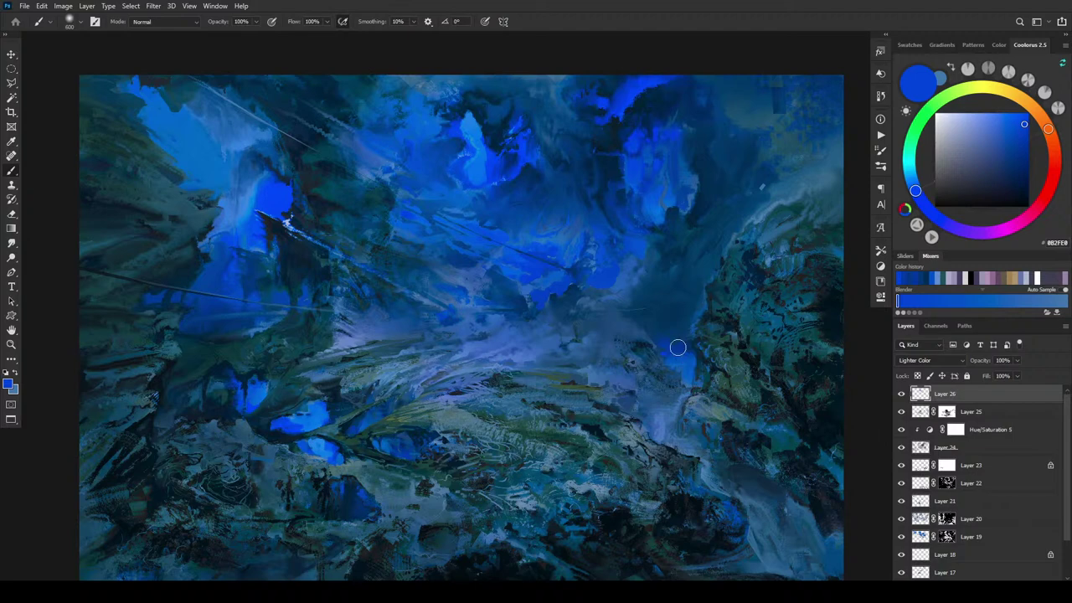
key("bracketright")
key("bracketleft")
key("bracketright")
key("ctrl+minus")
key("ctrl+minus")
key("ctrl+minus")
key("ctrl+minus")
key("ctrl+minus")
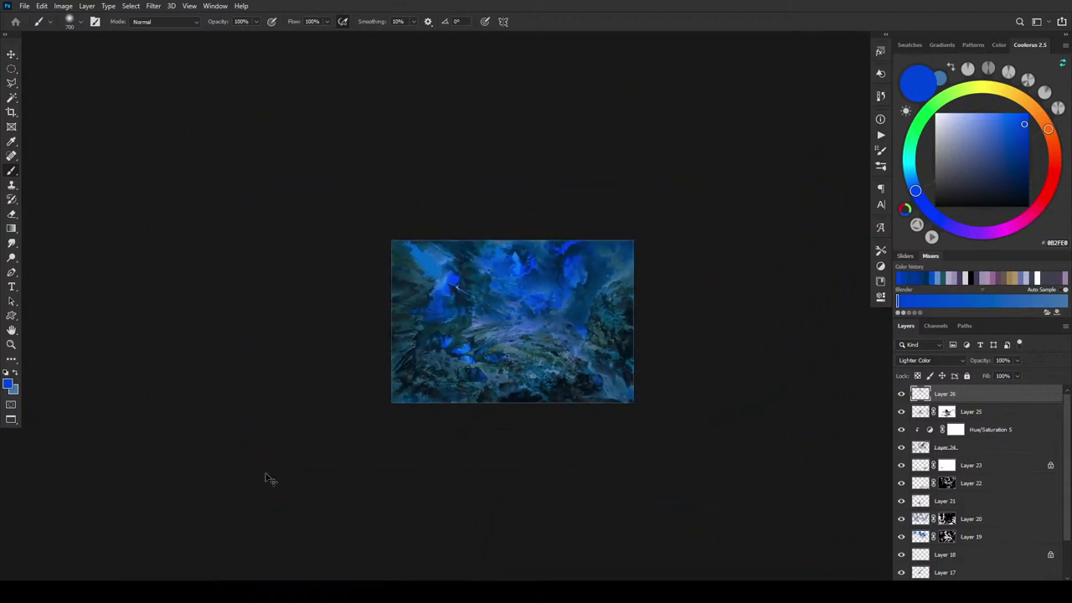
Glaze the dark sky above the waterfall cliff with a sampled deep blue, using a 1500 px brush.
left_click_drag(270, 458, 640, 222)
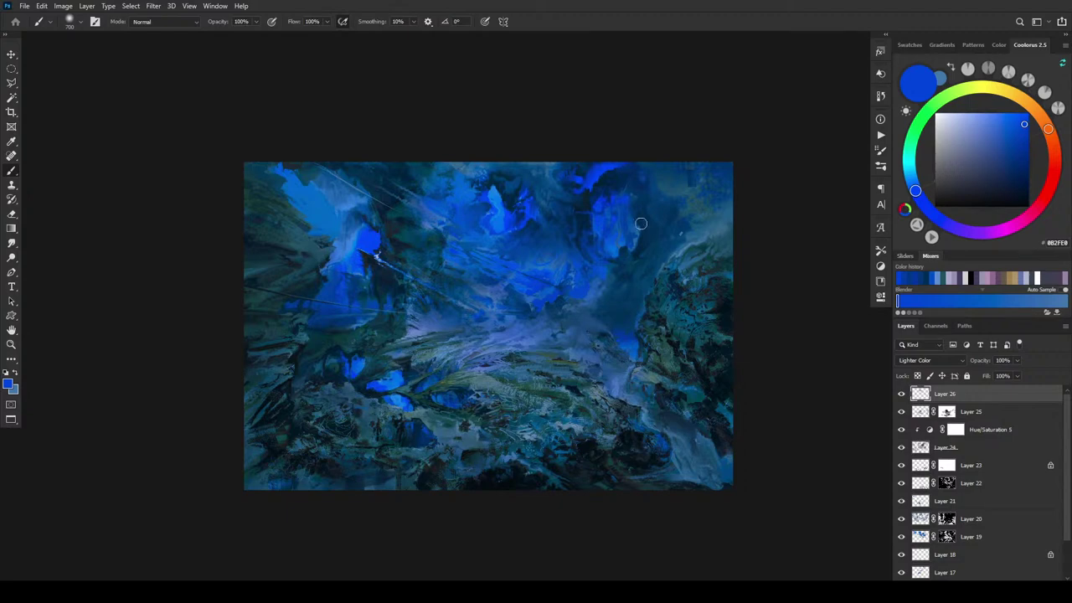
key("bracketright")
key("bracketright")
key("bracketright")
key("bracketright")
key("bracketright")
key("bracketright")
key("bracketright")
key("bracketright")
left_click(675, 216, "alt")
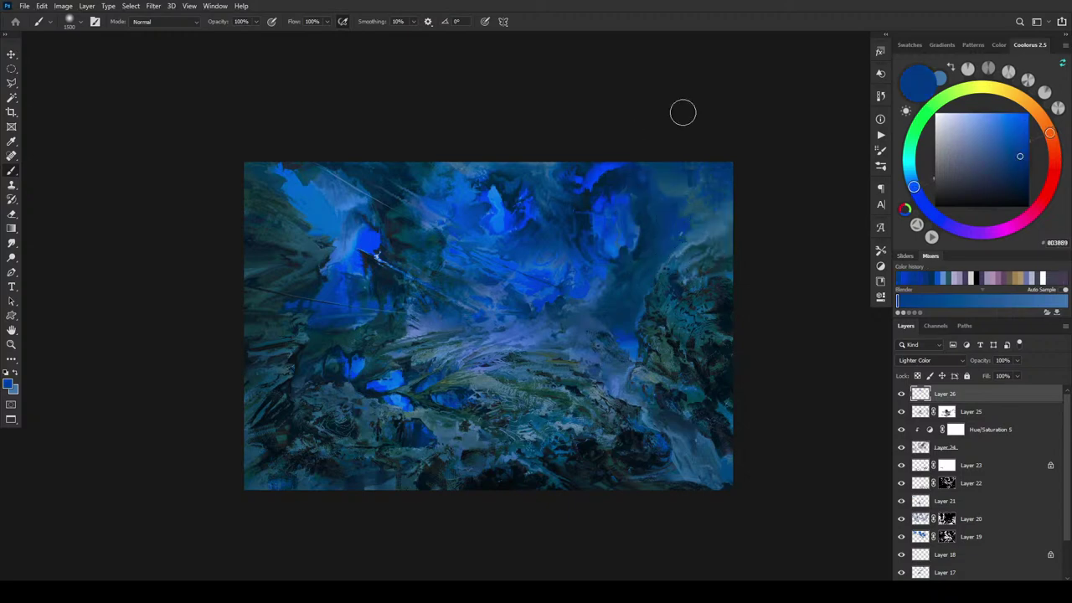
Check how the darker sky glaze balances with the rest of the painting at small and large sizes.
key("ctrl+minus")
key("ctrl+minus")
key("ctrl+minus")
key("ctrl+minus")
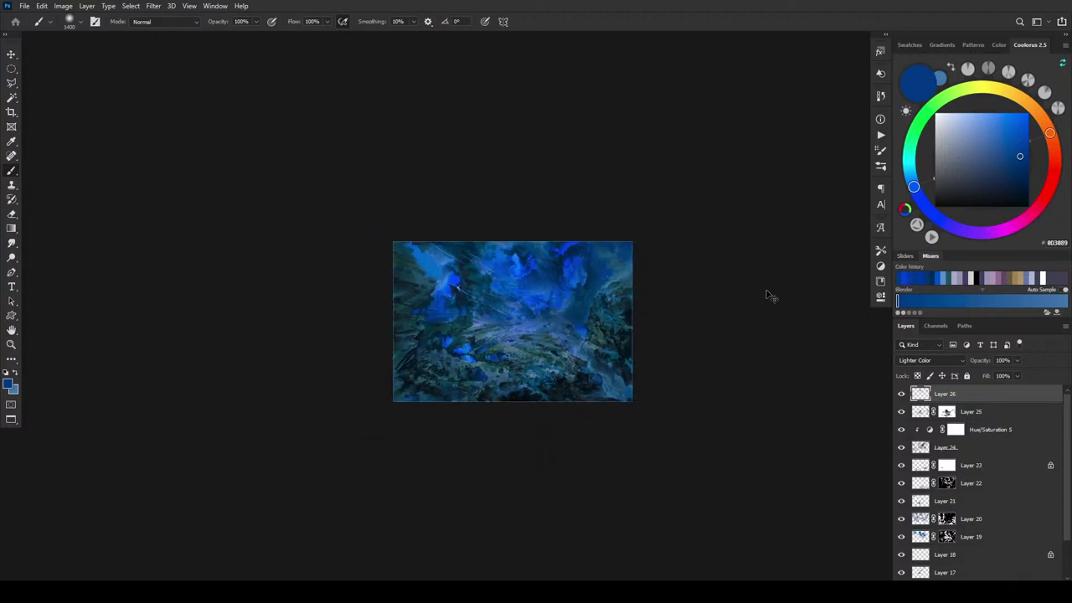
key("ctrl+plus")
key("ctrl+plus")
key("ctrl+plus")
key("ctrl+plus")
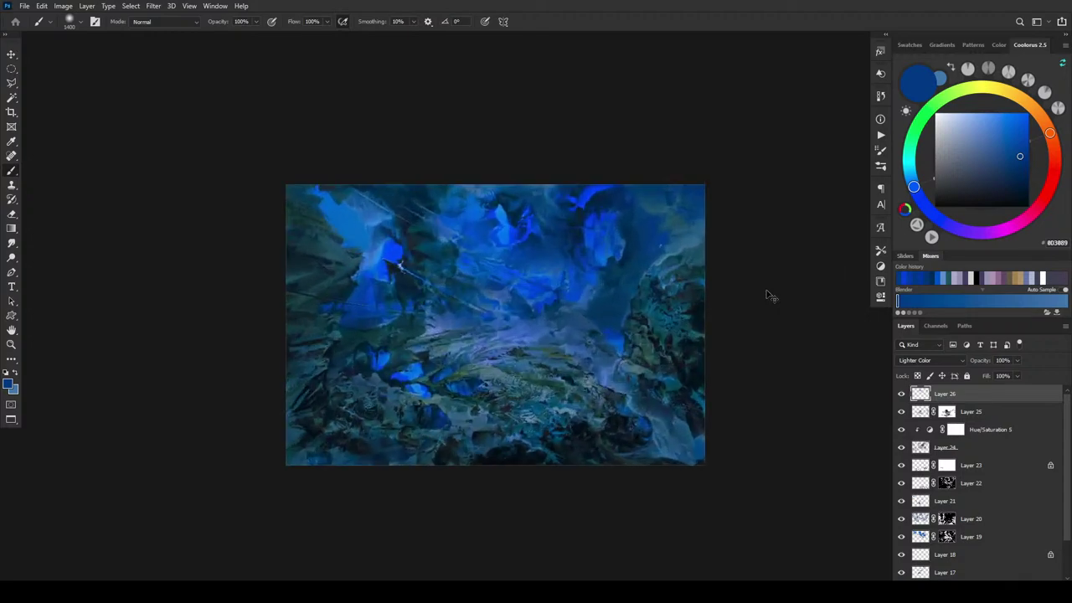
key("ctrl+plus")
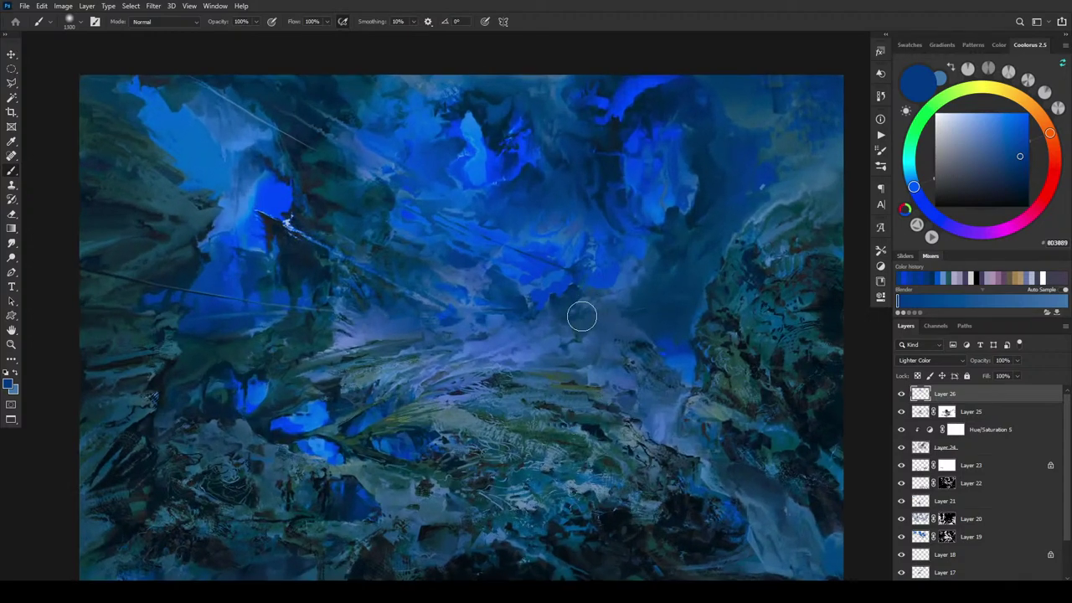
Reduce the brush size to 900 px.
key("bracketleft")
key("bracketleft")
key("bracketleft")
key("bracketleft")
Add a Curves adjustment above Layer 26, anchoring the shadows and lifting the upper tones to input 171, output 198.
left_click(1037, 560)
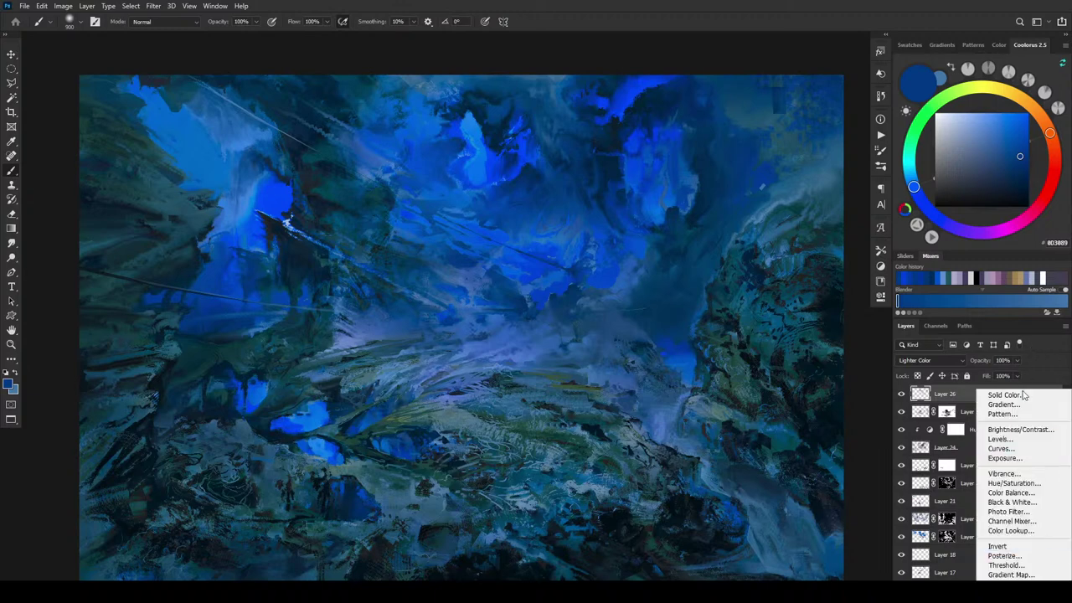
left_click(1022, 453)
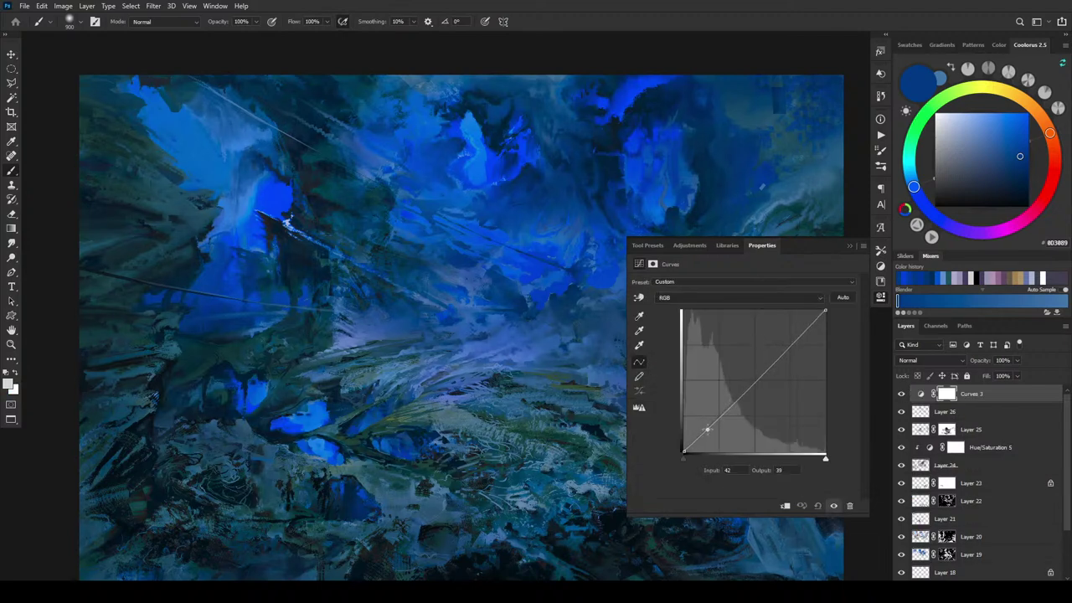
left_click(706, 429)
left_click(734, 390)
left_click_drag(734, 391, 779, 342)
left_click(758, 359)
left_click(778, 346)
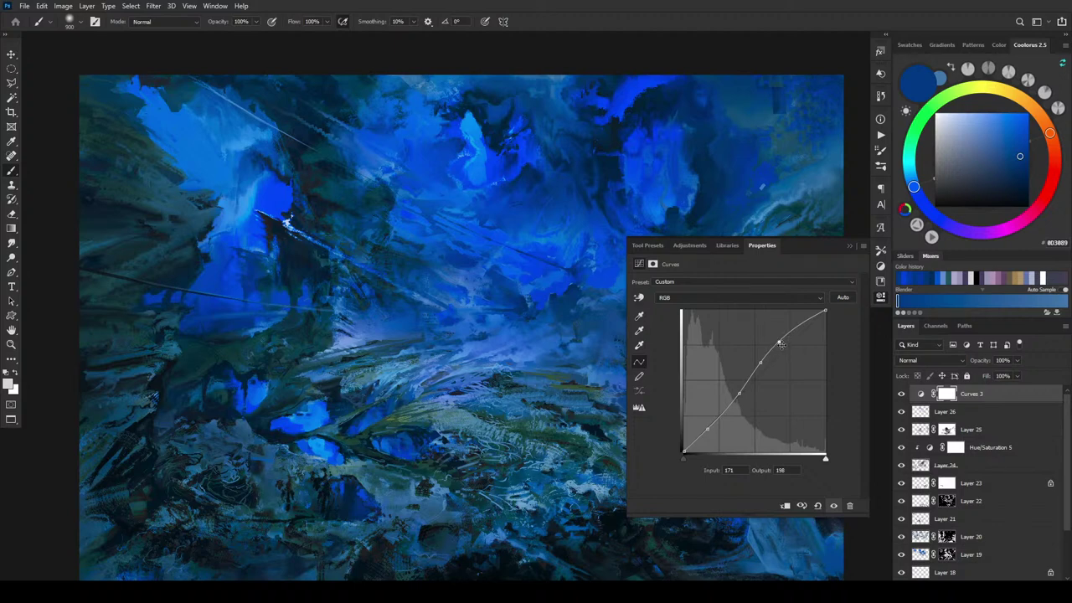
Raise the curve's highlight point slightly while judging the painting at reduced size, and collapse the curve settings.
key("ctrl+minus")
key("ctrl+minus")
key("ctrl+minus")
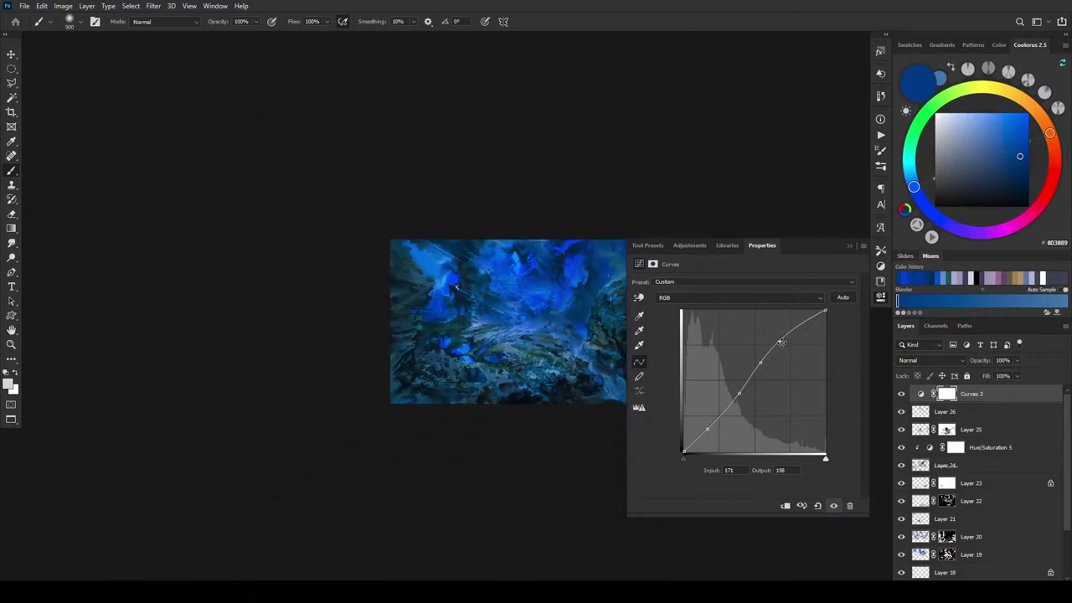
left_click_drag(779, 341, 779, 336)
left_click(862, 251)
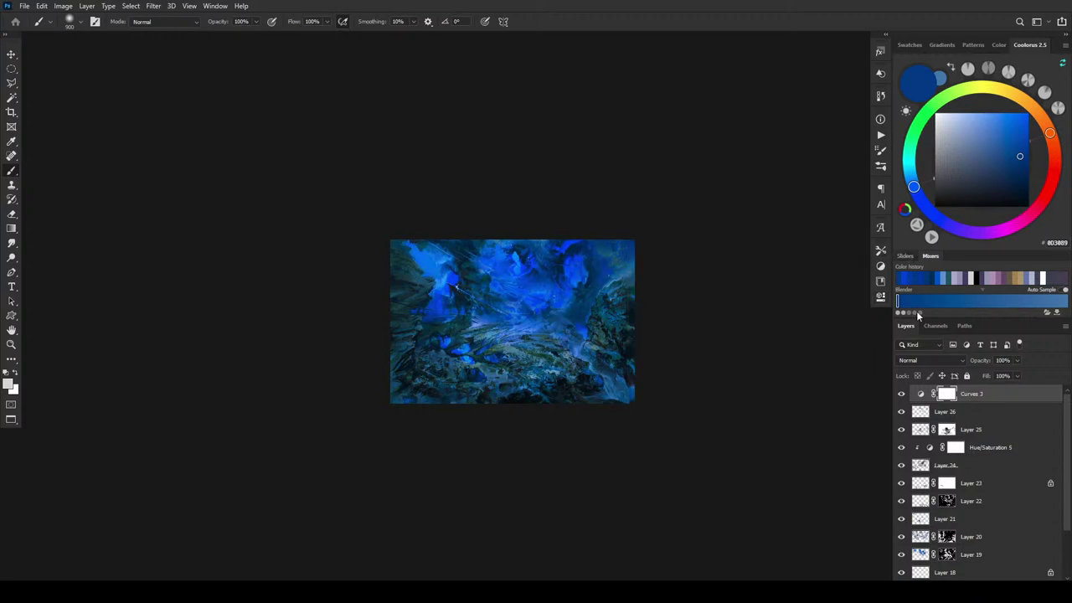
Add a Hue/Saturation adjustment above Curves 3 with Hue -4, Saturation +13 and Lightness +1.
left_click(1005, 580)
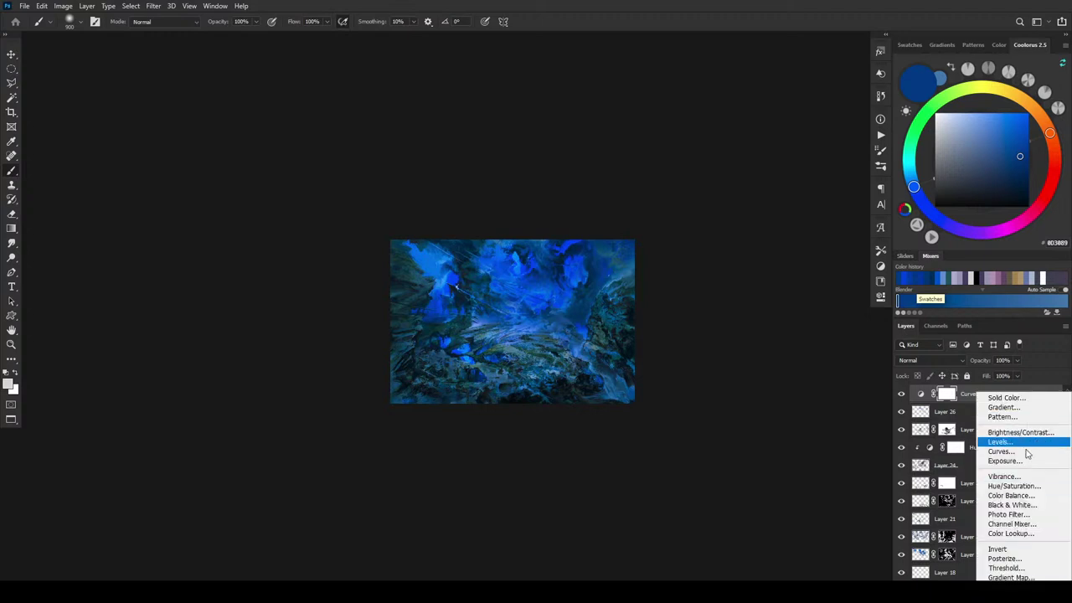
left_click(1026, 488)
left_click_drag(743, 325, 748, 371)
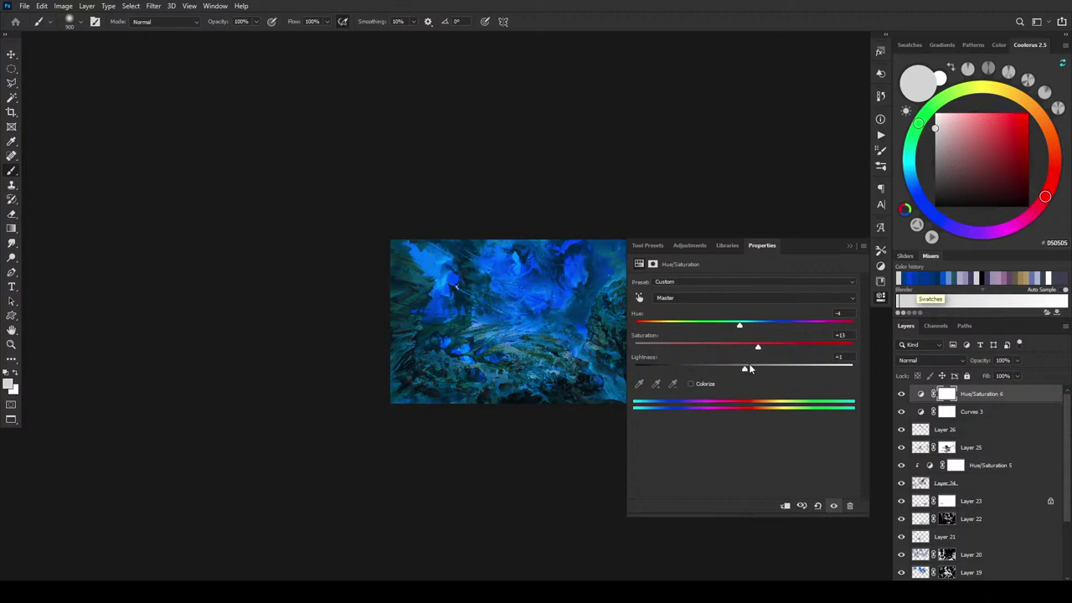
left_click(851, 245)
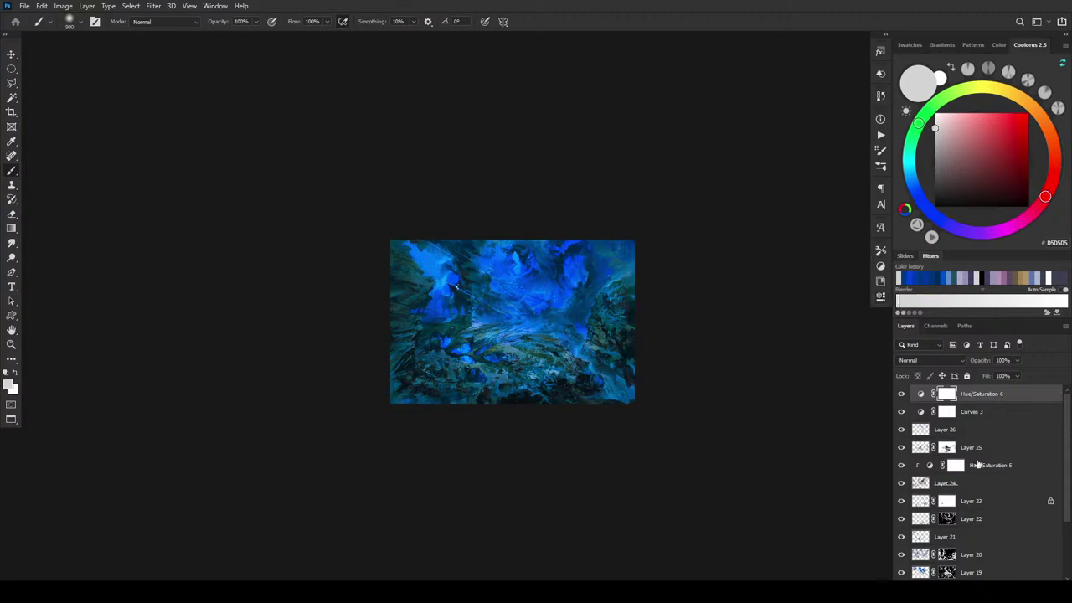
Add a Color Balance adjustment above Hue/Saturation 6, shifting the midtones towards red with Magenta/Green +3 and Yellow/Blue -15.
left_click(1005, 576)
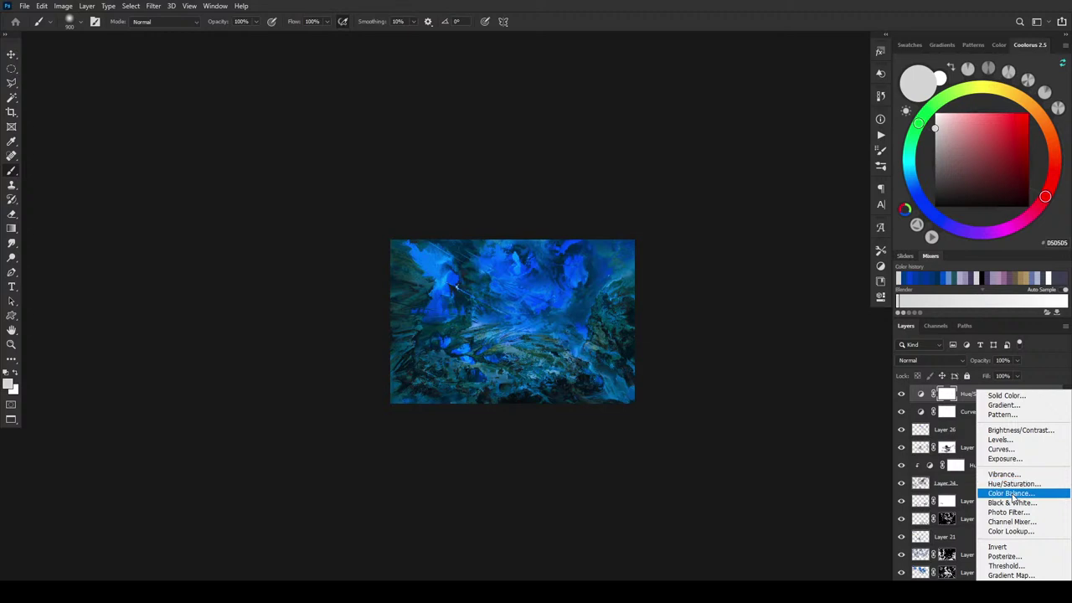
left_click(1011, 494)
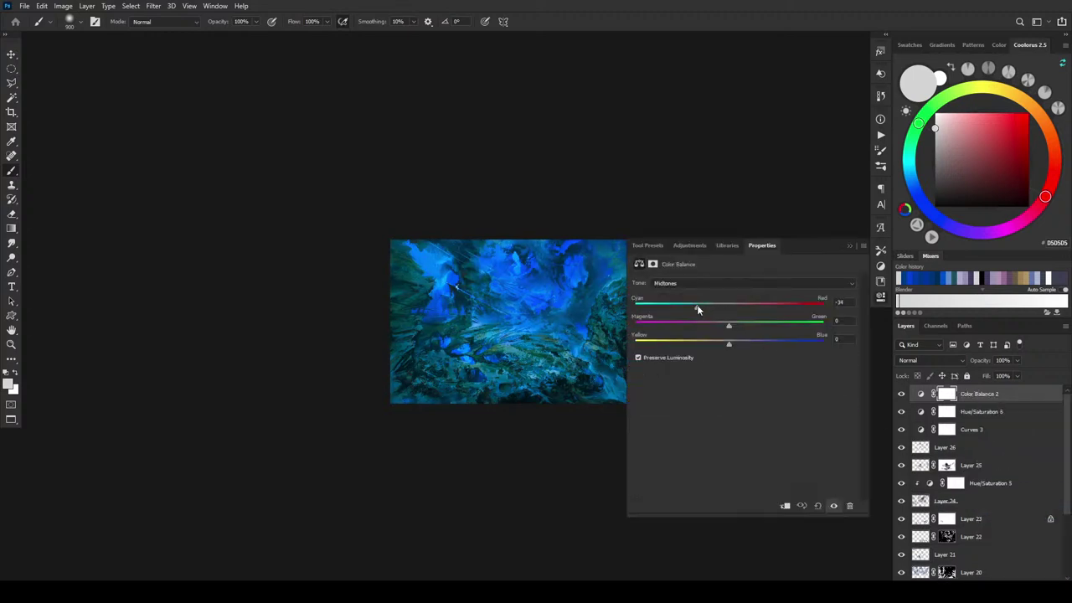
left_click_drag(686, 309, 780, 310)
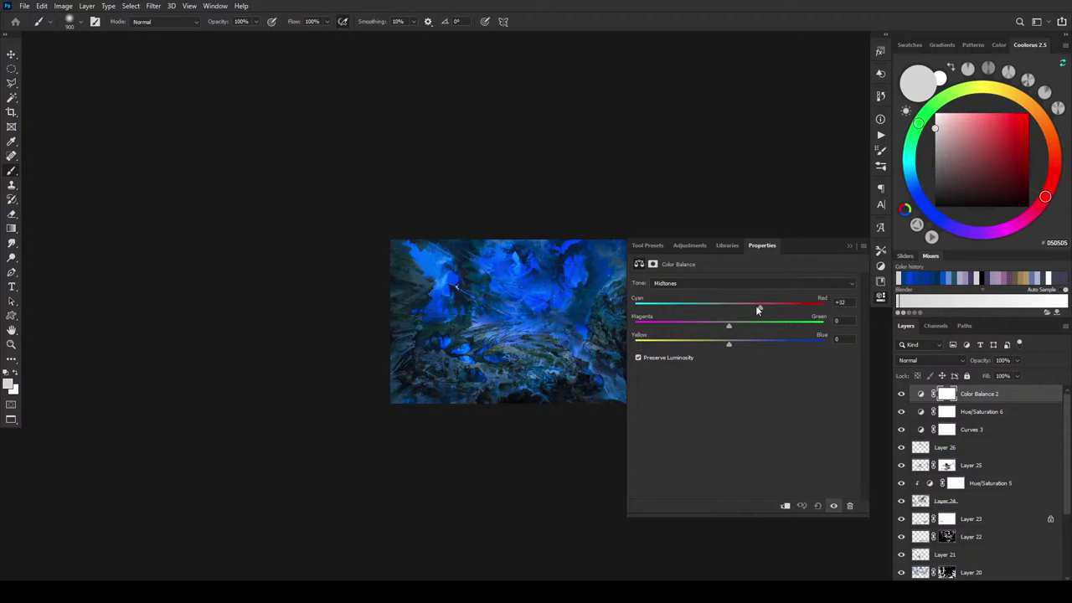
left_click_drag(729, 325, 716, 344)
Adjust the Color Balance shadows, leaving Magenta/Green at +1 and Yellow/Blue at 0.
left_click(701, 285)
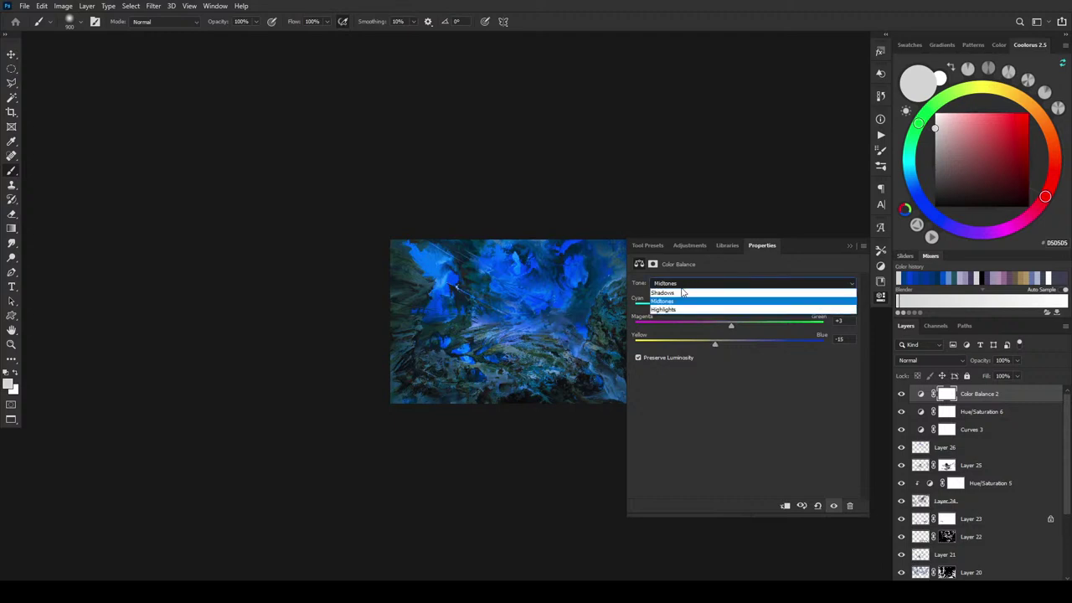
left_click(681, 291)
mouse_move(727, 305)
left_mouse_down()
mouse_move(708, 305)
mouse_move(744, 306)
mouse_move(720, 305)
left_mouse_up()
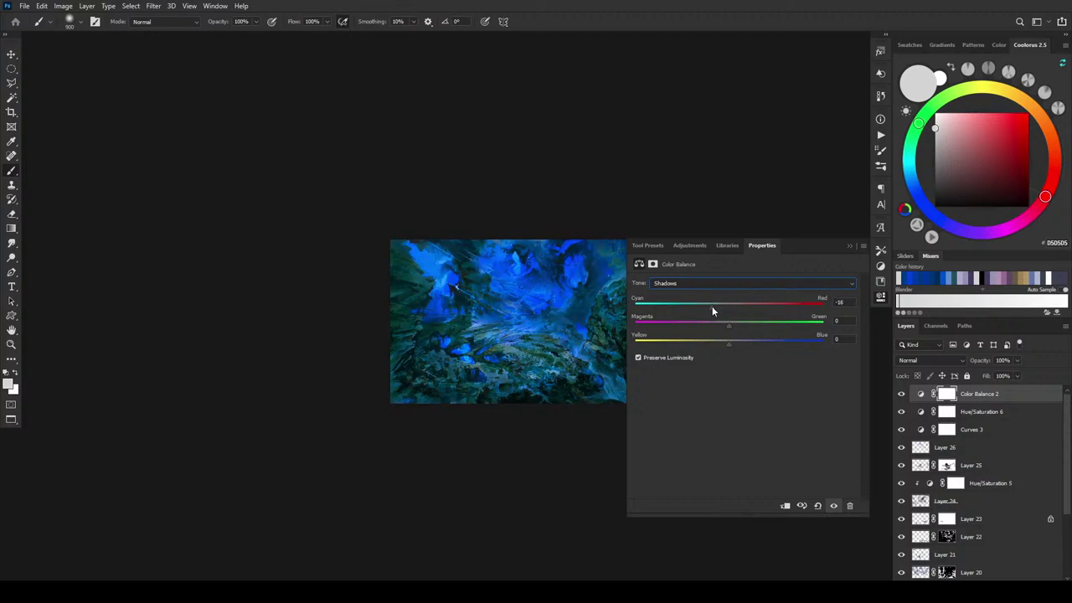
left_click_drag(703, 305, 721, 327)
mouse_move(718, 343)
left_mouse_down()
mouse_move(739, 344)
mouse_move(727, 342)
left_mouse_up()
Set the Color Balance highlights to Cyan/Red -10, Magenta/Green +6 and Yellow/Blue +36, and collapse the settings.
left_click(716, 284)
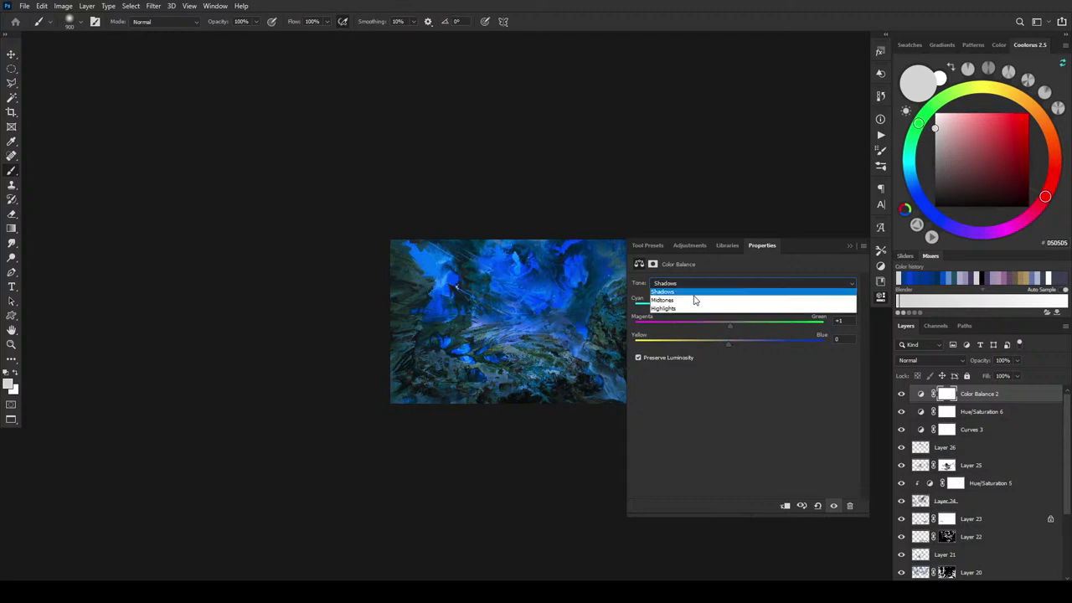
left_click(682, 308)
left_click_drag(729, 310, 756, 350)
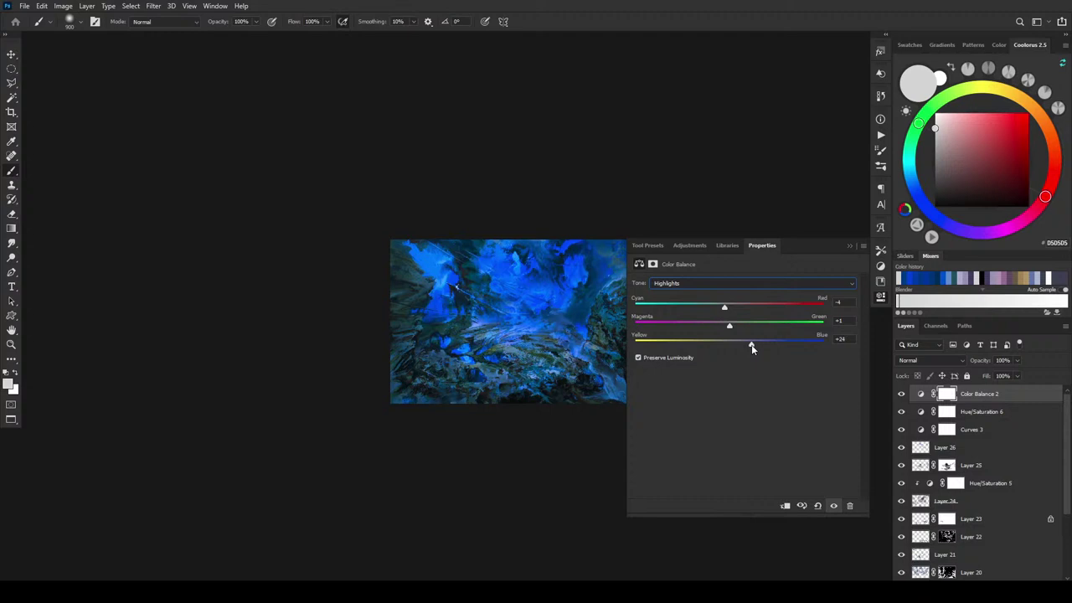
mouse_move(729, 328)
left_mouse_down()
mouse_move(737, 311)
mouse_move(722, 309)
left_mouse_up()
left_click_drag(753, 343, 764, 348)
left_click_drag(722, 309, 720, 309)
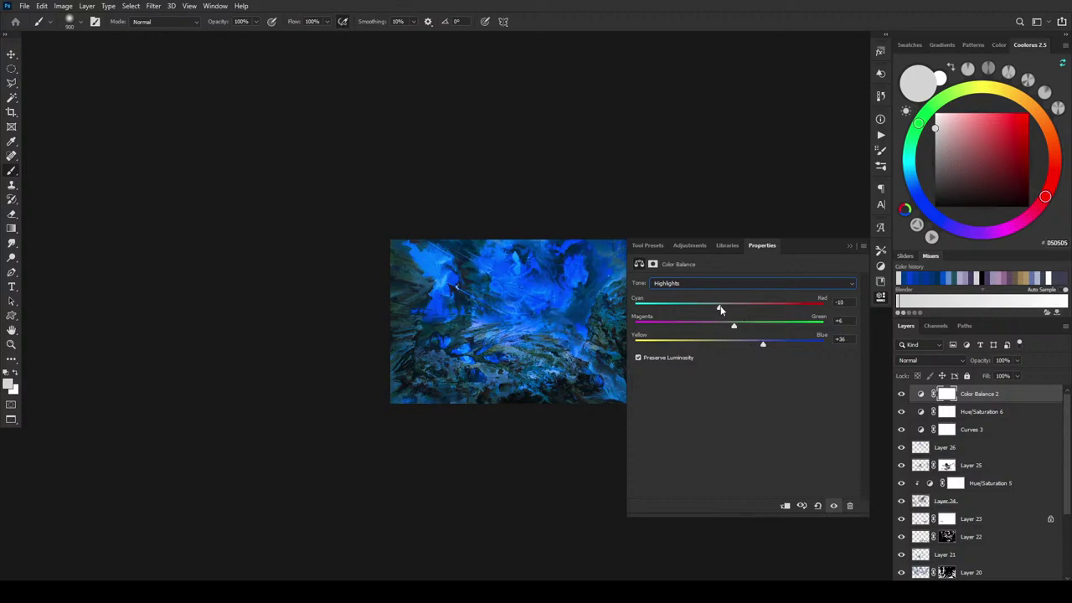
left_click(849, 247)
Compare the painting with and without the Color Balance 2 adjustment at small and enlarged view sizes.
left_click(901, 394)
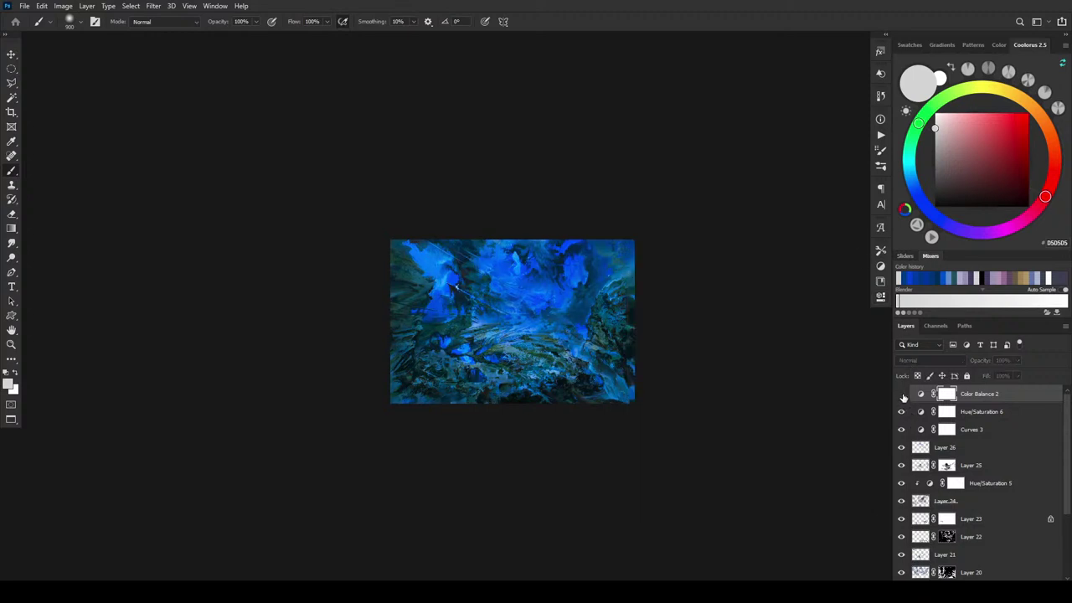
left_click(902, 394)
key("ctrl+0")
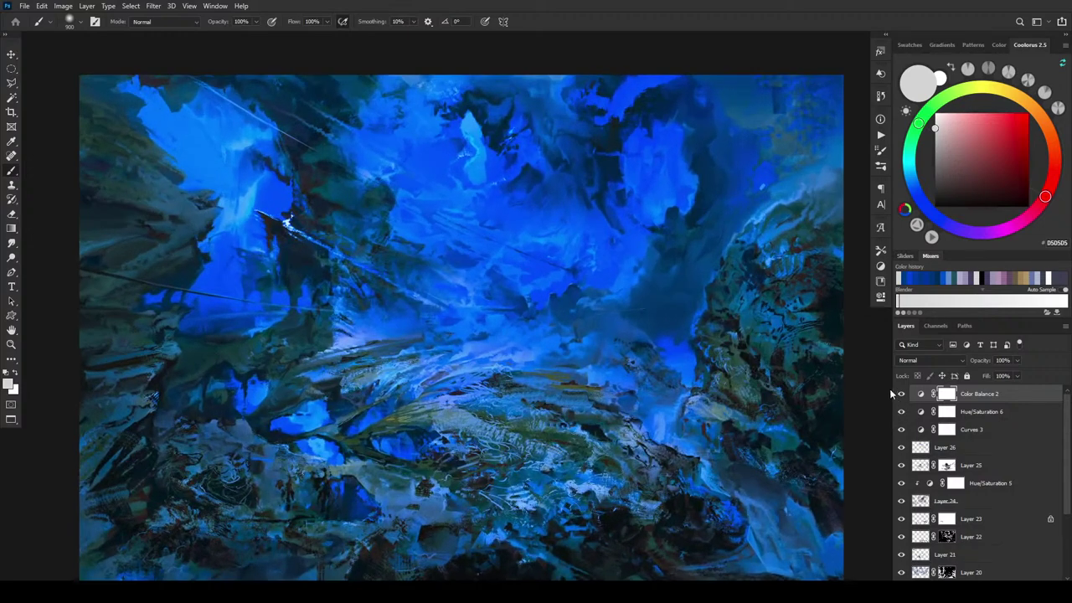
left_click(902, 395)
left_click(902, 394)
left_click(902, 394)
left_click(902, 395)
left_click(1017, 375)
left_click_drag(1017, 375, 990, 376)
left_click_drag(993, 377, 1006, 377)
Reduce the brush size to 800 px while checking the detail around the foreground rocks.
scroll(712, 411, "up", 5)
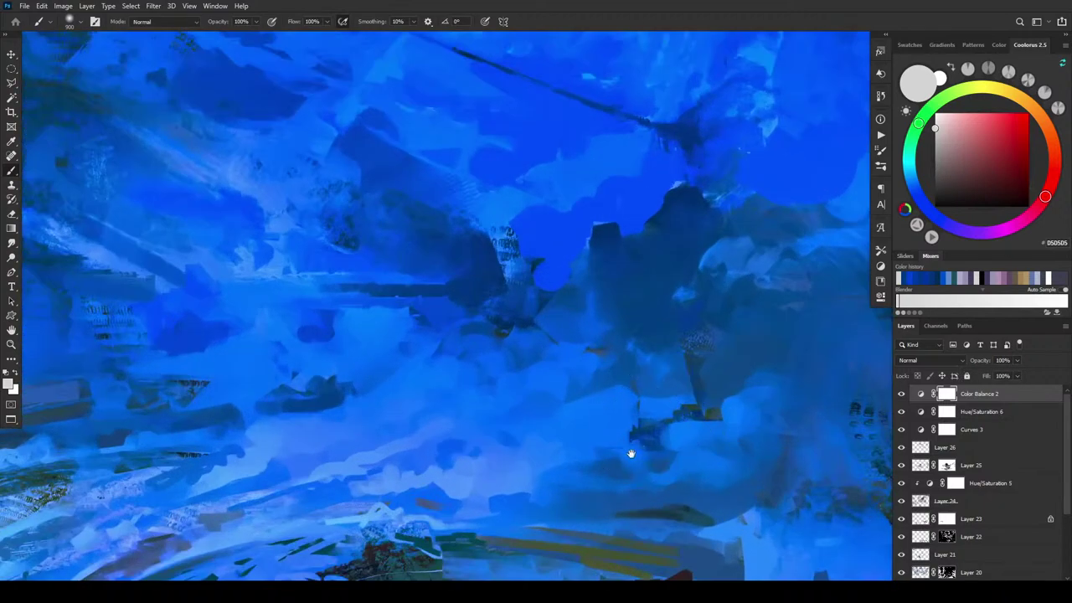
mouse_move(632, 447)
left_mouse_down()
mouse_move(559, 299)
mouse_move(417, 274)
left_mouse_up()
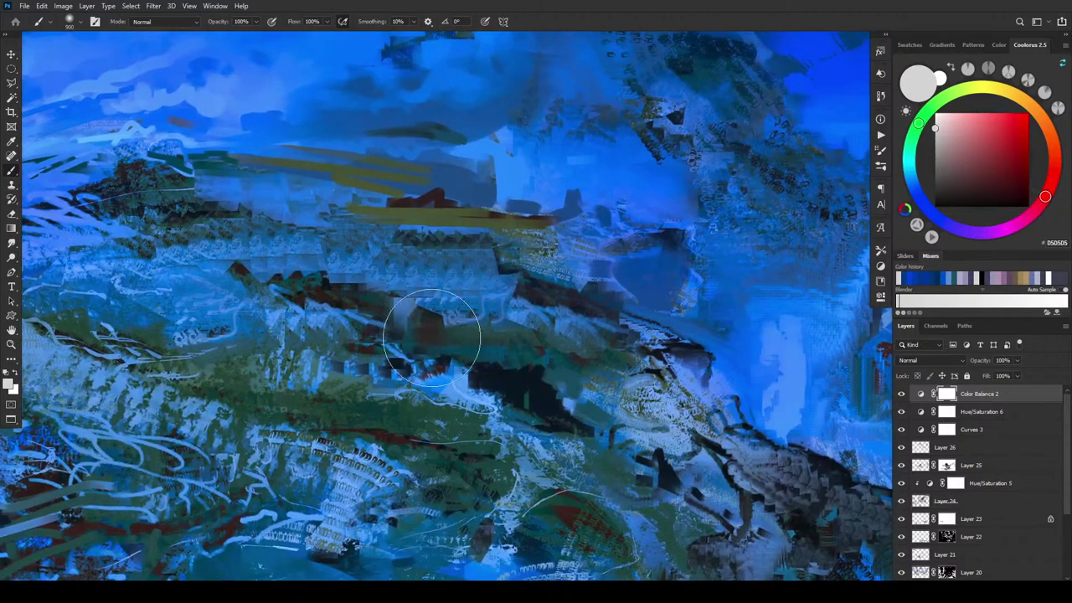
key("bracketleft")
key("bracketleft")
key("bracketleft")
key("bracketleft")
key("bracketleft")
key("bracketleft")
key("bracketleft")
key("bracketleft")
key("bracketleft")
key("bracketleft")
key("bracketright")
key("bracketright")
key("bracketright")
key("bracketright")
key("bracketright")
key("bracketright")
key("bracketright")
key("bracketright")
key("bracketright")
key("bracketright")
left_click_drag(695, 369, 692, 359)
key("bracketright")
key("bracketright")
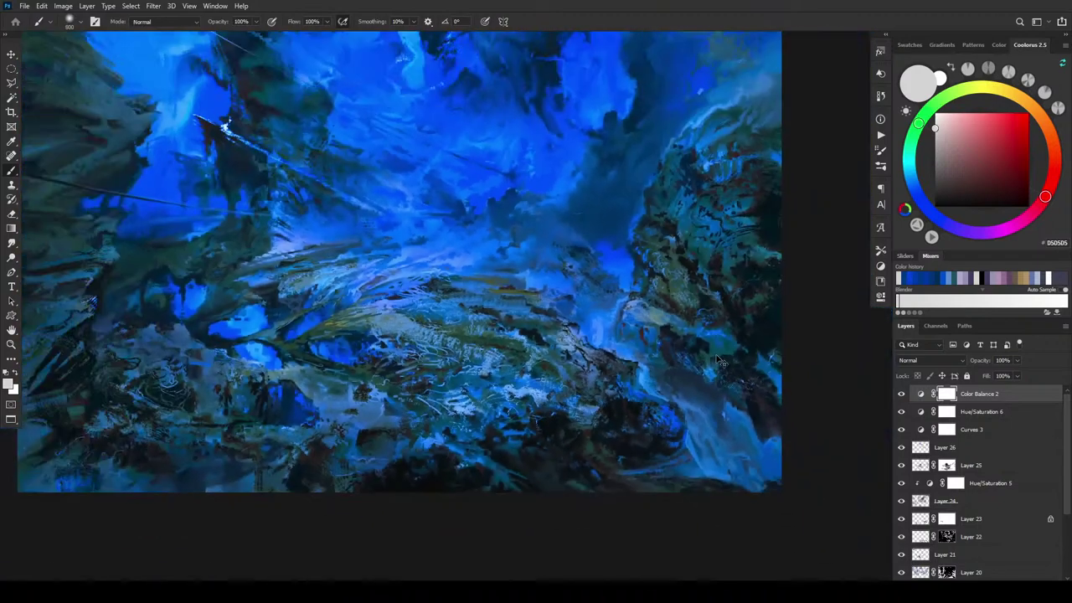
Lower the opacity of the Color Balance 2 layer to 61% and judge the painting at reduced size.
key("ctrl+minus")
key("ctrl+plus")
key("ctrl+plus")
key("ctrl+plus")
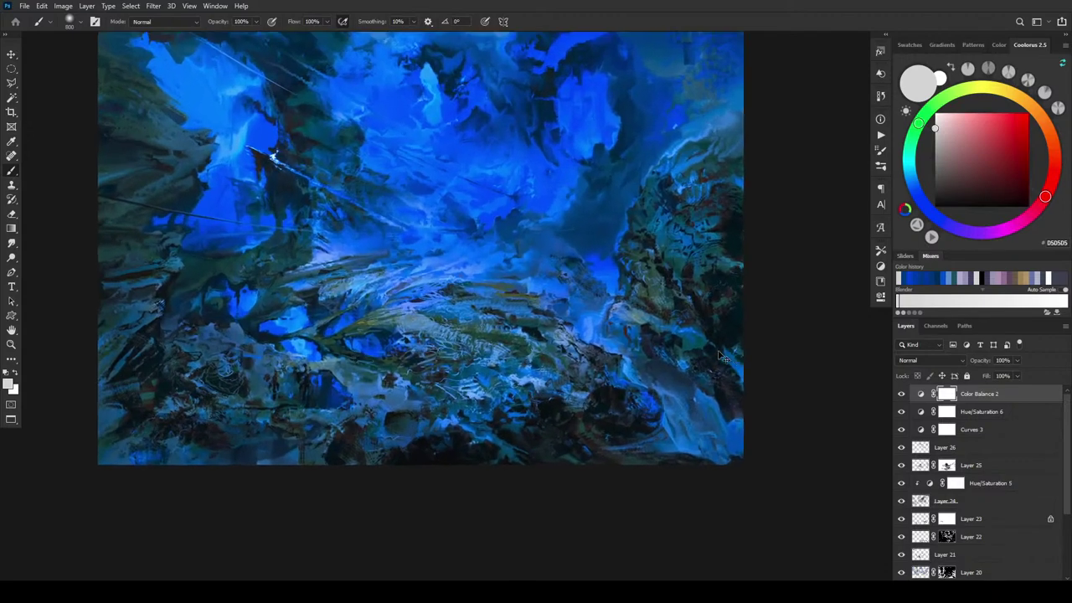
key("ctrl+plus")
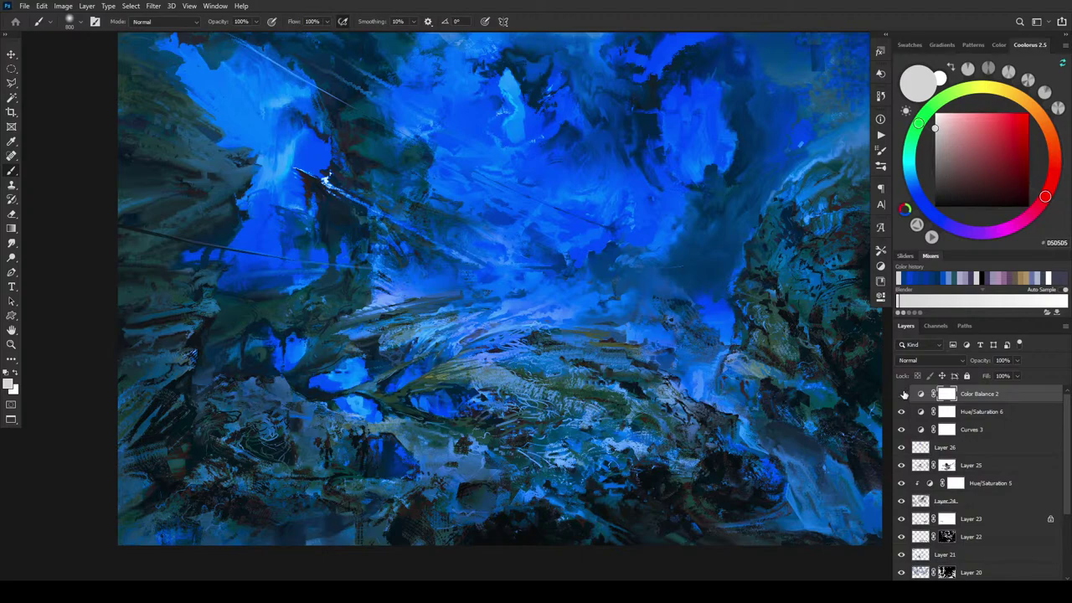
left_click(1017, 361)
left_click_drag(1018, 379, 1011, 378)
mouse_move(997, 373)
left_mouse_down()
mouse_move(1024, 376)
mouse_move(999, 377)
left_mouse_up()
key("ctrl+minus")
key("ctrl+minus")
key("ctrl+minus")
key("ctrl+minus")
key("ctrl+minus")
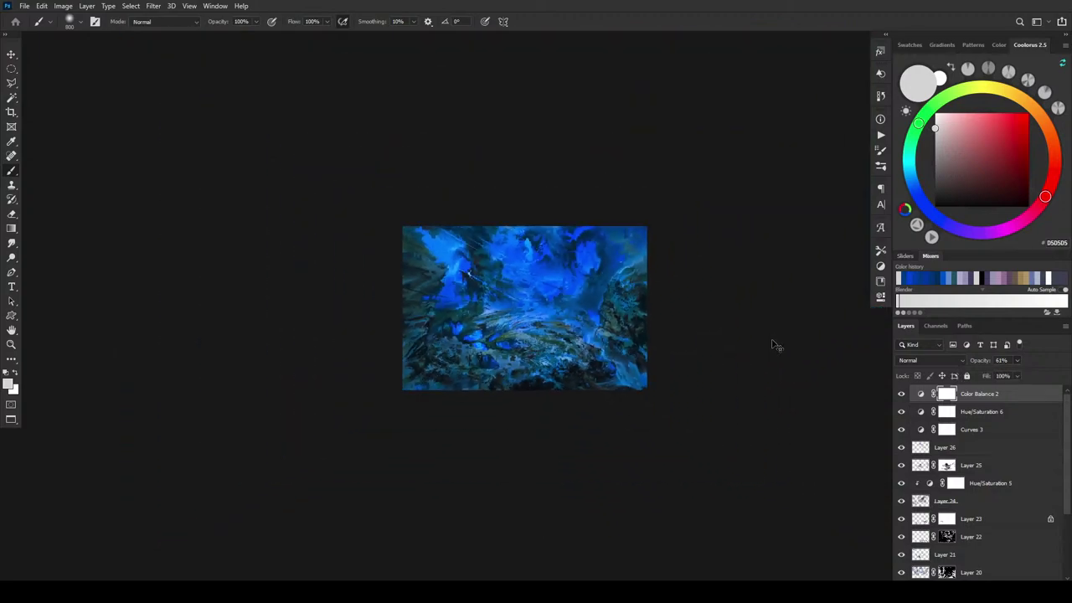
key("ctrl+plus")
key("ctrl+plus")
key("ctrl+plus")
key("ctrl+plus")
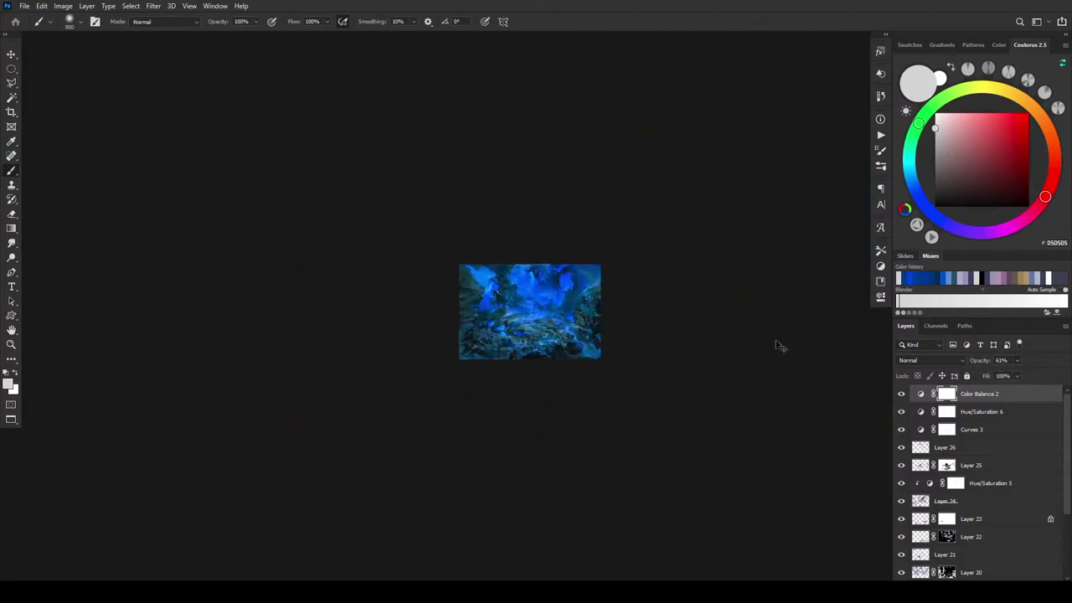
Compare Color Balance 2 at opacities from 0% to 100% and set the layer to 63%.
left_click_drag(1021, 376, 1043, 376)
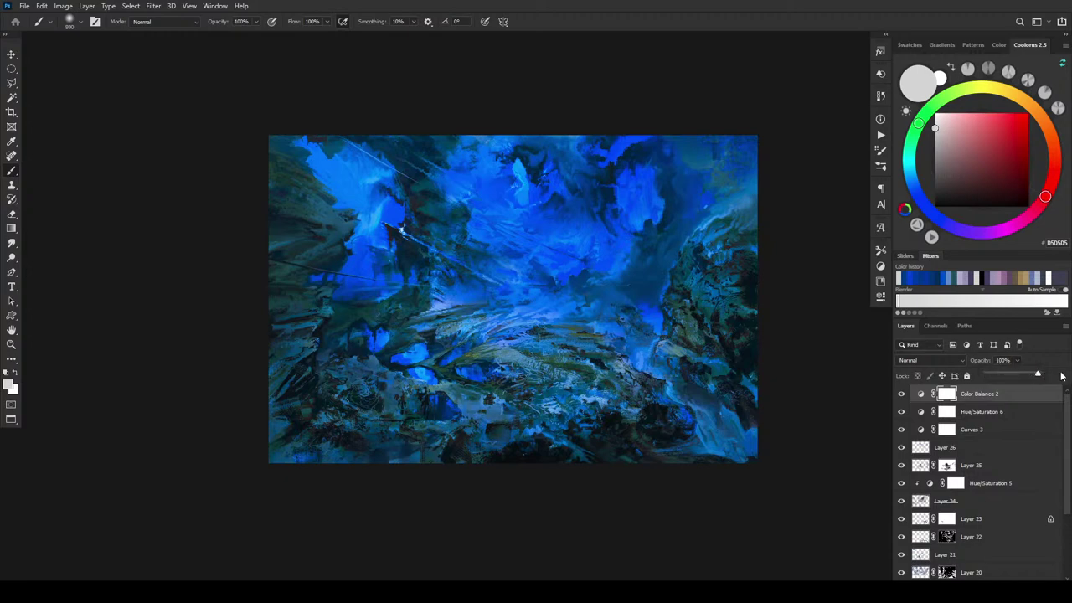
key("ctrl+minus")
key("ctrl+minus")
left_click(1017, 362)
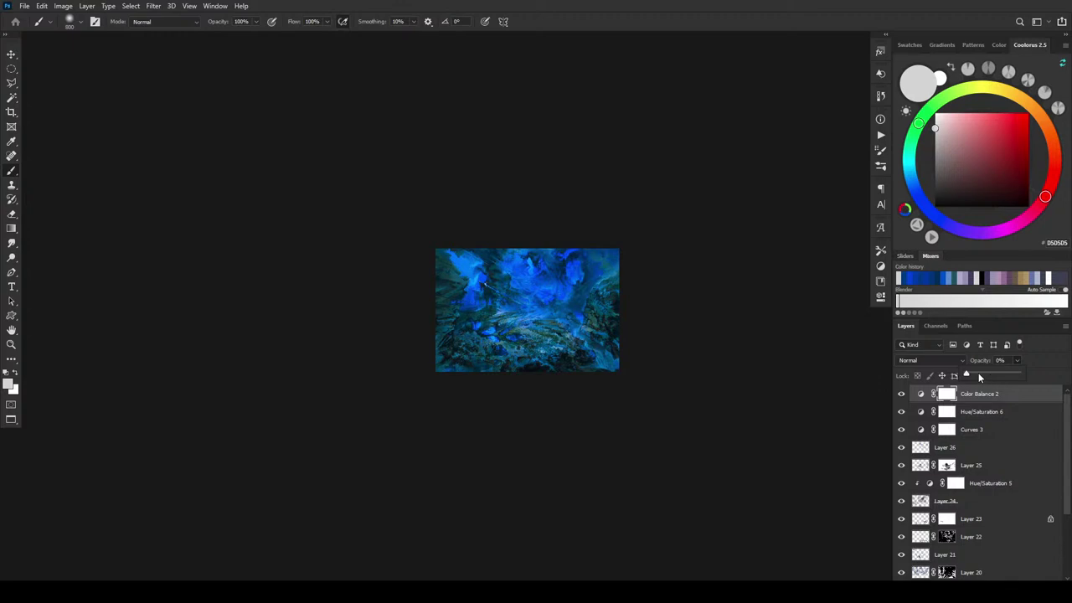
left_click_drag(978, 377, 1004, 376)
key("ctrl+plus")
key("ctrl+plus")
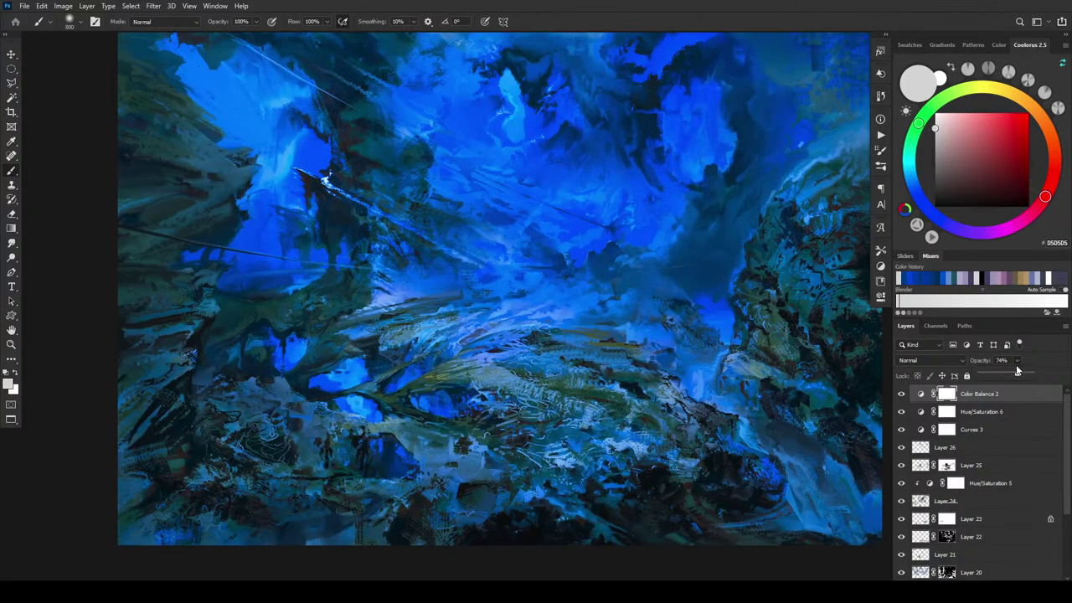
left_click_drag(1017, 370, 1014, 376)
scroll(766, 280, "down", 5)
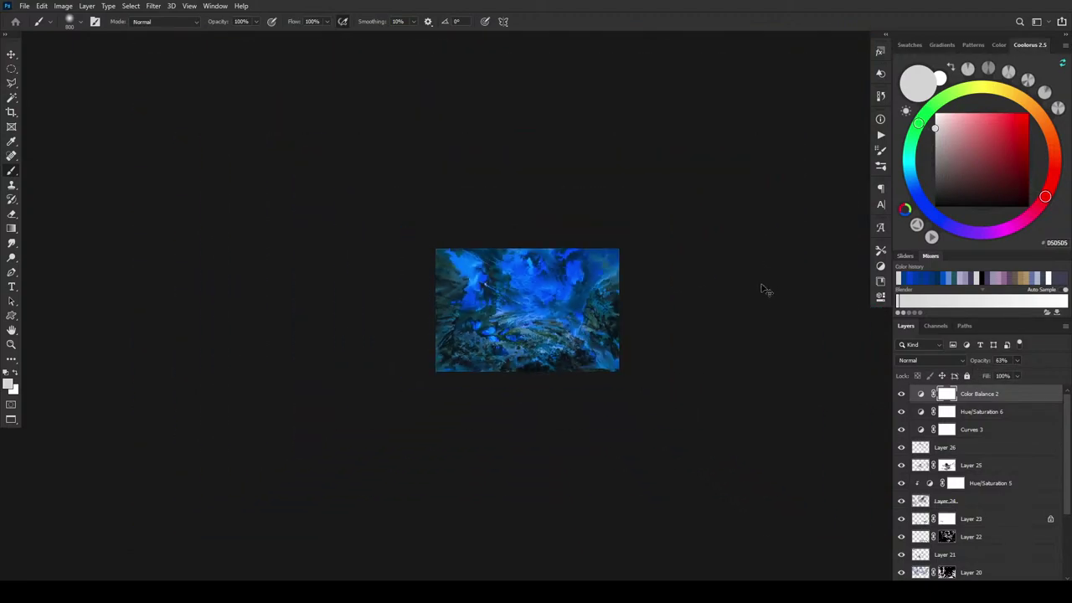
Examine the enlarged painting in full-screen mode without the interface.
scroll(754, 294, "up", 2)
scroll(751, 296, "up", 3)
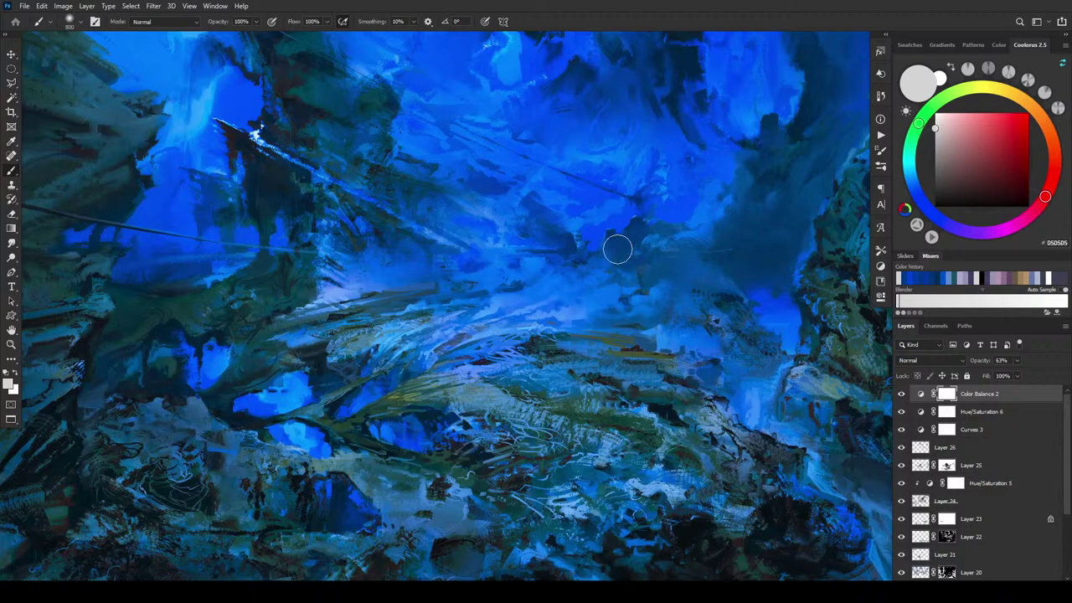
key("f")
key("f")
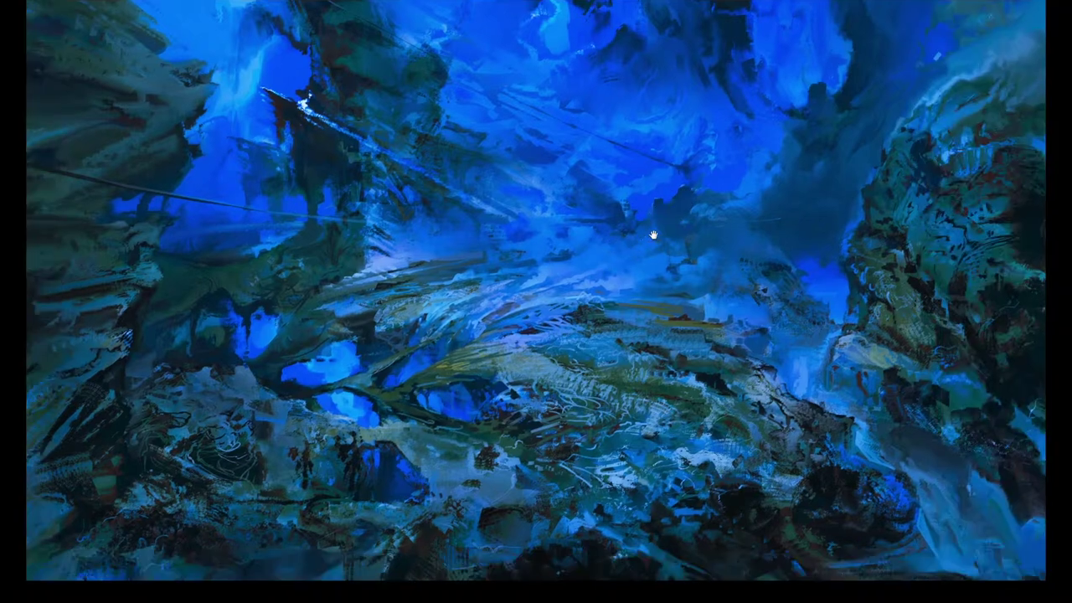
mouse_move(655, 236)
left_mouse_down()
mouse_move(642, 246)
mouse_move(644, 321)
mouse_move(574, 294)
mouse_move(706, 330)
mouse_move(699, 352)
mouse_move(713, 307)
mouse_move(708, 290)
mouse_move(696, 297)
mouse_move(740, 287)
left_mouse_up()
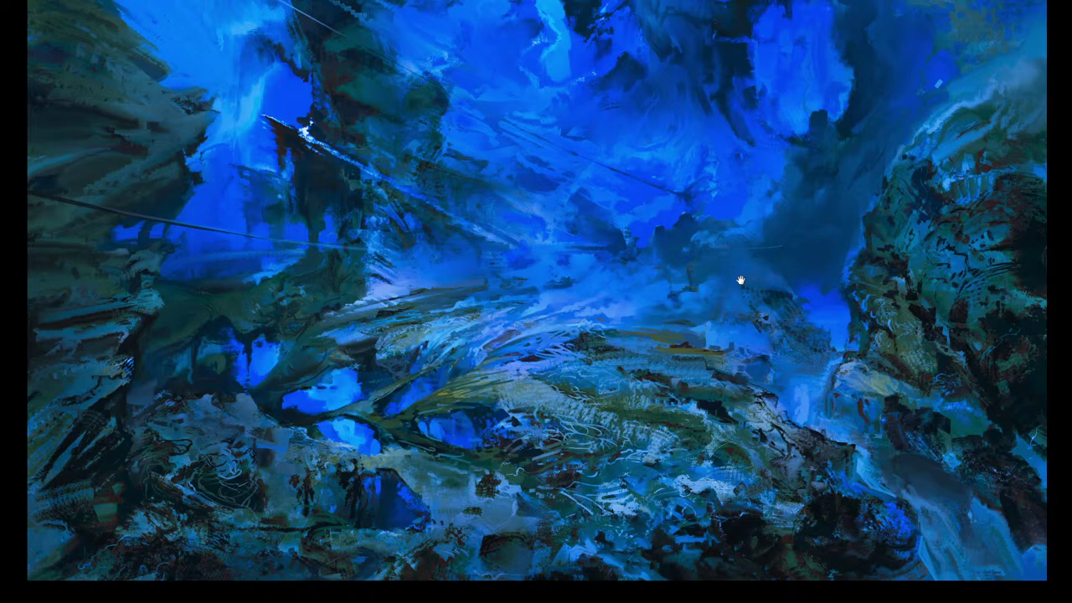
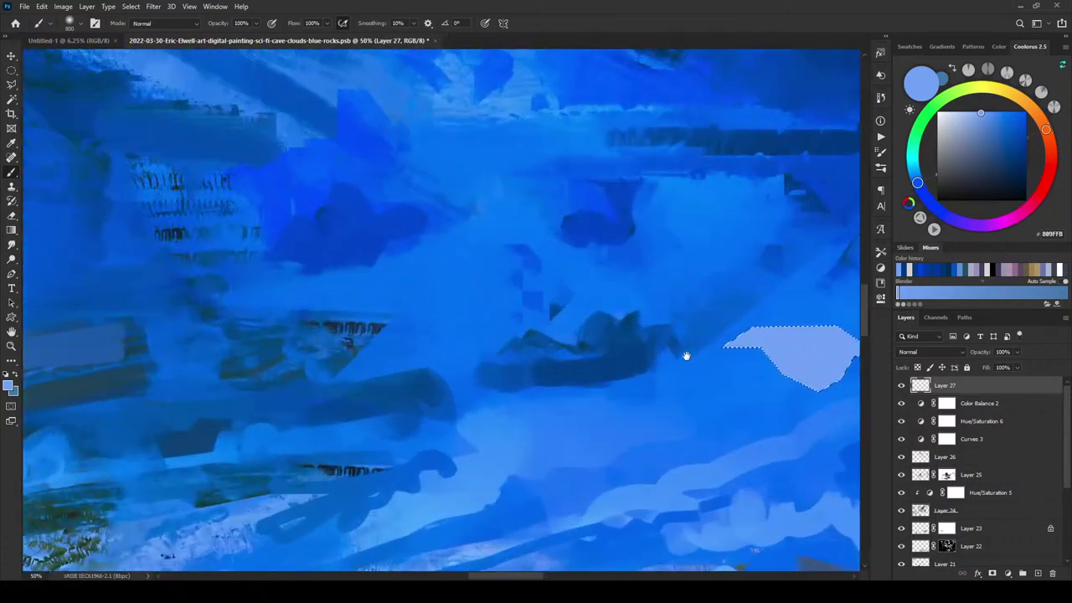
Trim the lower edge of the pale blue shape on Layer 27 using a freehand selection.
left_click_drag(685, 355, 555, 352)
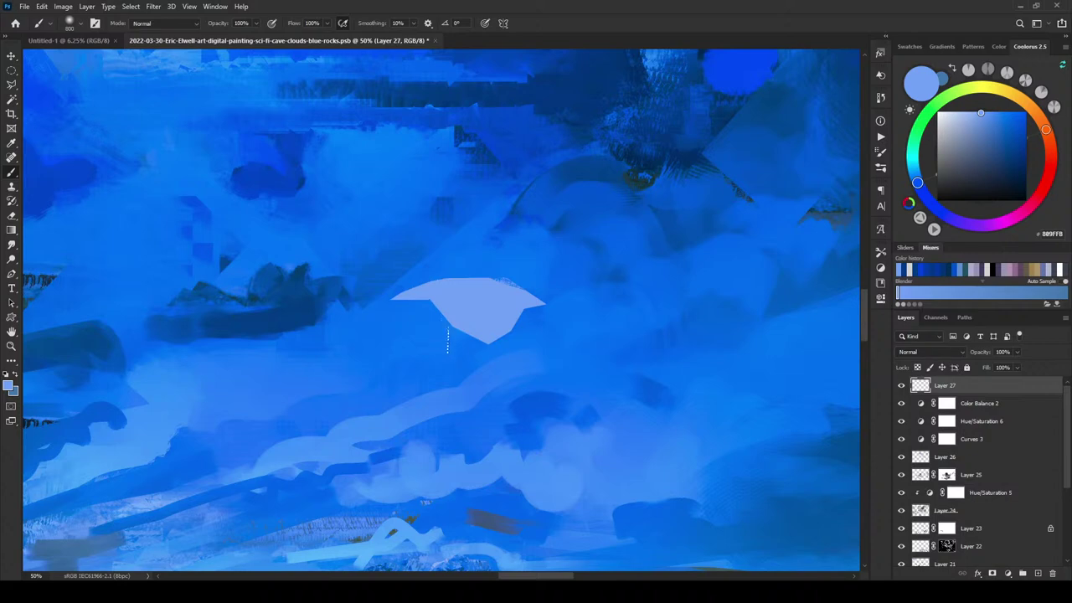
mouse_move(449, 346)
left_mouse_down()
mouse_move(501, 354)
mouse_move(541, 347)
mouse_move(492, 360)
mouse_move(525, 334)
left_mouse_up()
Paint a tiny mark at the centre of the pale blue shape in sampled dark blue #082465 with a much smaller brush.
left_click(675, 164, "alt")
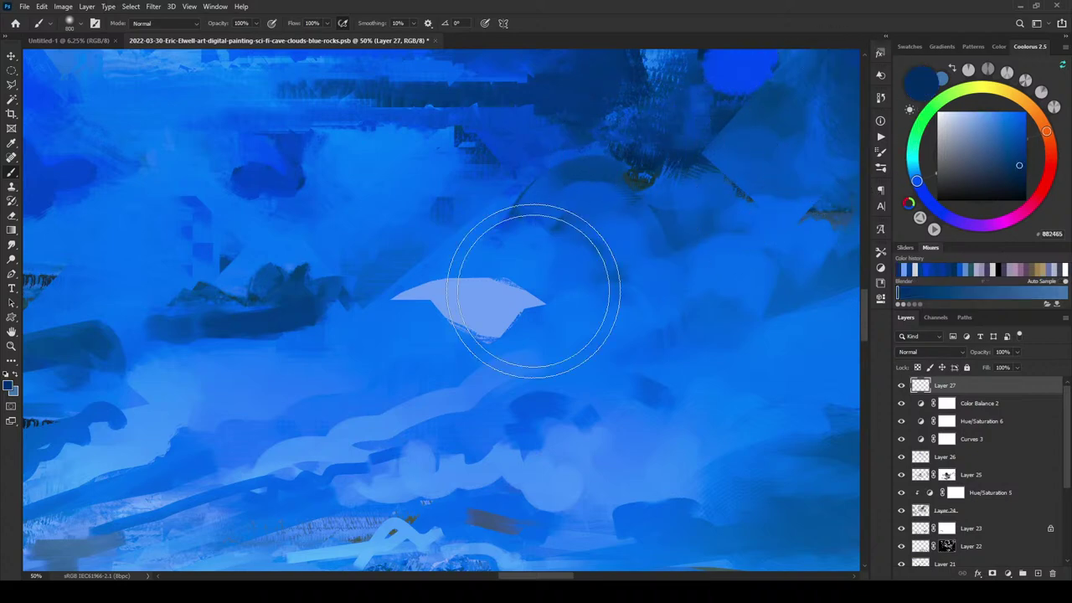
key("bracketleft")
key("bracketleft")
key("bracketleft")
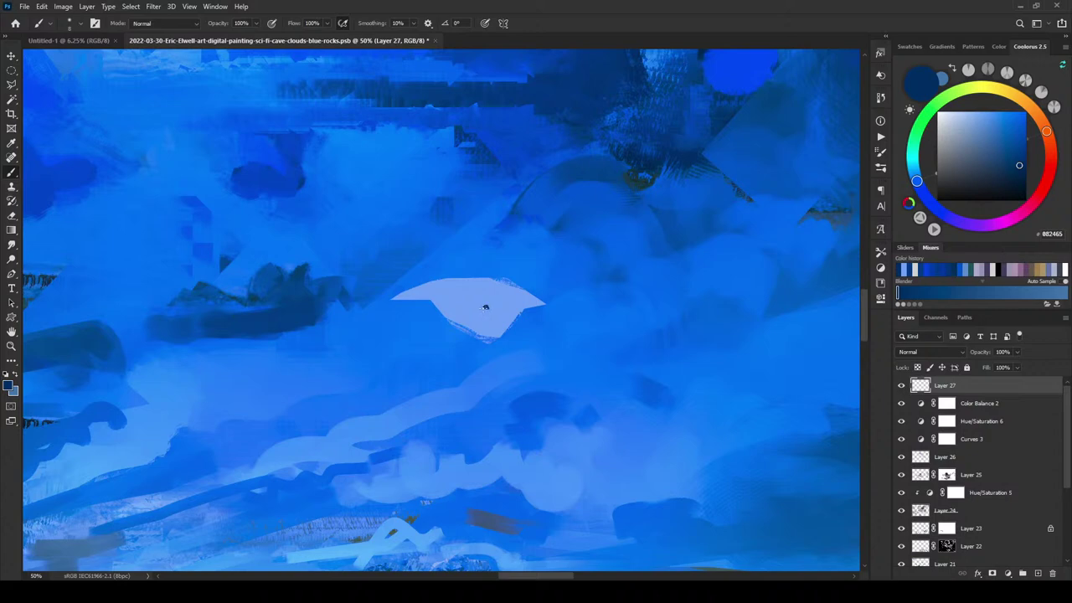
key("bracketright")
key("bracketright")
key("bracketright")
key("bracketleft")
key("bracketleft")
key("bracketleft")
left_click(486, 306, "alt")
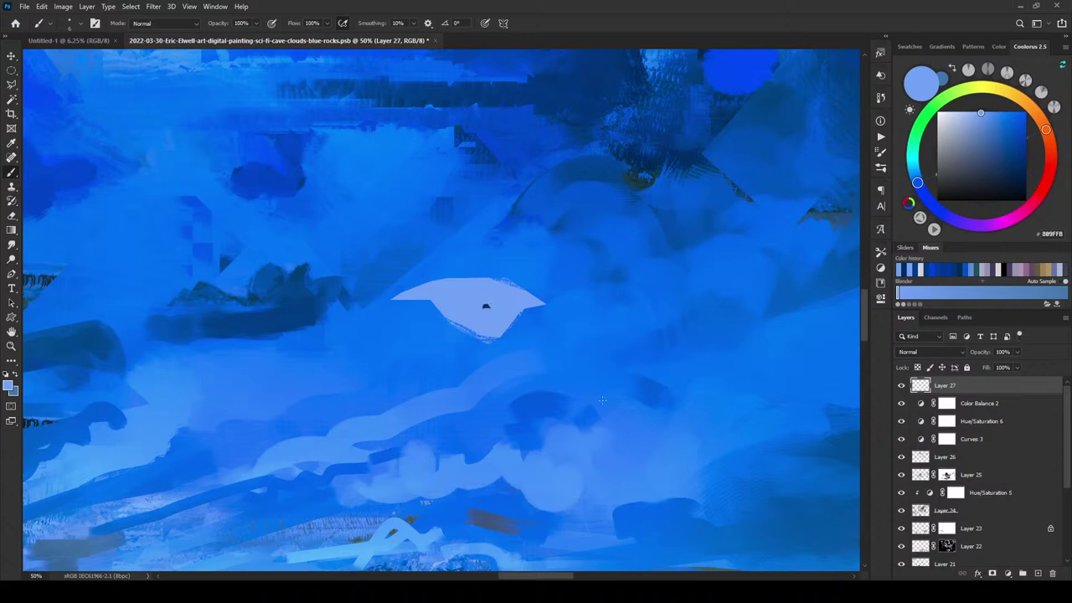
scroll(687, 250, "down", 10)
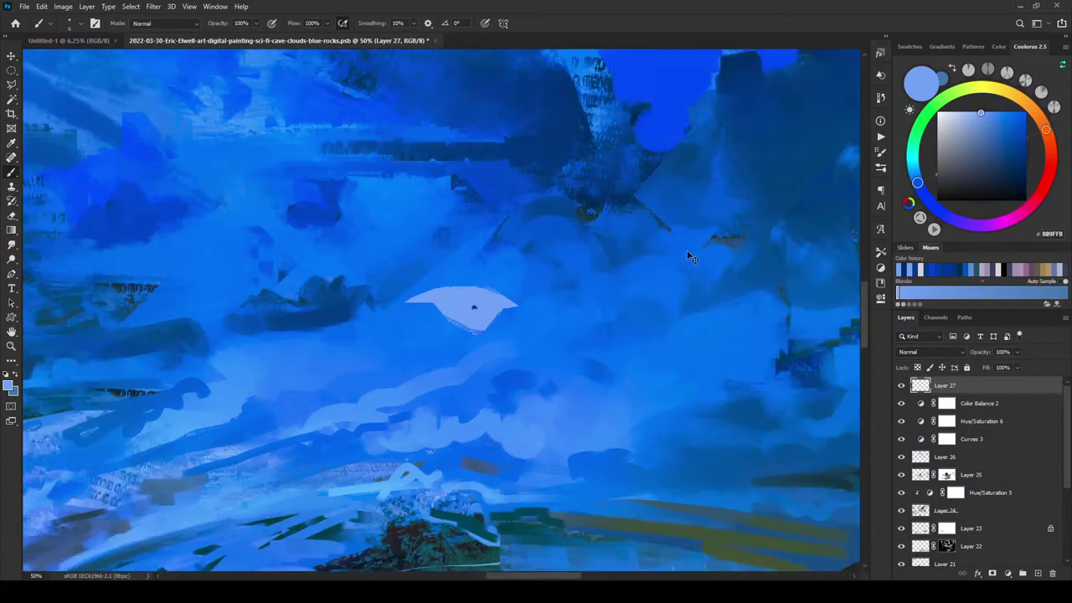
scroll(680, 265, "up", 1)
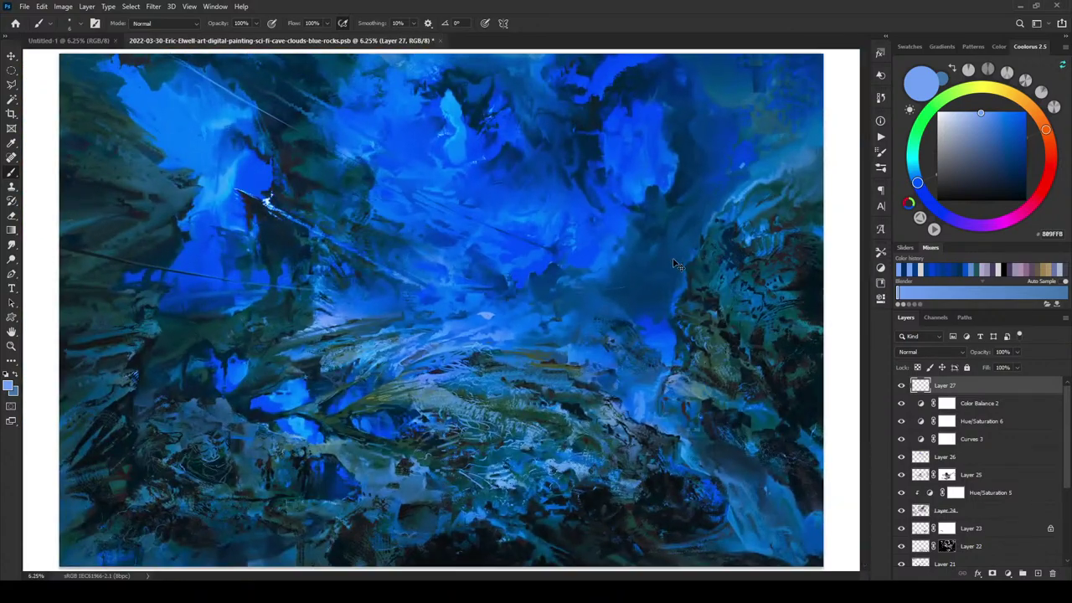
scroll(670, 267, "up", 5)
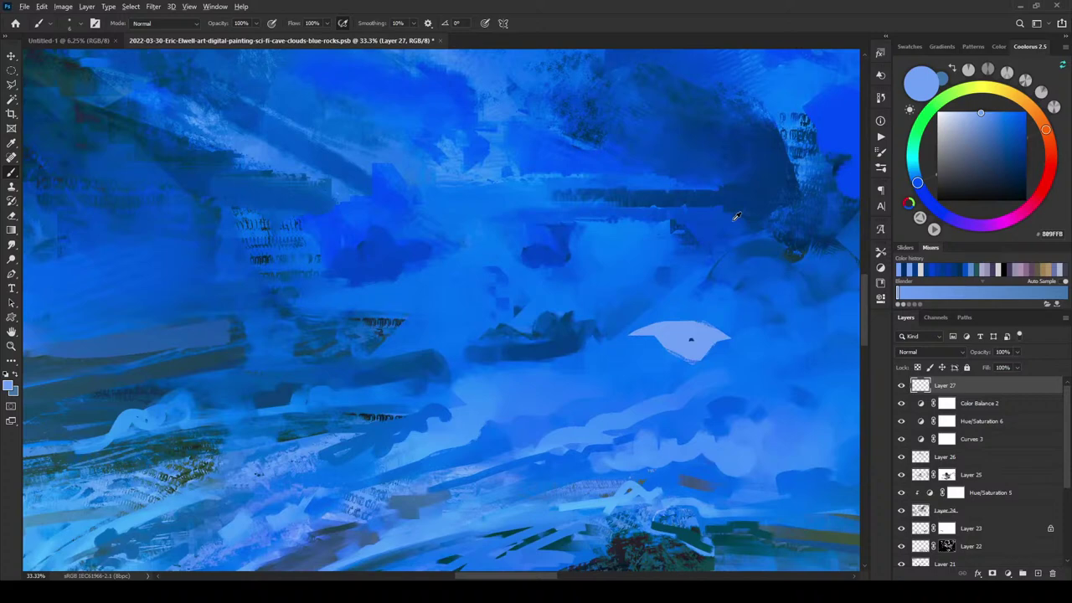
Lock Layer 27's transparent pixels and paint dark edges onto the pale shape in blue sampled from the clouds.
left_click(736, 216, "alt")
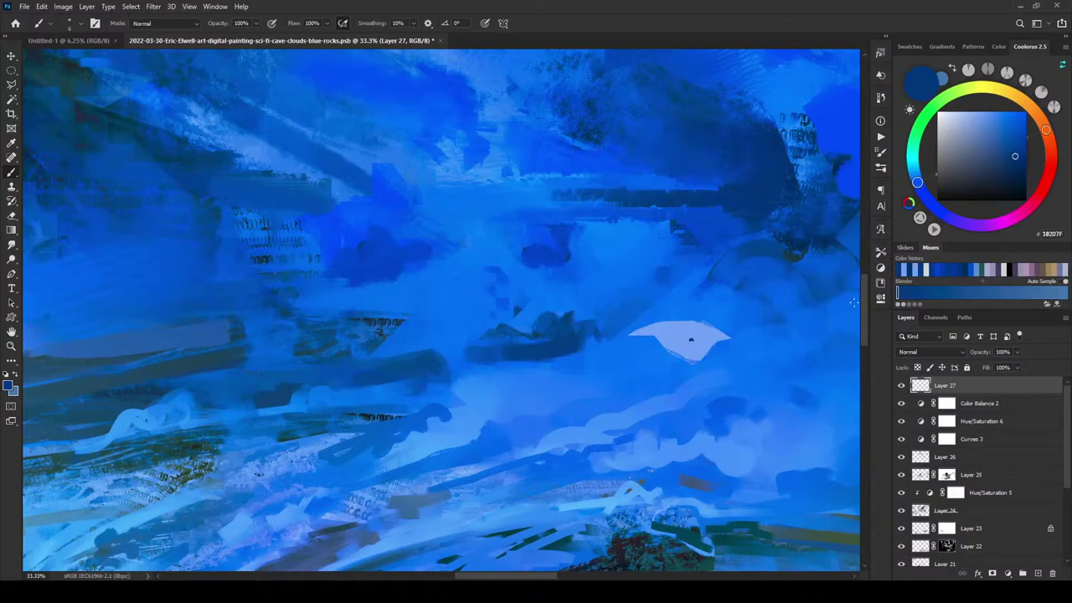
left_click(926, 370)
left_click_drag(647, 335, 659, 347)
key("bracketright")
key("bracketright")
key("bracketright")
key("bracketright")
key("bracketright")
key("bracketright")
key("bracketright")
key("bracketleft")
key("bracketleft")
key("bracketleft")
key("bracketleft")
key("bracketleft")
key("bracketleft")
key("bracketleft")
key("bracketleft")
mouse_move(712, 346)
left_mouse_down()
mouse_move(699, 361)
mouse_move(670, 350)
mouse_move(701, 360)
mouse_move(692, 364)
mouse_move(726, 335)
mouse_move(663, 340)
mouse_move(662, 325)
left_mouse_up()
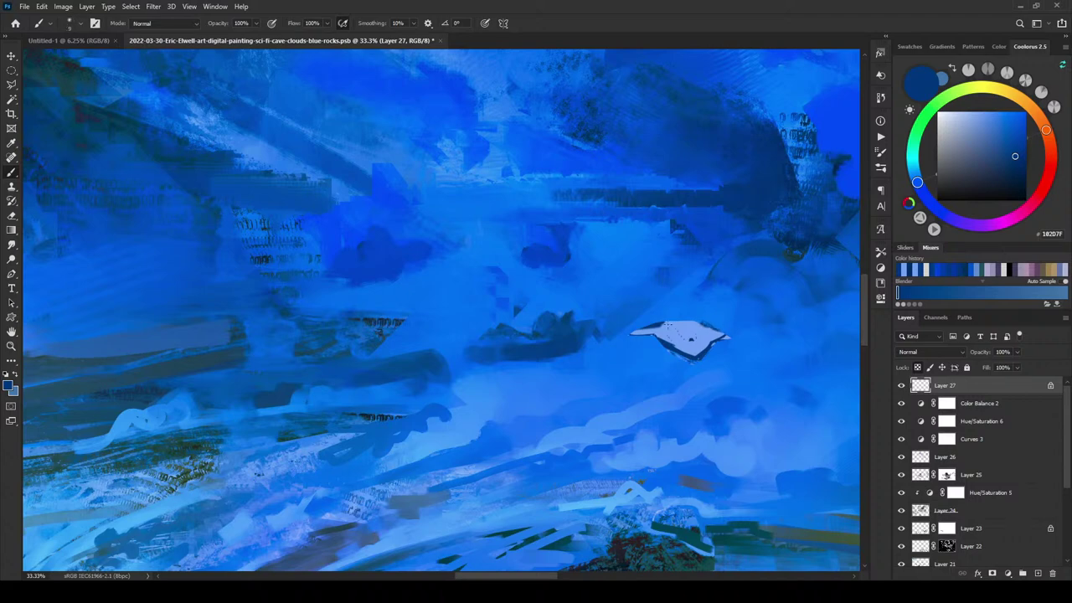
Unlock Layer 27's transparent pixels and trim away the dark lower edge of the pale shape.
left_click(919, 367)
mouse_move(734, 345)
left_mouse_down()
mouse_move(718, 338)
mouse_move(704, 353)
mouse_move(670, 356)
mouse_move(702, 352)
left_mouse_up()
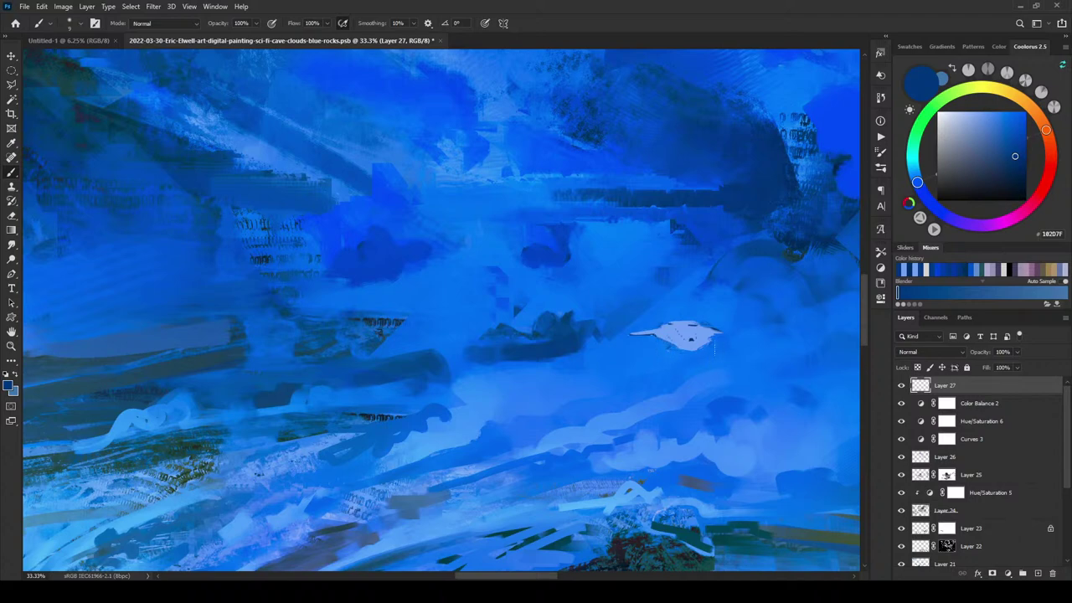
left_click_drag(693, 351, 677, 350)
left_click_drag(681, 350, 699, 347)
Move the pale shape on Layer 27 down from the clouds onto the streaked ground in the middle of the painting.
scroll(637, 299, "down", 3)
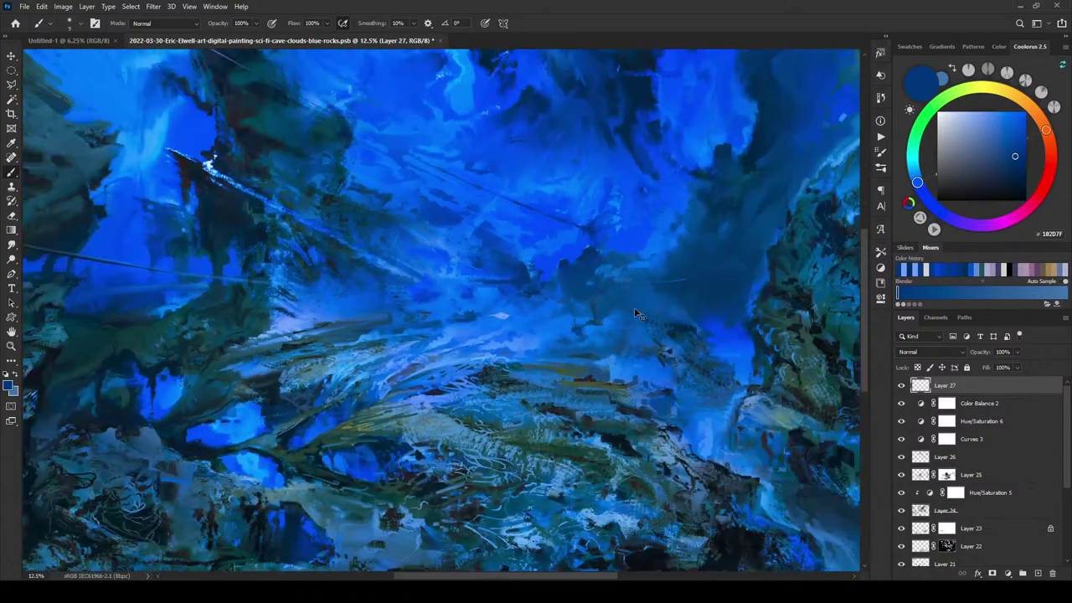
scroll(637, 314, "down", 3)
key("v")
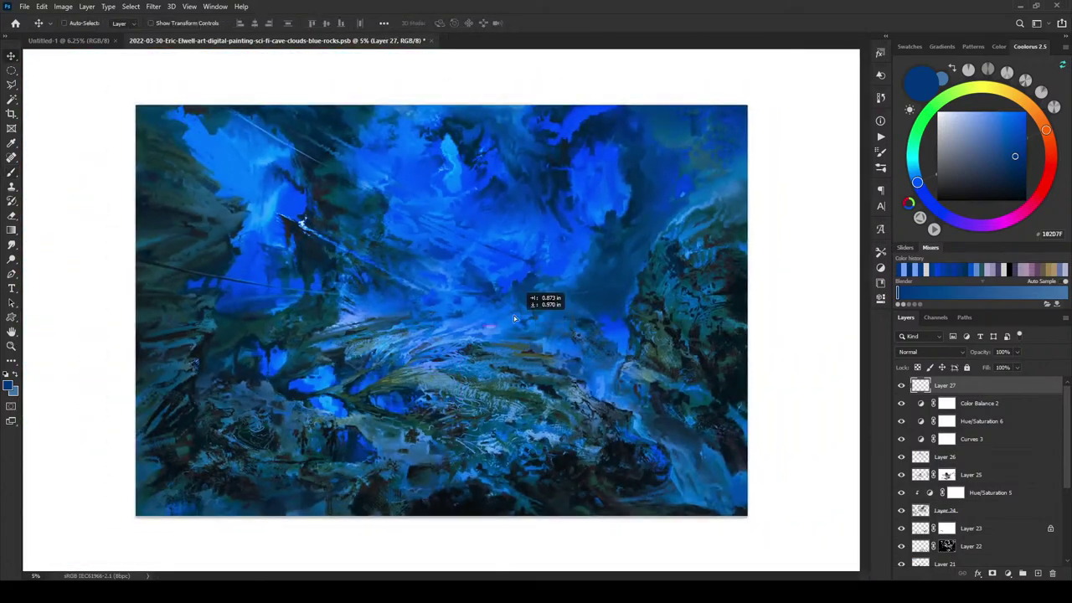
mouse_move(514, 318)
left_mouse_down()
mouse_move(511, 358)
mouse_move(462, 373)
mouse_move(457, 358)
mouse_move(546, 355)
mouse_move(537, 352)
left_mouse_up()
Sample the near-black blue #040C19 from the rocks beside the pale shape and enlarge the brush to 50.
key("b")
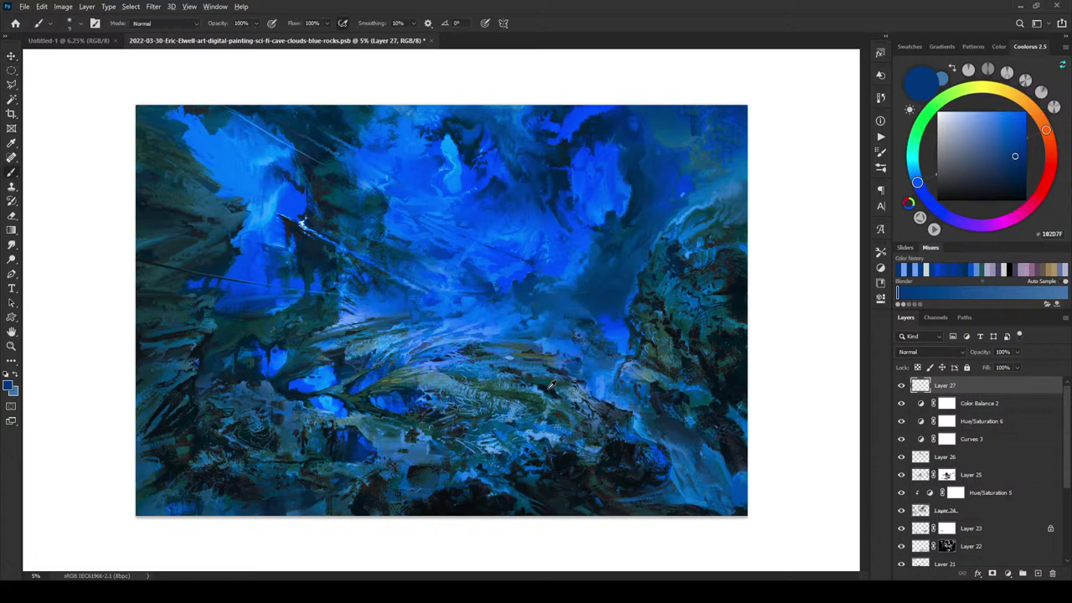
left_click(524, 363, "alt")
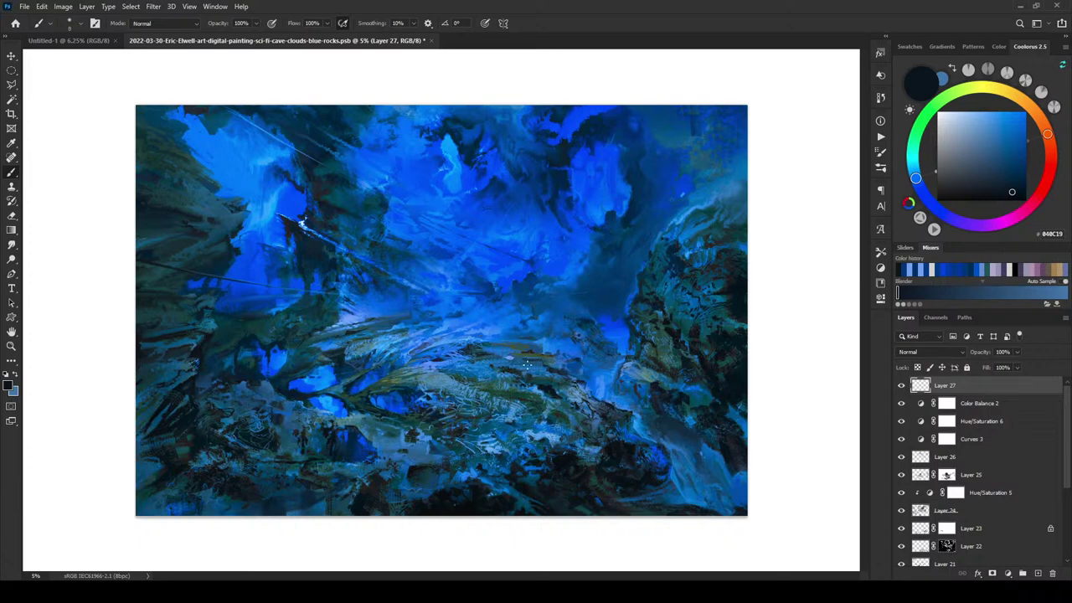
key("bracketright")
key("bracketright")
key("bracketright")
key("bracketright")
key("bracketright")
Sample the muted dark blue #2D3C63 from the mark inside the pale shape and reduce the brush to a very small size.
scroll(642, 359, "up", 3)
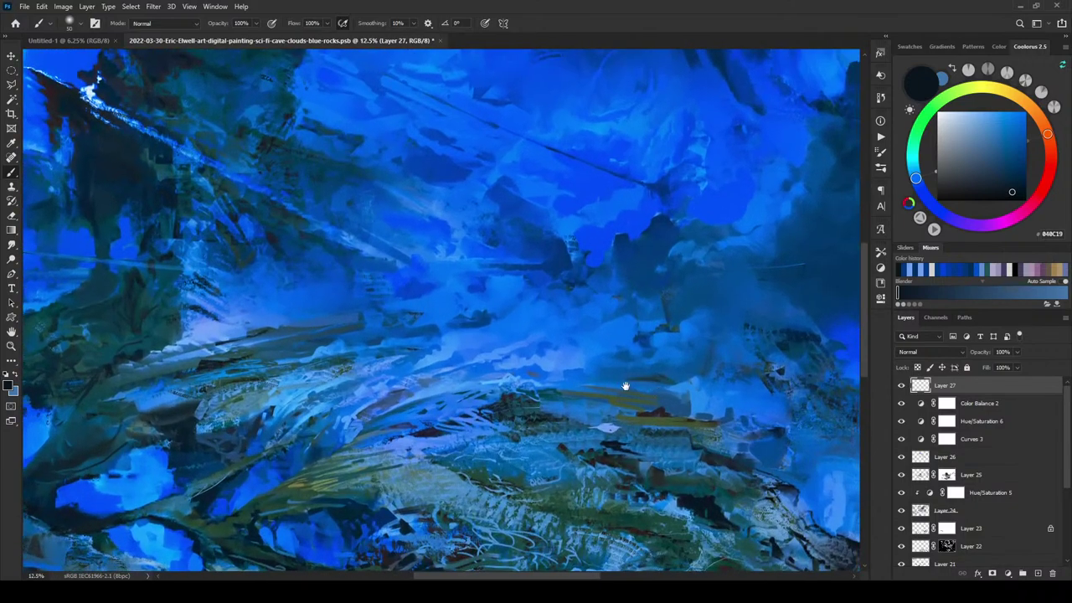
scroll(625, 386, "up", 3)
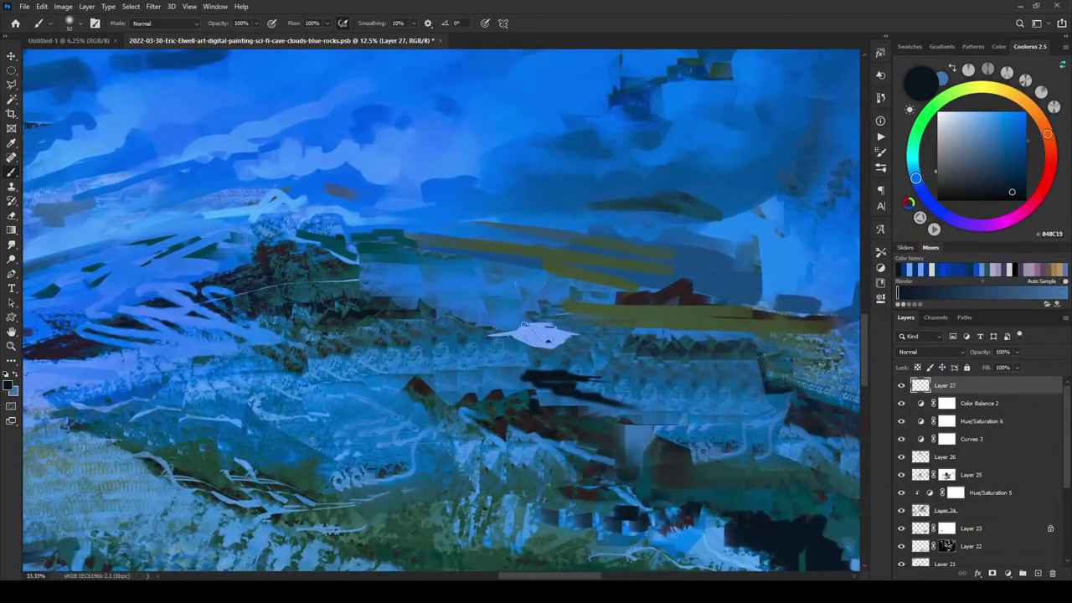
key("bracketleft")
key("bracketleft")
key("bracketleft")
key("bracketleft")
key("bracketleft")
key("bracketleft")
key("bracketleft")
key("bracketright")
key("bracketright")
key("bracketright")
key("bracketright")
key("bracketright")
key("bracketright")
left_click(549, 342, "alt")
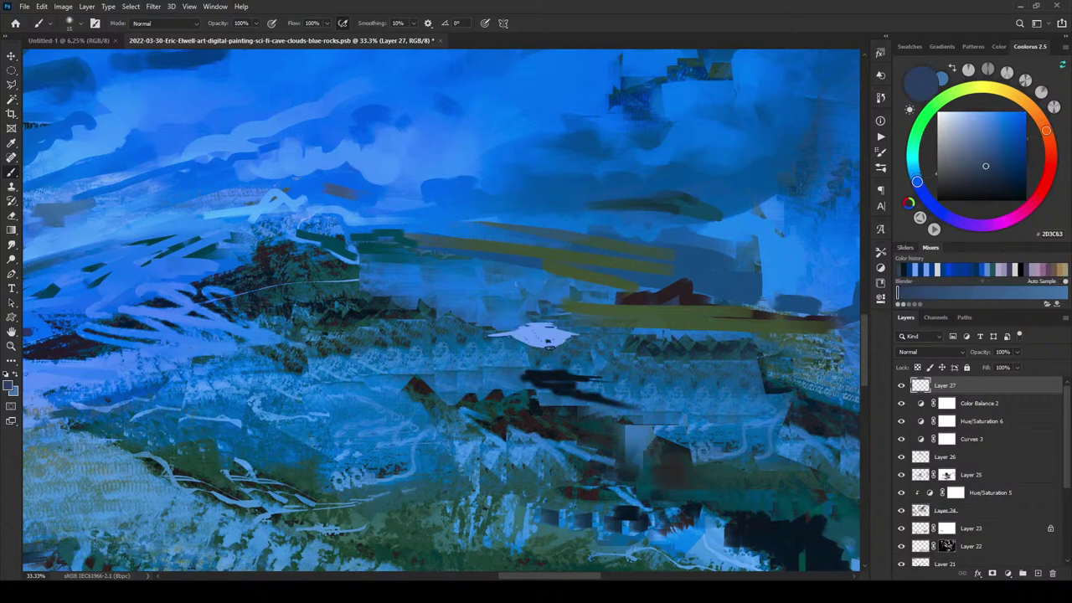
key("bracketleft")
key("bracketleft")
key("bracketleft")
Reposition the pale shape on Layer 27 over the streaked ground in the middle of the painting.
scroll(637, 314, "down", 6)
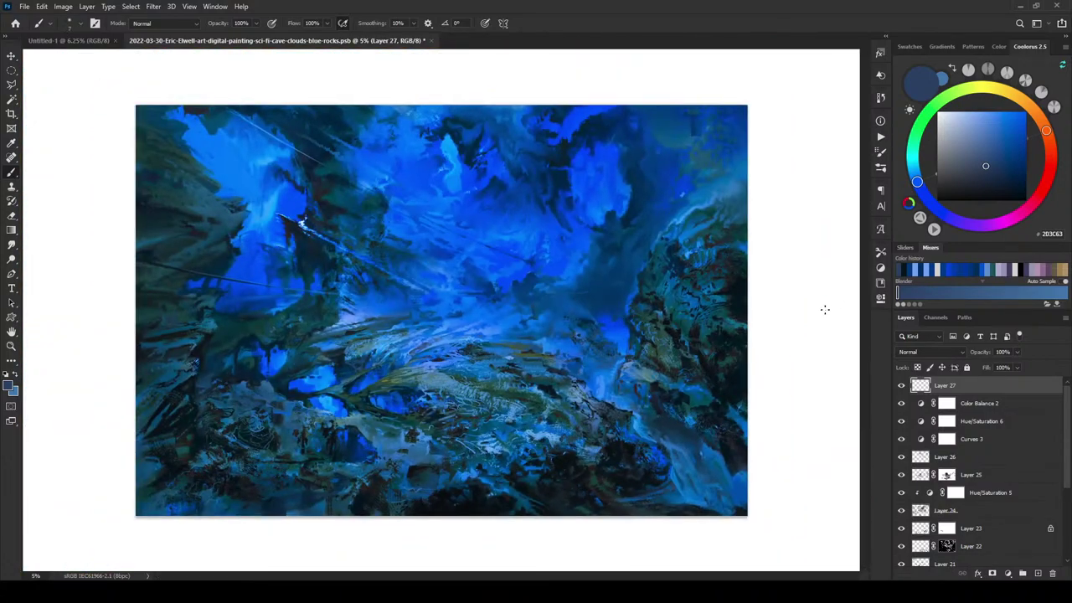
left_click(1015, 352)
mouse_move(1017, 365)
left_mouse_down()
mouse_move(1003, 366)
mouse_move(1018, 367)
left_mouse_up()
left_click(914, 387)
key("v")
mouse_move(522, 378)
left_mouse_down()
mouse_move(544, 372)
mouse_move(533, 369)
mouse_move(568, 385)
mouse_move(568, 352)
left_mouse_up()
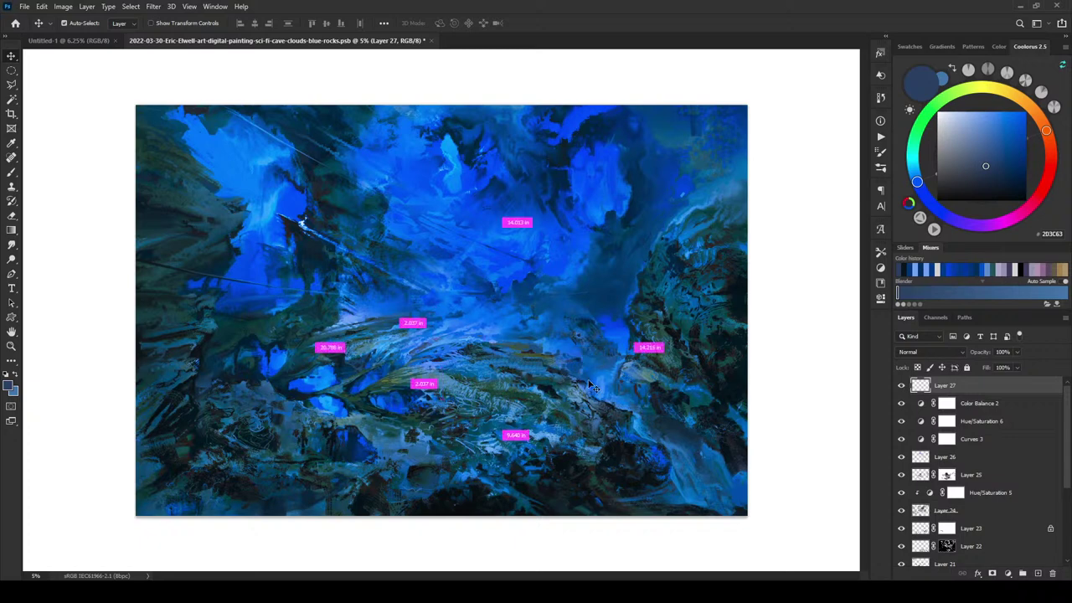
Examine the pale shape's placement within the whole composition at thumbnail size and at closer magnifications.
key("ctrl+minus")
key("ctrl+minus")
key("ctrl+minus")
key("ctrl+minus")
key("ctrl+plus")
key("ctrl+plus")
key("ctrl+plus")
key("ctrl+plus")
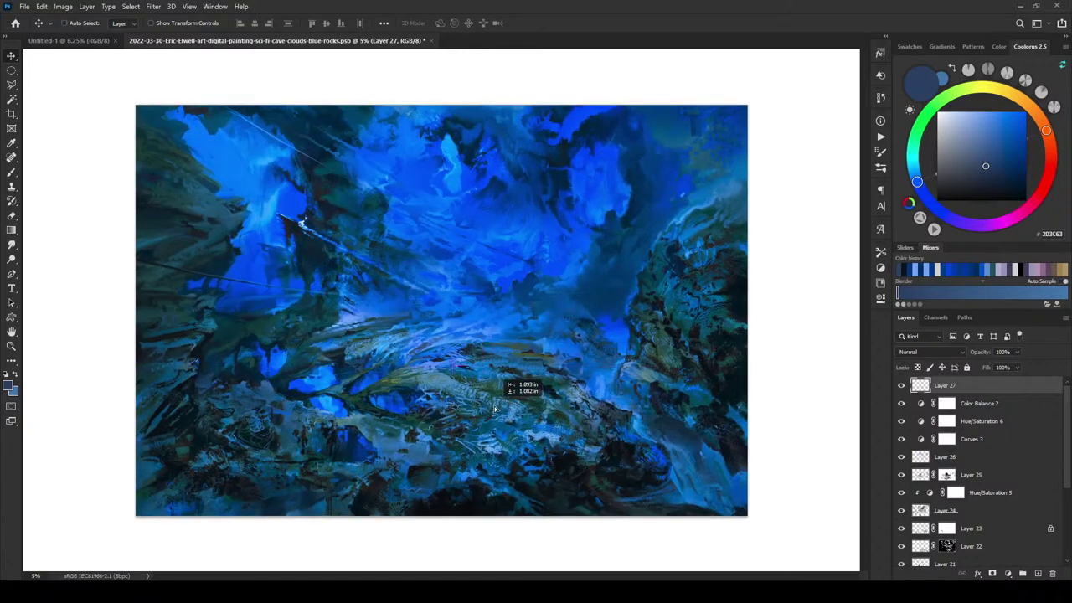
key("ctrl+minus")
key("ctrl+minus")
key("ctrl+minus")
key("ctrl+minus")
key("ctrl+plus")
key("ctrl+plus")
key("ctrl+plus")
key("ctrl+plus")
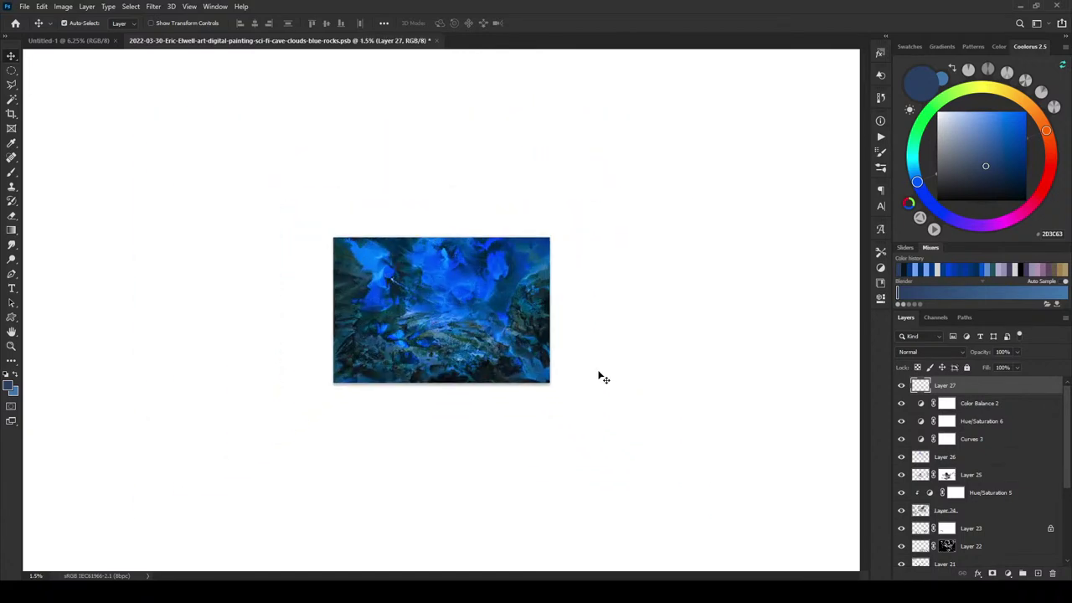
key("ctrl+plus")
key("ctrl+plus")
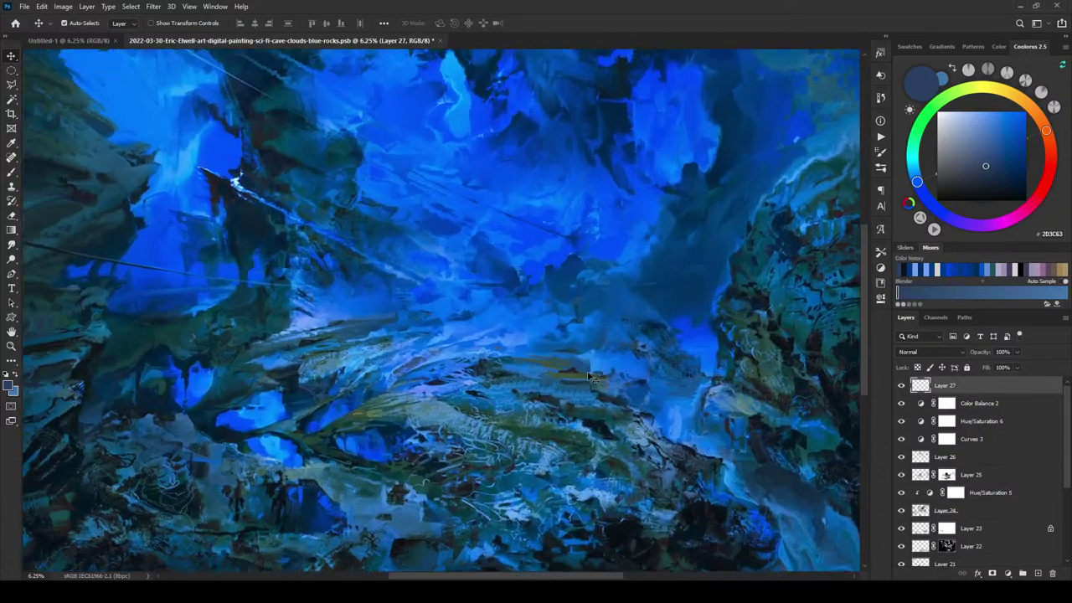
left_click(25, 6)
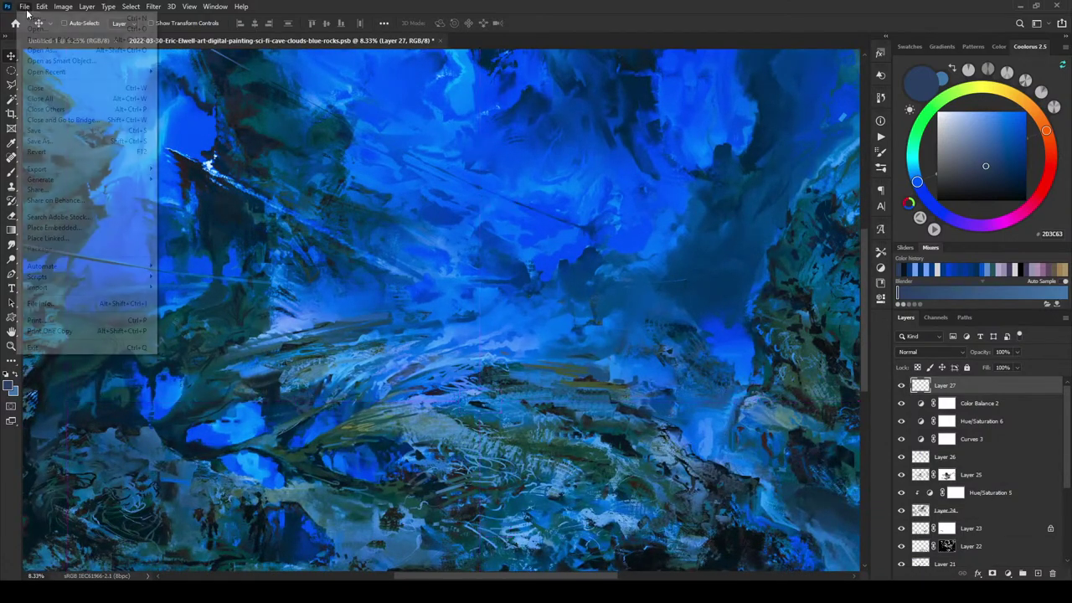
left_click(377, 7)
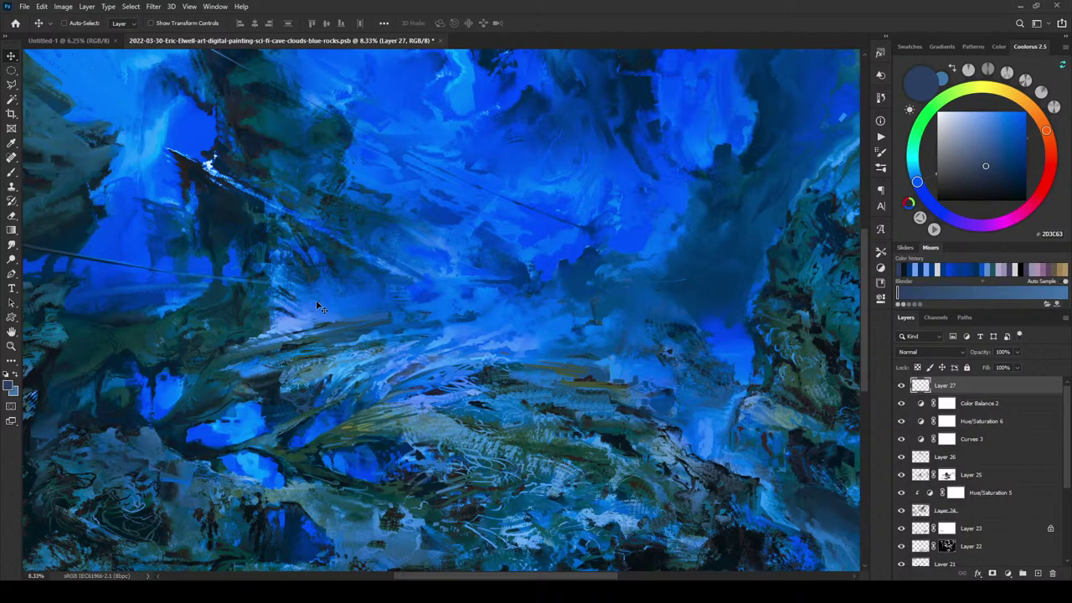